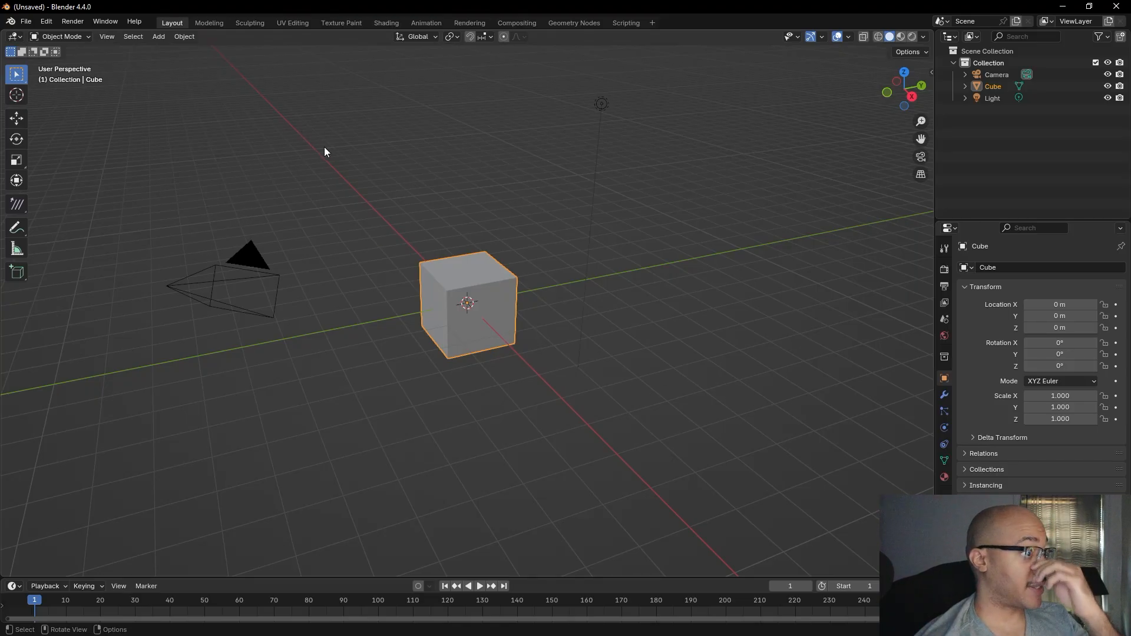
# Open the recent file EGM1.blend
pyautogui.click(27, 22)
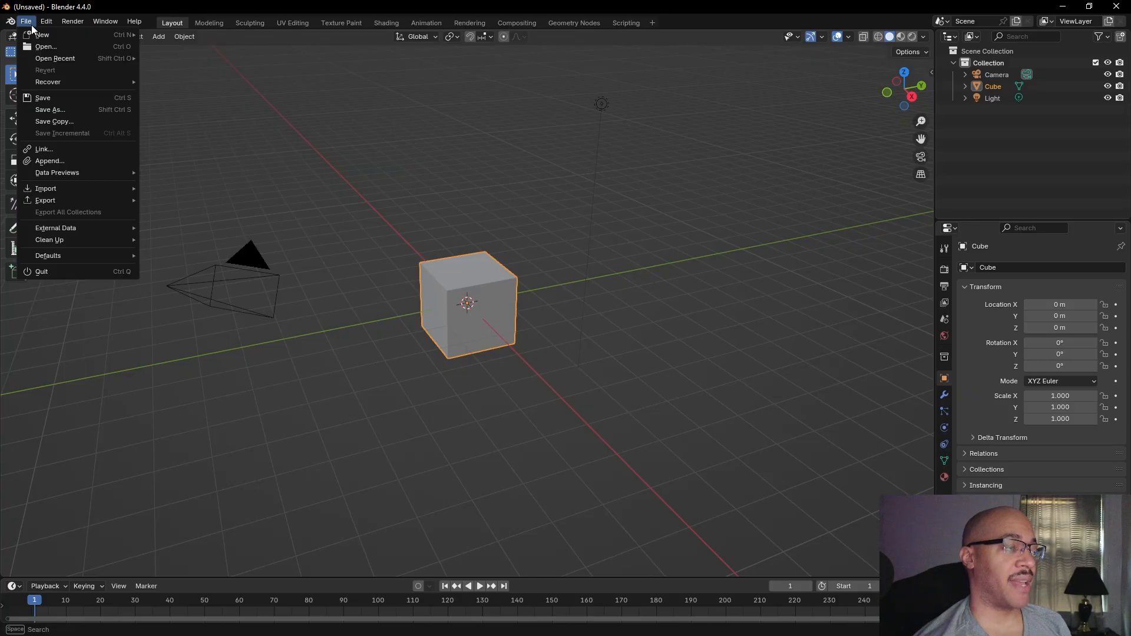
pyautogui.moveTo(40, 59)
pyautogui.moveTo(26, 31)
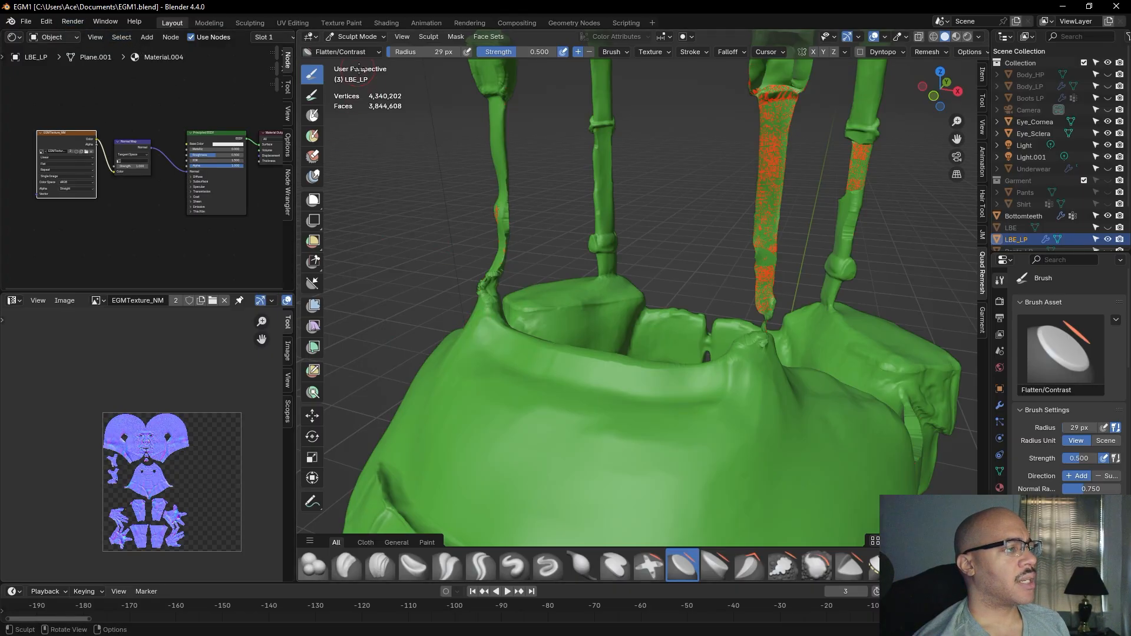
# Switch the LBE_LP object from Sculpt Mode to Object Mode
pyautogui.click(354, 37)
pyautogui.click(357, 51)
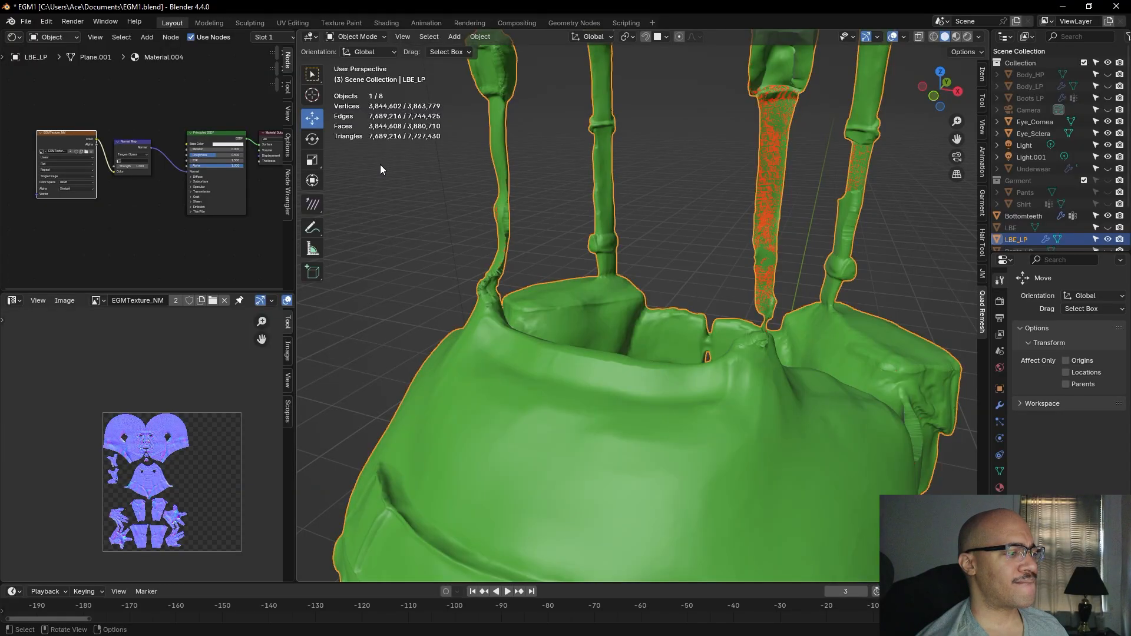
pyautogui.click(25, 22)
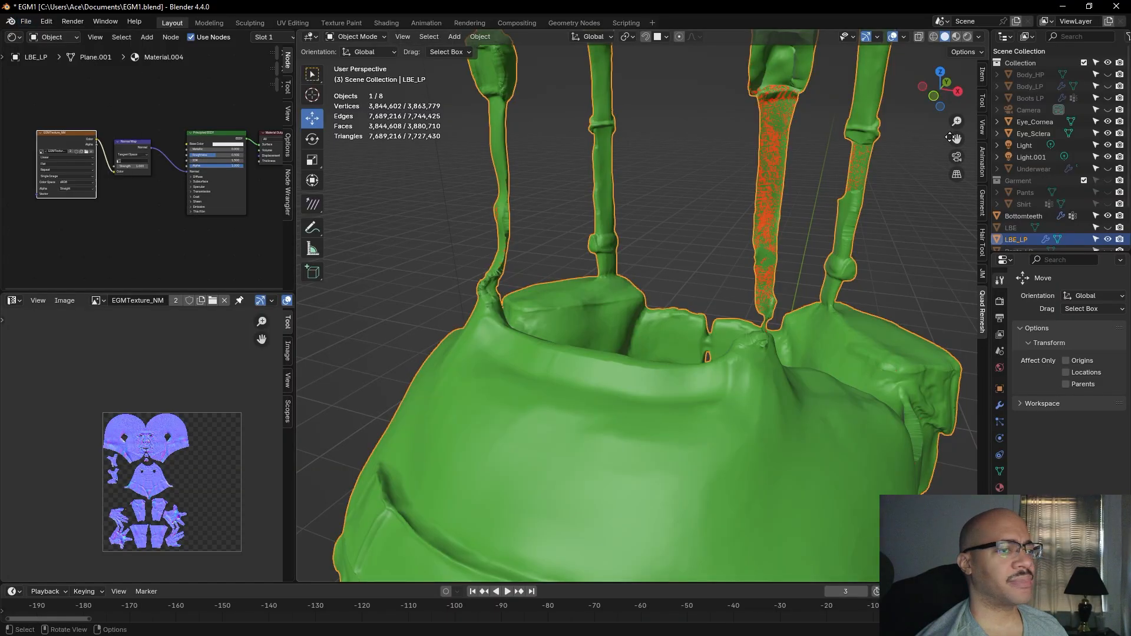
# Show Body_LP and Underwear, hide LBE_LP, and bring the front of the body into view
pyautogui.click(1107, 86)
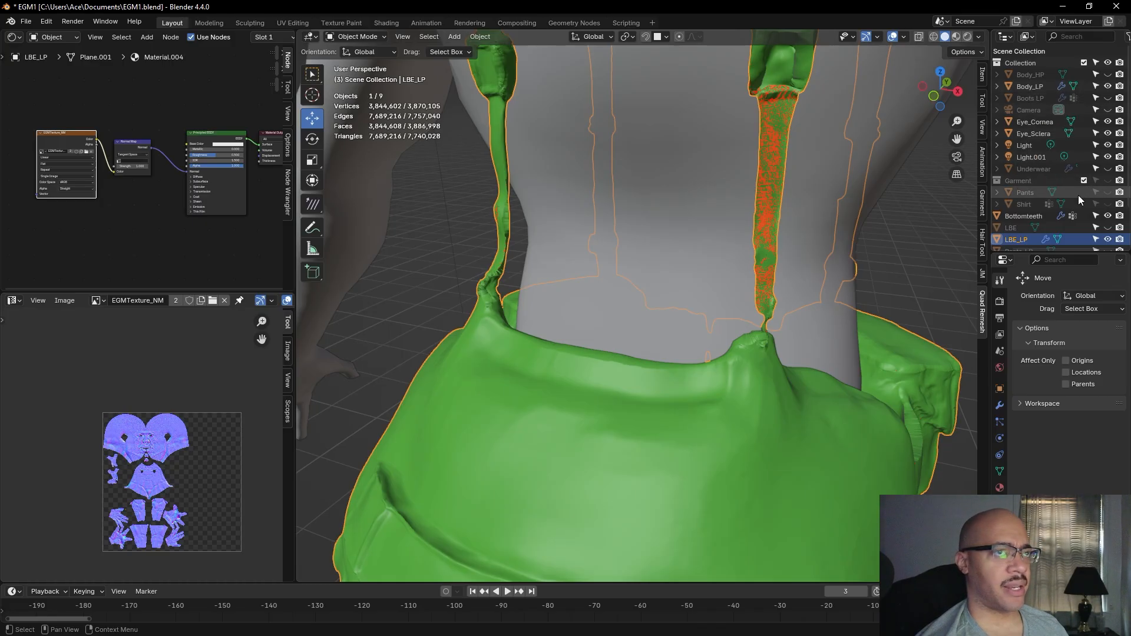
pyautogui.scroll(-2, 1076, 196)
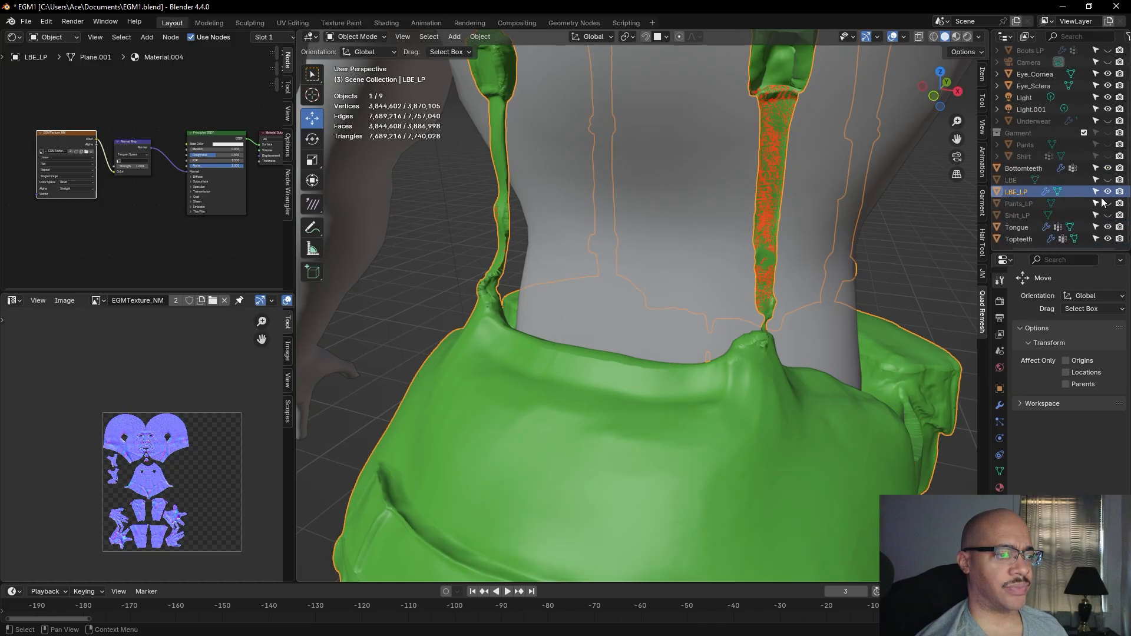
pyautogui.click(1108, 121)
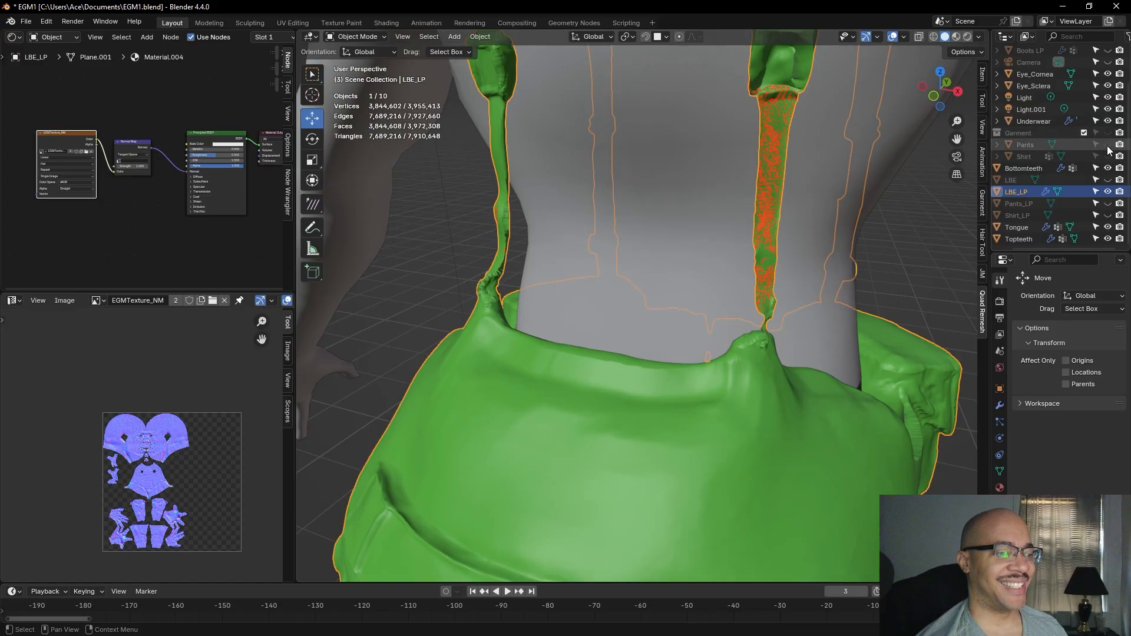
pyautogui.click(1107, 191)
pyautogui.moveTo(933, 259); pyautogui.dragTo(670, 243, button='middle')
pyautogui.scroll(-5, 671, 242)
pyautogui.moveTo(767, 122); pyautogui.dragTo(796, 178, button='middle')
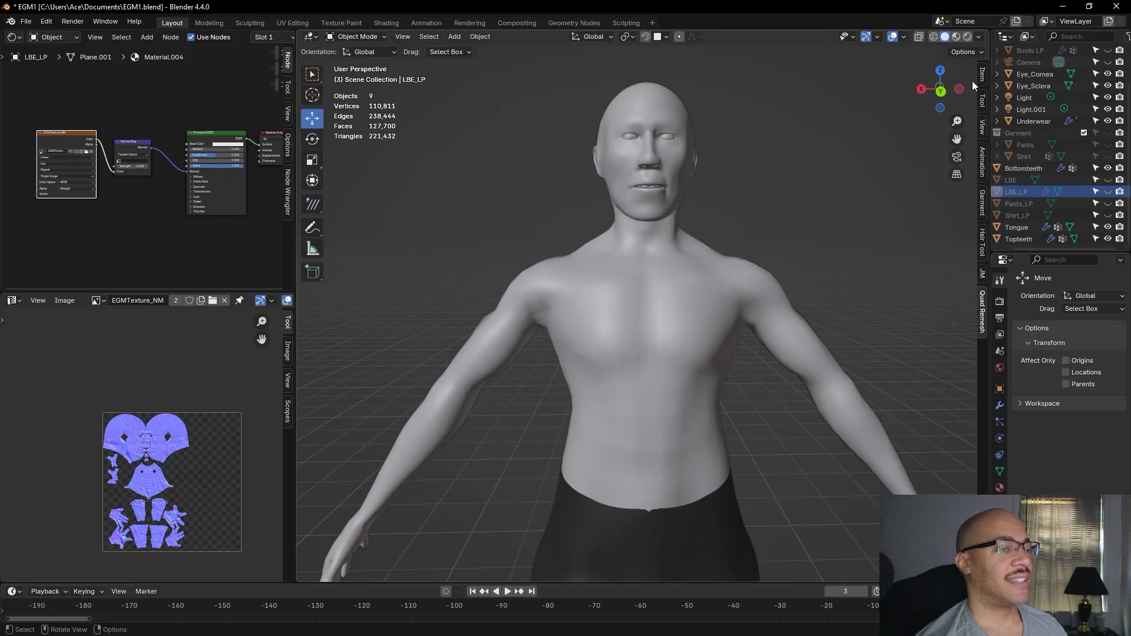
# Select Body_LP and switch it to Texture Paint mode
pyautogui.scroll(4, 1024, 155)
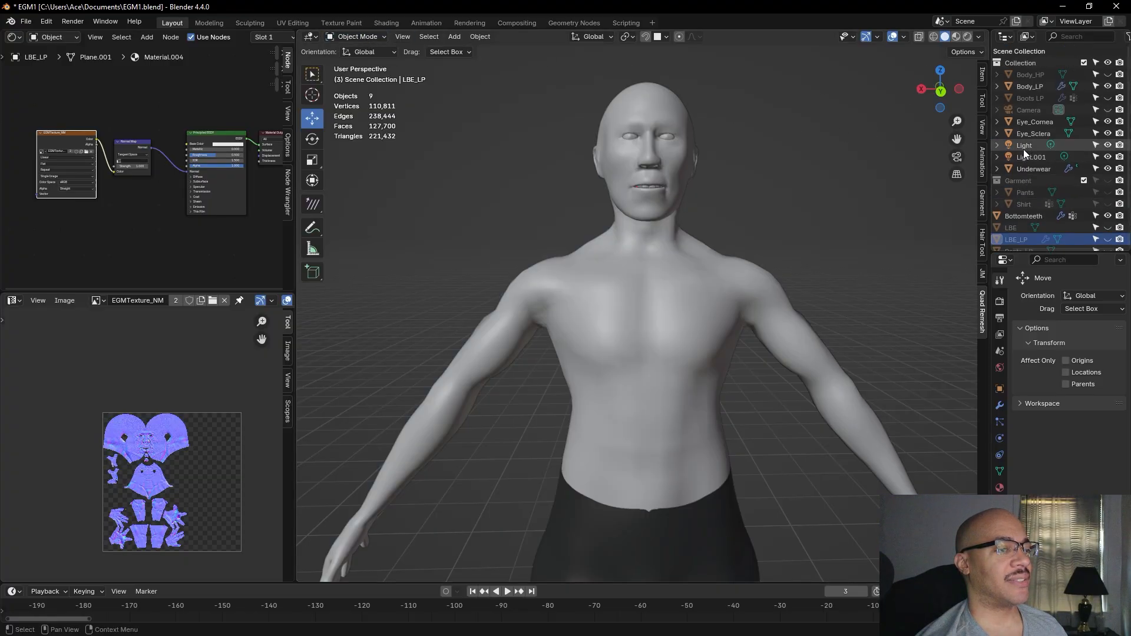
pyautogui.click(1029, 88)
pyautogui.click(378, 36)
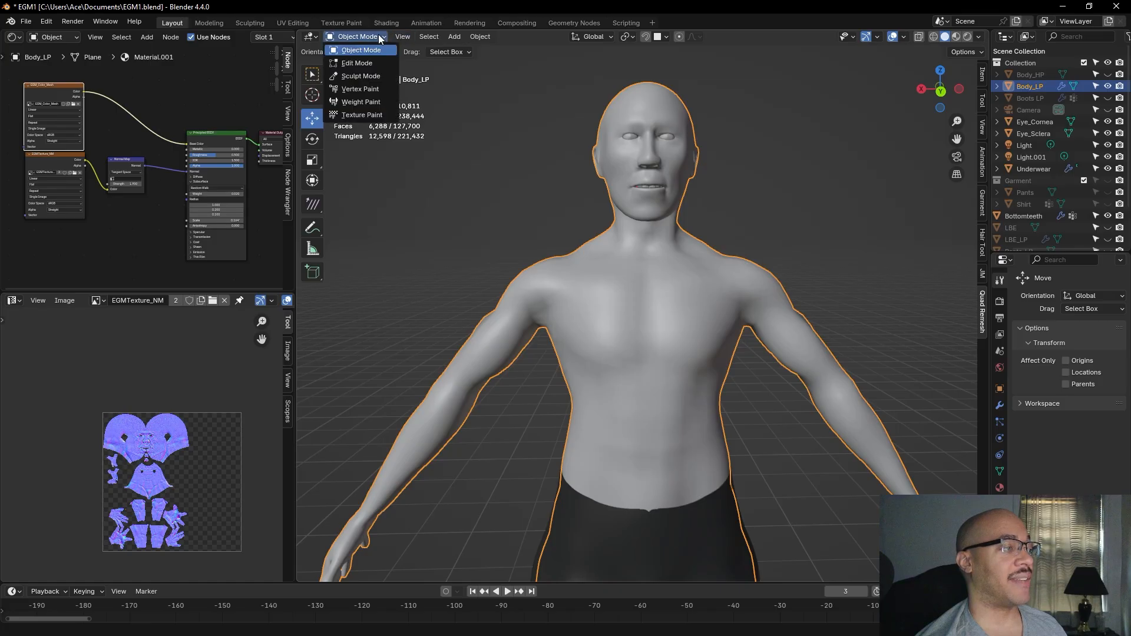
pyautogui.press('Return')
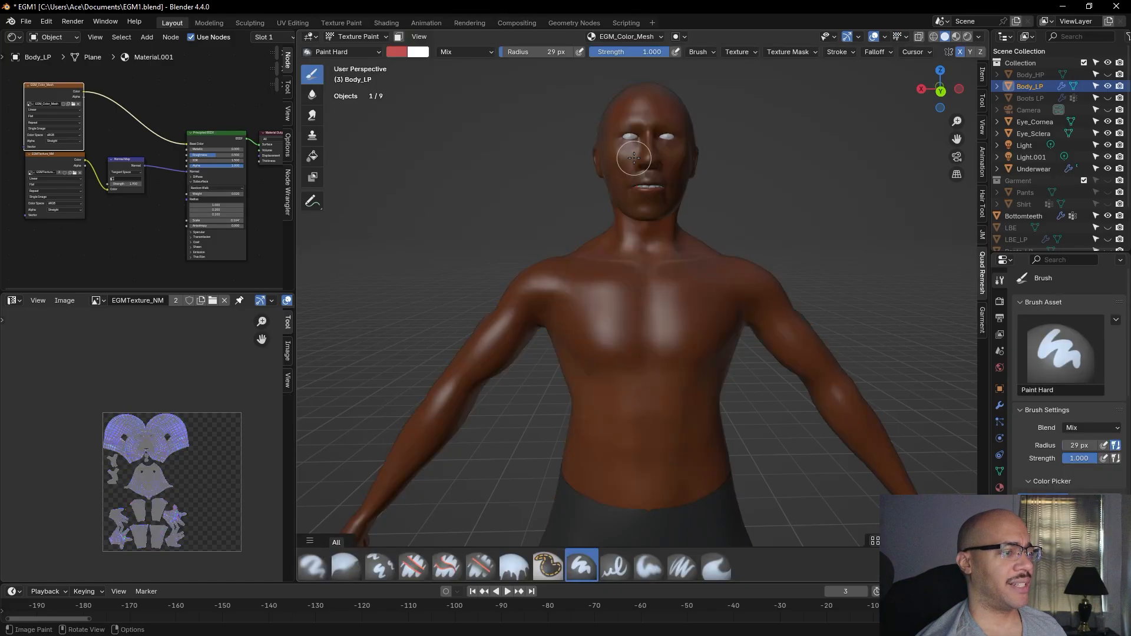
pyautogui.moveTo(816, 133)
pyautogui.mouseDown(button='middle')
pyautogui.moveTo(751, 138)
pyautogui.moveTo(872, 138)
pyautogui.moveTo(819, 139)
pyautogui.mouseUp(button='middle')
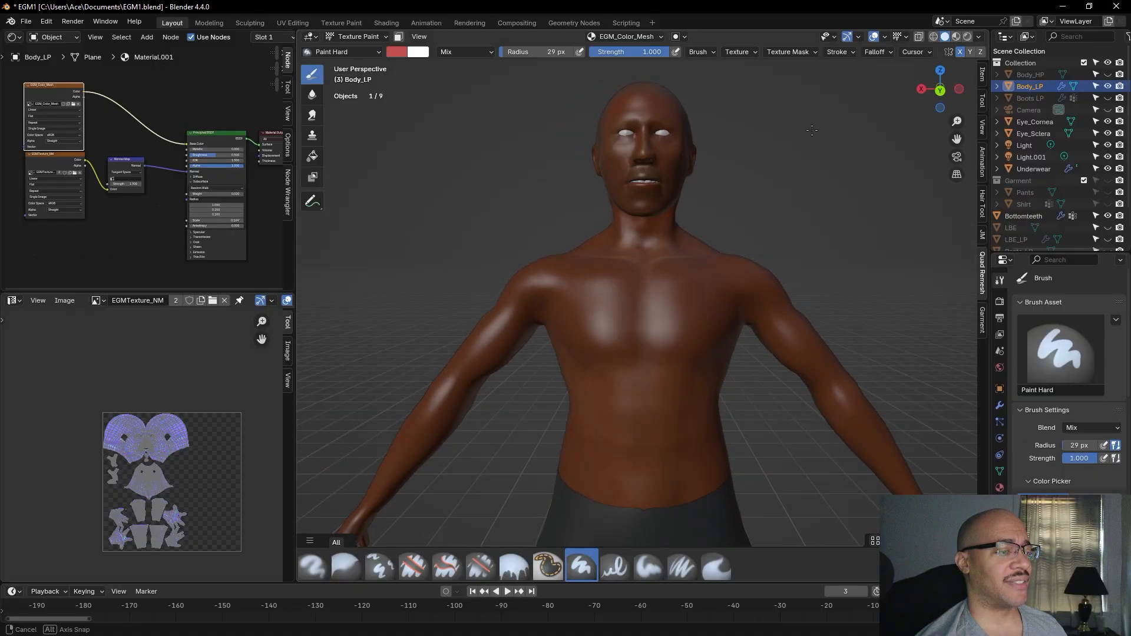
# Preview the body's materials with Material Preview shading and examine the figure from the side and front
pyautogui.click(956, 37)
pyautogui.moveTo(825, 167)
pyautogui.mouseDown(button='middle')
pyautogui.moveTo(795, 187)
pyautogui.moveTo(766, 182)
pyautogui.mouseUp(button='middle')
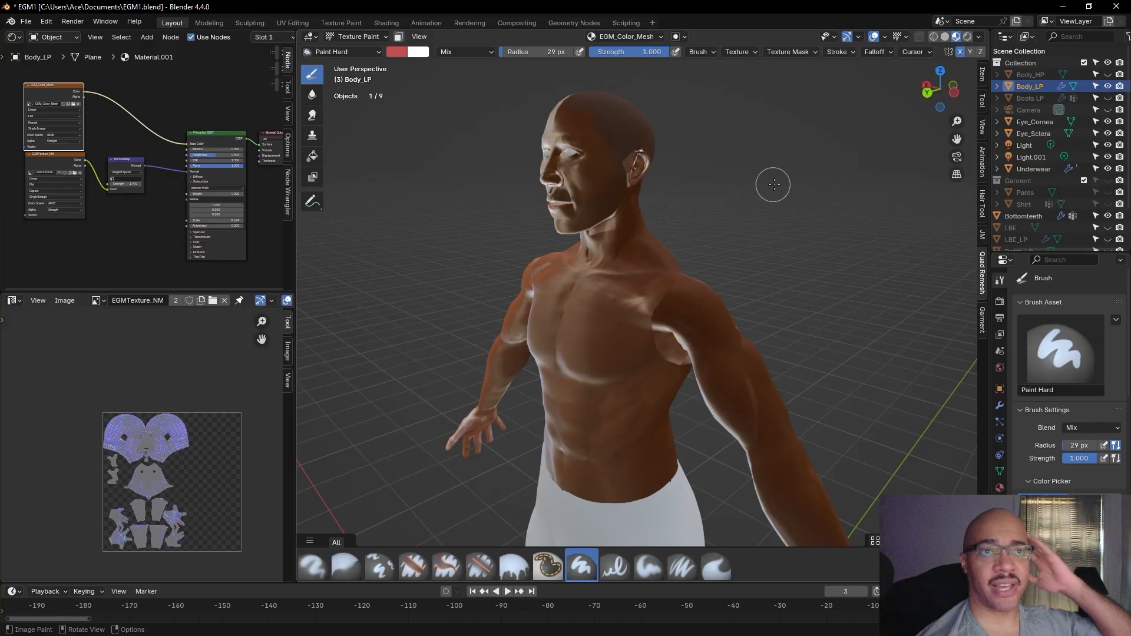
pyautogui.scroll(-1, 777, 183)
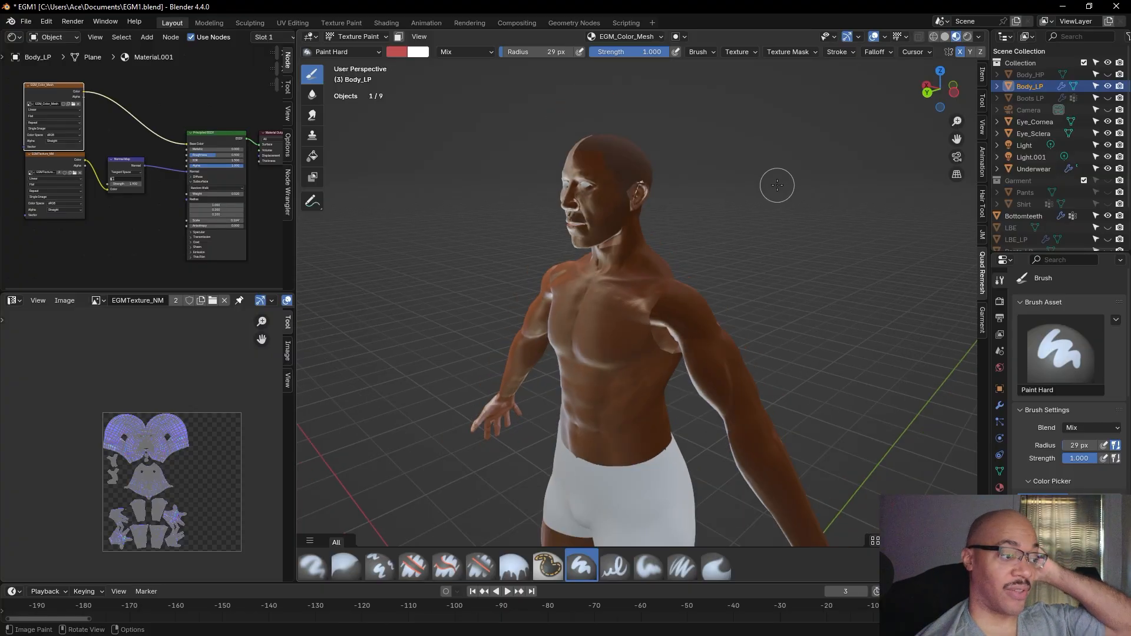
pyautogui.moveTo(766, 190)
pyautogui.mouseDown(button='middle')
pyautogui.moveTo(848, 196)
pyautogui.moveTo(740, 252)
pyautogui.moveTo(833, 283)
pyautogui.moveTo(824, 294)
pyautogui.moveTo(872, 321)
pyautogui.mouseUp(button='middle')
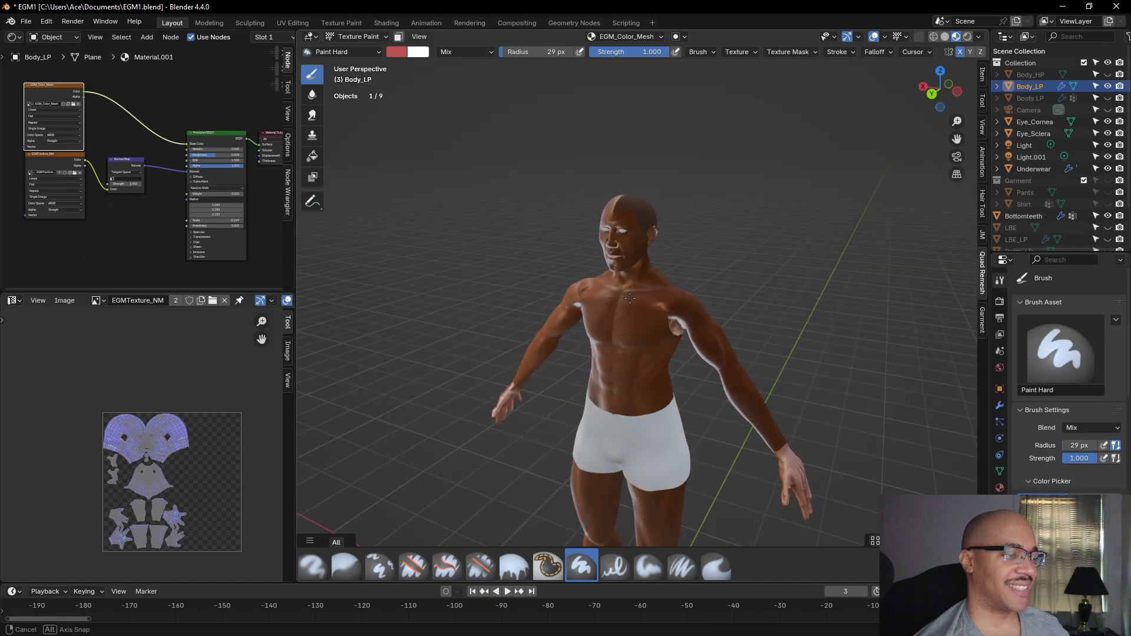
# Display the material properties of Body_LP and set the viewport shading to Rendered
pyautogui.click(999, 488)
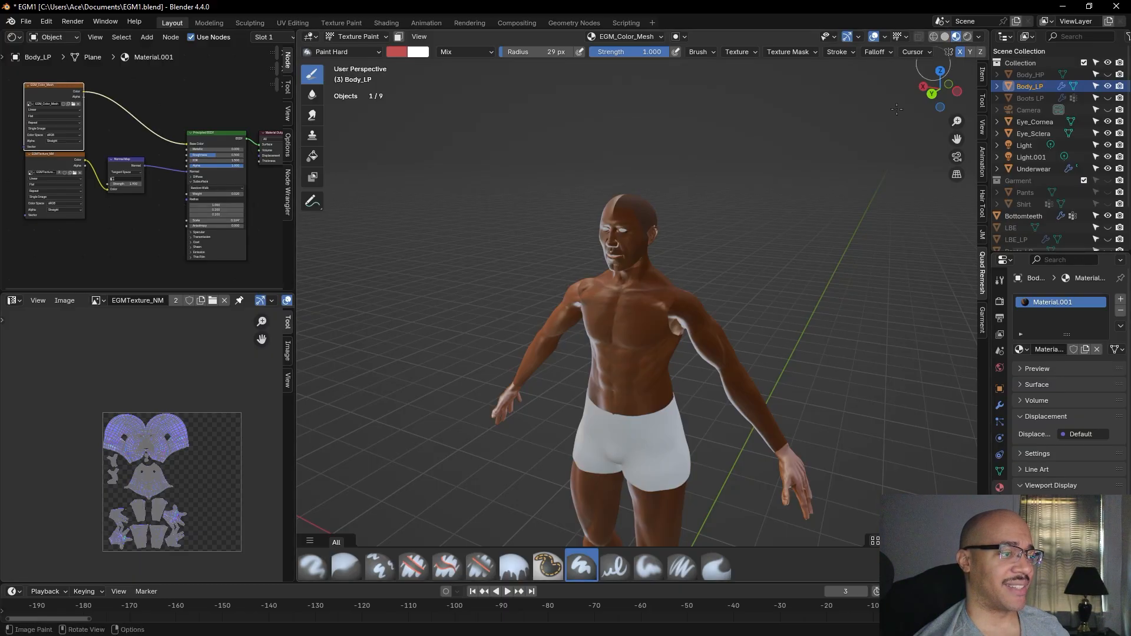
pyautogui.scroll(4, 735, 250)
pyautogui.click(969, 40)
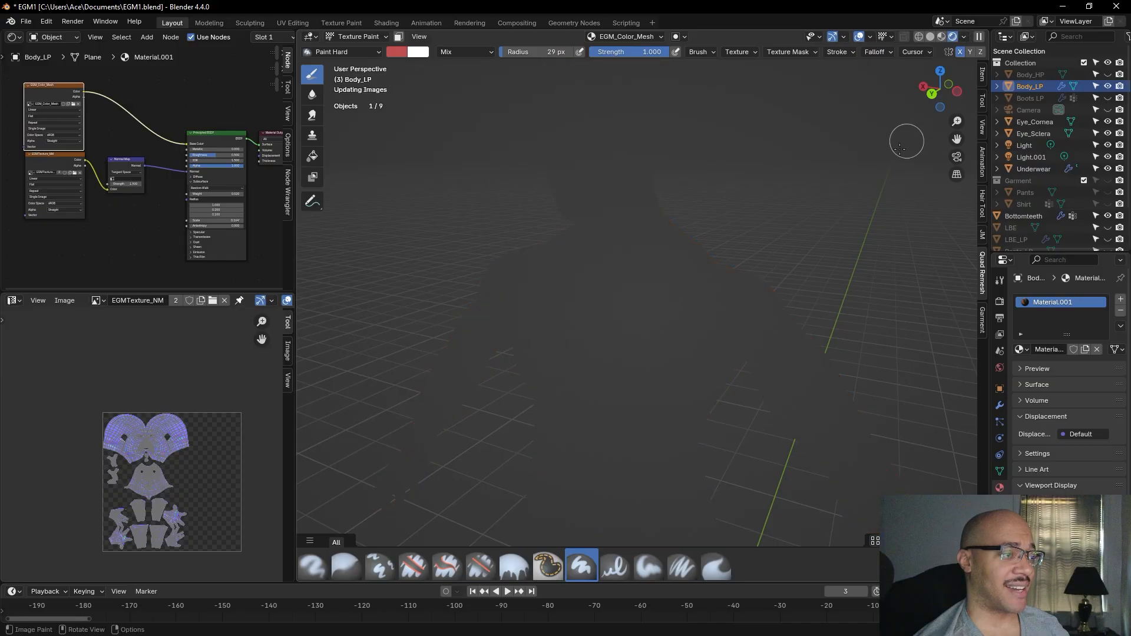
pyautogui.moveTo(871, 181)
pyautogui.mouseDown(button='middle')
pyautogui.moveTo(889, 197)
pyautogui.moveTo(943, 195)
pyautogui.moveTo(304, 190)
pyautogui.moveTo(884, 193)
pyautogui.moveTo(795, 190)
pyautogui.moveTo(832, 198)
pyautogui.mouseUp(button='middle')
pyautogui.scroll(-5, 795, 189)
pyautogui.scroll(5, 833, 199)
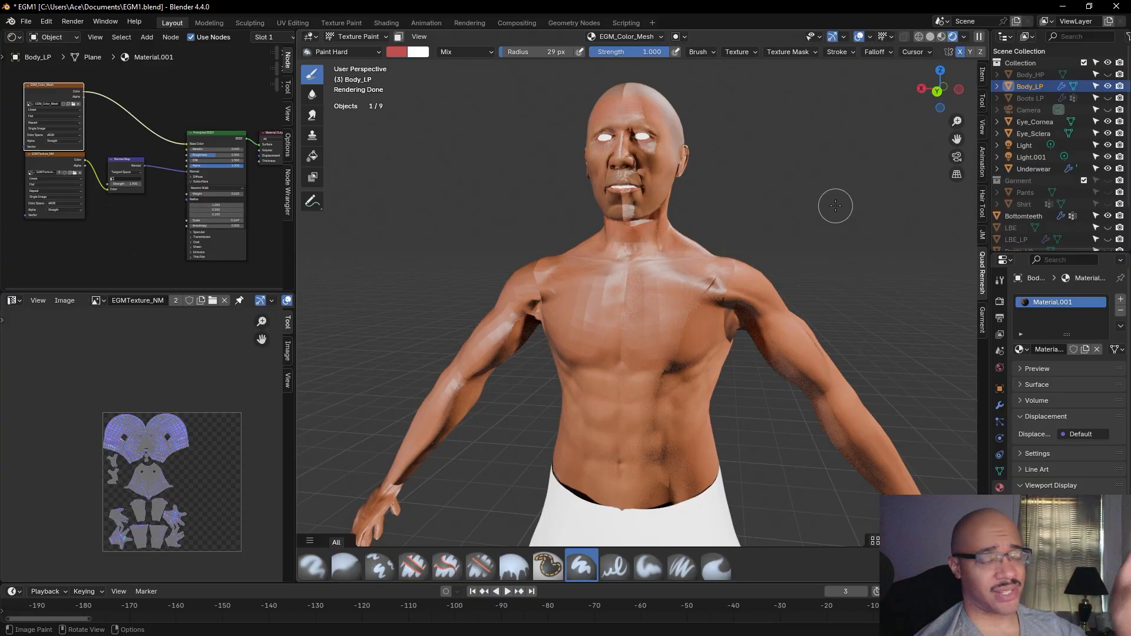
# Examine the rendered skin color on the face, torso and arms from several angles
pyautogui.moveTo(836, 202); pyautogui.dragTo(855, 207, button='middle')
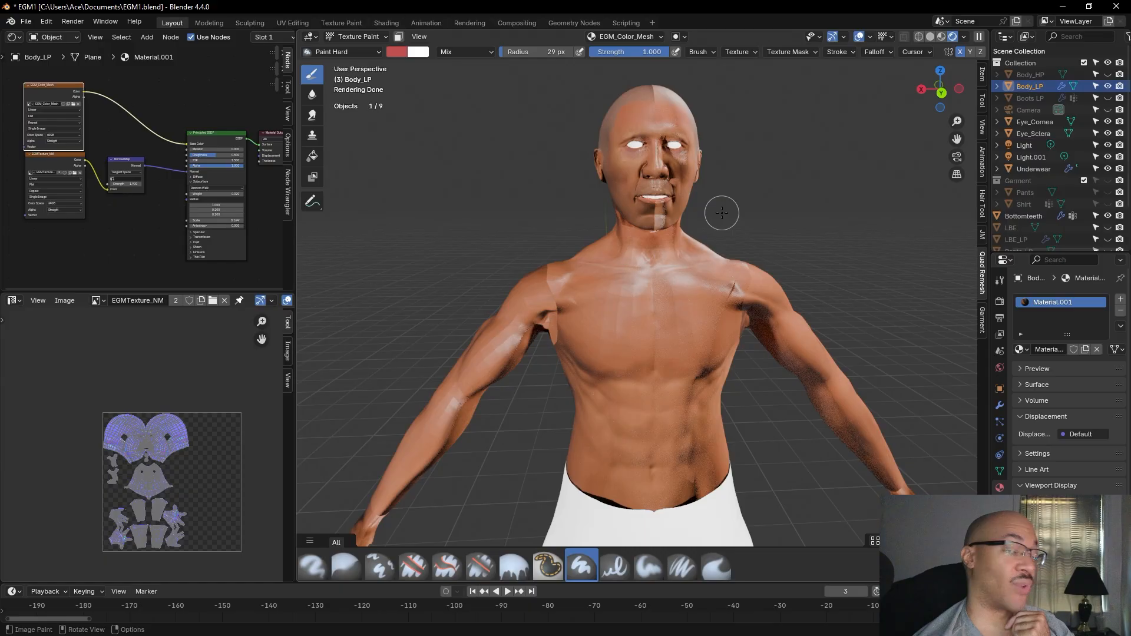
pyautogui.moveTo(778, 232); pyautogui.dragTo(739, 228, button='middle')
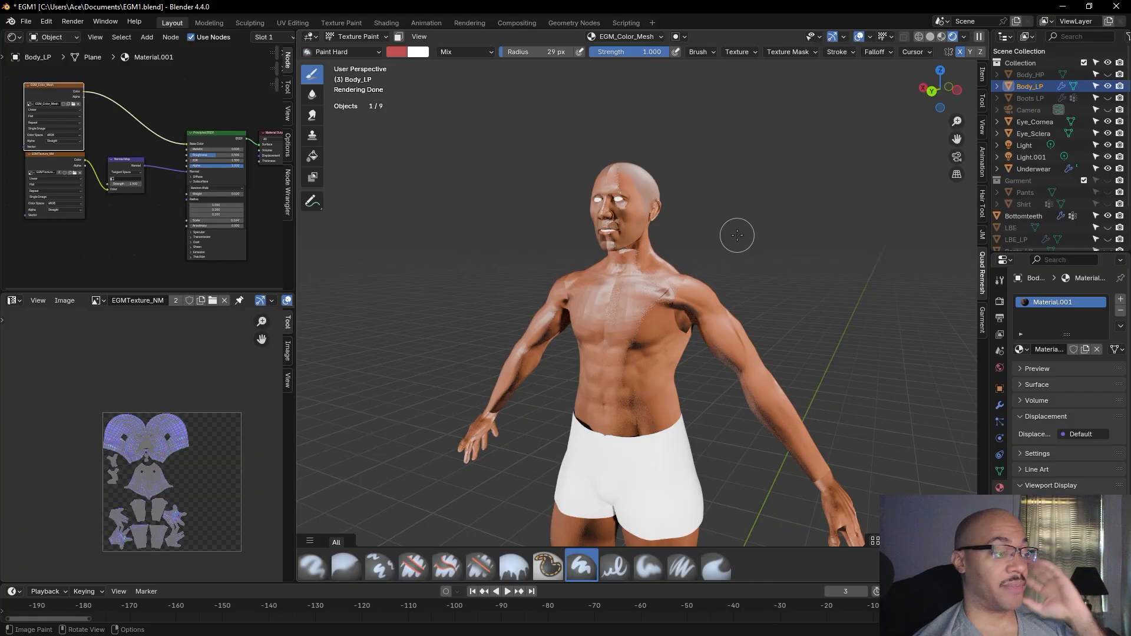
pyautogui.scroll(4, 738, 232)
pyautogui.moveTo(747, 222); pyautogui.dragTo(788, 224, button='middle')
pyautogui.scroll(-4, 790, 227)
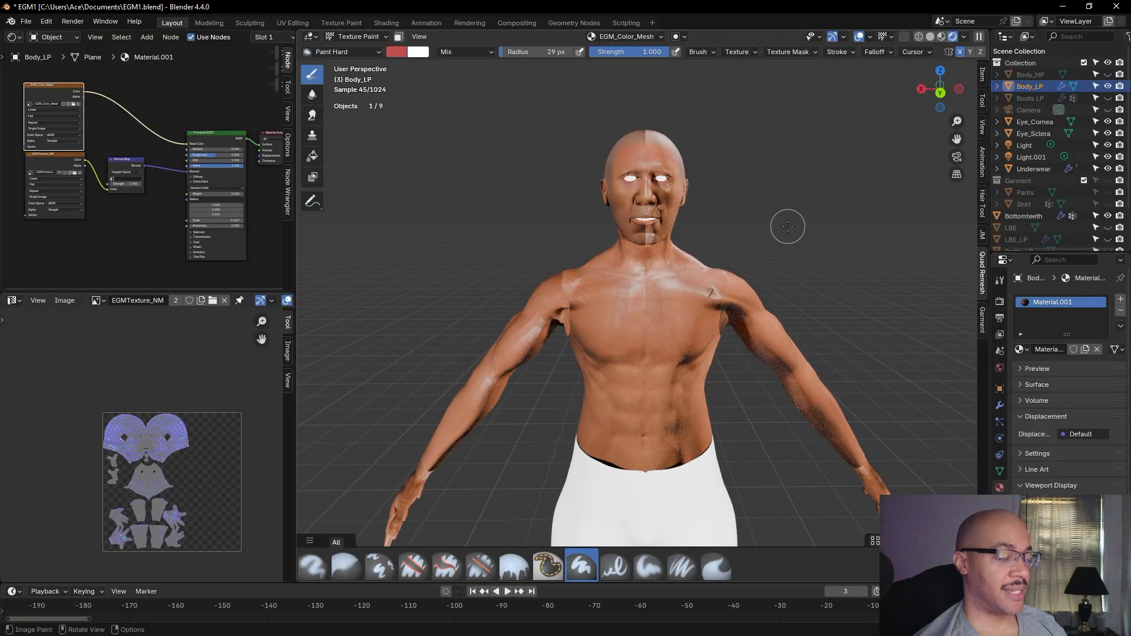
pyautogui.moveTo(787, 228)
pyautogui.mouseDown(button='middle')
pyautogui.moveTo(713, 229)
pyautogui.moveTo(788, 227)
pyautogui.mouseUp(button='middle')
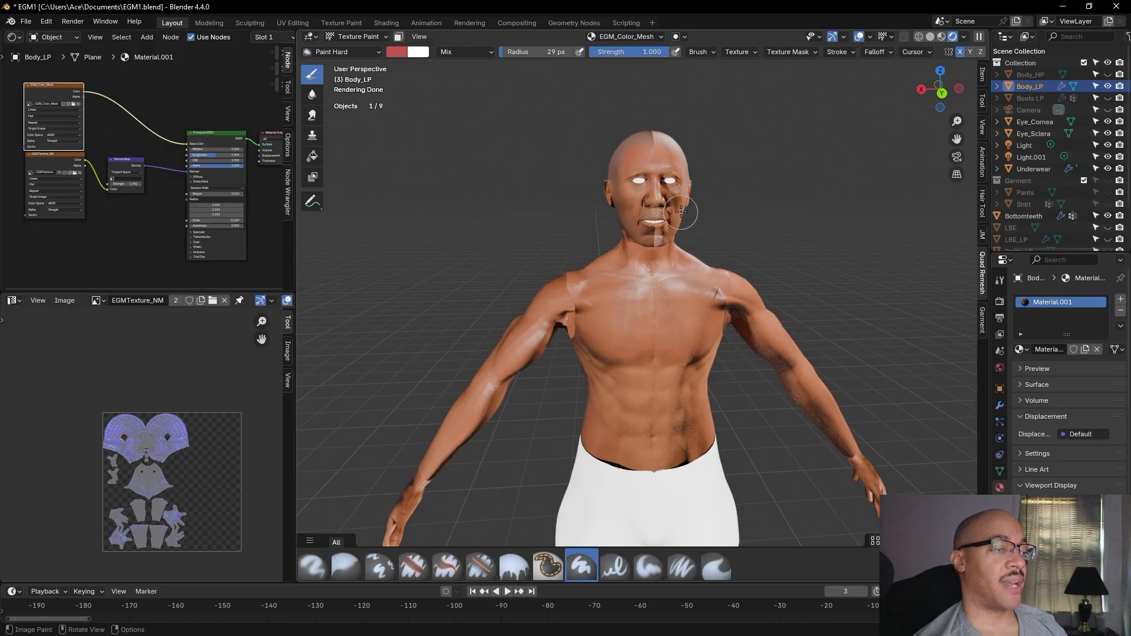
pyautogui.moveTo(787, 218); pyautogui.dragTo(835, 271, button='middle')
pyautogui.scroll(2, 783, 218)
pyautogui.scroll(-2, 782, 192)
pyautogui.scroll(-3, 829, 280)
pyautogui.scroll(-1, 822, 265)
pyautogui.scroll(-4, 829, 273)
# Examine the skin texture and normal detail on the palm and fingers of one hand up close
pyautogui.keyDown('alt'); pyautogui.moveTo(829, 272); pyautogui.dragTo(866, 234); pyautogui.keyUp('alt')
pyautogui.keyDown('alt'); pyautogui.keyDown('shift'); pyautogui.moveTo(872, 330); pyautogui.dragTo(620, 259); pyautogui.keyUp('shift'); pyautogui.keyUp('alt')
pyautogui.scroll(4, 620, 259)
pyautogui.keyDown('alt'); pyautogui.moveTo(661, 313); pyautogui.dragTo(716, 309); pyautogui.keyUp('alt')
pyautogui.keyDown('alt'); pyautogui.keyDown('shift'); pyautogui.moveTo(581, 310); pyautogui.dragTo(684, 339); pyautogui.keyUp('shift'); pyautogui.keyUp('alt')
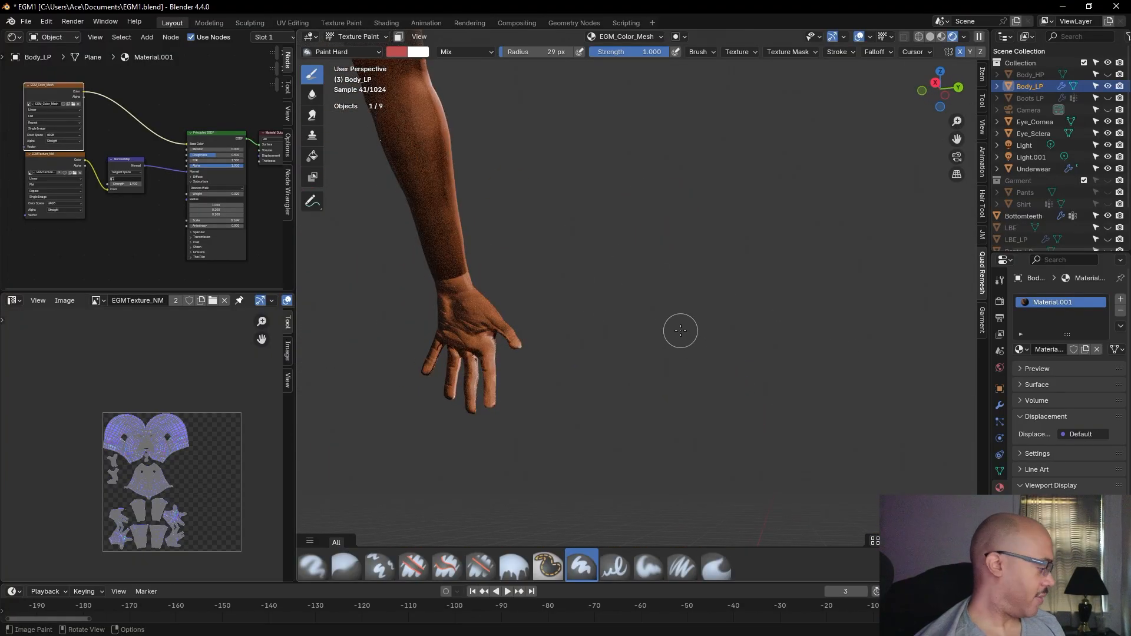
pyautogui.scroll(8, 675, 332)
pyautogui.keyDown('shift'); pyautogui.moveTo(654, 338); pyautogui.dragTo(845, 318, button='middle'); pyautogui.keyUp('shift')
pyautogui.keyDown('alt'); pyautogui.moveTo(845, 318); pyautogui.dragTo(850, 283); pyautogui.keyUp('alt')
pyautogui.moveTo(820, 316)
pyautogui.keyDown('shift'); pyautogui.mouseDown(button='middle')
pyautogui.moveTo(850, 391)
pyautogui.moveTo(855, 374)
pyautogui.mouseUp(button='middle'); pyautogui.keyUp('shift')
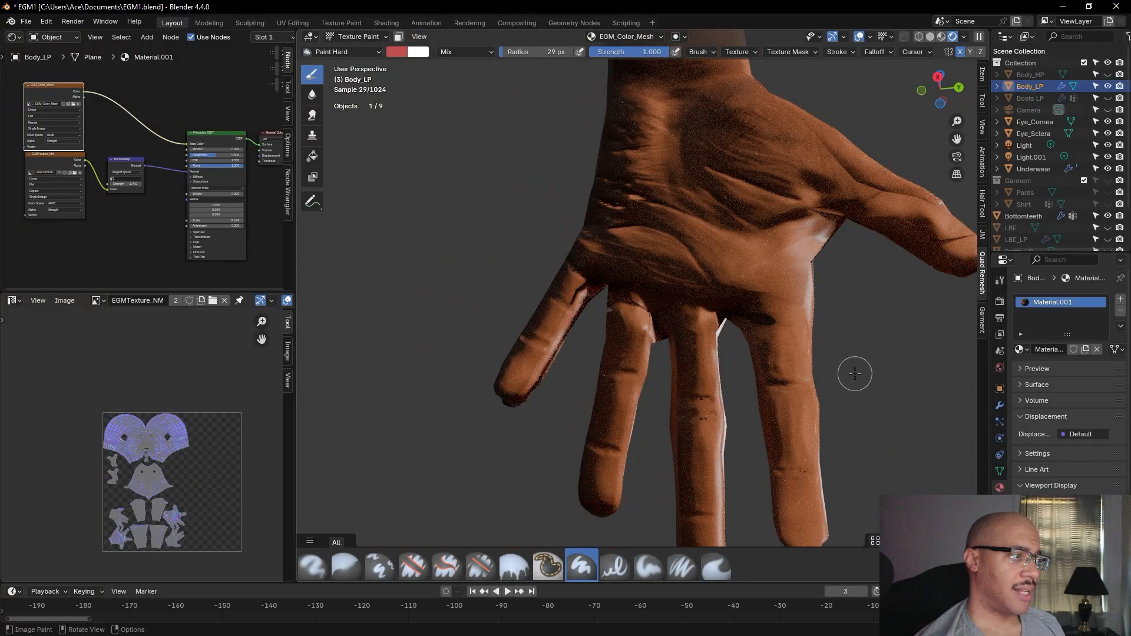
pyautogui.scroll(-2, 854, 373)
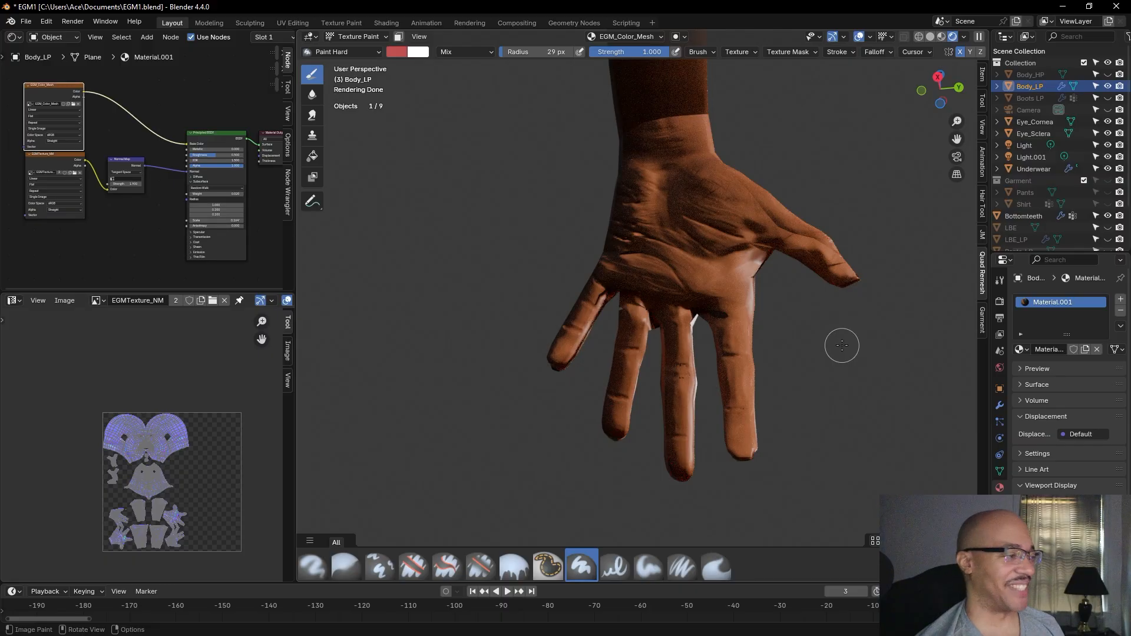
# Select the EGM_Color_Mesh texture node and display the EGM_Color_Mesh image in the image editor, framing the face area
pyautogui.click(45, 168)
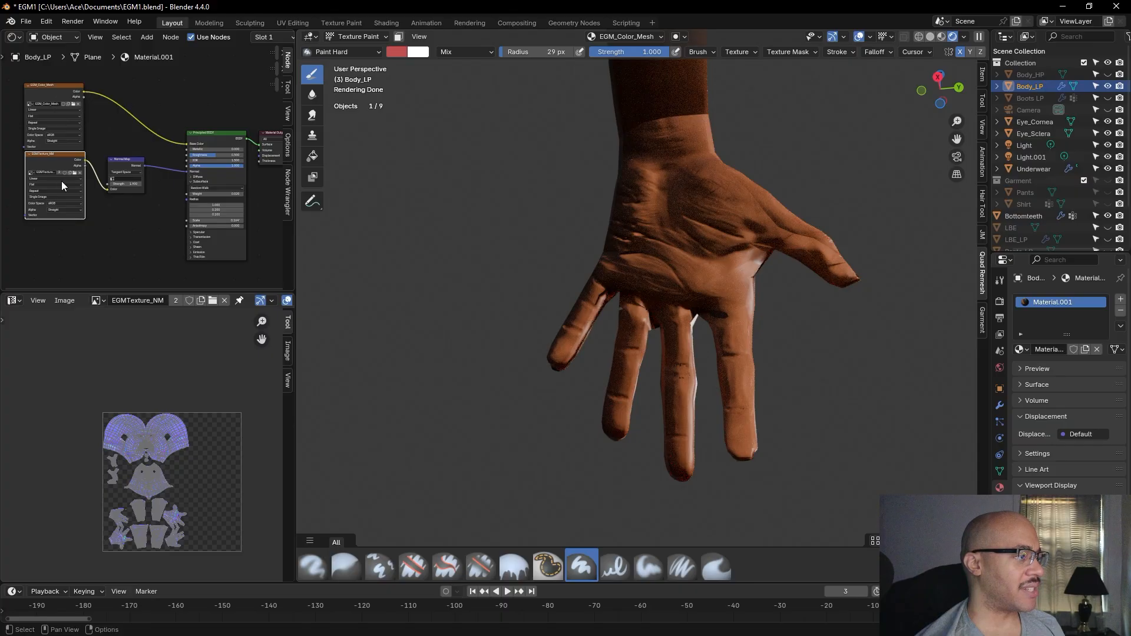
pyautogui.click(54, 89)
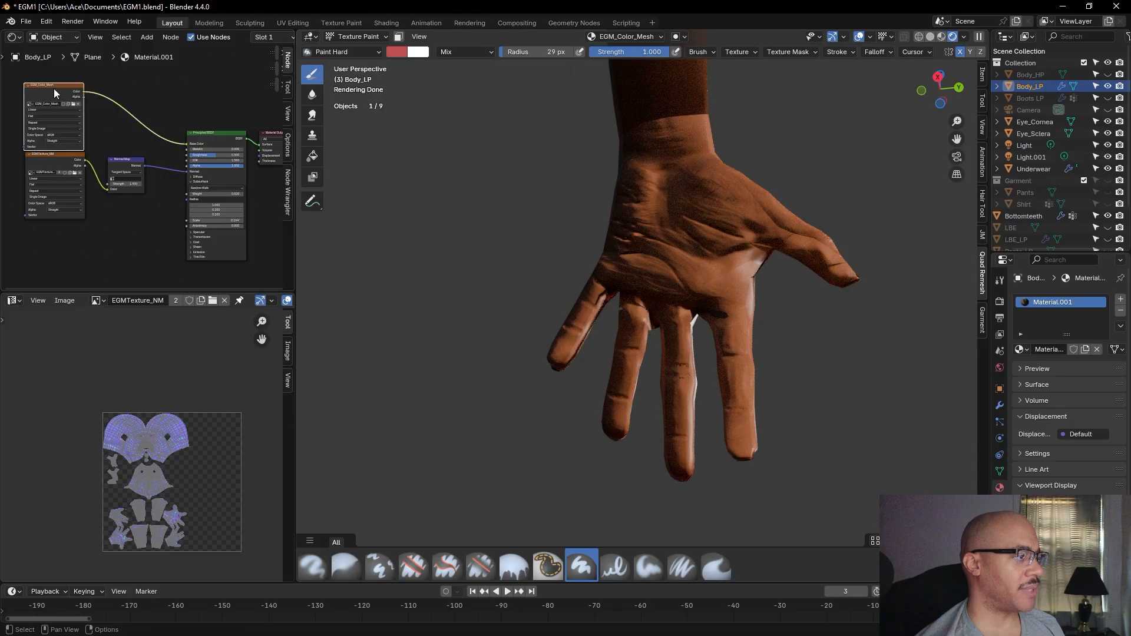
pyautogui.click(106, 300)
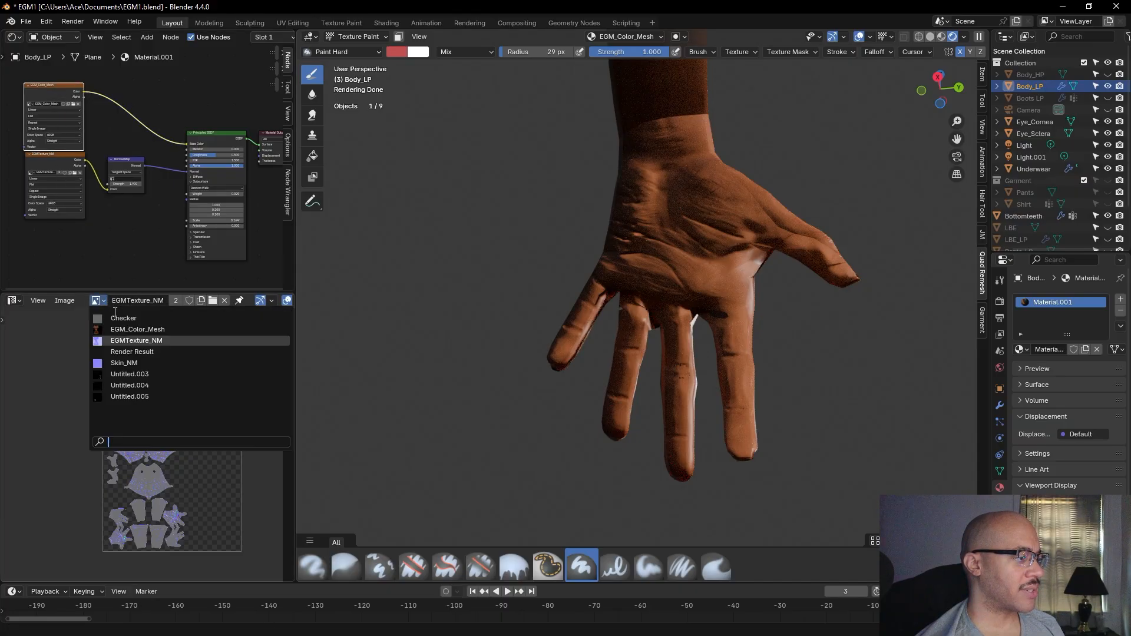
pyautogui.click(124, 330)
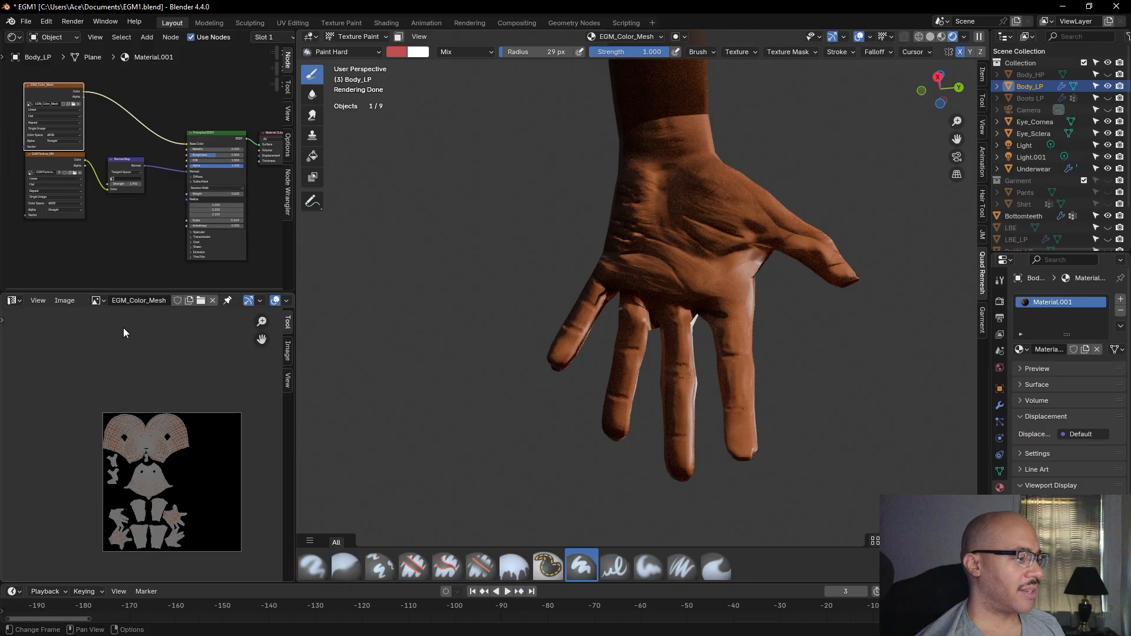
pyautogui.moveTo(445, 354)
pyautogui.mouseDown(button='middle')
pyautogui.moveTo(459, 349)
pyautogui.moveTo(380, 396)
pyautogui.mouseUp(button='middle')
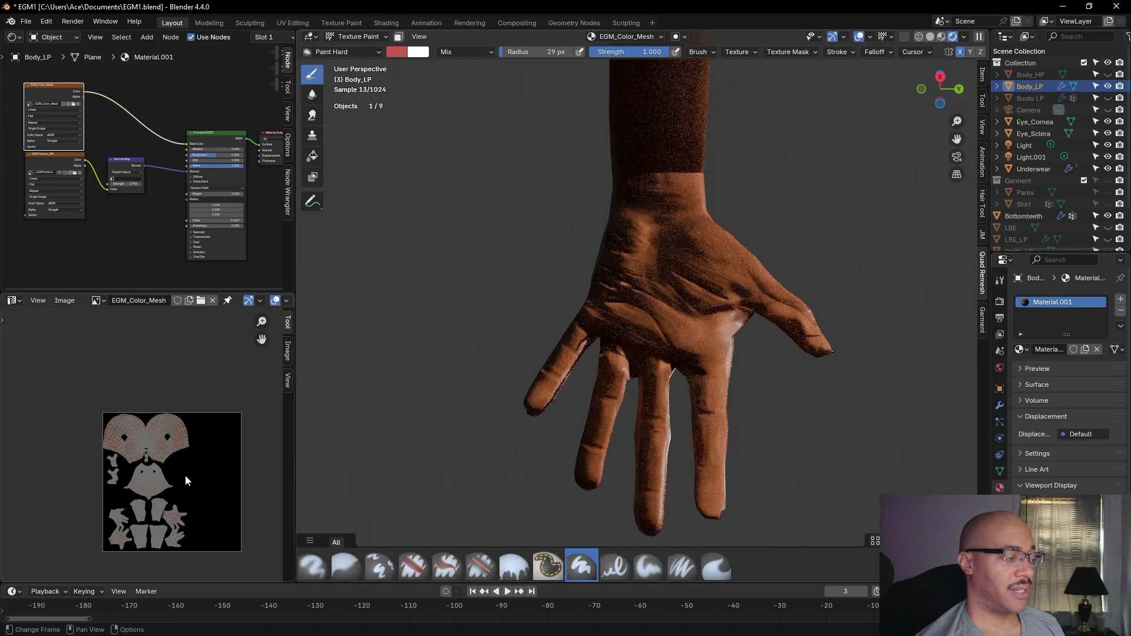
pyautogui.scroll(7, 185, 469)
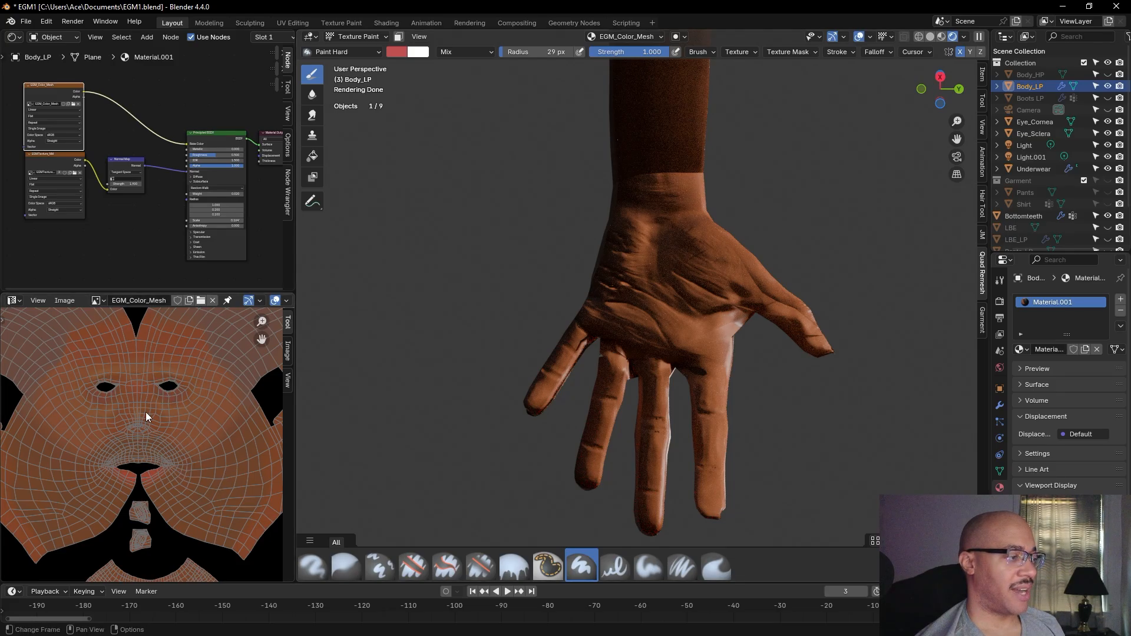
pyautogui.scroll(-2, 265, 459)
pyautogui.scroll(-4, 478, 357)
pyautogui.scroll(2, 478, 356)
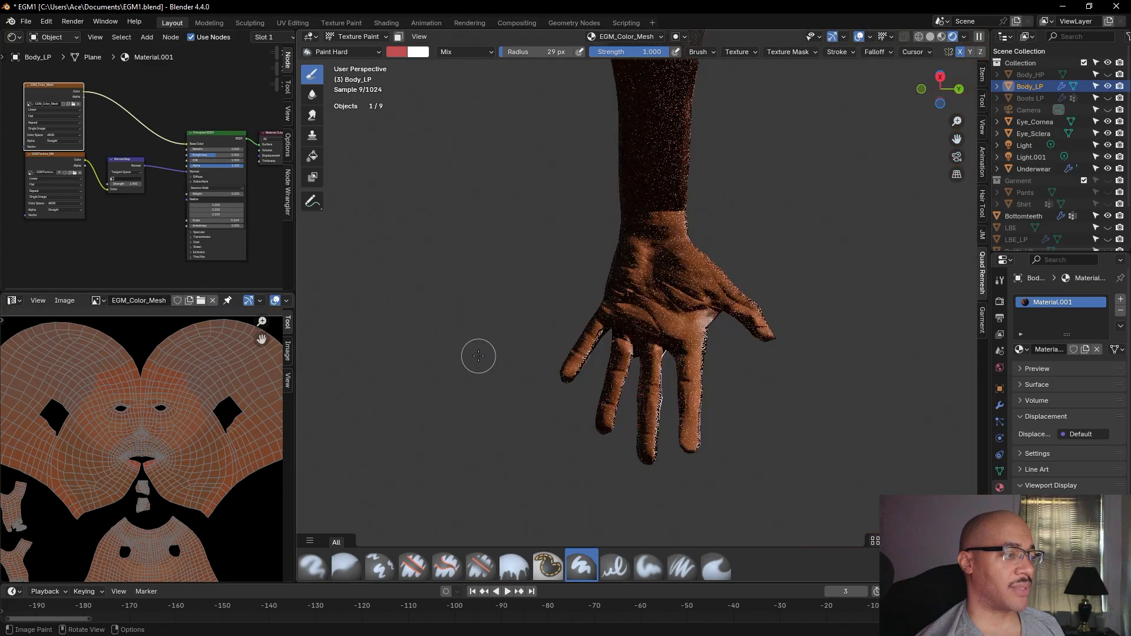
# Examine the painted skin color on both sides of the head and face up close
pyautogui.scroll(-10, 478, 356)
pyautogui.moveTo(493, 336); pyautogui.dragTo(695, 362, button='middle')
pyautogui.scroll(5, 695, 362)
pyautogui.keyDown('shift'); pyautogui.moveTo(677, 402); pyautogui.dragTo(794, 354, button='middle'); pyautogui.keyUp('shift')
pyautogui.scroll(2, 740, 261)
pyautogui.scroll(2, 677, 294)
pyautogui.scroll(3, 733, 341)
pyautogui.scroll(2, 773, 355)
pyautogui.scroll(3, 774, 356)
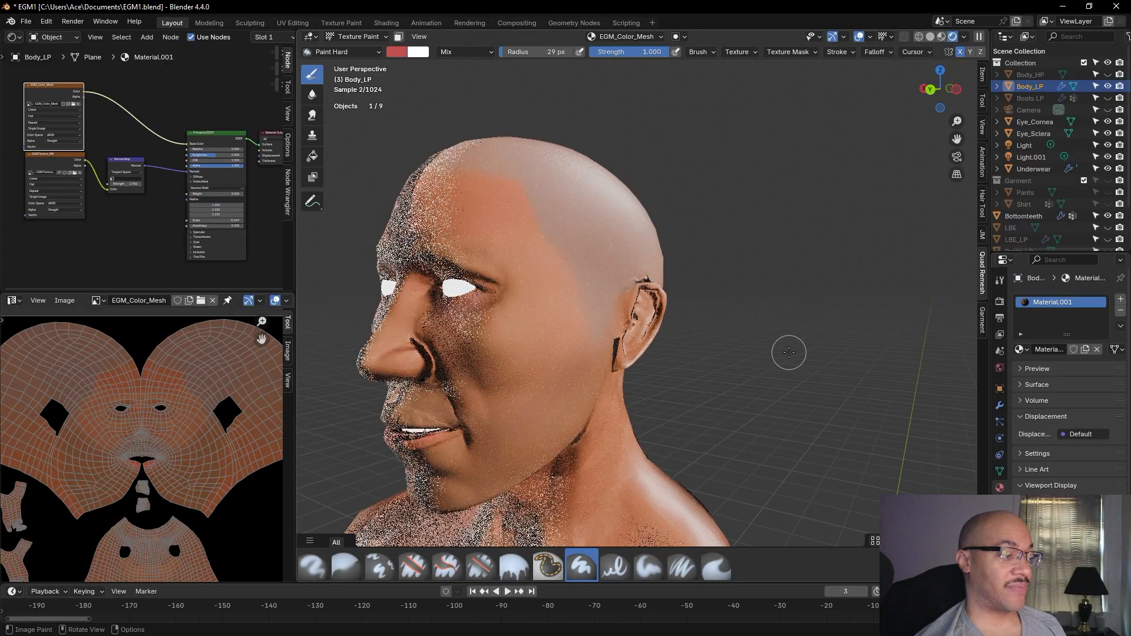
pyautogui.moveTo(789, 352); pyautogui.dragTo(793, 394, button='middle')
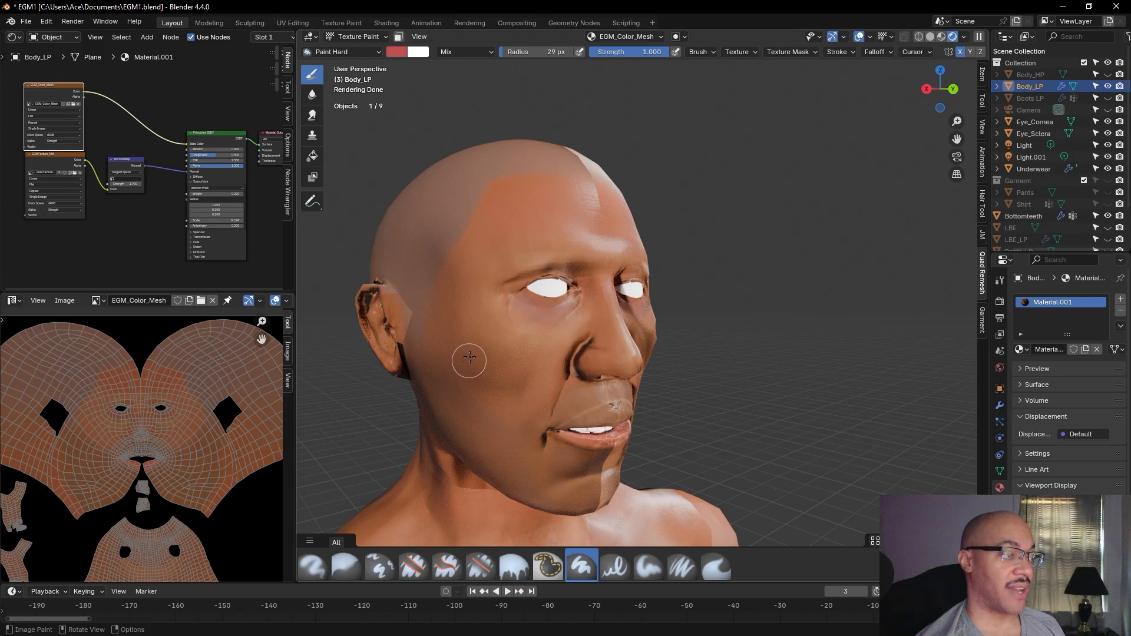
pyautogui.moveTo(469, 360); pyautogui.dragTo(462, 341, button='middle')
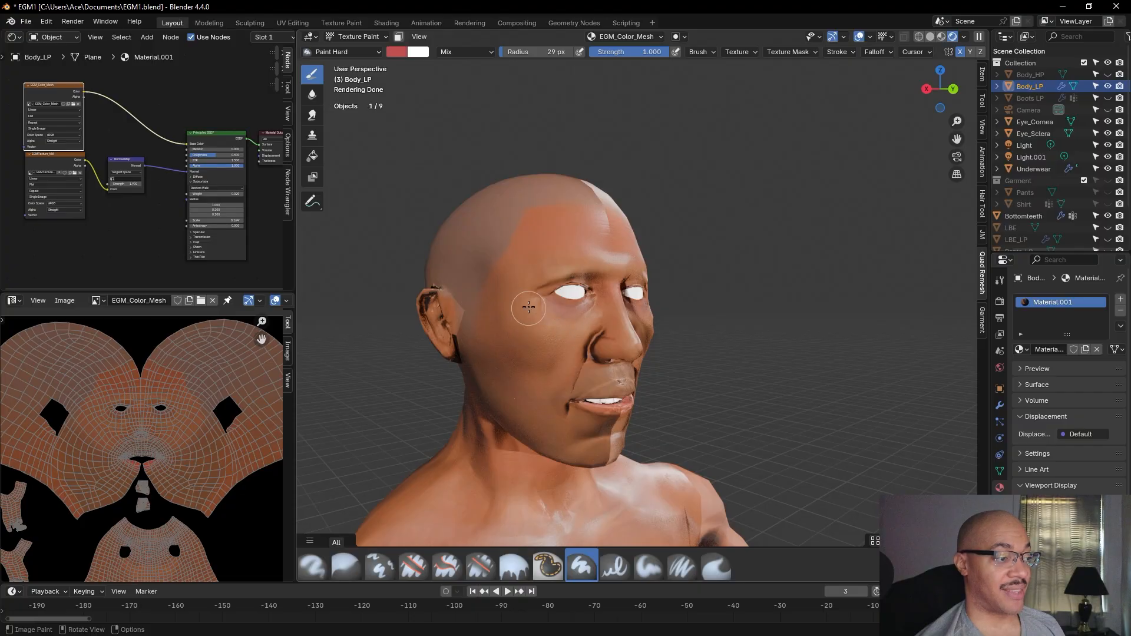
# Frame the head and shoulders and switch the viewport to Material Preview shading
pyautogui.moveTo(747, 280); pyautogui.dragTo(858, 356, button='middle')
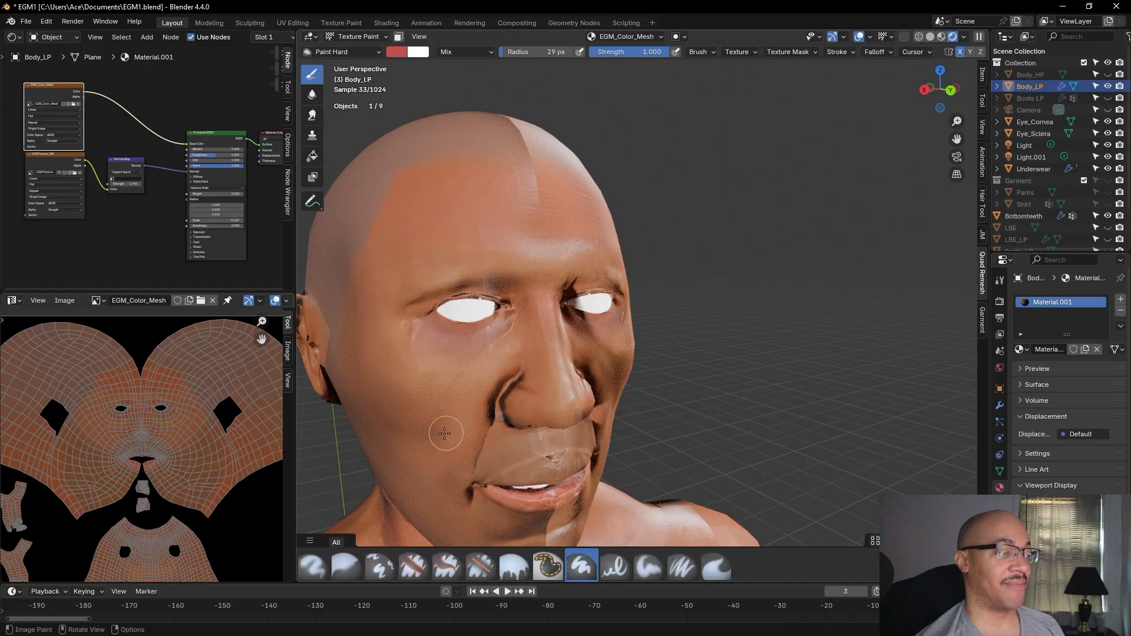
pyautogui.scroll(-3, 452, 432)
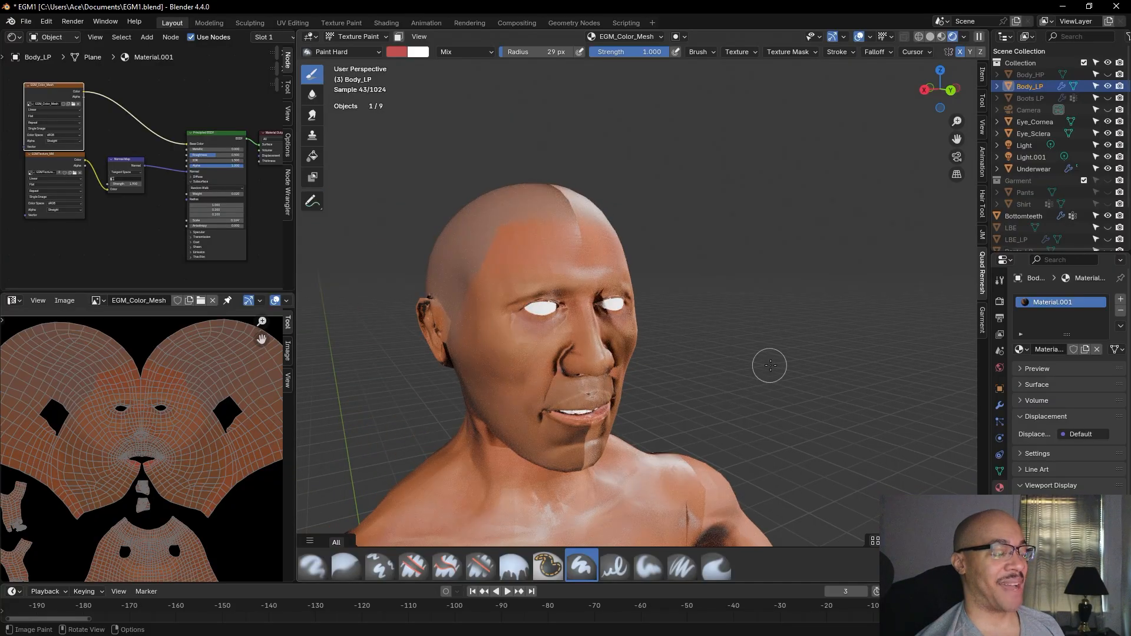
pyautogui.moveTo(758, 361); pyautogui.dragTo(772, 373, button='middle')
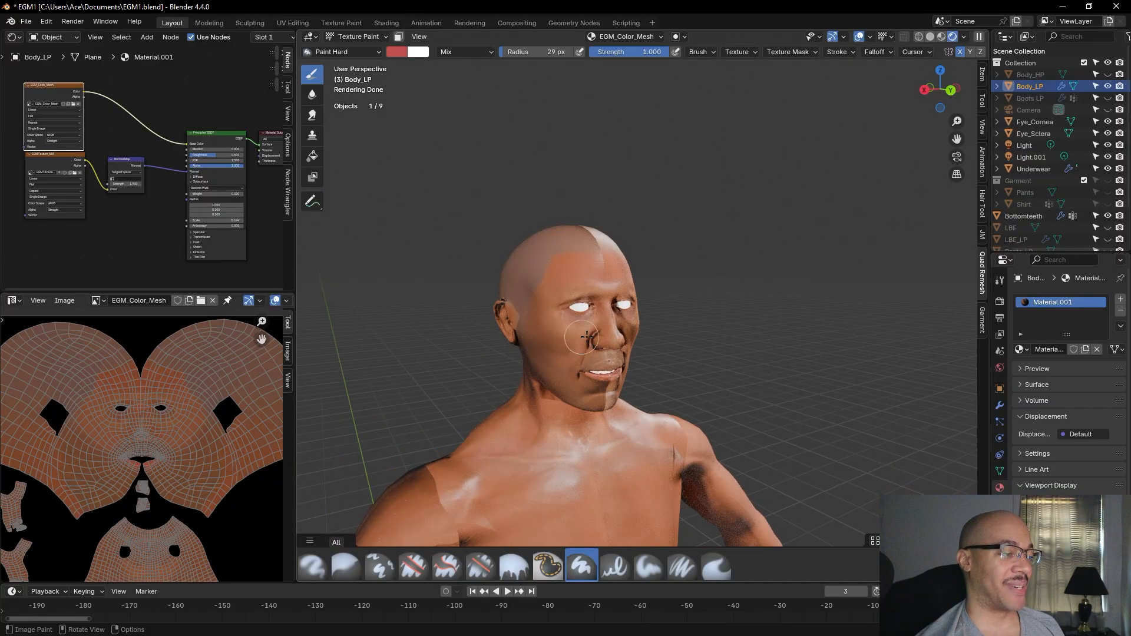
pyautogui.click(946, 37)
# Examine the skin color on the face and head in Material Preview from the front and the side
pyautogui.scroll(2, 770, 296)
pyautogui.scroll(1, 773, 296)
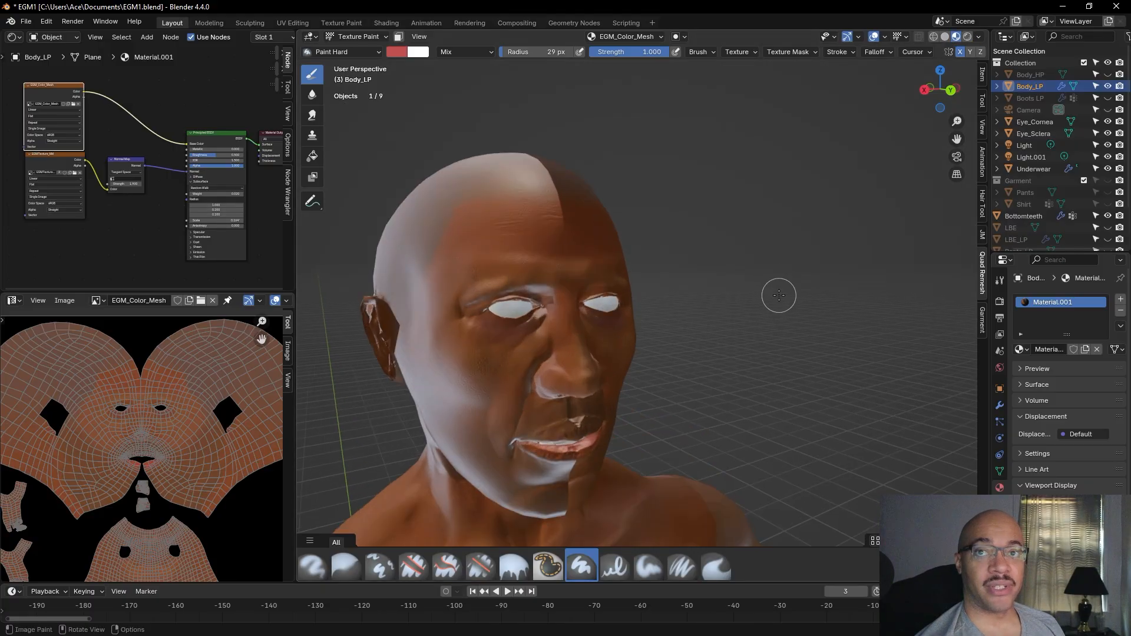
pyautogui.scroll(-6, 734, 352)
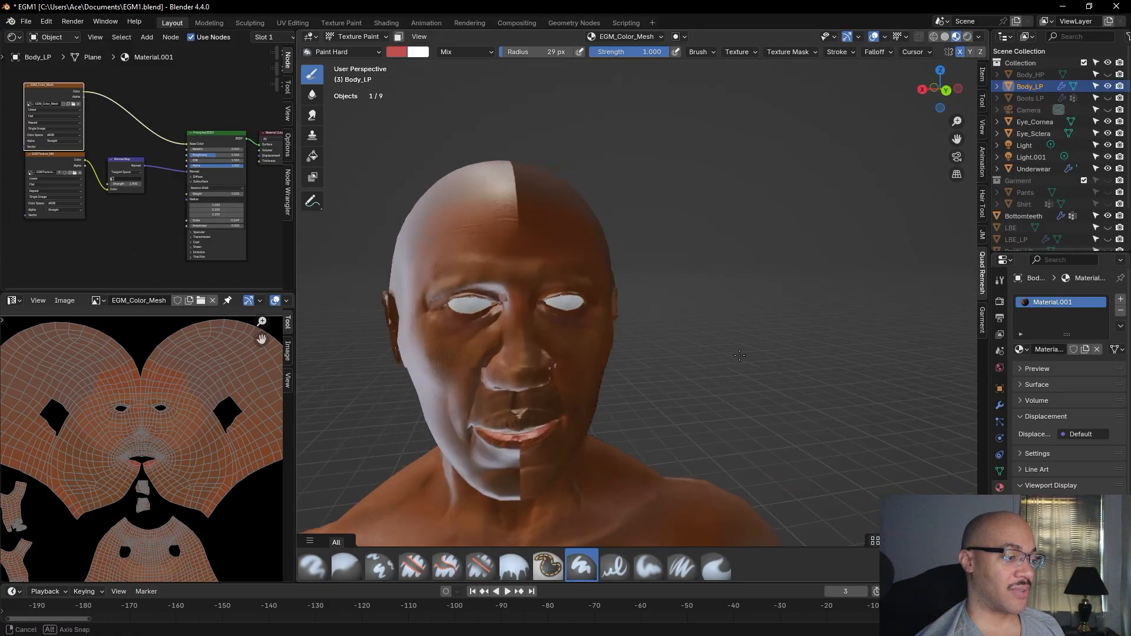
pyautogui.scroll(-1, 736, 357)
pyautogui.moveTo(815, 382); pyautogui.dragTo(852, 381, button='middle')
pyautogui.scroll(1, 746, 380)
pyautogui.scroll(5, 746, 380)
pyautogui.scroll(-3, 913, 372)
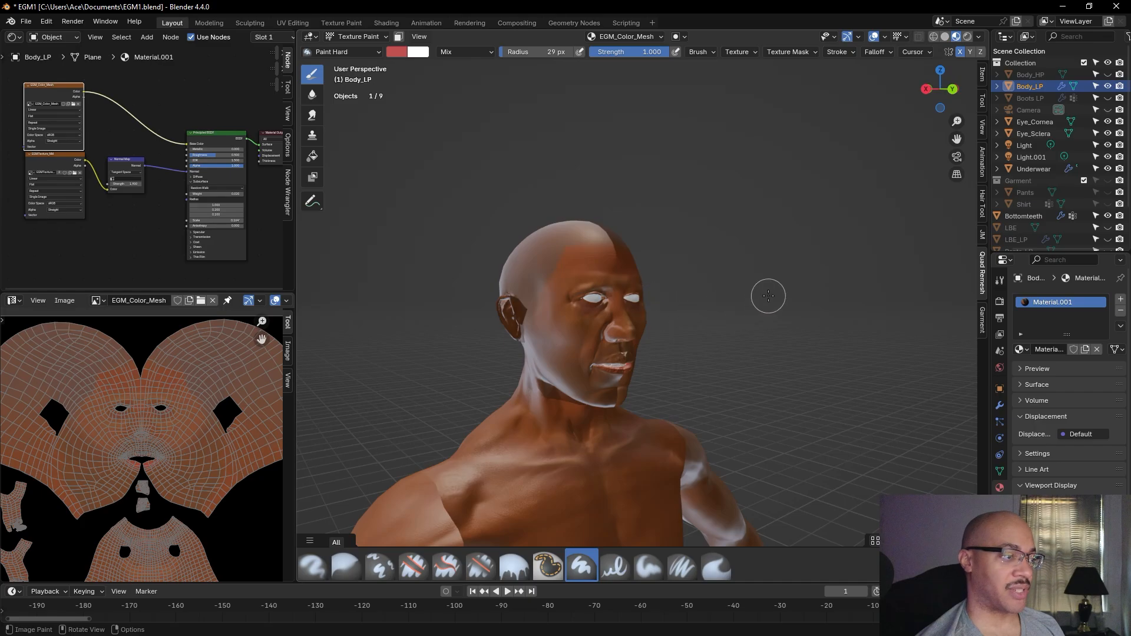
pyautogui.moveTo(768, 295); pyautogui.dragTo(785, 295, button='middle')
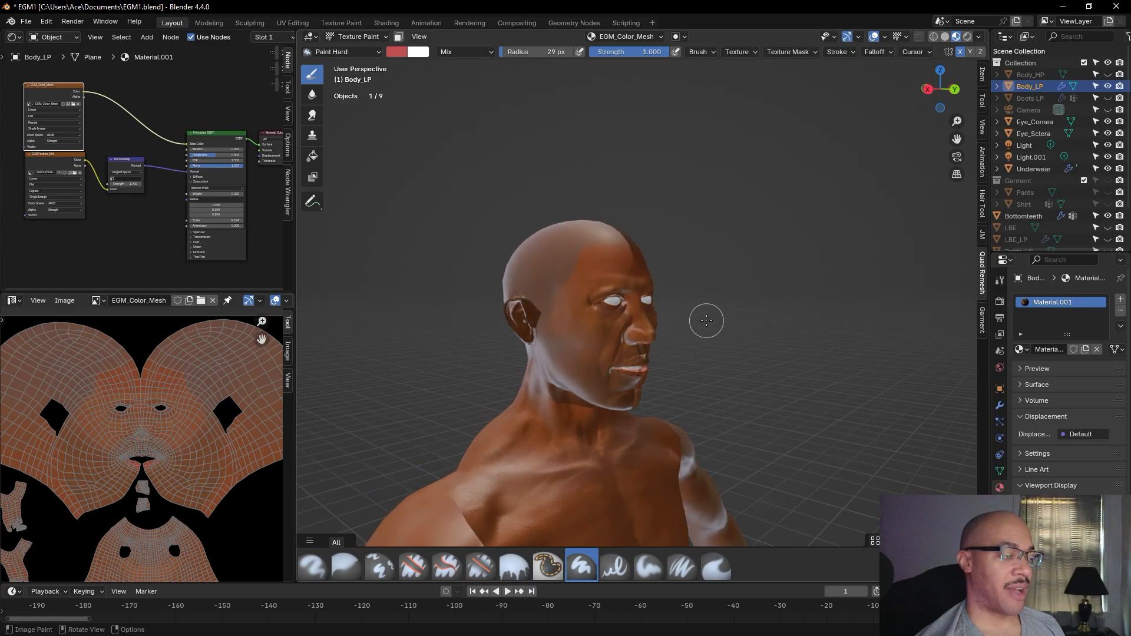
pyautogui.scroll(3, 707, 323)
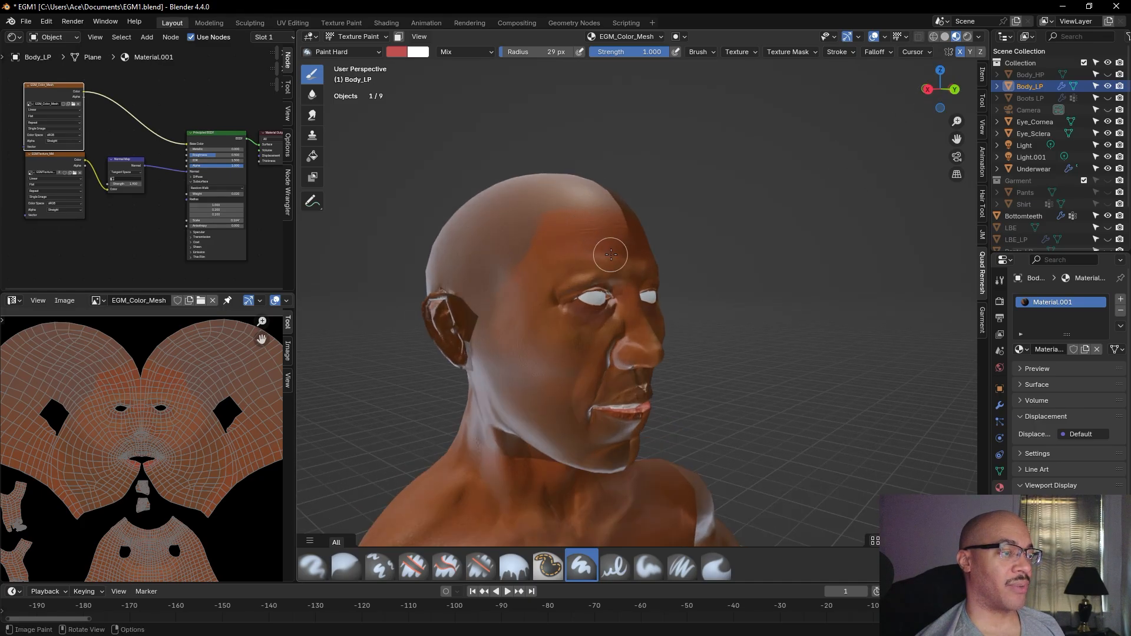
pyautogui.keyDown('alt'); pyautogui.moveTo(786, 330); pyautogui.dragTo(743, 328); pyautogui.keyUp('alt')
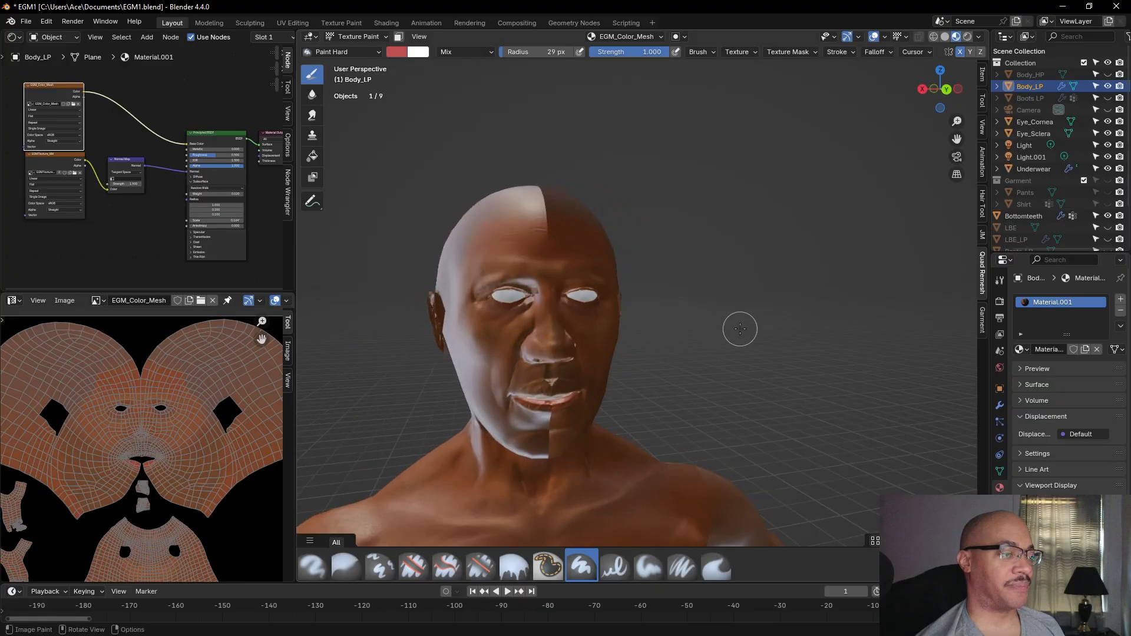
# Examine the skin color and detail on the palm, fingers and back of the hand up close
pyautogui.scroll(-7, 799, 333)
pyautogui.keyDown('alt'); pyautogui.moveTo(810, 335); pyautogui.dragTo(628, 235); pyautogui.keyUp('alt')
pyautogui.keyDown('alt'); pyautogui.moveTo(639, 342); pyautogui.dragTo(712, 332); pyautogui.keyUp('alt')
pyautogui.scroll(8, 712, 332)
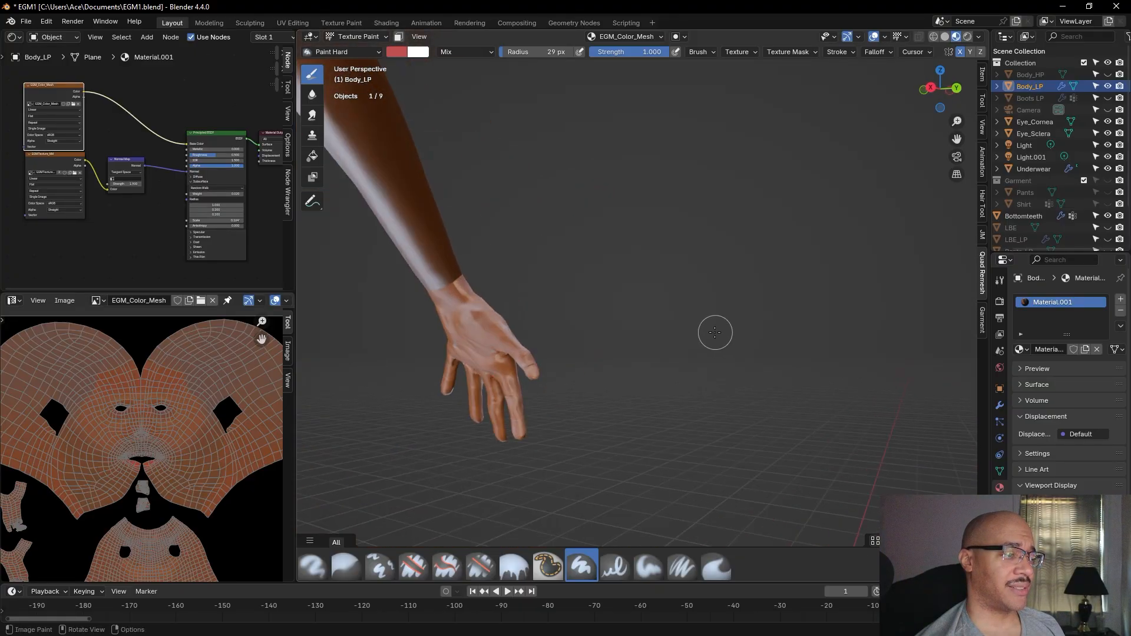
pyautogui.moveTo(617, 382)
pyautogui.keyDown('alt'); pyautogui.keyDown('shift'); pyautogui.mouseDown()
pyautogui.moveTo(805, 281)
pyautogui.moveTo(871, 421)
pyautogui.moveTo(881, 413)
pyautogui.mouseUp(); pyautogui.keyUp('shift'); pyautogui.keyUp('alt')
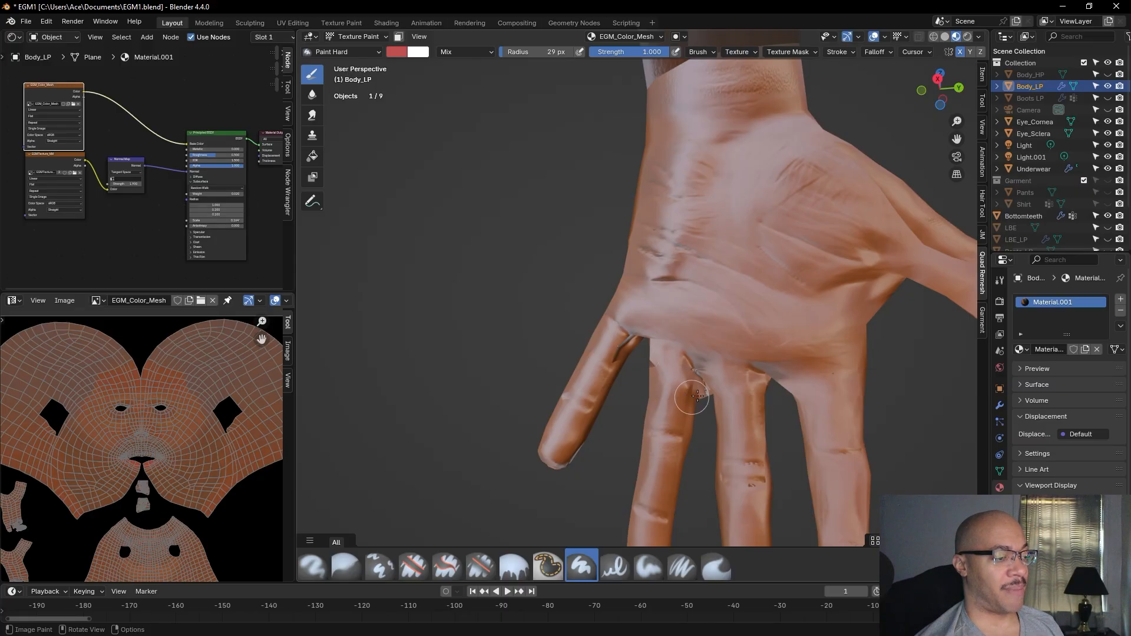
pyautogui.press('KP_Decimal')
pyautogui.scroll(-10, 813, 357)
pyautogui.moveTo(813, 357); pyautogui.dragTo(644, 434, button='middle')
pyautogui.scroll(5, 643, 434)
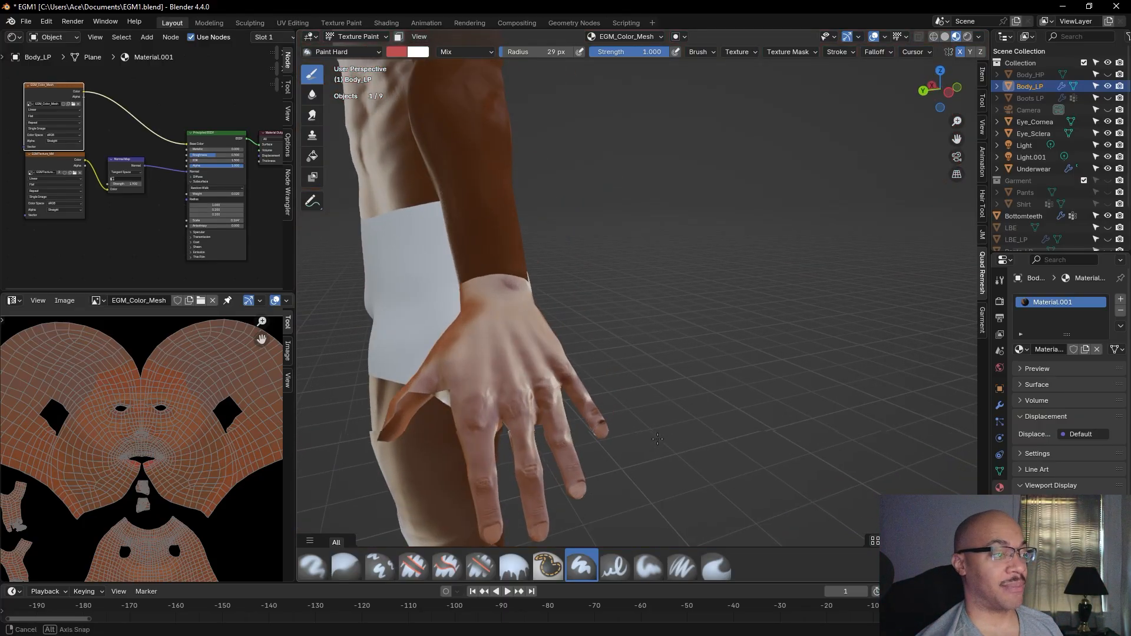
# Examine the skin color over the whole body from the front, from the legs up to the face
pyautogui.scroll(-5, 681, 434)
pyautogui.moveTo(684, 434)
pyautogui.mouseDown(button='middle')
pyautogui.moveTo(679, 442)
pyautogui.moveTo(813, 450)
pyautogui.moveTo(854, 489)
pyautogui.moveTo(842, 506)
pyautogui.moveTo(742, 465)
pyautogui.moveTo(811, 441)
pyautogui.moveTo(821, 430)
pyautogui.moveTo(796, 439)
pyautogui.moveTo(820, 395)
pyautogui.mouseUp(button='middle')
pyautogui.scroll(3, 821, 405)
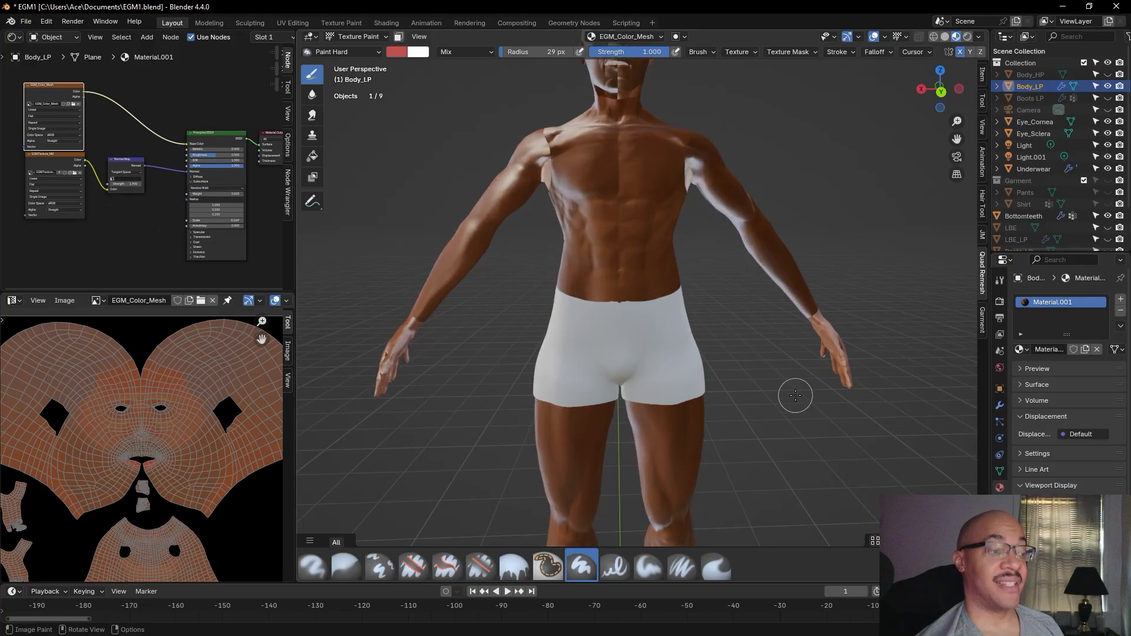
pyautogui.moveTo(795, 397); pyautogui.dragTo(855, 320, button='middle')
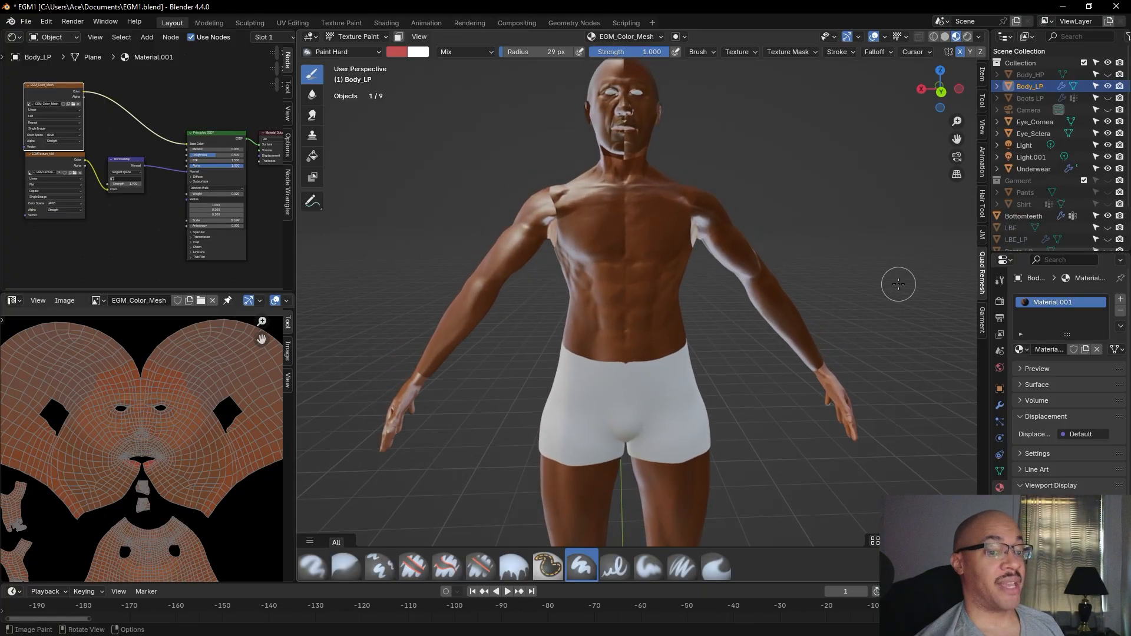
pyautogui.moveTo(895, 284)
pyautogui.keyDown('shift'); pyautogui.mouseDown(button='middle')
pyautogui.moveTo(876, 323)
pyautogui.moveTo(877, 284)
pyautogui.moveTo(851, 295)
pyautogui.mouseUp(button='middle'); pyautogui.keyUp('shift')
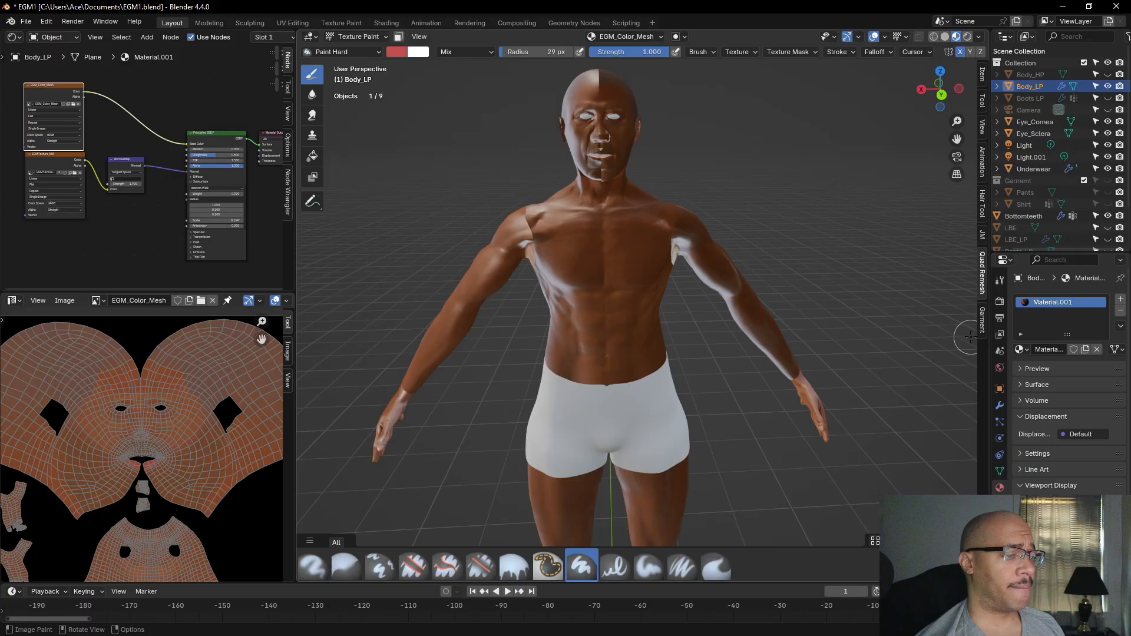
pyautogui.keyDown('shift'); pyautogui.moveTo(775, 149); pyautogui.dragTo(824, 257, button='middle'); pyautogui.keyUp('shift')
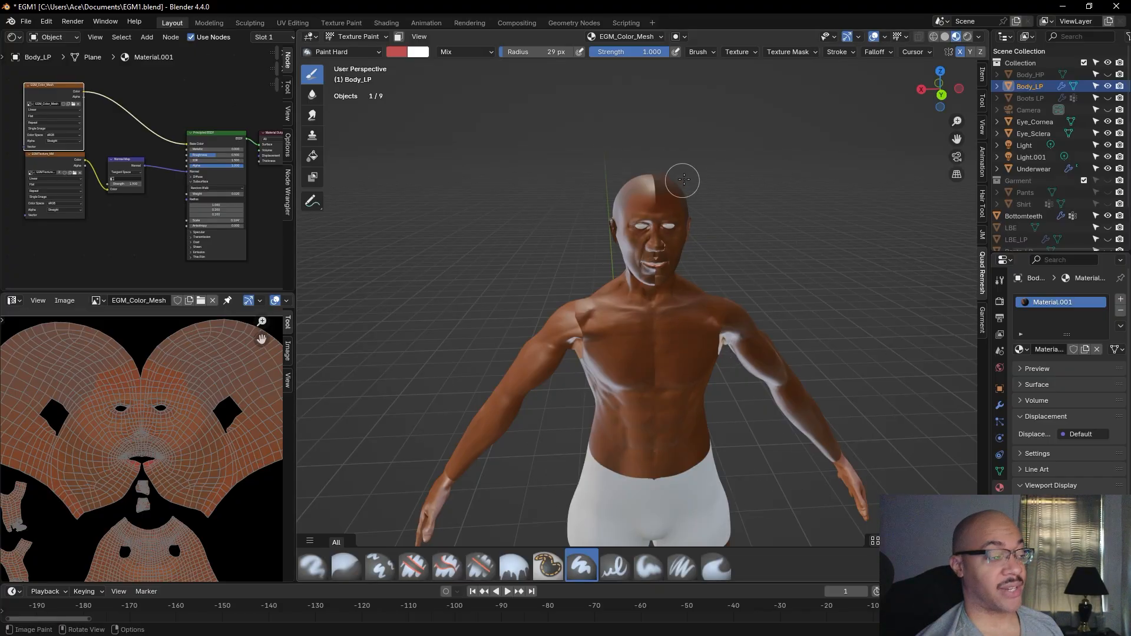
pyautogui.scroll(6, 707, 183)
pyautogui.moveTo(764, 390); pyautogui.dragTo(846, 288, button='middle')
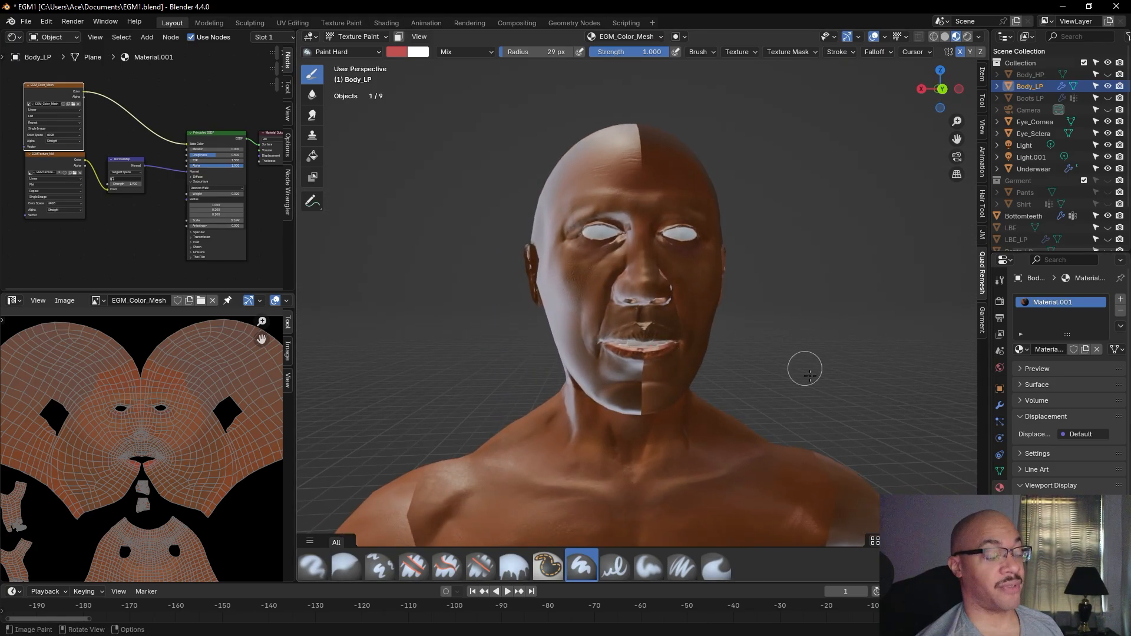
pyautogui.scroll(-7, 760, 313)
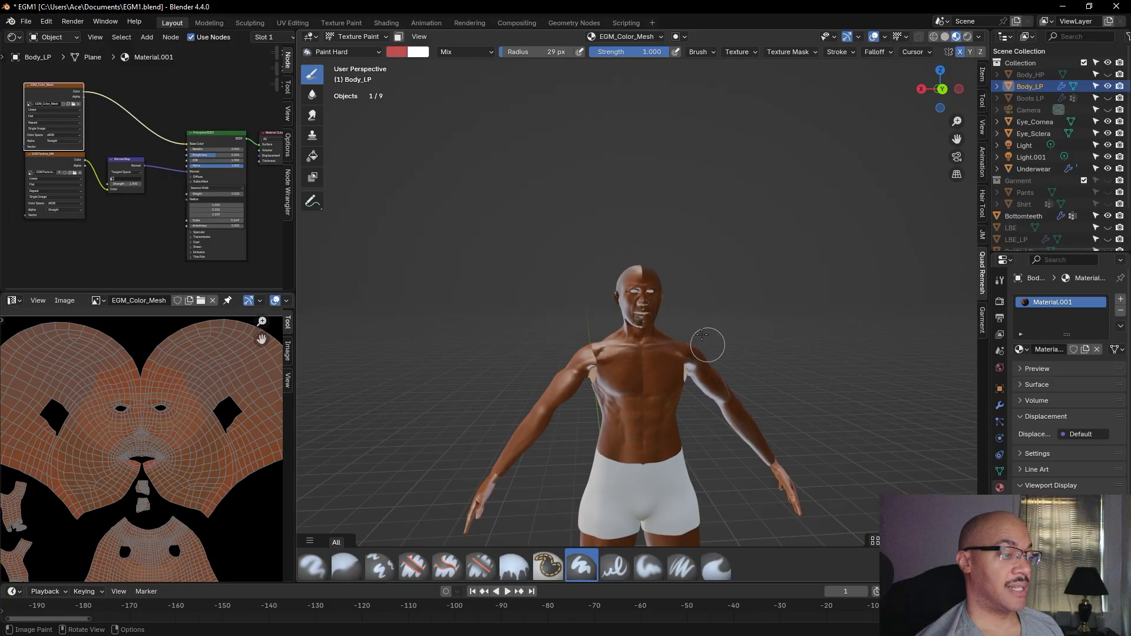
pyautogui.scroll(2, 683, 334)
pyautogui.scroll(4, 766, 311)
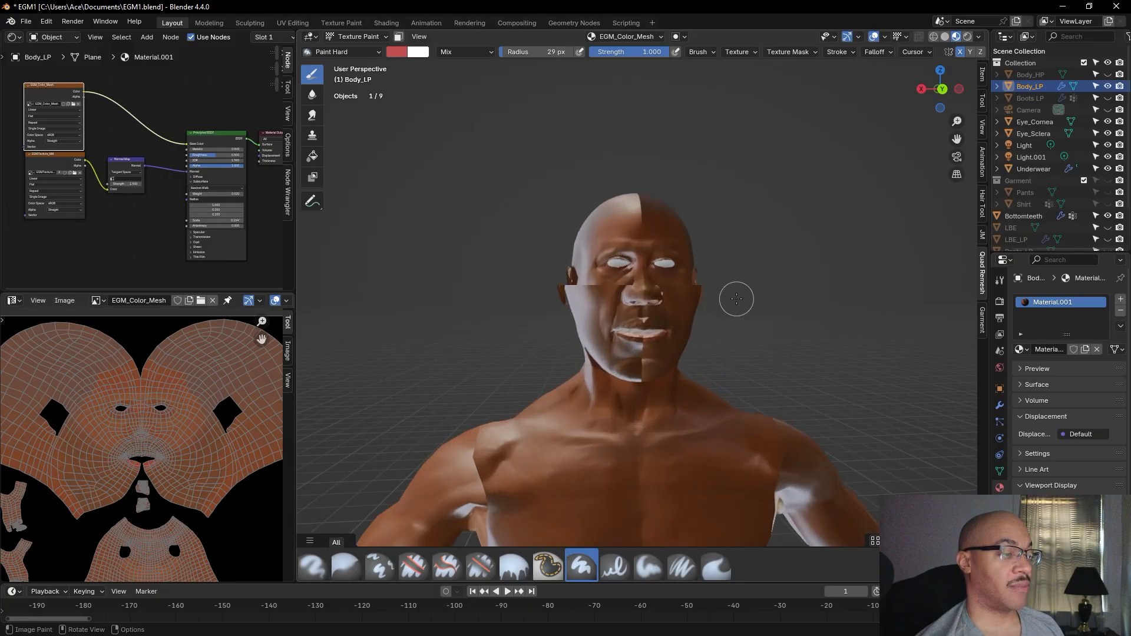
# Examine the head in profile and from the front, as well as the torso and arm
pyautogui.moveTo(766, 310); pyautogui.dragTo(858, 328, button='middle')
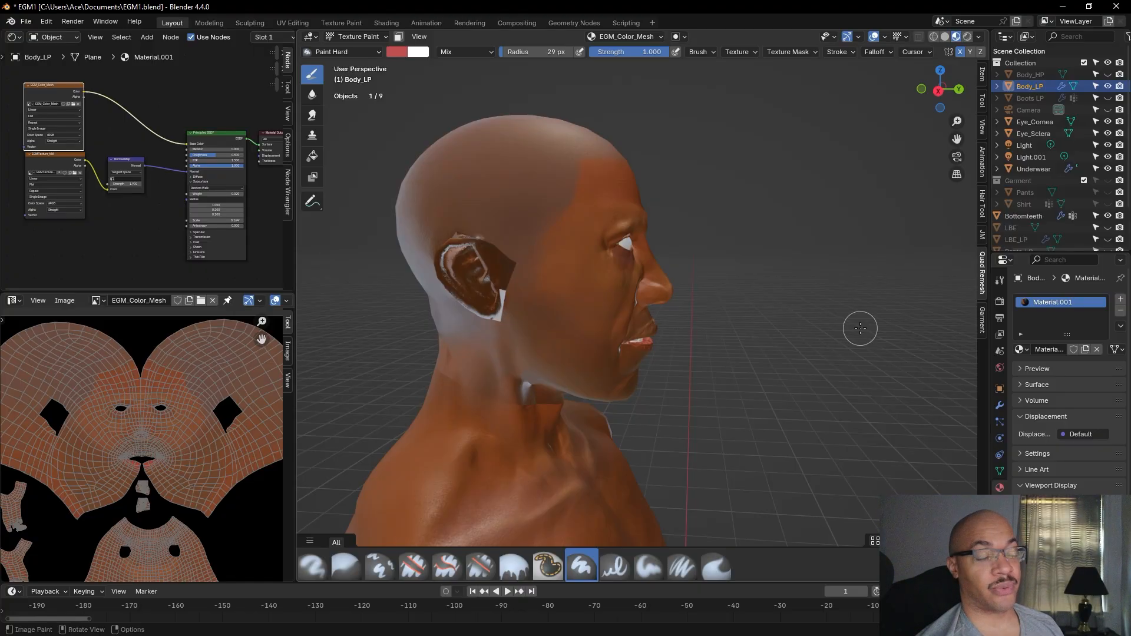
pyautogui.scroll(3, 831, 340)
pyautogui.moveTo(831, 340); pyautogui.dragTo(734, 344, button='middle')
pyautogui.scroll(-2, 834, 351)
pyautogui.moveTo(836, 351); pyautogui.dragTo(812, 349, button='middle')
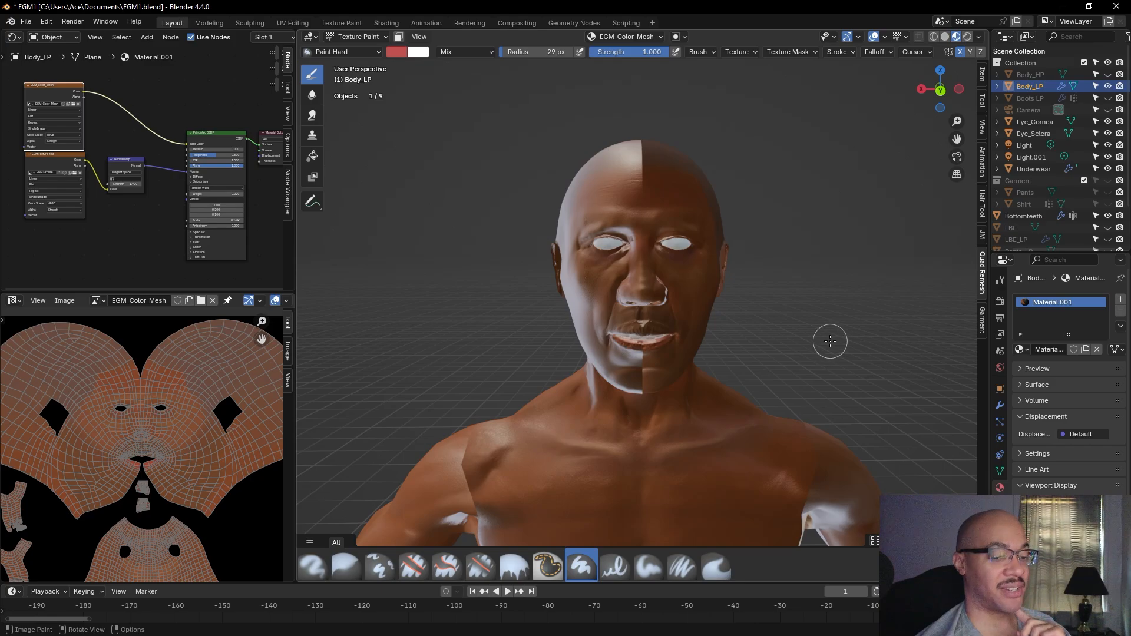
pyautogui.scroll(3, 826, 336)
pyautogui.moveTo(837, 334)
pyautogui.mouseDown(button='middle')
pyautogui.moveTo(741, 356)
pyautogui.moveTo(953, 337)
pyautogui.moveTo(901, 336)
pyautogui.mouseUp(button='middle')
pyautogui.scroll(-4, 886, 335)
pyautogui.keyDown('shift'); pyautogui.moveTo(770, 392); pyautogui.dragTo(685, 253, button='middle'); pyautogui.keyUp('shift')
pyautogui.scroll(-6, 705, 307)
pyautogui.scroll(3, 709, 320)
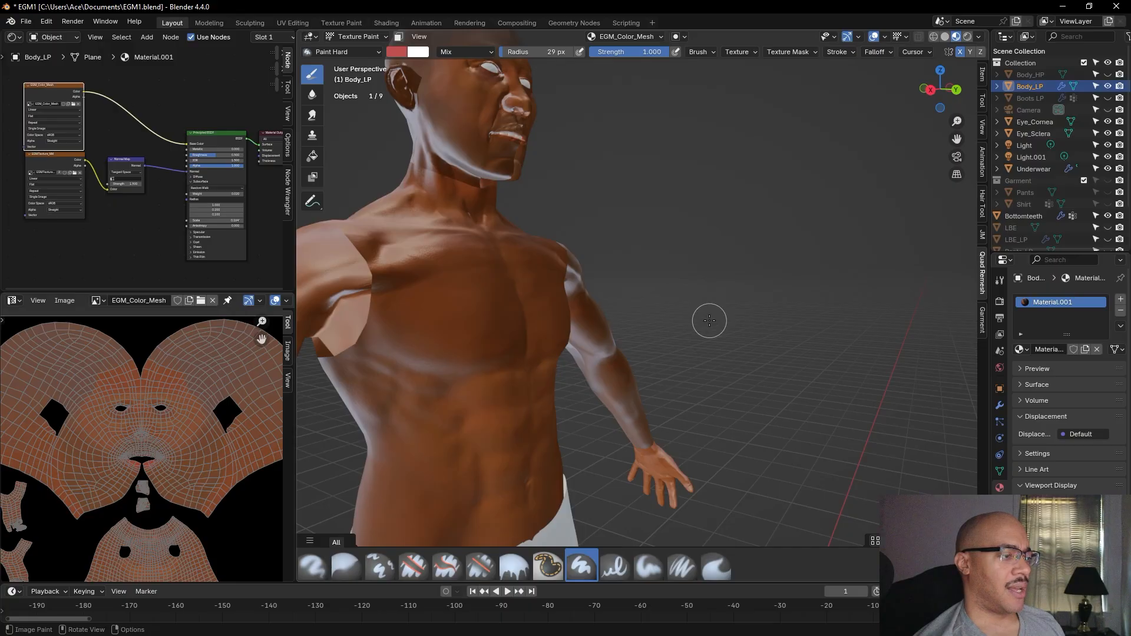
pyautogui.keyDown('shift'); pyautogui.moveTo(716, 350); pyautogui.dragTo(683, 244, button='middle'); pyautogui.keyUp('shift')
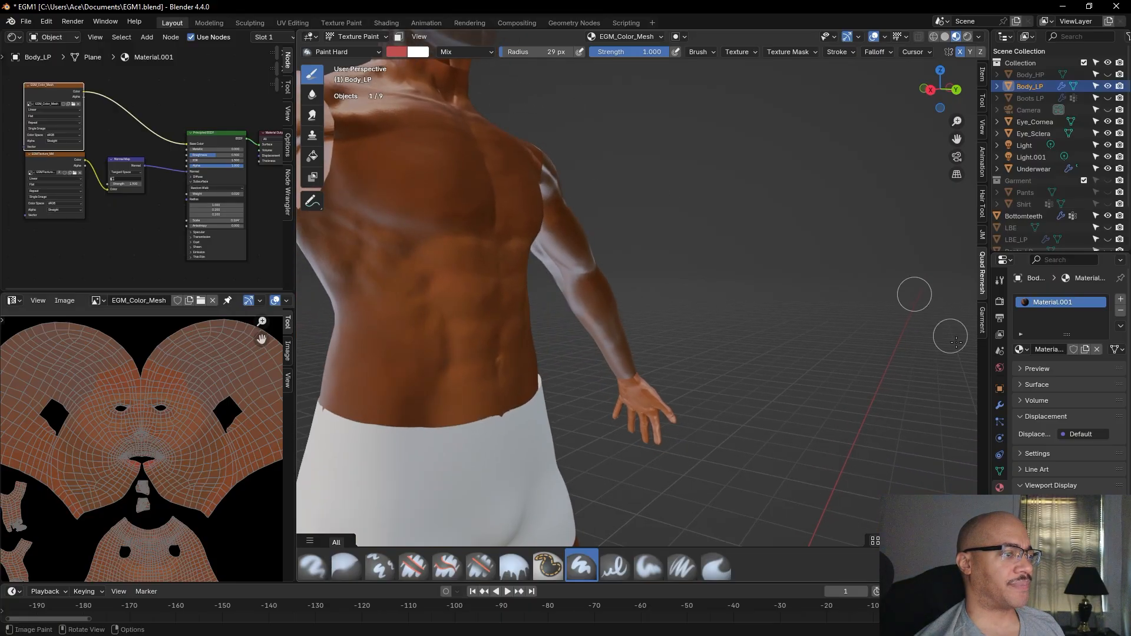
# Display the active brush settings and swap the primary and secondary paint colors, keeping the Paint Hard brush active
pyautogui.click(999, 280)
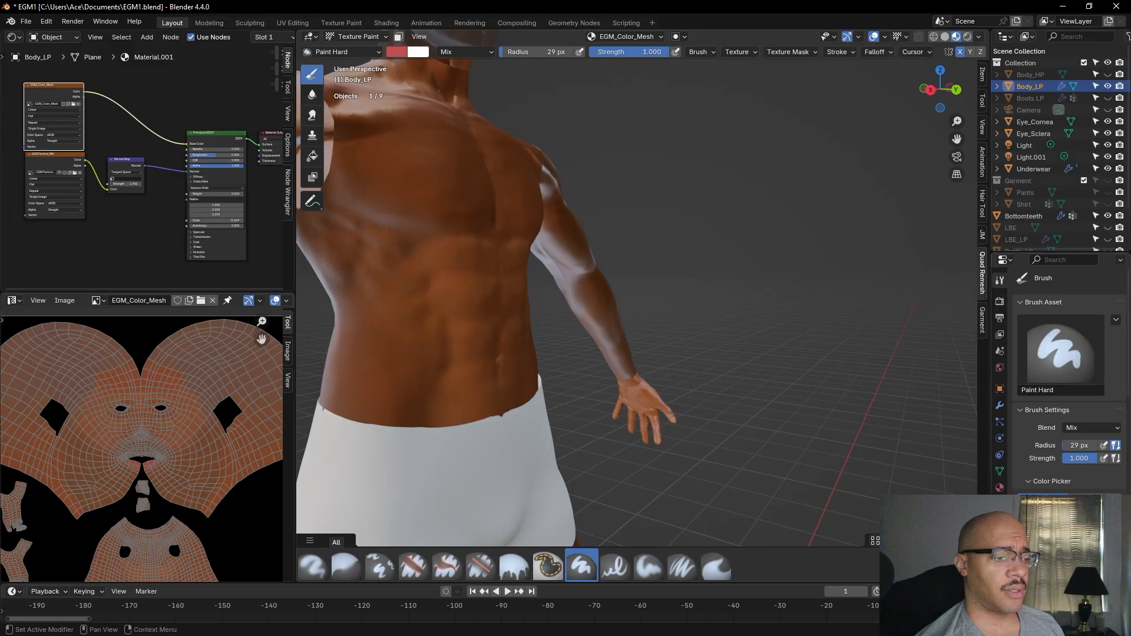
pyautogui.press('x')
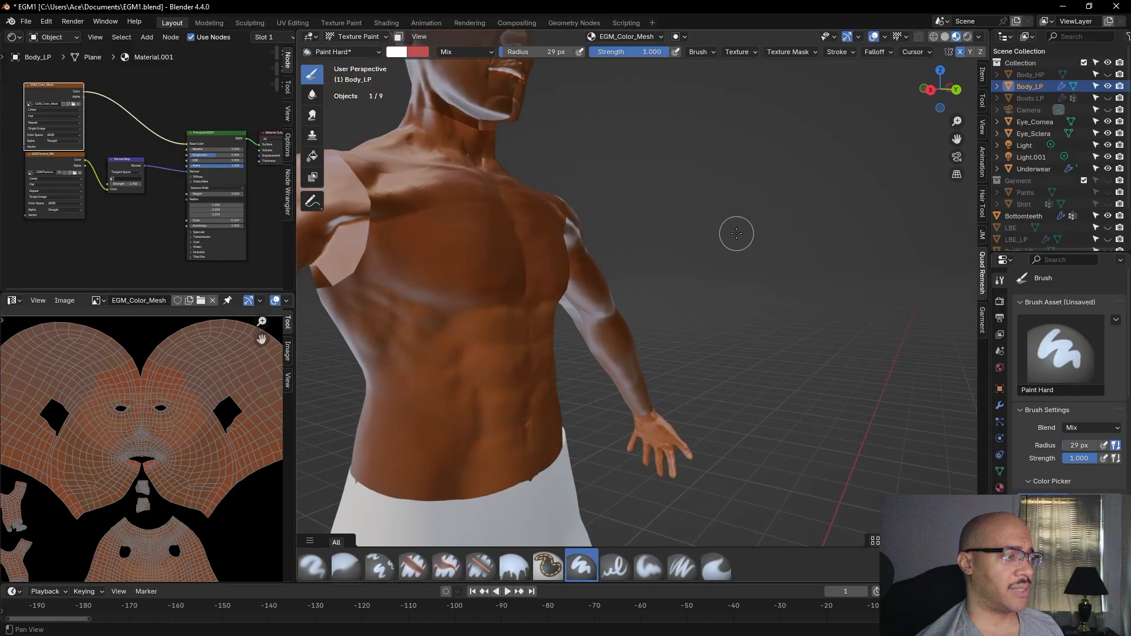
pyautogui.keyDown('shift'); pyautogui.moveTo(734, 232); pyautogui.dragTo(790, 383, button='middle'); pyautogui.keyUp('shift')
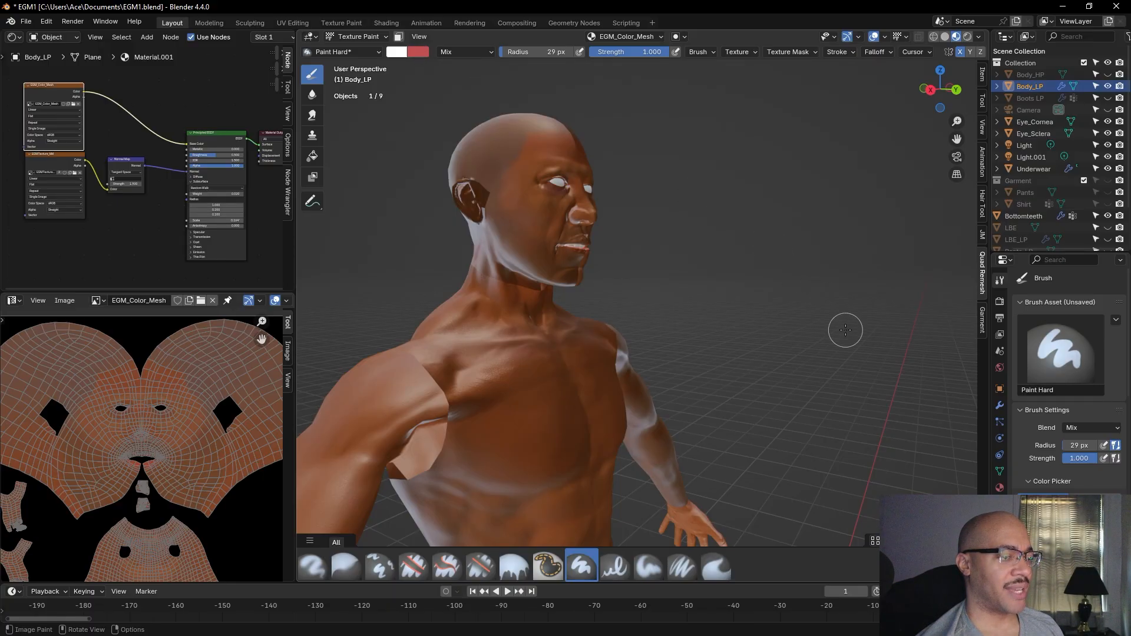
pyautogui.click(312, 156)
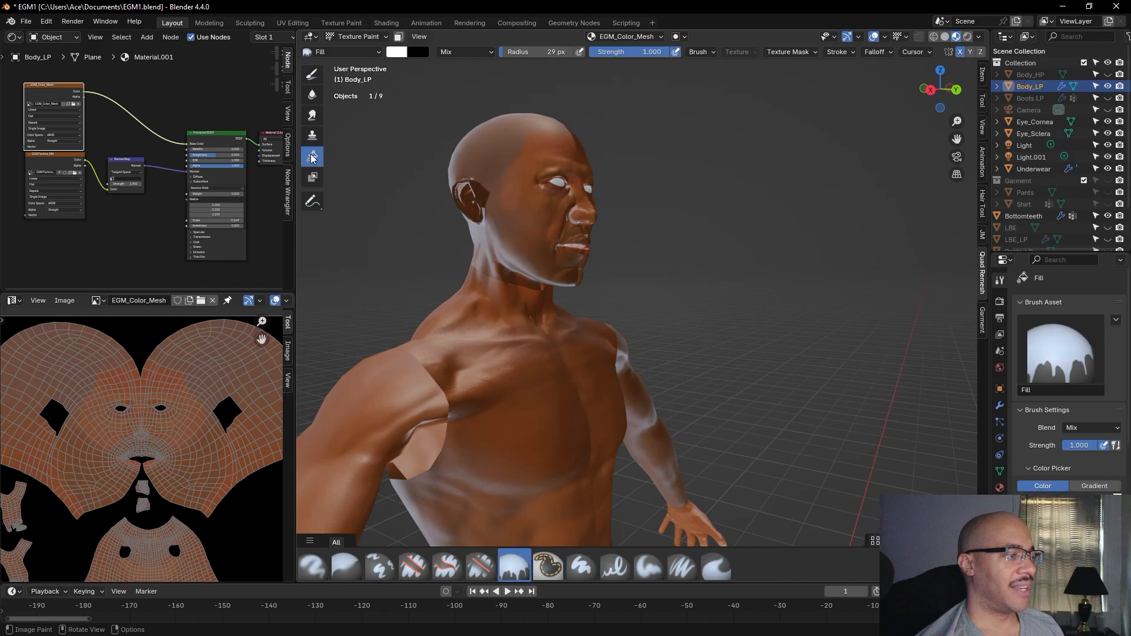
pyautogui.click(311, 81)
# Examine the skin color on the back, shoulders, arms and back of the head from several angles
pyautogui.moveTo(435, 232); pyautogui.dragTo(425, 260, button='middle')
pyautogui.moveTo(461, 320)
pyautogui.keyDown('shift'); pyautogui.mouseDown(button='middle')
pyautogui.moveTo(454, 189)
pyautogui.moveTo(458, 241)
pyautogui.moveTo(432, 244)
pyautogui.mouseUp(button='middle'); pyautogui.keyUp('shift')
pyautogui.scroll(-3, 454, 194)
pyautogui.moveTo(833, 254)
pyautogui.mouseDown(button='middle')
pyautogui.moveTo(857, 258)
pyautogui.moveTo(780, 255)
pyautogui.mouseUp(button='middle')
pyautogui.scroll(-2, 780, 255)
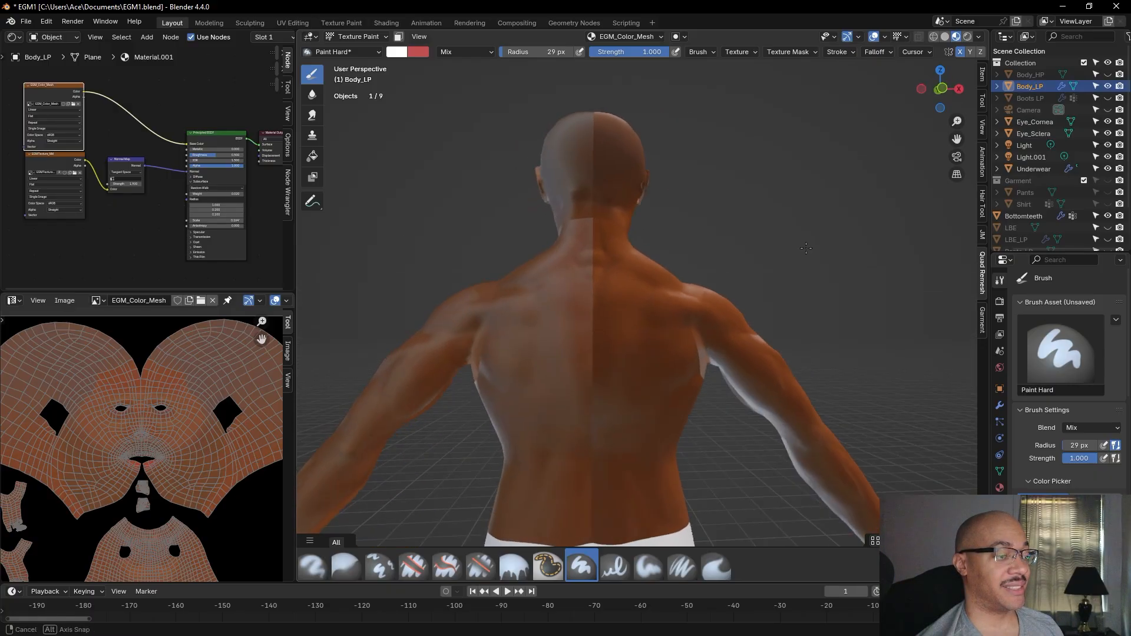
pyautogui.scroll(-2, 798, 242)
pyautogui.scroll(3, 798, 244)
pyautogui.moveTo(803, 248); pyautogui.dragTo(763, 261, button='middle')
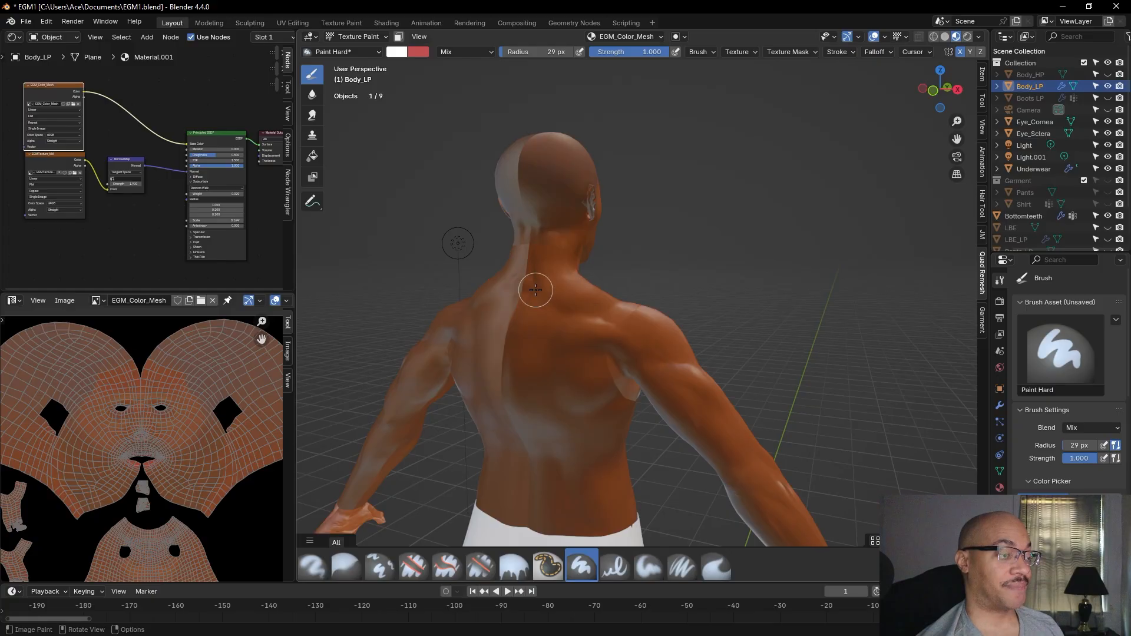
pyautogui.moveTo(710, 268); pyautogui.dragTo(652, 298, button='middle')
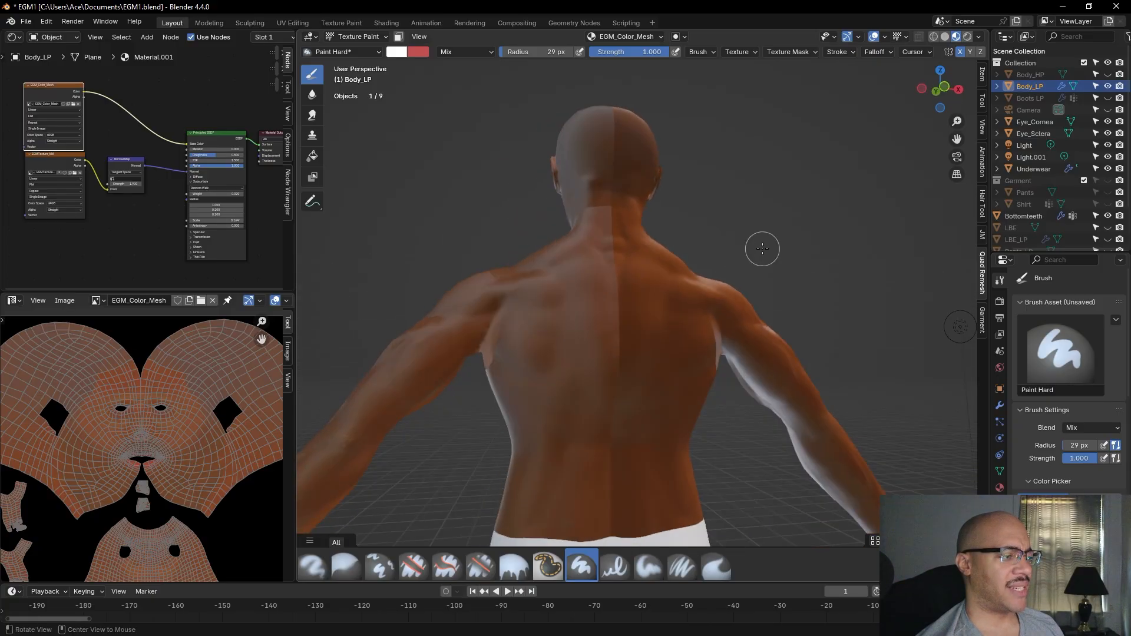
pyautogui.moveTo(804, 241)
pyautogui.mouseDown(button='middle')
pyautogui.moveTo(548, 245)
pyautogui.moveTo(553, 235)
pyautogui.moveTo(689, 259)
pyautogui.mouseUp(button='middle')
pyautogui.scroll(3, 563, 283)
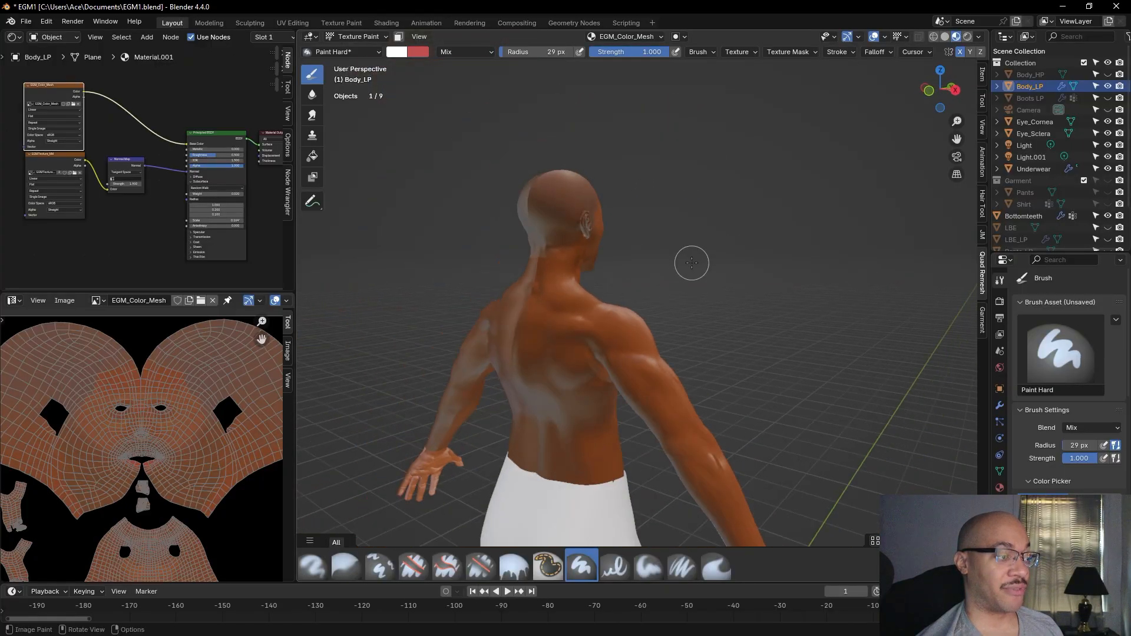
pyautogui.scroll(-2, 690, 260)
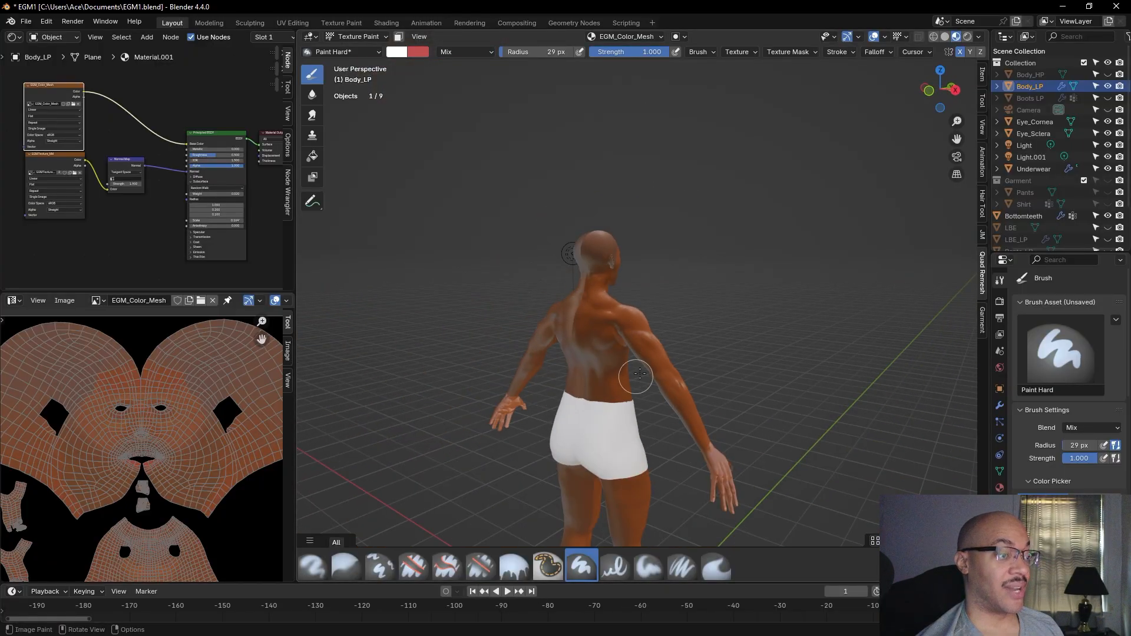
pyautogui.scroll(-2, 660, 371)
pyautogui.moveTo(748, 444); pyautogui.dragTo(766, 423, button='middle')
pyautogui.scroll(3, 793, 396)
pyautogui.scroll(2, 793, 396)
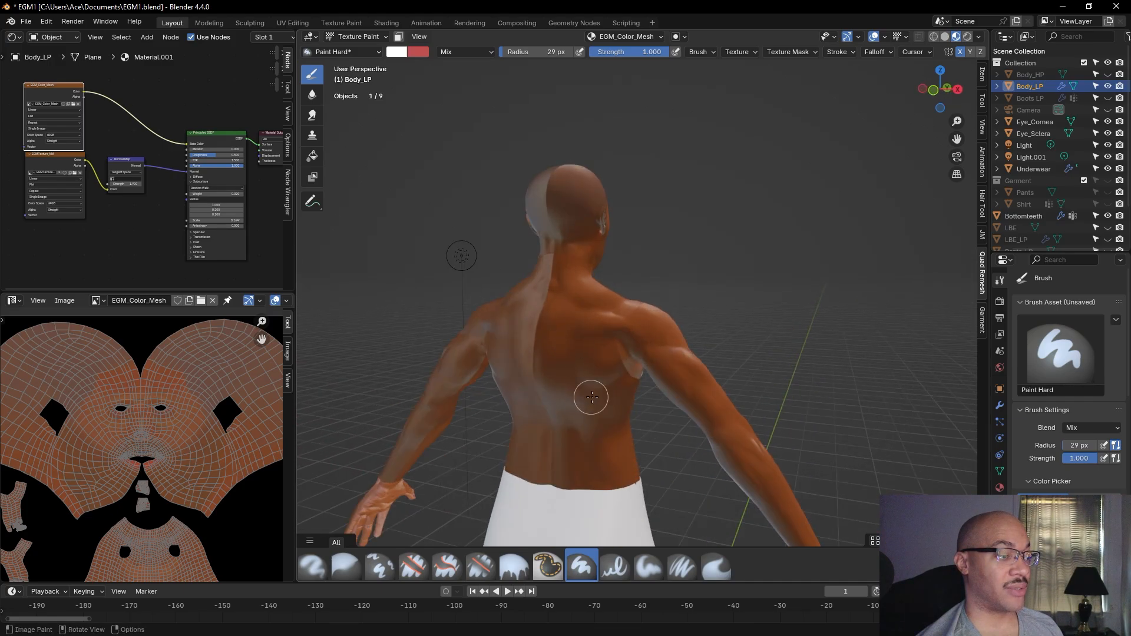
pyautogui.moveTo(822, 417); pyautogui.dragTo(798, 430, button='middle')
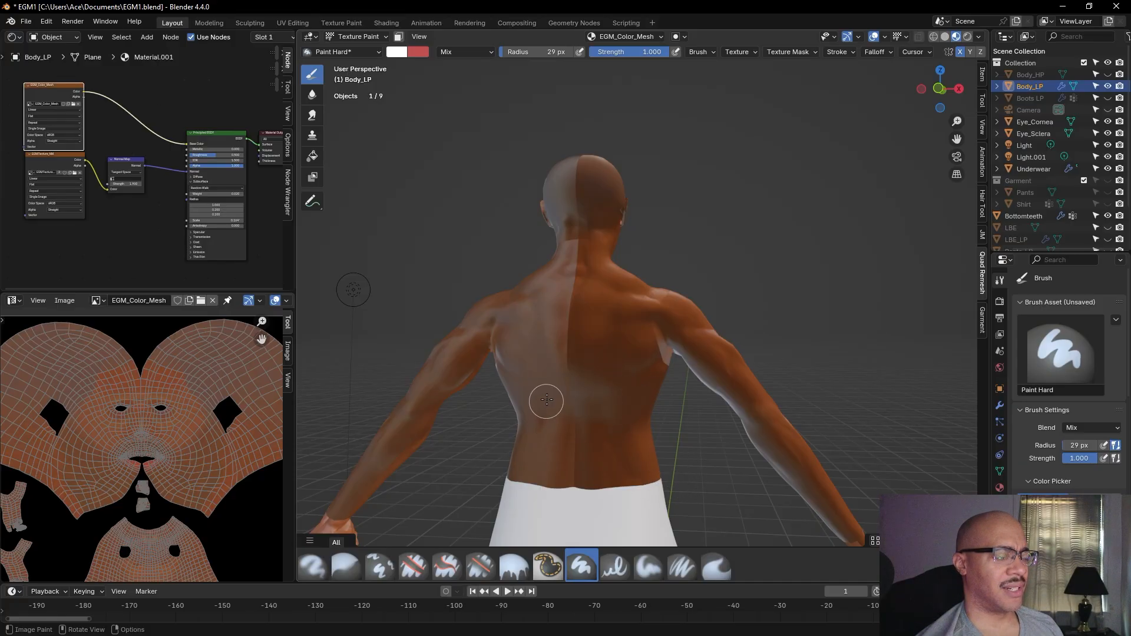
# Bring the open palm into close view and set the primary paint color to light orange
pyautogui.moveTo(813, 290); pyautogui.dragTo(538, 187, button='middle')
pyautogui.scroll(5, 821, 323)
pyautogui.moveTo(699, 283); pyautogui.dragTo(737, 318, button='middle')
pyautogui.keyDown('shift'); pyautogui.moveTo(736, 318); pyautogui.dragTo(774, 137, button='middle'); pyautogui.keyUp('shift')
pyautogui.scroll(4, 725, 306)
pyautogui.moveTo(725, 310); pyautogui.dragTo(837, 196, button='middle')
pyautogui.click(395, 52)
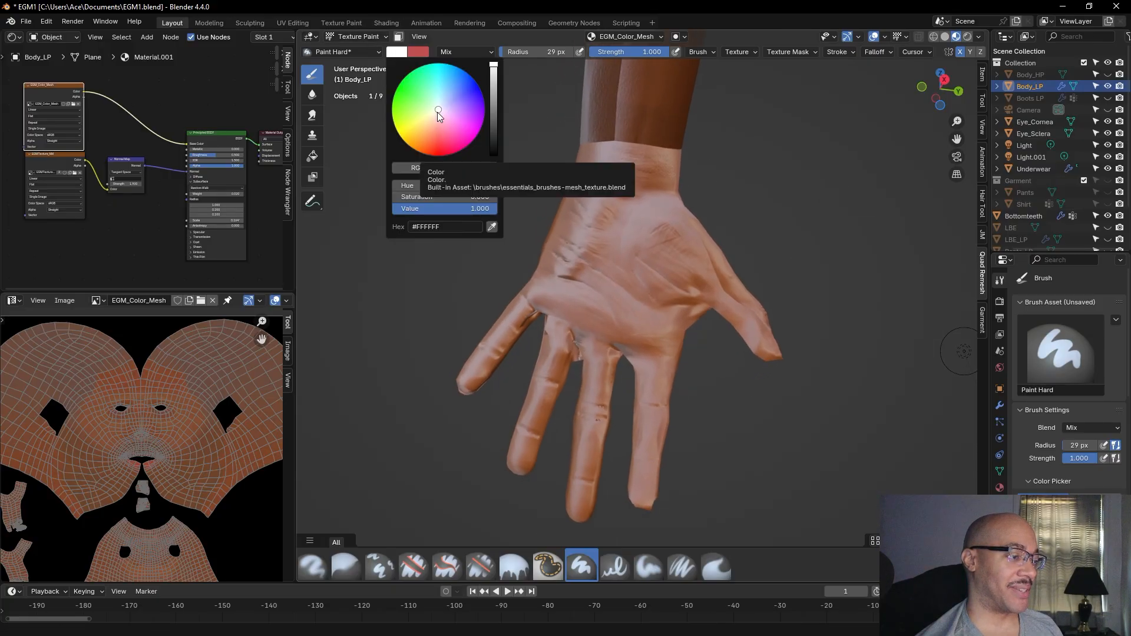
pyautogui.moveTo(438, 109); pyautogui.dragTo(422, 127)
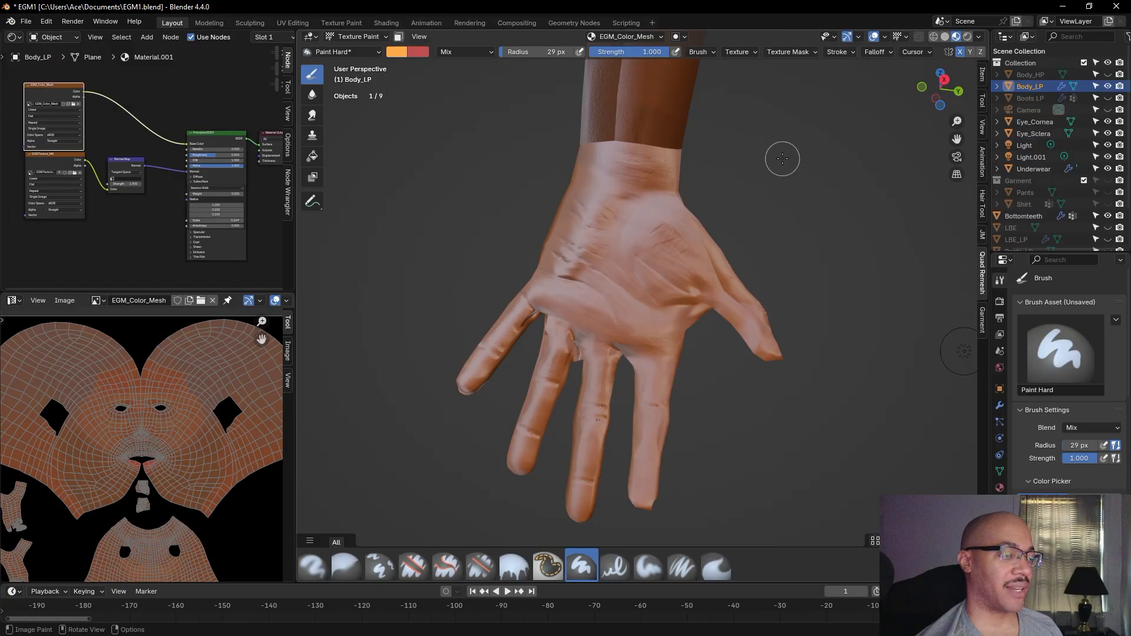
# Refine the primary paint color to a muted tan with hue about 0.088 and saturation about 0.506, then raise its value slightly
pyautogui.moveTo(762, 202); pyautogui.dragTo(827, 227, button='middle')
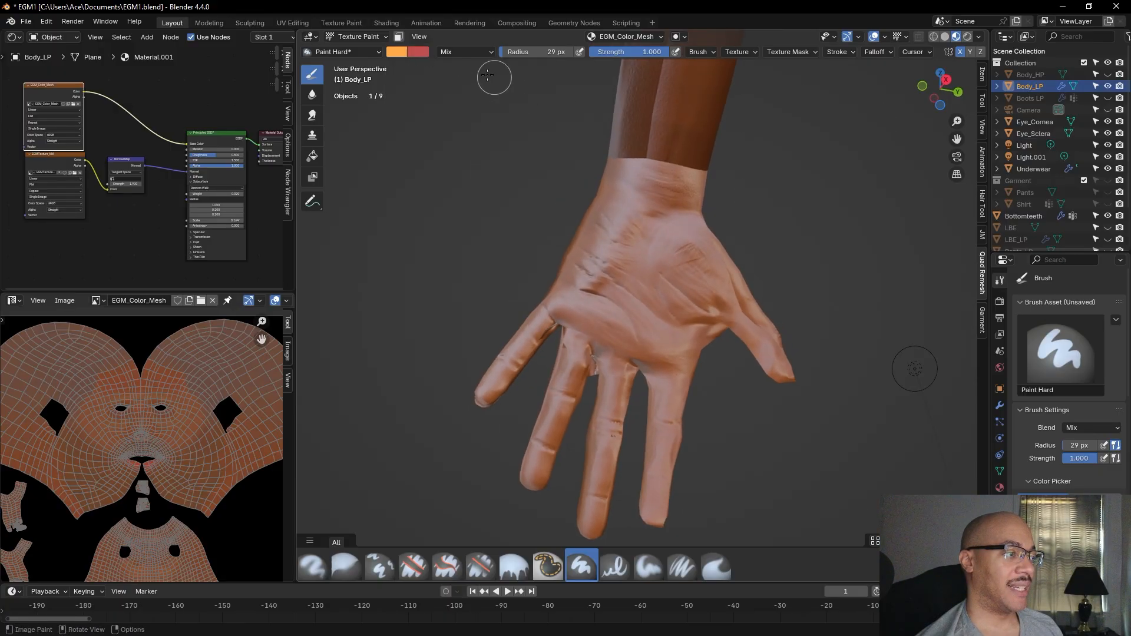
pyautogui.click(397, 53)
pyautogui.moveTo(424, 141); pyautogui.dragTo(423, 140)
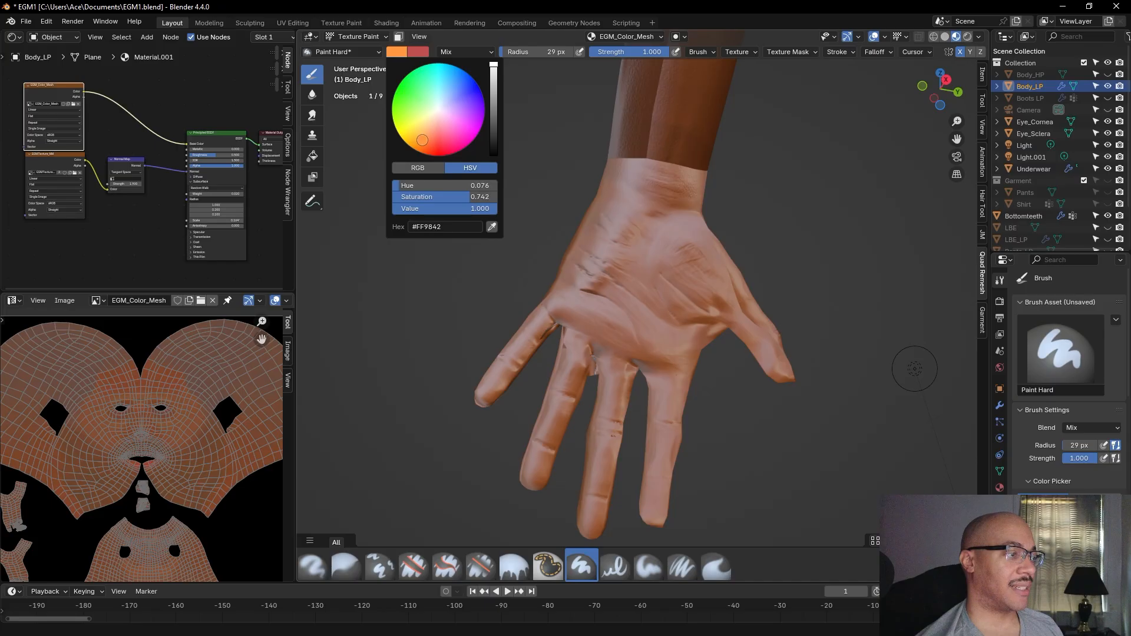
pyautogui.moveTo(494, 66); pyautogui.dragTo(493, 90)
pyautogui.moveTo(420, 140); pyautogui.dragTo(420, 130)
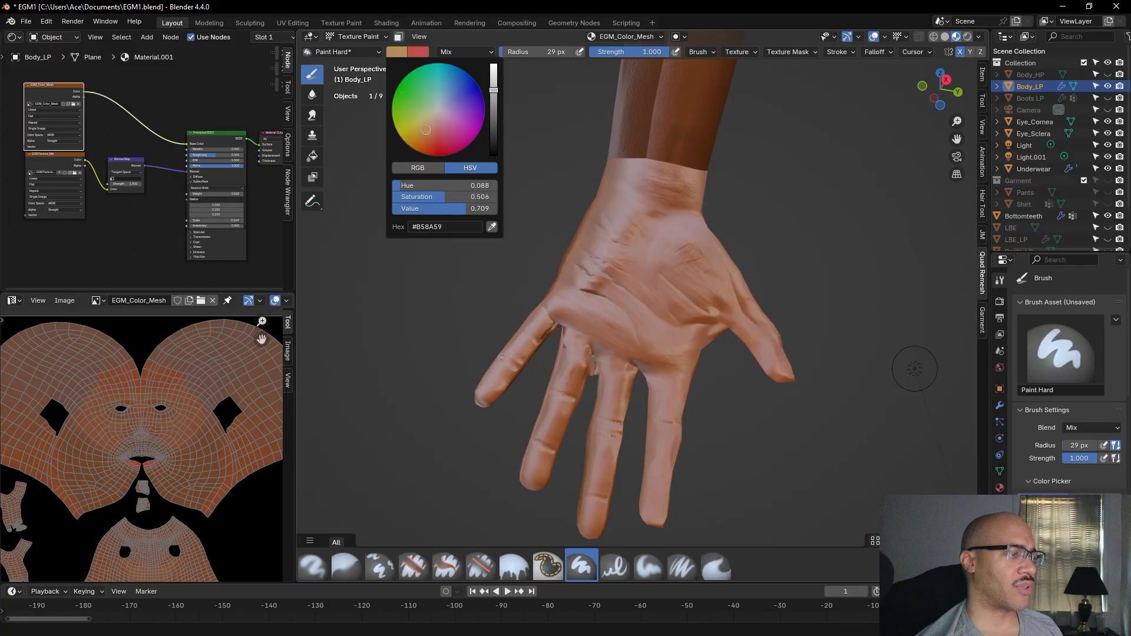
pyautogui.moveTo(496, 93); pyautogui.dragTo(496, 86)
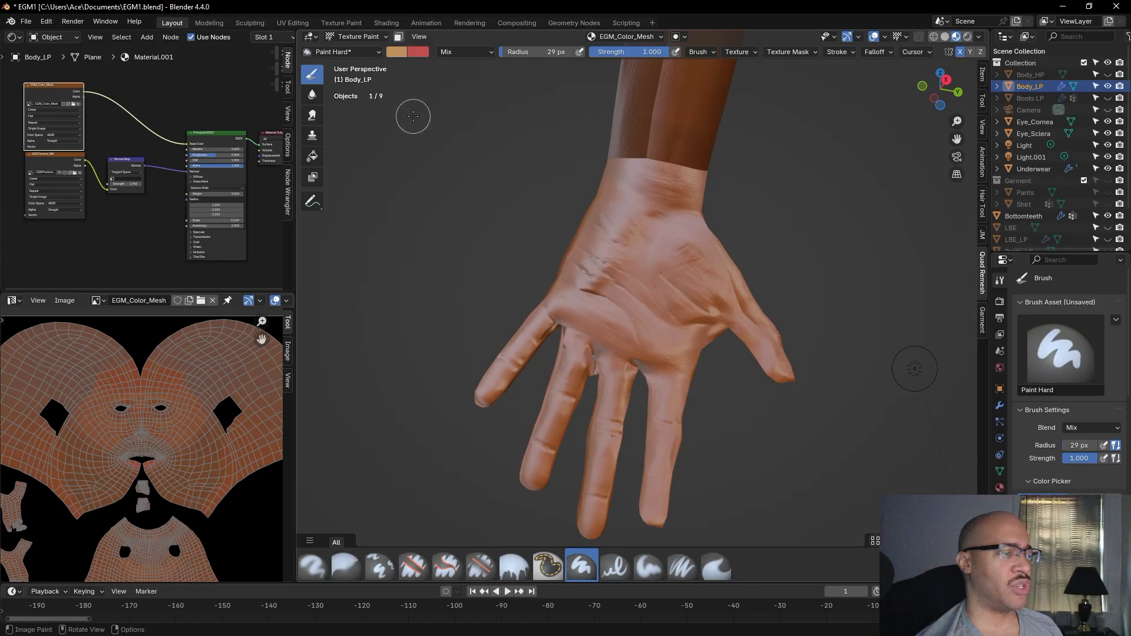
# Examine the skin color on the head in profile, the torso and the forearm
pyautogui.moveTo(388, 196); pyautogui.dragTo(813, 246, button='middle')
pyautogui.keyDown('shift'); pyautogui.moveTo(642, 118); pyautogui.dragTo(831, 265, button='middle'); pyautogui.keyUp('shift')
pyautogui.scroll(1, 717, 265)
pyautogui.scroll(3, 718, 262)
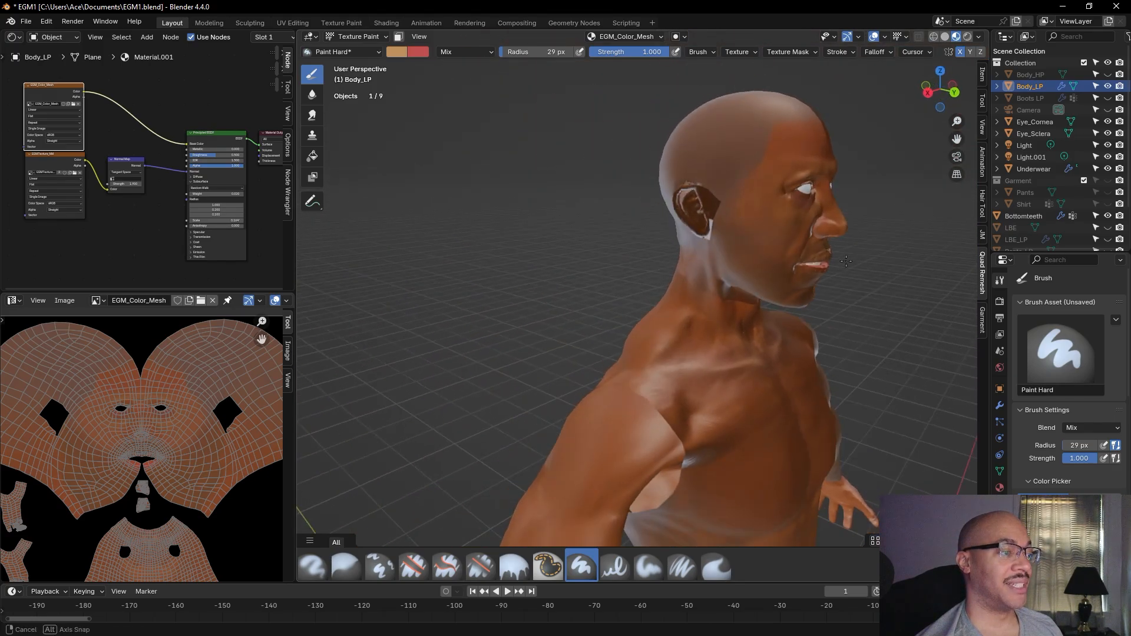
pyautogui.moveTo(897, 276); pyautogui.dragTo(758, 286, button='middle')
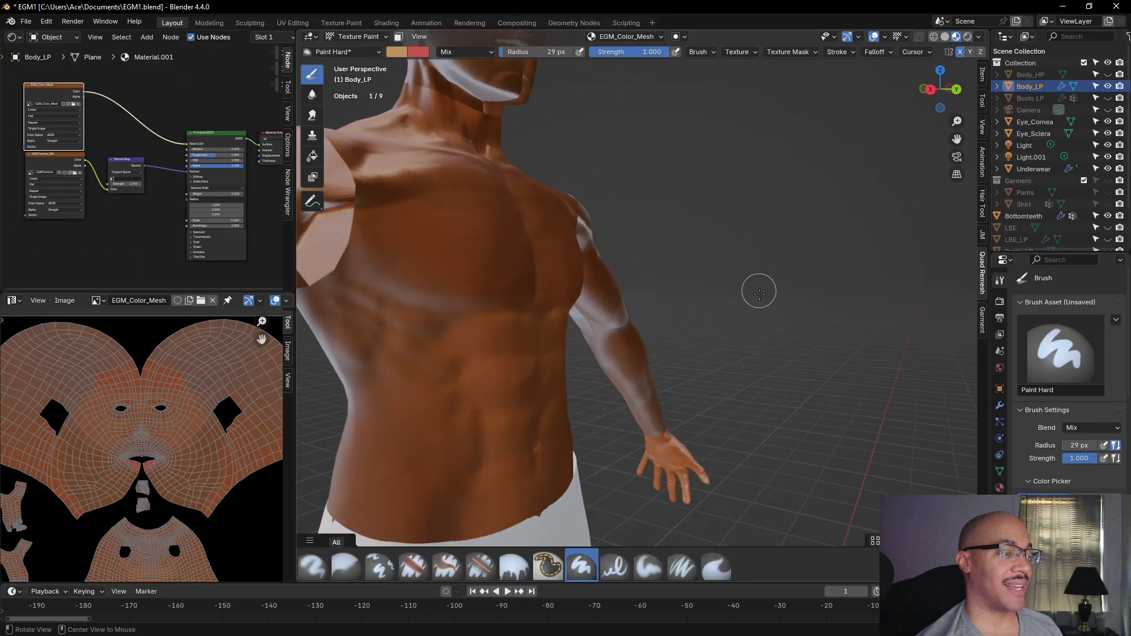
pyautogui.keyDown('alt'); pyautogui.moveTo(759, 291); pyautogui.dragTo(758, 273); pyautogui.keyUp('alt')
pyautogui.keyDown('alt'); pyautogui.keyDown('shift'); pyautogui.moveTo(757, 324); pyautogui.dragTo(731, 182); pyautogui.keyUp('shift'); pyautogui.keyUp('alt')
pyautogui.scroll(4, 741, 356)
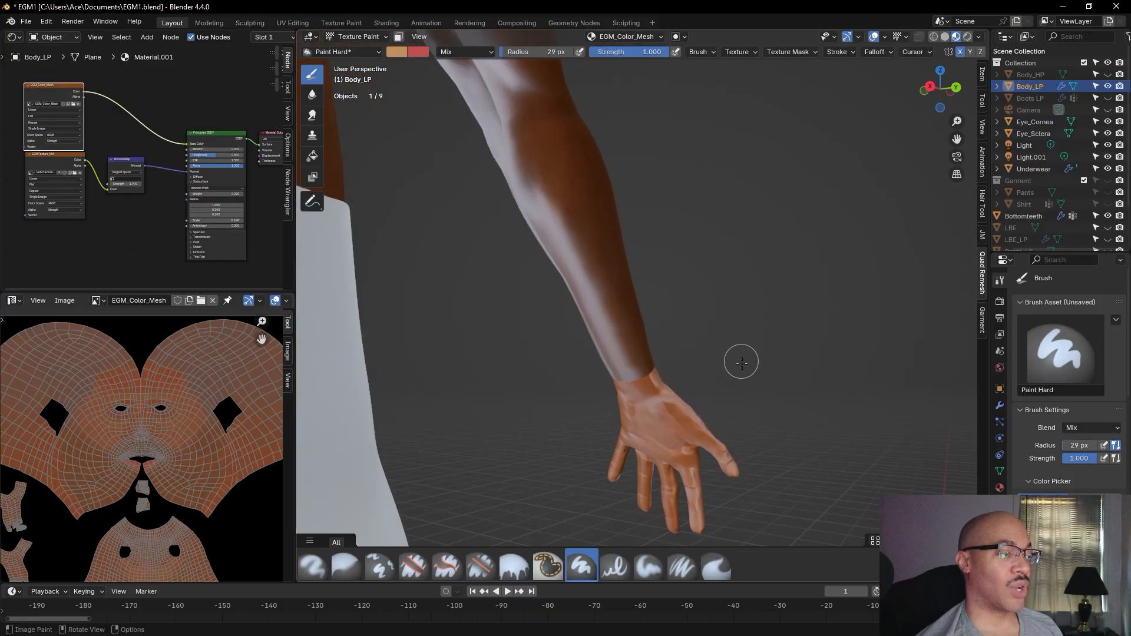
# Try a short tan stroke at full strength on the center of the palm and undo it
pyautogui.scroll(2, 741, 361)
pyautogui.keyDown('shift'); pyautogui.moveTo(740, 371); pyautogui.dragTo(731, 226, button='middle'); pyautogui.keyUp('shift')
pyautogui.keyDown('shift'); pyautogui.moveTo(731, 227); pyautogui.dragTo(788, 195, button='middle'); pyautogui.keyUp('shift')
pyautogui.scroll(2, 748, 282)
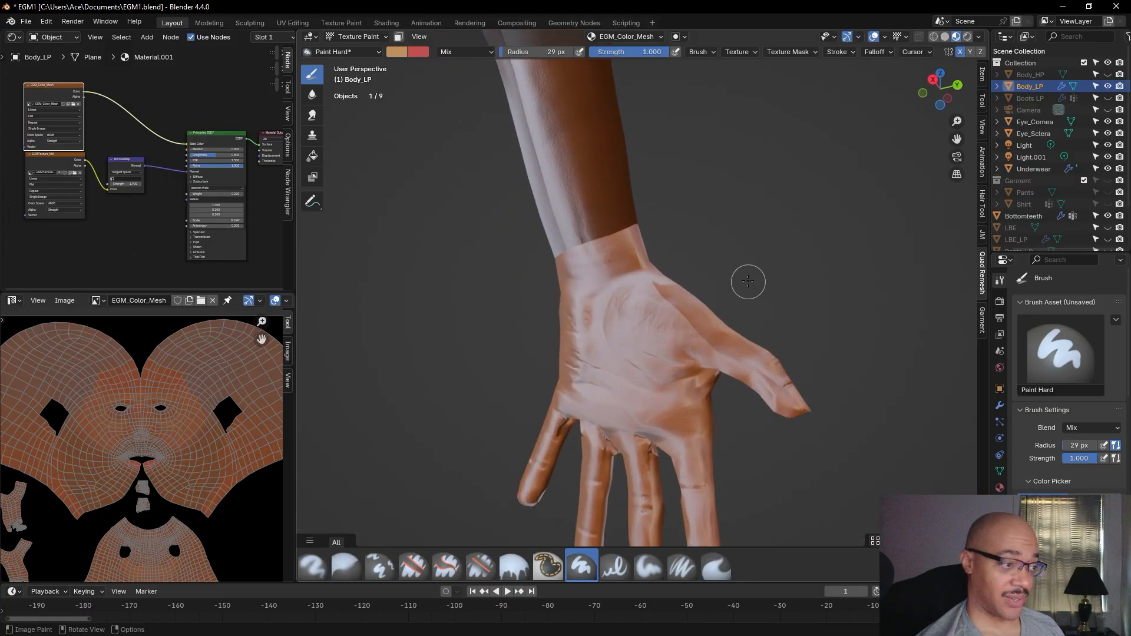
pyautogui.scroll(2, 748, 282)
pyautogui.moveTo(748, 283); pyautogui.dragTo(785, 282, button='middle')
pyautogui.keyDown('shift'); pyautogui.moveTo(641, 206); pyautogui.dragTo(840, 253, button='middle'); pyautogui.keyUp('shift')
pyautogui.keyDown('shift'); pyautogui.moveTo(702, 242); pyautogui.dragTo(857, 113, button='middle'); pyautogui.keyUp('shift')
pyautogui.keyDown('shift'); pyautogui.moveTo(825, 246); pyautogui.dragTo(821, 121, button='middle'); pyautogui.keyUp('shift')
pyautogui.keyDown('shift'); pyautogui.moveTo(800, 193); pyautogui.dragTo(824, 221, button='middle'); pyautogui.keyUp('shift')
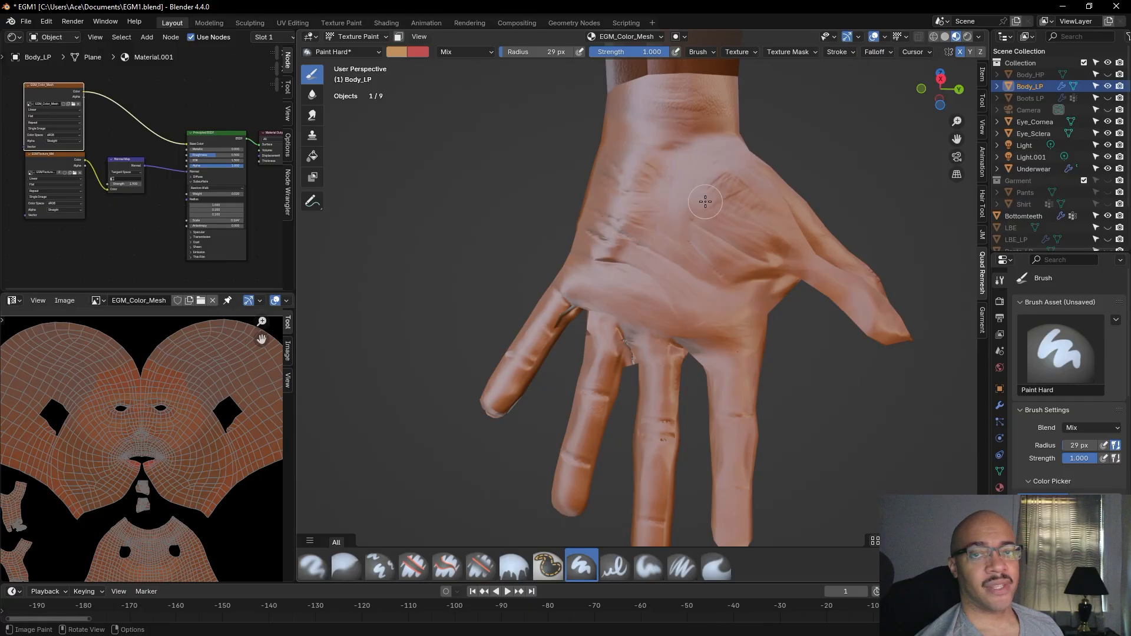
pyautogui.moveTo(709, 252)
pyautogui.mouseDown()
pyautogui.moveTo(709, 221)
pyautogui.moveTo(714, 256)
pyautogui.mouseUp()
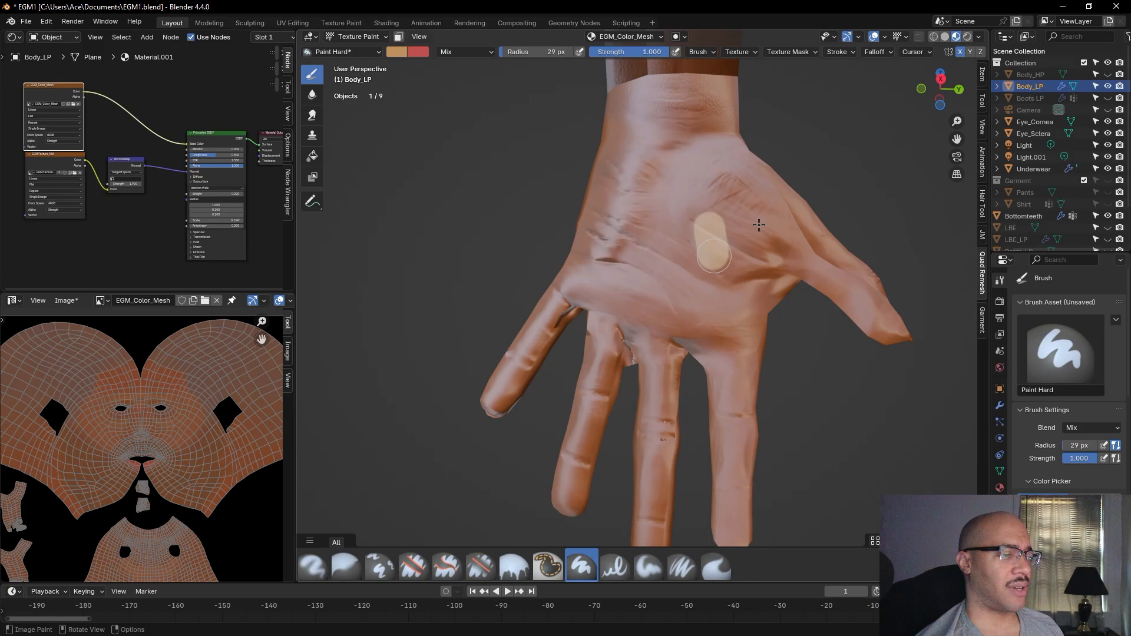
pyautogui.hotkey('ctrl', 'z')
# Lower the brush strength to 0.399, test tan strokes across the palm and undo them
pyautogui.moveTo(643, 51); pyautogui.dragTo(635, 50)
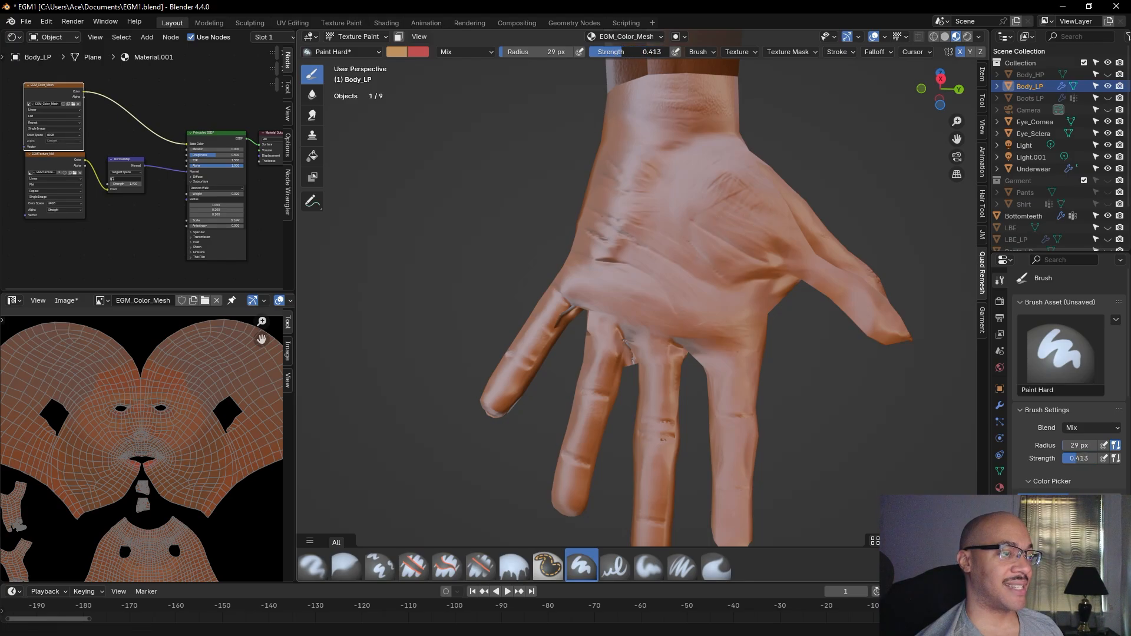
pyautogui.moveTo(695, 208)
pyautogui.mouseDown()
pyautogui.moveTo(716, 231)
pyautogui.moveTo(690, 193)
pyautogui.moveTo(716, 238)
pyautogui.moveTo(739, 221)
pyautogui.moveTo(709, 184)
pyautogui.moveTo(765, 214)
pyautogui.mouseUp()
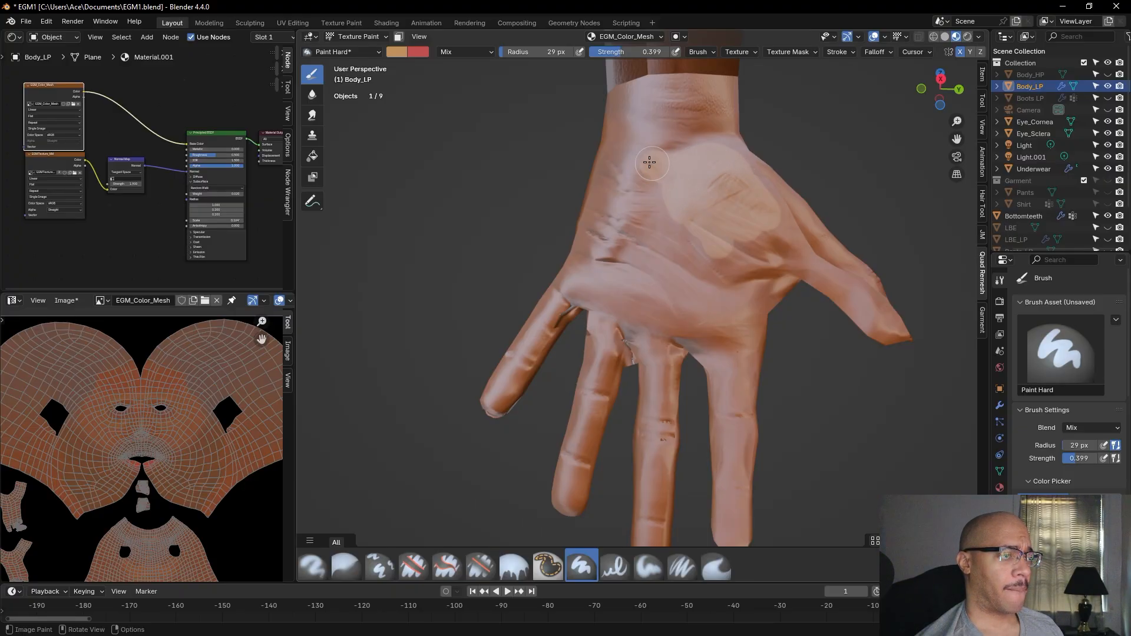
pyautogui.moveTo(630, 154)
pyautogui.mouseDown()
pyautogui.moveTo(608, 172)
pyautogui.moveTo(604, 218)
pyautogui.moveTo(638, 182)
pyautogui.moveTo(684, 209)
pyautogui.moveTo(720, 259)
pyautogui.moveTo(756, 229)
pyautogui.moveTo(767, 240)
pyautogui.moveTo(759, 220)
pyautogui.moveTo(764, 272)
pyautogui.moveTo(641, 232)
pyautogui.moveTo(622, 253)
pyautogui.moveTo(597, 222)
pyautogui.moveTo(590, 261)
pyautogui.mouseUp()
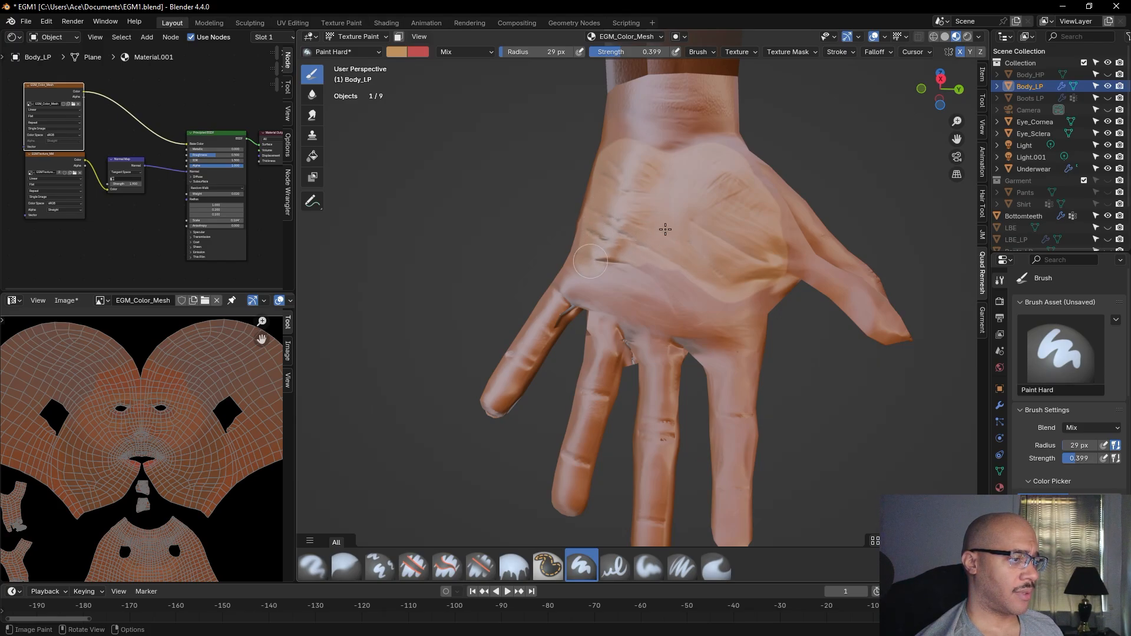
pyautogui.hotkey('ctrl', 'z')
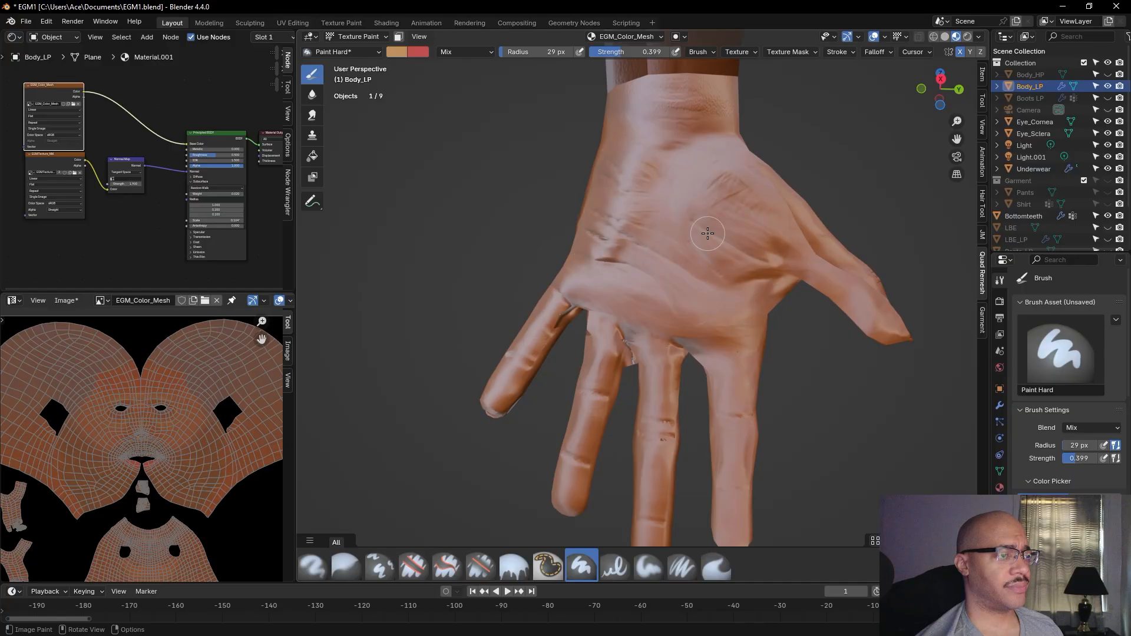
# Add a new texture to the Paint Hard brush and widen the properties area showing its settings
pyautogui.click(1000, 487)
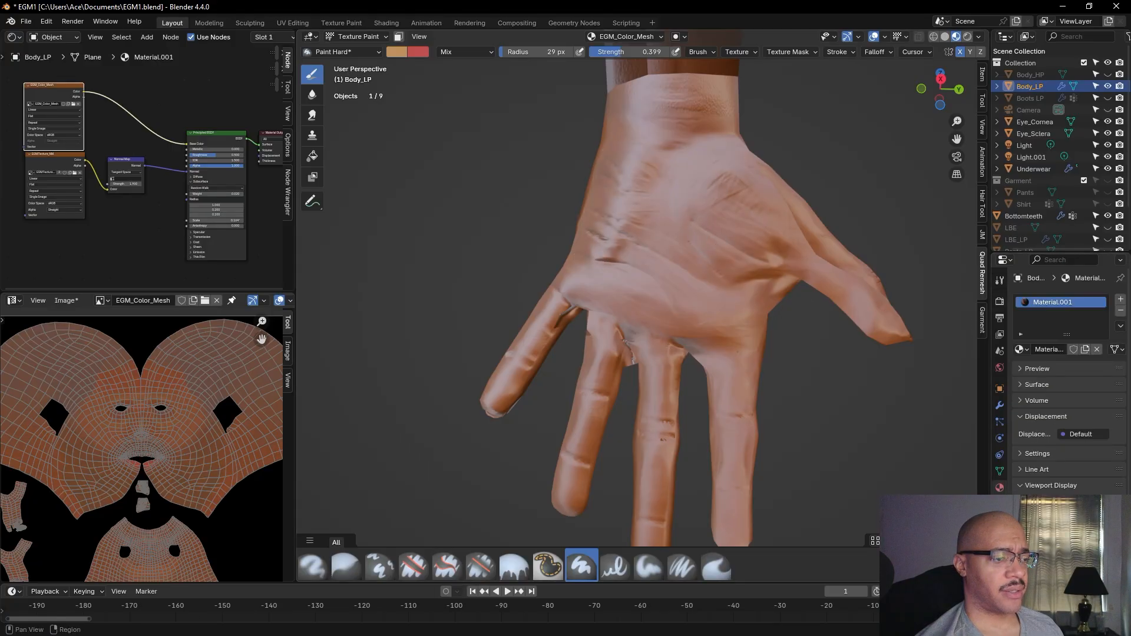
pyautogui.click(1000, 504)
pyautogui.click(1081, 319)
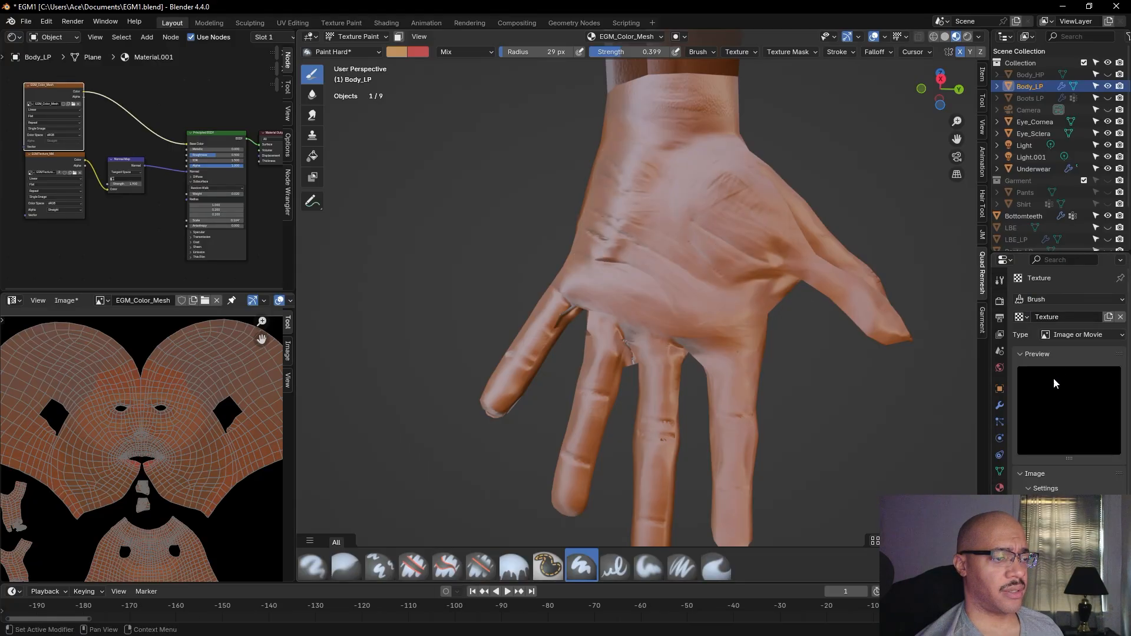
pyautogui.scroll(-2, 1028, 454)
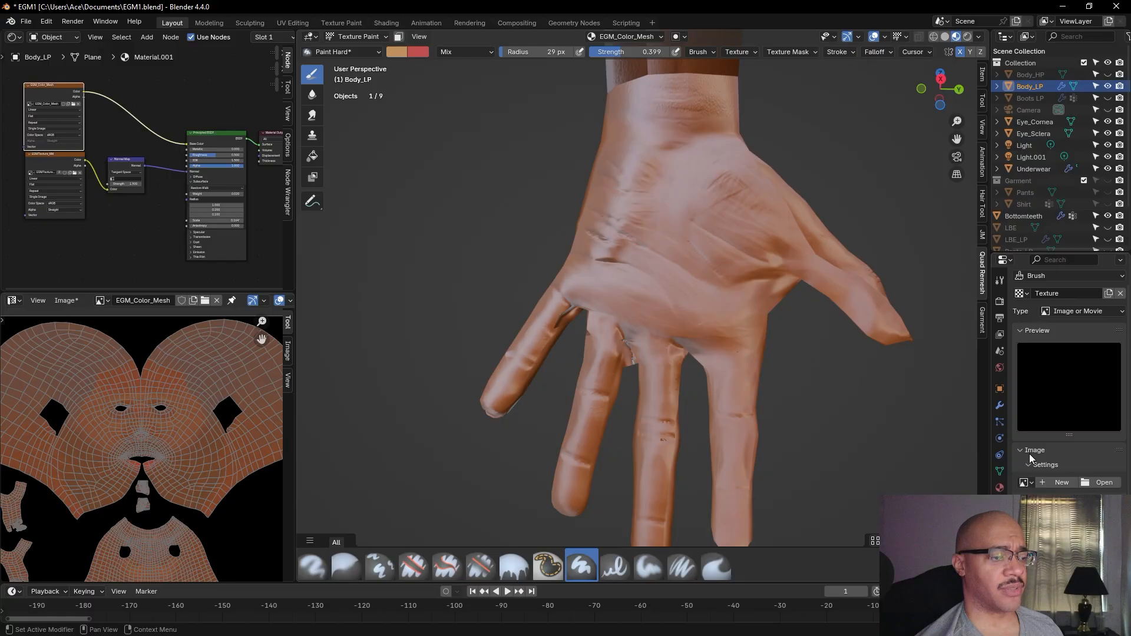
pyautogui.scroll(-1, 1035, 461)
pyautogui.scroll(-1, 1036, 463)
pyautogui.moveTo(1010, 451); pyautogui.dragTo(927, 437)
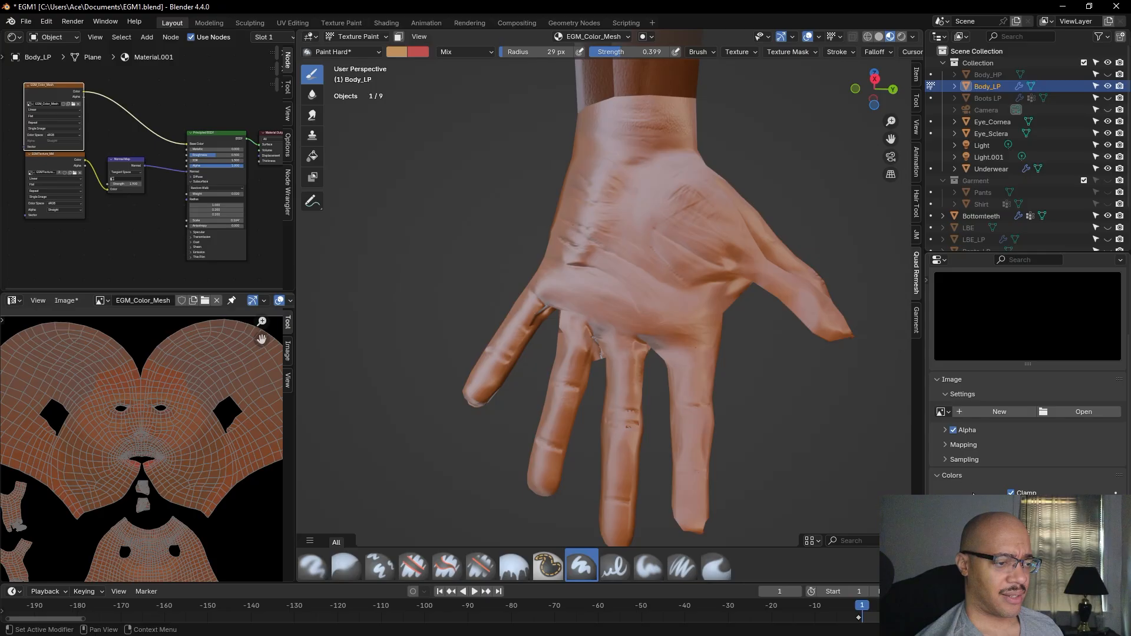
# Examine the brush texture's image and color settings, including clamp, RGB multipliers, brightness, contrast and saturation
pyautogui.scroll(-2, 973, 494)
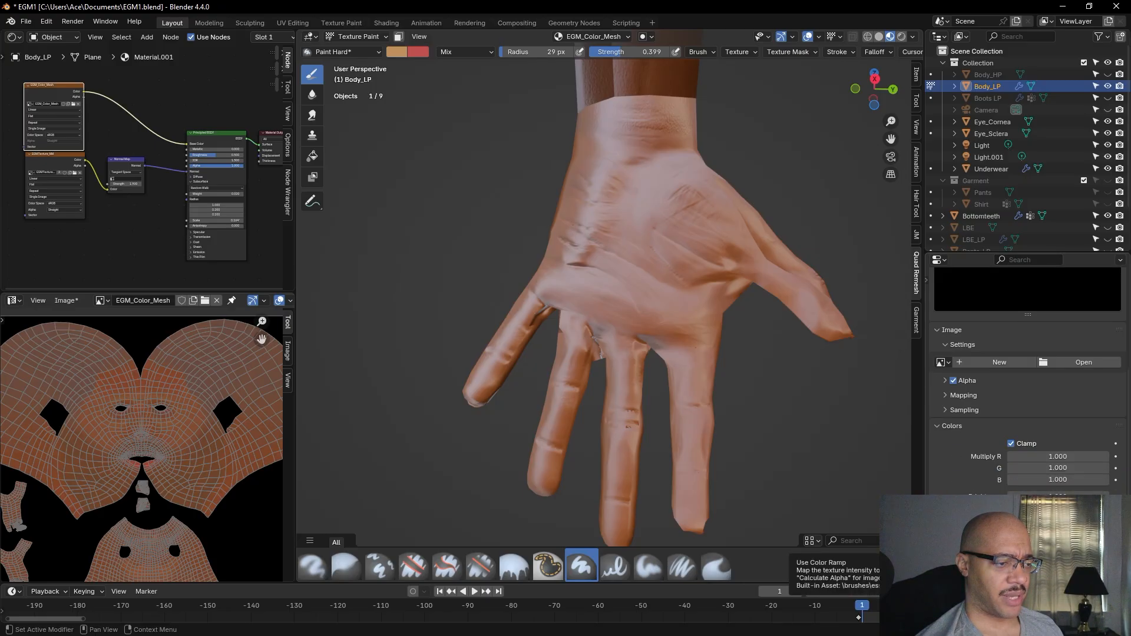
pyautogui.scroll(-1, 1028, 400)
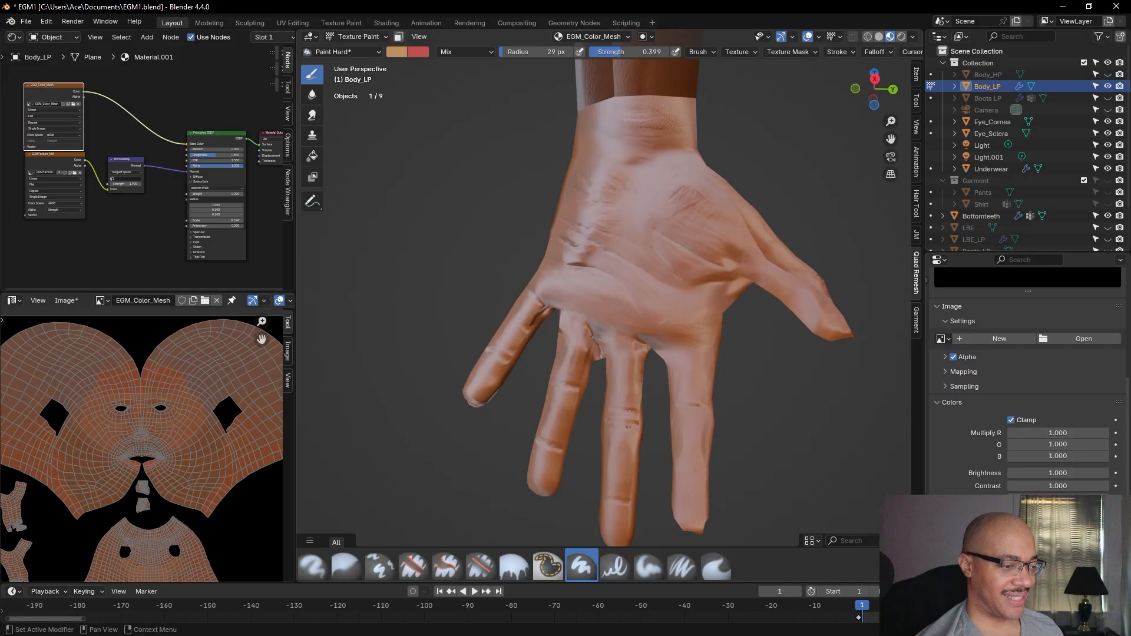
pyautogui.scroll(-1, 937, 422)
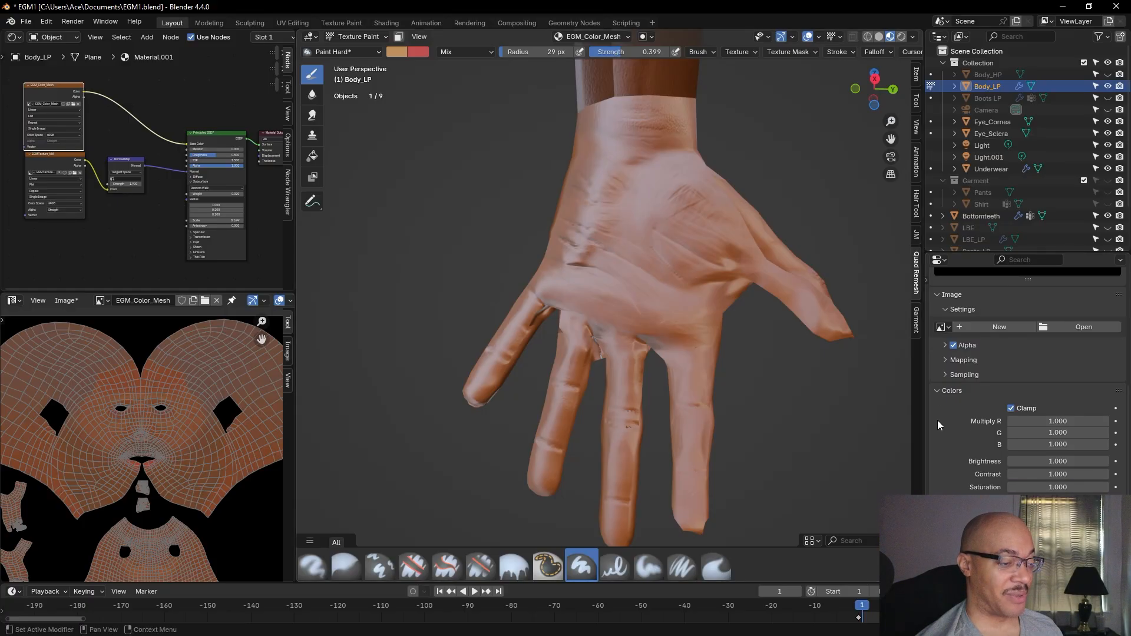
pyautogui.scroll(3, 938, 420)
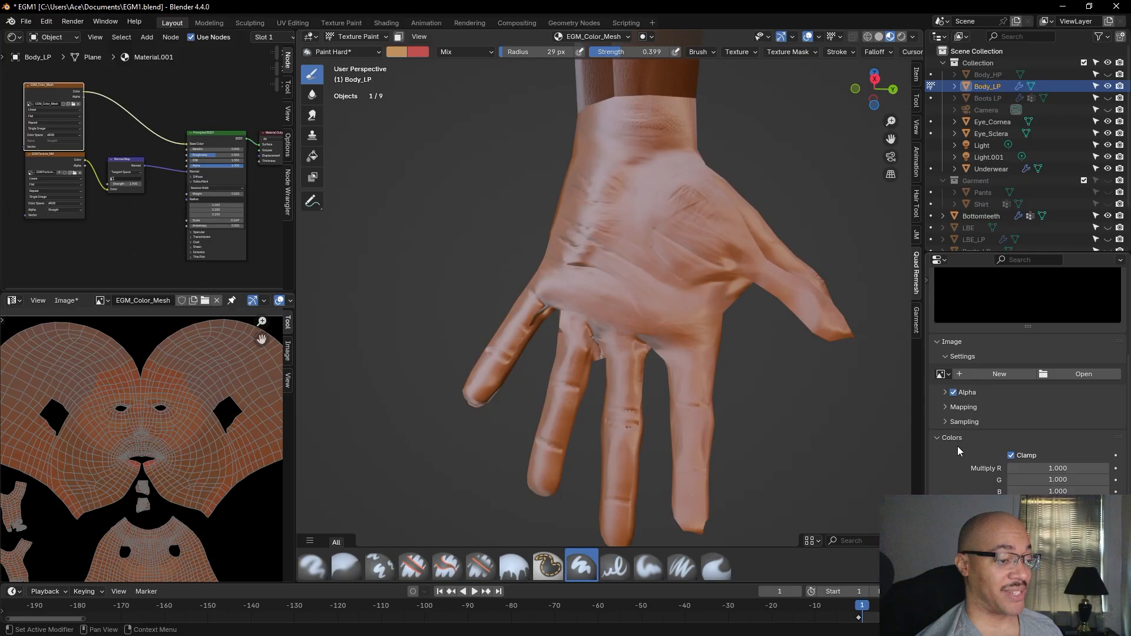
pyautogui.scroll(-2, 955, 470)
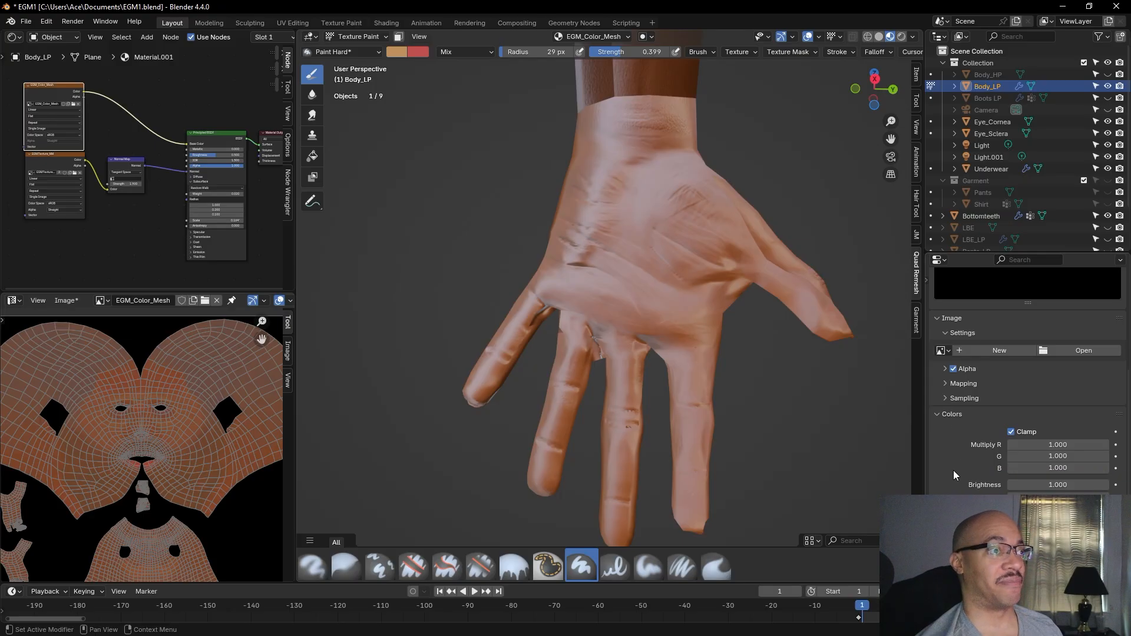
pyautogui.scroll(-2, 953, 470)
pyautogui.scroll(5, 953, 469)
pyautogui.scroll(3, 952, 468)
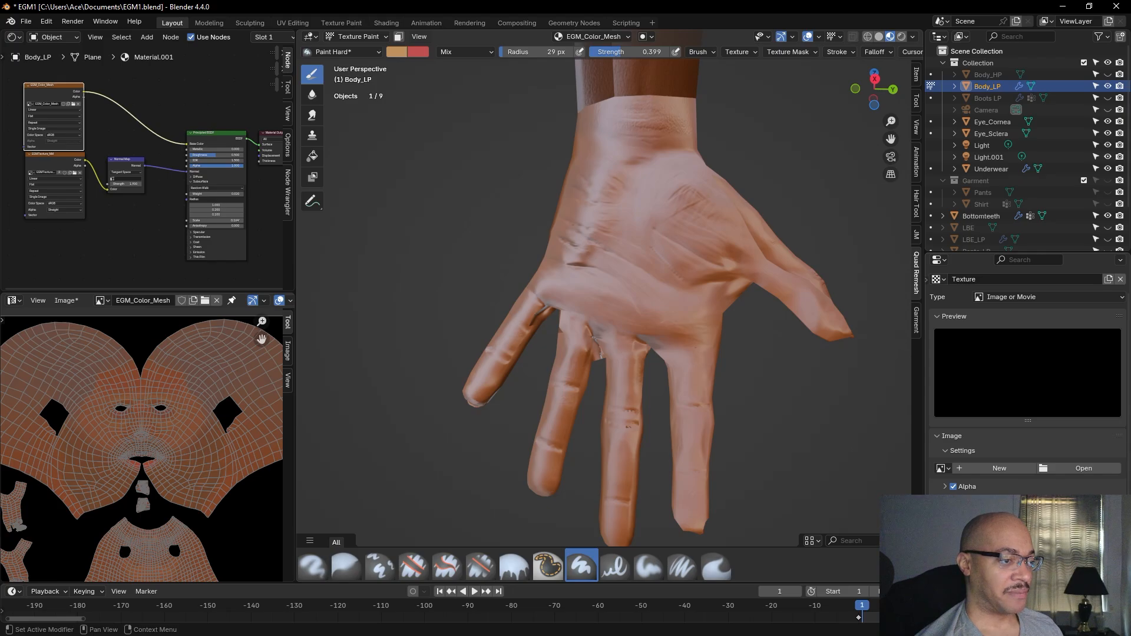
# Change the brush texture's type to Clouds and display its clouds settings
pyautogui.click(1086, 299)
pyautogui.click(1041, 339)
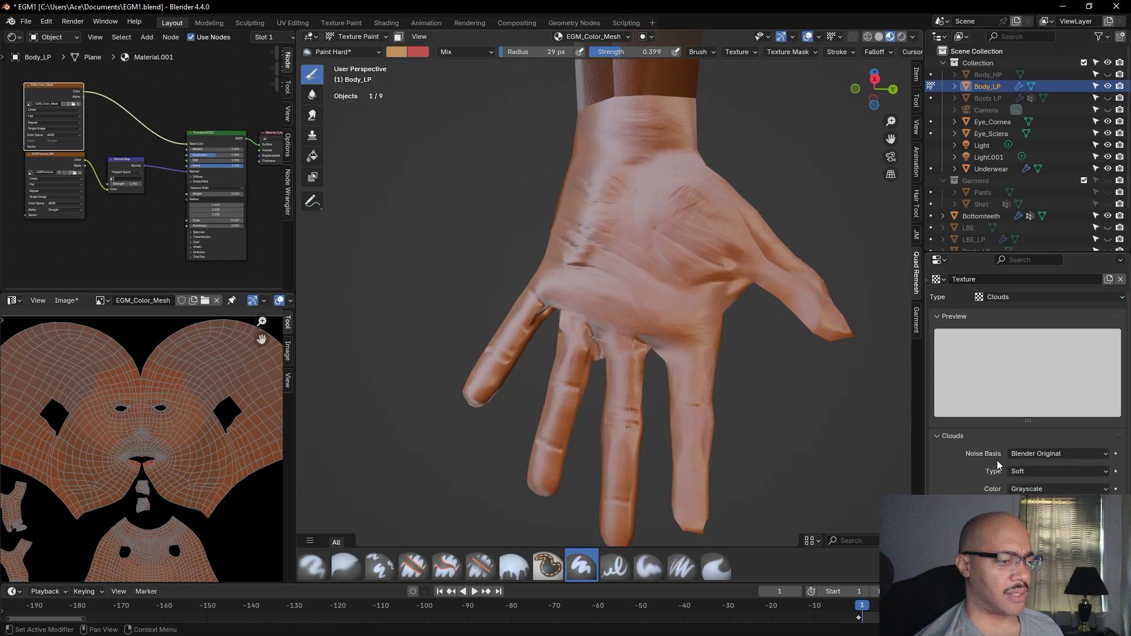
pyautogui.scroll(-2, 963, 472)
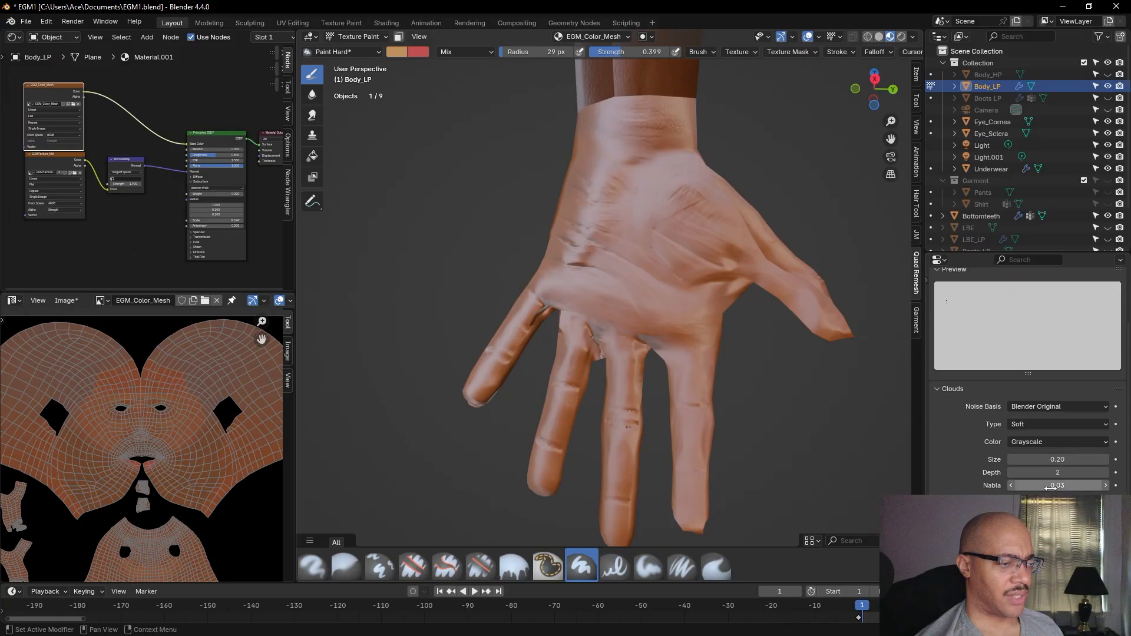
pyautogui.scroll(-4, 1048, 447)
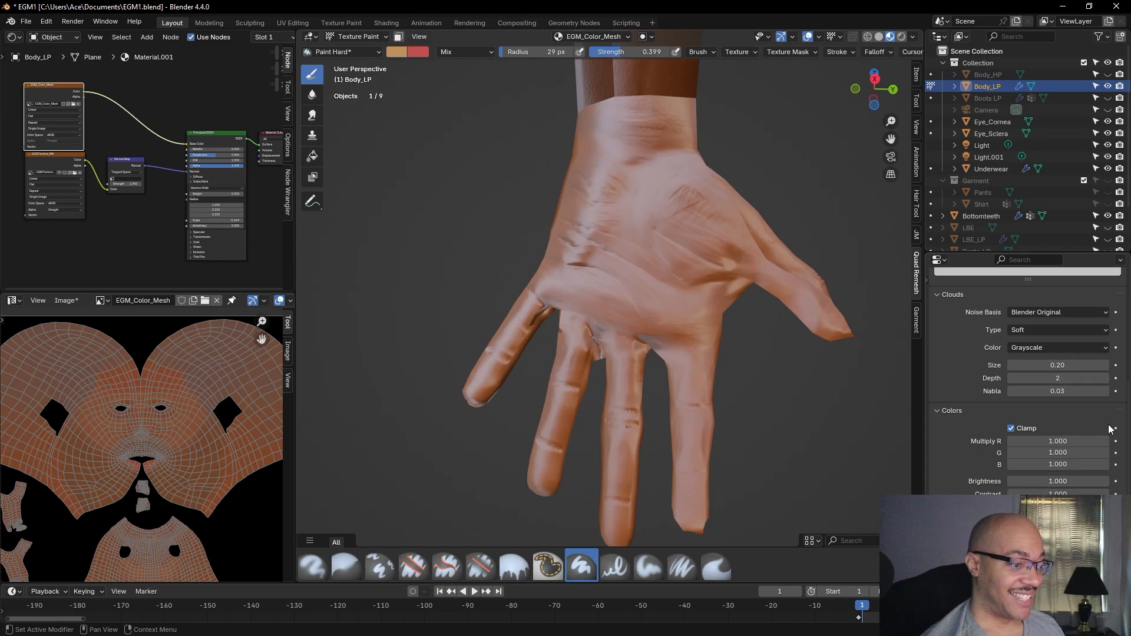
# Set the size of the Clouds texture to 0.03
pyautogui.click(1075, 366)
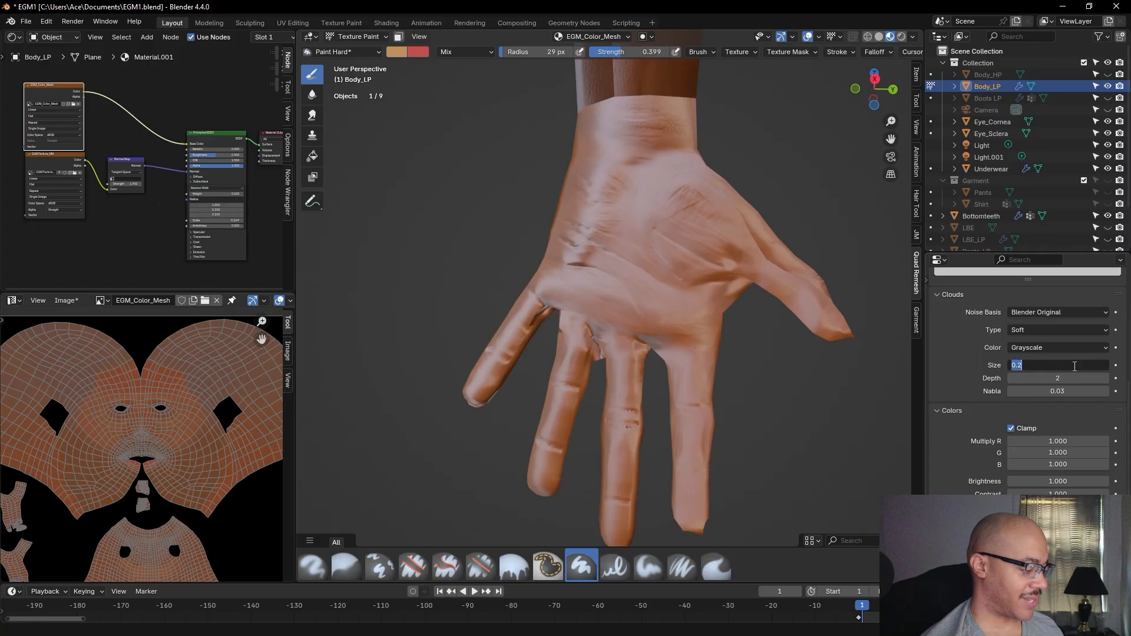
pyautogui.press('BackSpace')
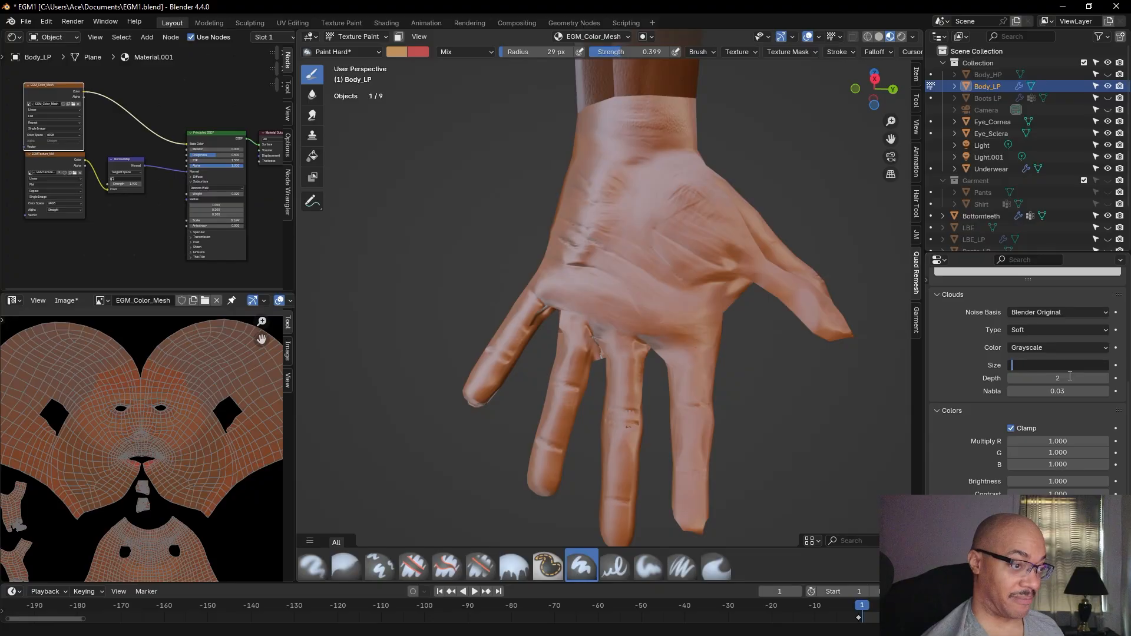
pyautogui.write('0.')
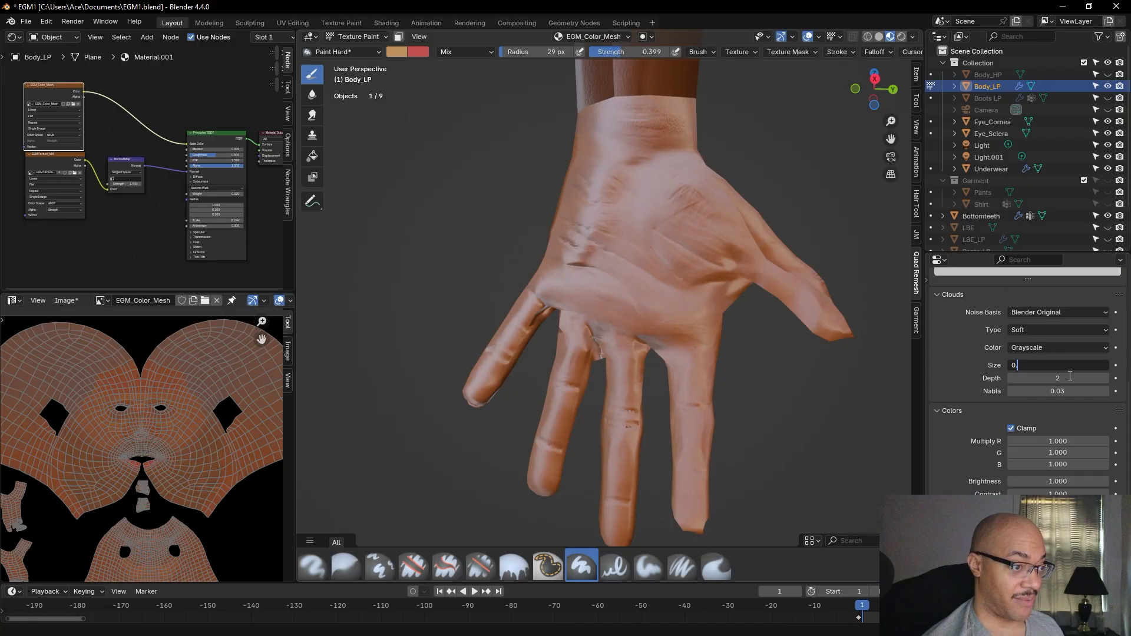
pyautogui.write('03')
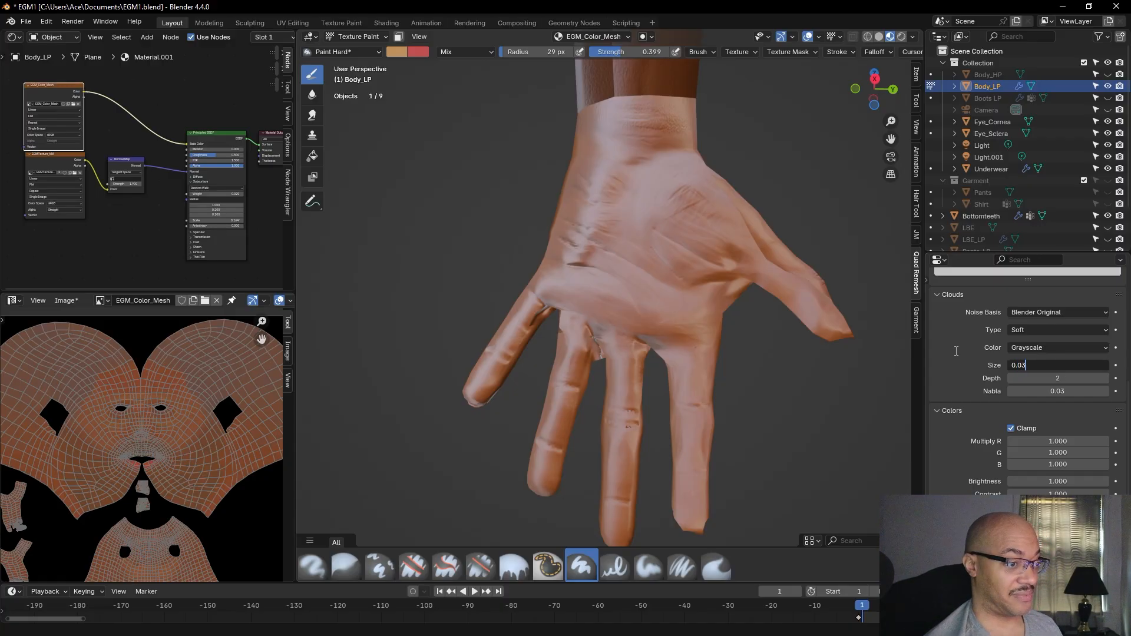
pyautogui.press('Return')
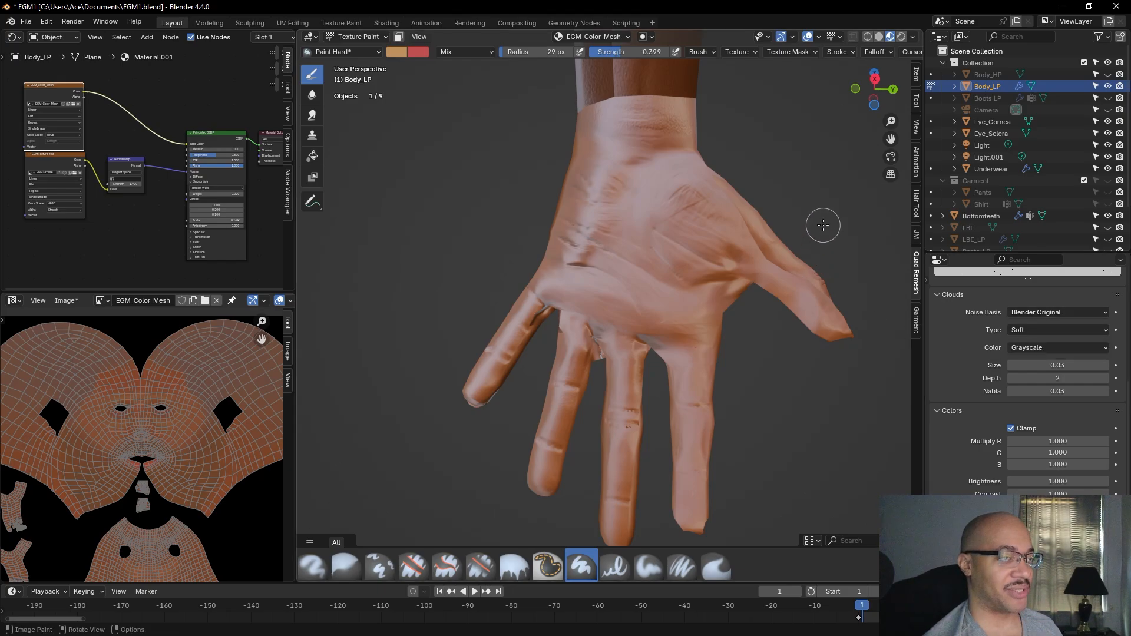
pyautogui.moveTo(823, 225); pyautogui.dragTo(821, 222, button='middle')
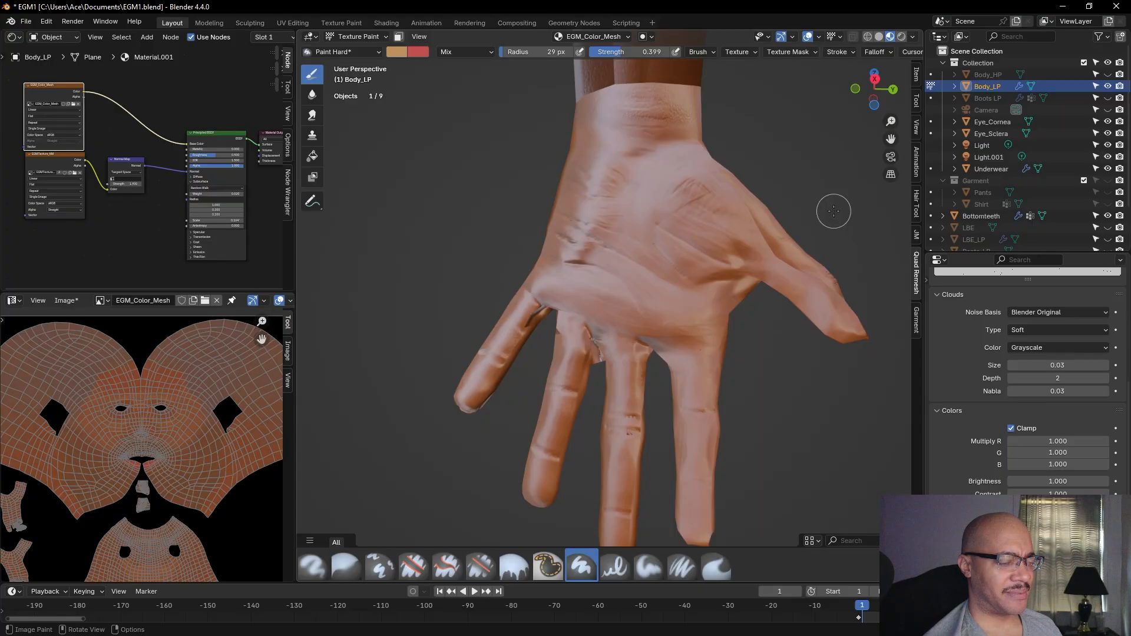
# Try a tan Paint Hard stroke across the palm beside the thumb, then undo it
pyautogui.moveTo(834, 211); pyautogui.dragTo(833, 211, button='middle')
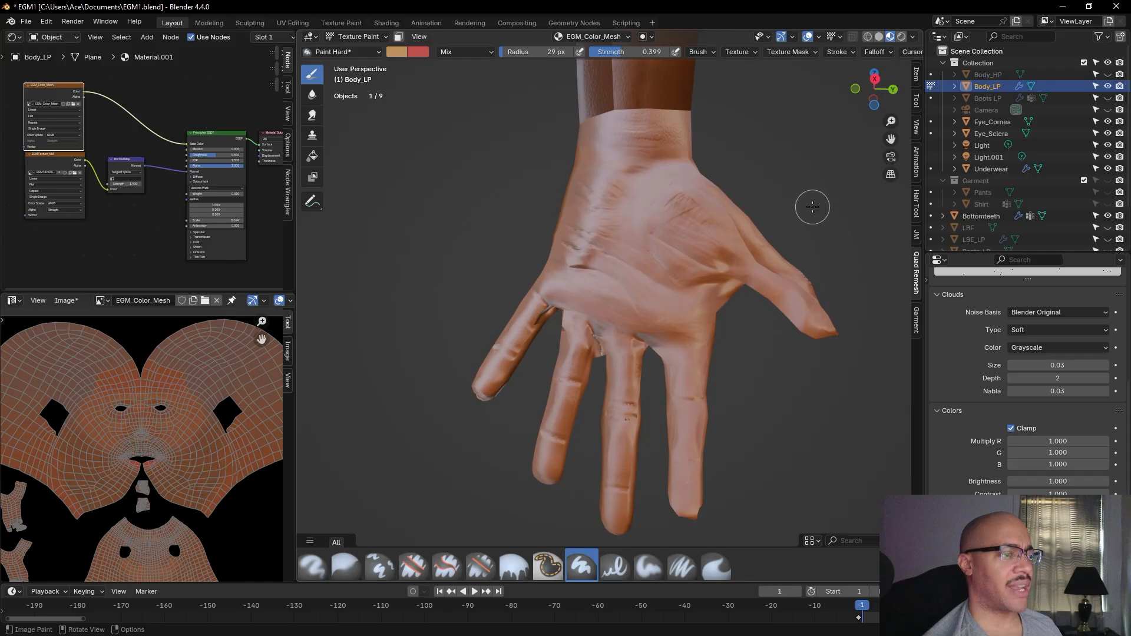
pyautogui.moveTo(812, 207); pyautogui.dragTo(770, 201, button='middle')
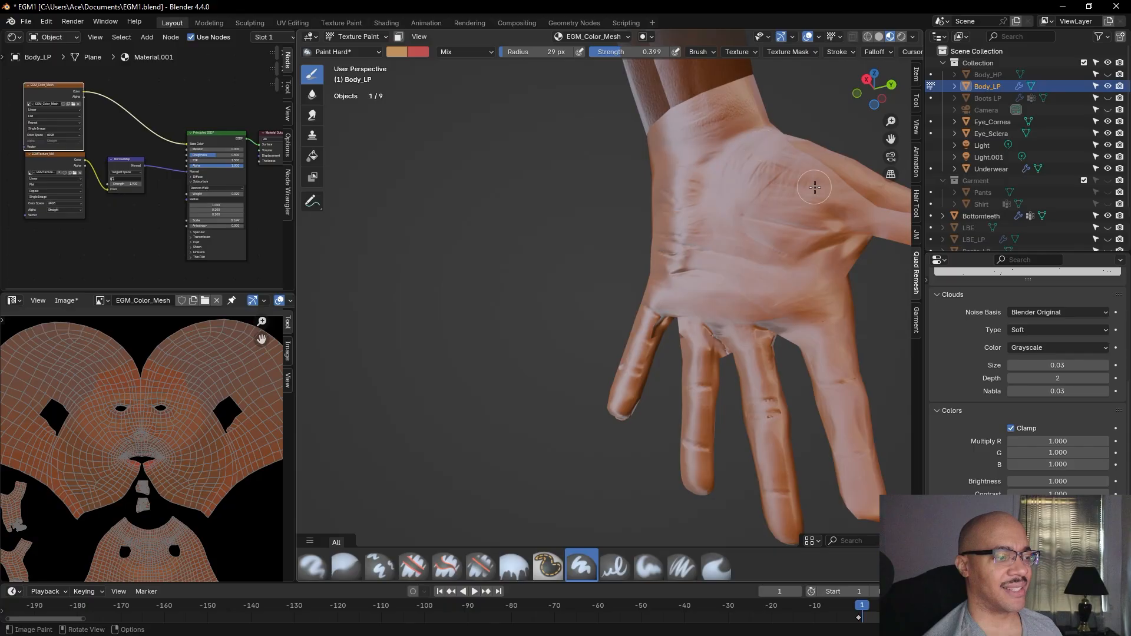
pyautogui.scroll(-3, 804, 174)
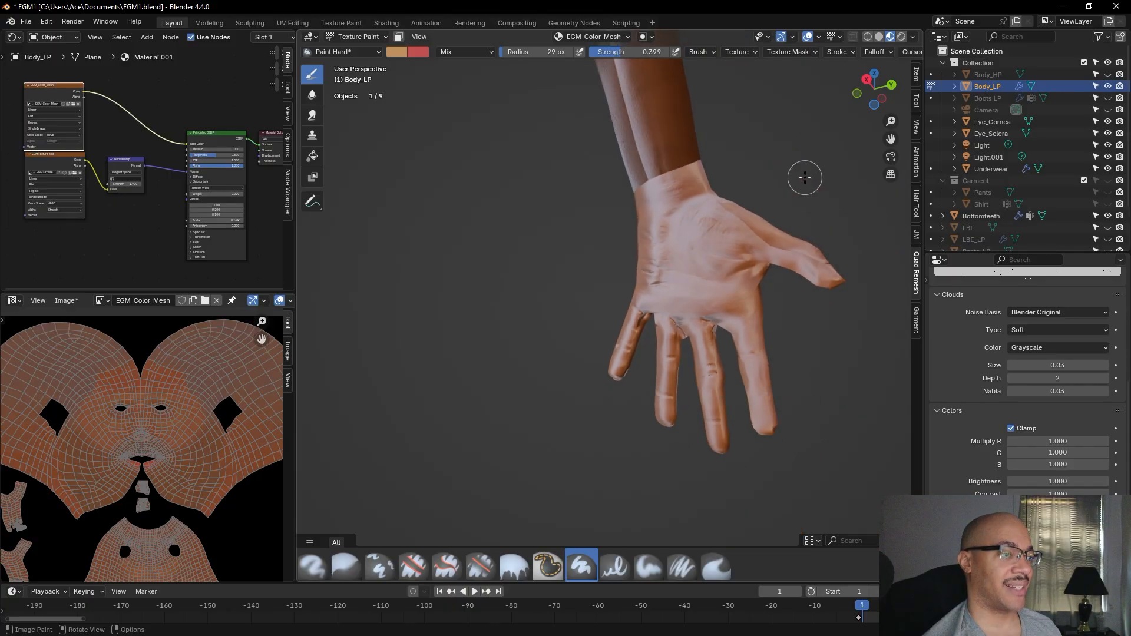
pyautogui.moveTo(768, 162); pyautogui.dragTo(783, 197, button='middle')
pyautogui.keyDown('alt'); pyautogui.scroll(-2, 784, 196); pyautogui.keyUp('alt')
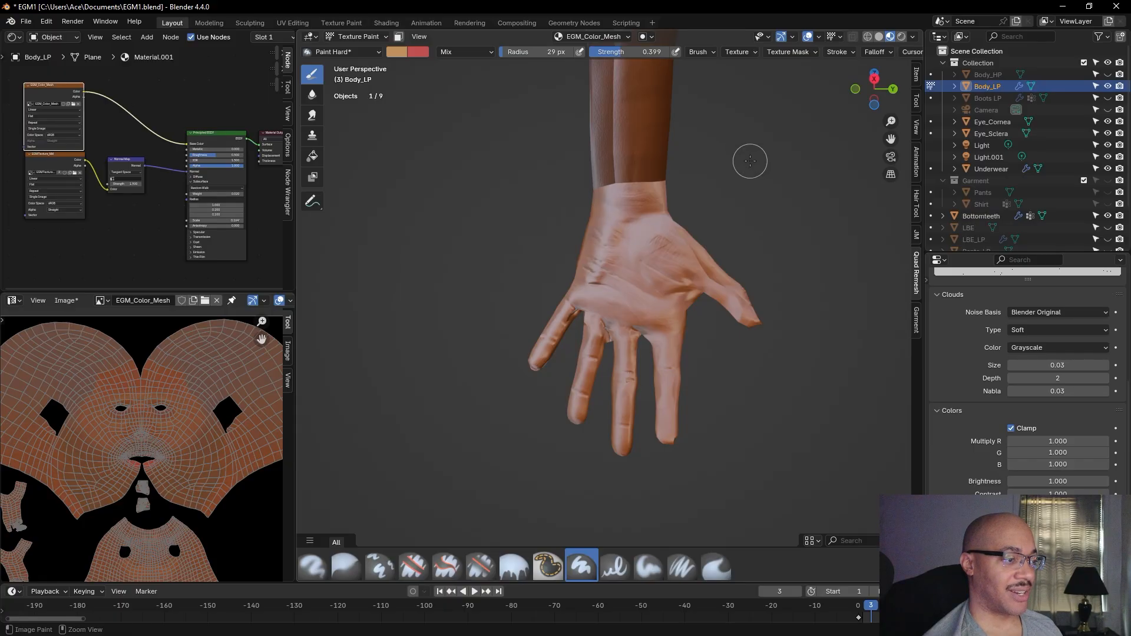
pyautogui.scroll(1, 748, 191)
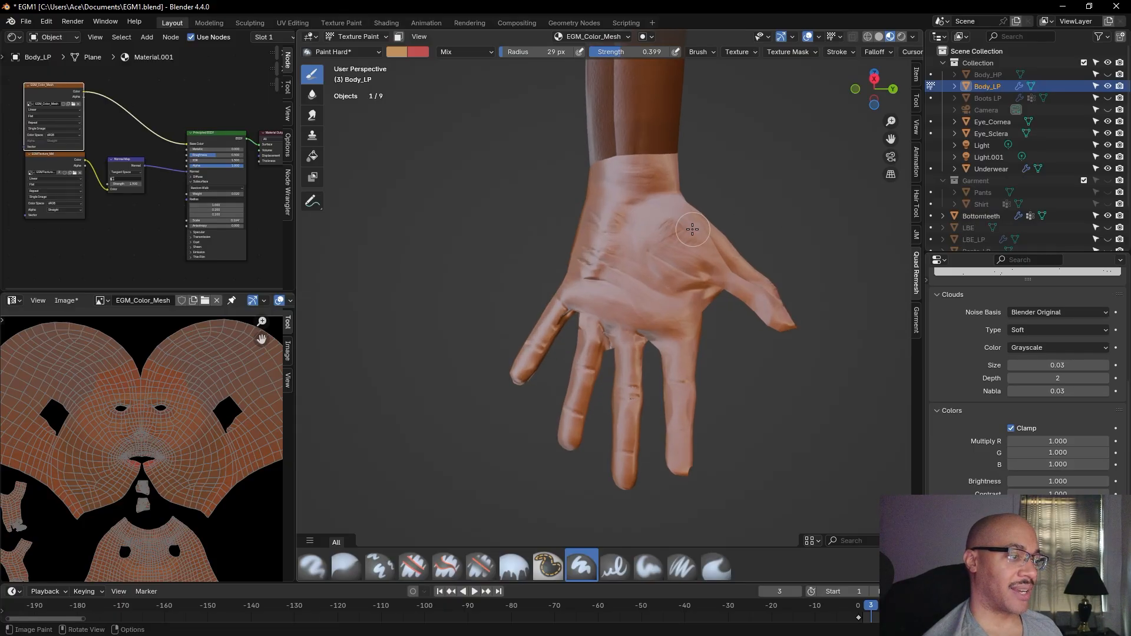
pyautogui.moveTo(662, 175)
pyautogui.mouseDown()
pyautogui.moveTo(681, 225)
pyautogui.moveTo(724, 275)
pyautogui.mouseUp()
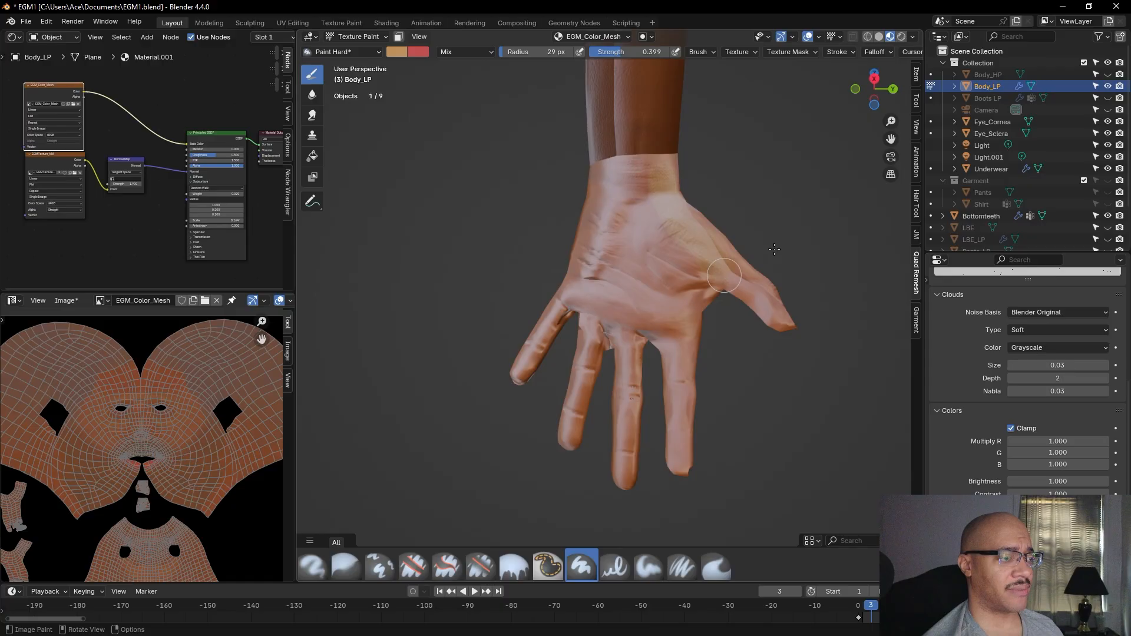
pyautogui.hotkey('ctrl', 'z')
pyautogui.hotkey('ctrl', 'z')
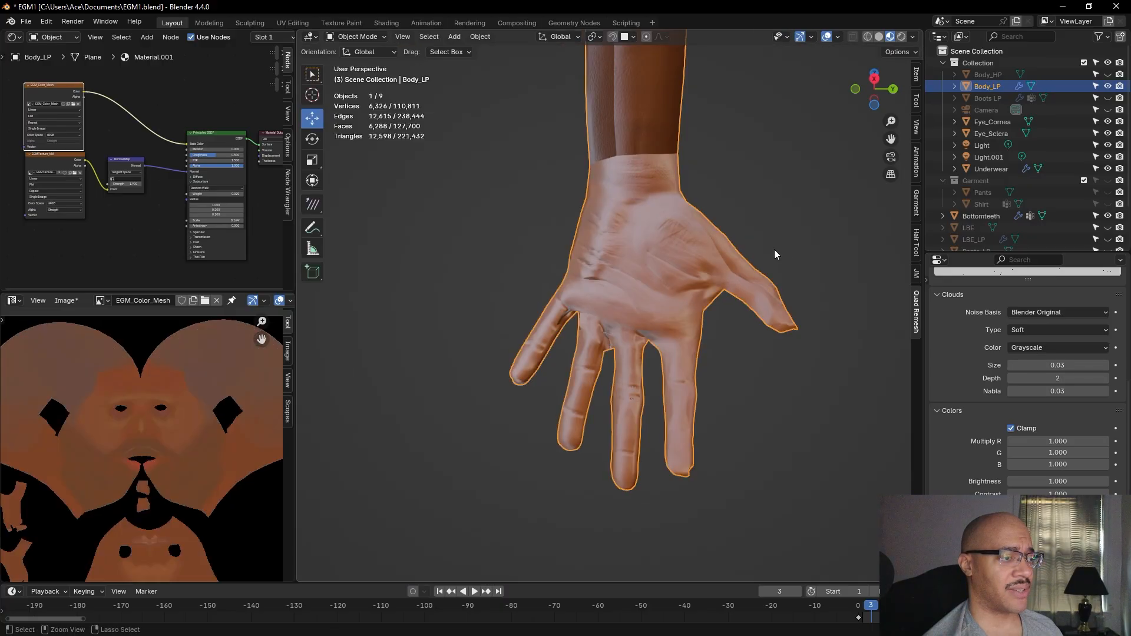
pyautogui.click(761, 234)
pyautogui.hotkey('ctrl', 'z')
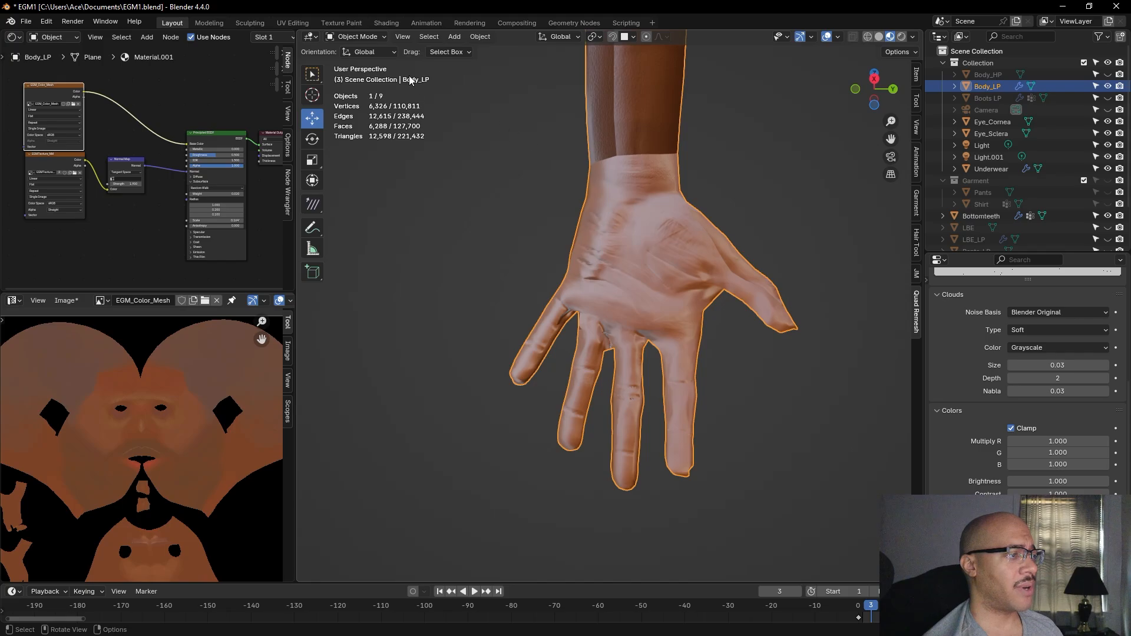
# Return Body_LP from Object Mode to Texture Paint mode
pyautogui.click(366, 38)
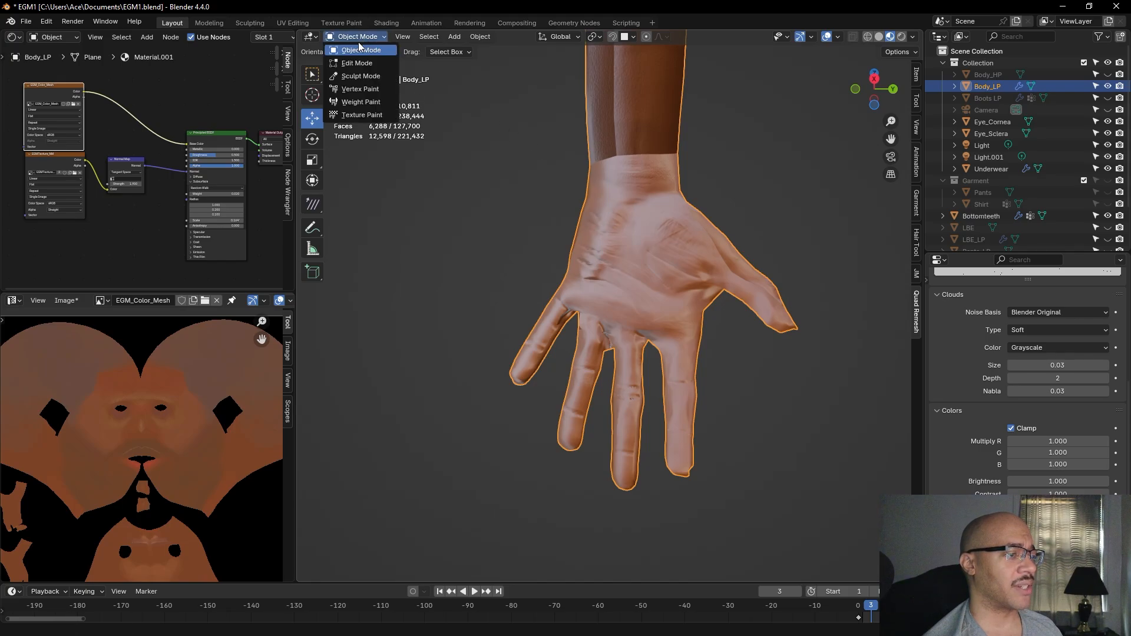
pyautogui.click(359, 48)
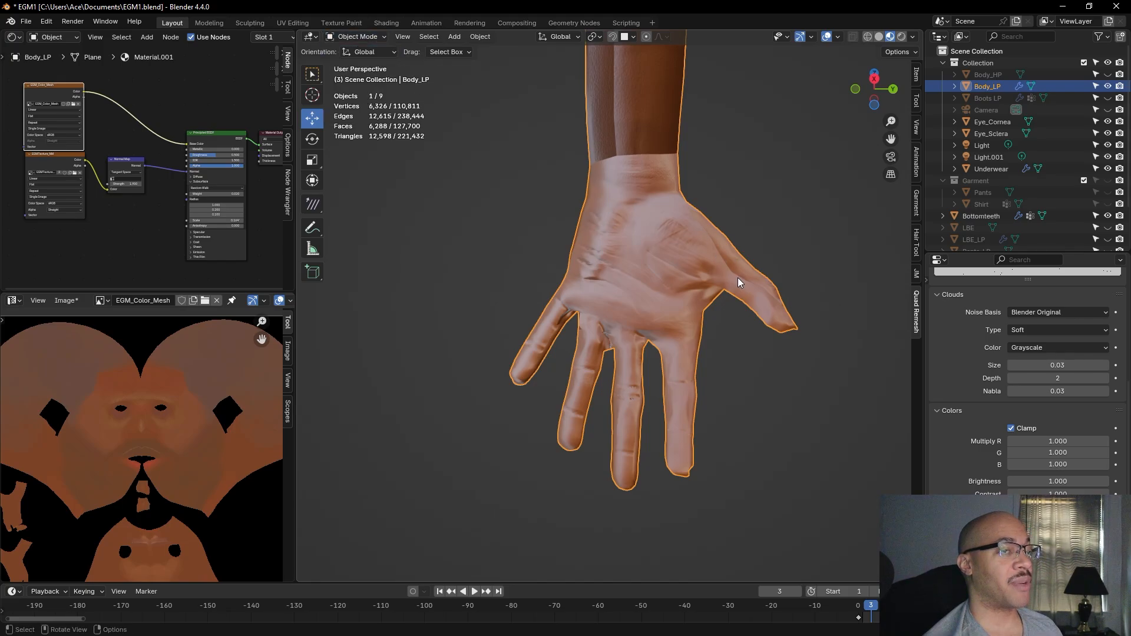
pyautogui.click(353, 37)
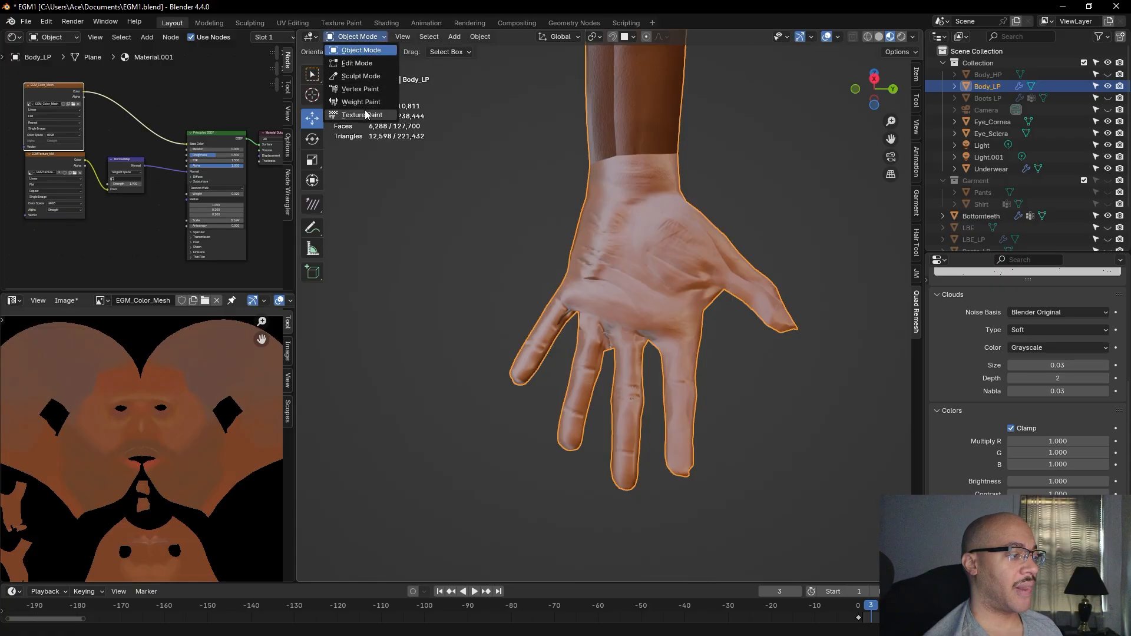
pyautogui.click(364, 115)
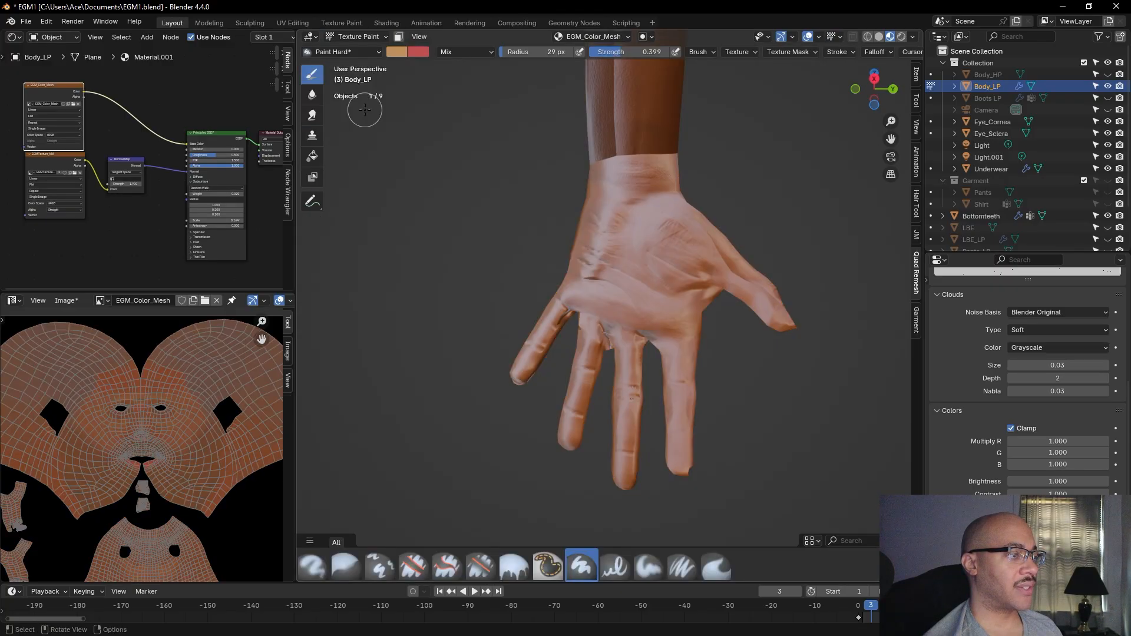
# Blur the skin color on the palm beside the thumb with the Blur tool
pyautogui.scroll(3, 766, 425)
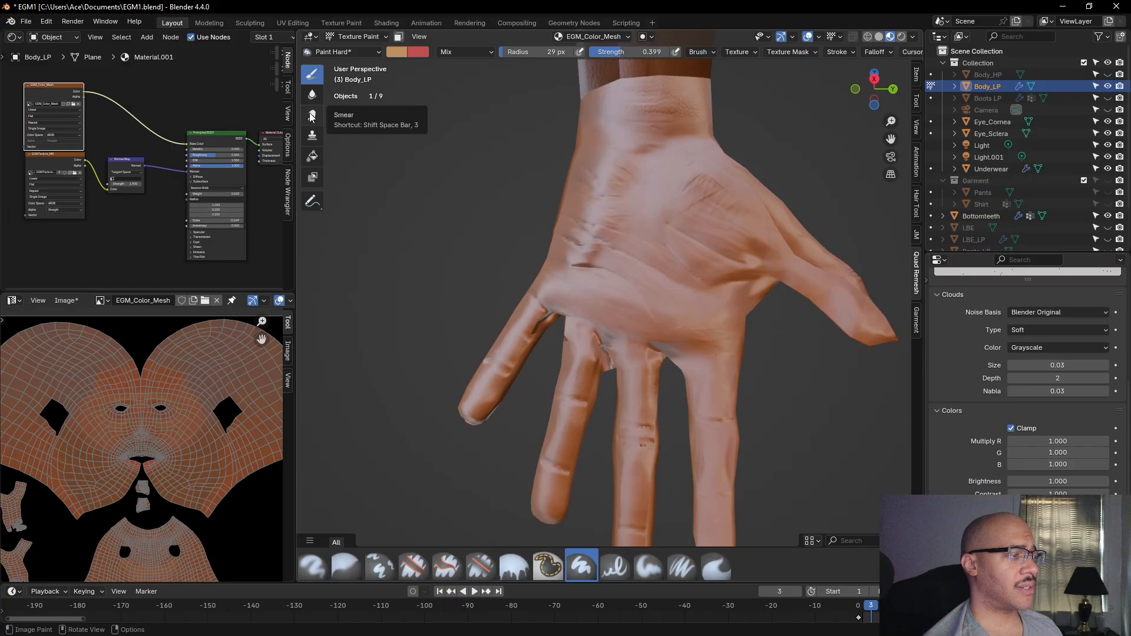
pyautogui.click(313, 95)
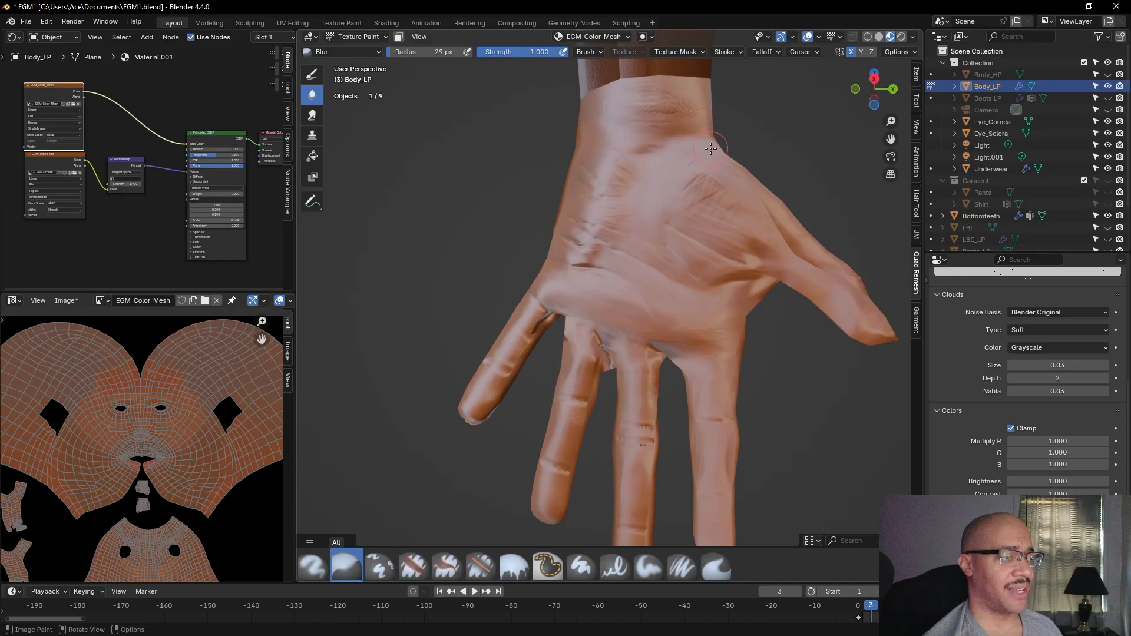
pyautogui.moveTo(784, 241)
pyautogui.mouseDown()
pyautogui.moveTo(773, 239)
pyautogui.moveTo(782, 240)
pyautogui.moveTo(776, 211)
pyautogui.mouseUp()
# Examine the hand, wrist and forearm coloring on the model from several angles and distances
pyautogui.moveTo(811, 164); pyautogui.dragTo(783, 209, button='middle')
pyautogui.scroll(-10, 783, 210)
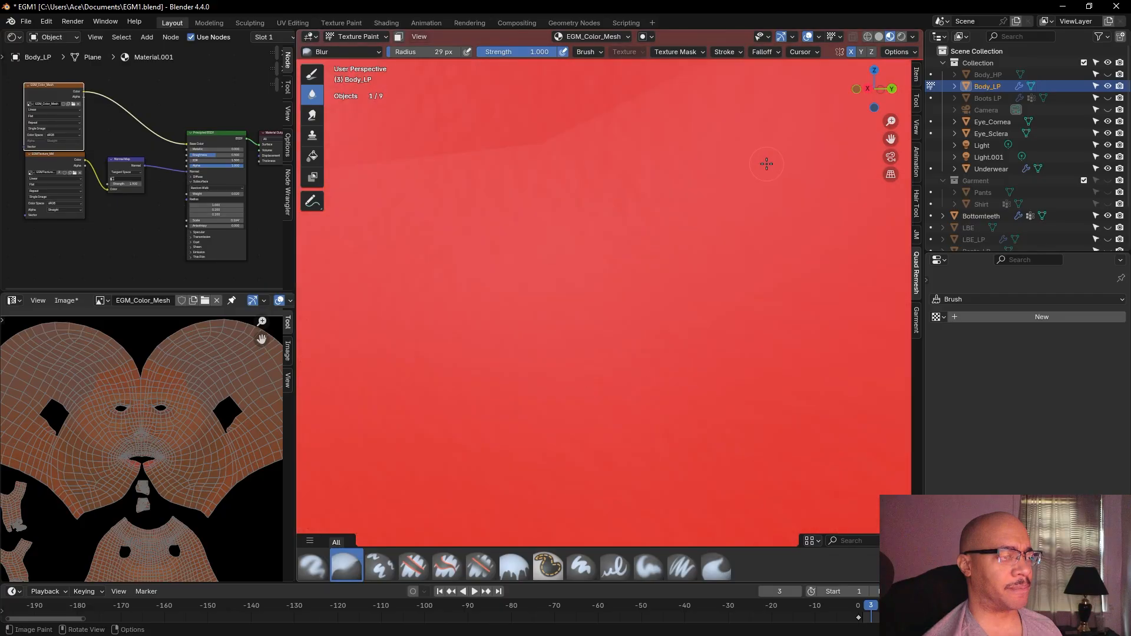
pyautogui.moveTo(766, 164); pyautogui.dragTo(611, 186, button='middle')
pyautogui.moveTo(661, 335); pyautogui.dragTo(753, 259, button='middle')
pyautogui.scroll(3, 730, 214)
pyautogui.scroll(4, 761, 231)
pyautogui.scroll(-4, 762, 232)
pyautogui.moveTo(753, 259); pyautogui.dragTo(906, 169, button='middle')
pyautogui.scroll(2, 109, 315)
pyautogui.scroll(-3, 109, 313)
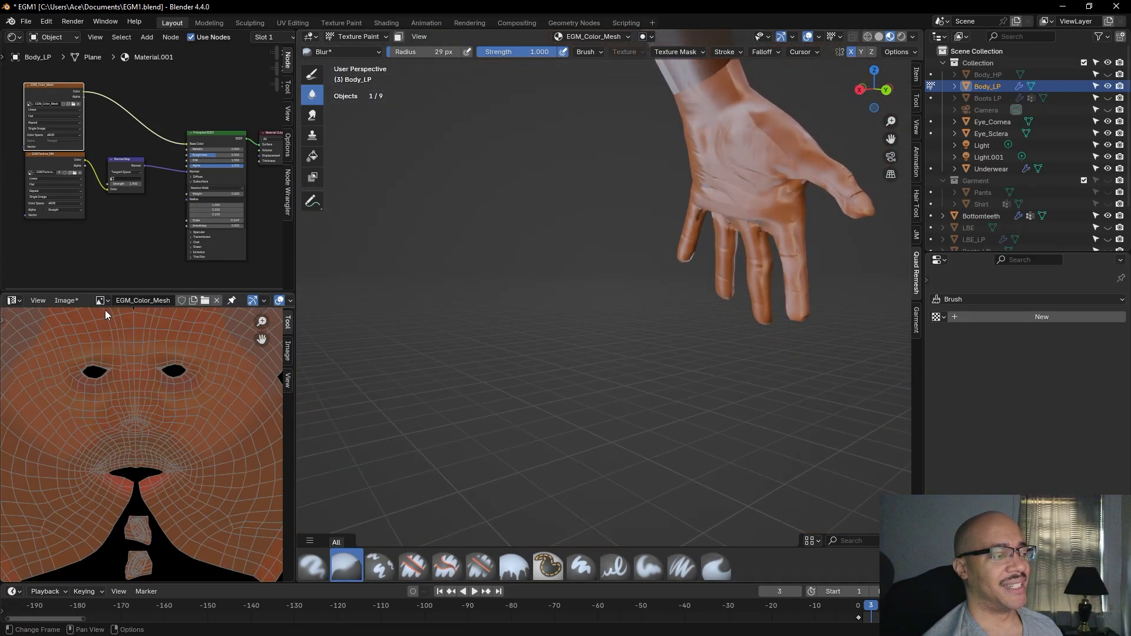
pyautogui.scroll(-1, 103, 306)
pyautogui.moveTo(575, 279); pyautogui.dragTo(546, 394, button='middle')
pyautogui.scroll(3, 546, 394)
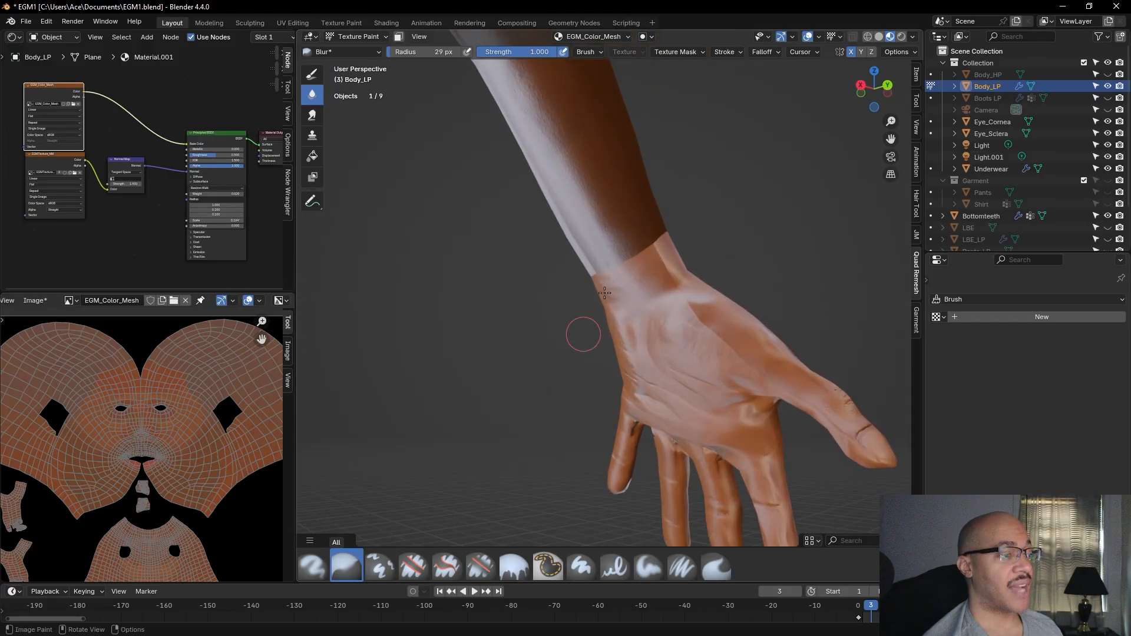
pyautogui.scroll(4, 510, 343)
pyautogui.moveTo(510, 358); pyautogui.dragTo(535, 342, button='middle')
pyautogui.moveTo(421, 246)
pyautogui.keyDown('shift'); pyautogui.mouseDown(button='middle')
pyautogui.moveTo(455, 296)
pyautogui.moveTo(425, 289)
pyautogui.mouseUp(button='middle'); pyautogui.keyUp('shift')
pyautogui.moveTo(429, 332)
pyautogui.keyDown('shift'); pyautogui.mouseDown(button='middle')
pyautogui.moveTo(437, 245)
pyautogui.moveTo(447, 279)
pyautogui.moveTo(446, 265)
pyautogui.mouseUp(button='middle'); pyautogui.keyUp('shift')
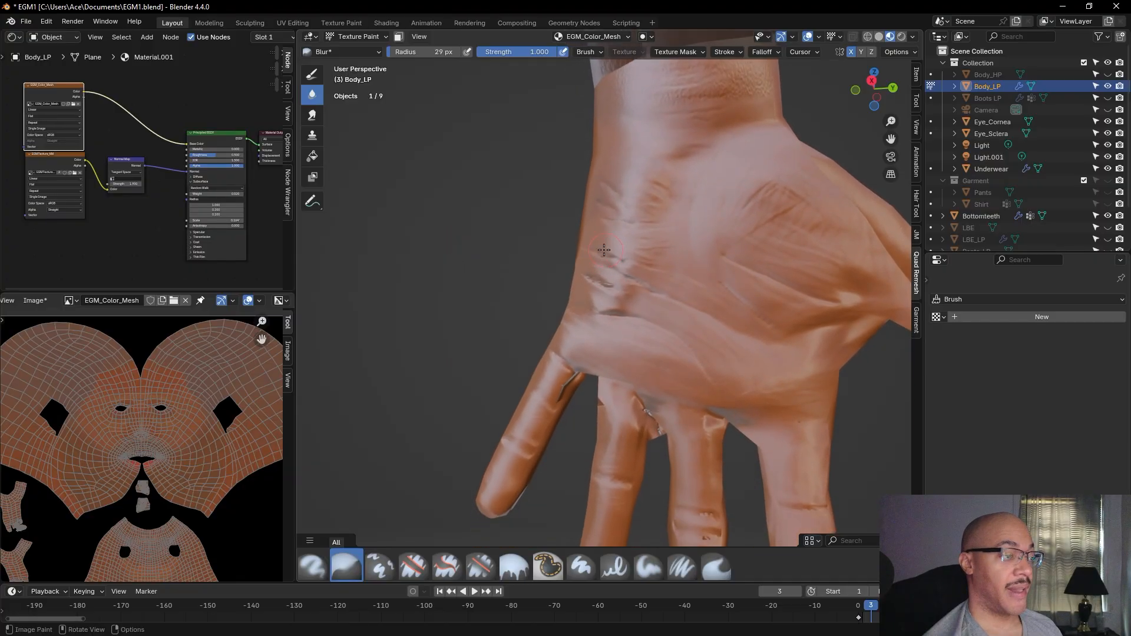
pyautogui.scroll(-2, 551, 211)
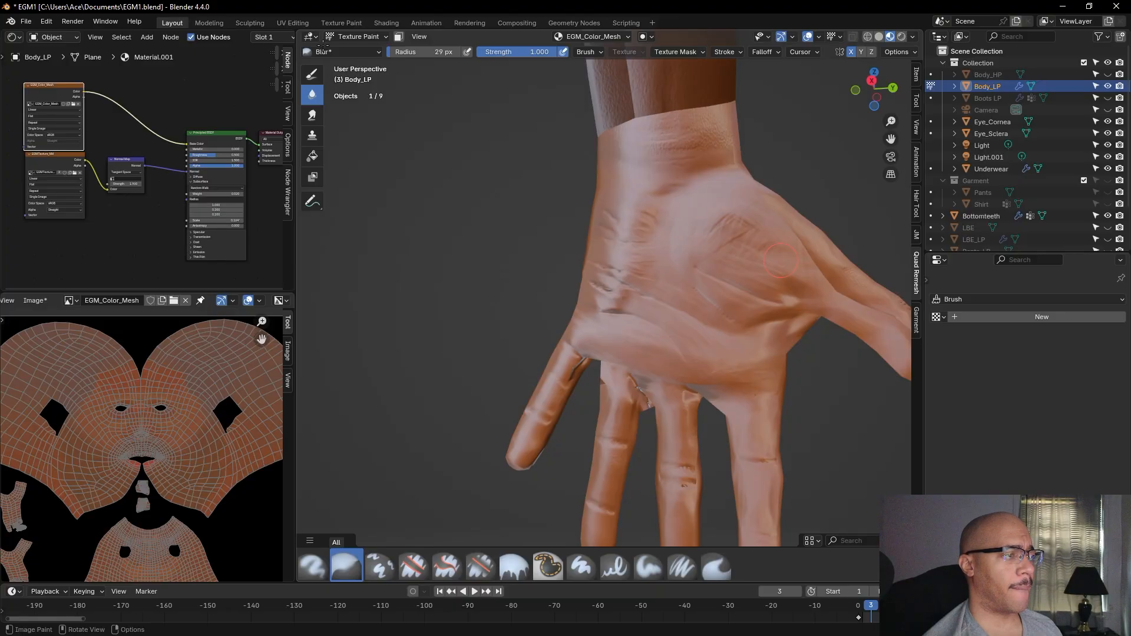
# Try tan Paint Hard strokes from the base of the thumb to the wrist, then undo them
pyautogui.click(316, 74)
pyautogui.moveTo(716, 193)
pyautogui.mouseDown()
pyautogui.moveTo(715, 121)
pyautogui.moveTo(732, 189)
pyautogui.moveTo(849, 312)
pyautogui.moveTo(696, 151)
pyautogui.mouseUp()
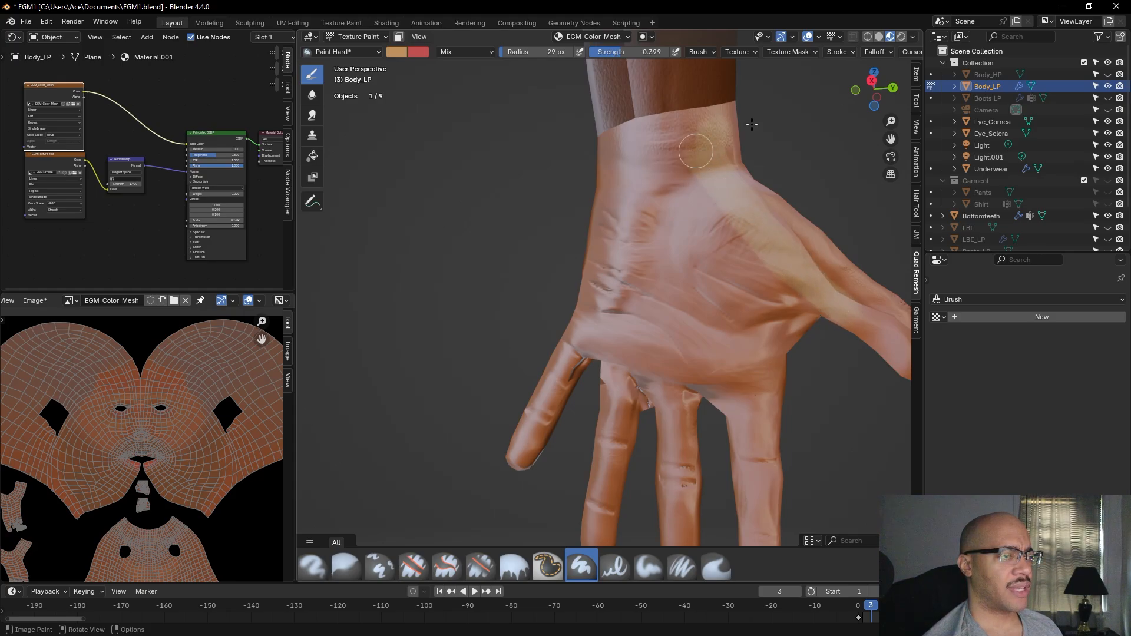
pyautogui.hotkey('ctrl', 'z')
pyautogui.hotkey('ctrl', 'z')
# Lower the Paint Hard strength to 0.145 and paint tan over the palm and along the fingers
pyautogui.moveTo(633, 55); pyautogui.dragTo(607, 55)
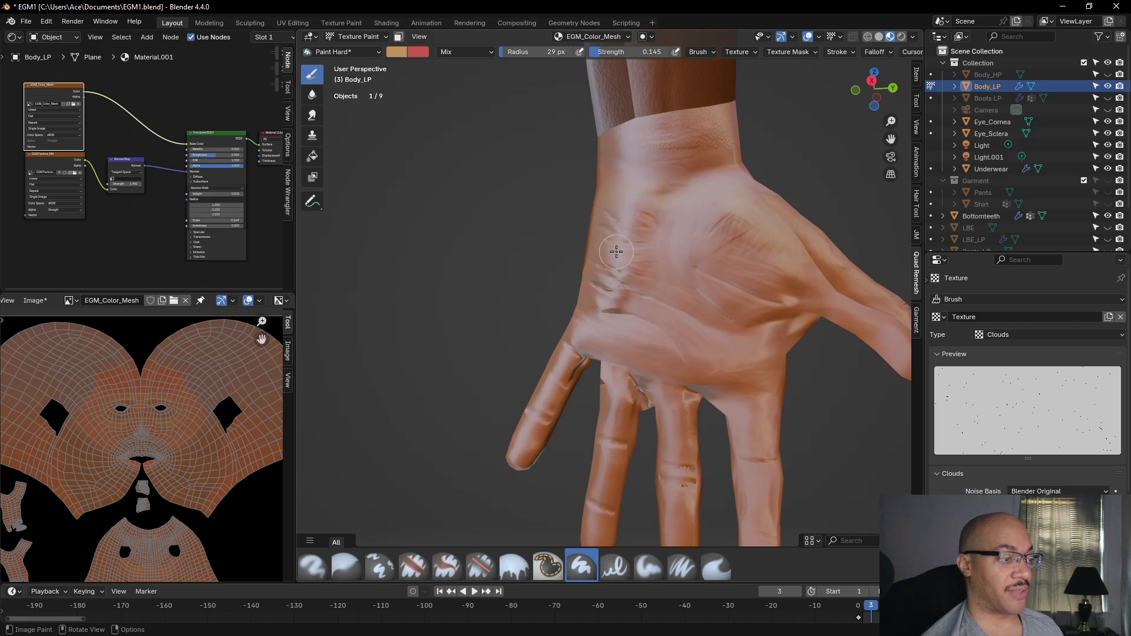
pyautogui.moveTo(723, 220)
pyautogui.mouseDown()
pyautogui.moveTo(732, 239)
pyautogui.moveTo(754, 233)
pyautogui.mouseUp()
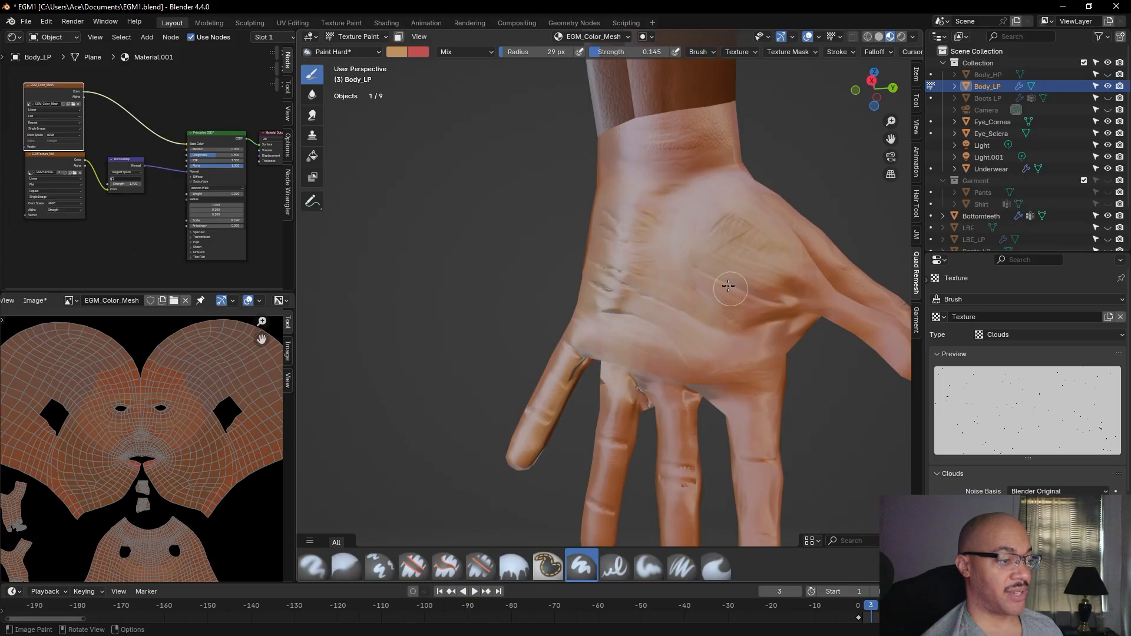
pyautogui.moveTo(695, 354)
pyautogui.mouseDown()
pyautogui.moveTo(655, 357)
pyautogui.moveTo(682, 420)
pyautogui.moveTo(690, 526)
pyautogui.moveTo(682, 439)
pyautogui.moveTo(671, 506)
pyautogui.moveTo(679, 542)
pyautogui.mouseUp()
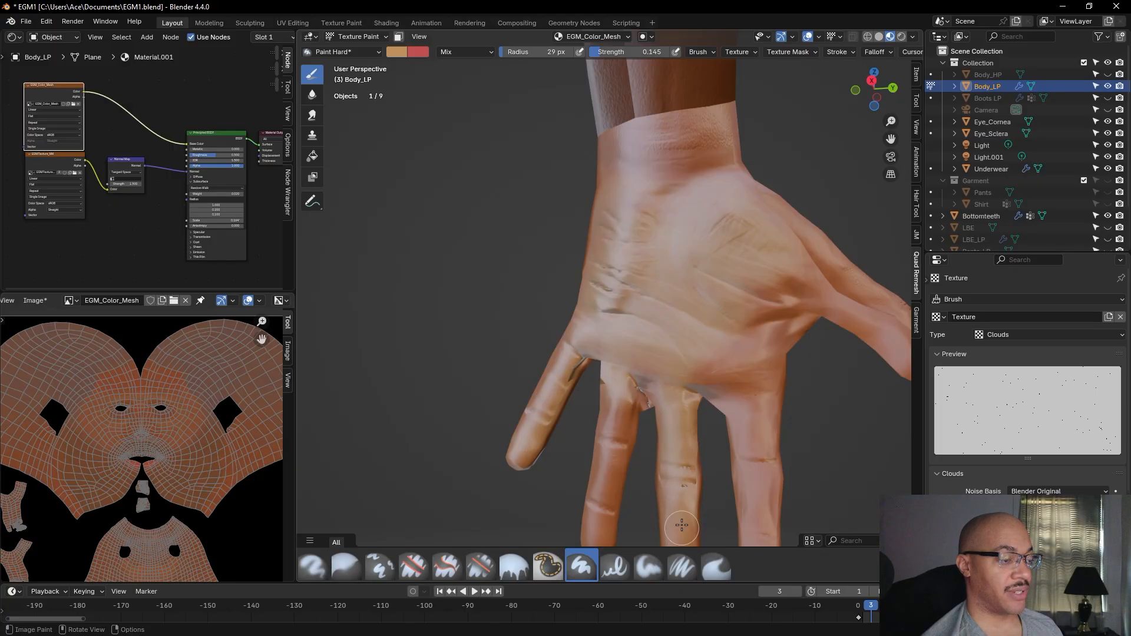
pyautogui.moveTo(626, 391)
pyautogui.mouseDown()
pyautogui.moveTo(612, 448)
pyautogui.moveTo(625, 432)
pyautogui.moveTo(616, 376)
pyautogui.mouseUp()
pyautogui.moveTo(599, 466)
pyautogui.mouseDown()
pyautogui.moveTo(597, 519)
pyautogui.moveTo(610, 530)
pyautogui.moveTo(620, 382)
pyautogui.mouseUp()
pyautogui.scroll(-2, 601, 393)
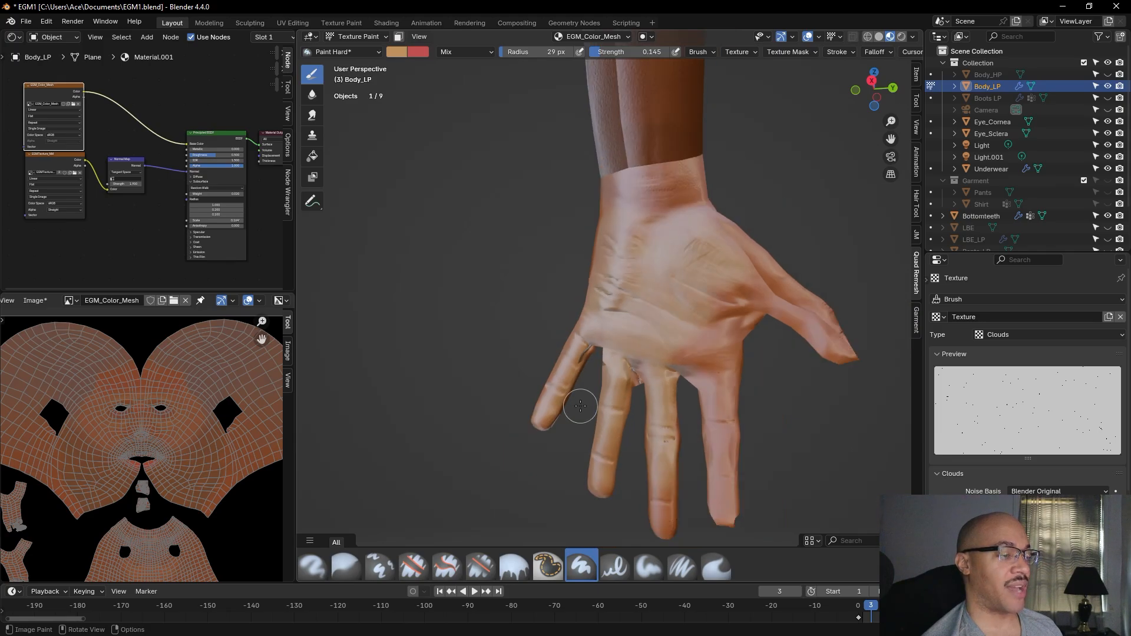
pyautogui.moveTo(555, 461); pyautogui.dragTo(586, 422, button='middle')
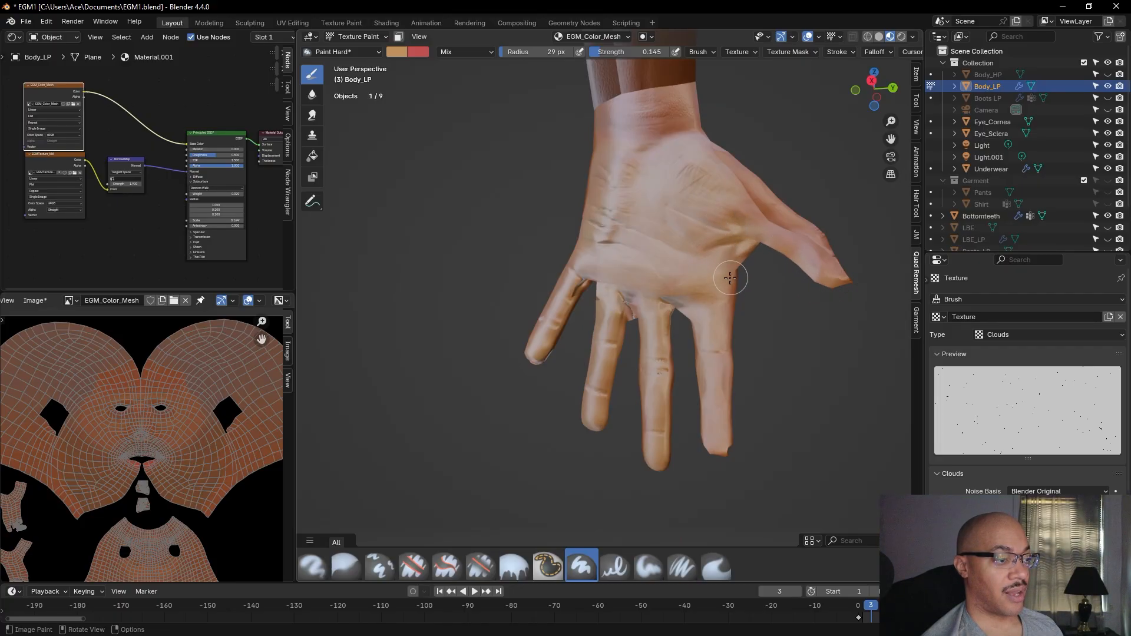
# Preview the painted hand in Rendered shading, pause the render, and return to Material Preview
pyautogui.scroll(4, 708, 235)
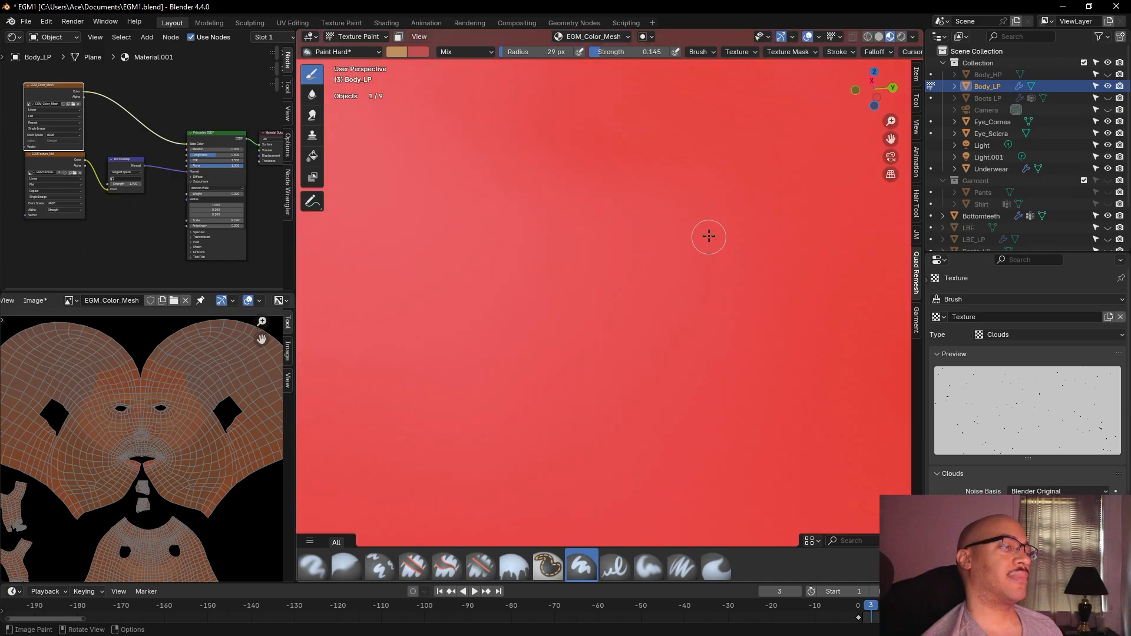
pyautogui.scroll(-5, 709, 237)
pyautogui.moveTo(776, 169)
pyautogui.mouseDown(button='middle')
pyautogui.moveTo(626, 277)
pyautogui.moveTo(780, 148)
pyautogui.mouseUp(button='middle')
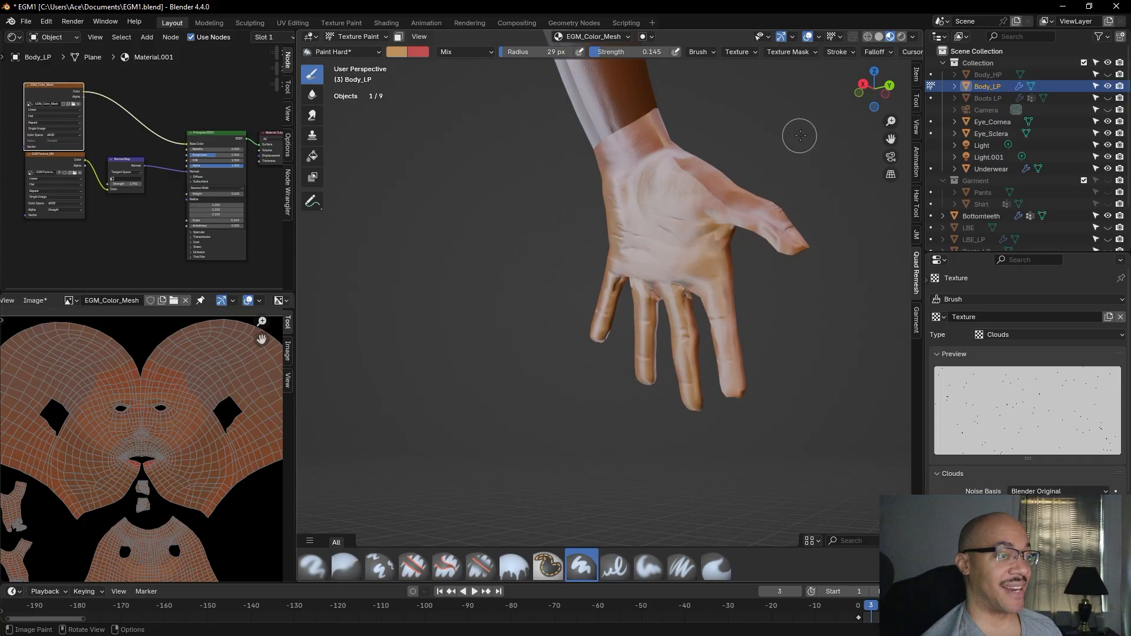
pyautogui.click(912, 38)
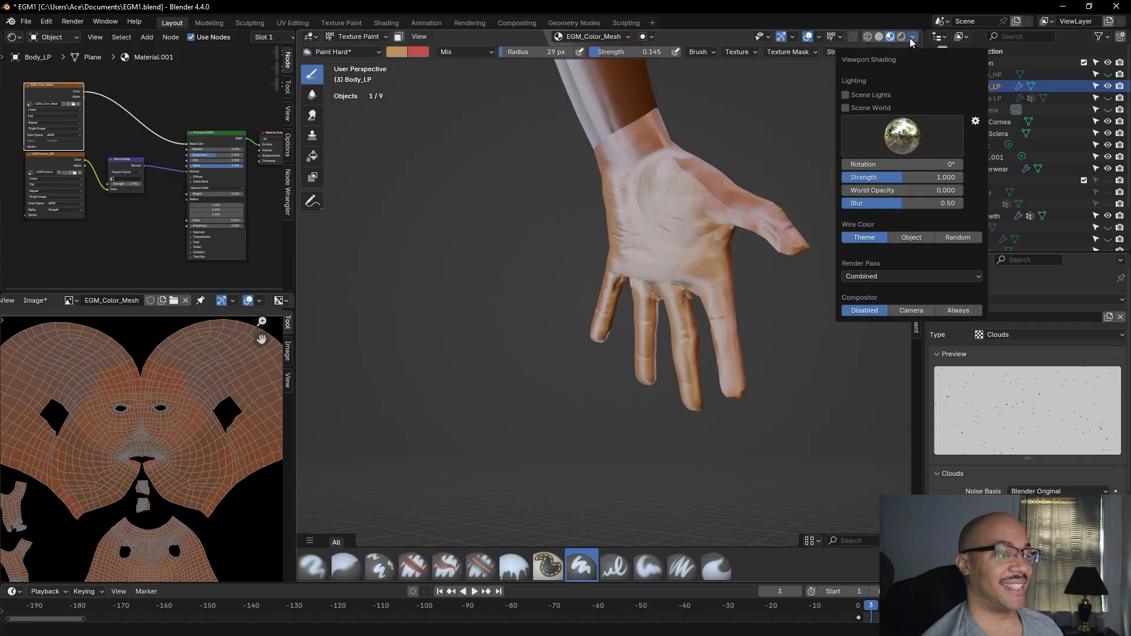
pyautogui.click(902, 37)
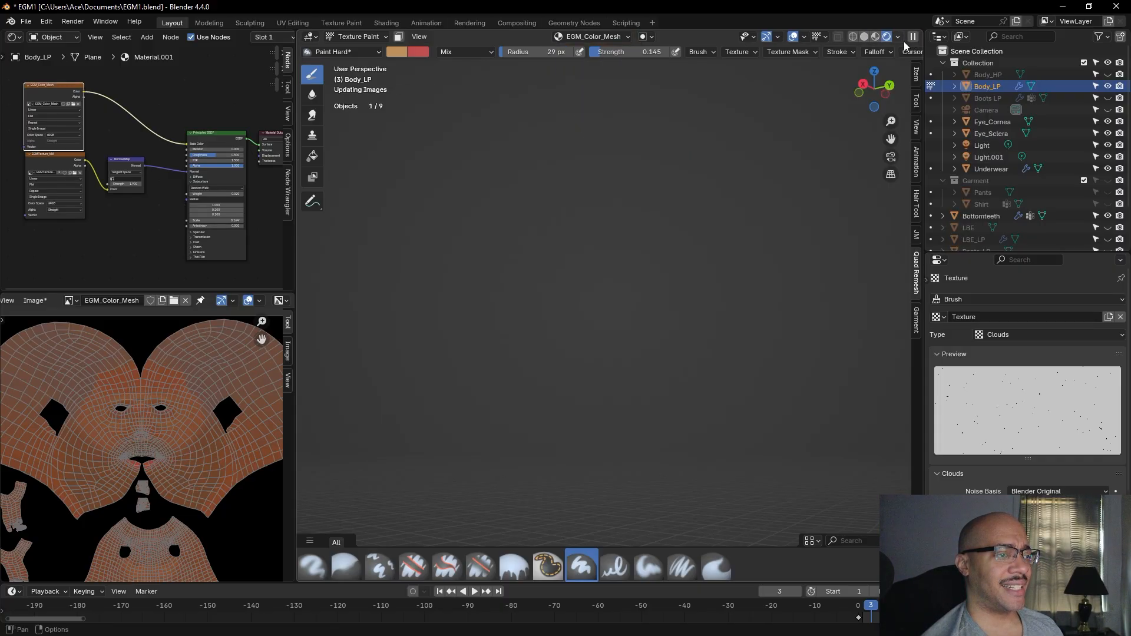
pyautogui.click(899, 37)
pyautogui.click(913, 37)
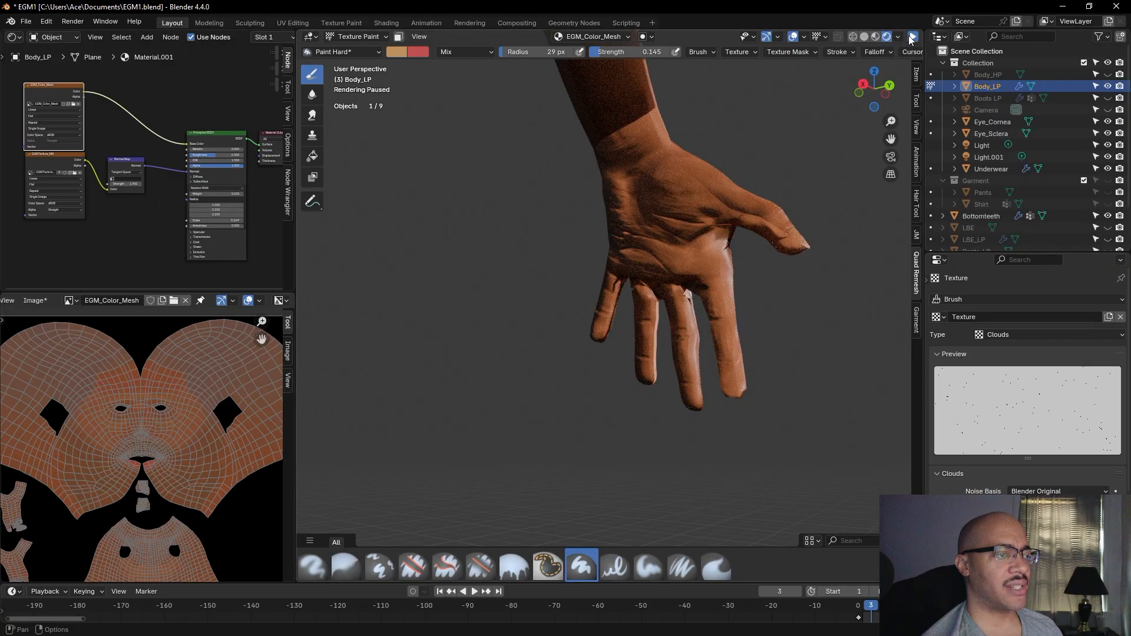
pyautogui.click(875, 37)
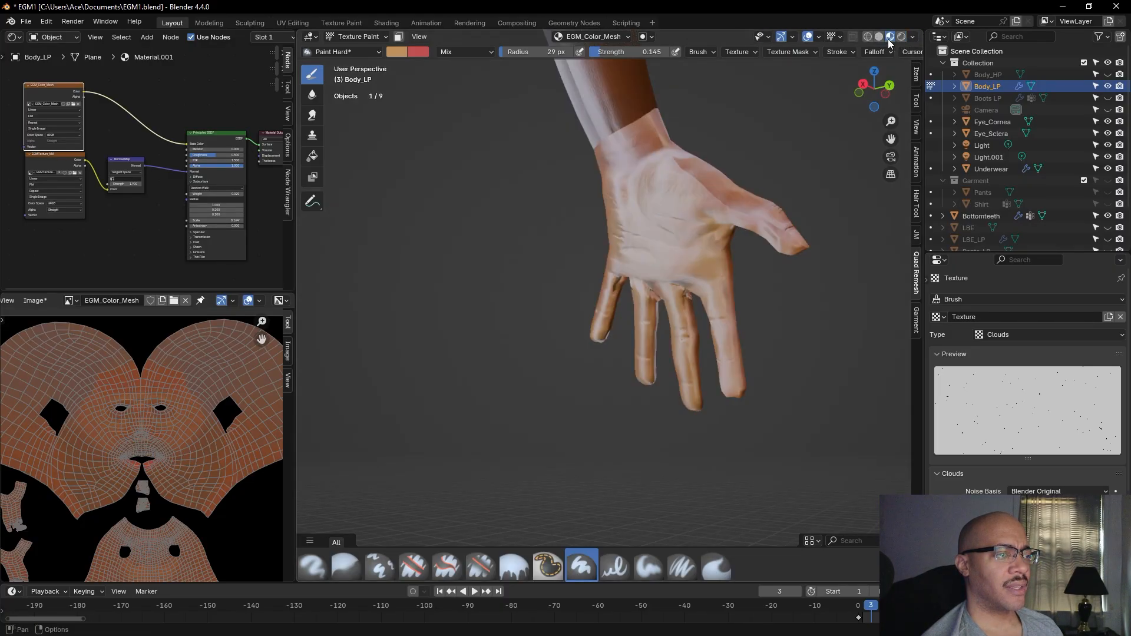
# Look through the viewport gizmo, overlay and shading settings for the Material Preview of the hand
pyautogui.click(820, 37)
pyautogui.click(821, 38)
pyautogui.click(820, 38)
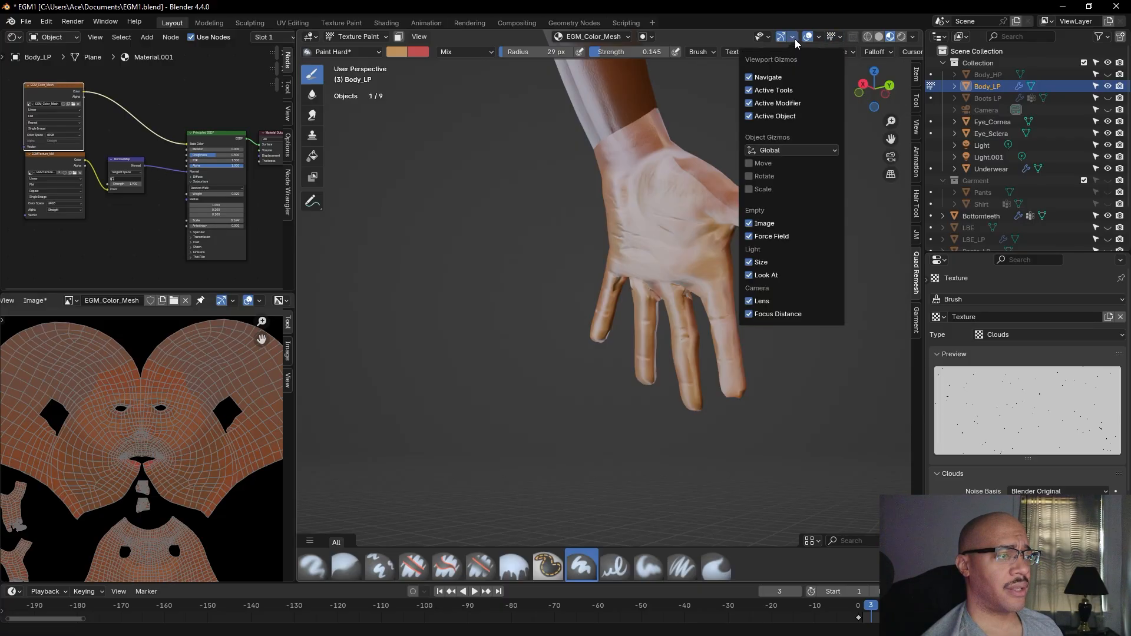
pyautogui.click(820, 38)
pyautogui.click(820, 37)
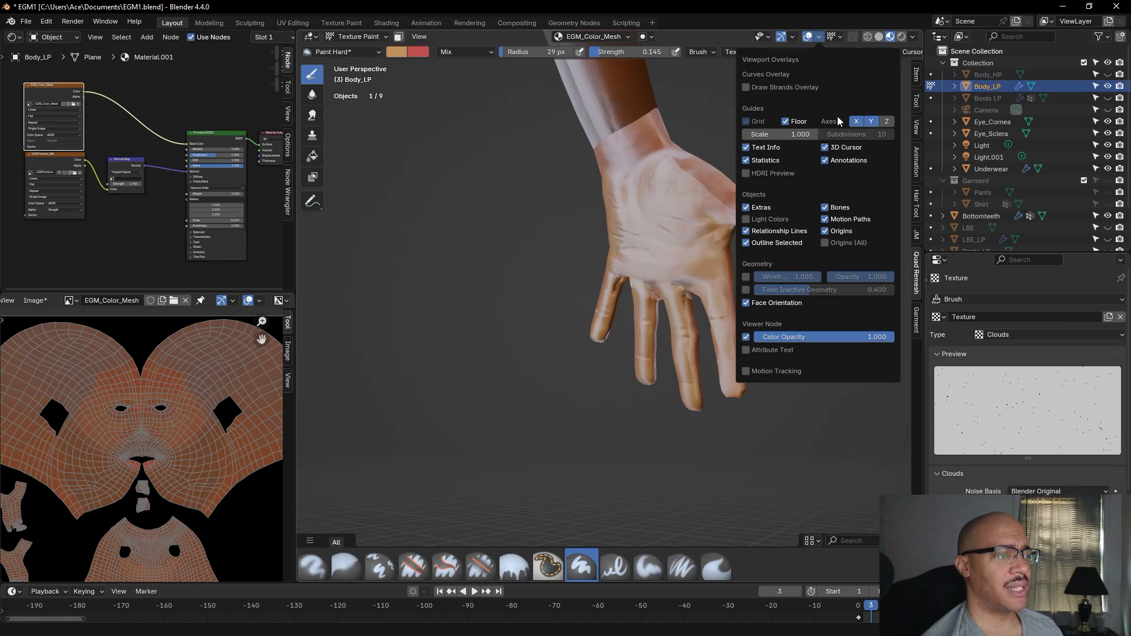
pyautogui.click(746, 243)
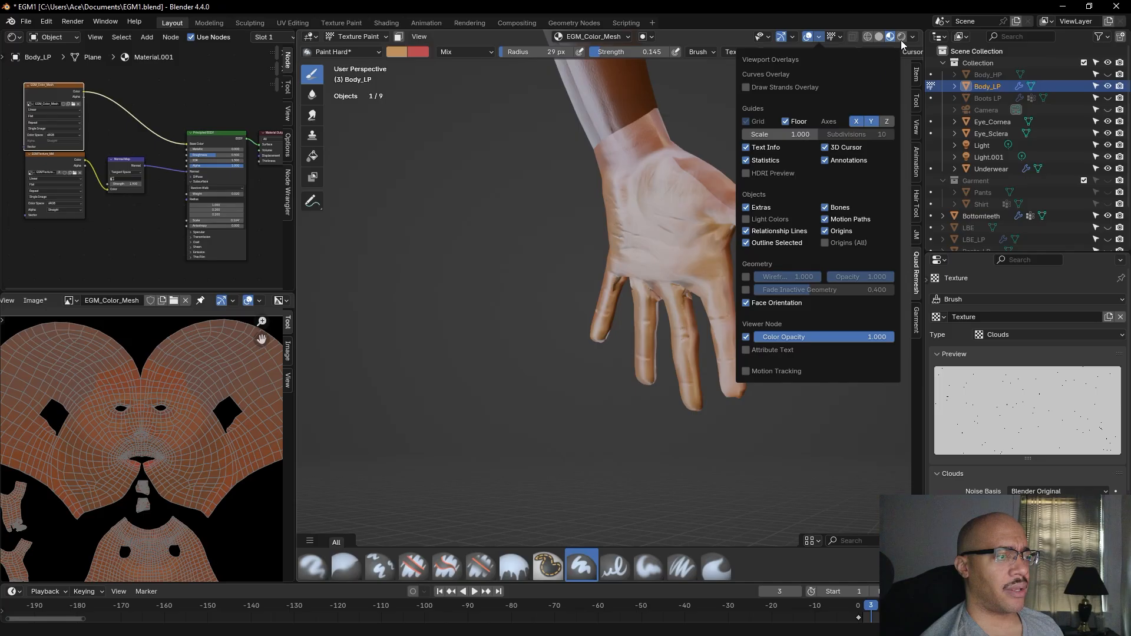
pyautogui.click(915, 35)
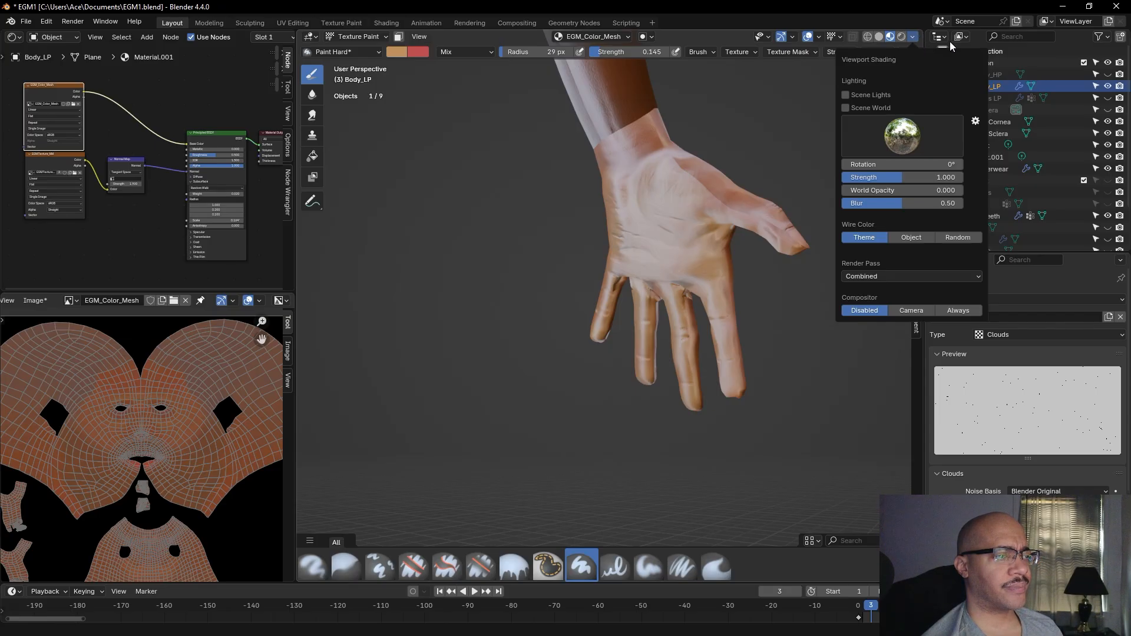
# Widen the 3D viewport, review the paint options, and try the Random wire color before returning it to Theme
pyautogui.moveTo(924, 49); pyautogui.dragTo(1046, 49)
pyautogui.click(1034, 52)
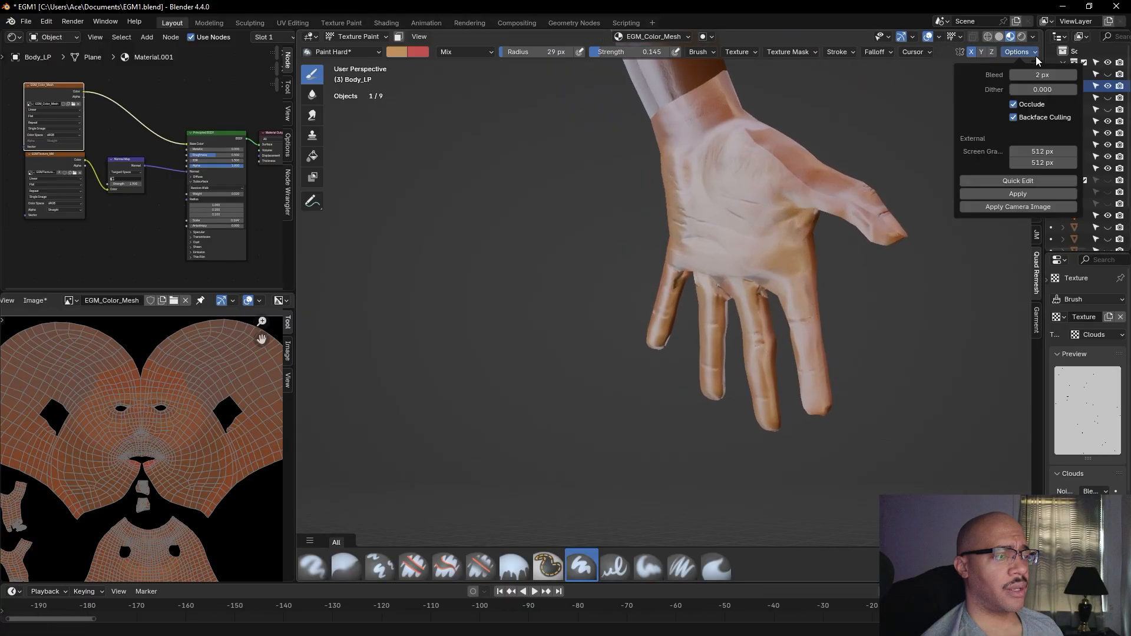
pyautogui.click(1034, 36)
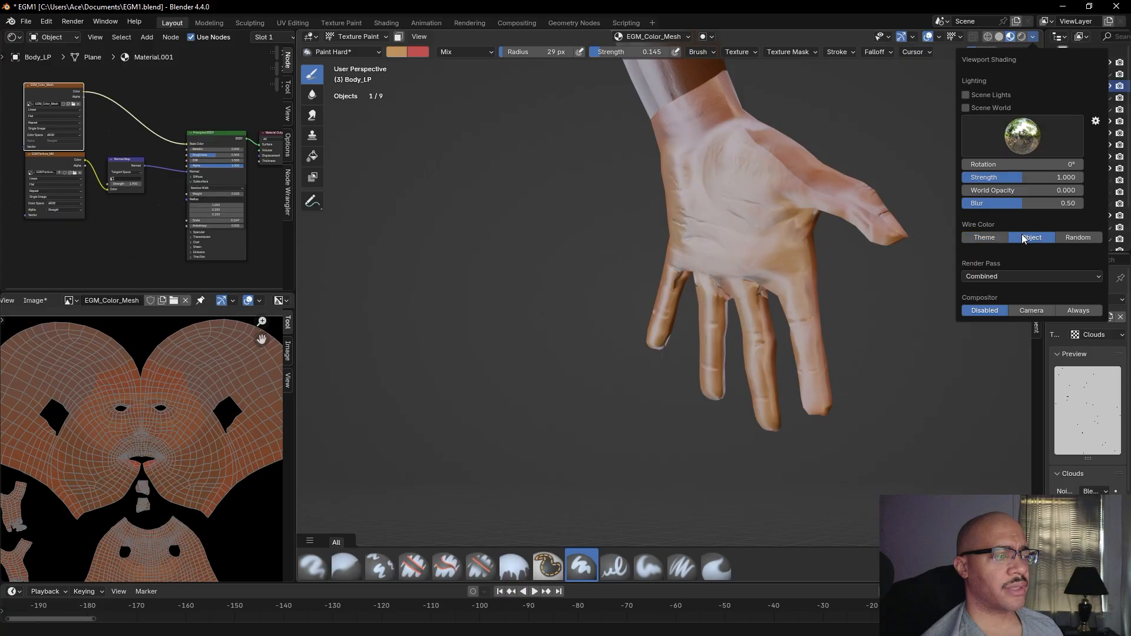
pyautogui.click(1068, 237)
pyautogui.click(993, 238)
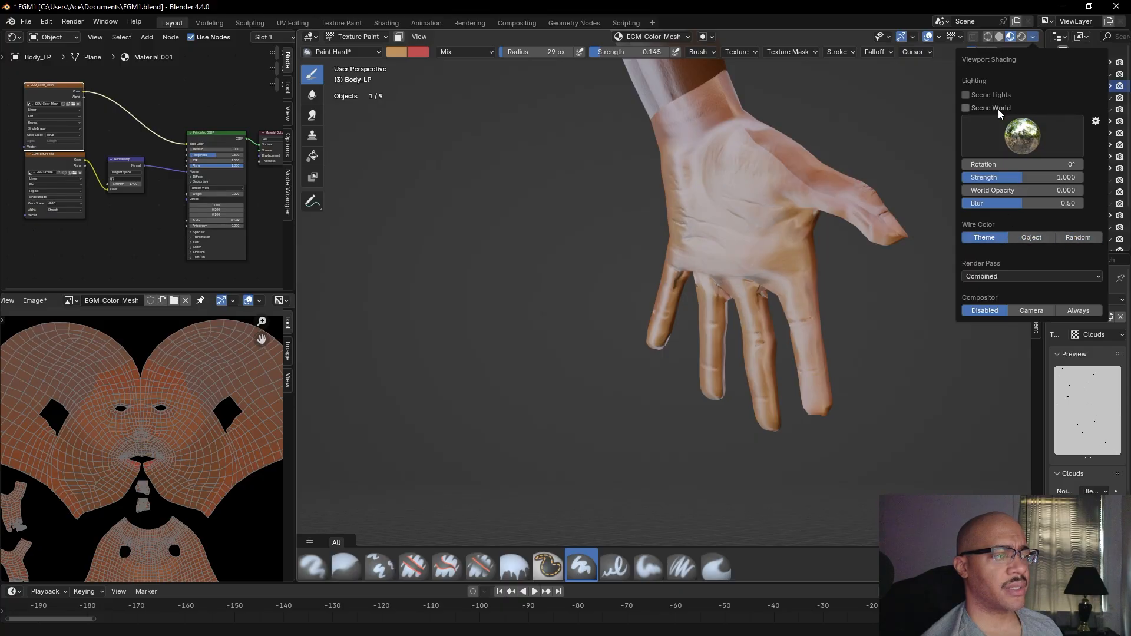
# Switch the viewport to Solid shading and paint more tan over the palm and the full length of the fingers
pyautogui.click(1005, 35)
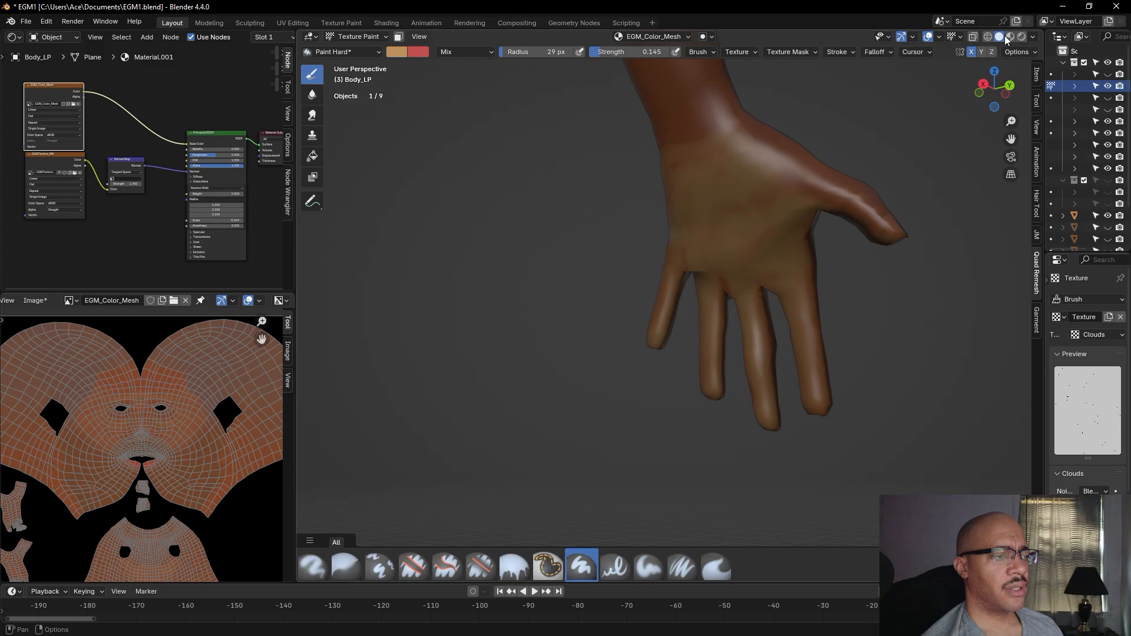
pyautogui.moveTo(997, 91); pyautogui.dragTo(1052, 96)
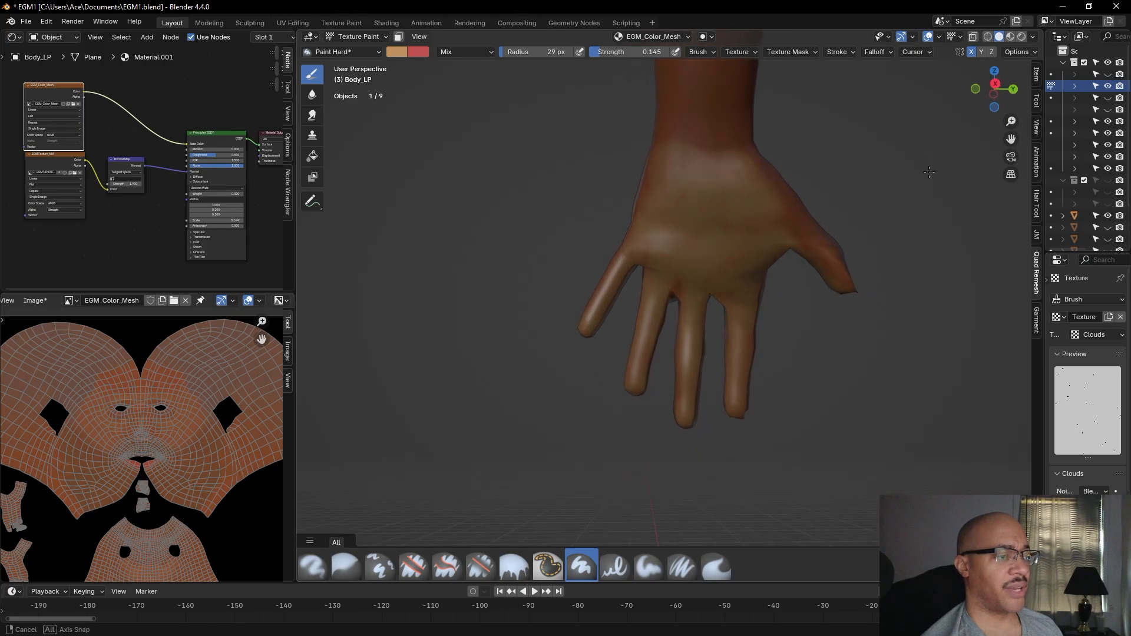
pyautogui.scroll(3, 871, 304)
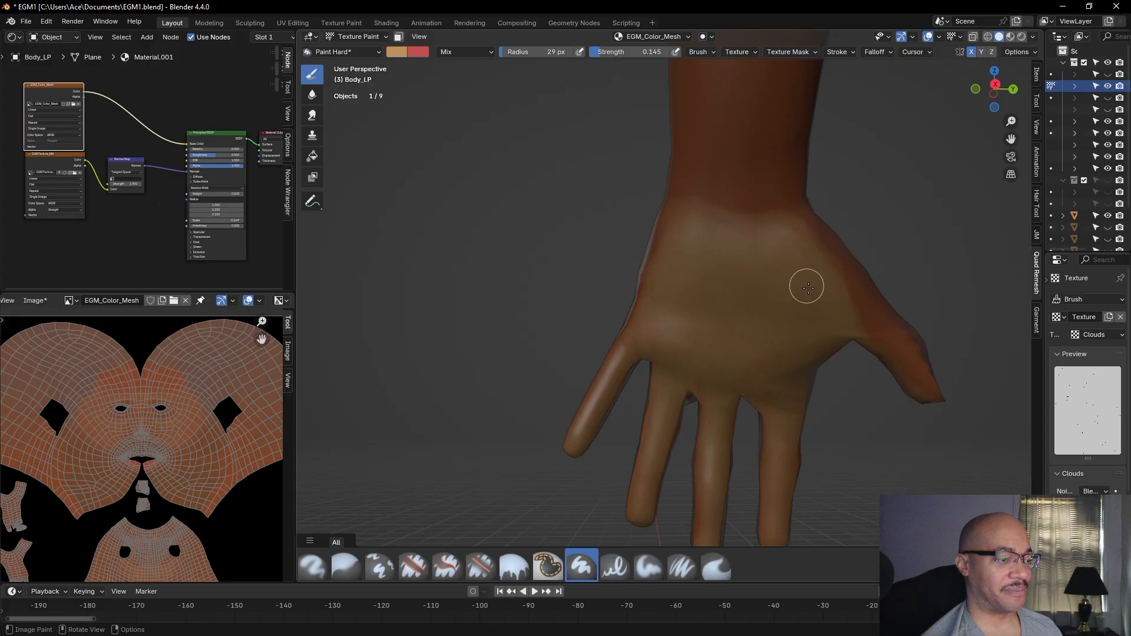
pyautogui.moveTo(844, 460); pyautogui.dragTo(816, 242, button='middle')
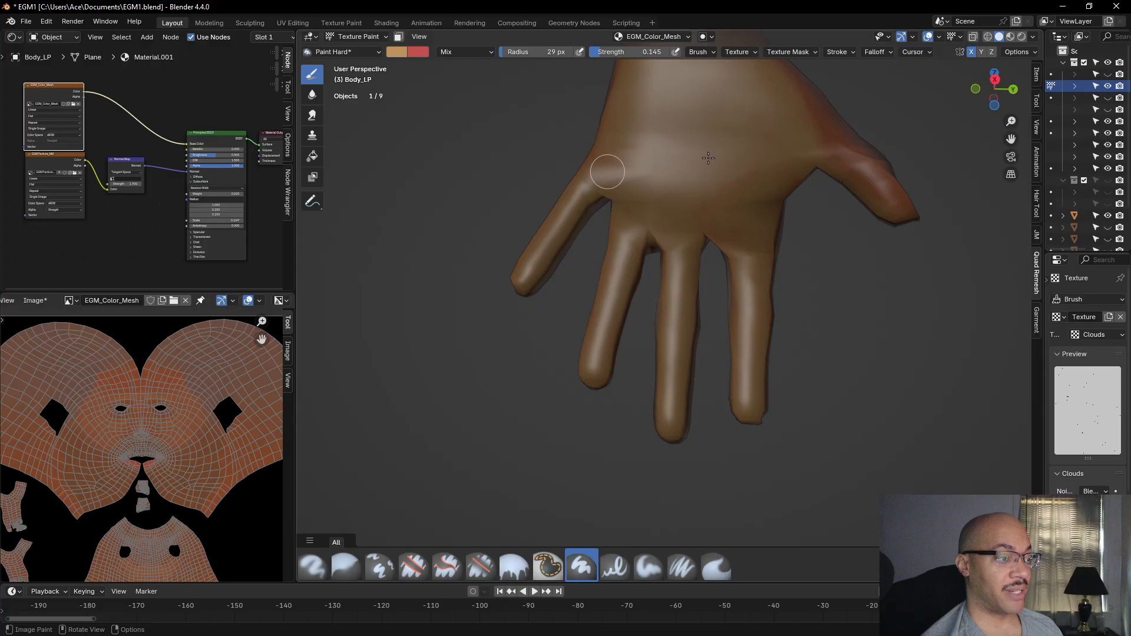
pyautogui.moveTo(803, 321); pyautogui.dragTo(646, 171, button='middle')
pyautogui.moveTo(676, 96)
pyautogui.mouseDown(button='middle')
pyautogui.moveTo(706, 285)
pyautogui.moveTo(819, 227)
pyautogui.moveTo(791, 244)
pyautogui.mouseUp(button='middle')
# Extend the tan paint around the fingertips, the base of the thumb and the wrist edge of the palm
pyautogui.moveTo(730, 274); pyautogui.dragTo(781, 272, button='middle')
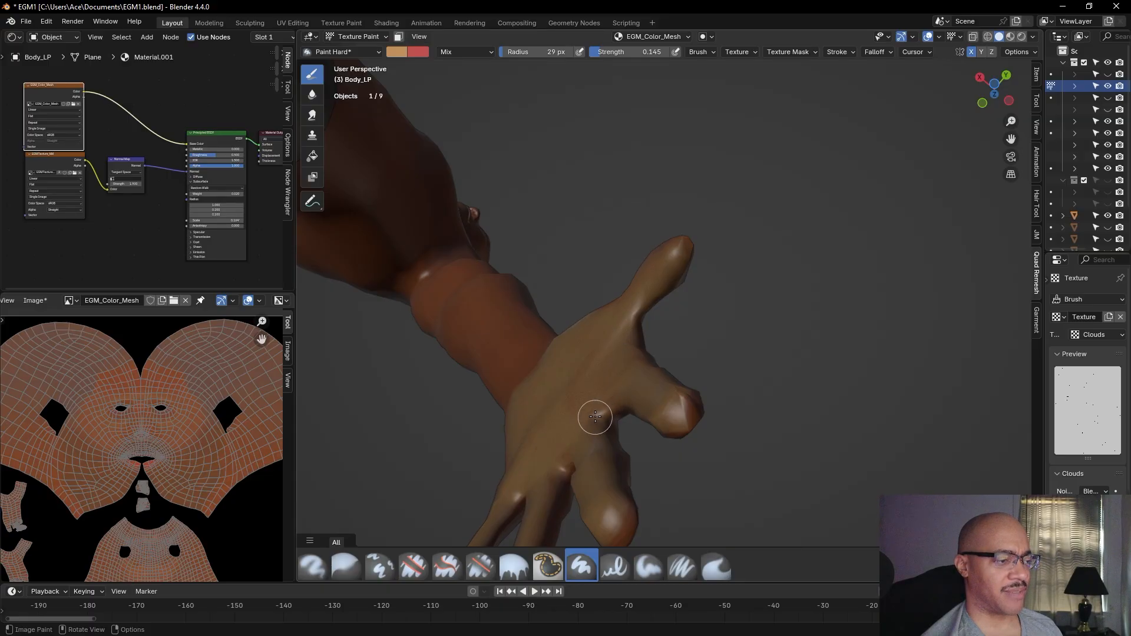
pyautogui.moveTo(745, 344); pyautogui.dragTo(886, 323, button='middle')
pyautogui.scroll(-3, 873, 272)
pyautogui.scroll(3, 886, 421)
pyautogui.keyDown('shift'); pyautogui.moveTo(910, 470); pyautogui.dragTo(908, 316, button='middle'); pyautogui.keyUp('shift')
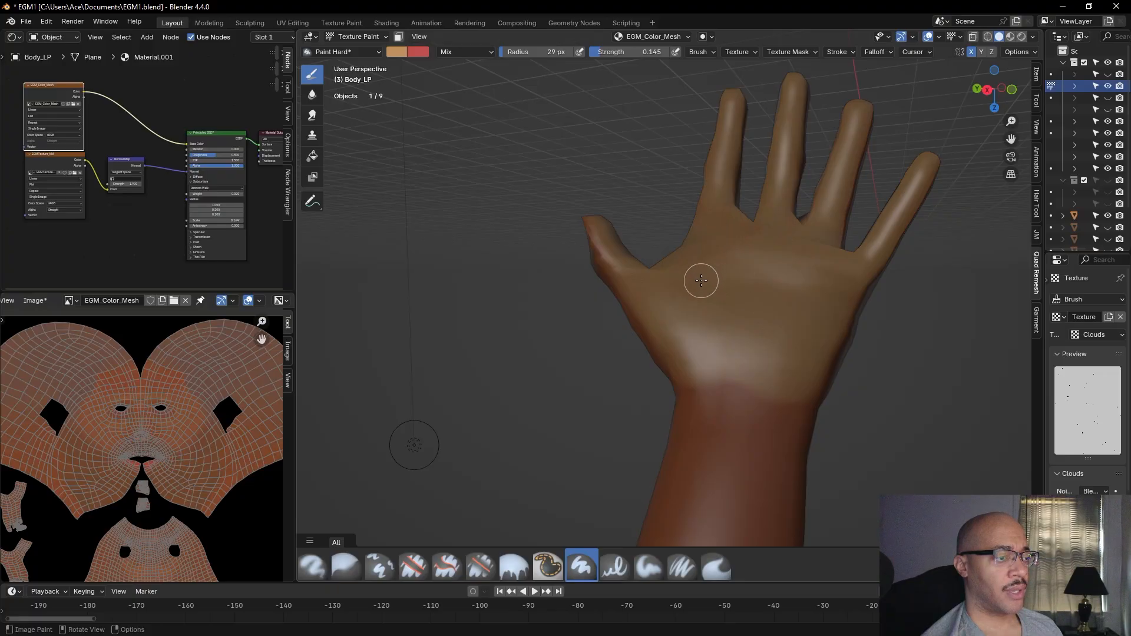
# Paint the soles and the undersides of the toes on both feet tan, working from below the body
pyautogui.scroll(-10, 733, 284)
pyautogui.moveTo(755, 278); pyautogui.dragTo(861, 449, button='middle')
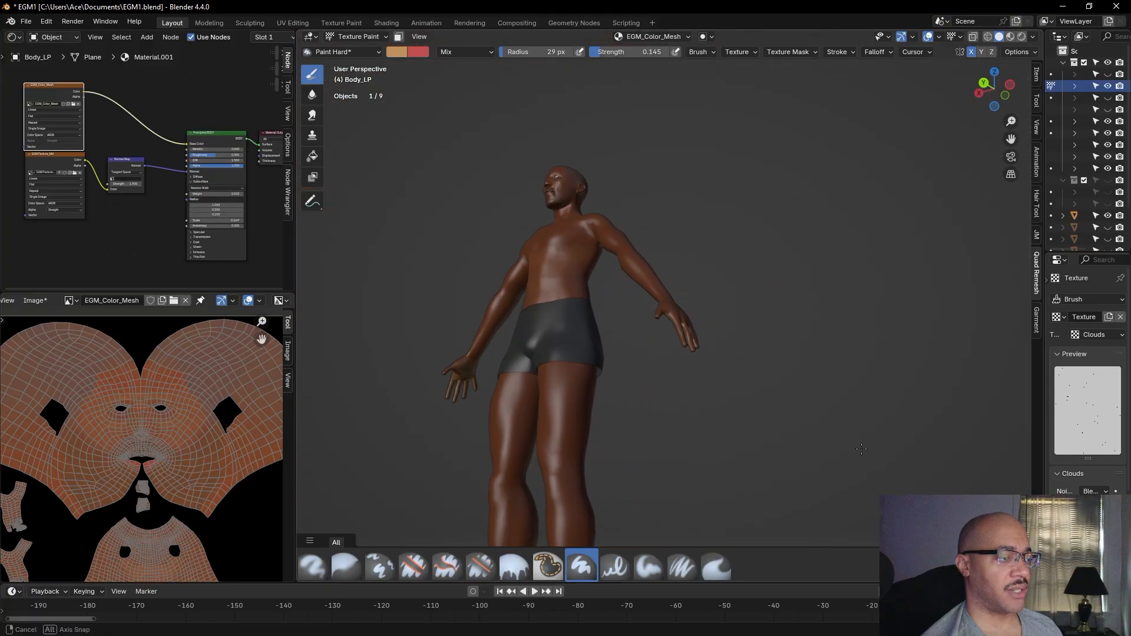
pyautogui.keyDown('alt'); pyautogui.keyDown('shift'); pyautogui.moveTo(784, 462); pyautogui.dragTo(754, 413); pyautogui.keyUp('shift'); pyautogui.keyUp('alt')
pyautogui.keyDown('alt'); pyautogui.keyDown('shift'); pyautogui.moveTo(707, 353); pyautogui.dragTo(761, 346); pyautogui.keyUp('shift'); pyautogui.keyUp('alt')
pyautogui.keyDown('alt'); pyautogui.moveTo(839, 175); pyautogui.dragTo(921, 235); pyautogui.keyUp('alt')
pyautogui.keyDown('alt'); pyautogui.moveTo(740, 131); pyautogui.dragTo(847, 104); pyautogui.keyUp('alt')
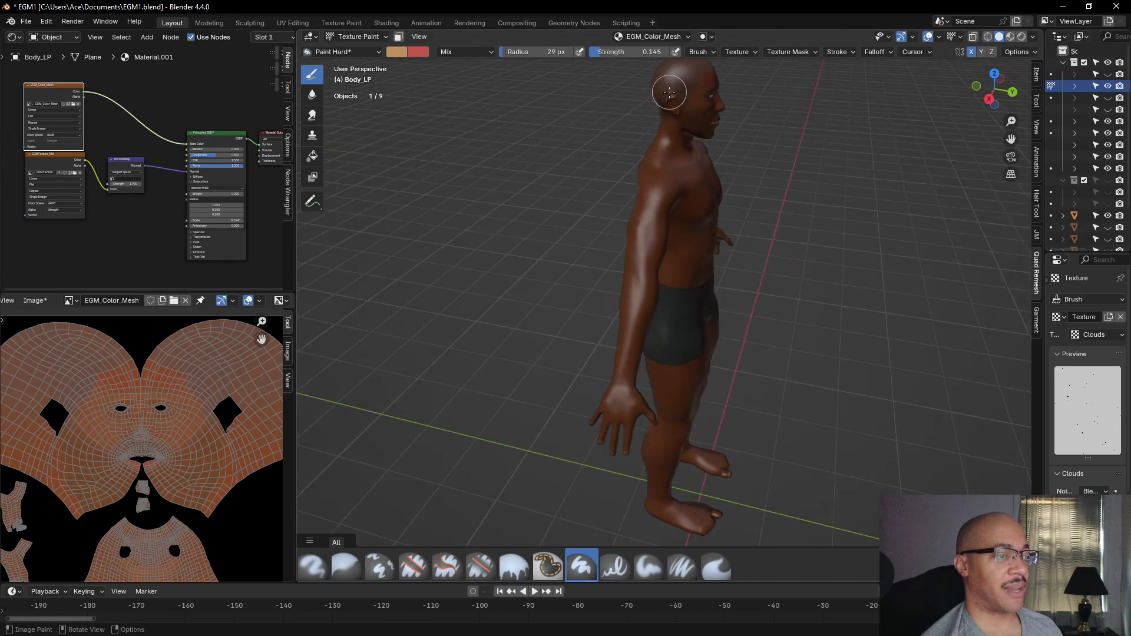
pyautogui.keyDown('alt'); pyautogui.moveTo(865, 328); pyautogui.dragTo(716, 180); pyautogui.keyUp('alt')
pyautogui.keyDown('alt'); pyautogui.moveTo(777, 360); pyautogui.dragTo(803, 286); pyautogui.keyUp('alt')
pyautogui.scroll(5, 730, 263)
pyautogui.scroll(-1, 783, 268)
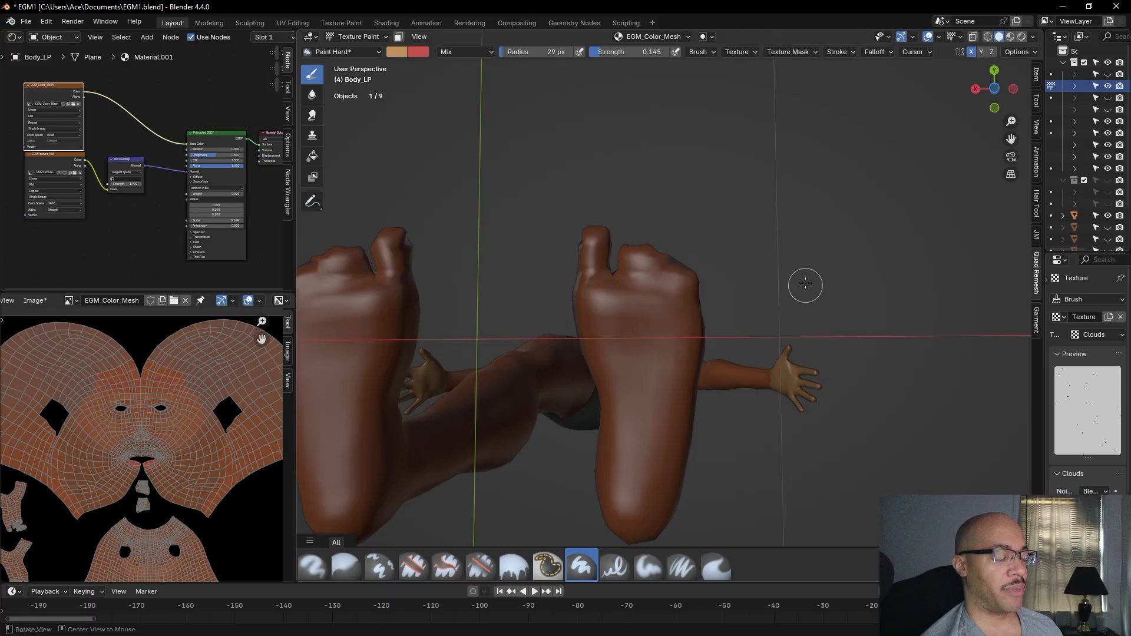
pyautogui.scroll(1, 801, 274)
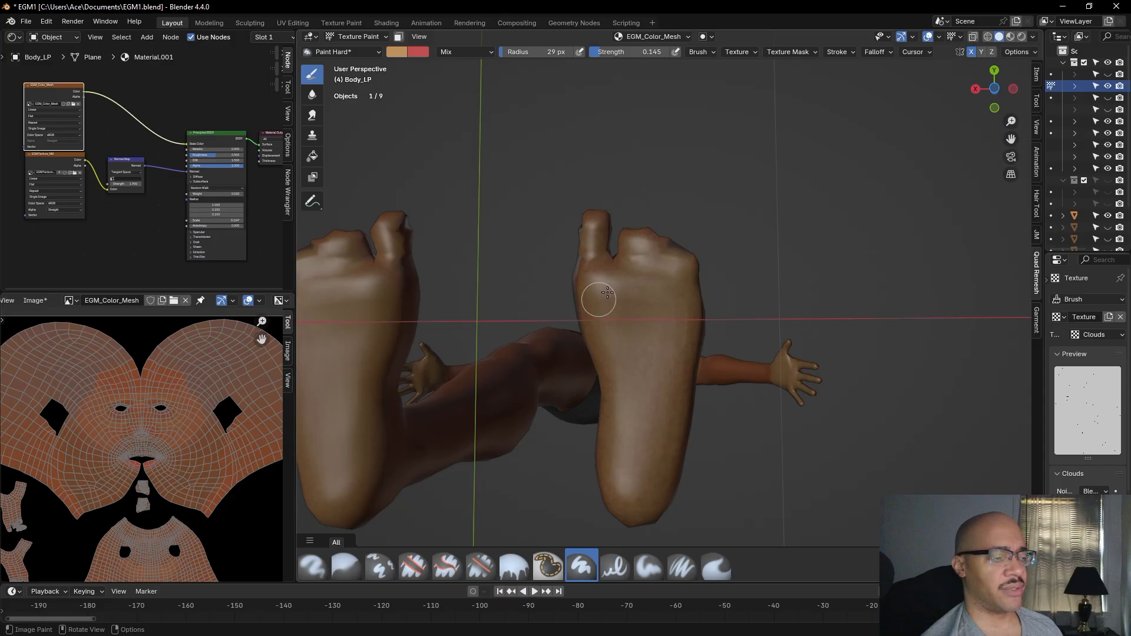
# Switch to Rendered shading and examine the painted palm and fingers up close
pyautogui.scroll(-2, 679, 221)
pyautogui.scroll(-2, 724, 182)
pyautogui.moveTo(724, 171); pyautogui.dragTo(807, 294, button='middle')
pyautogui.click(1023, 36)
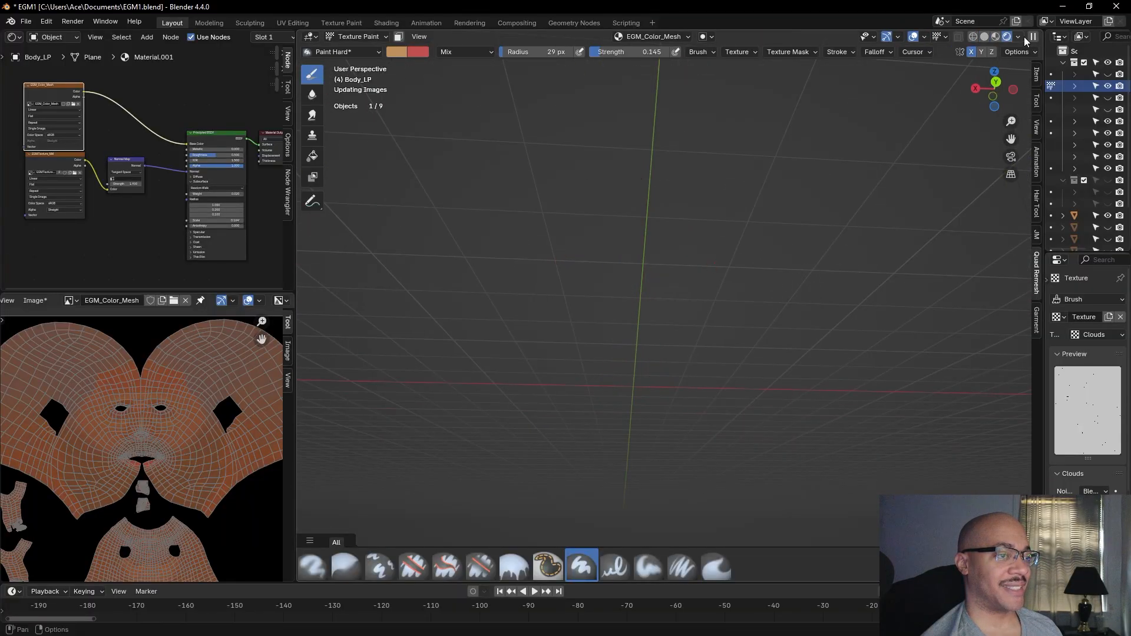
pyautogui.moveTo(801, 341)
pyautogui.mouseDown(button='middle')
pyautogui.moveTo(774, 390)
pyautogui.moveTo(847, 350)
pyautogui.moveTo(937, 260)
pyautogui.moveTo(760, 268)
pyautogui.moveTo(715, 363)
pyautogui.moveTo(644, 363)
pyautogui.moveTo(766, 458)
pyautogui.moveTo(818, 462)
pyautogui.moveTo(813, 410)
pyautogui.moveTo(813, 457)
pyautogui.moveTo(833, 336)
pyautogui.mouseUp(button='middle')
pyautogui.scroll(5, 660, 343)
pyautogui.scroll(8, 849, 341)
pyautogui.scroll(-4, 760, 268)
pyautogui.scroll(3, 714, 364)
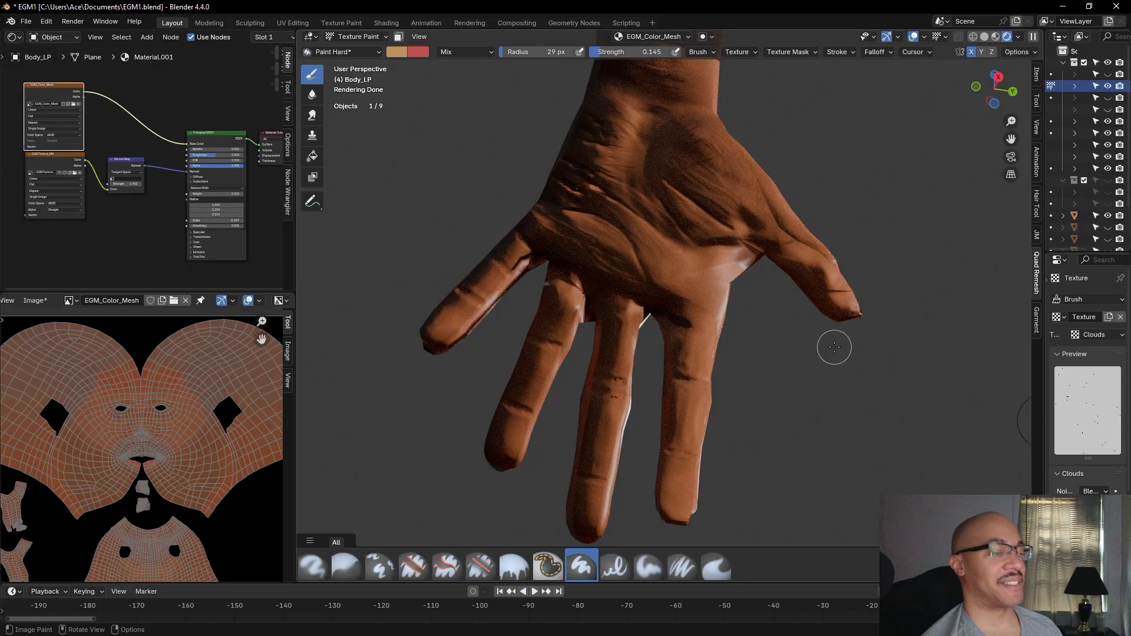
pyautogui.moveTo(835, 399)
pyautogui.keyDown('shift'); pyautogui.mouseDown(button='middle')
pyautogui.moveTo(836, 376)
pyautogui.moveTo(811, 415)
pyautogui.moveTo(822, 389)
pyautogui.moveTo(731, 393)
pyautogui.moveTo(850, 329)
pyautogui.mouseUp(button='middle'); pyautogui.keyUp('shift')
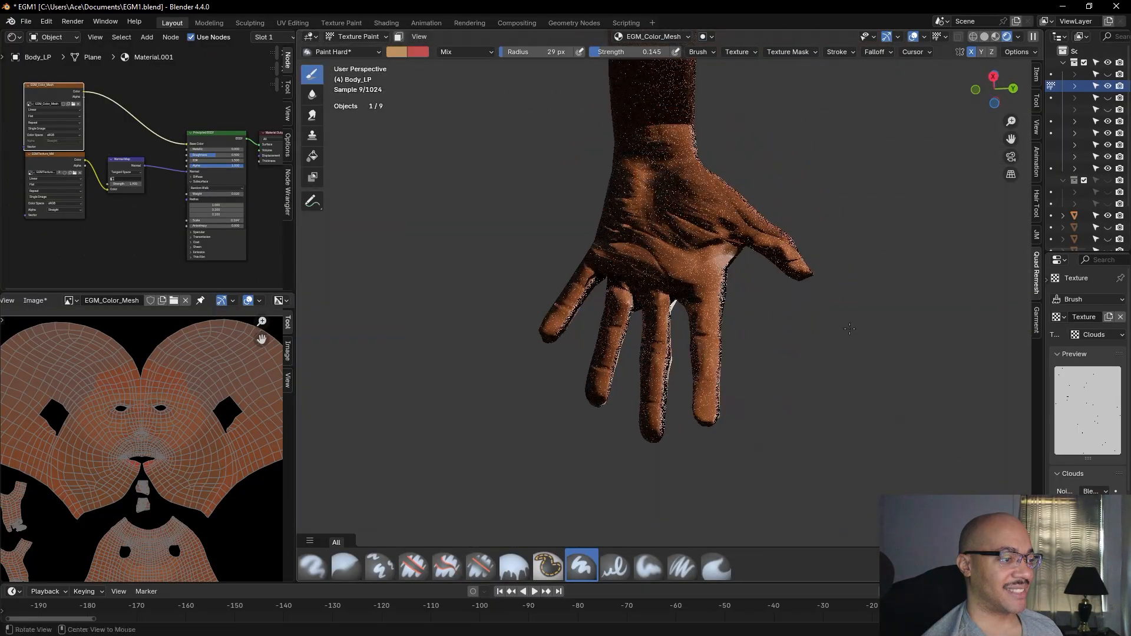
# Examine the opposite hand, wrist and forearm in the rendered view
pyautogui.scroll(-14, 850, 337)
pyautogui.keyDown('alt'); pyautogui.moveTo(868, 328); pyautogui.dragTo(702, 460); pyautogui.keyUp('alt')
pyautogui.scroll(4, 641, 422)
pyautogui.scroll(3, 645, 424)
pyautogui.moveTo(650, 428); pyautogui.dragTo(582, 497, button='middle')
pyautogui.scroll(3, 793, 396)
pyautogui.moveTo(799, 436); pyautogui.dragTo(781, 414, button='middle')
pyautogui.keyDown('shift'); pyautogui.moveTo(801, 354); pyautogui.dragTo(658, 248, button='middle'); pyautogui.keyUp('shift')
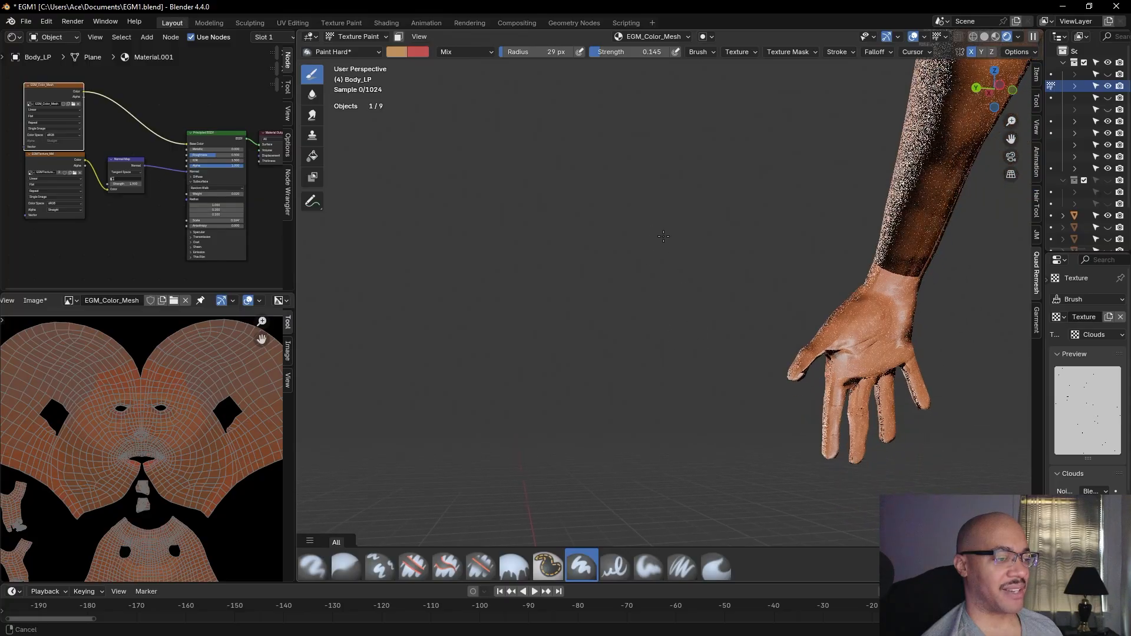
pyautogui.keyDown('shift'); pyautogui.moveTo(743, 367); pyautogui.dragTo(705, 316, button='middle'); pyautogui.keyUp('shift')
# Check the Rendered shading settings and narrow the 3D viewport to widen the Outliner and Properties editors
pyautogui.click(1019, 35)
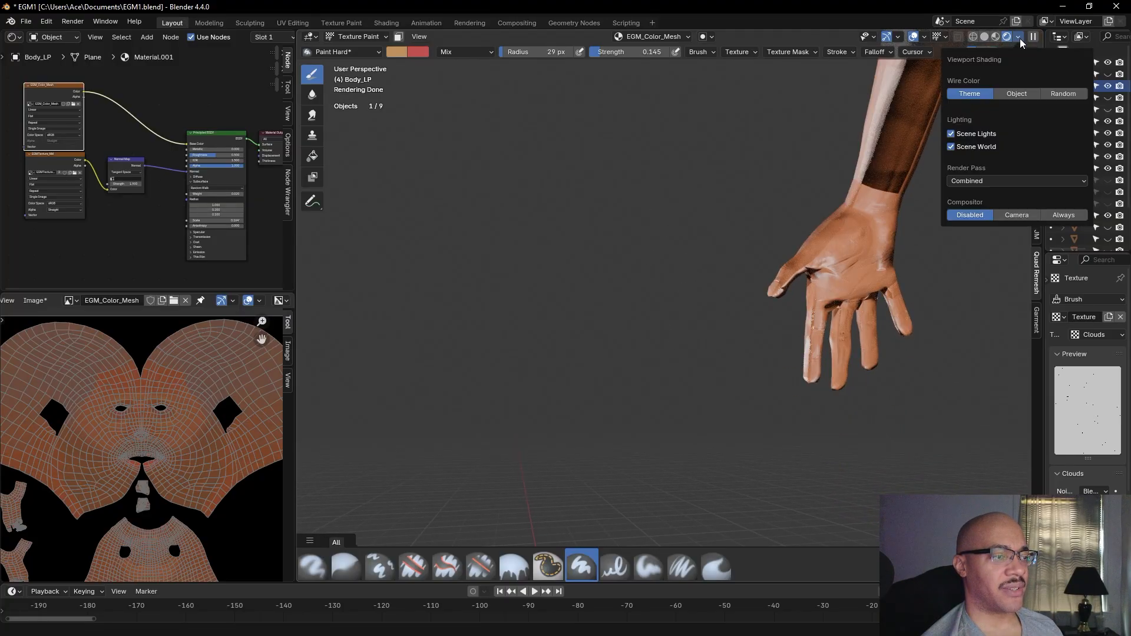
pyautogui.click(1019, 38)
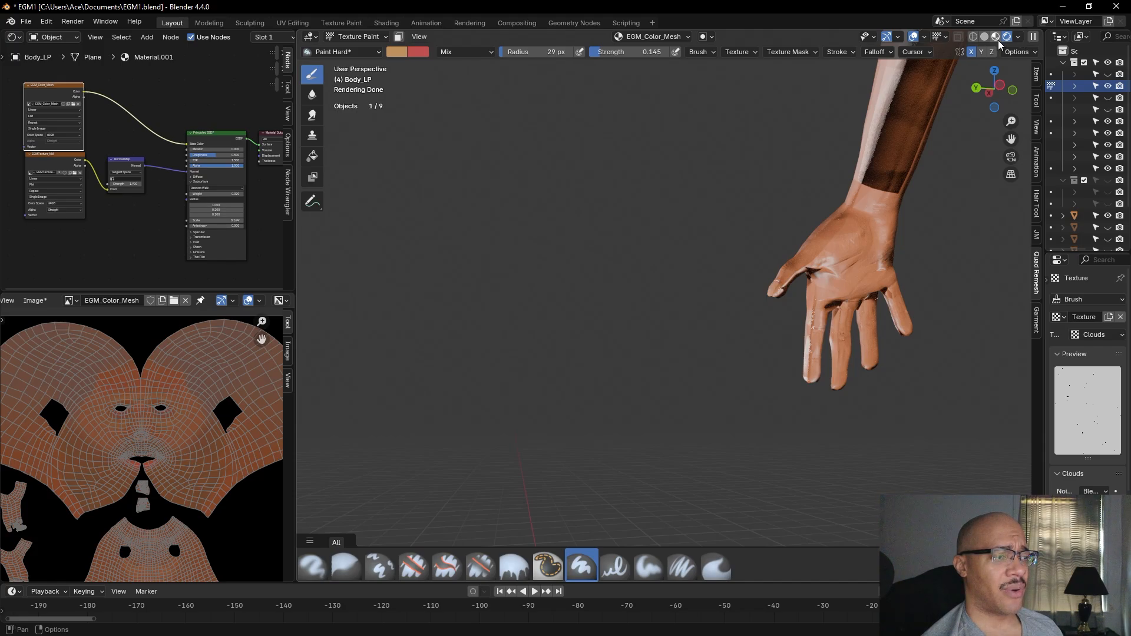
pyautogui.click(1032, 53)
pyautogui.click(1032, 54)
pyautogui.moveTo(1039, 493); pyautogui.dragTo(979, 438)
pyautogui.moveTo(871, 404)
pyautogui.mouseDown(button='middle')
pyautogui.moveTo(870, 419)
pyautogui.moveTo(724, 194)
pyautogui.mouseUp(button='middle')
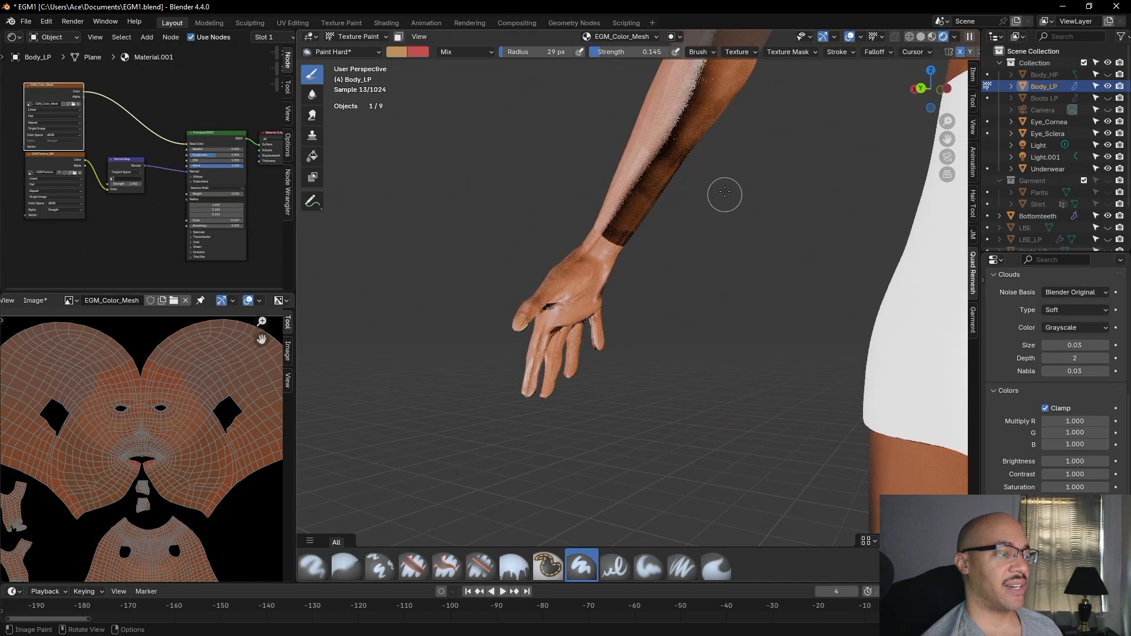
# Set the Roughness of the skin material's Principled BSDF node to 0.000
pyautogui.scroll(5, 171, 188)
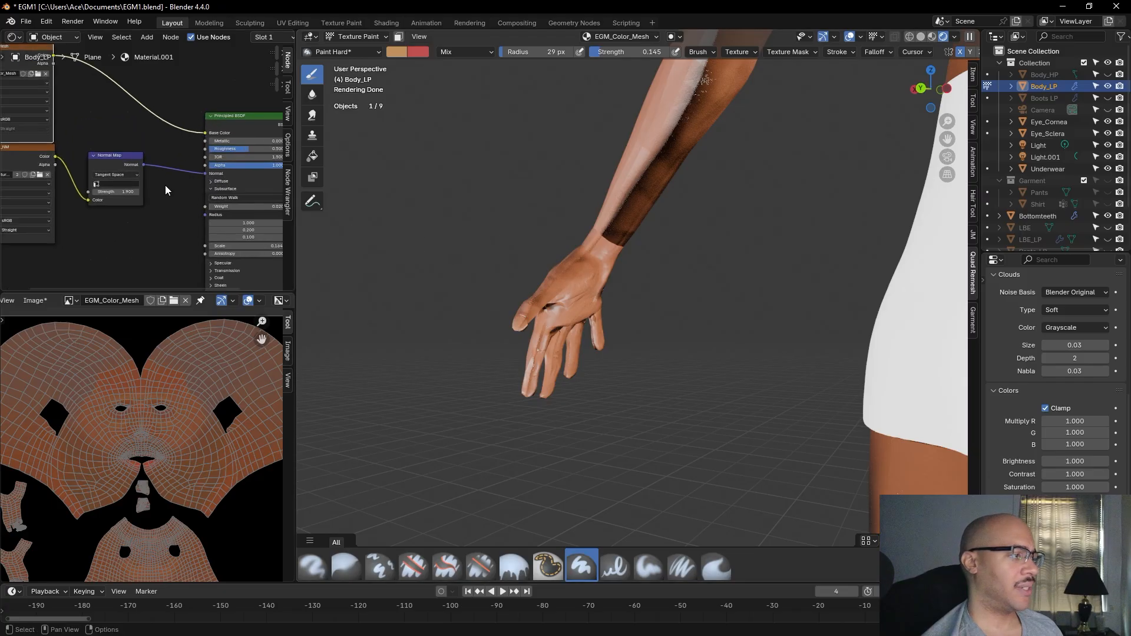
pyautogui.scroll(1, 187, 206)
pyautogui.moveTo(167, 288); pyautogui.dragTo(235, 288)
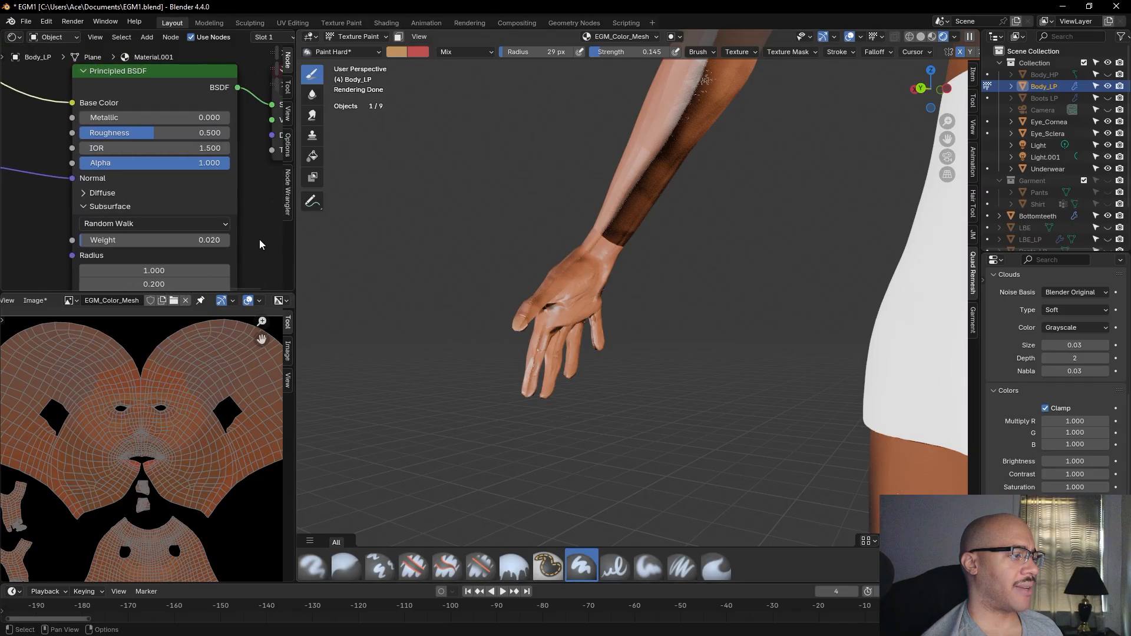
pyautogui.scroll(-2, 260, 240)
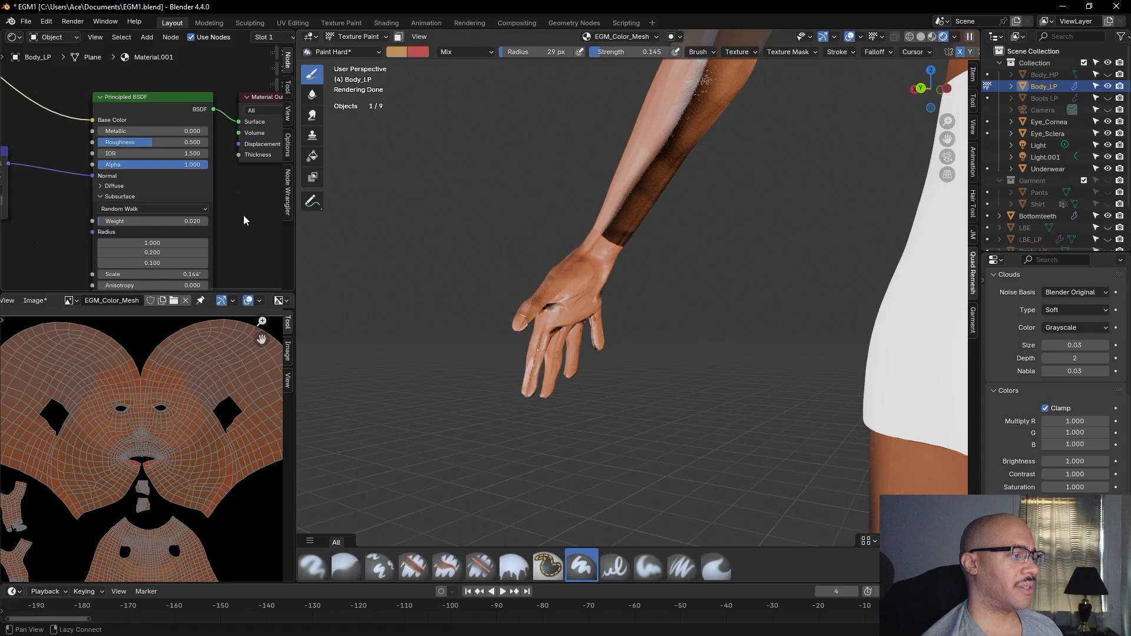
pyautogui.scroll(-1, 238, 230)
pyautogui.moveTo(234, 239)
pyautogui.keyDown('alt'); pyautogui.mouseDown()
pyautogui.moveTo(222, 148)
pyautogui.moveTo(246, 242)
pyautogui.mouseUp(); pyautogui.keyUp('alt')
pyautogui.scroll(3, 211, 169)
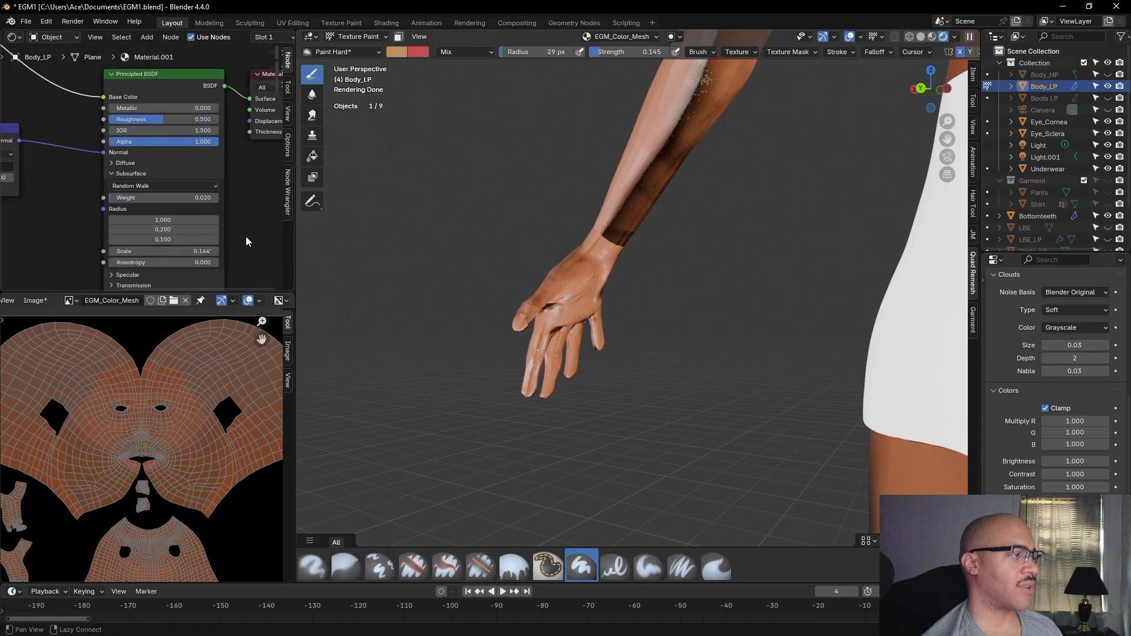
pyautogui.scroll(2, 177, 162)
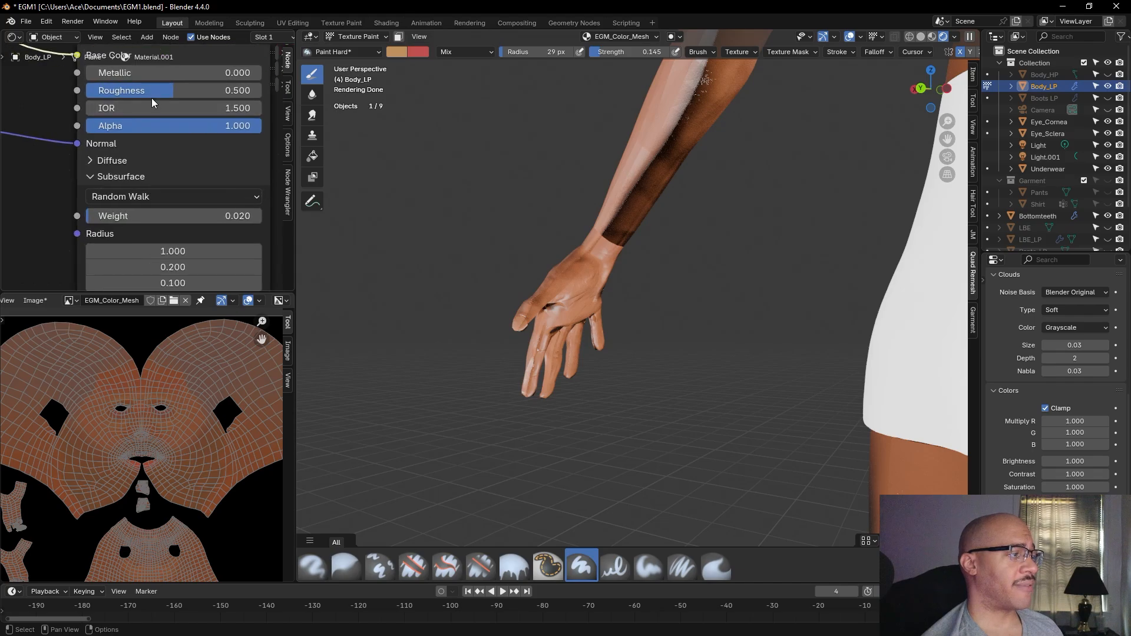
pyautogui.moveTo(166, 90); pyautogui.dragTo(86, 90)
# Examine the render of the body, face and shoulders for the effect of the roughness change
pyautogui.moveTo(560, 181); pyautogui.dragTo(686, 349, button='middle')
pyautogui.moveTo(743, 425); pyautogui.dragTo(741, 422, button='middle')
pyautogui.moveTo(854, 331); pyautogui.dragTo(670, 324, button='middle')
pyautogui.scroll(4, 763, 311)
pyautogui.scroll(-4, 676, 326)
pyautogui.scroll(-3, 676, 326)
pyautogui.keyDown('shift'); pyautogui.moveTo(779, 60); pyautogui.dragTo(788, 86, button='middle'); pyautogui.keyUp('shift')
pyautogui.scroll(5, 818, 167)
pyautogui.keyDown('shift'); pyautogui.moveTo(683, 154); pyautogui.dragTo(508, 341, button='middle'); pyautogui.keyUp('shift')
pyautogui.scroll(5, 524, 271)
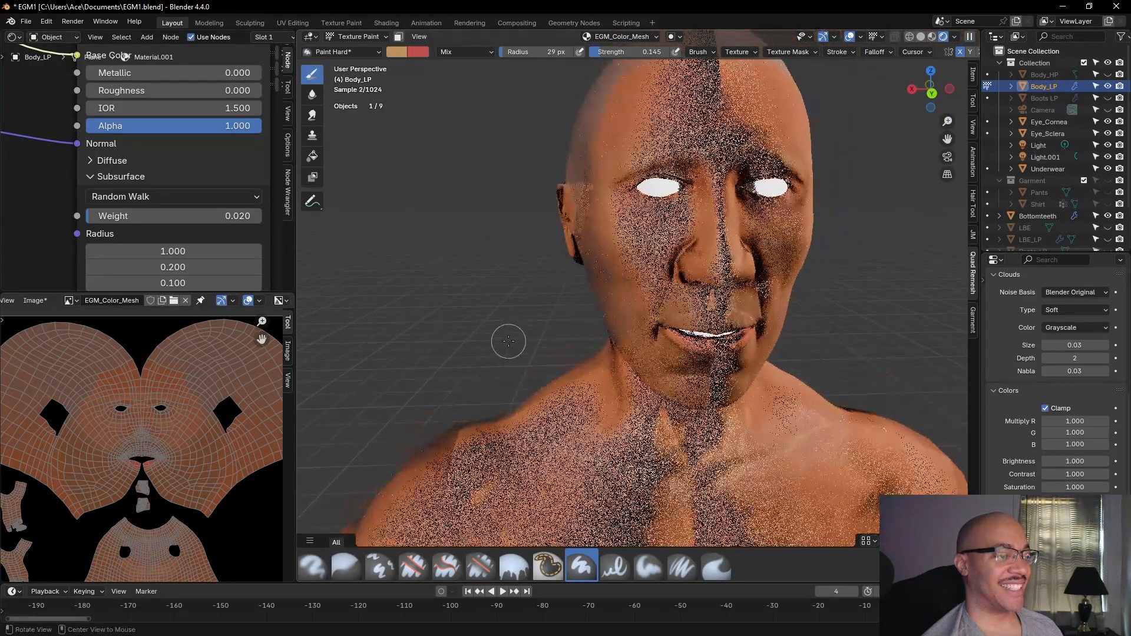
# Set the Principled BSDF Roughness to 1.000 and view the rendered head from another angle
pyautogui.scroll(-1, 179, 186)
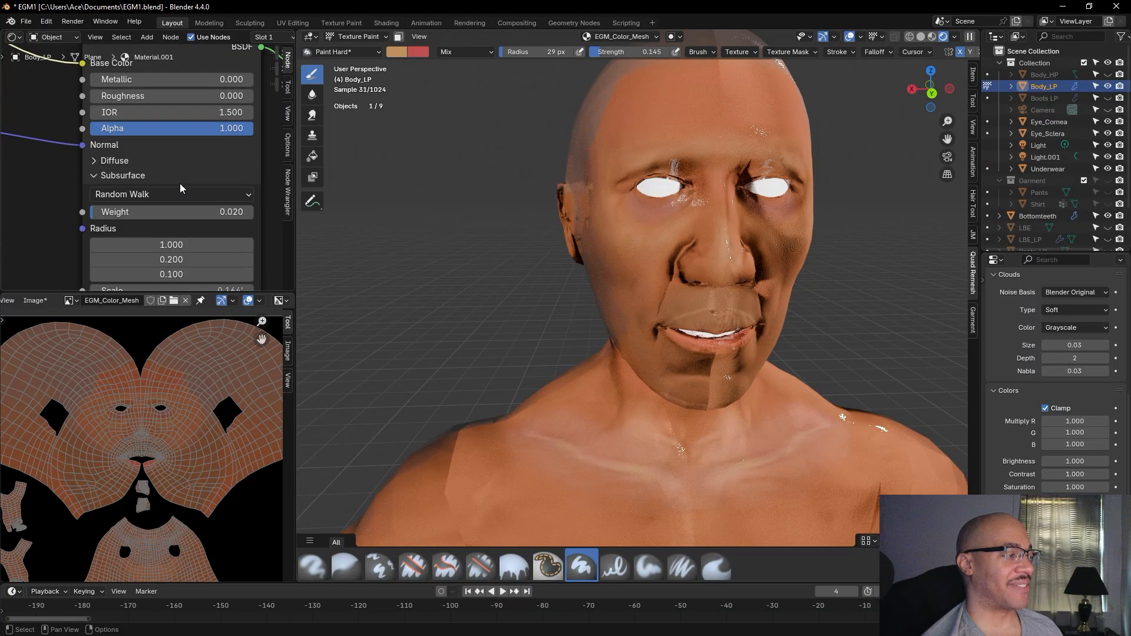
pyautogui.moveTo(171, 95); pyautogui.dragTo(236, 96)
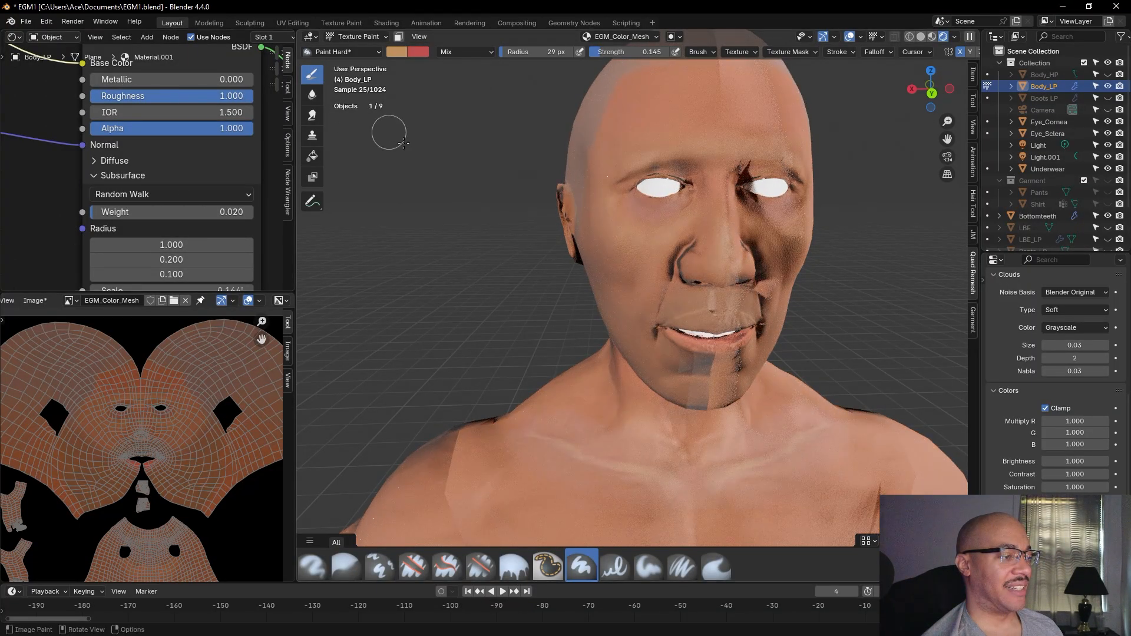
pyautogui.moveTo(467, 245)
pyautogui.mouseDown(button='middle')
pyautogui.moveTo(422, 260)
pyautogui.moveTo(434, 270)
pyautogui.moveTo(514, 257)
pyautogui.moveTo(609, 304)
pyautogui.moveTo(471, 287)
pyautogui.mouseUp(button='middle')
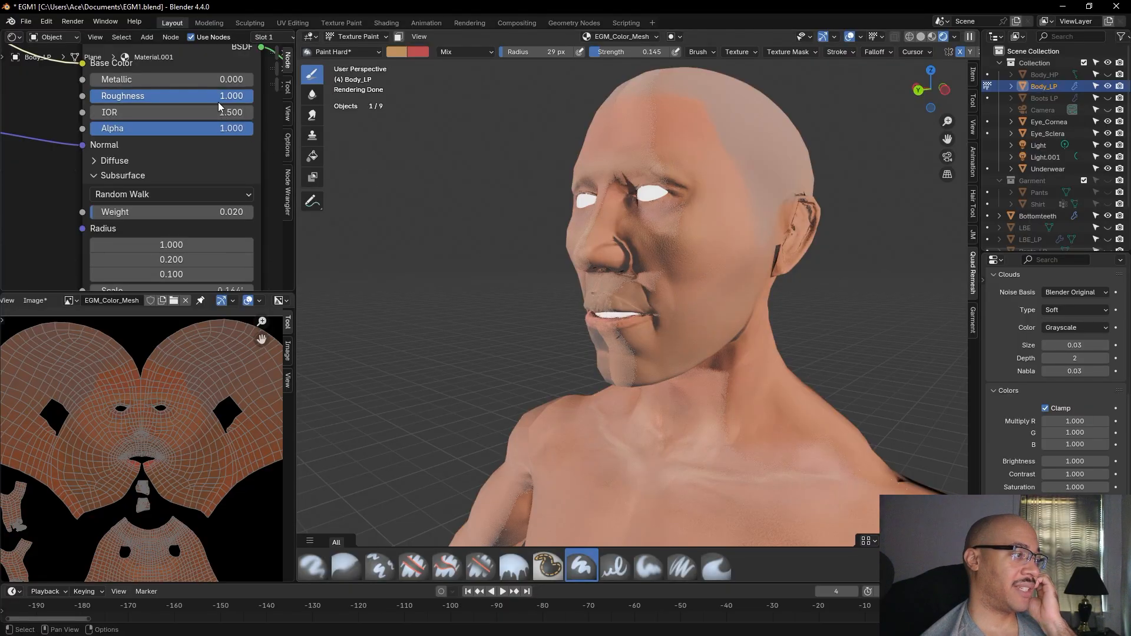
# Set the Principled BSDF Roughness to 0.500 and view both sides of the rendered head
pyautogui.moveTo(247, 95)
pyautogui.mouseDown()
pyautogui.moveTo(124, 95)
pyautogui.moveTo(171, 97)
pyautogui.mouseUp()
pyautogui.scroll(-1, 493, 268)
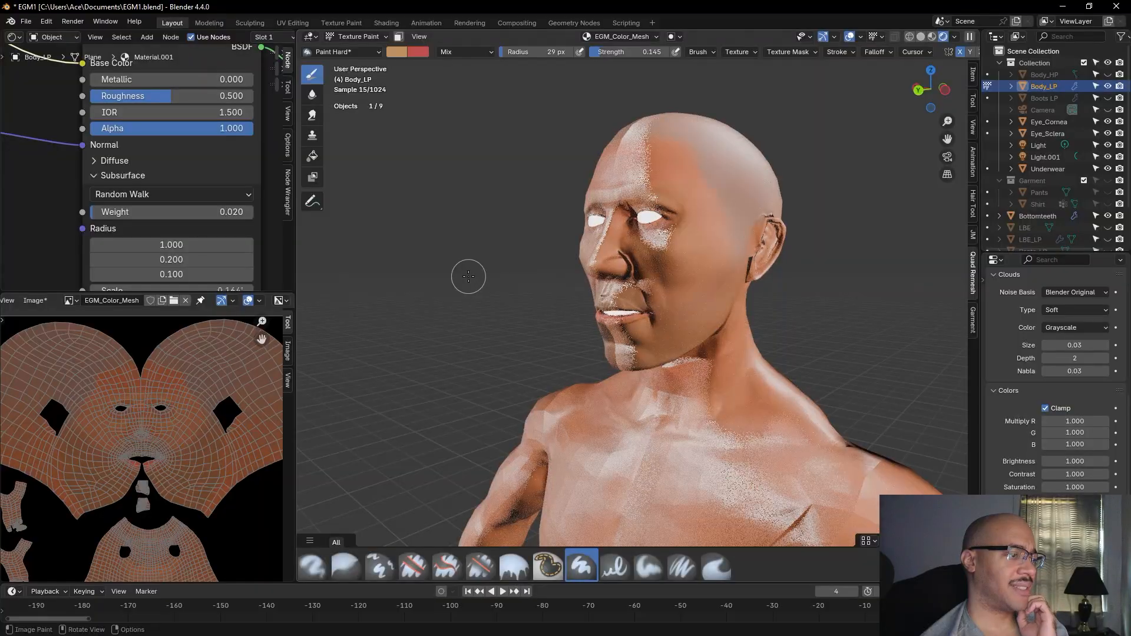
pyautogui.moveTo(469, 276); pyautogui.dragTo(583, 273, button='middle')
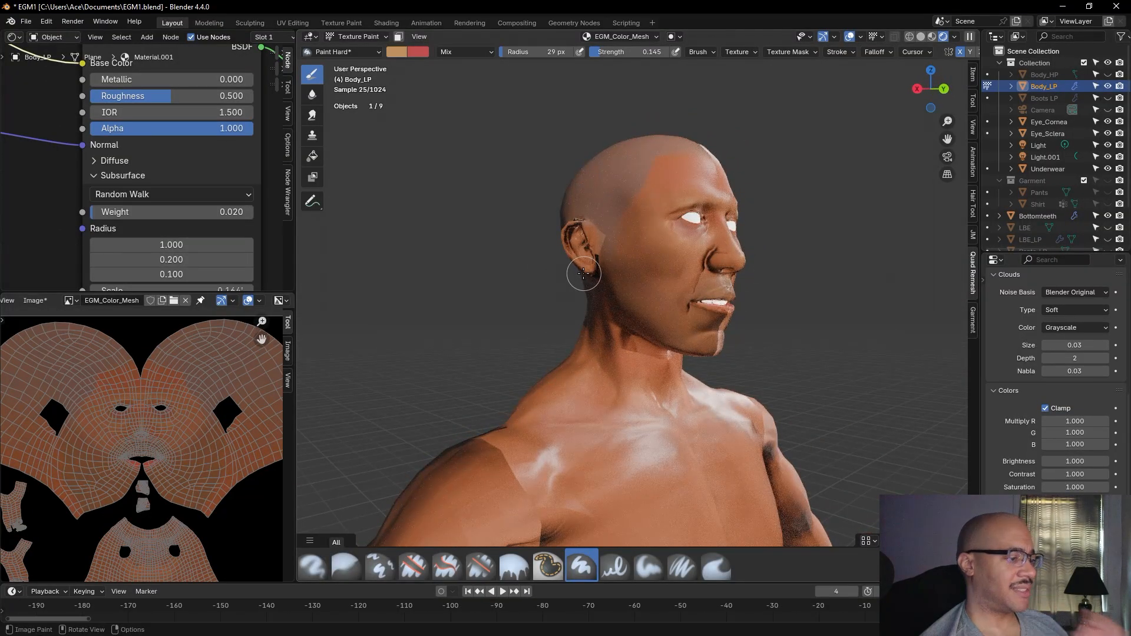
# Examine the rendered skin on the head, torso and lower legs, close up and from a distance
pyautogui.scroll(-5, 552, 294)
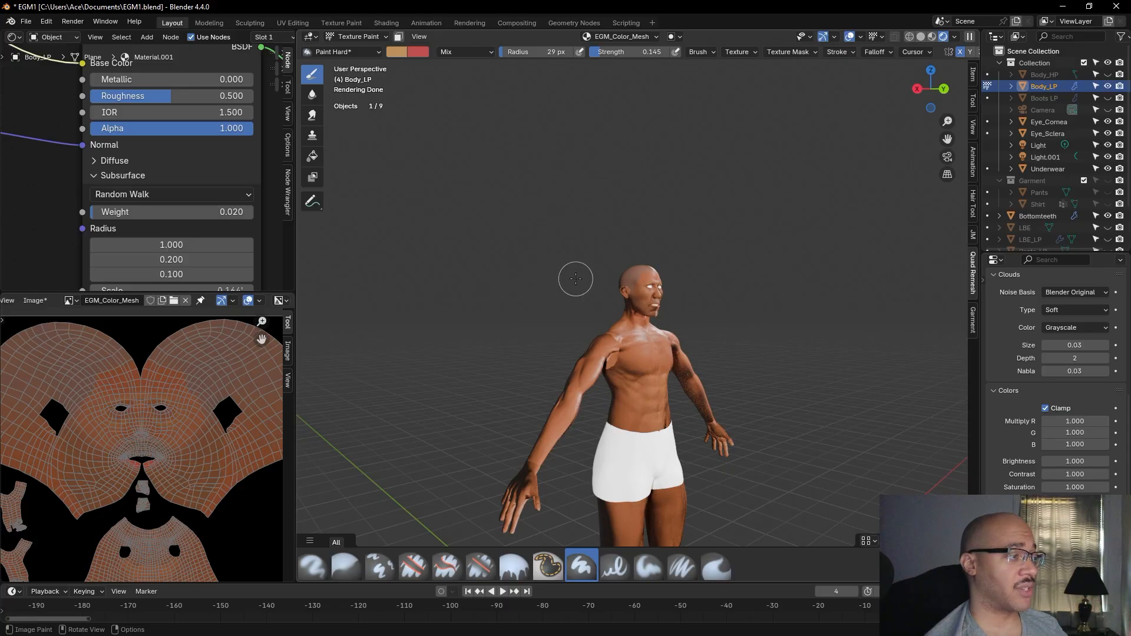
pyautogui.scroll(3, 788, 318)
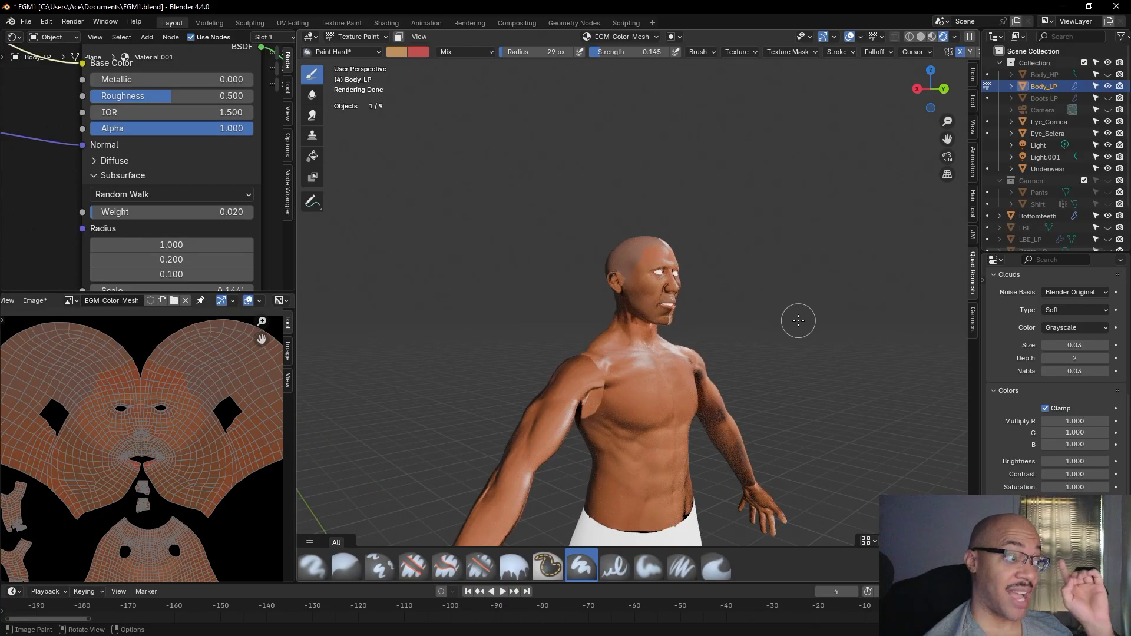
pyautogui.scroll(3, 819, 324)
pyautogui.scroll(2, 819, 323)
pyautogui.moveTo(851, 342); pyautogui.dragTo(826, 357, button='middle')
pyautogui.scroll(-2, 838, 345)
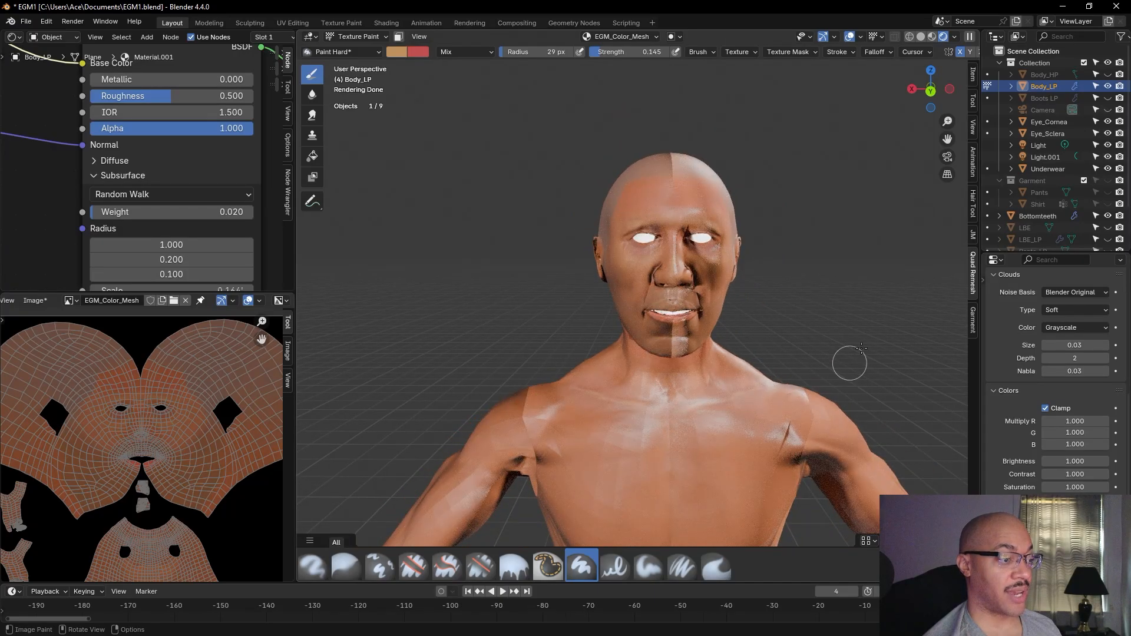
pyautogui.scroll(-5, 850, 213)
pyautogui.moveTo(850, 213); pyautogui.dragTo(778, 262, button='middle')
pyautogui.keyDown('shift'); pyautogui.moveTo(695, 454); pyautogui.dragTo(750, 341, button='middle'); pyautogui.keyUp('shift')
pyautogui.scroll(5, 813, 356)
pyautogui.moveTo(815, 356); pyautogui.dragTo(866, 370, button='middle')
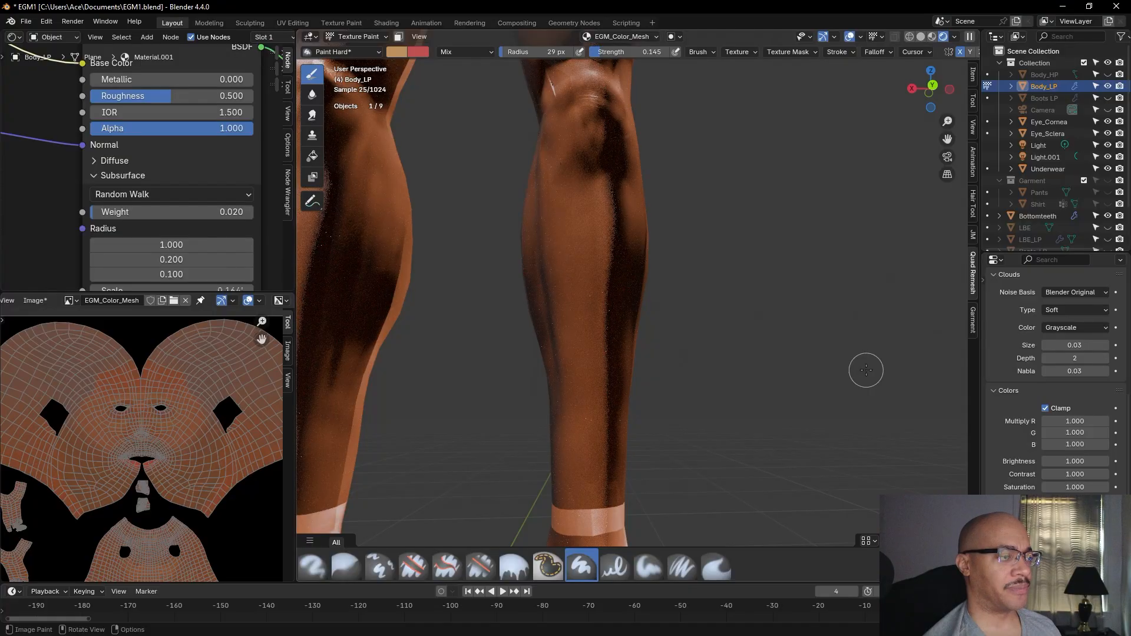
pyautogui.scroll(-6, 828, 359)
pyautogui.moveTo(789, 303)
pyautogui.mouseDown(button='middle')
pyautogui.moveTo(789, 241)
pyautogui.moveTo(781, 301)
pyautogui.mouseUp(button='middle')
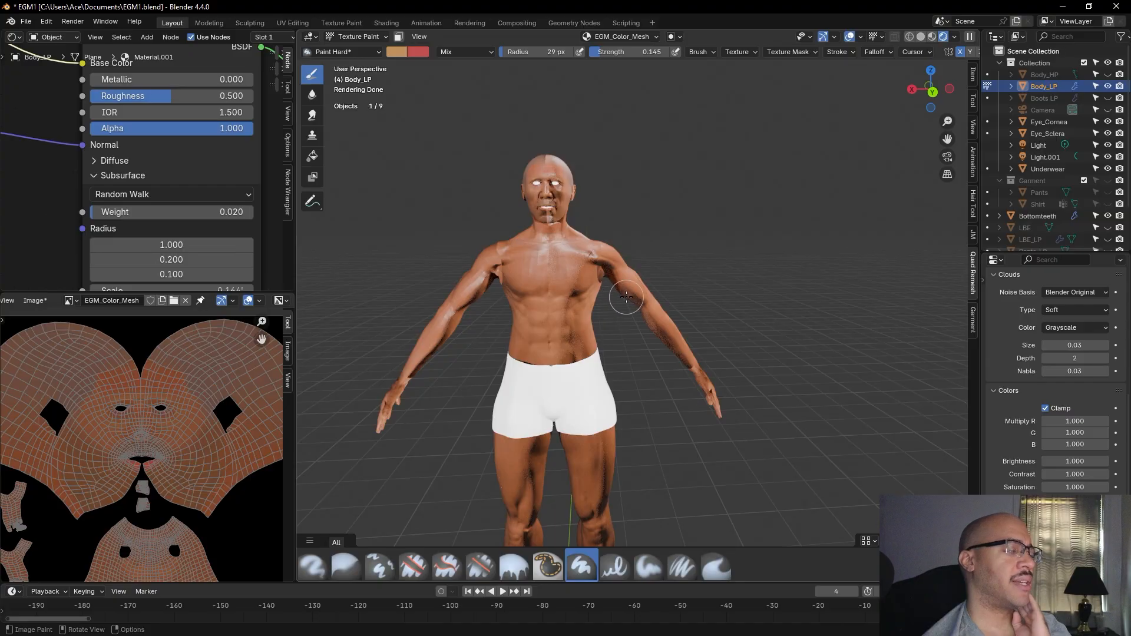
# Examine the rendered skin on the arms, face and chest from the front, ending on the full figure
pyautogui.scroll(3, 734, 266)
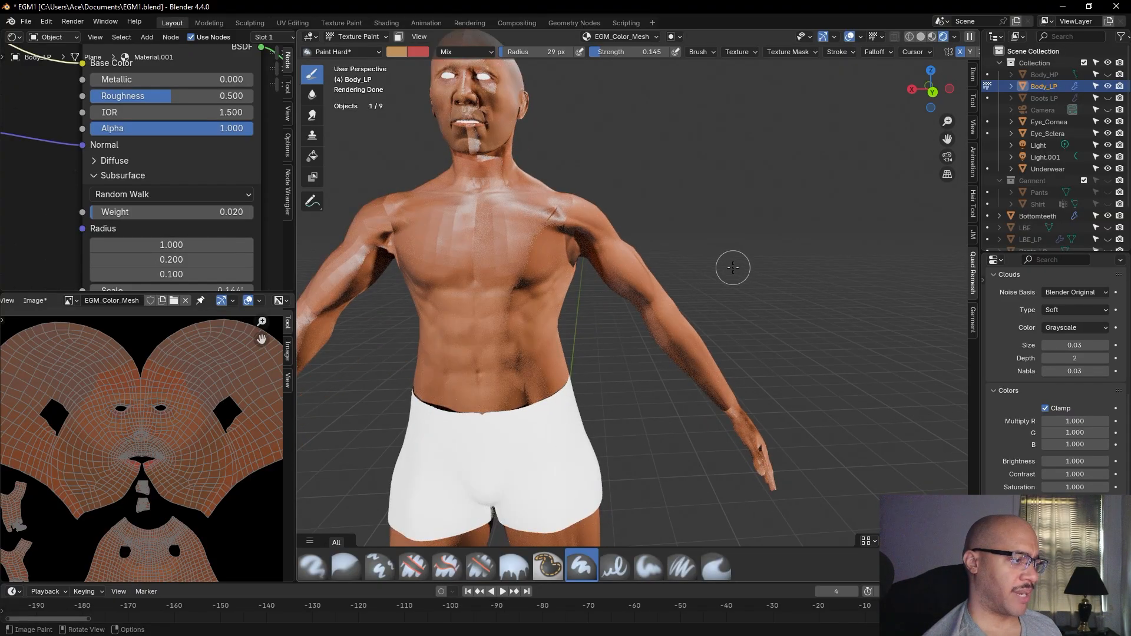
pyautogui.moveTo(732, 268)
pyautogui.mouseDown(button='middle')
pyautogui.moveTo(737, 236)
pyautogui.moveTo(745, 270)
pyautogui.moveTo(739, 263)
pyautogui.mouseUp(button='middle')
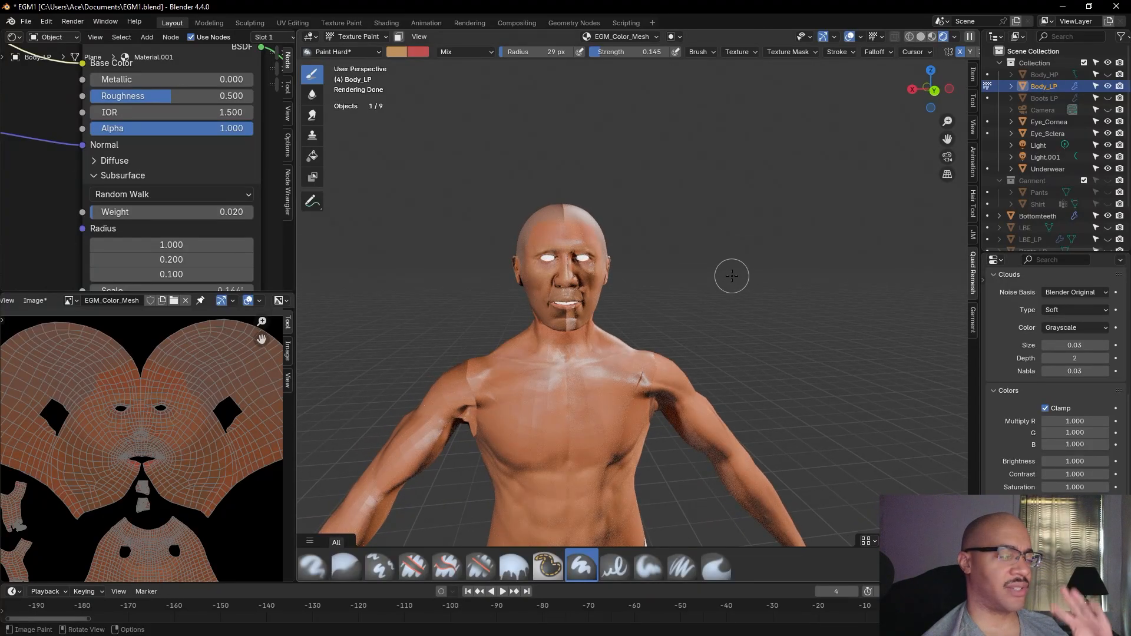
pyautogui.scroll(3, 730, 281)
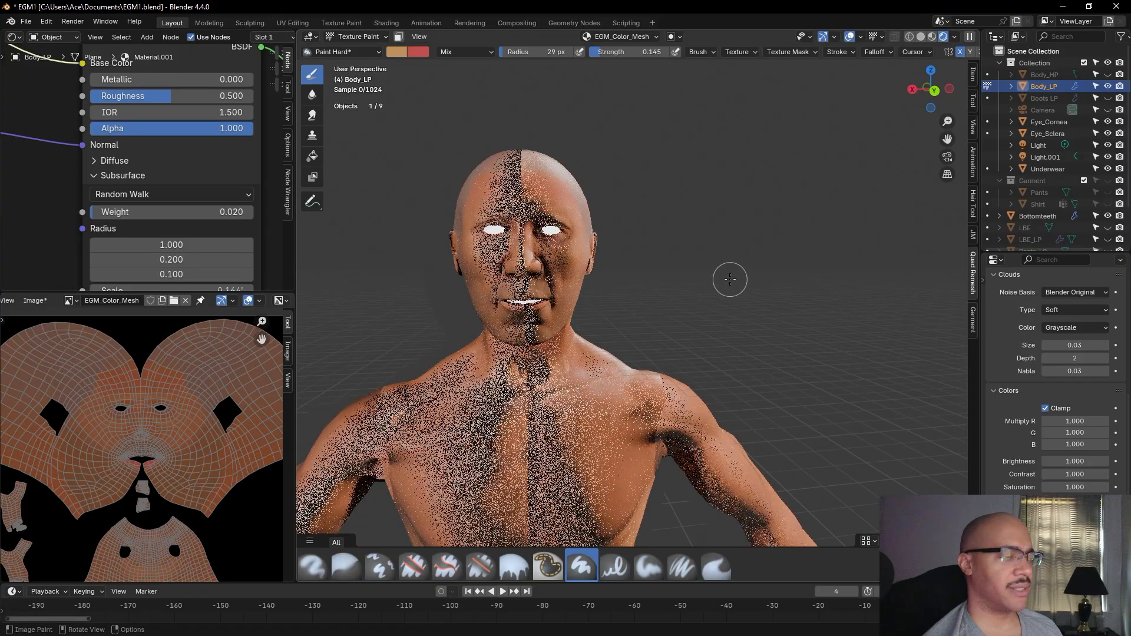
pyautogui.moveTo(709, 284); pyautogui.dragTo(768, 274, button='middle')
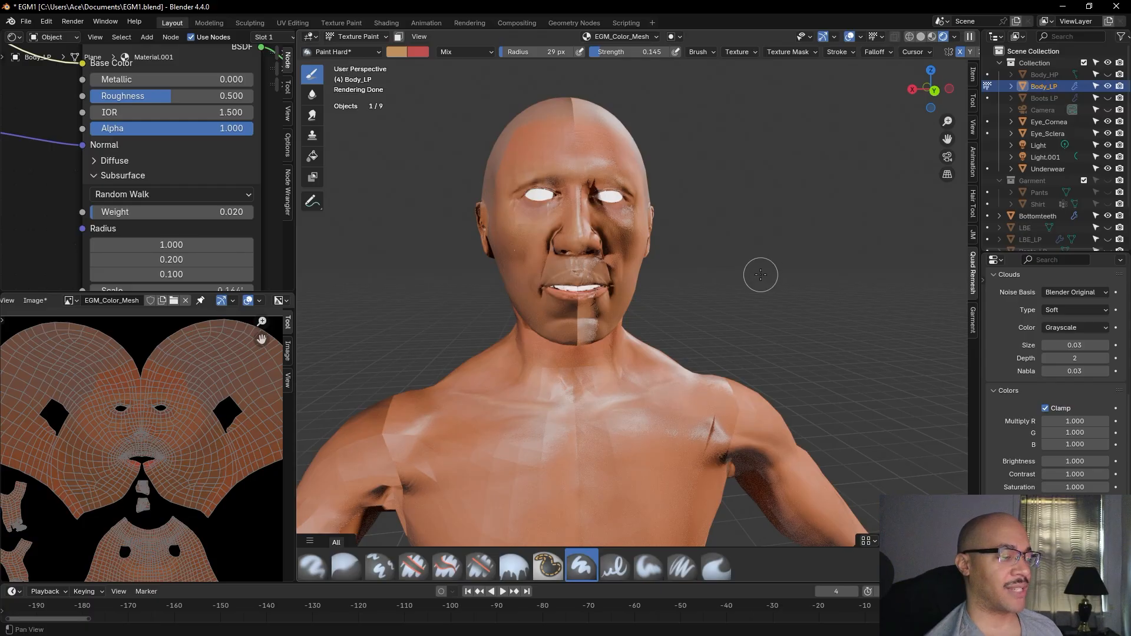
pyautogui.scroll(-5, 752, 260)
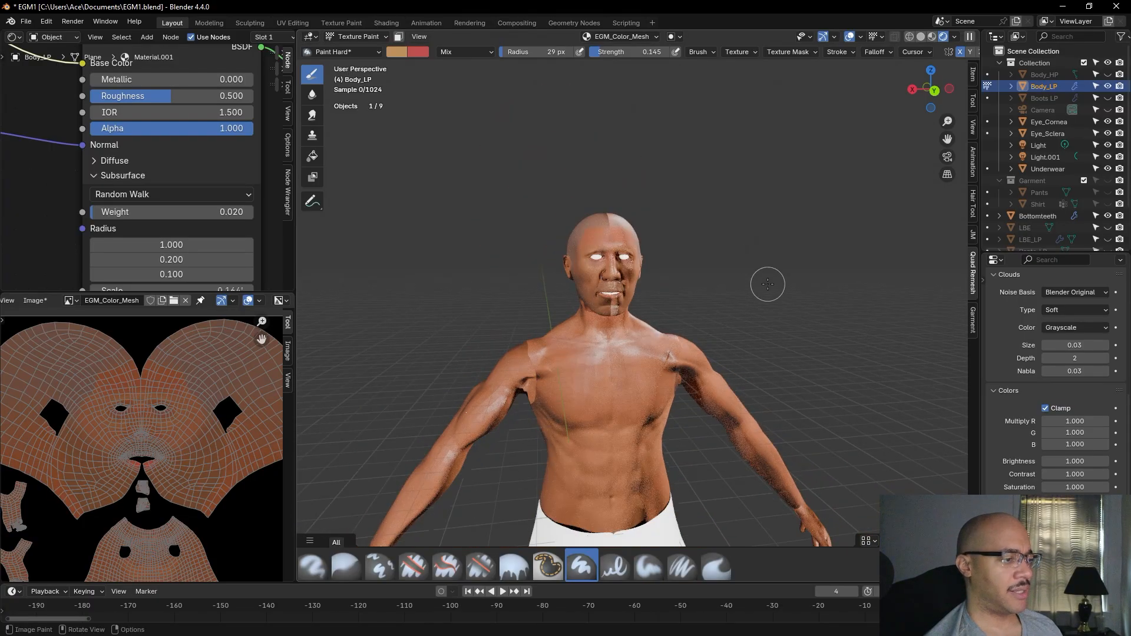
pyautogui.scroll(-3, 766, 282)
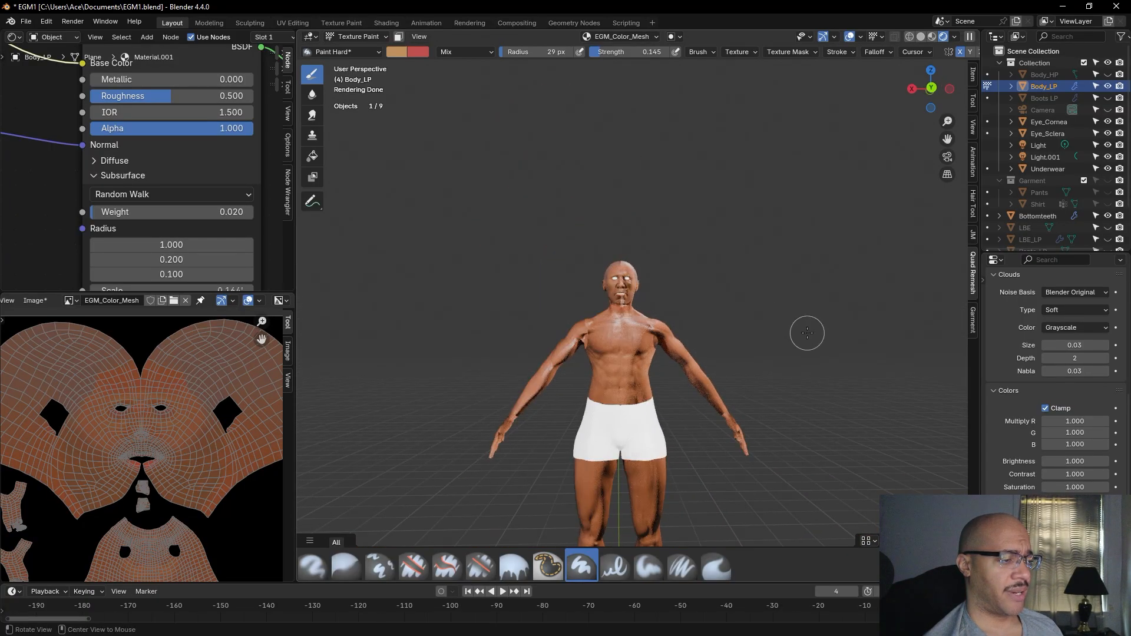
pyautogui.keyDown('shift'); pyautogui.moveTo(807, 333); pyautogui.dragTo(824, 295, button='middle'); pyautogui.keyUp('shift')
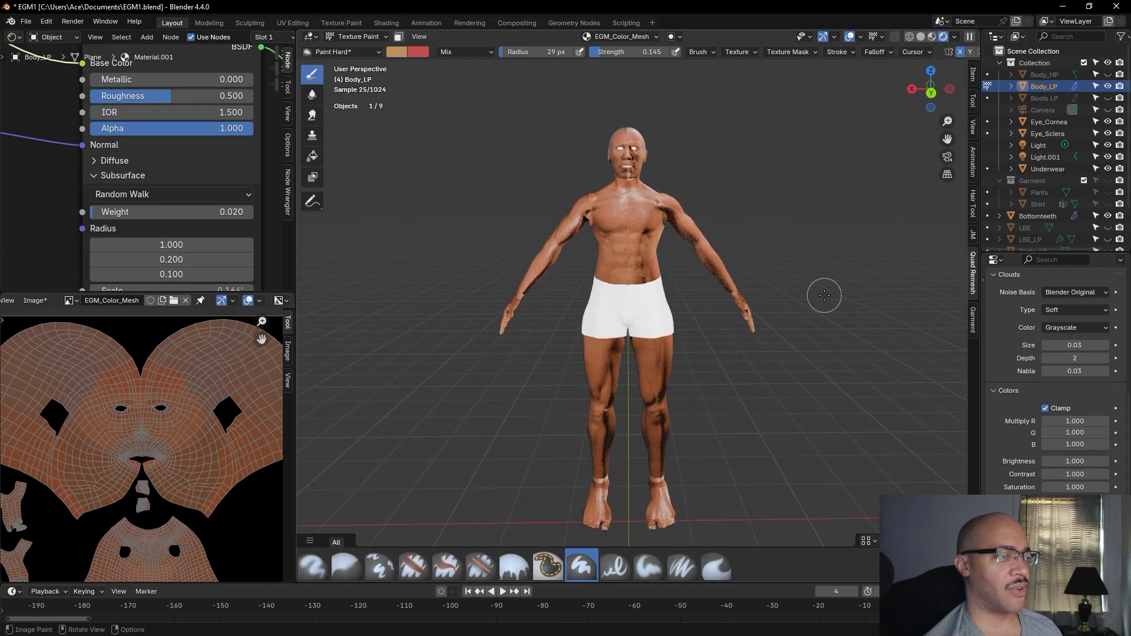
pyautogui.scroll(2, 824, 296)
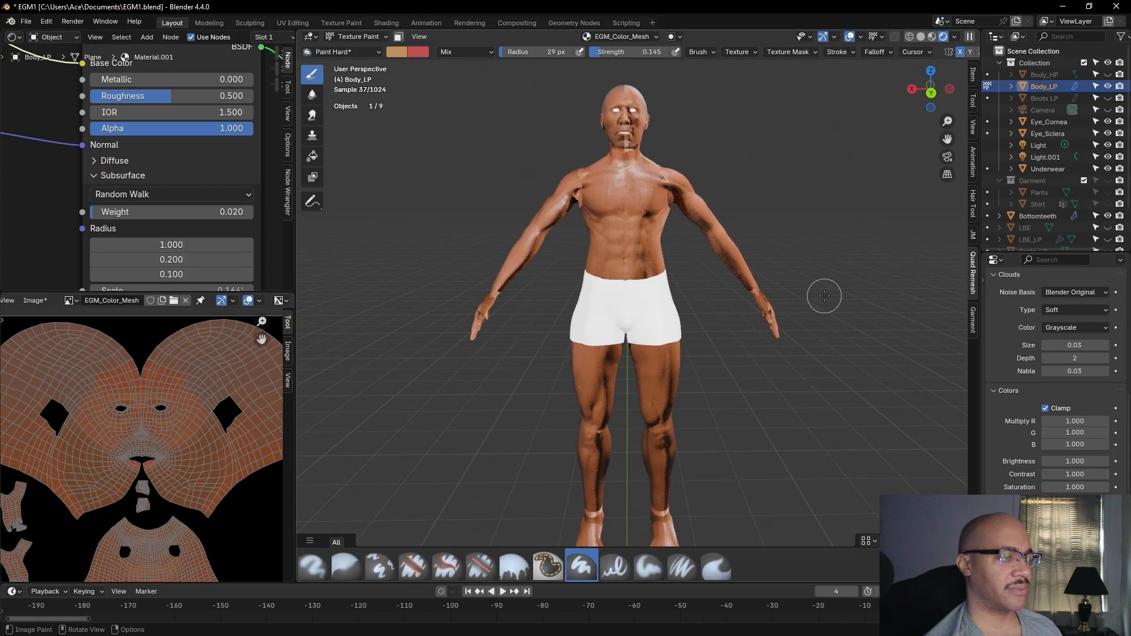
pyautogui.scroll(-2, 824, 295)
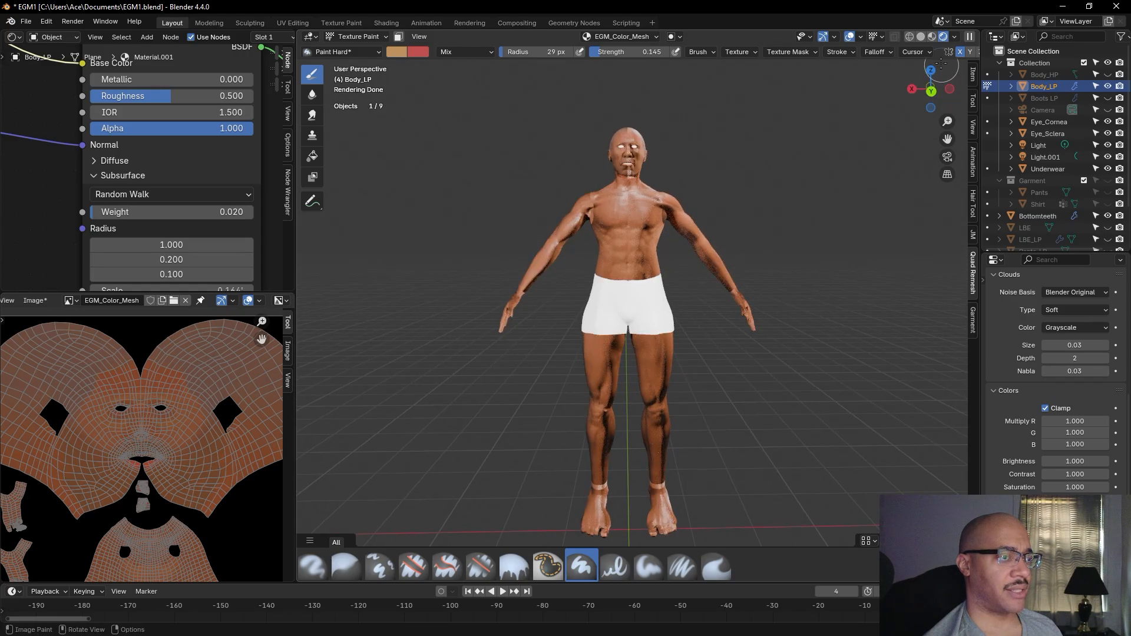
# Switch the viewport to Material Preview shading and inspect the painted soles of Body_LP from below
pyautogui.click(934, 38)
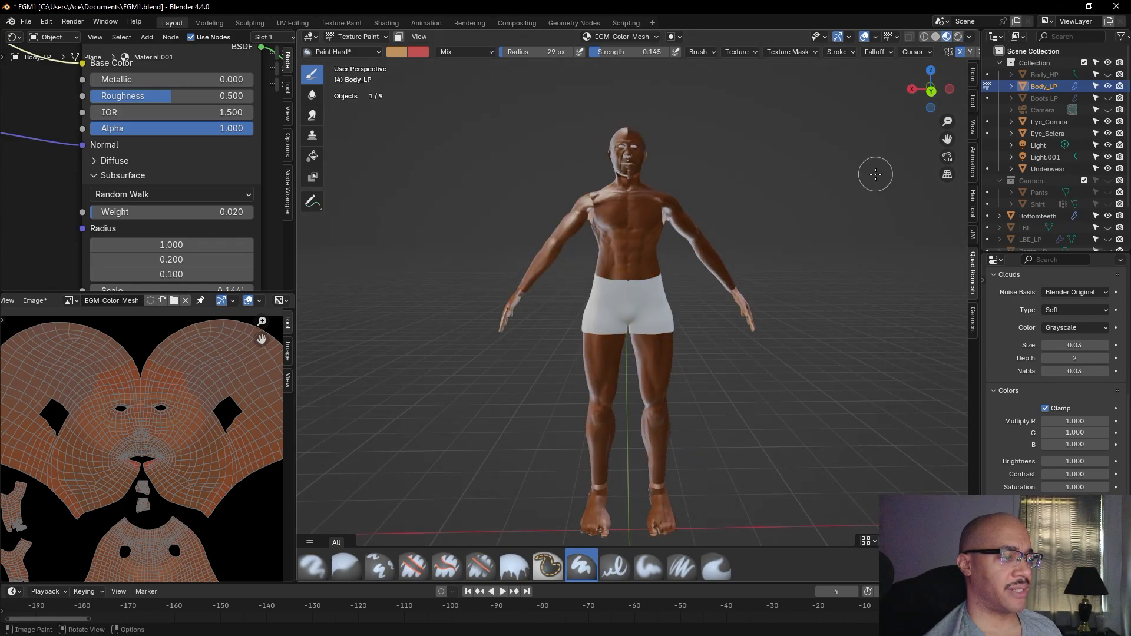
pyautogui.moveTo(864, 256); pyautogui.dragTo(831, 304, button='middle')
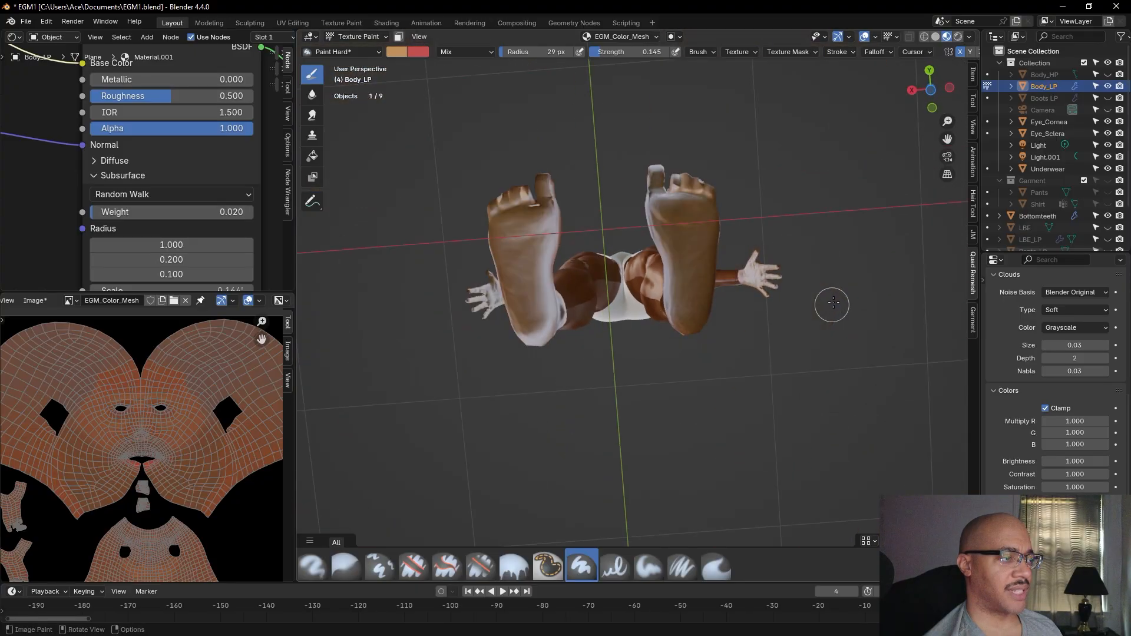
pyautogui.moveTo(854, 205); pyautogui.dragTo(864, 367, button='middle')
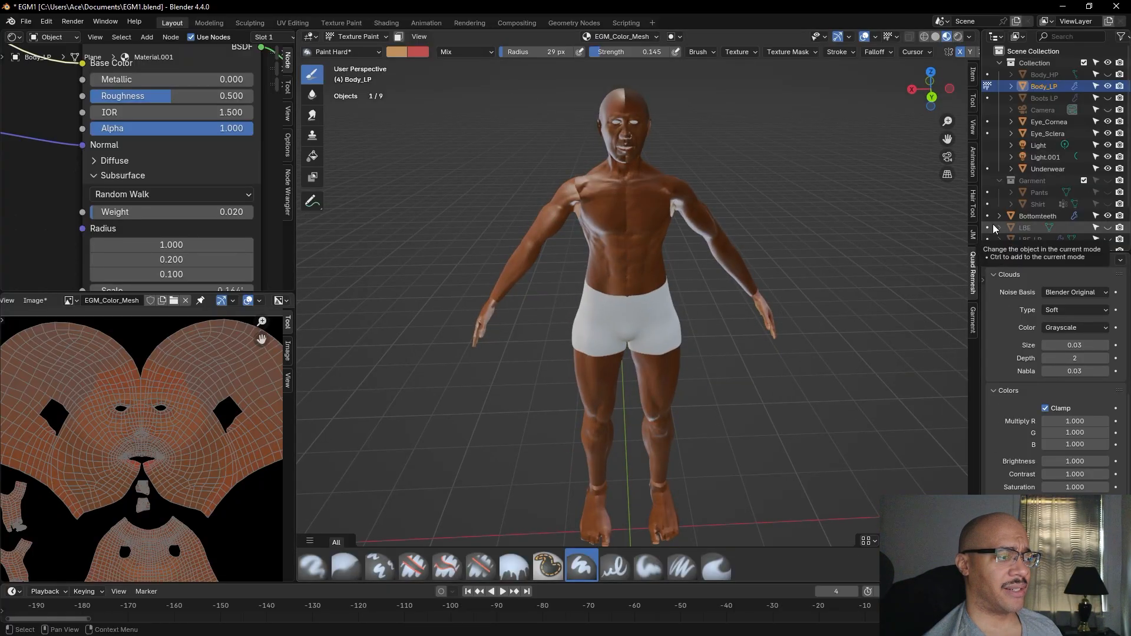
pyautogui.moveTo(843, 412); pyautogui.dragTo(828, 249, button='middle')
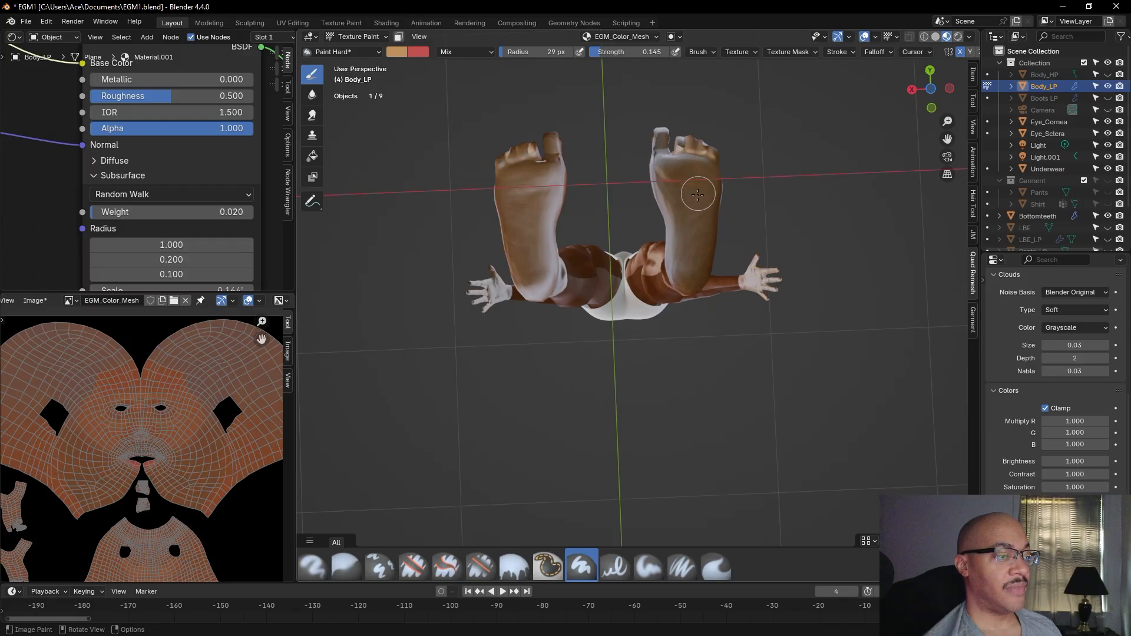
pyautogui.scroll(3, 697, 193)
pyautogui.scroll(5, 644, 135)
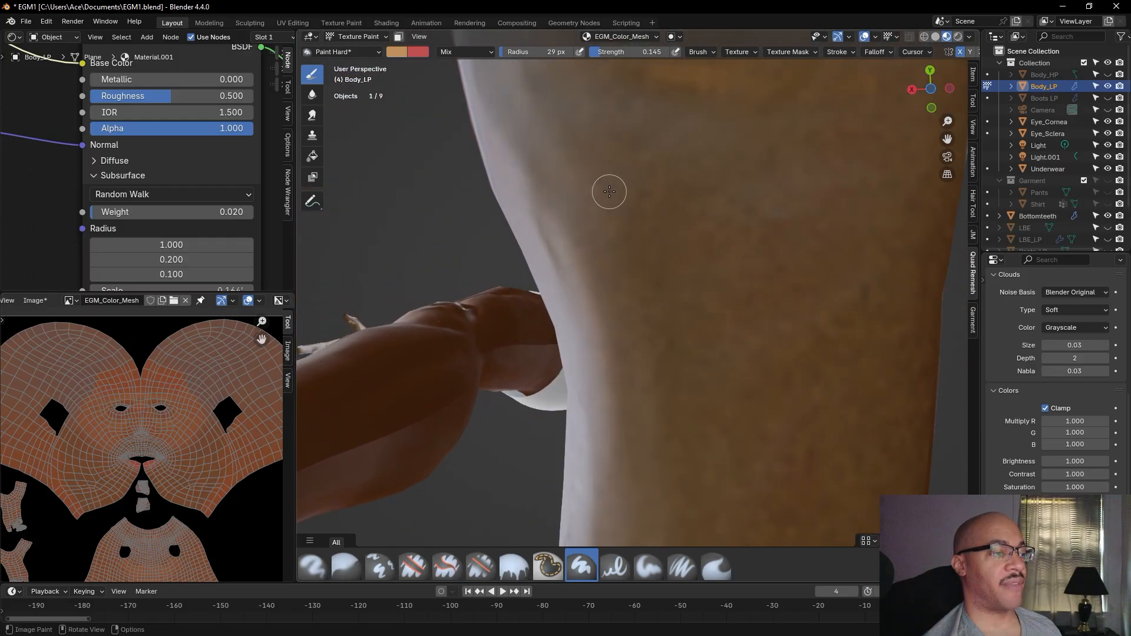
pyautogui.scroll(-8, 609, 191)
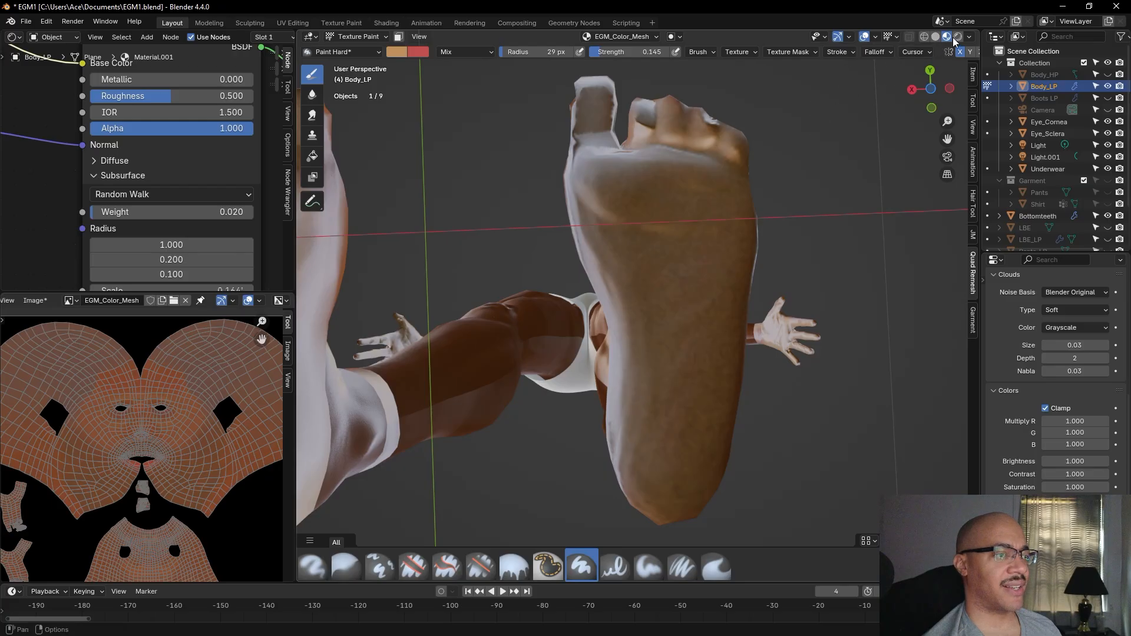
pyautogui.scroll(5, 861, 220)
pyautogui.scroll(-10, 859, 219)
# Inspect the tops of the feet, the ankles and the torso in Material Preview from several angles
pyautogui.moveTo(859, 219); pyautogui.dragTo(855, 421, button='middle')
pyautogui.scroll(5, 785, 439)
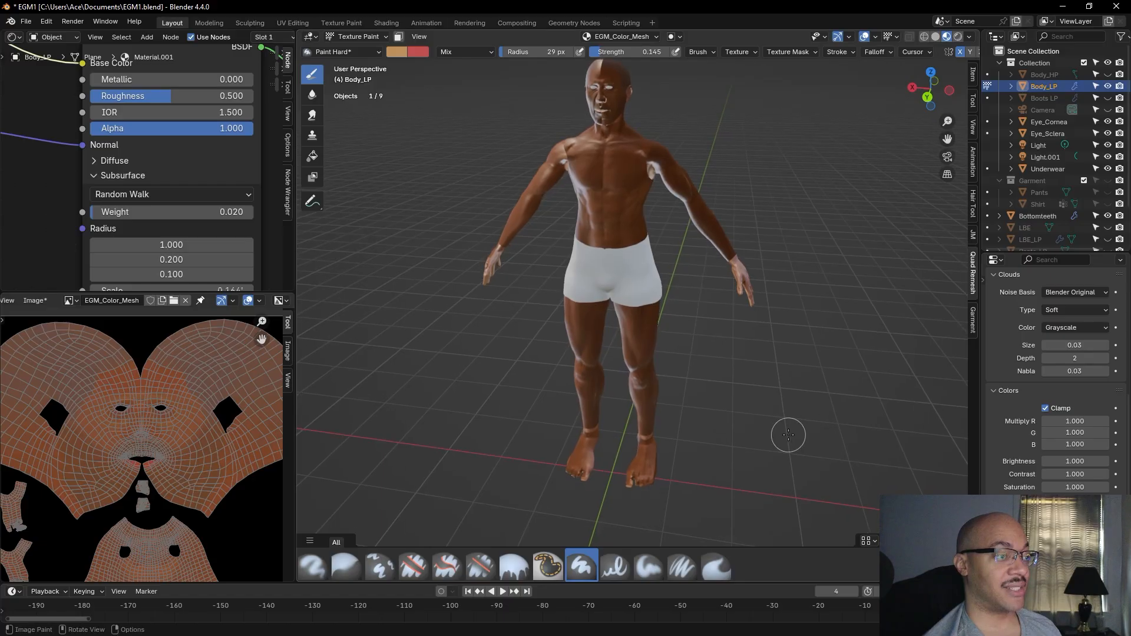
pyautogui.scroll(4, 758, 417)
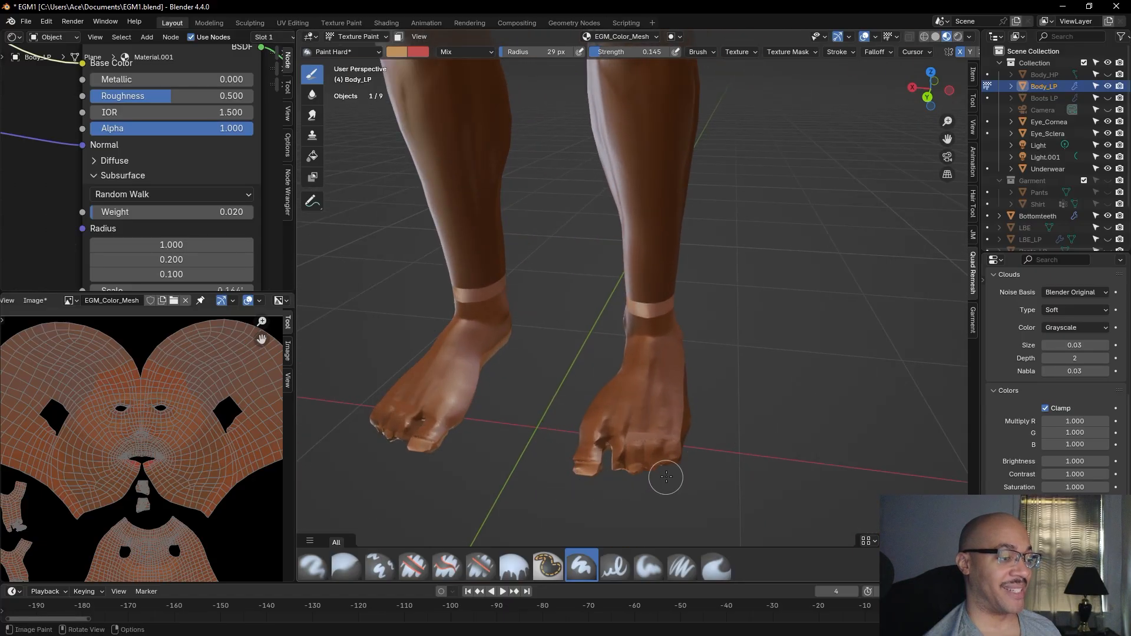
pyautogui.scroll(-7, 767, 417)
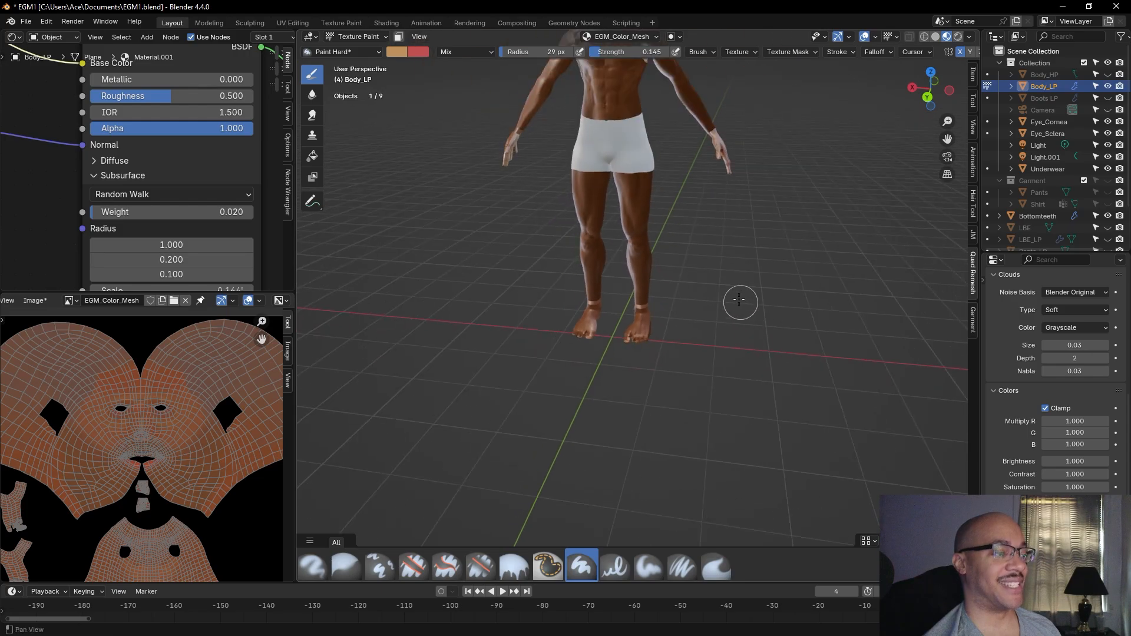
pyautogui.moveTo(746, 377); pyautogui.dragTo(727, 373, button='middle')
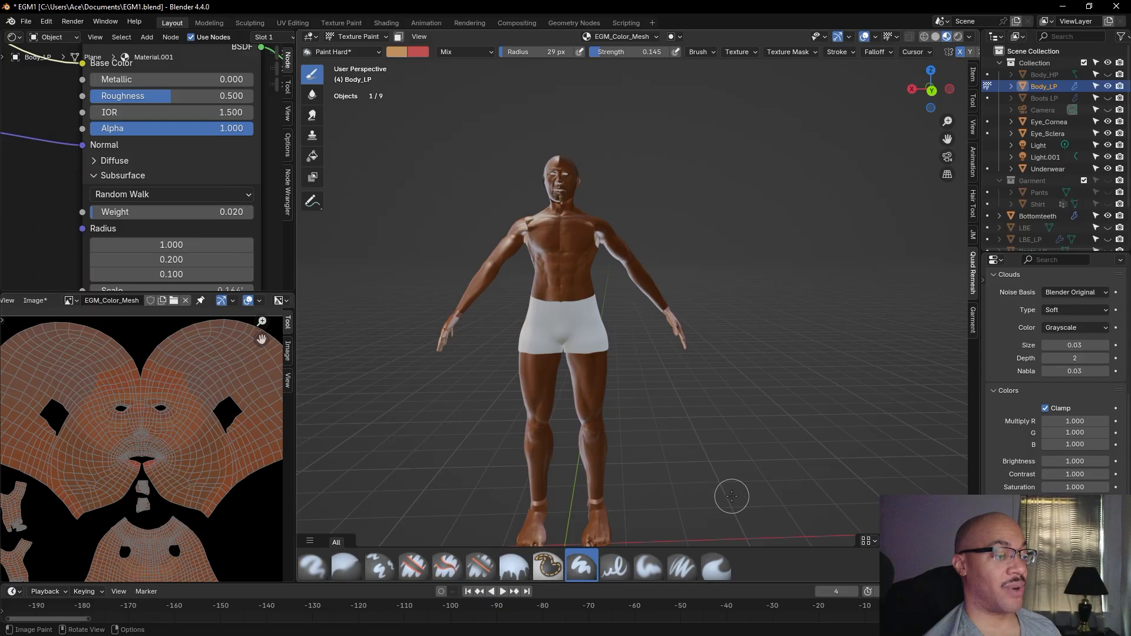
pyautogui.scroll(5, 738, 414)
pyautogui.scroll(-6, 699, 439)
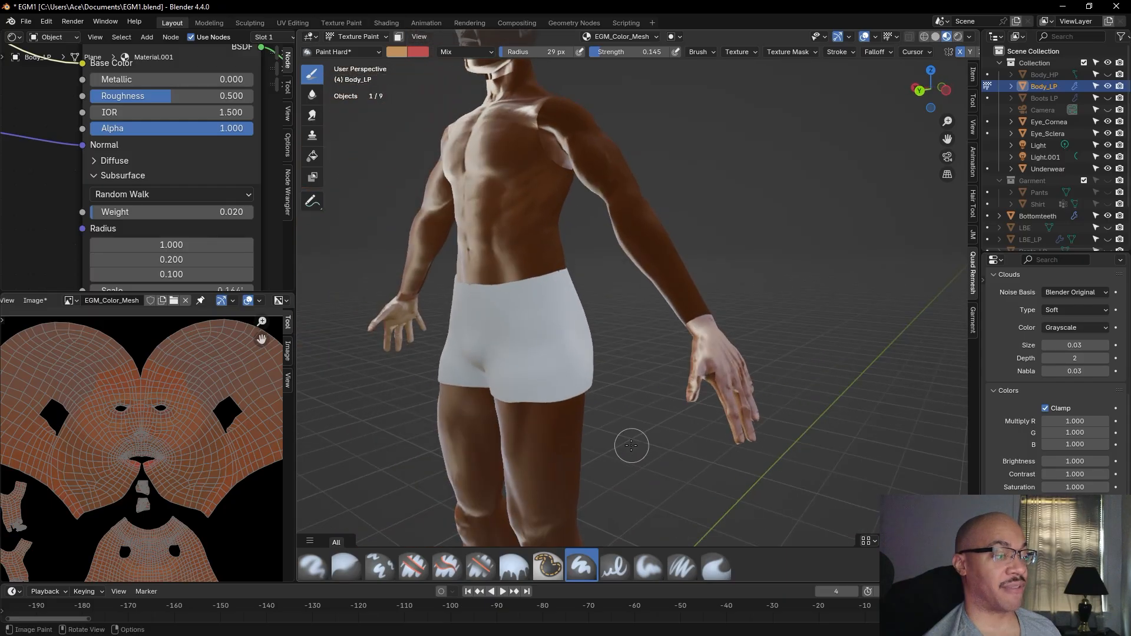
pyautogui.moveTo(631, 448)
pyautogui.mouseDown(button='middle')
pyautogui.moveTo(654, 461)
pyautogui.moveTo(645, 448)
pyautogui.moveTo(666, 400)
pyautogui.moveTo(660, 350)
pyautogui.mouseUp(button='middle')
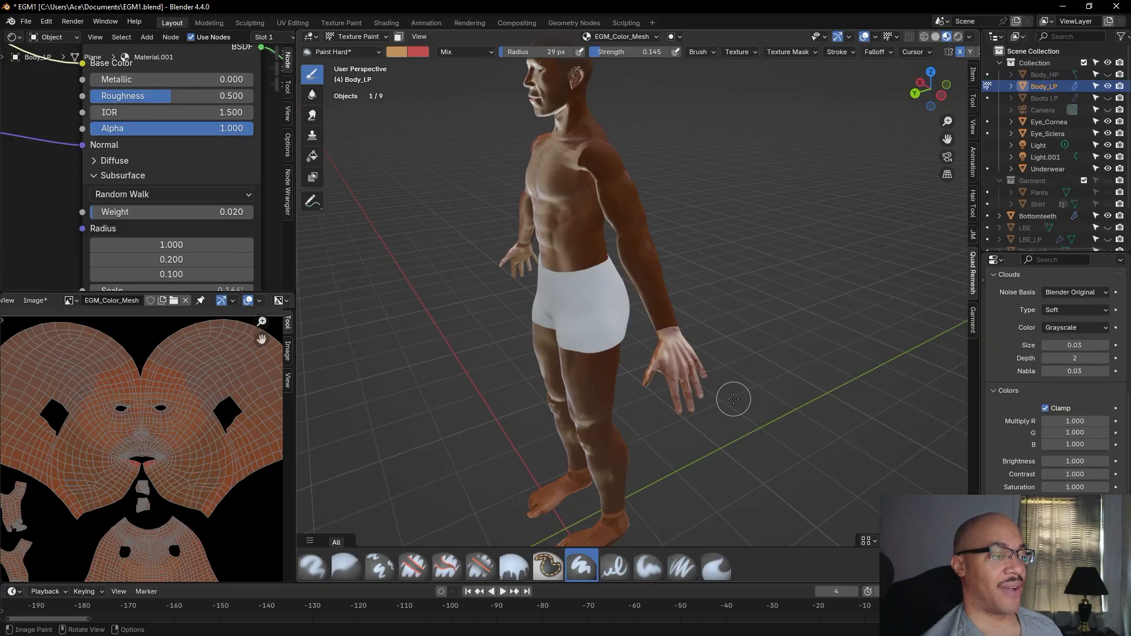
pyautogui.moveTo(733, 399); pyautogui.dragTo(808, 465, button='middle')
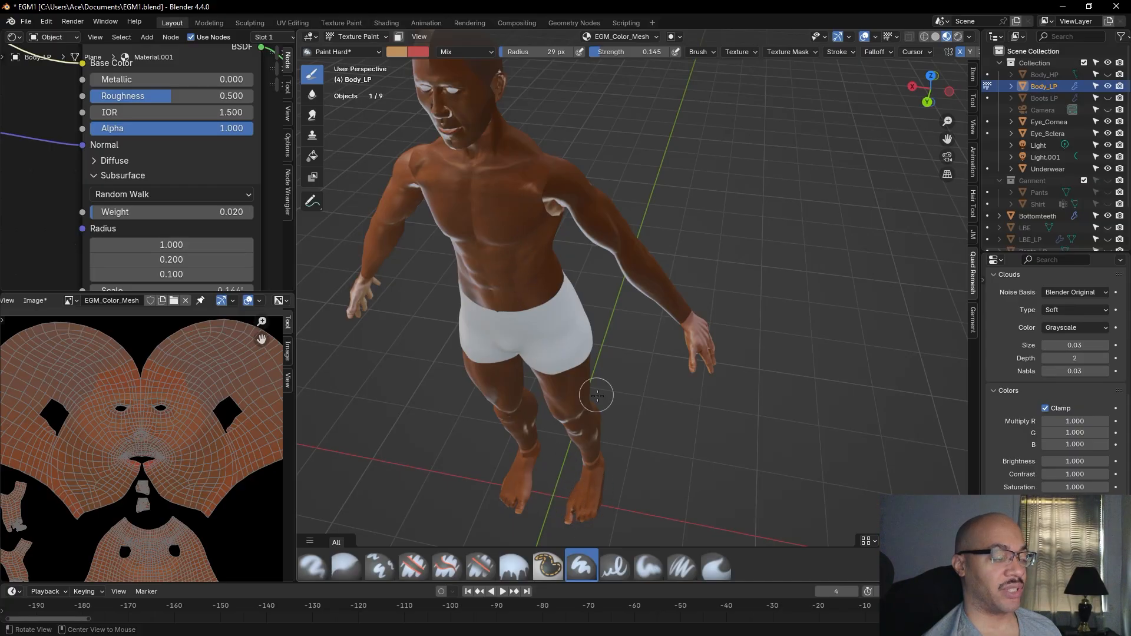
pyautogui.moveTo(649, 391); pyautogui.dragTo(588, 240, button='middle')
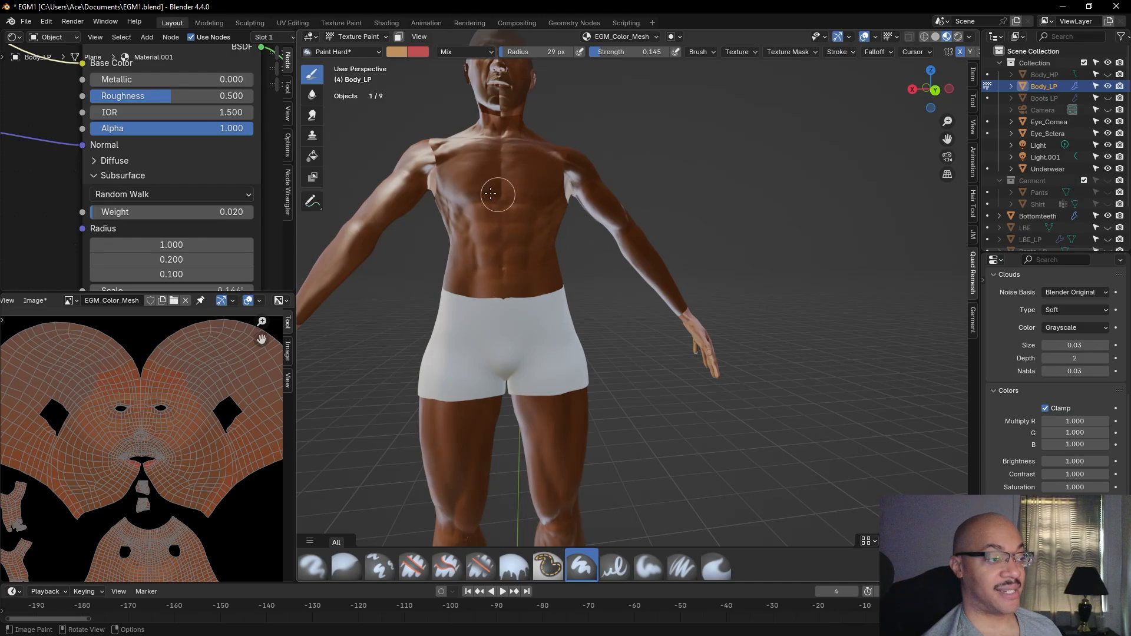
pyautogui.moveTo(884, 320); pyautogui.dragTo(648, 188, button='middle')
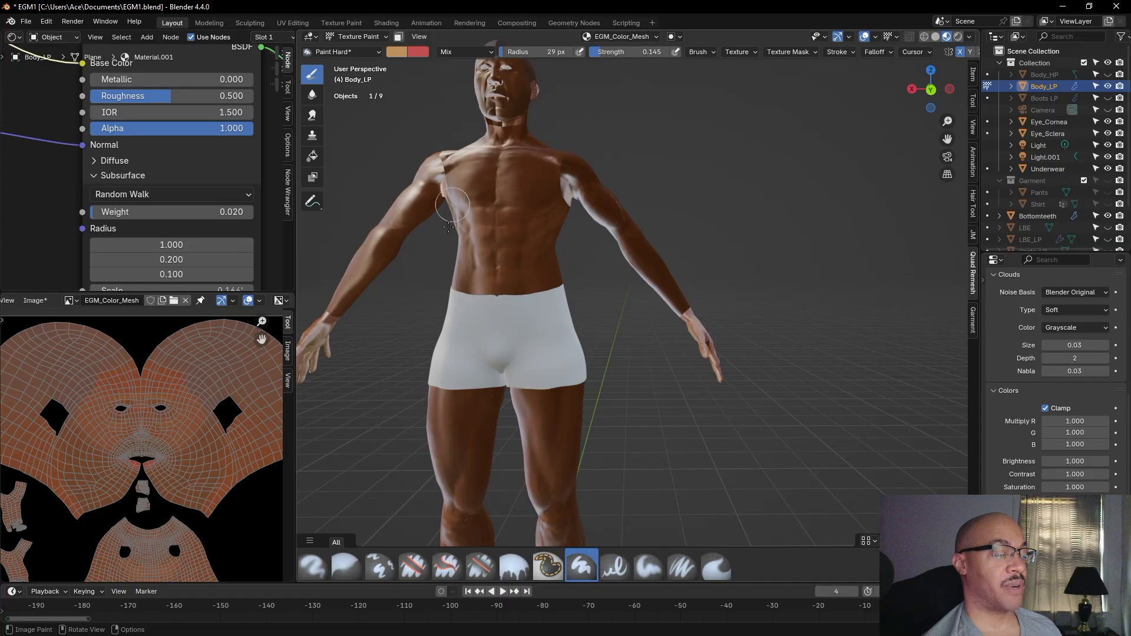
# Inspect the back of the hand, the fingers and the wrist seam against the arm, close up and from the side
pyautogui.scroll(3, 881, 230)
pyautogui.keyDown('alt'); pyautogui.moveTo(882, 230); pyautogui.dragTo(794, 244); pyautogui.keyUp('alt')
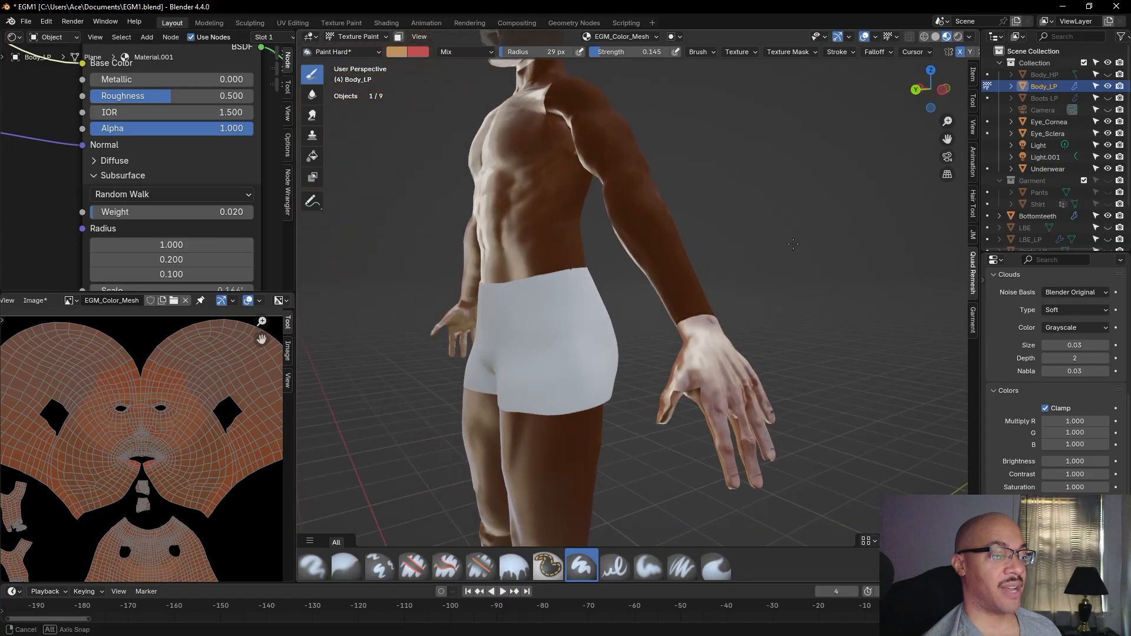
pyautogui.moveTo(837, 277)
pyautogui.keyDown('alt'); pyautogui.mouseDown()
pyautogui.moveTo(858, 308)
pyautogui.moveTo(838, 375)
pyautogui.moveTo(836, 333)
pyautogui.moveTo(754, 203)
pyautogui.moveTo(771, 277)
pyautogui.mouseUp(); pyautogui.keyUp('alt')
pyautogui.scroll(2, 770, 242)
pyautogui.scroll(2, 768, 276)
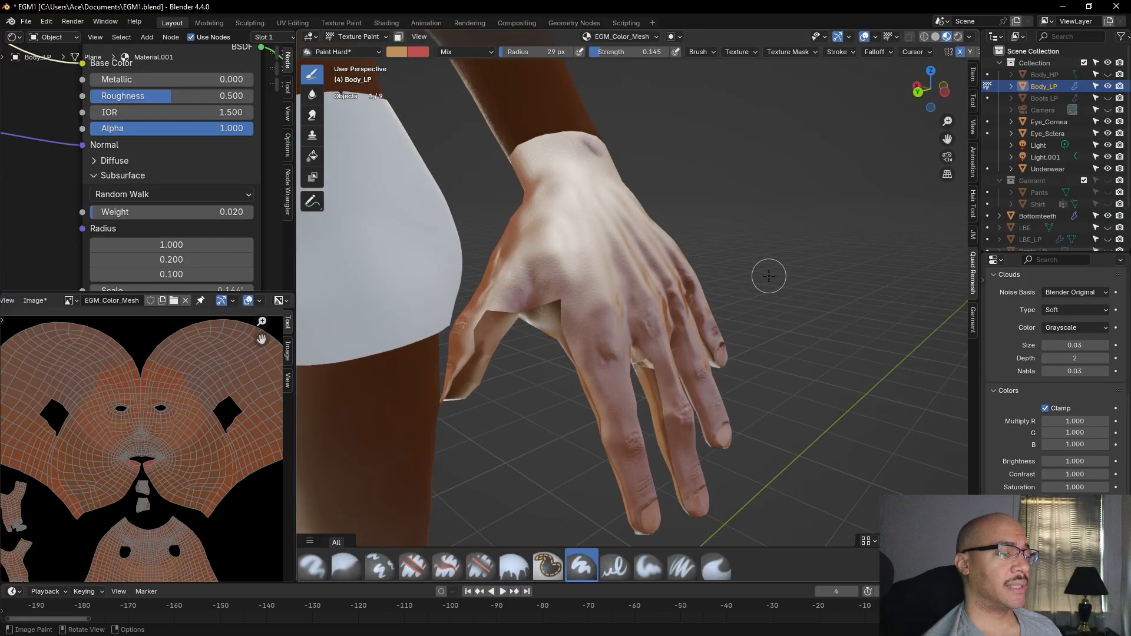
pyautogui.scroll(-4, 769, 275)
pyautogui.scroll(-4, 768, 276)
pyautogui.keyDown('alt'); pyautogui.moveTo(716, 190); pyautogui.dragTo(813, 278); pyautogui.keyUp('alt')
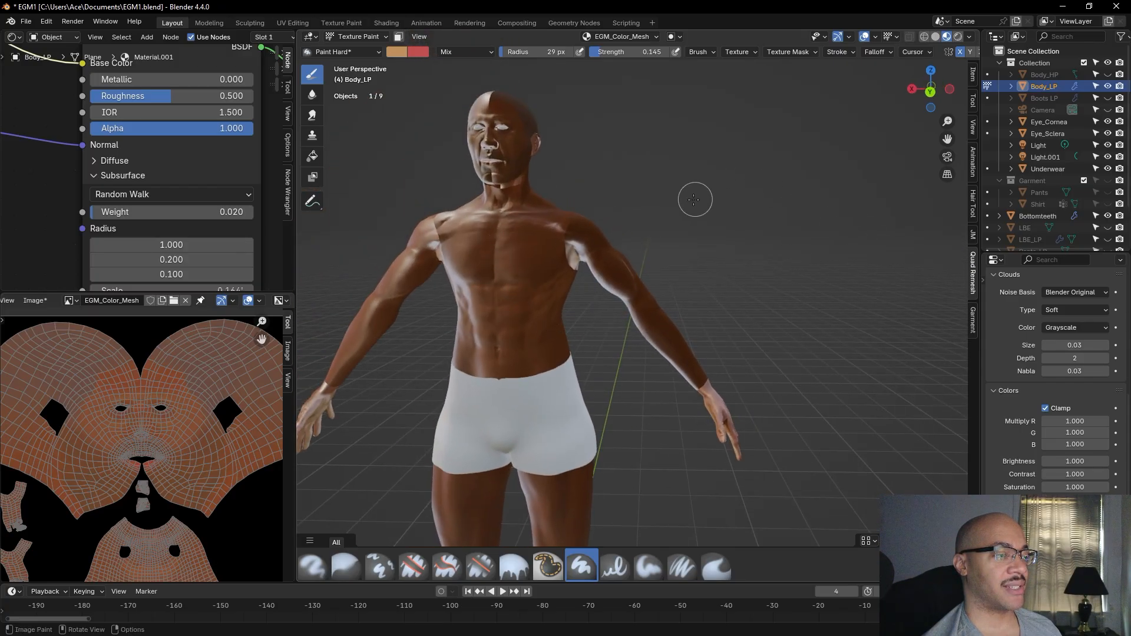
pyautogui.moveTo(834, 286)
pyautogui.mouseDown(button='middle')
pyautogui.moveTo(682, 328)
pyautogui.moveTo(811, 260)
pyautogui.moveTo(715, 247)
pyautogui.moveTo(691, 269)
pyautogui.mouseUp(button='middle')
pyautogui.scroll(2, 812, 260)
pyautogui.scroll(1, 734, 315)
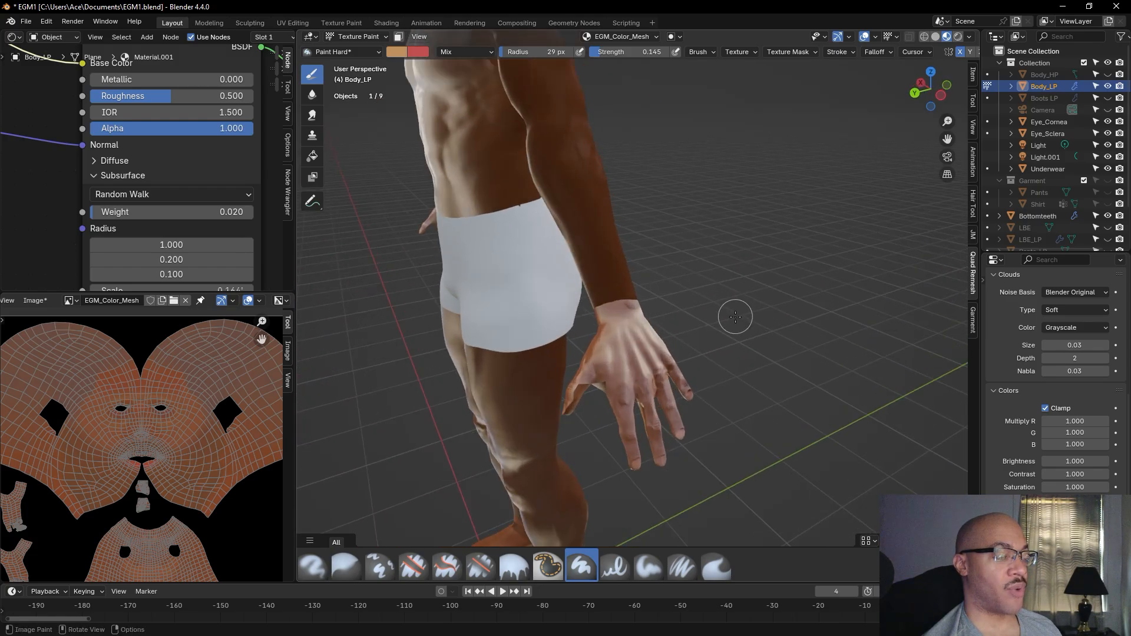
pyautogui.scroll(2, 738, 318)
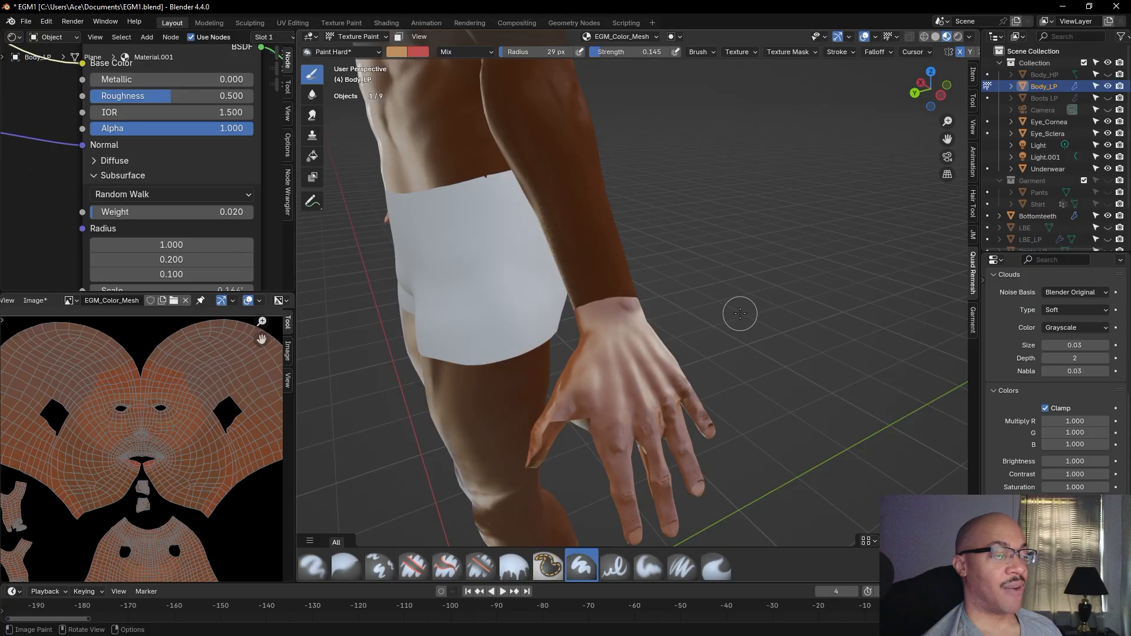
pyautogui.scroll(-1, 753, 311)
pyautogui.scroll(-2, 756, 311)
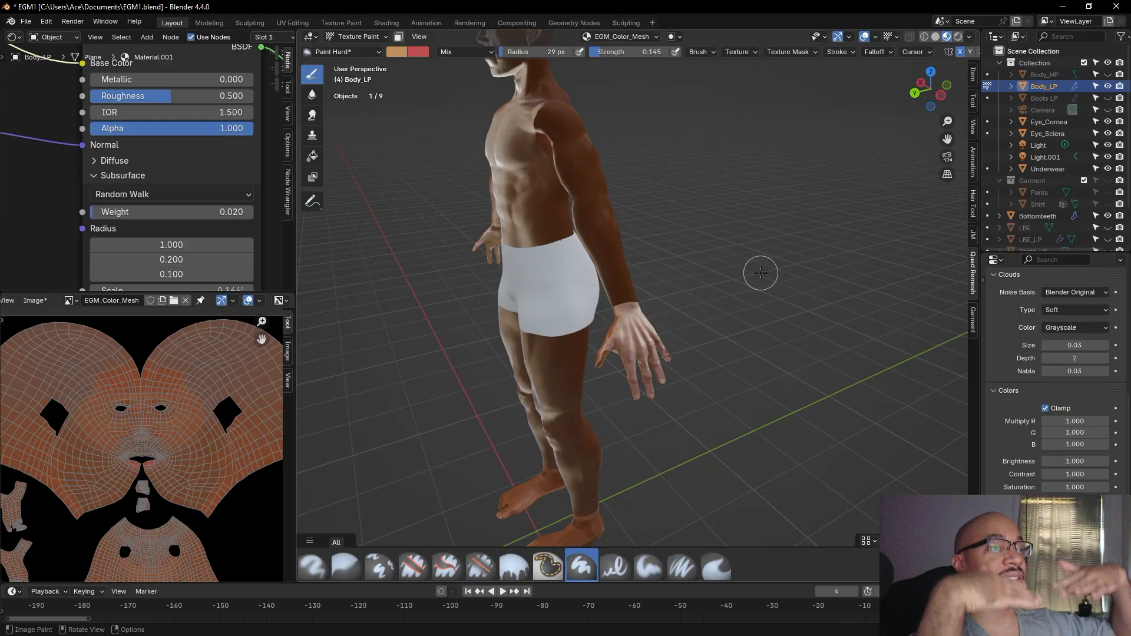
# Inspect the back of the hand, the wrist seam and the palm in Material Preview from several angles
pyautogui.scroll(5, 779, 268)
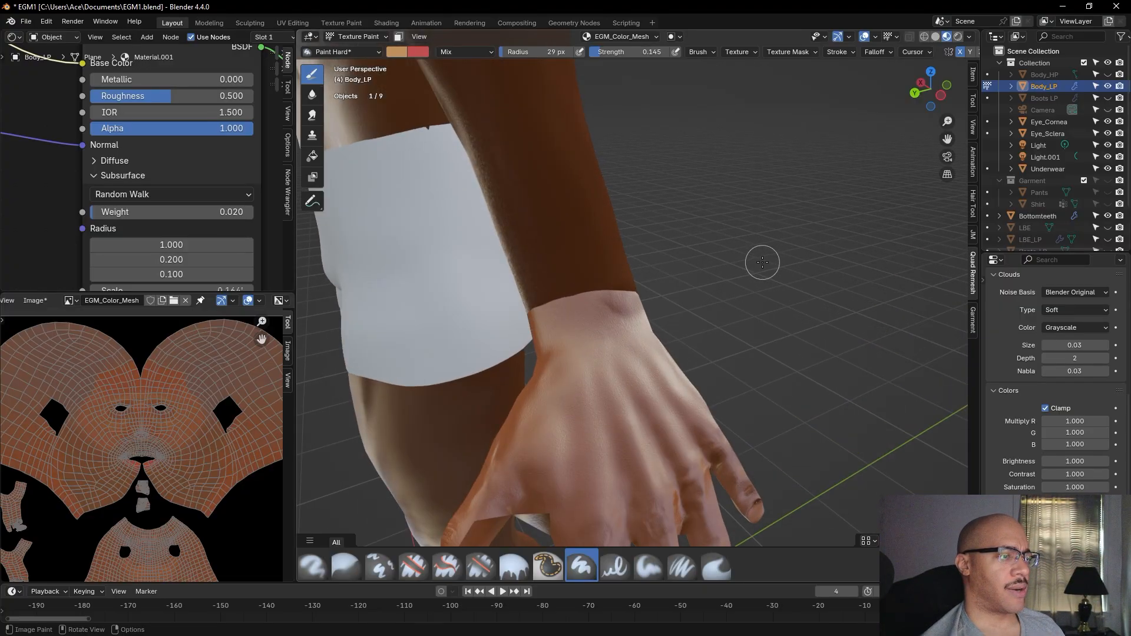
pyautogui.scroll(-6, 754, 303)
pyautogui.moveTo(753, 319); pyautogui.dragTo(828, 265, button='middle')
pyautogui.scroll(6, 825, 268)
pyautogui.keyDown('shift'); pyautogui.moveTo(695, 347); pyautogui.dragTo(759, 319, button='middle'); pyautogui.keyUp('shift')
pyautogui.moveTo(833, 214)
pyautogui.mouseDown(button='middle')
pyautogui.moveTo(901, 209)
pyautogui.moveTo(777, 422)
pyautogui.mouseUp(button='middle')
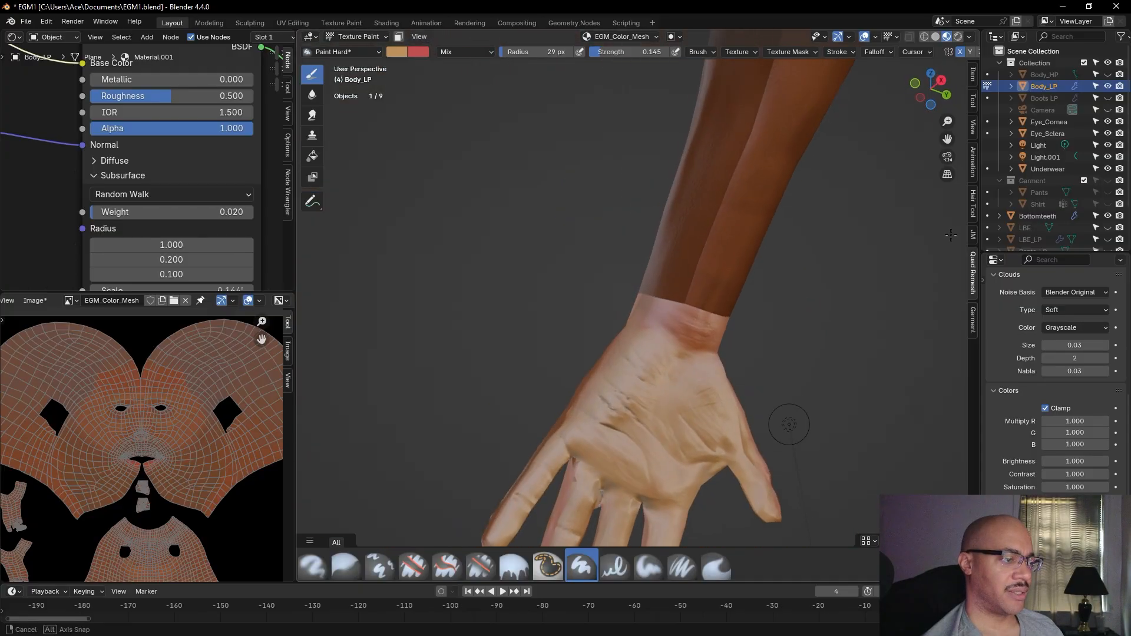
# Check the palm in Rendered shading and save the painted EGM_Color_Mesh image
pyautogui.click(958, 36)
pyautogui.moveTo(793, 315); pyautogui.dragTo(764, 182, button='middle')
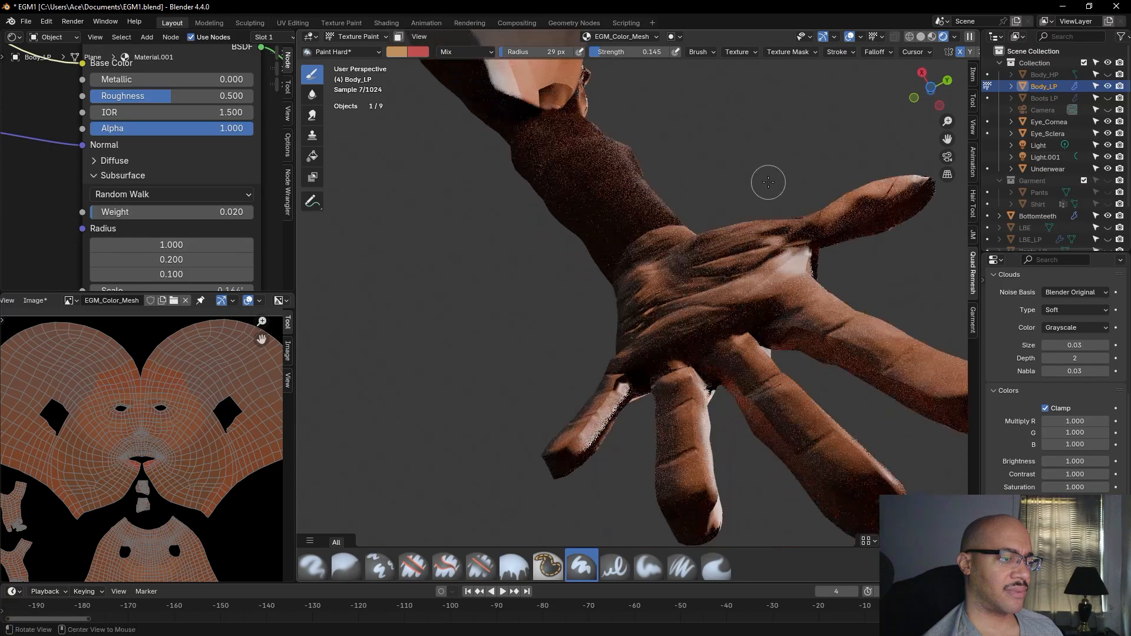
pyautogui.scroll(1, 24, 308)
pyautogui.click(35, 301)
pyautogui.click(63, 418)
# Compare the arm and palm between Material Preview and Rendered shading, ending with a rendered close-up of the hand
pyautogui.scroll(-6, 688, 194)
pyautogui.moveTo(690, 192); pyautogui.dragTo(702, 318, button='middle')
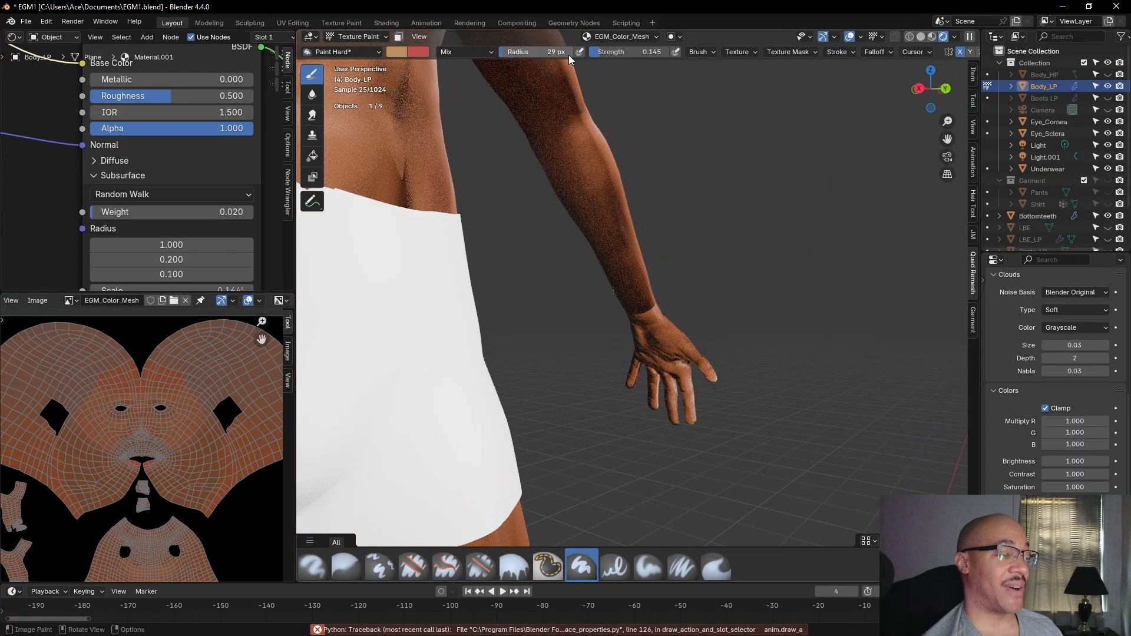
pyautogui.click(931, 36)
pyautogui.moveTo(793, 328); pyautogui.dragTo(813, 295, button='middle')
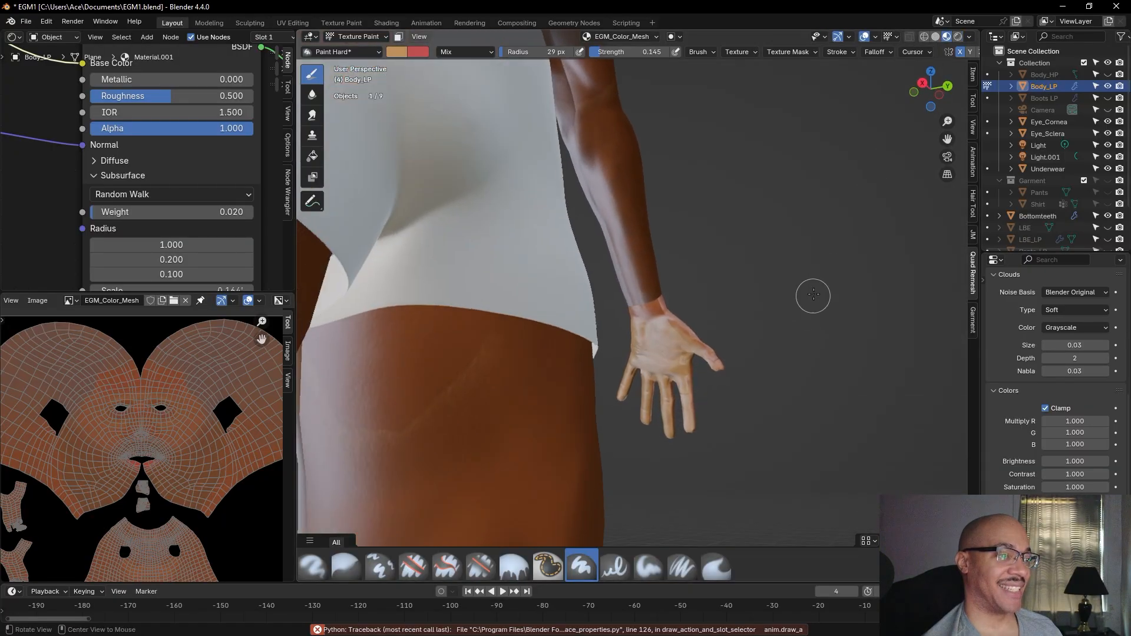
pyautogui.click(958, 37)
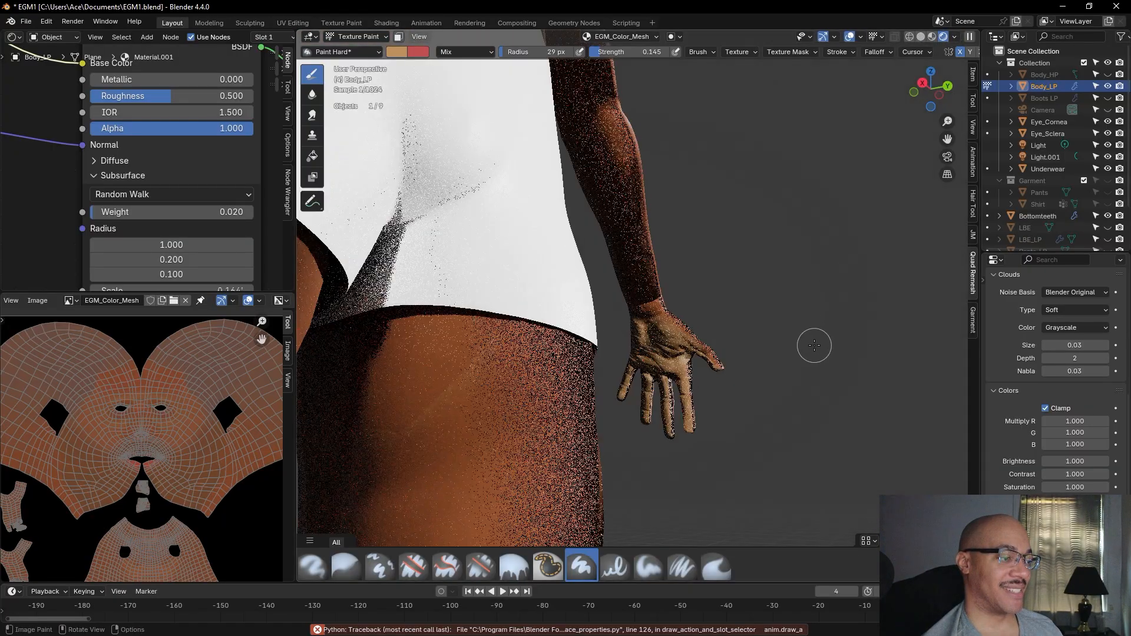
pyautogui.scroll(4, 814, 344)
pyautogui.moveTo(813, 341); pyautogui.dragTo(785, 123, button='middle')
pyautogui.scroll(4, 836, 330)
# Return to Material Preview shading and examine the palm, fingers and wrist seam, close up and against the whole body
pyautogui.click(931, 37)
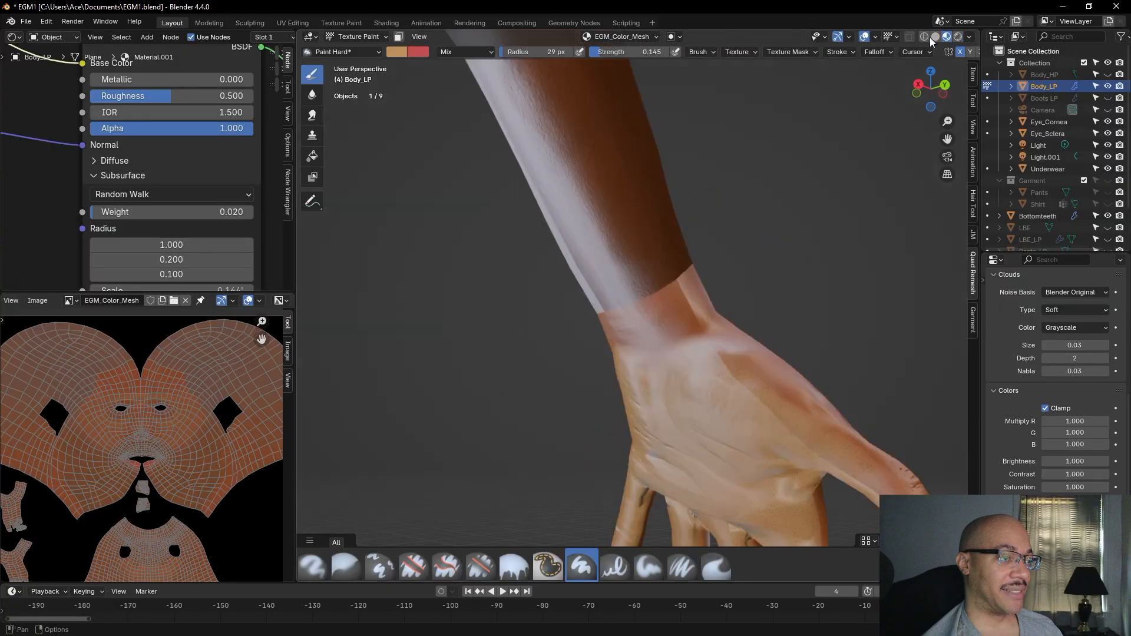
pyautogui.moveTo(869, 230)
pyautogui.mouseDown(button='middle')
pyautogui.moveTo(843, 264)
pyautogui.moveTo(588, 96)
pyautogui.mouseUp(button='middle')
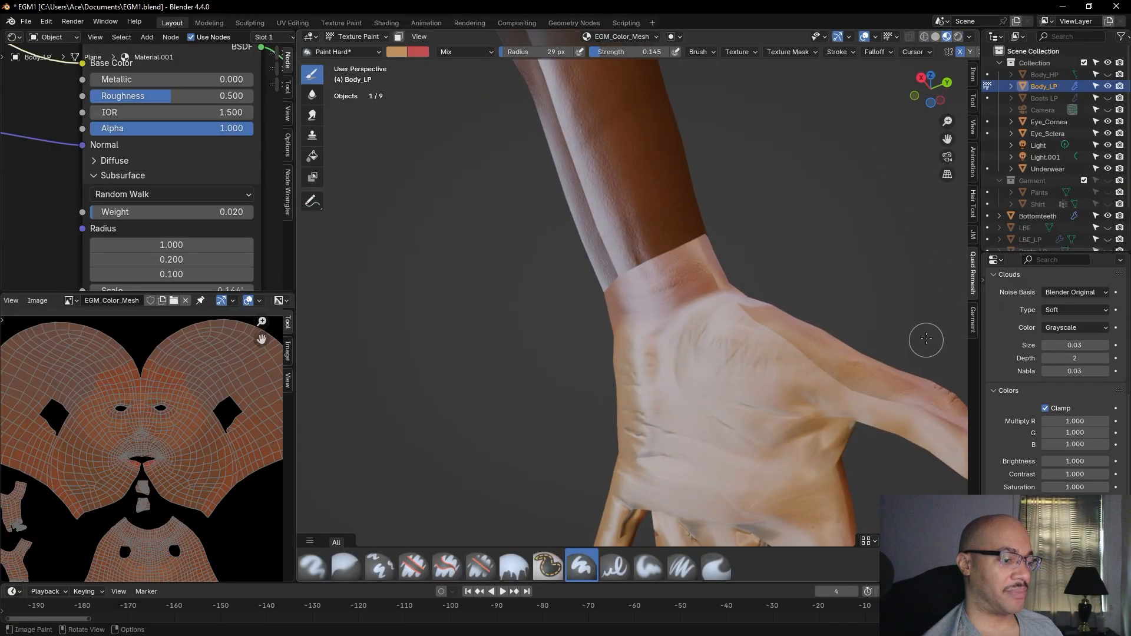
pyautogui.moveTo(720, 318); pyautogui.dragTo(795, 255, button='middle')
pyautogui.keyDown('shift'); pyautogui.moveTo(822, 315); pyautogui.dragTo(809, 198, button='middle'); pyautogui.keyUp('shift')
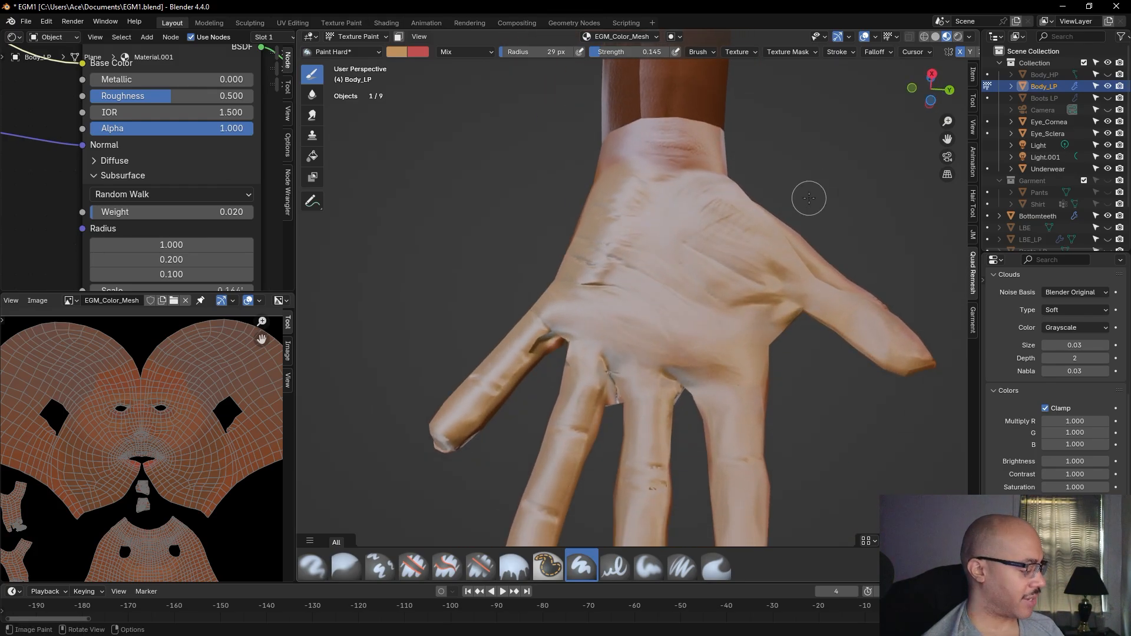
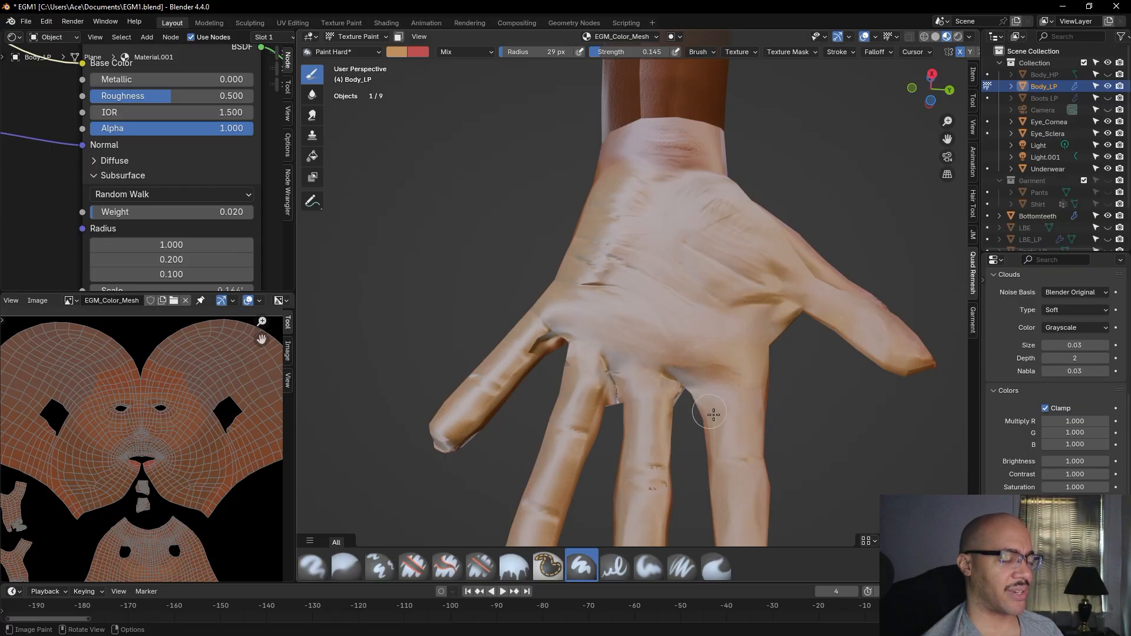
pyautogui.moveTo(798, 406)
pyautogui.mouseDown(button='middle')
pyautogui.moveTo(845, 492)
pyautogui.moveTo(772, 483)
pyautogui.mouseUp(button='middle')
pyautogui.moveTo(828, 356); pyautogui.dragTo(822, 238, button='middle')
pyautogui.scroll(-4, 850, 451)
pyautogui.scroll(-3, 850, 451)
pyautogui.moveTo(843, 435); pyautogui.dragTo(780, 423, button='middle')
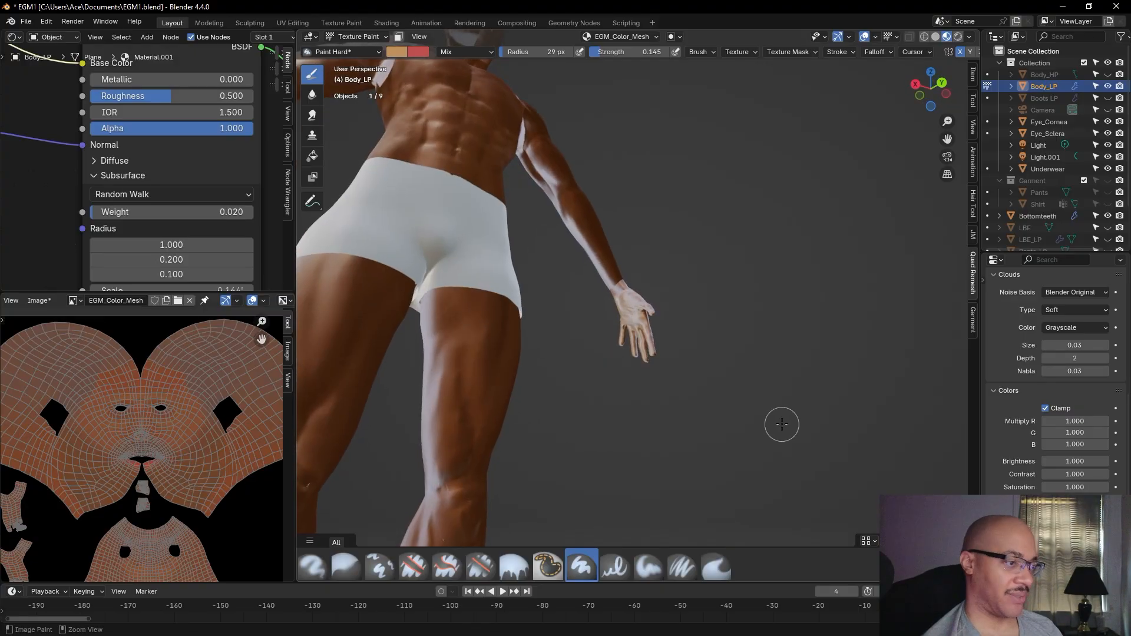
pyautogui.scroll(5, 780, 421)
pyautogui.moveTo(816, 390); pyautogui.dragTo(858, 382, button='middle')
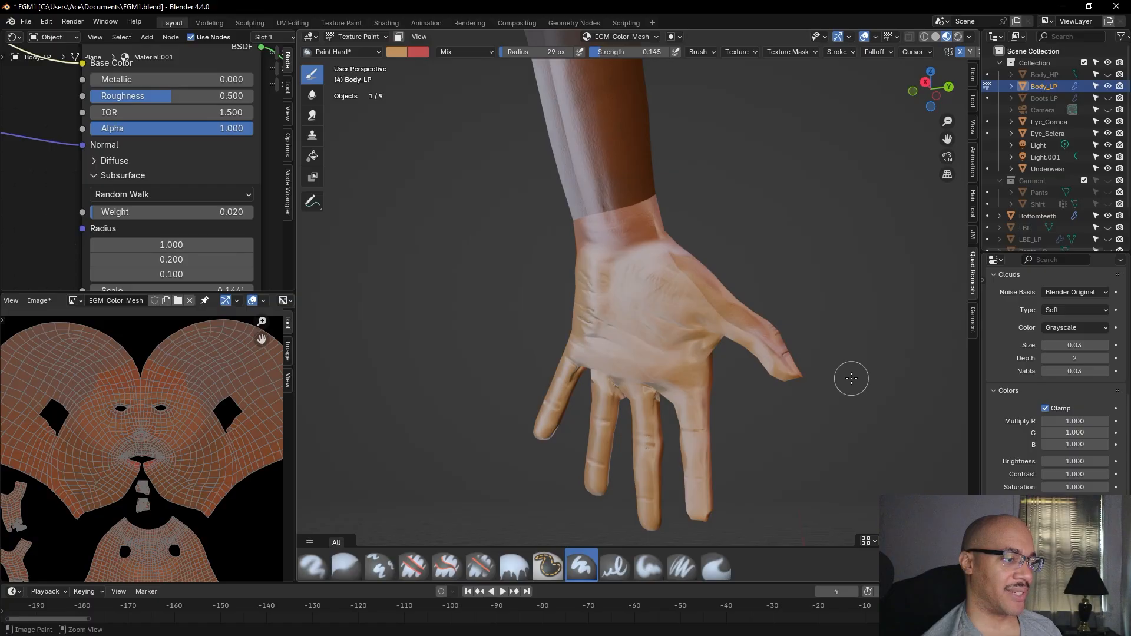
# Undo the last three paint strokes on the hand
pyautogui.hotkey('ctrl', 'z')
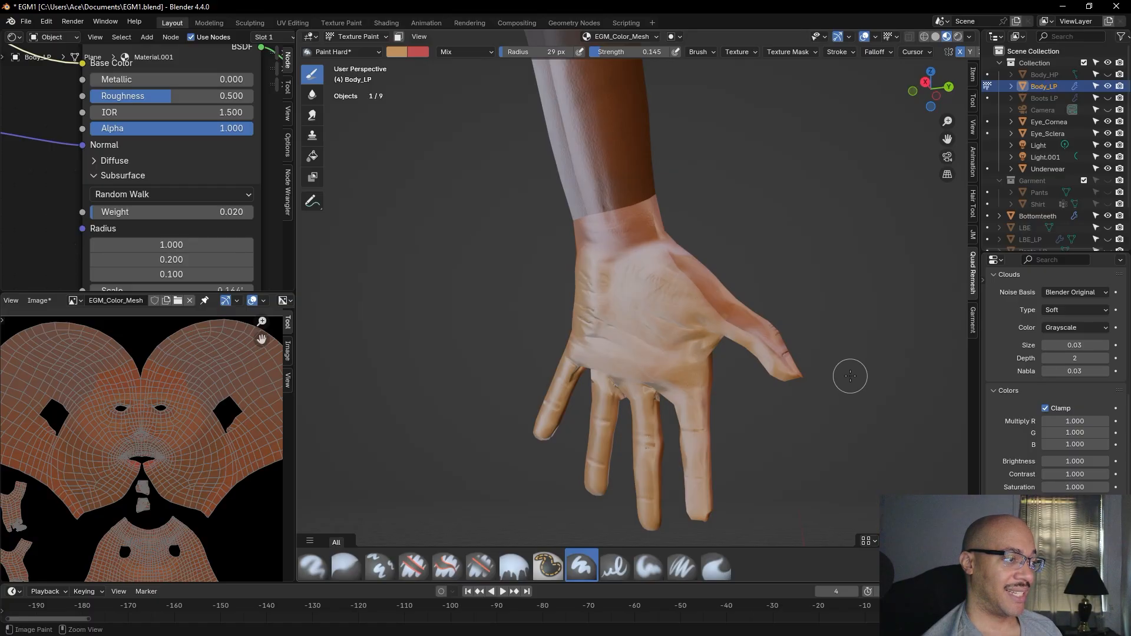
pyautogui.hotkey('ctrl', 'z')
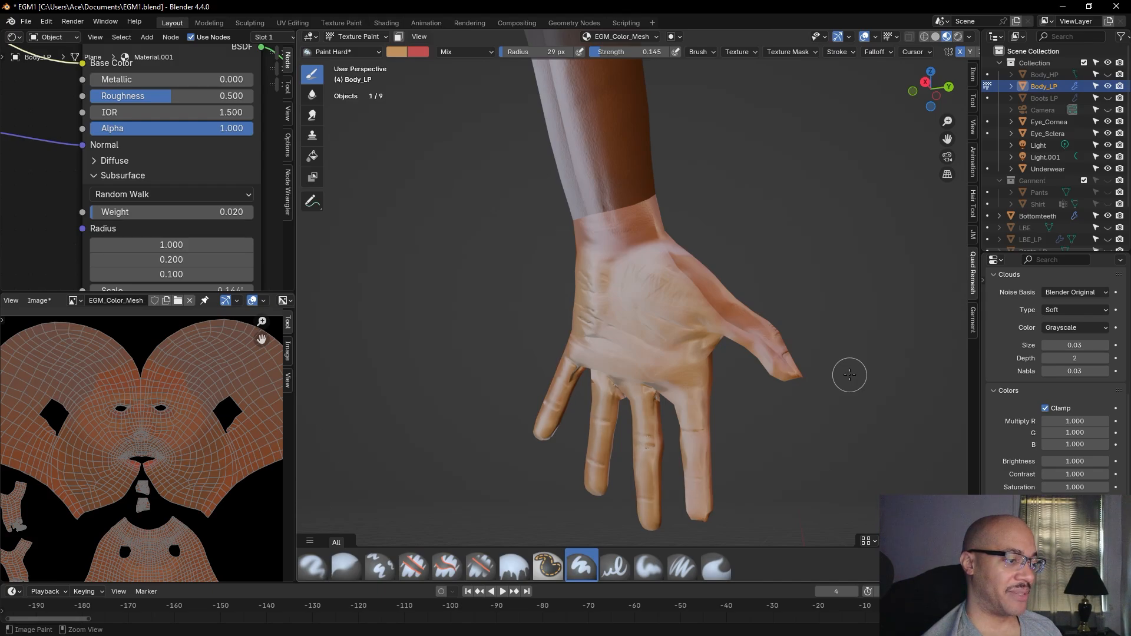
pyautogui.hotkey('ctrl', 'z')
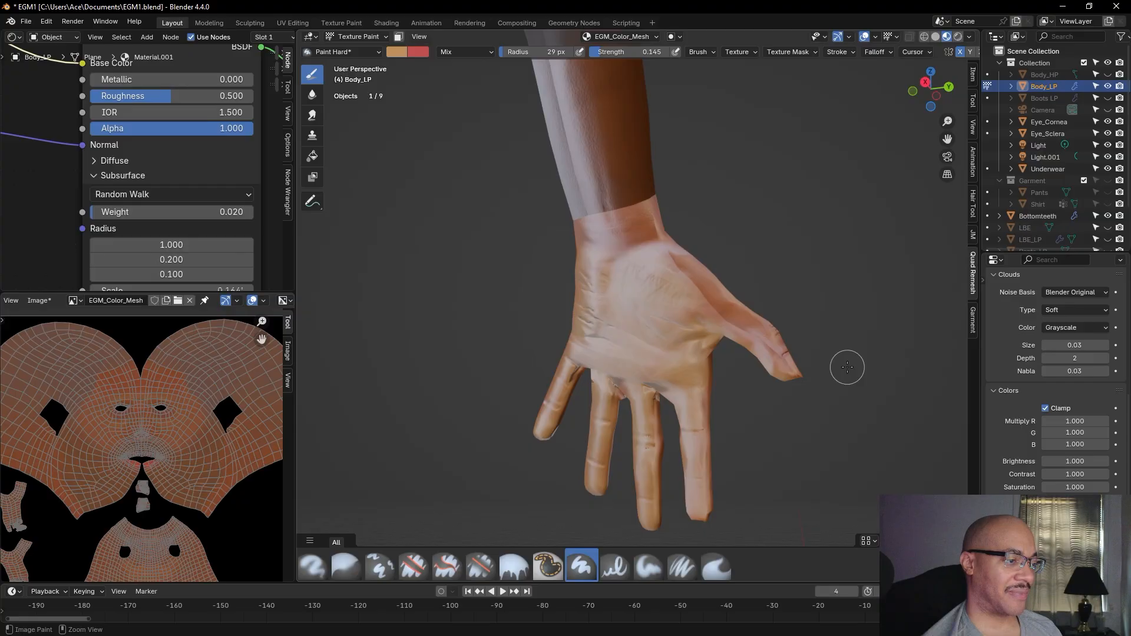
# Examine the palm, fingers and wrist from the side and front, at close range and from far away
pyautogui.moveTo(847, 367)
pyautogui.mouseDown(button='middle')
pyautogui.moveTo(813, 222)
pyautogui.moveTo(790, 223)
pyautogui.moveTo(908, 337)
pyautogui.moveTo(889, 345)
pyautogui.moveTo(918, 353)
pyautogui.moveTo(910, 383)
pyautogui.moveTo(923, 416)
pyautogui.mouseUp(button='middle')
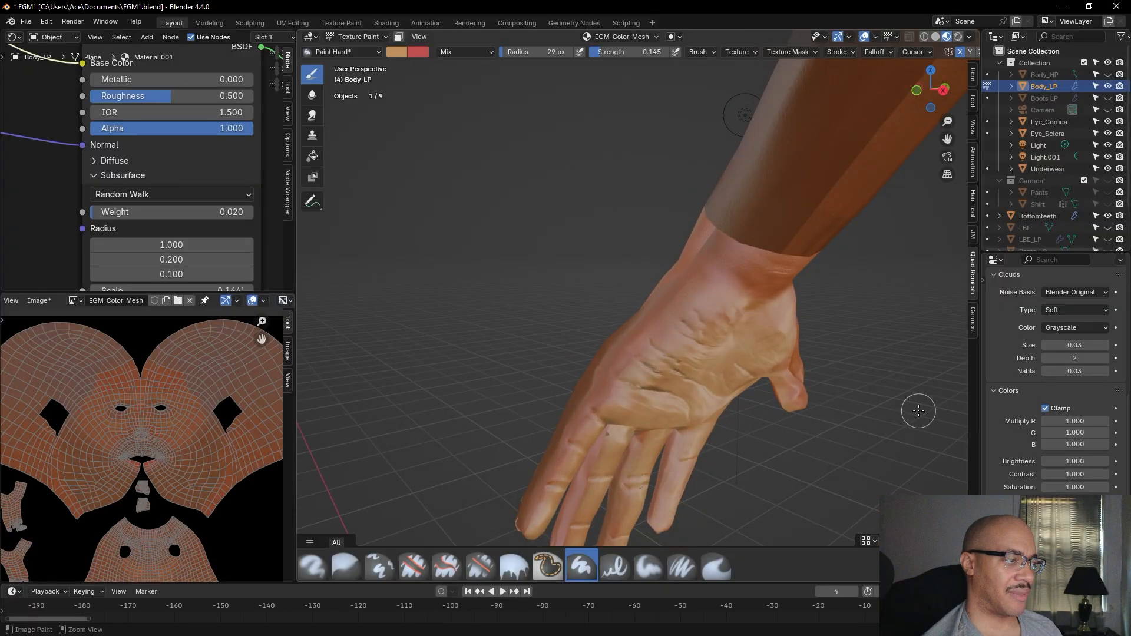
pyautogui.moveTo(915, 405); pyautogui.dragTo(847, 343, button='middle')
pyautogui.scroll(-2, 847, 343)
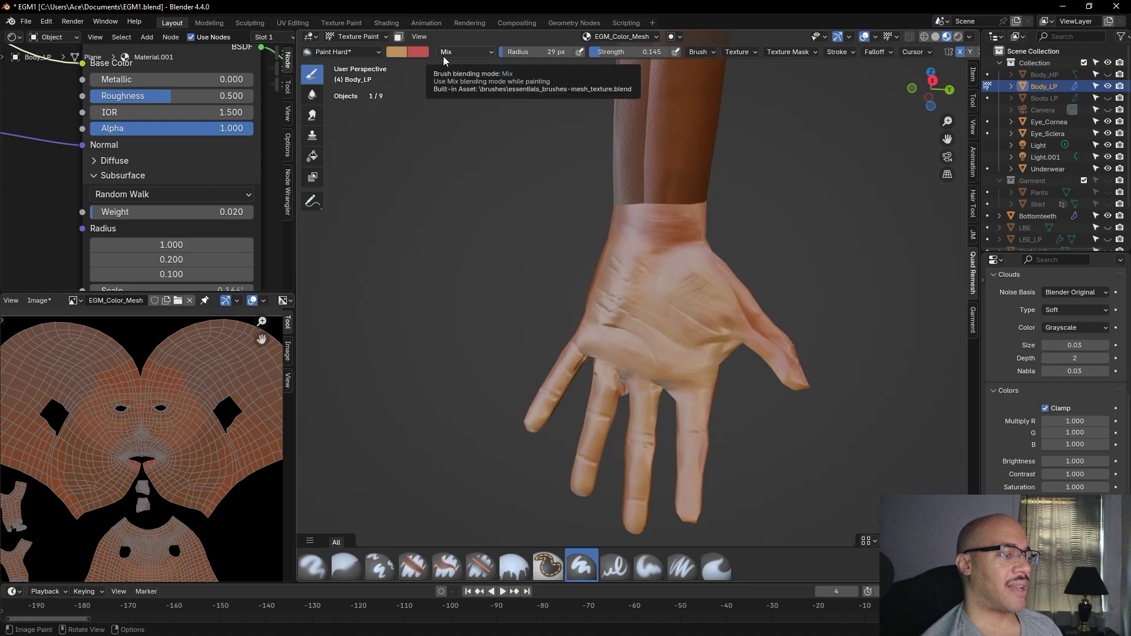
pyautogui.scroll(-5, 524, 277)
pyautogui.scroll(-9, 523, 277)
pyautogui.moveTo(520, 306); pyautogui.dragTo(770, 348, button='middle')
pyautogui.scroll(10, 519, 243)
pyautogui.scroll(-5, 519, 243)
pyautogui.scroll(10, 677, 356)
pyautogui.scroll(4, 772, 306)
pyautogui.scroll(-6, 783, 312)
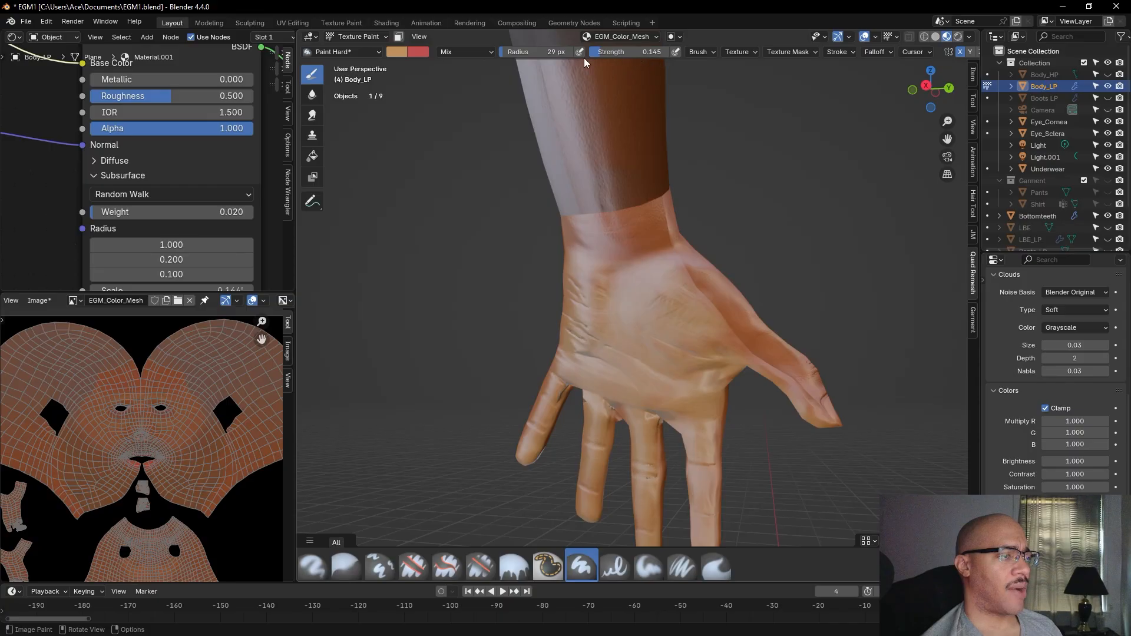
# Lower the paint brush strength to 0.022 and frame the palm close up
pyautogui.moveTo(659, 52); pyautogui.dragTo(648, 51)
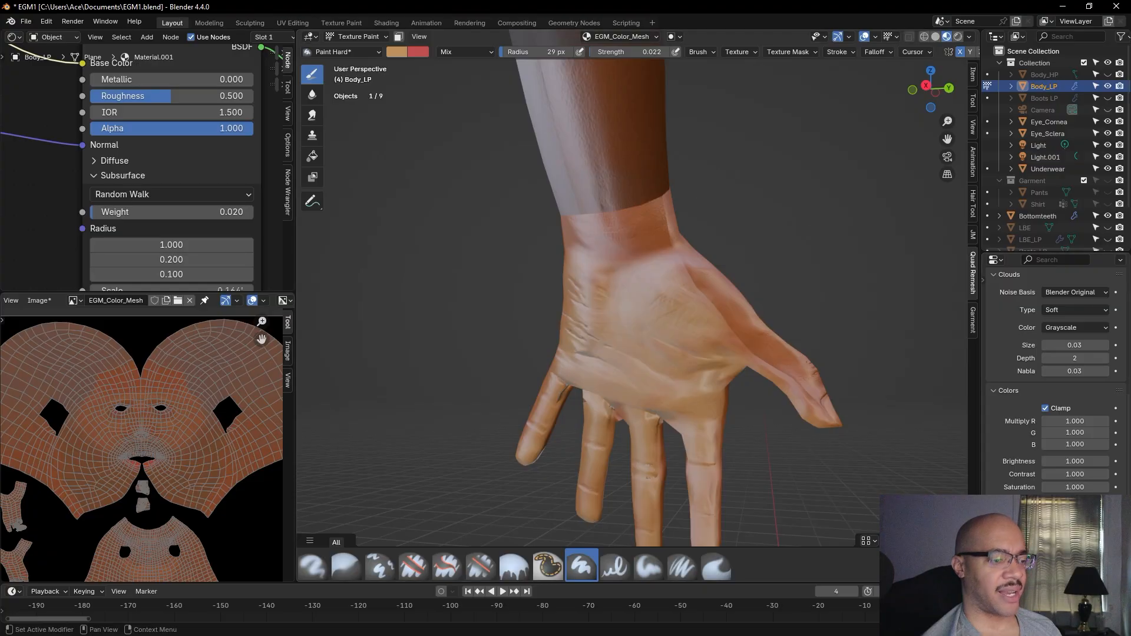
pyautogui.scroll(2, 1033, 454)
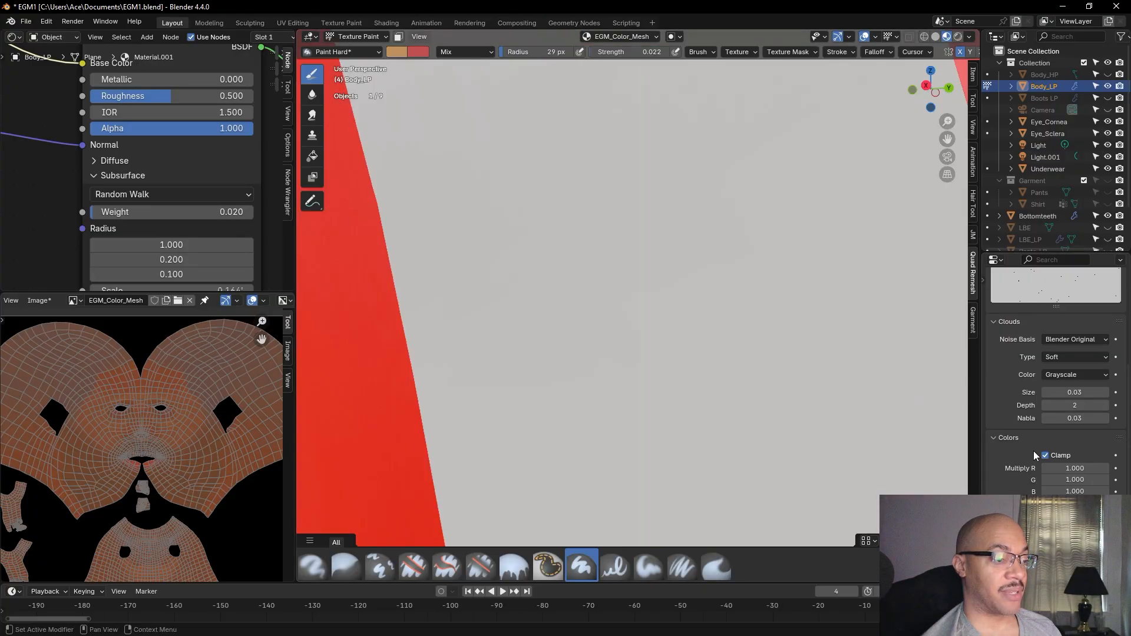
pyautogui.scroll(-5, 848, 416)
pyautogui.moveTo(864, 290); pyautogui.dragTo(864, 259, button='middle')
pyautogui.scroll(-2, 1039, 444)
pyautogui.scroll(3, 1033, 440)
pyautogui.scroll(-3, 1033, 440)
pyautogui.scroll(4, 988, 383)
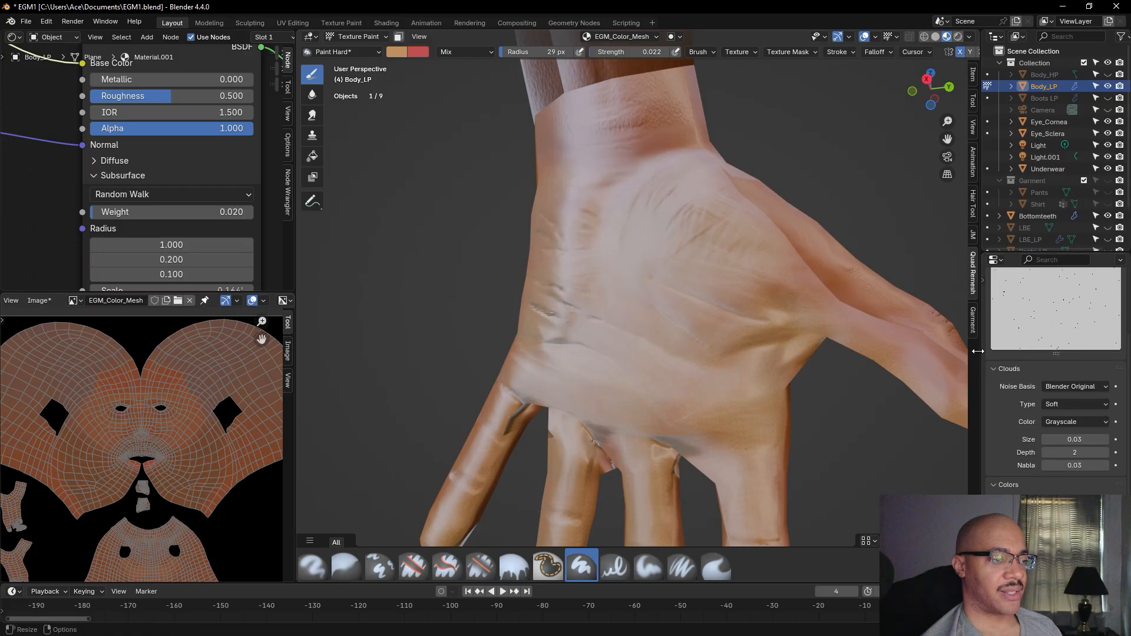
# Reveal the properties editor's hidden category column and display the Paint Hard brush settings with the color picker
pyautogui.click(983, 280)
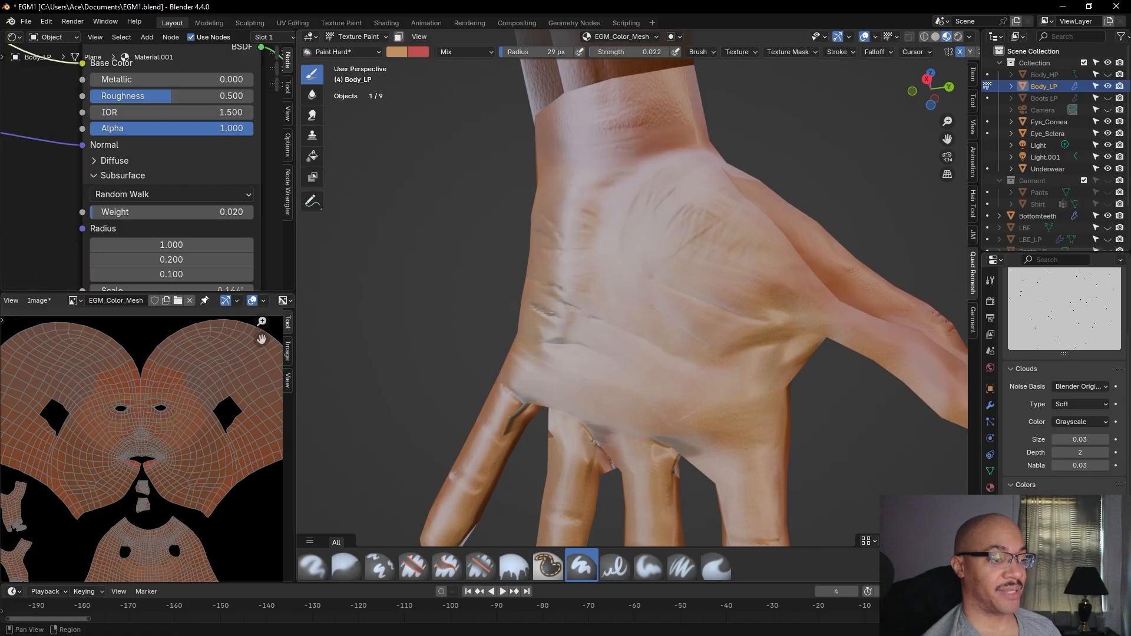
pyautogui.click(992, 489)
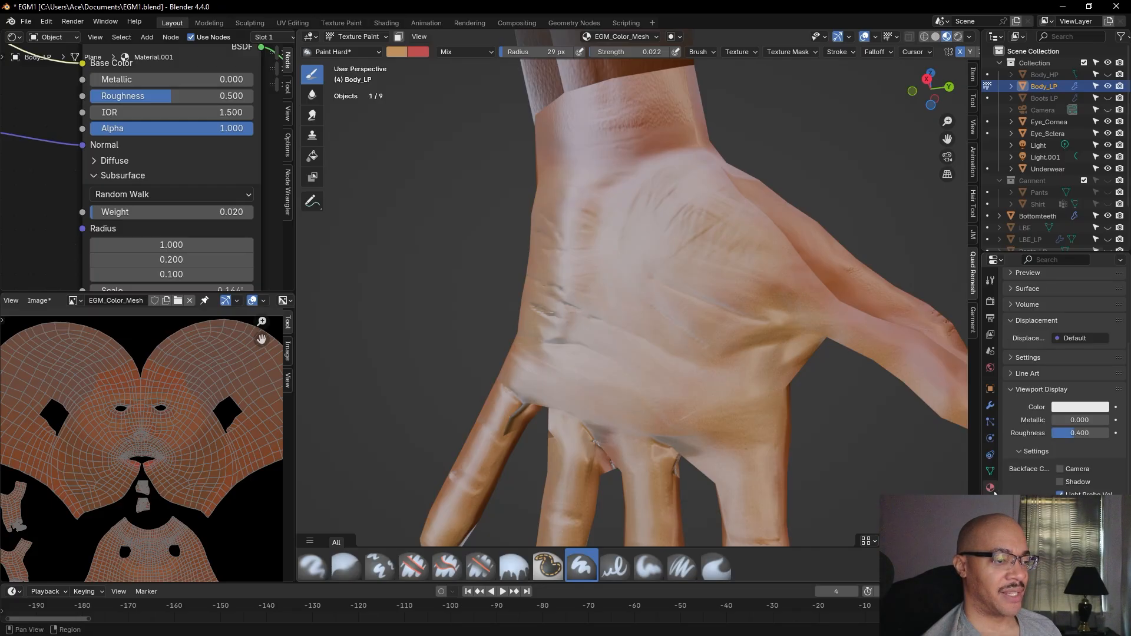
pyautogui.click(990, 504)
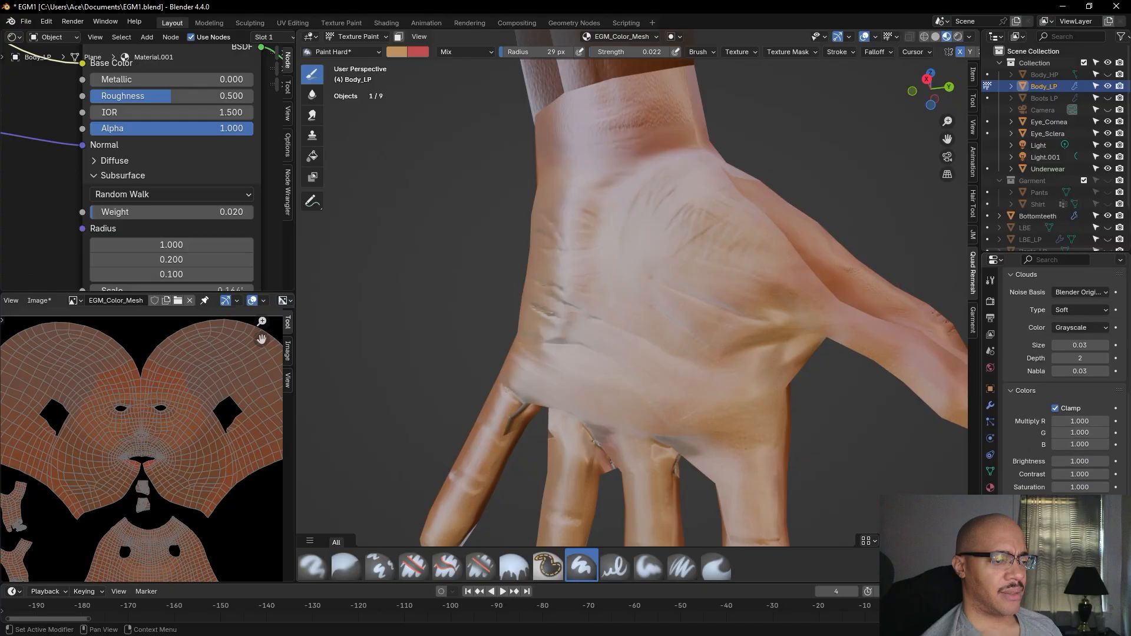
pyautogui.scroll(8, 1025, 459)
pyautogui.click(991, 280)
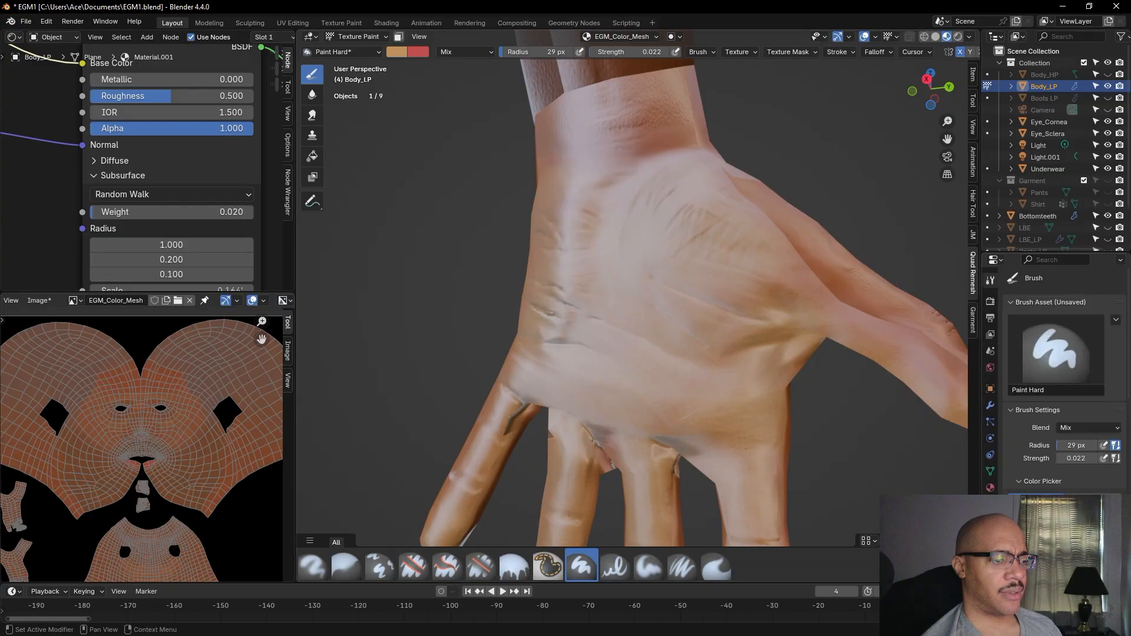
pyautogui.scroll(-3, 1049, 354)
# Swap the brush colors and sample the forearm's dark brown as the primary paint color
pyautogui.press('x')
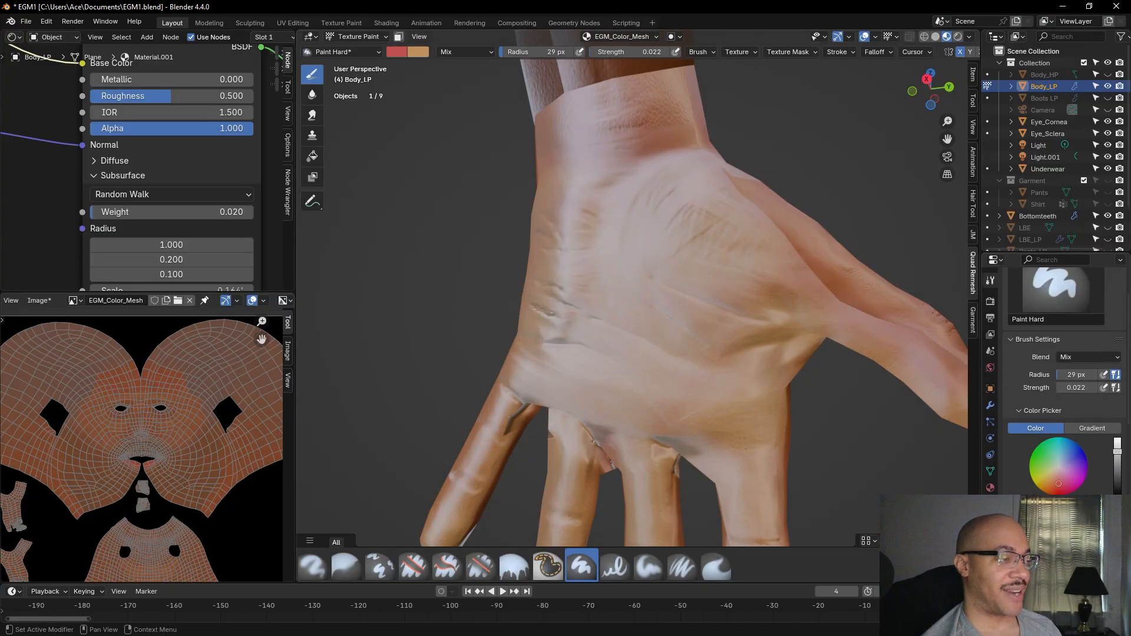
pyautogui.moveTo(586, 140); pyautogui.dragTo(441, 123, button='middle')
pyautogui.click(396, 51)
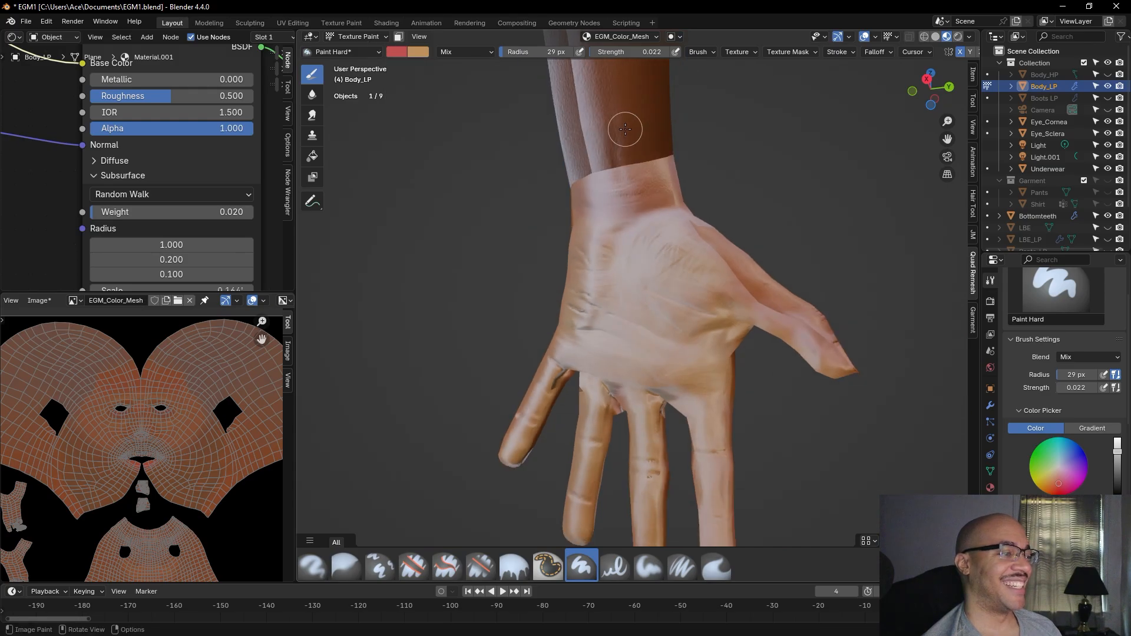
pyautogui.click(394, 53)
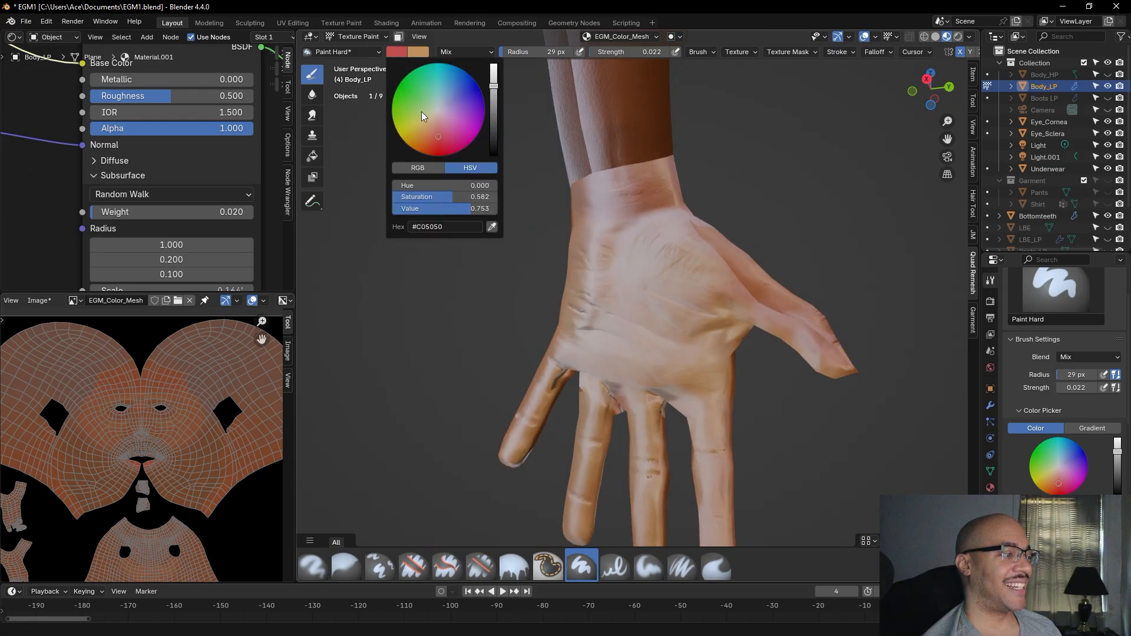
pyautogui.click(490, 227)
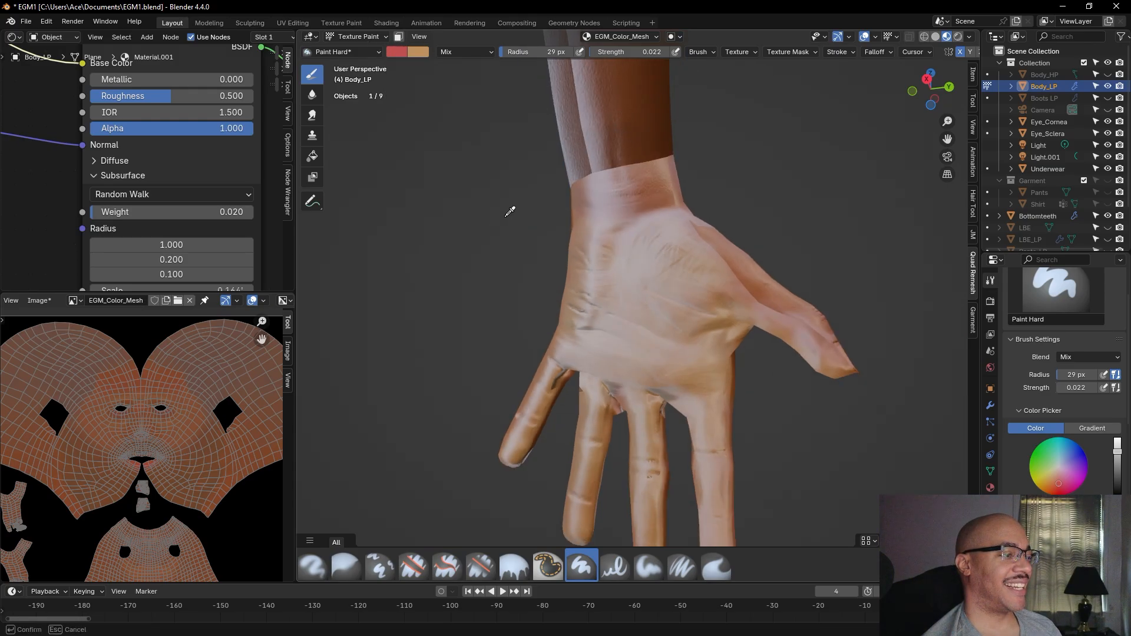
pyautogui.click(636, 95)
# Try shading the palm with the sampled brown at strengths 0.022 and 0.145, and undo the test strokes
pyautogui.moveTo(795, 207)
pyautogui.mouseDown(button='middle')
pyautogui.moveTo(801, 190)
pyautogui.moveTo(803, 203)
pyautogui.mouseUp(button='middle')
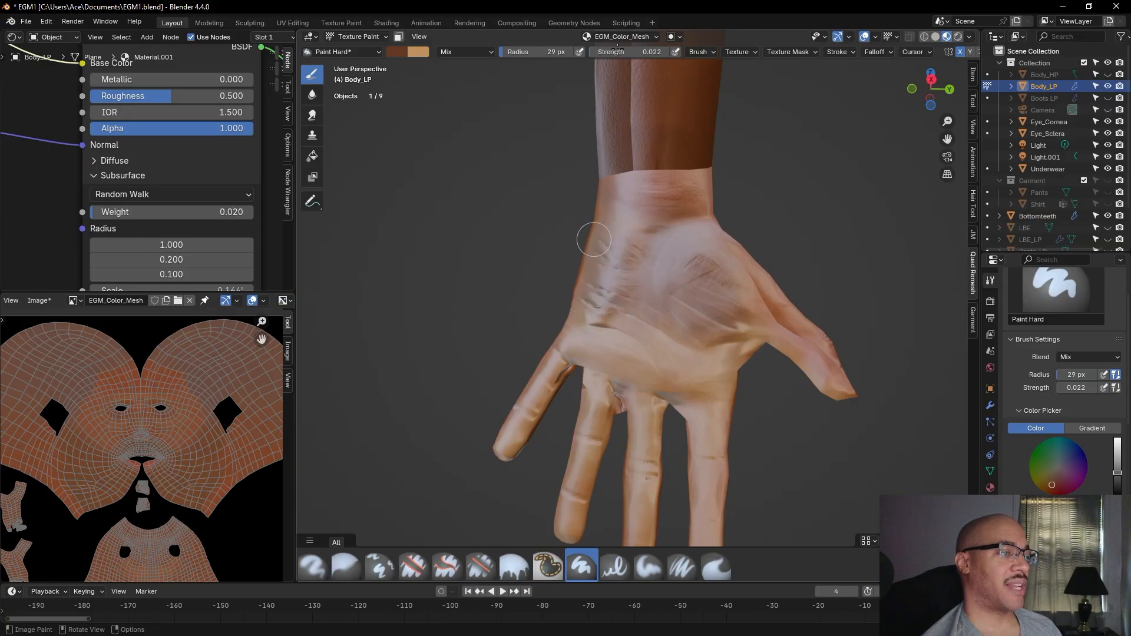
pyautogui.hotkey('ctrl', 'z')
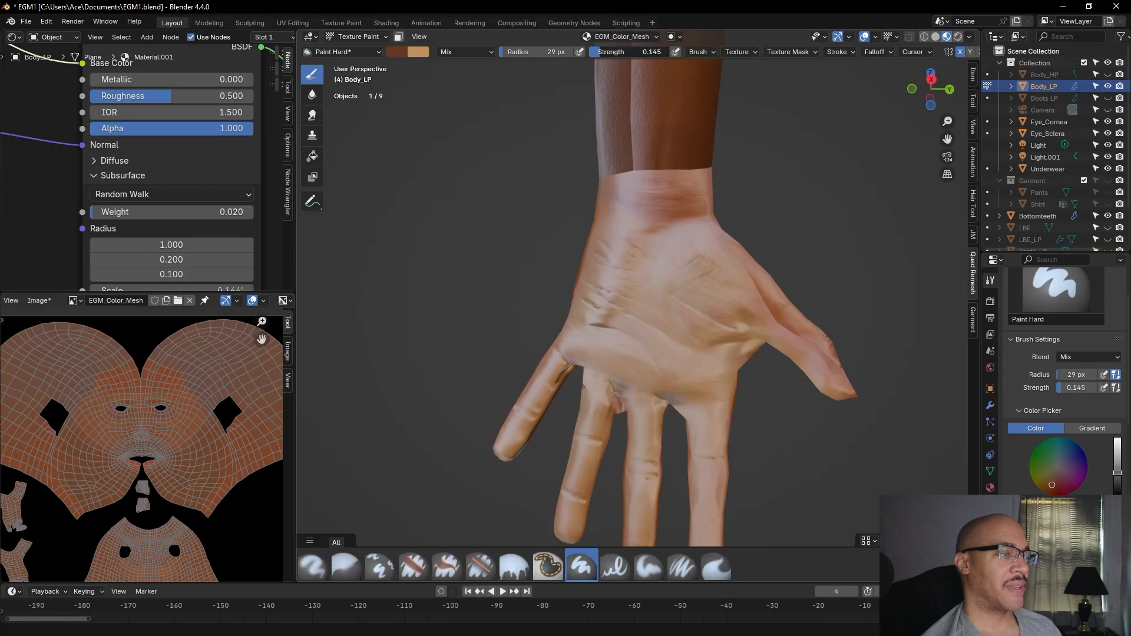
pyautogui.moveTo(716, 265)
pyautogui.mouseDown()
pyautogui.moveTo(743, 295)
pyautogui.moveTo(710, 277)
pyautogui.moveTo(692, 241)
pyautogui.moveTo(693, 259)
pyautogui.mouseUp()
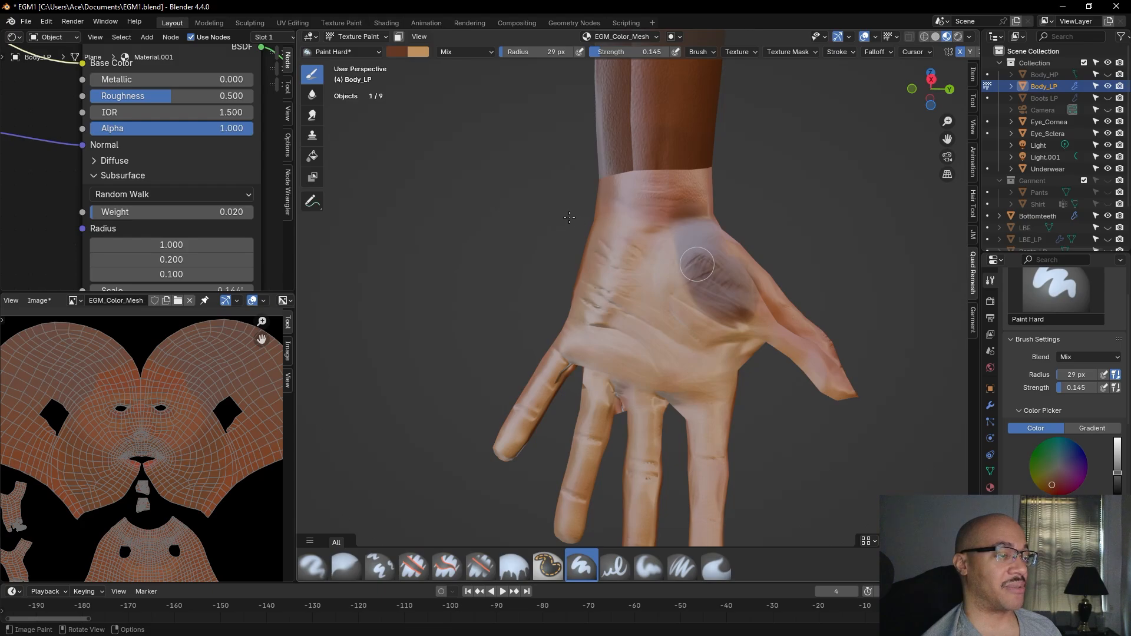
pyautogui.hotkey('ctrl', 'z')
pyautogui.hotkey('ctrl', 'z')
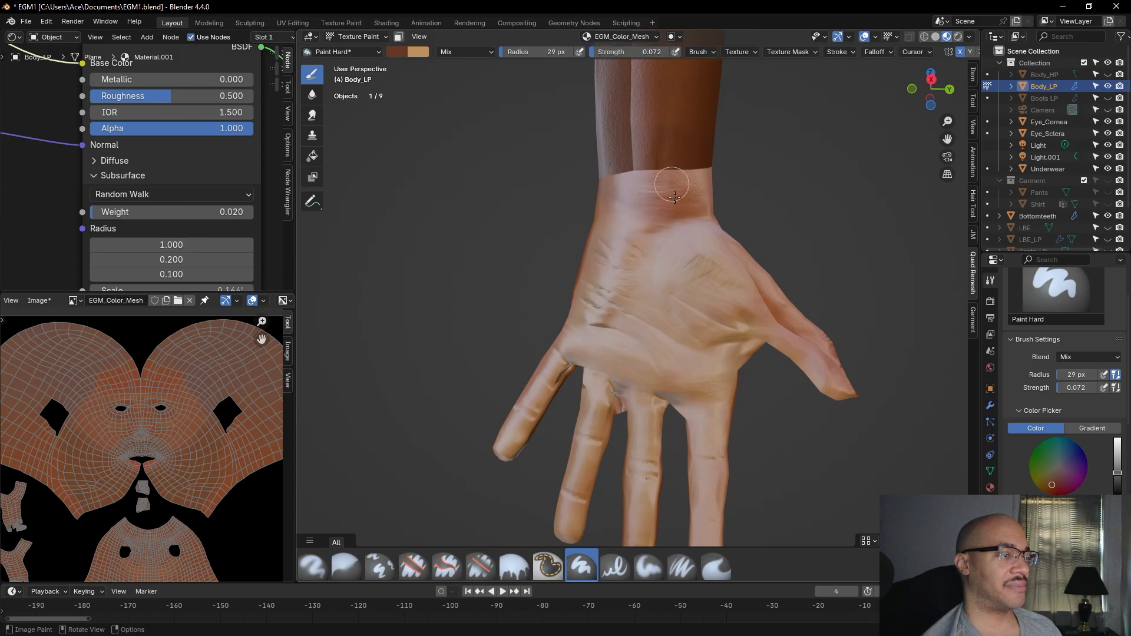
# Test the brown on the palm at 0.072 strength, undo that stroke, and set the brush strength to 0.029
pyautogui.moveTo(692, 232)
pyautogui.mouseDown()
pyautogui.moveTo(732, 290)
pyautogui.moveTo(727, 280)
pyautogui.moveTo(694, 324)
pyautogui.moveTo(682, 218)
pyautogui.moveTo(687, 203)
pyautogui.moveTo(703, 205)
pyautogui.moveTo(692, 211)
pyautogui.moveTo(687, 164)
pyautogui.moveTo(651, 271)
pyautogui.moveTo(661, 236)
pyautogui.mouseUp()
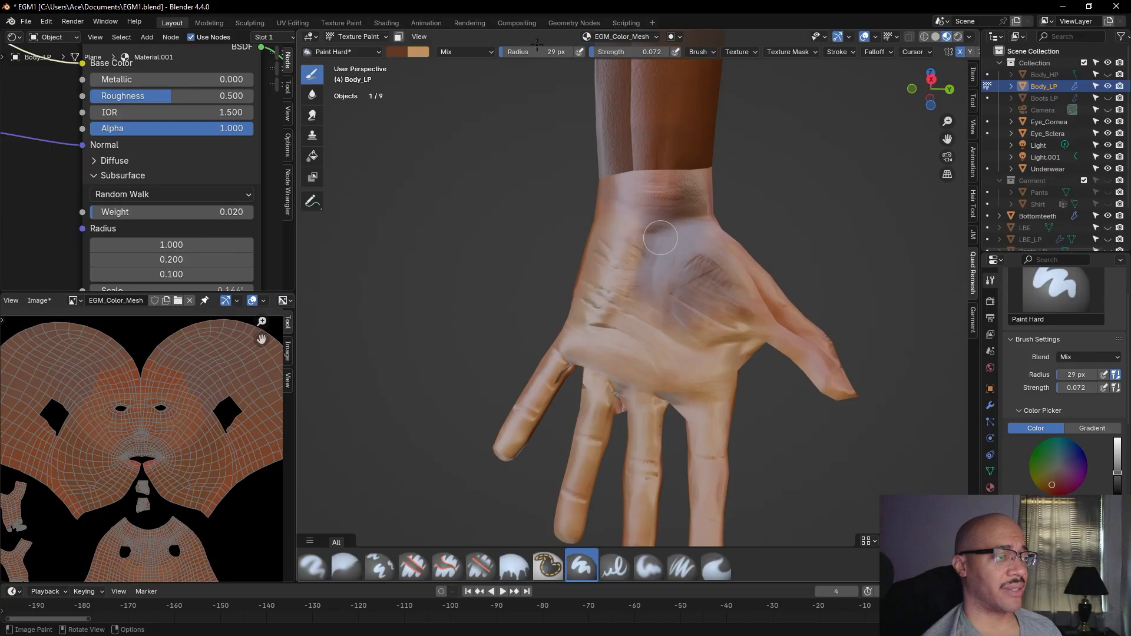
pyautogui.hotkey('ctrl', 'z')
pyautogui.moveTo(632, 53); pyautogui.dragTo(634, 53)
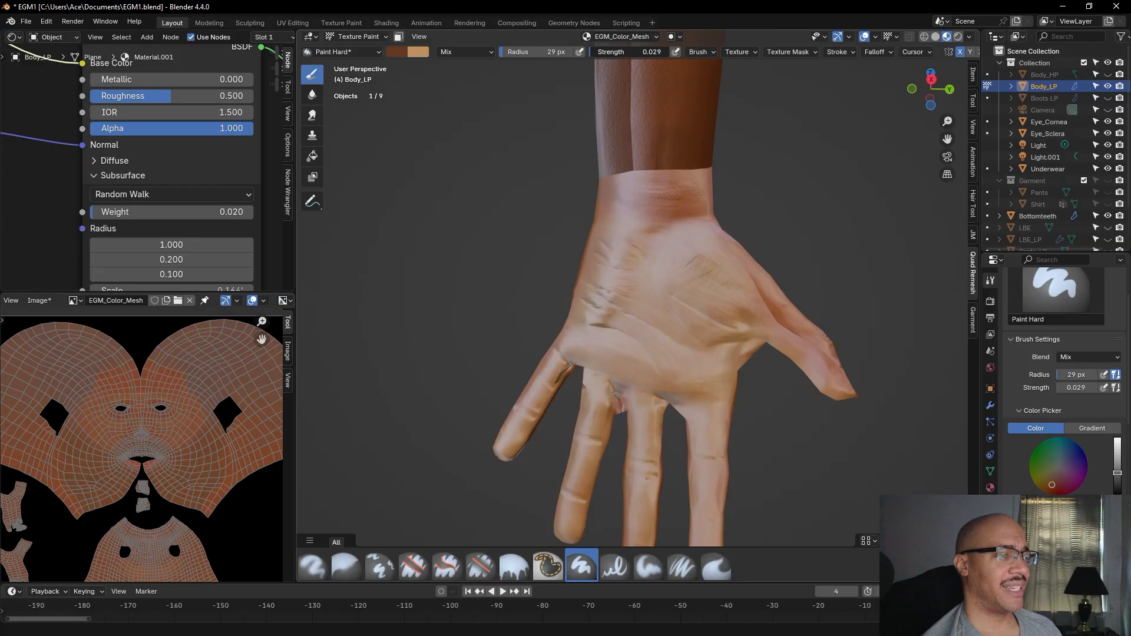
# Set the brush strength to 0.035
pyautogui.click(601, 52)
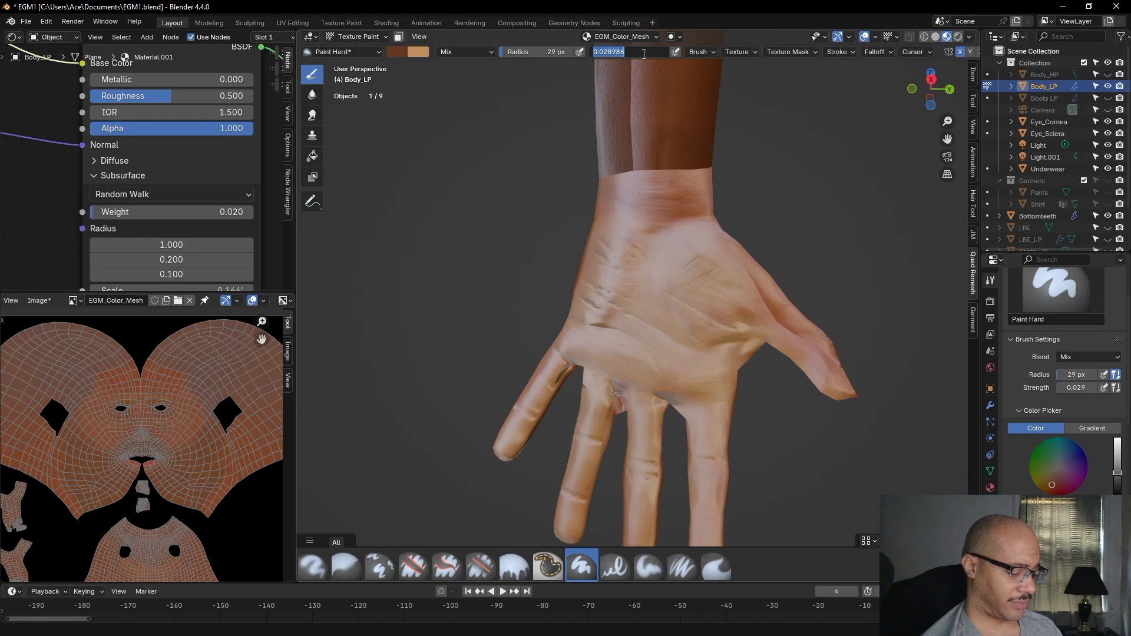
pyautogui.write('35')
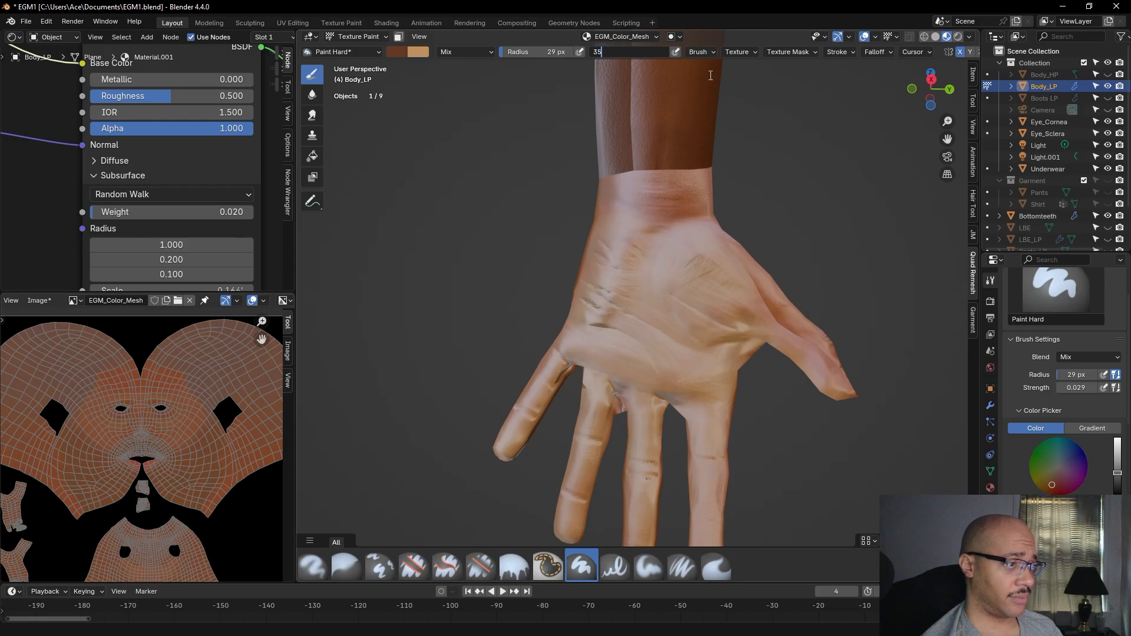
pyautogui.press('Return')
pyautogui.moveTo(652, 54); pyautogui.dragTo(575, 53)
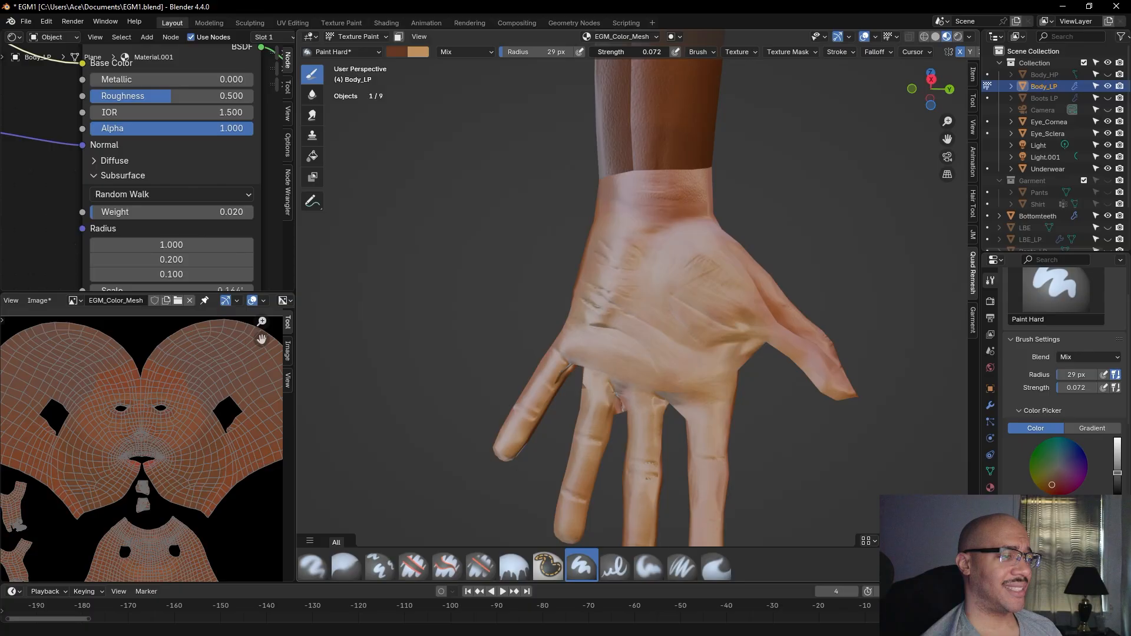
pyautogui.moveTo(575, 54)
pyautogui.mouseDown()
pyautogui.moveTo(649, 52)
pyautogui.moveTo(612, 52)
pyautogui.mouseUp()
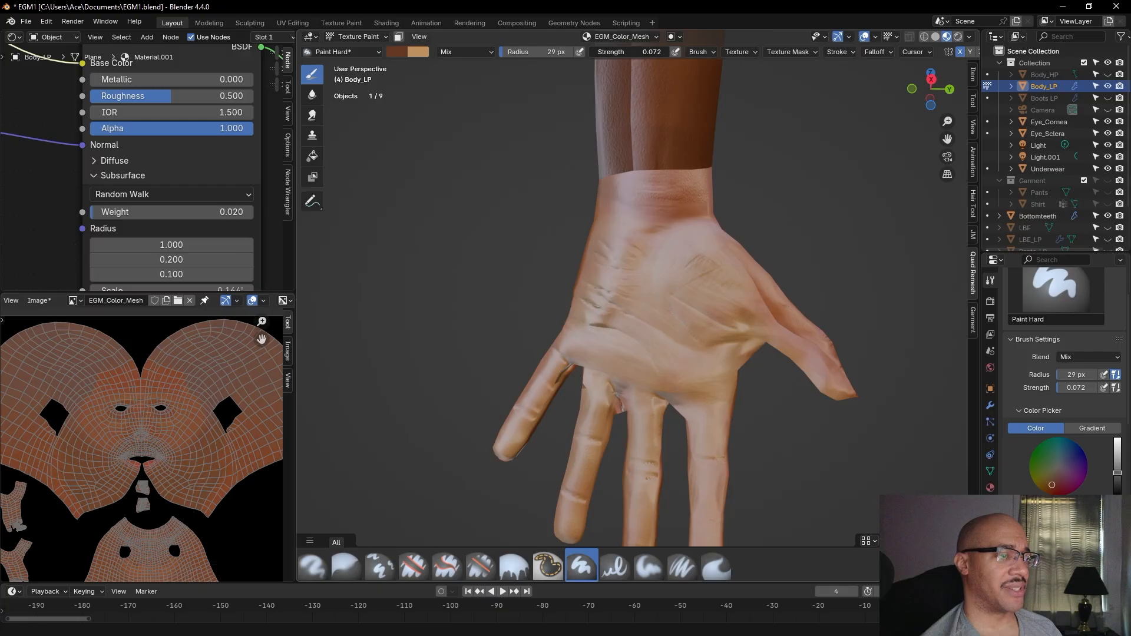
pyautogui.click(638, 52)
pyautogui.write('0.035')
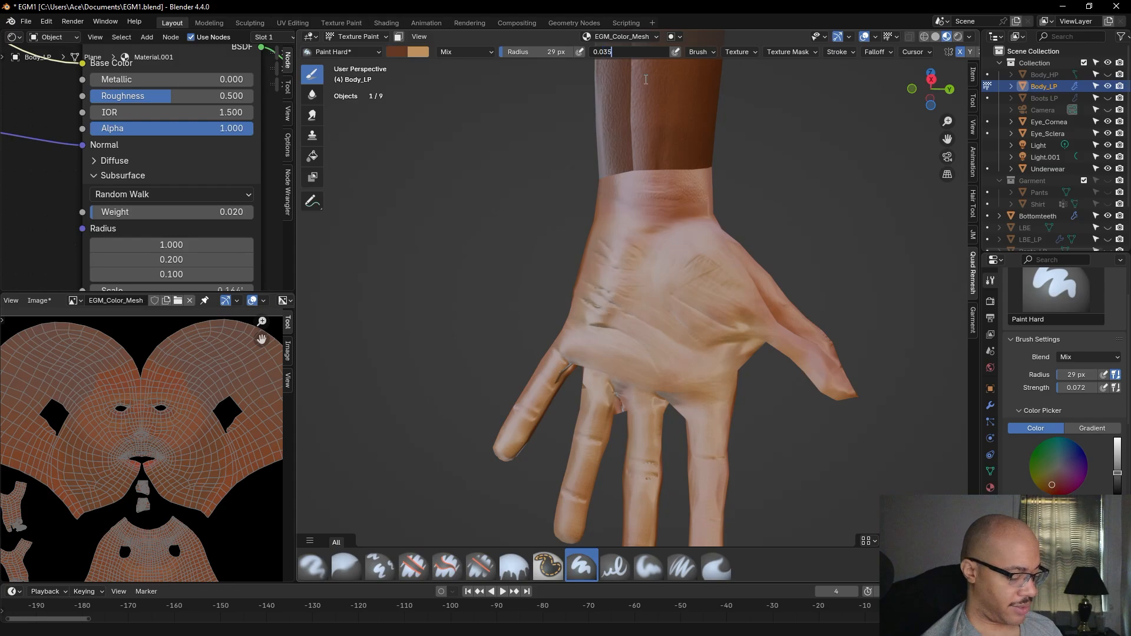
pyautogui.press('Return')
# Try shading the palm and wrist crease with the sampled brown at 0.035 strength, undoing one wrist stroke
pyautogui.moveTo(659, 262)
pyautogui.mouseDown()
pyautogui.moveTo(717, 295)
pyautogui.moveTo(698, 254)
pyautogui.moveTo(744, 296)
pyautogui.moveTo(693, 205)
pyautogui.moveTo(686, 217)
pyautogui.mouseUp()
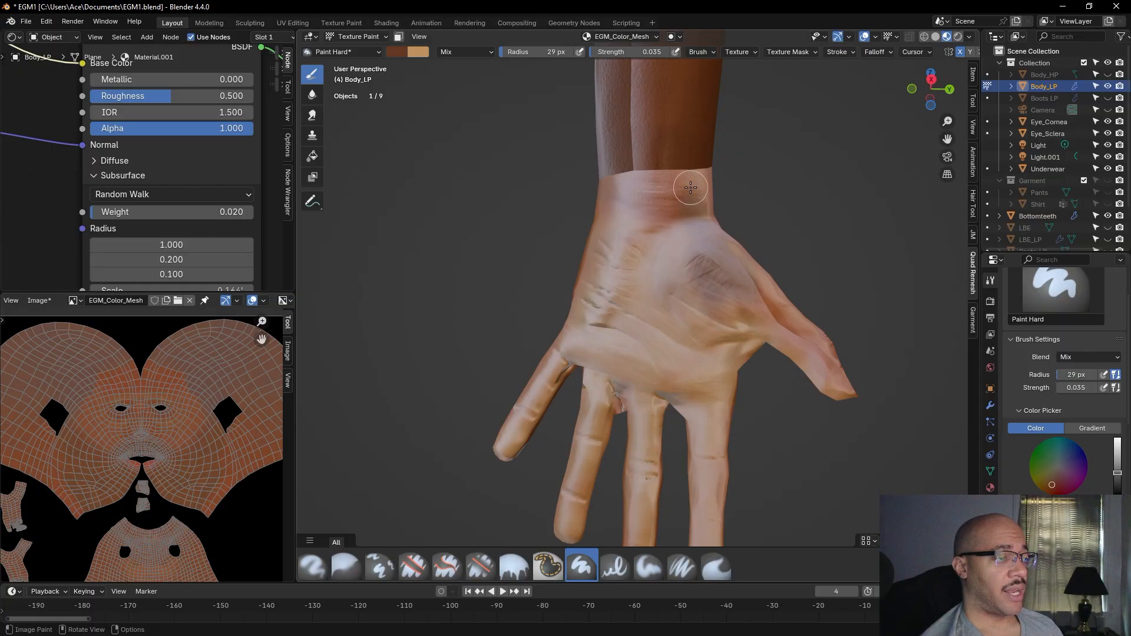
pyautogui.moveTo(697, 200); pyautogui.dragTo(678, 199)
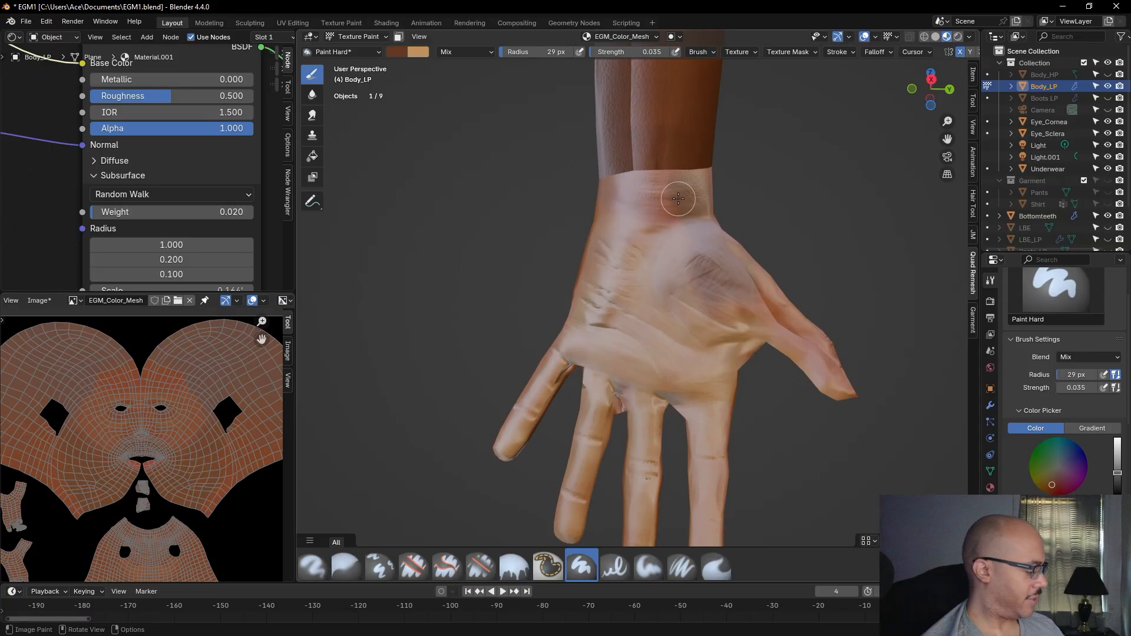
pyautogui.hotkey('ctrl', 'z')
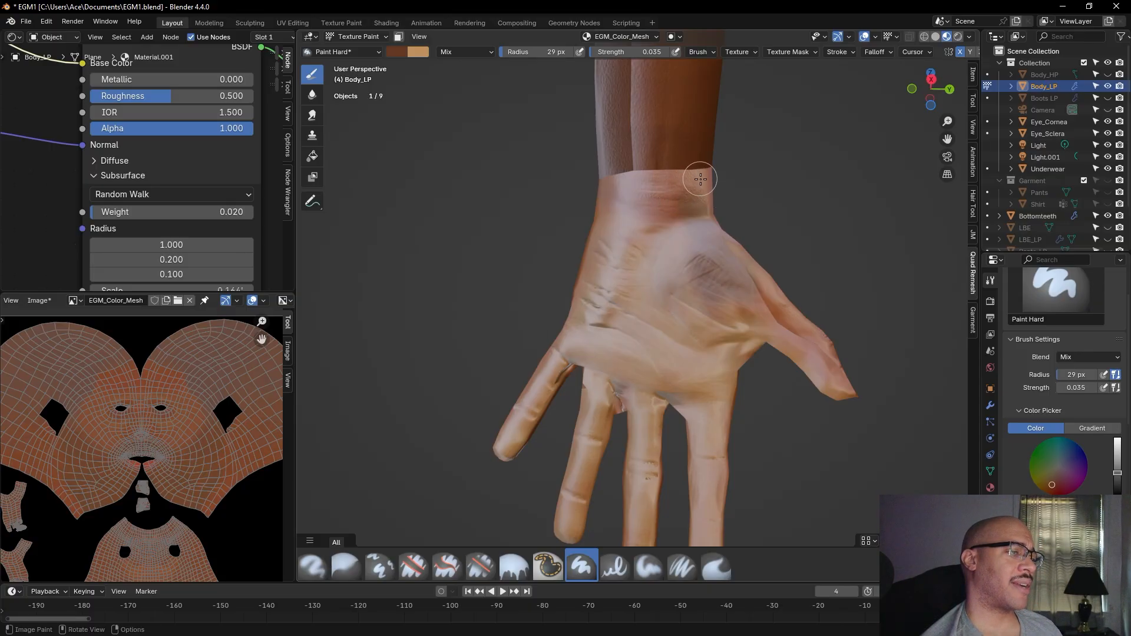
pyautogui.moveTo(650, 181)
pyautogui.mouseDown()
pyautogui.moveTo(624, 184)
pyautogui.moveTo(677, 186)
pyautogui.moveTo(616, 181)
pyautogui.moveTo(700, 180)
pyautogui.moveTo(632, 185)
pyautogui.moveTo(655, 235)
pyautogui.moveTo(689, 190)
pyautogui.mouseUp()
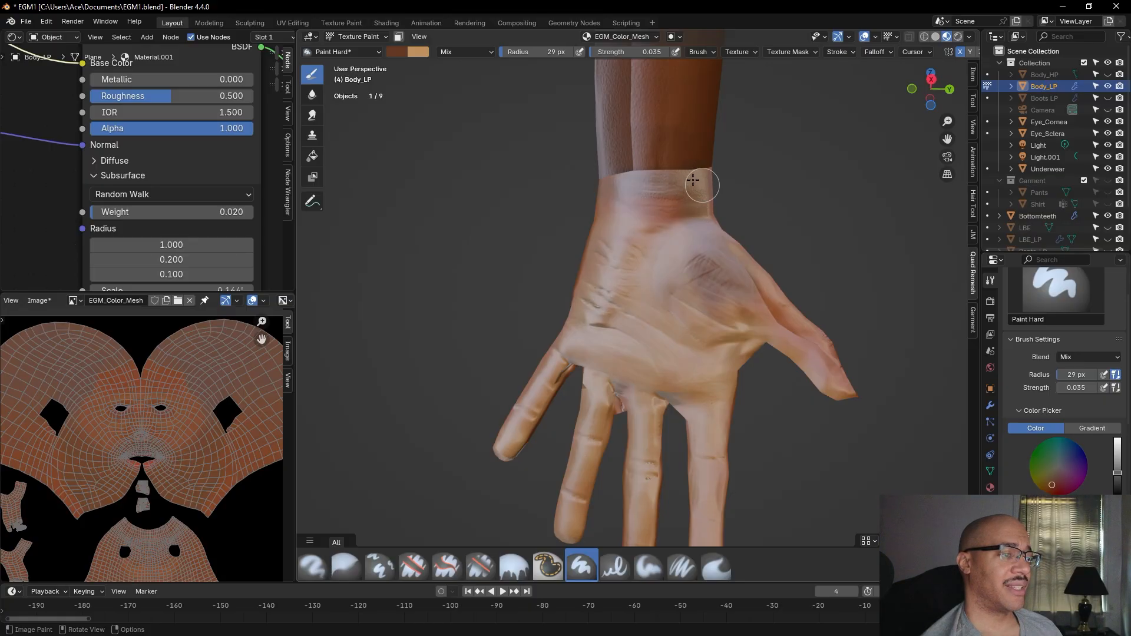
pyautogui.moveTo(671, 178)
pyautogui.mouseDown()
pyautogui.moveTo(626, 185)
pyautogui.moveTo(609, 205)
pyautogui.moveTo(606, 183)
pyautogui.moveTo(678, 189)
pyautogui.moveTo(642, 188)
pyautogui.moveTo(700, 177)
pyautogui.moveTo(702, 188)
pyautogui.mouseUp()
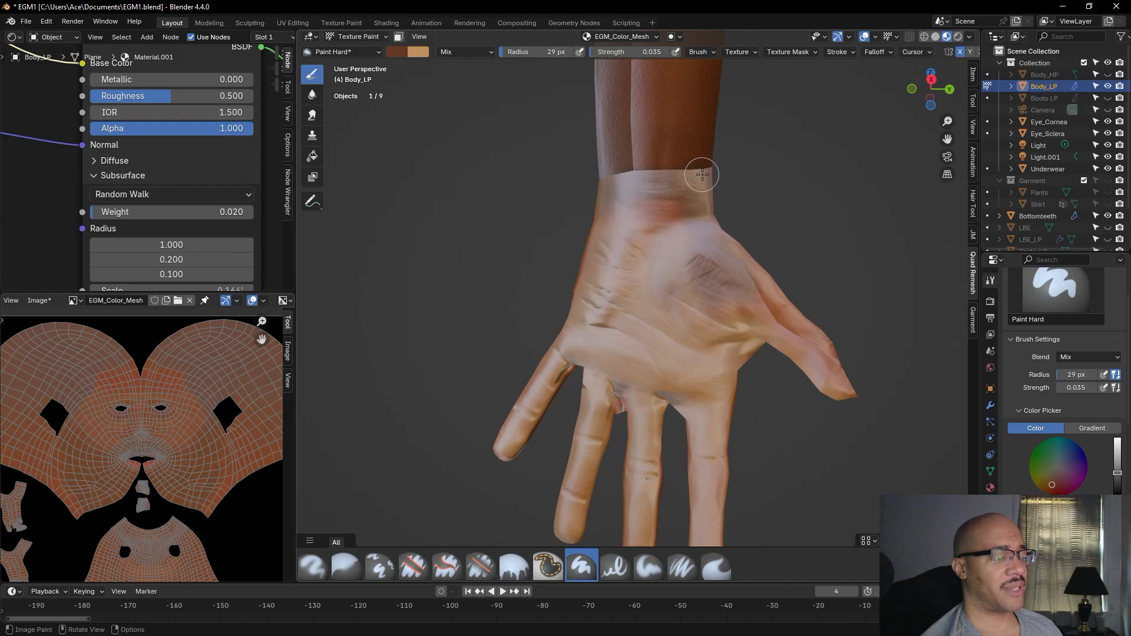
pyautogui.moveTo(700, 190)
pyautogui.mouseDown()
pyautogui.moveTo(643, 180)
pyautogui.moveTo(615, 199)
pyautogui.moveTo(623, 182)
pyautogui.moveTo(682, 188)
pyautogui.moveTo(607, 181)
pyautogui.moveTo(681, 182)
pyautogui.mouseUp()
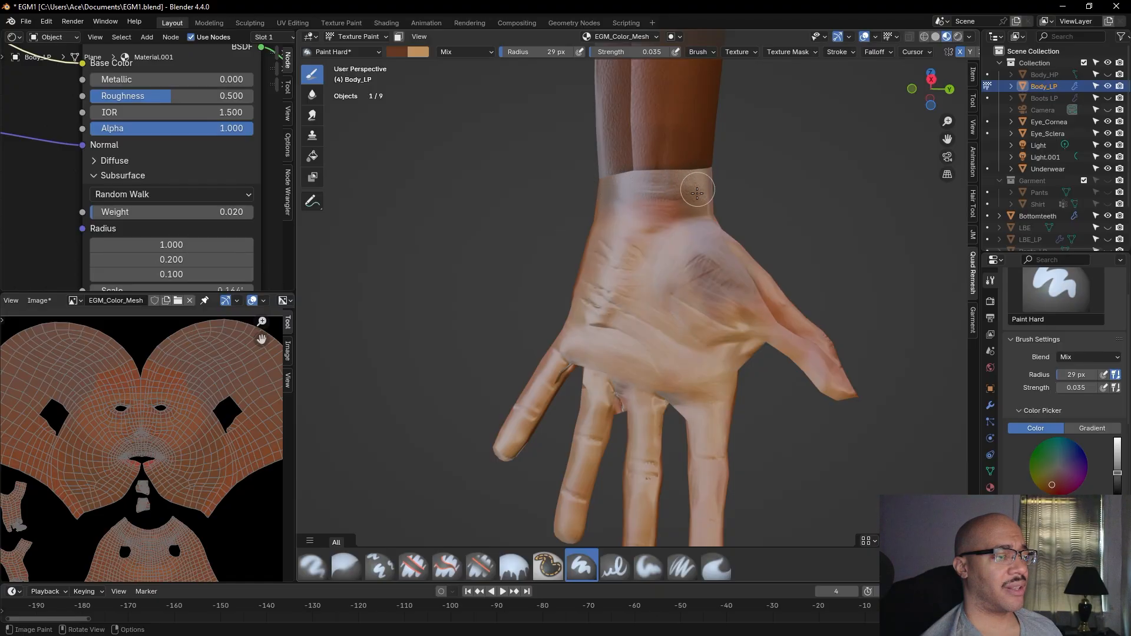
# Switch the viewport to solid shading and undo the remaining brown test strokes on the palm and wrist
pyautogui.moveTo(780, 147)
pyautogui.mouseDown(button='middle')
pyautogui.moveTo(649, 232)
pyautogui.moveTo(660, 253)
pyautogui.moveTo(606, 227)
pyautogui.moveTo(745, 165)
pyautogui.moveTo(801, 118)
pyautogui.mouseUp(button='middle')
pyautogui.click(935, 37)
pyautogui.scroll(1, 770, 251)
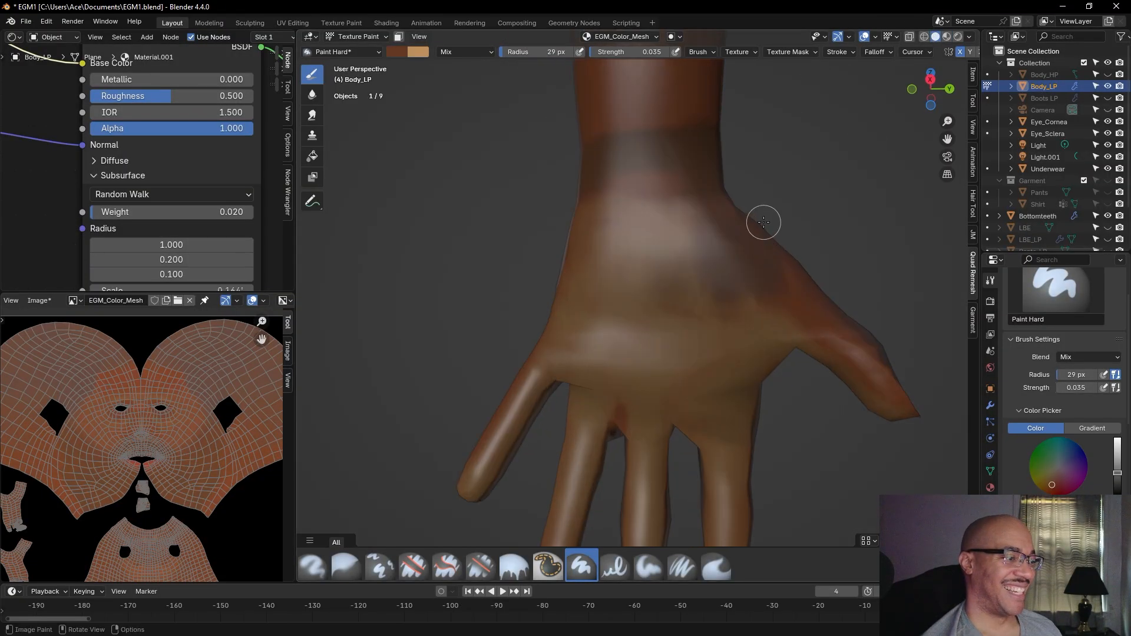
pyautogui.scroll(-1, 784, 163)
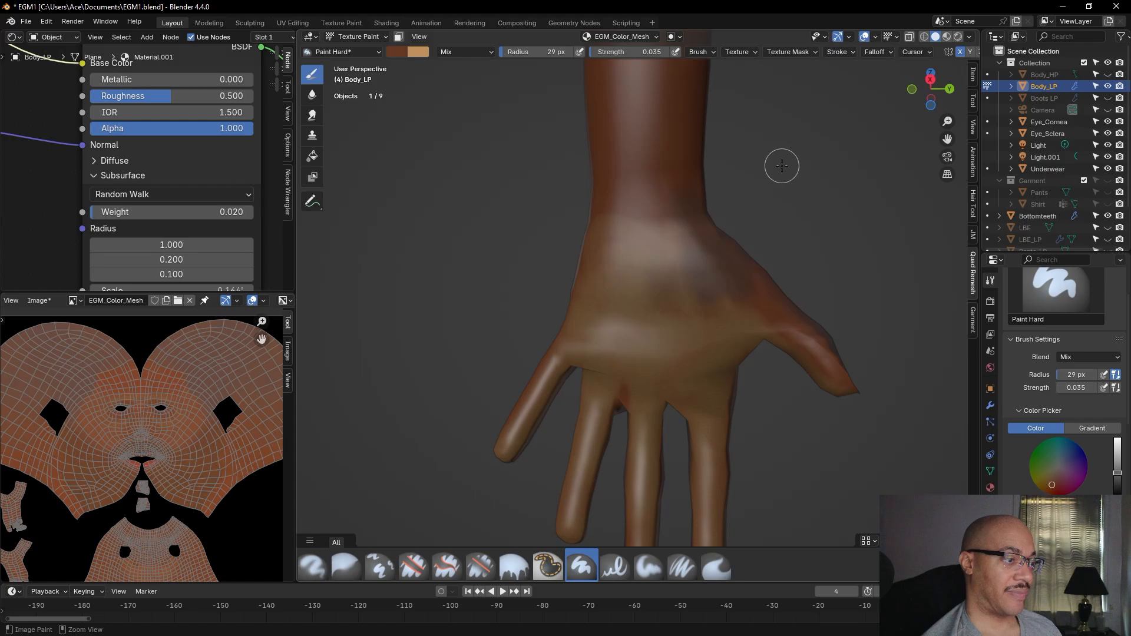
pyautogui.hotkey('ctrl', 'z')
# Sample the forearm's darker brown, #4A2919, as the primary paint color
pyautogui.click(399, 52)
pyautogui.click(397, 52)
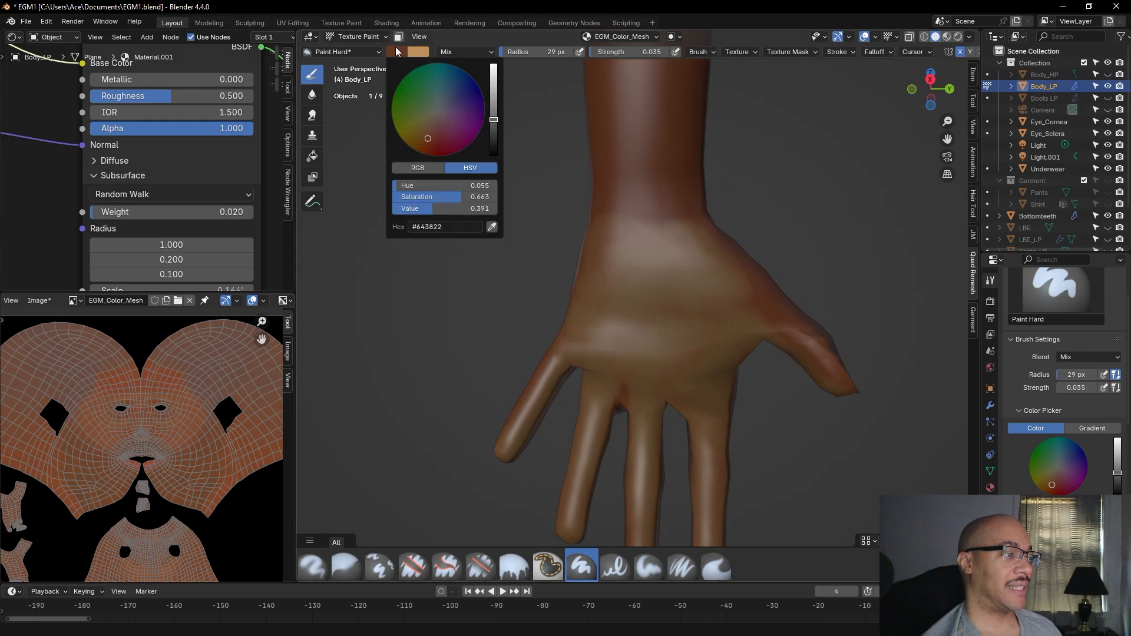
pyautogui.click(491, 226)
pyautogui.click(661, 138)
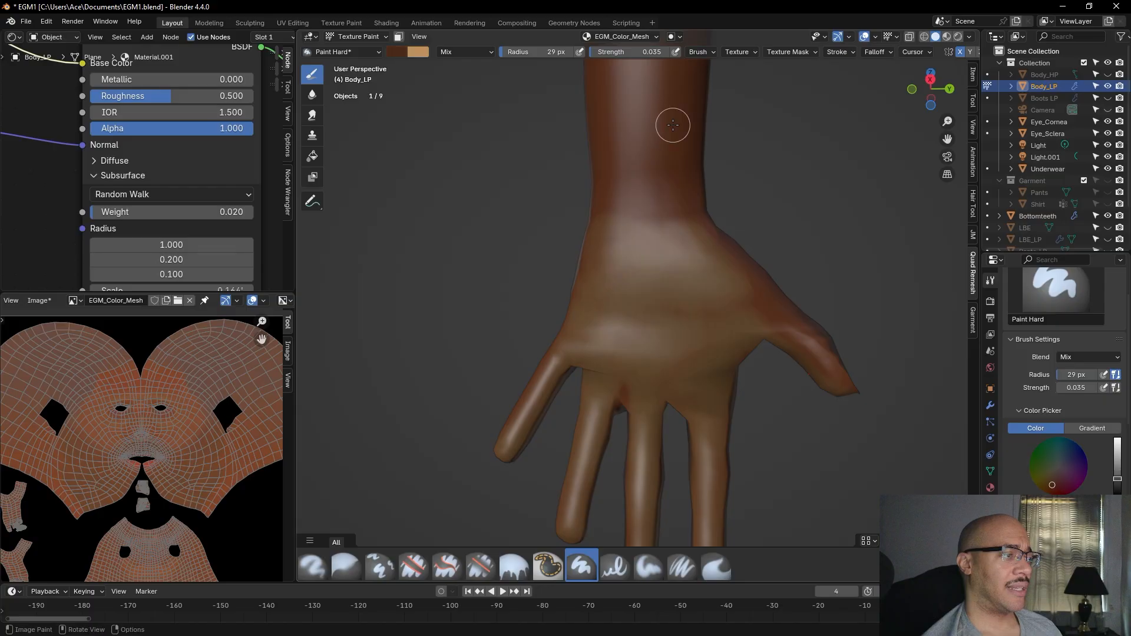
# Test the dark brown across the palm just below the wrist at strengths 1.000 and 0.659, and undo the strokes
pyautogui.moveTo(684, 231)
pyautogui.mouseDown()
pyautogui.moveTo(608, 222)
pyautogui.moveTo(695, 235)
pyautogui.moveTo(682, 240)
pyautogui.mouseUp()
pyautogui.moveTo(617, 51); pyautogui.dragTo(668, 52)
pyautogui.moveTo(676, 233); pyautogui.dragTo(615, 233)
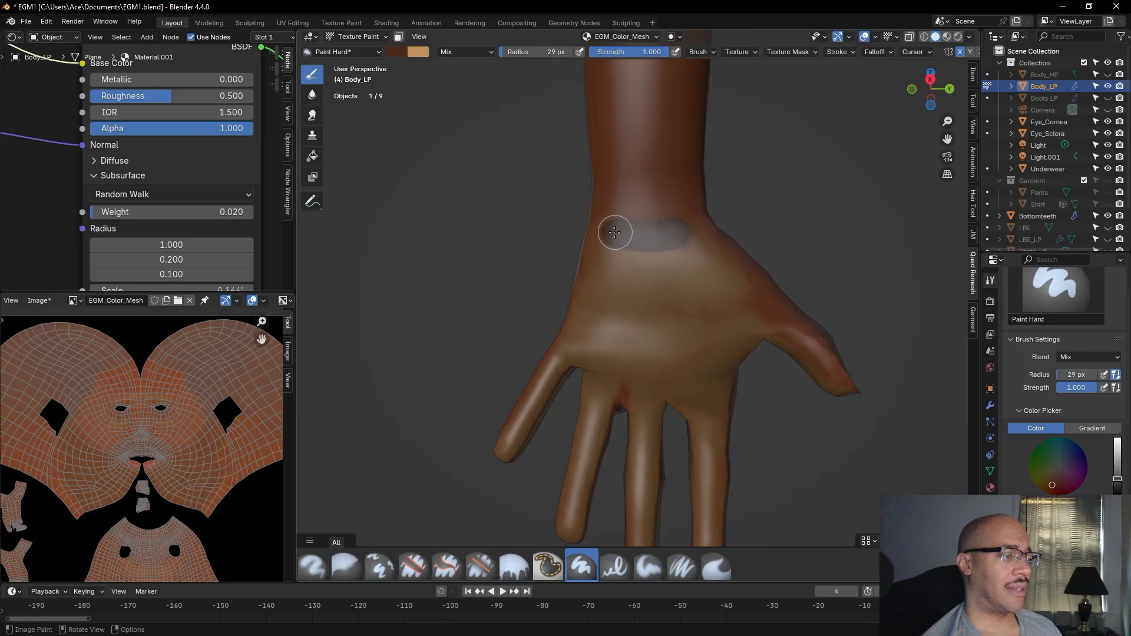
pyautogui.moveTo(659, 52); pyautogui.dragTo(641, 59)
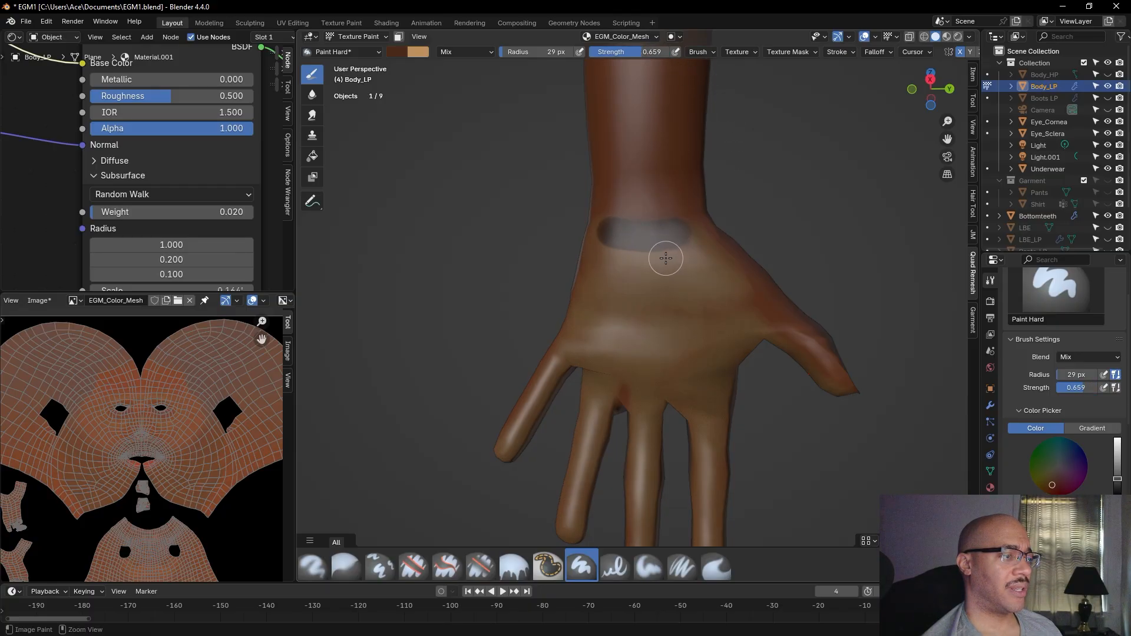
pyautogui.hotkey('ctrl', 'z')
pyautogui.moveTo(611, 235); pyautogui.dragTo(705, 230)
pyautogui.hotkey('ctrl', 'z')
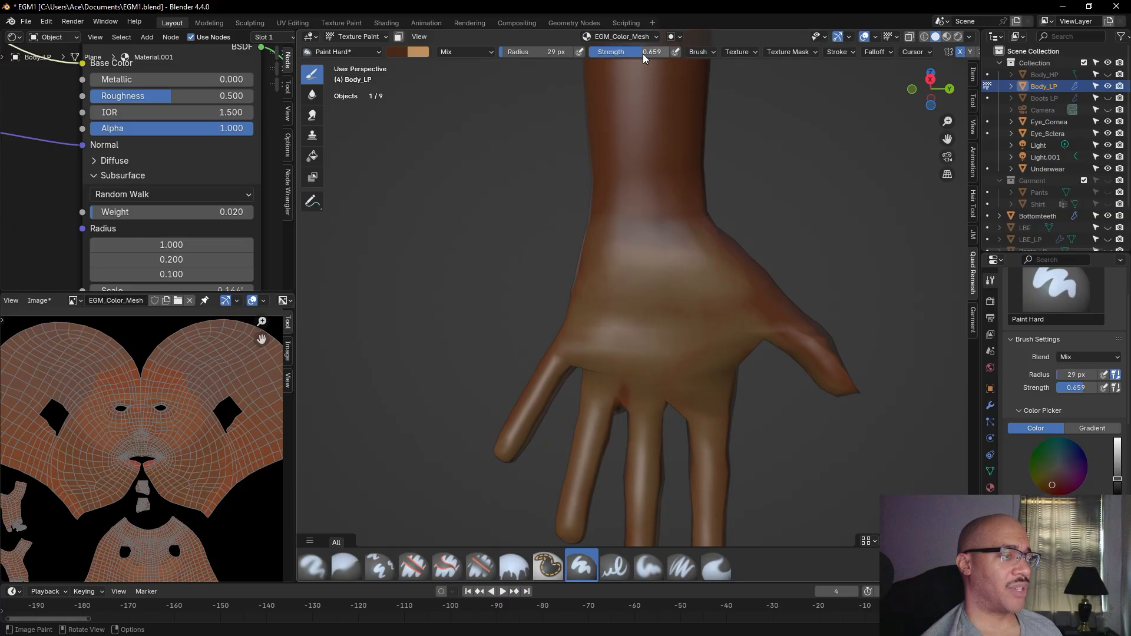
# Test the dark brown on the upper palm at strengths 0.384 and 0.123, and undo the strokes
pyautogui.moveTo(643, 54); pyautogui.dragTo(626, 55)
pyautogui.moveTo(613, 252); pyautogui.dragTo(716, 252)
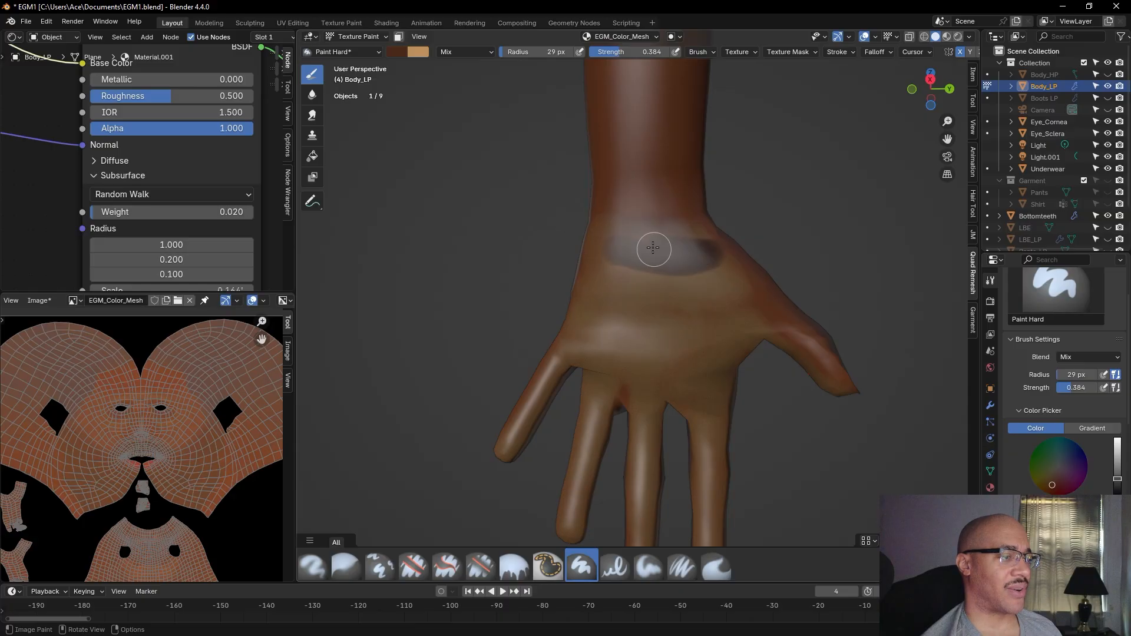
pyautogui.hotkey('ctrl', 'z')
pyautogui.moveTo(632, 54); pyautogui.dragTo(627, 53)
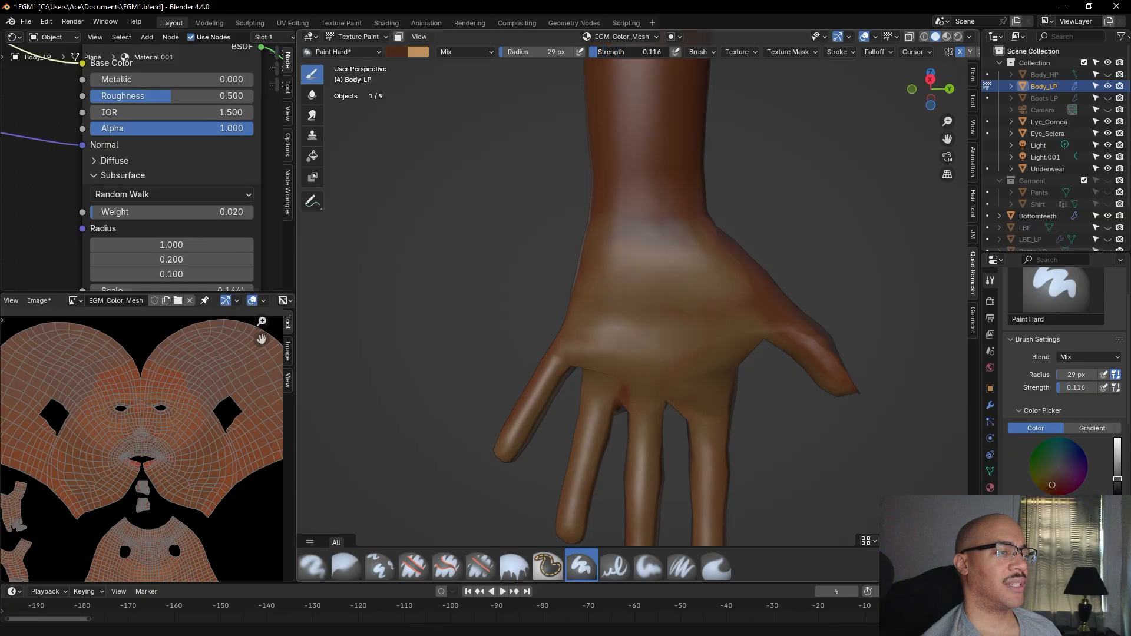
pyautogui.moveTo(621, 258); pyautogui.dragTo(696, 252)
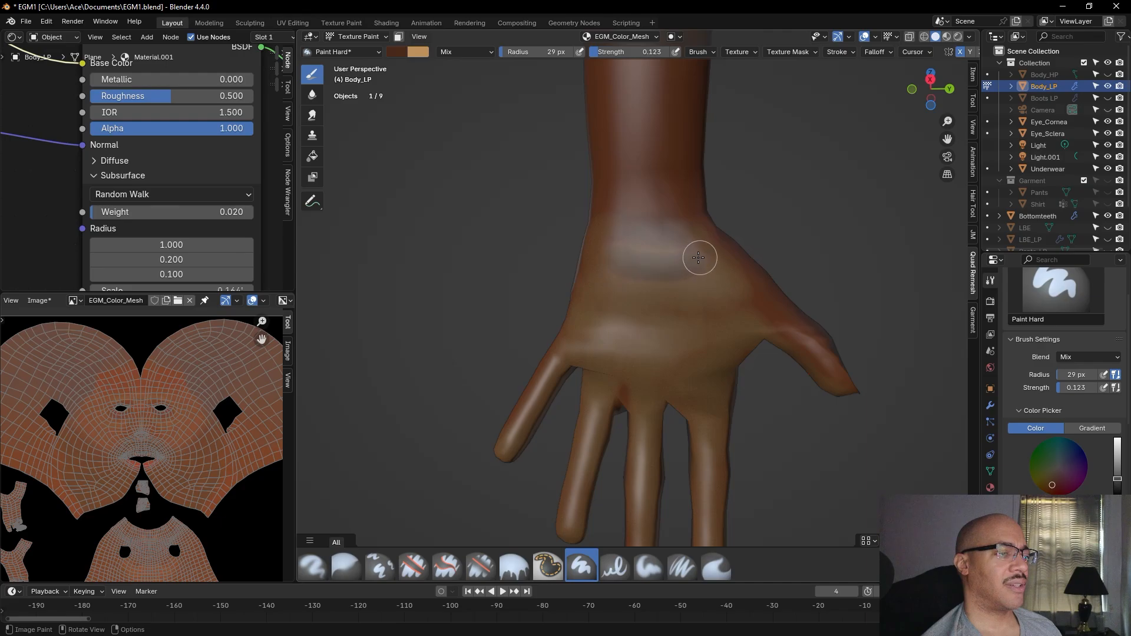
pyautogui.moveTo(609, 252)
pyautogui.mouseDown()
pyautogui.moveTo(599, 253)
pyautogui.moveTo(598, 235)
pyautogui.moveTo(677, 237)
pyautogui.moveTo(725, 274)
pyautogui.mouseUp()
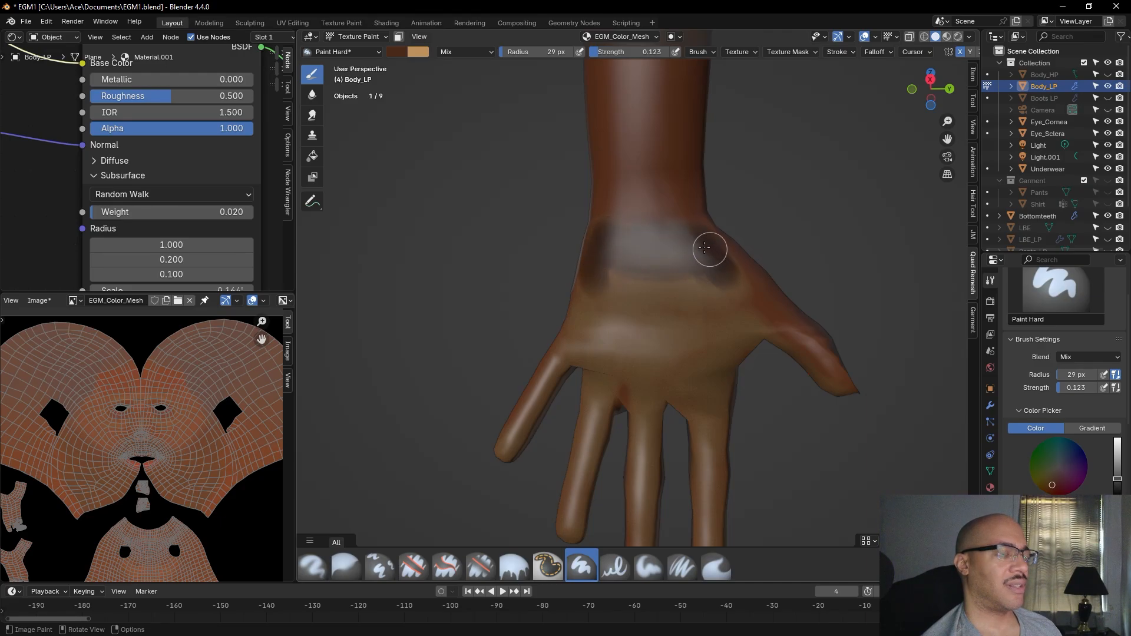
pyautogui.hotkey('ctrl', 'z')
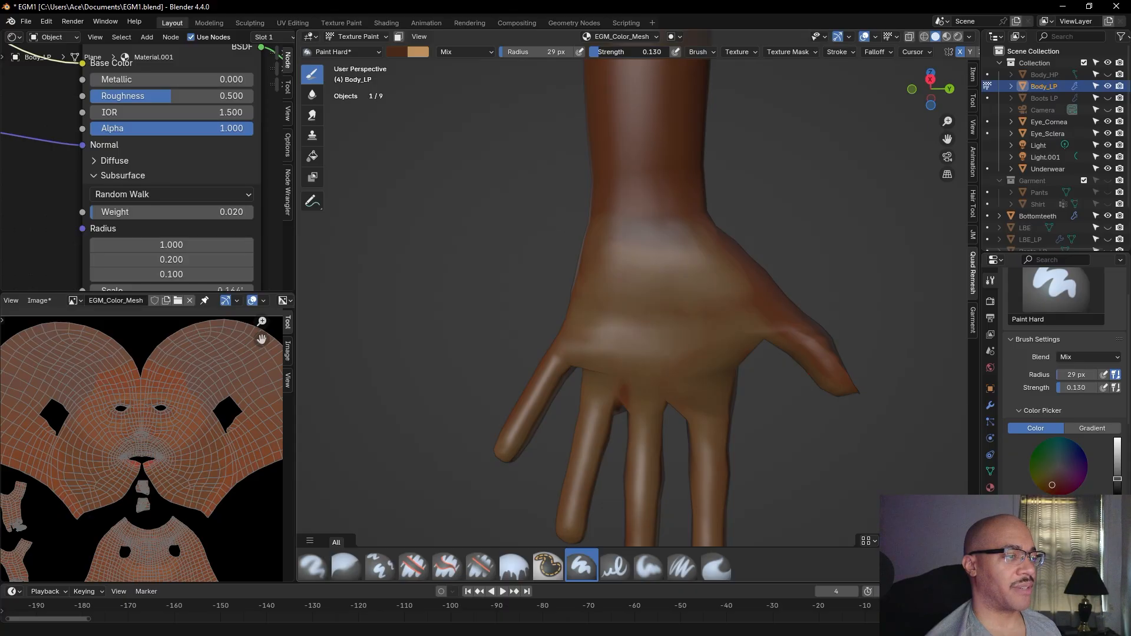
# Test the dark brown over the upper palm and thumb base at strengths 0.130 and 0.080, and undo the strokes
pyautogui.moveTo(687, 277)
pyautogui.mouseDown()
pyautogui.moveTo(727, 306)
pyautogui.moveTo(704, 262)
pyautogui.moveTo(725, 295)
pyautogui.moveTo(717, 256)
pyautogui.moveTo(681, 255)
pyautogui.moveTo(695, 284)
pyautogui.moveTo(671, 253)
pyautogui.mouseUp()
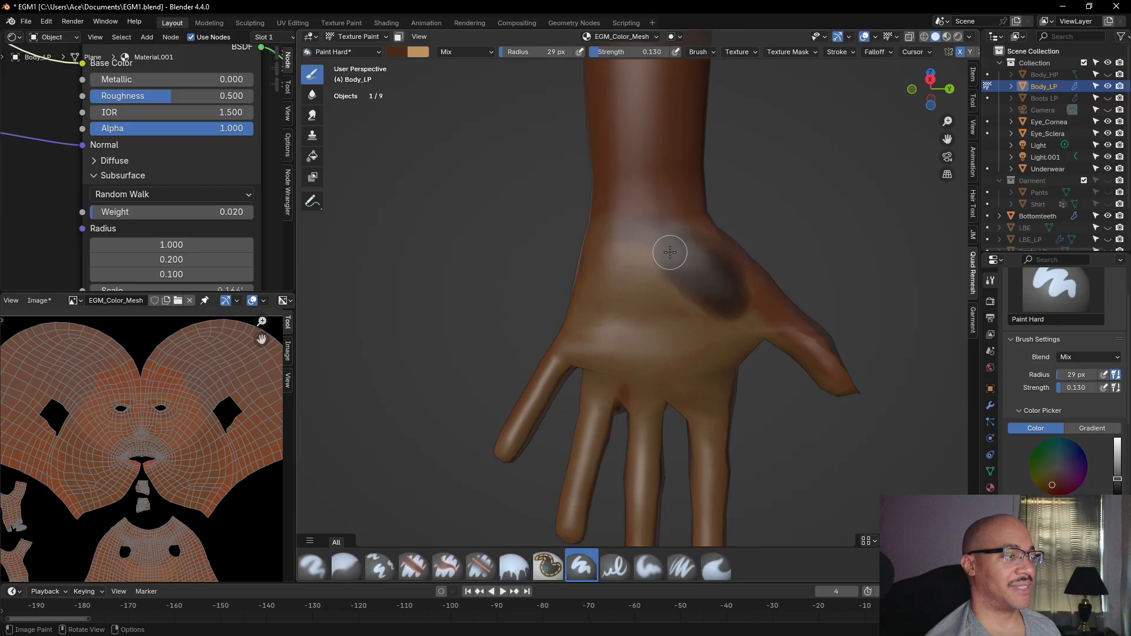
pyautogui.moveTo(671, 252)
pyautogui.mouseDown()
pyautogui.moveTo(687, 242)
pyautogui.moveTo(600, 245)
pyautogui.moveTo(642, 310)
pyautogui.moveTo(697, 273)
pyautogui.moveTo(714, 323)
pyautogui.moveTo(697, 282)
pyautogui.mouseUp()
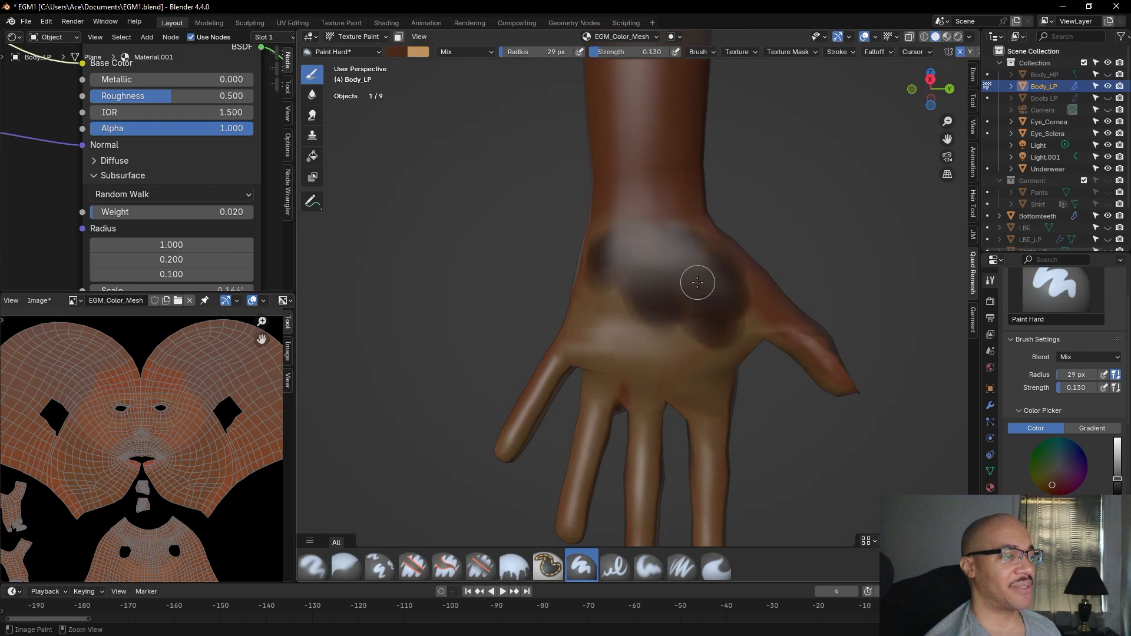
pyautogui.hotkey('ctrl', 'z')
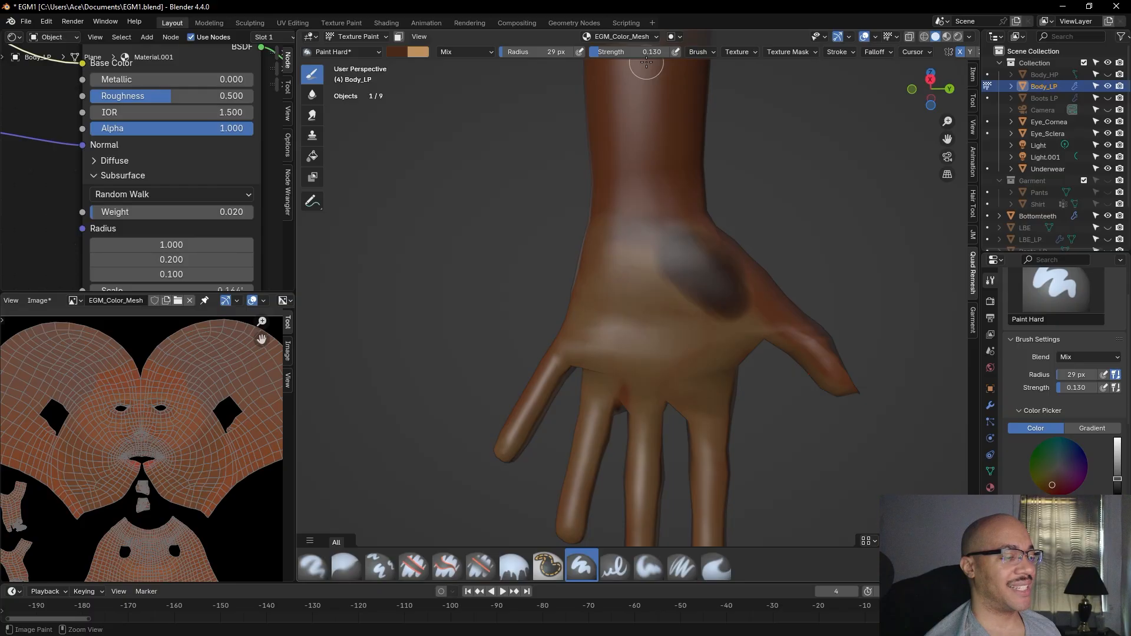
pyautogui.hotkey('ctrl', 'z')
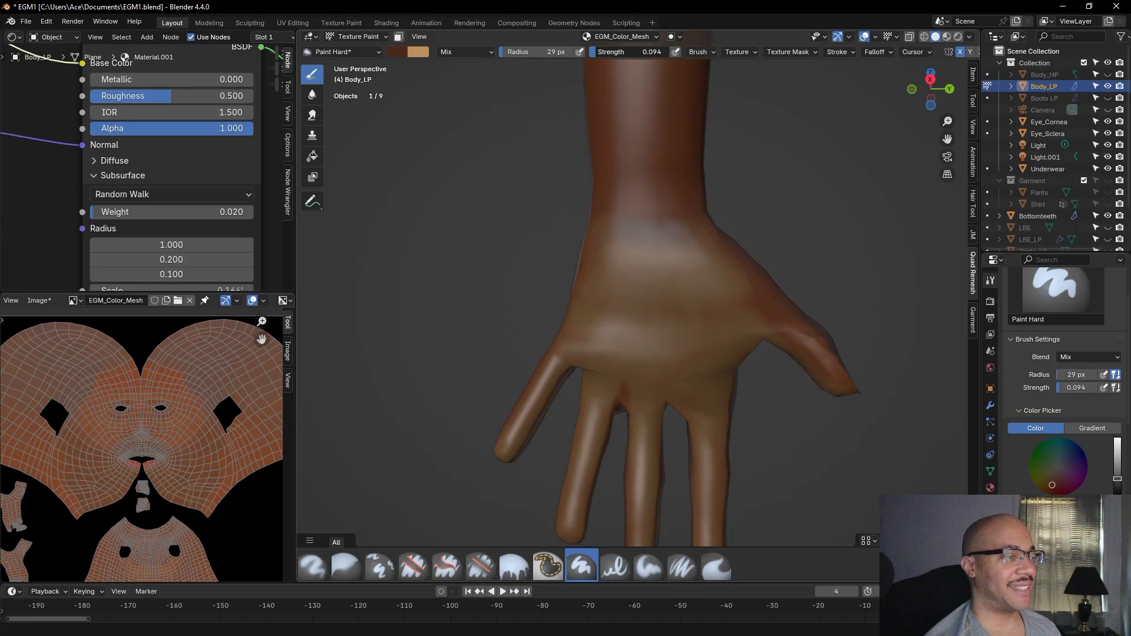
pyautogui.moveTo(596, 54); pyautogui.dragTo(595, 54)
pyautogui.moveTo(656, 267)
pyautogui.mouseDown()
pyautogui.moveTo(677, 238)
pyautogui.moveTo(681, 265)
pyautogui.moveTo(661, 286)
pyautogui.moveTo(622, 270)
pyautogui.moveTo(610, 237)
pyautogui.moveTo(599, 262)
pyautogui.moveTo(598, 245)
pyautogui.moveTo(691, 260)
pyautogui.moveTo(732, 305)
pyautogui.moveTo(744, 295)
pyautogui.mouseUp()
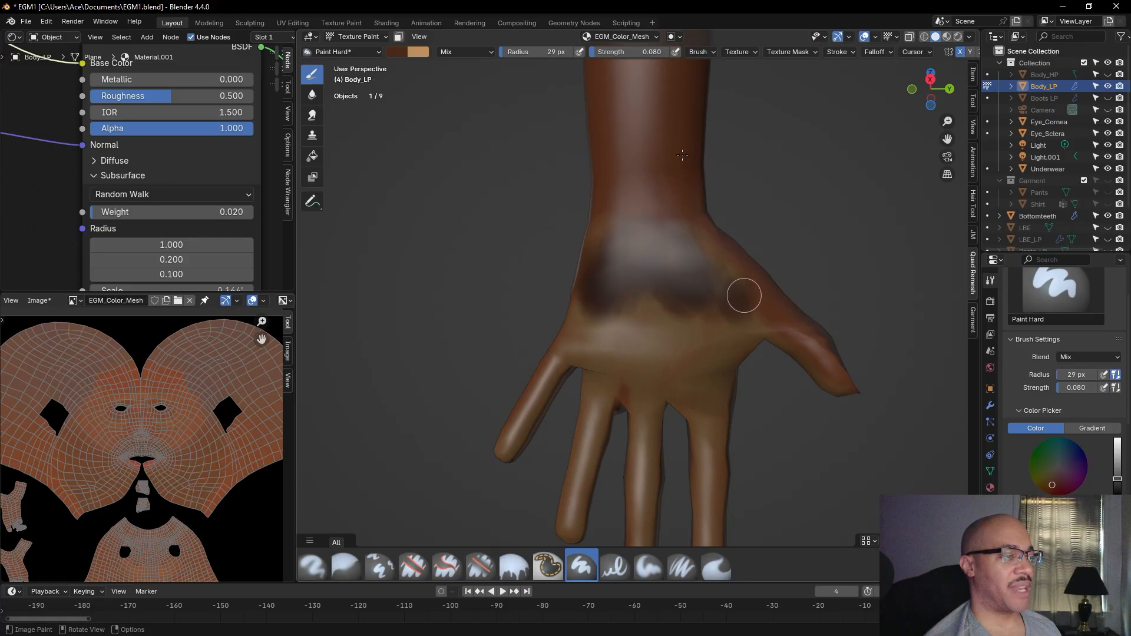
pyautogui.hotkey('ctrl', 'z')
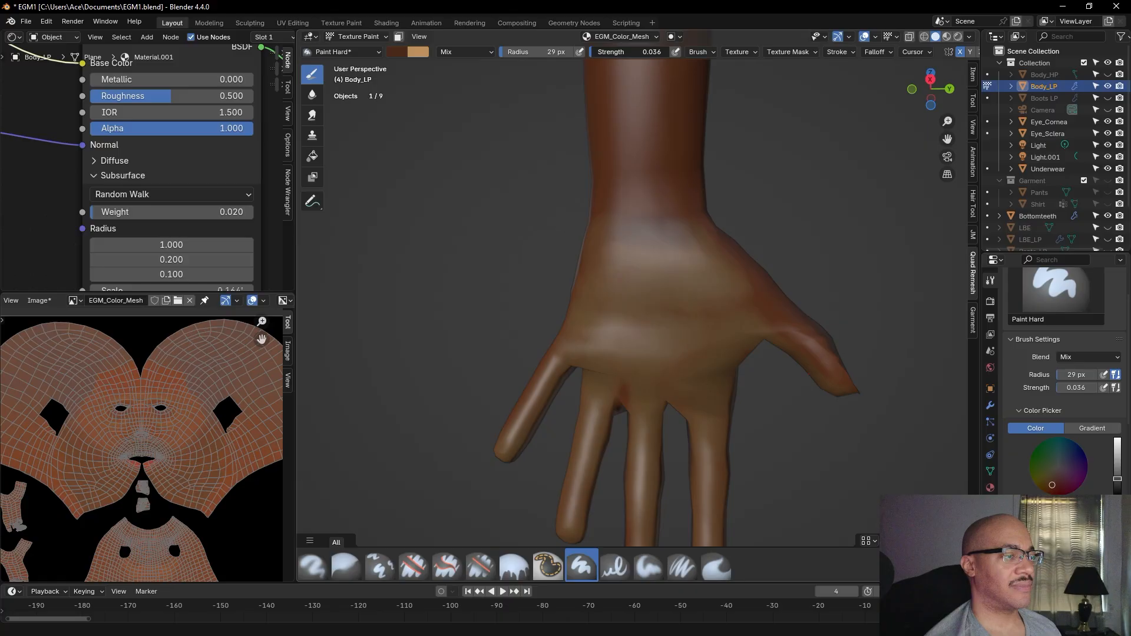
# Undo a palm test stroke made at 0.036 strength and shade the upper palm with the dark brown at 0.022
pyautogui.moveTo(689, 297)
pyautogui.mouseDown()
pyautogui.moveTo(677, 245)
pyautogui.moveTo(646, 285)
pyautogui.moveTo(619, 262)
pyautogui.moveTo(591, 288)
pyautogui.moveTo(598, 237)
pyautogui.moveTo(641, 242)
pyautogui.moveTo(628, 255)
pyautogui.moveTo(753, 325)
pyautogui.moveTo(720, 317)
pyautogui.mouseUp()
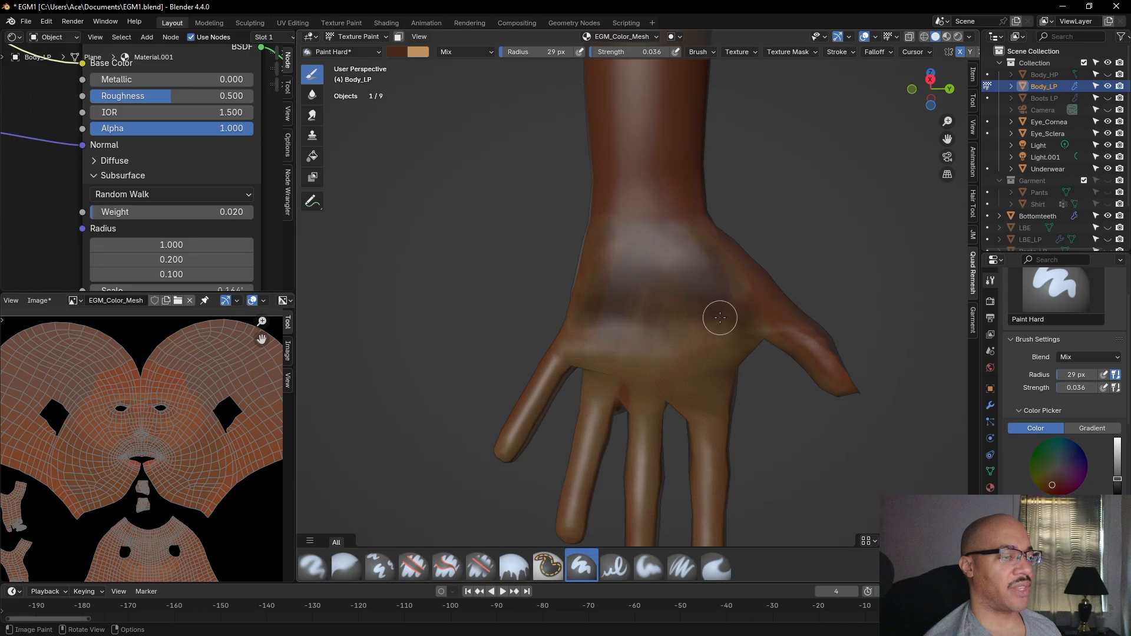
pyautogui.hotkey('ctrl', 'z')
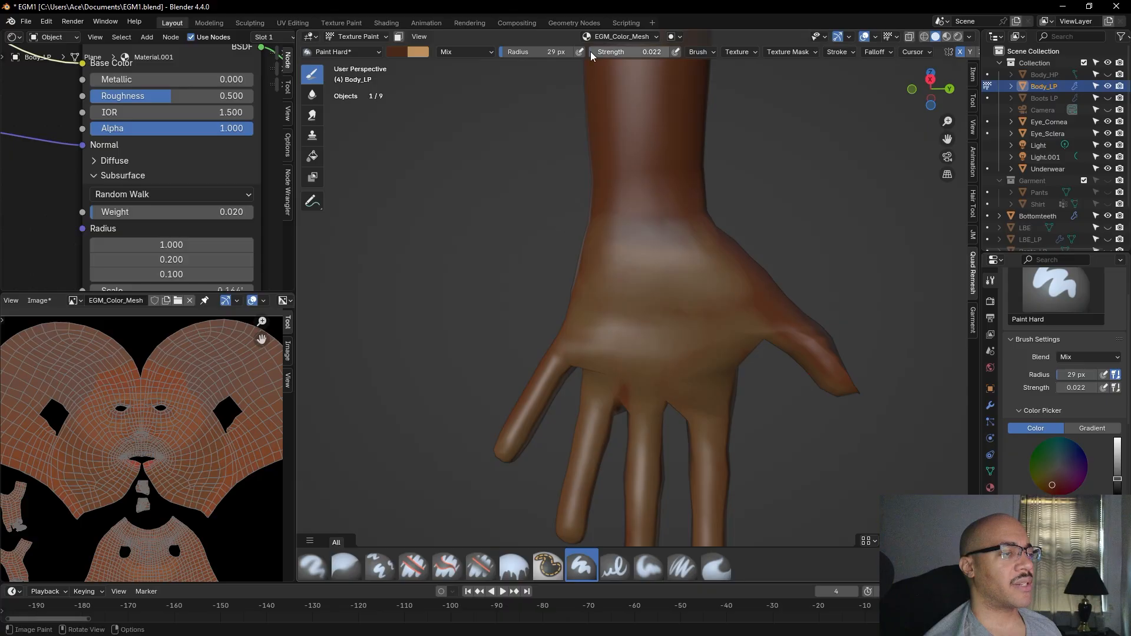
pyautogui.moveTo(659, 316)
pyautogui.mouseDown()
pyautogui.moveTo(719, 303)
pyautogui.moveTo(697, 255)
pyautogui.moveTo(649, 323)
pyautogui.moveTo(634, 324)
pyautogui.moveTo(619, 269)
pyautogui.moveTo(586, 324)
pyautogui.moveTo(621, 265)
pyautogui.moveTo(656, 255)
pyautogui.moveTo(612, 257)
pyautogui.moveTo(662, 273)
pyautogui.moveTo(642, 277)
pyautogui.moveTo(711, 284)
pyautogui.moveTo(682, 248)
pyautogui.moveTo(648, 250)
pyautogui.moveTo(594, 305)
pyautogui.mouseUp()
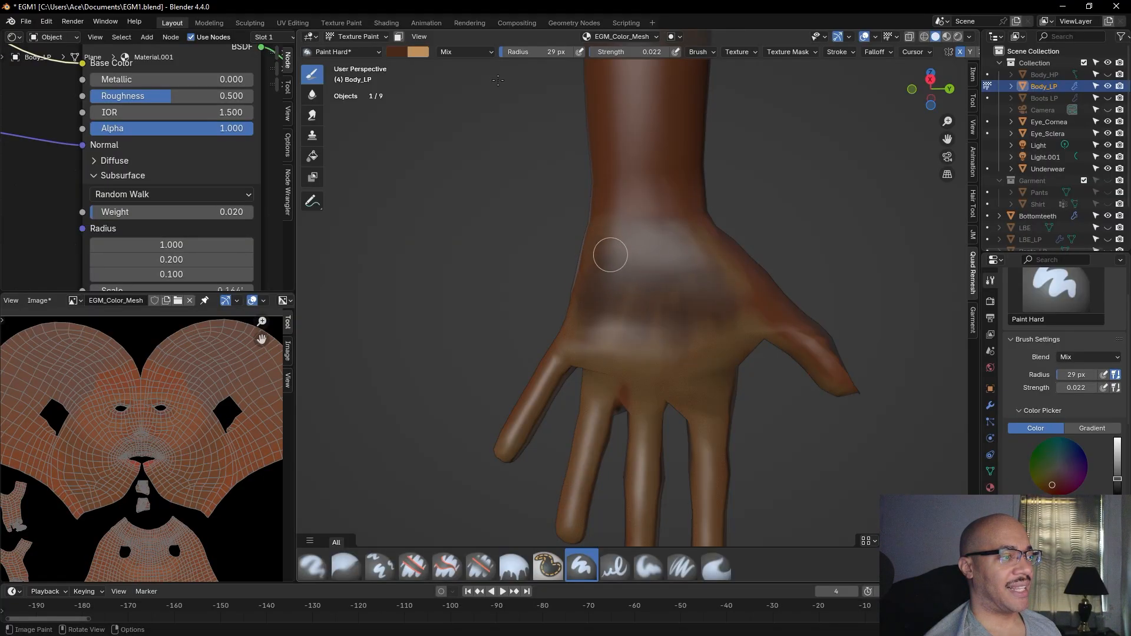
# Sample the lighter reddish brown from the forearm's highlight as the primary paint color
pyautogui.click(399, 52)
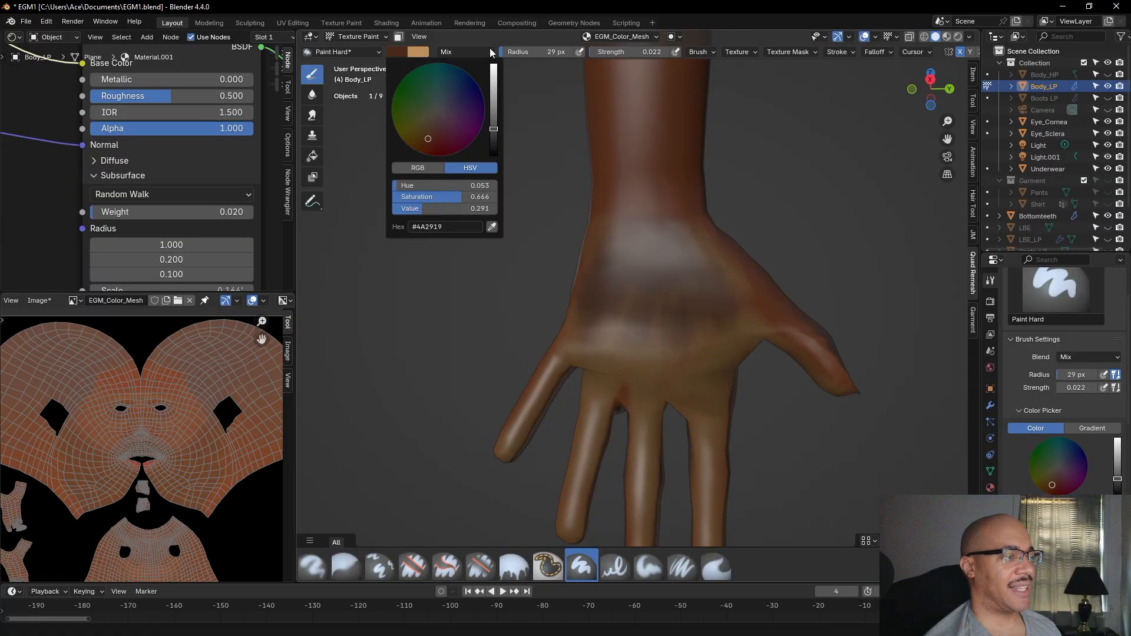
pyautogui.click(405, 53)
pyautogui.click(493, 227)
pyautogui.click(642, 100)
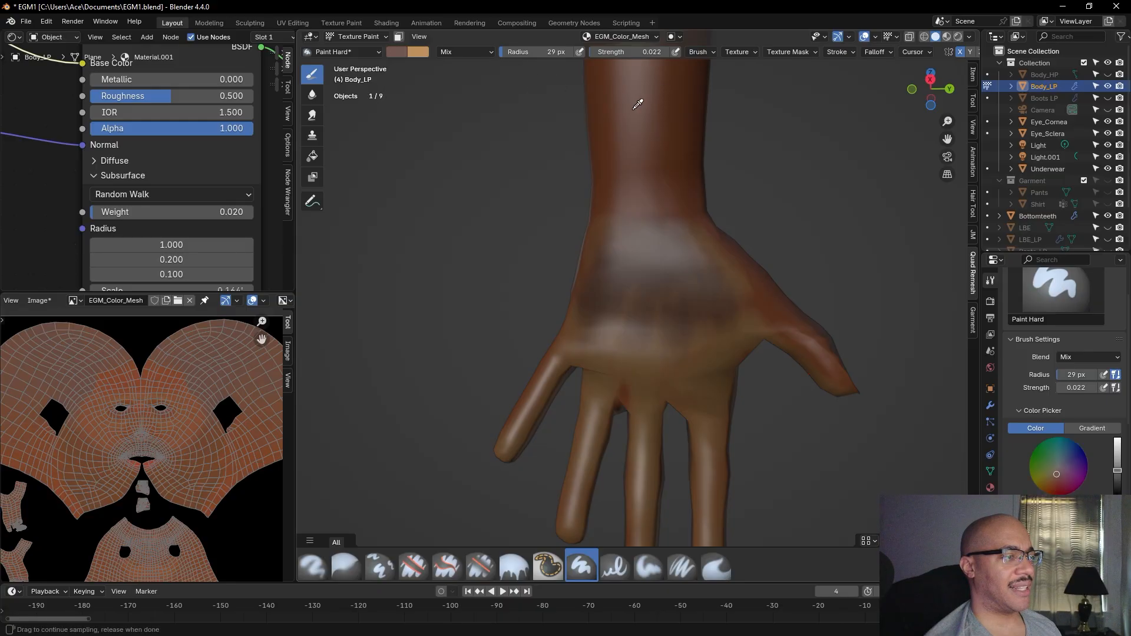
pyautogui.click(396, 52)
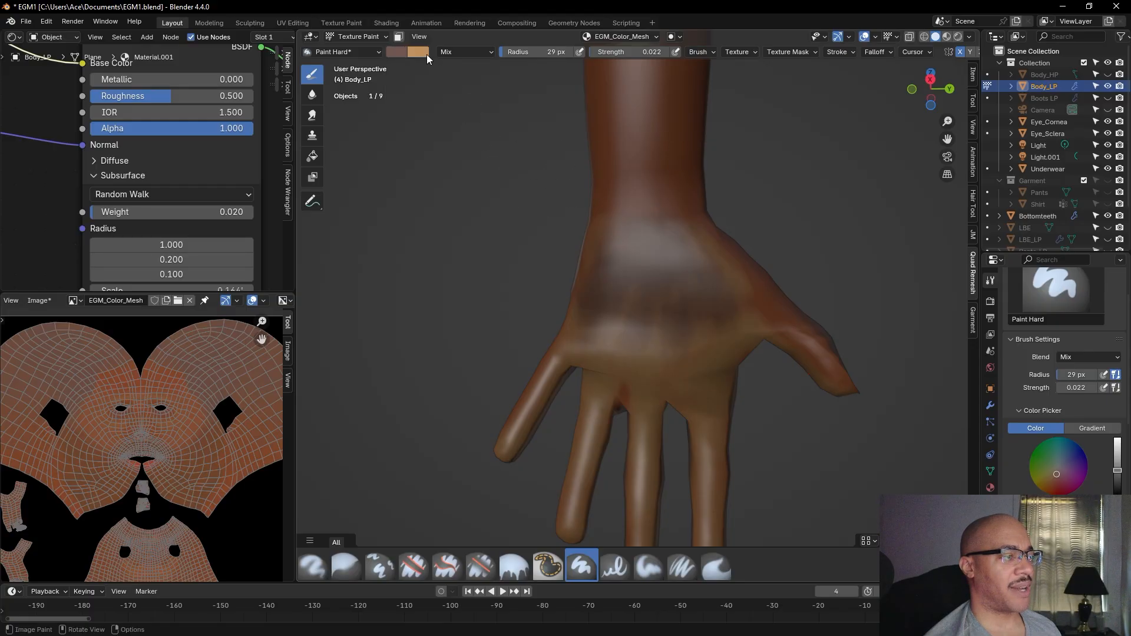
# Undo the dark brown shading on the upper palm and test the forearm-highlight brown across the palm at 0.022 strength
pyautogui.click(403, 53)
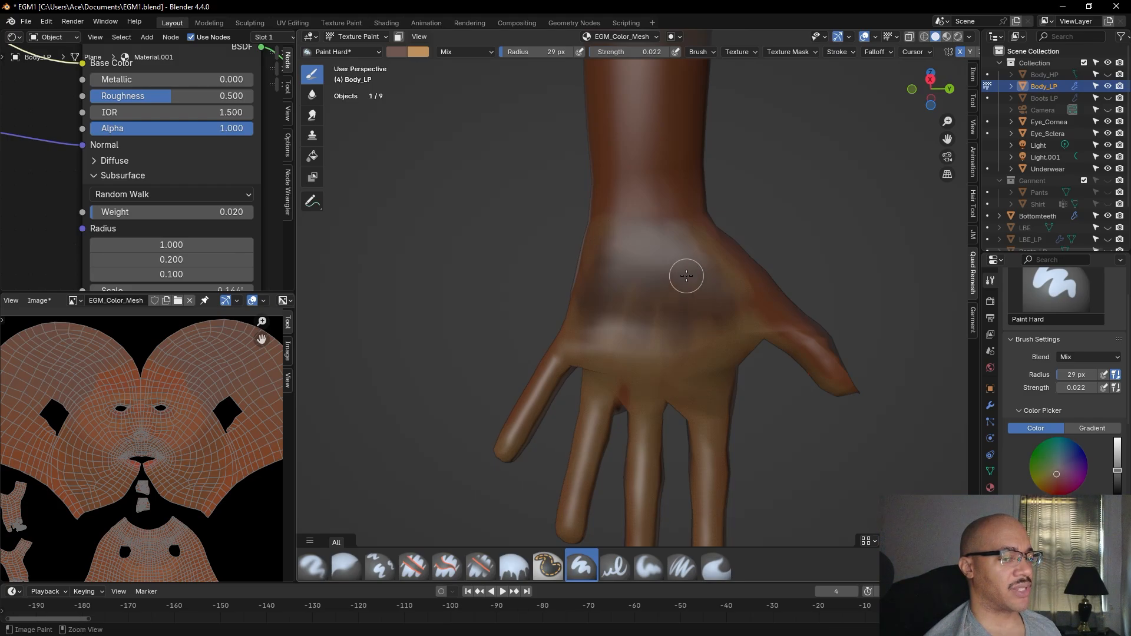
pyautogui.hotkey('ctrl', 'z')
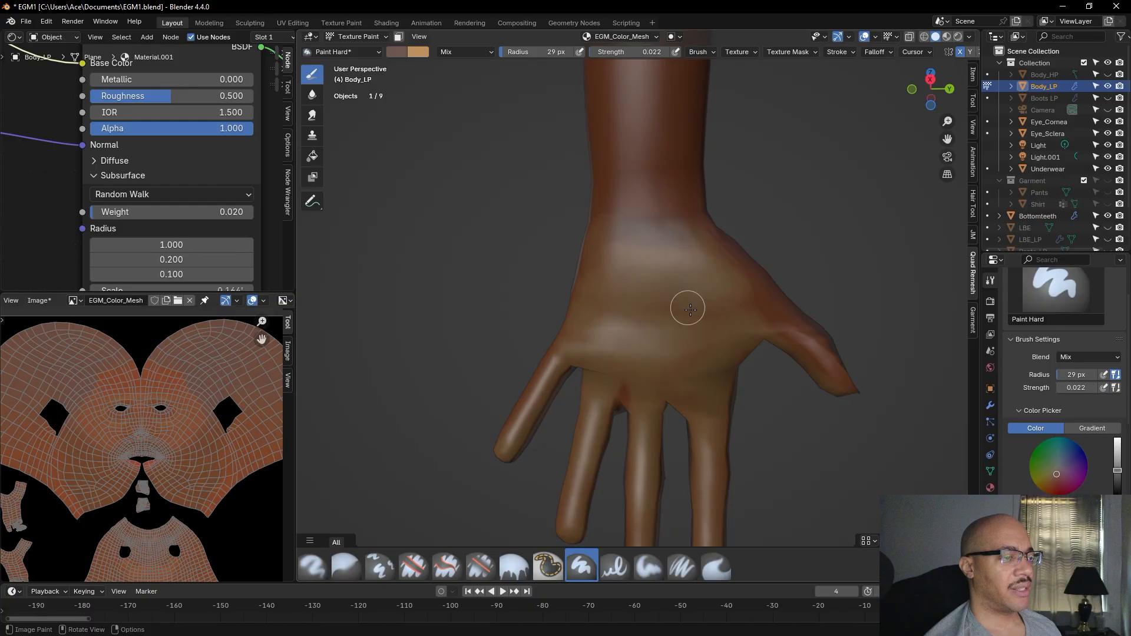
pyautogui.moveTo(679, 281); pyautogui.dragTo(637, 293)
pyautogui.moveTo(630, 331)
pyautogui.mouseDown()
pyautogui.moveTo(664, 336)
pyautogui.moveTo(603, 276)
pyautogui.moveTo(603, 306)
pyautogui.moveTo(657, 248)
pyautogui.moveTo(677, 277)
pyautogui.moveTo(726, 299)
pyautogui.moveTo(689, 316)
pyautogui.moveTo(668, 274)
pyautogui.mouseUp()
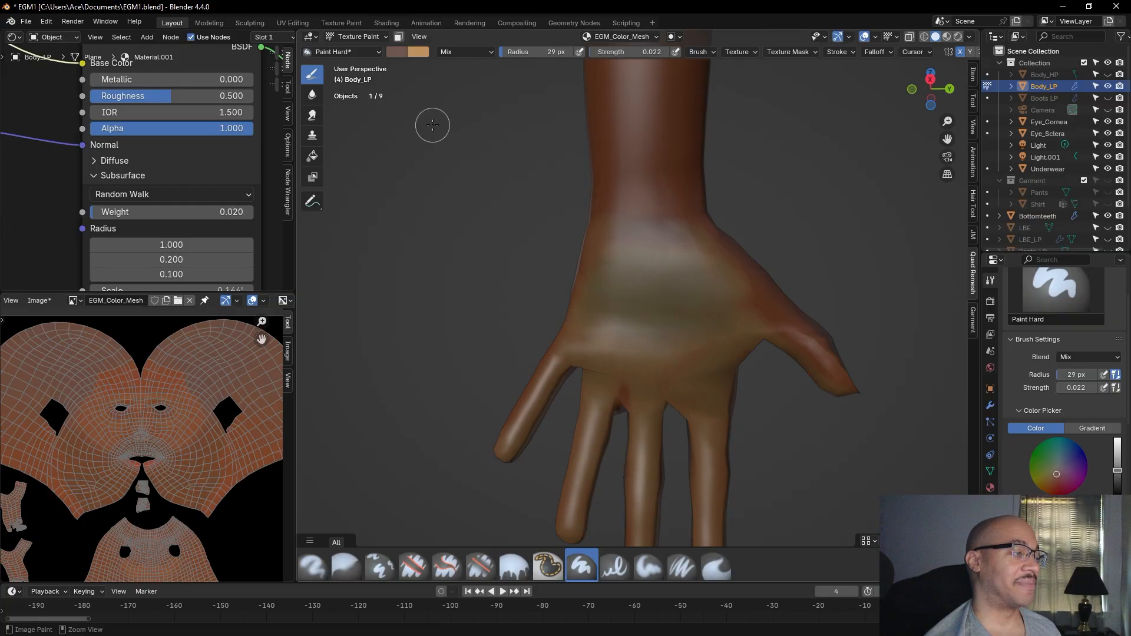
# Sample darker browns from the forearm's two shaded edges as the primary paint color
pyautogui.click(393, 52)
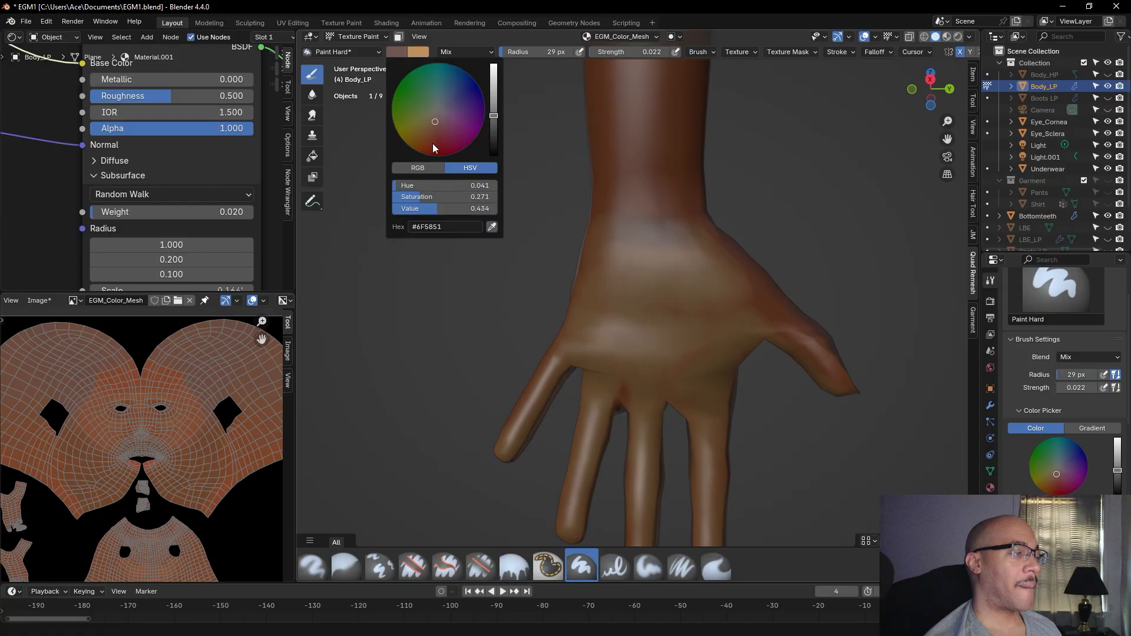
pyautogui.click(495, 227)
pyautogui.click(599, 134)
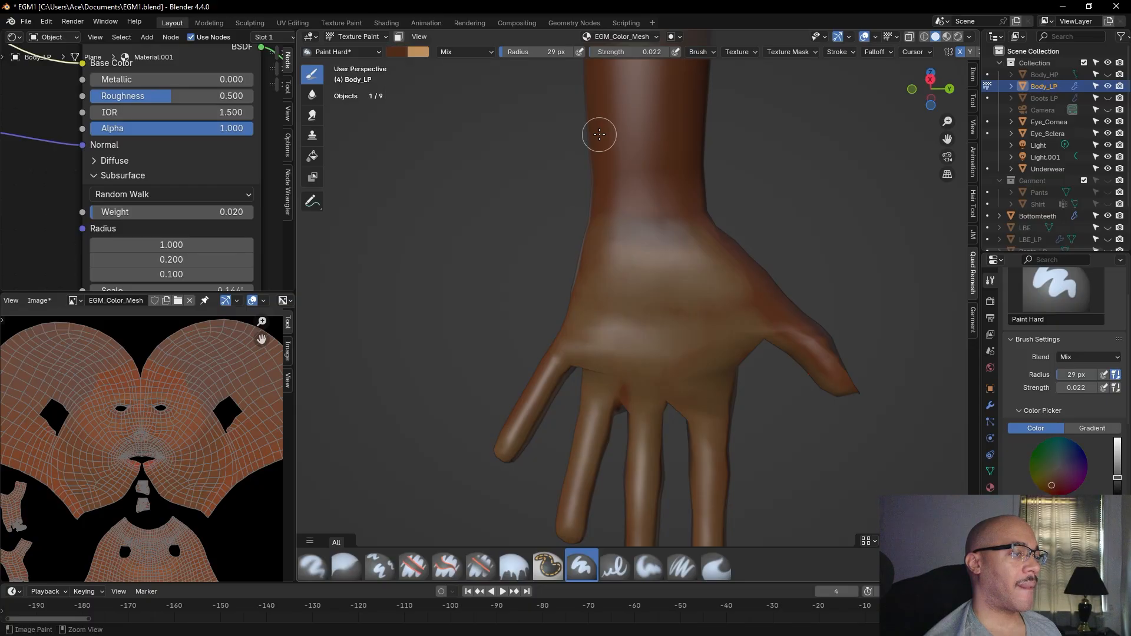
pyautogui.click(396, 52)
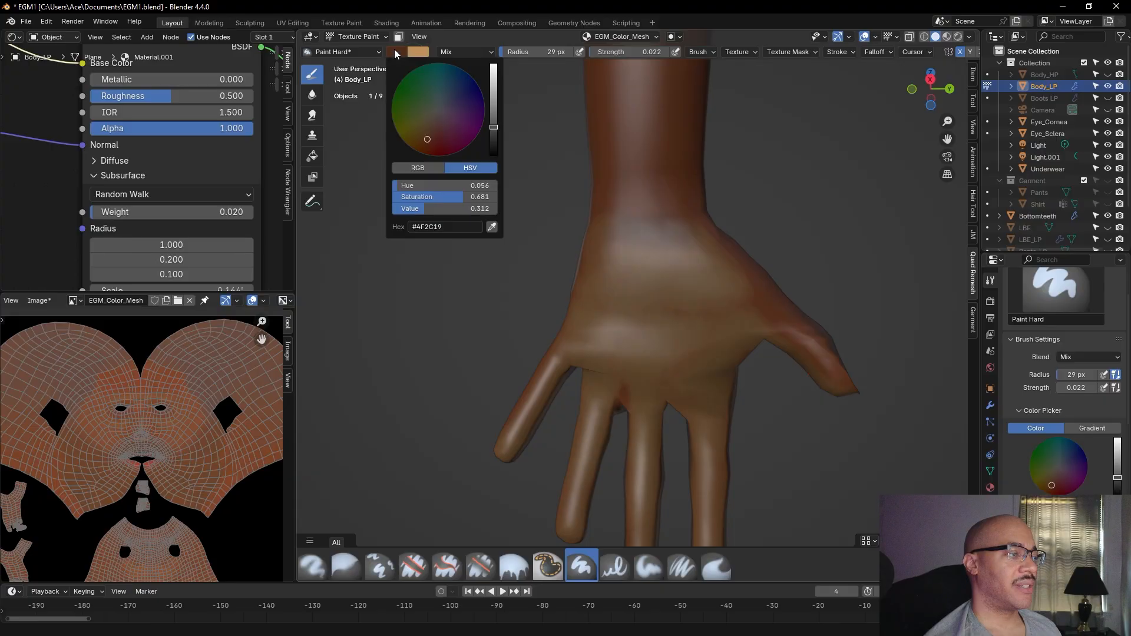
pyautogui.click(491, 227)
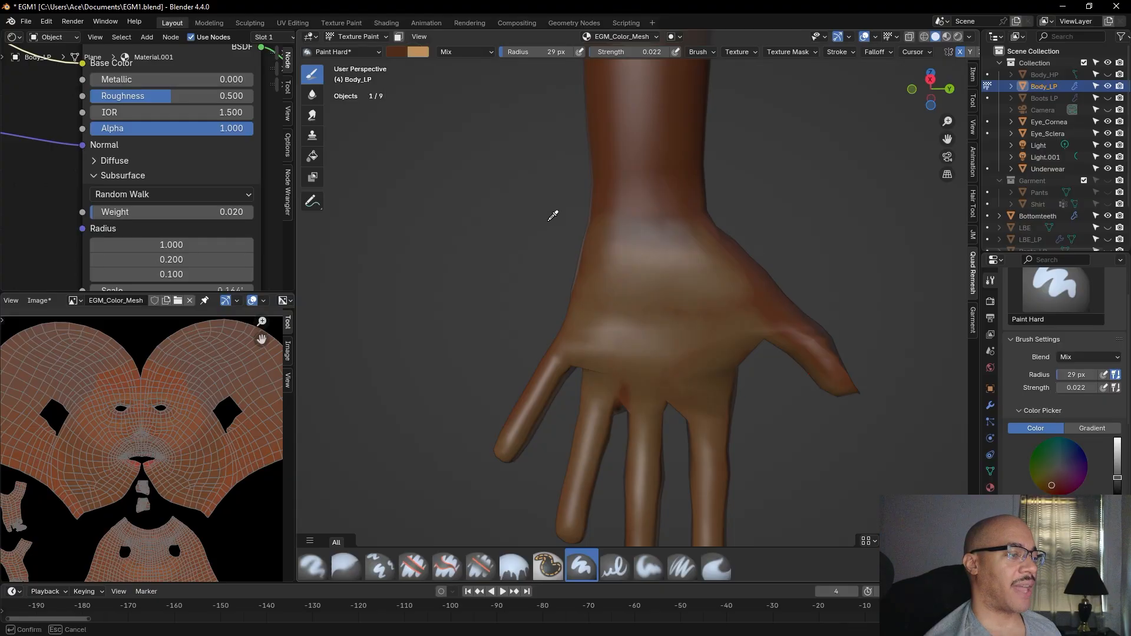
pyautogui.click(705, 135)
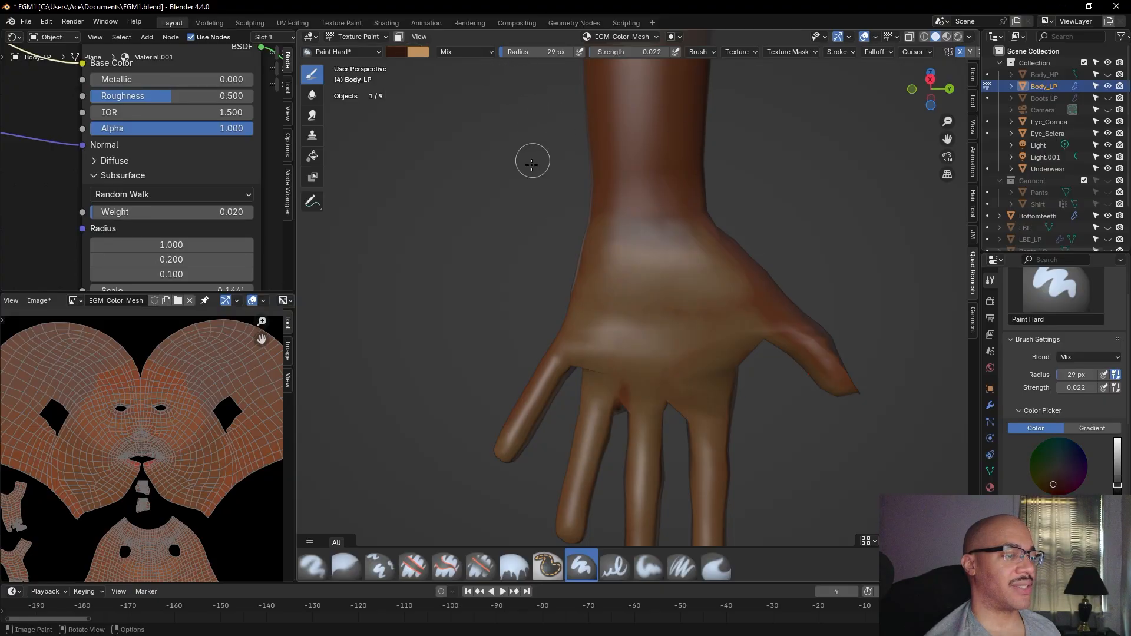
# Sample the medium brown from the thumb's base and paint it over the palm and onto the outer fingers at 0.022 strength
pyautogui.click(395, 53)
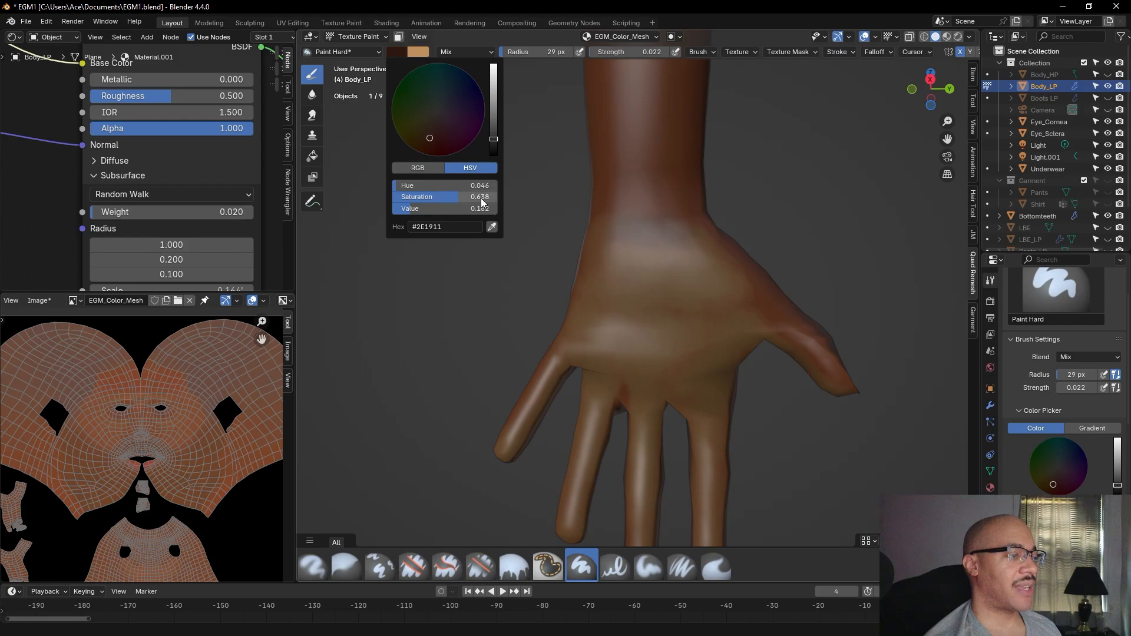
pyautogui.click(491, 228)
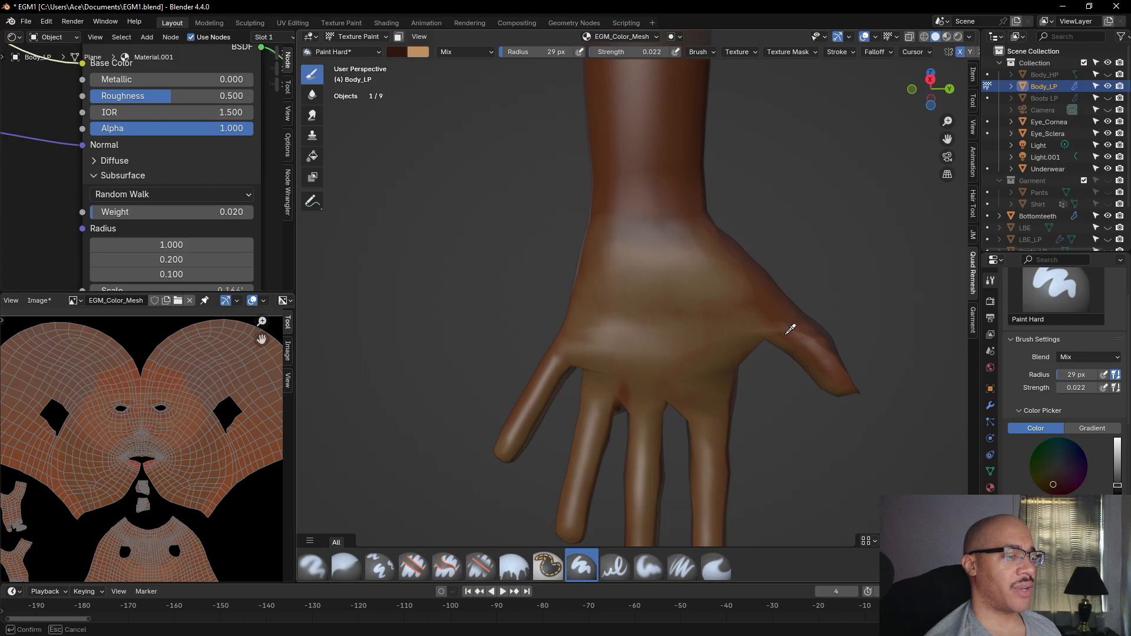
pyautogui.click(791, 330)
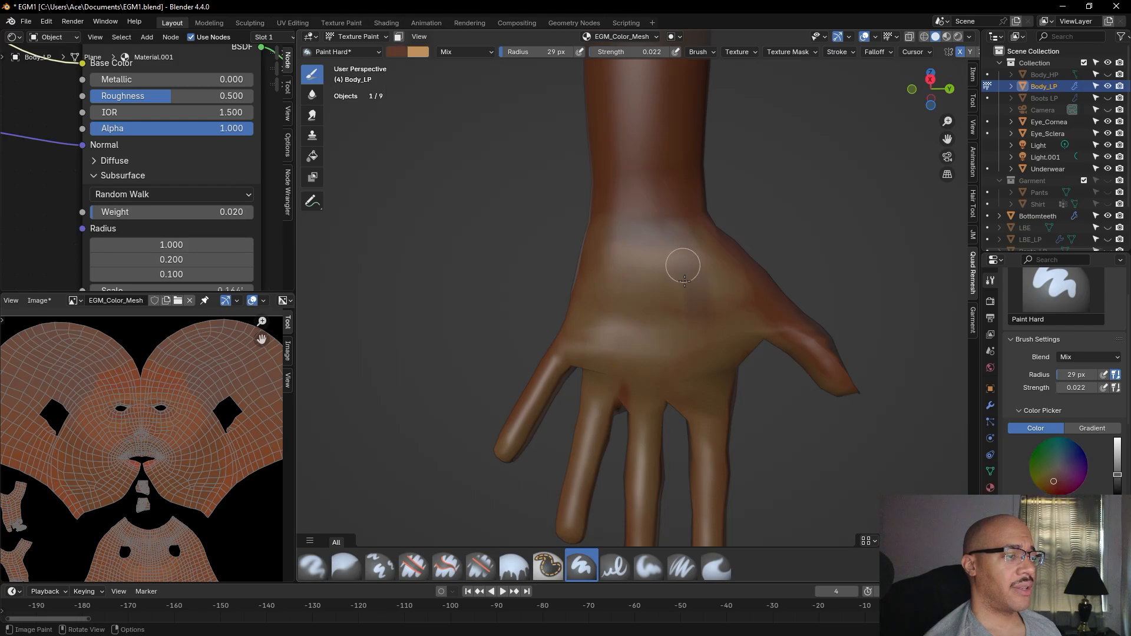
pyautogui.moveTo(659, 252)
pyautogui.mouseDown()
pyautogui.moveTo(603, 273)
pyautogui.moveTo(580, 330)
pyautogui.moveTo(580, 301)
pyautogui.moveTo(597, 354)
pyautogui.moveTo(604, 229)
pyautogui.moveTo(606, 277)
pyautogui.moveTo(654, 293)
pyautogui.moveTo(707, 268)
pyautogui.moveTo(686, 260)
pyautogui.moveTo(717, 255)
pyautogui.moveTo(740, 306)
pyautogui.moveTo(717, 285)
pyautogui.moveTo(737, 309)
pyautogui.moveTo(679, 369)
pyautogui.moveTo(666, 336)
pyautogui.moveTo(642, 334)
pyautogui.moveTo(599, 371)
pyautogui.moveTo(697, 324)
pyautogui.moveTo(695, 240)
pyautogui.moveTo(735, 275)
pyautogui.moveTo(717, 275)
pyautogui.moveTo(749, 318)
pyautogui.moveTo(750, 338)
pyautogui.mouseUp()
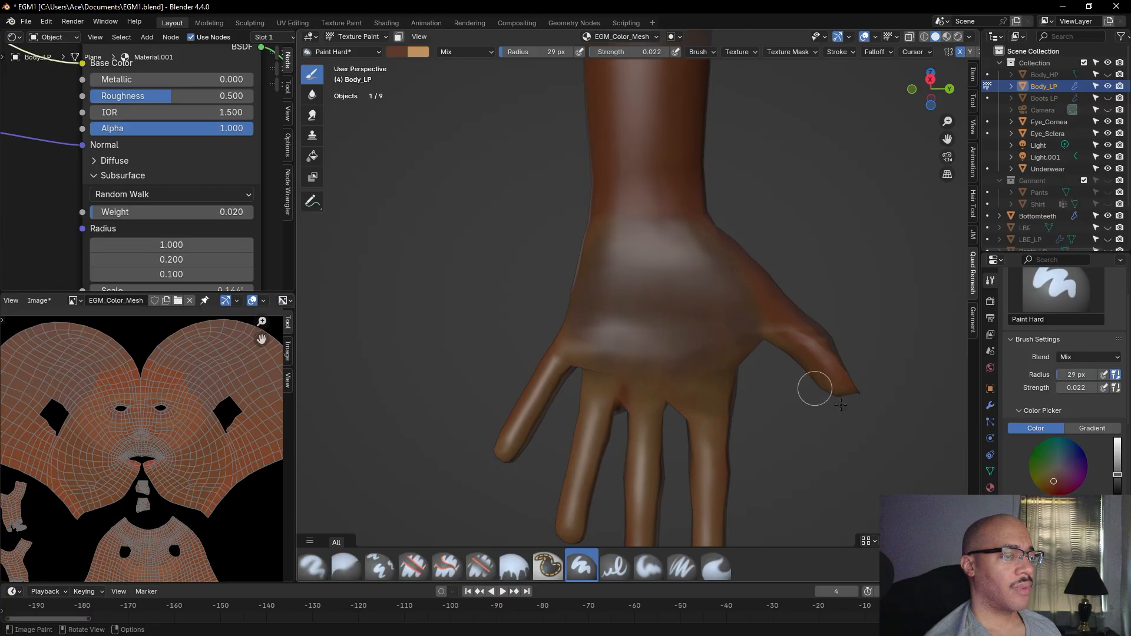
pyautogui.scroll(-5, 1058, 465)
pyautogui.scroll(-5, 1058, 465)
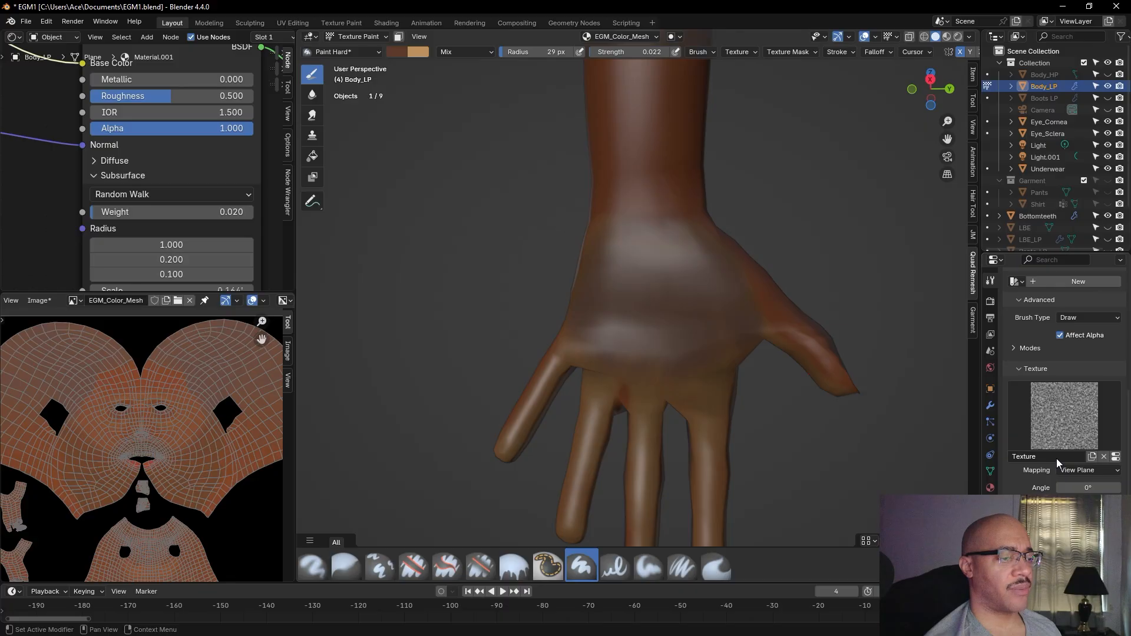
pyautogui.scroll(-7, 1056, 458)
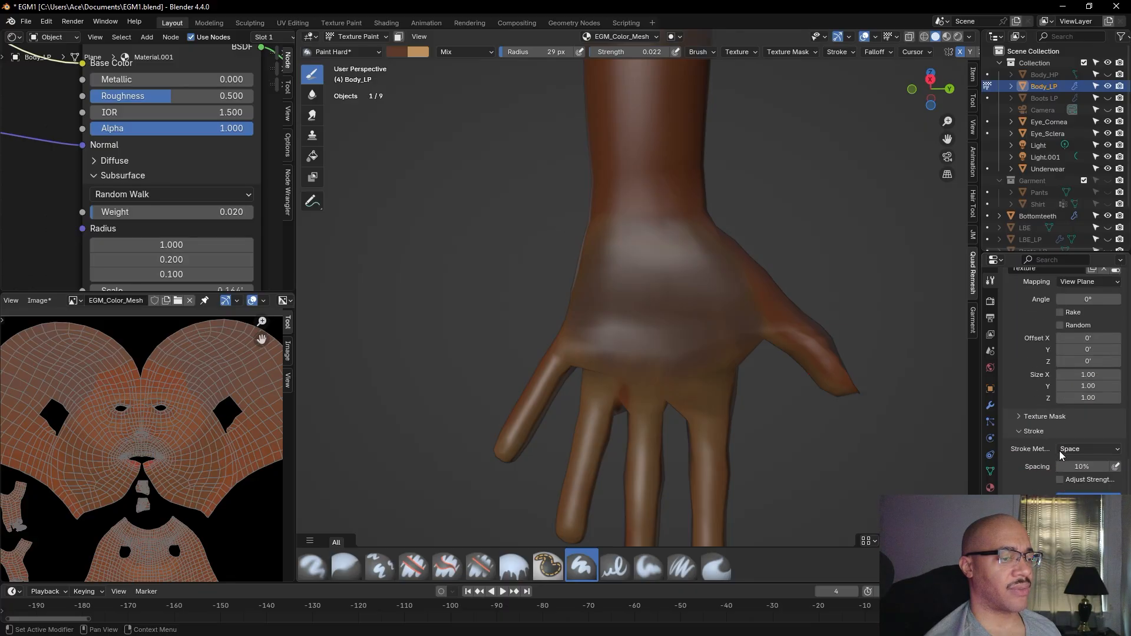
pyautogui.scroll(-3, 1060, 448)
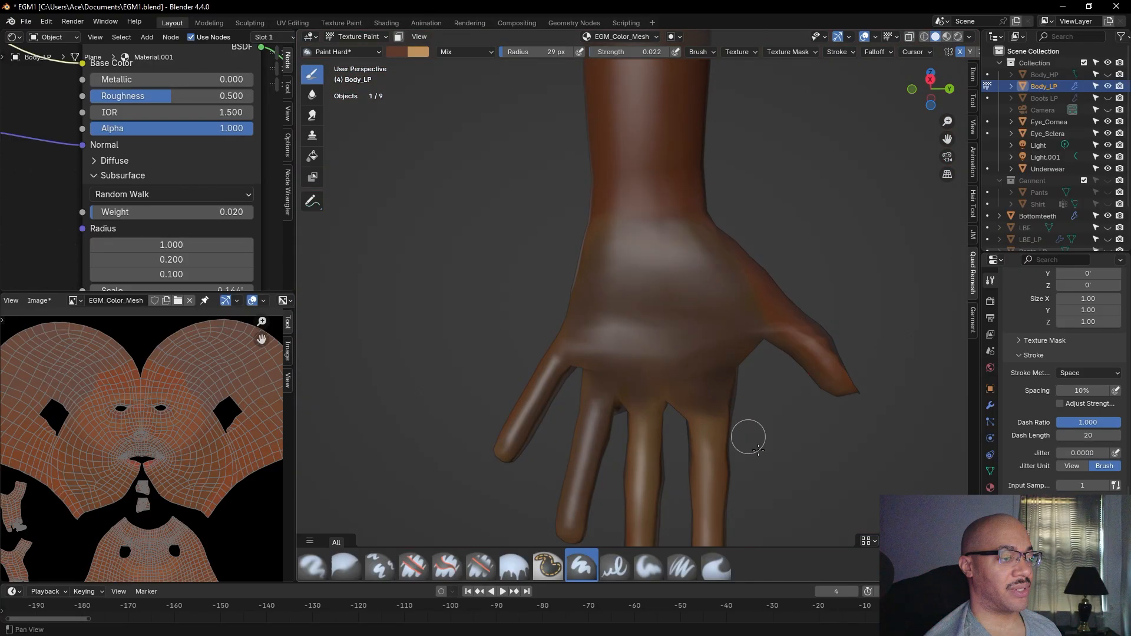
# Paint dark brown over the palm, fingers and fingertips, and save the EGM_Color_Mesh image
pyautogui.keyDown('shift'); pyautogui.moveTo(758, 450); pyautogui.dragTo(750, 295, button='middle'); pyautogui.keyUp('shift')
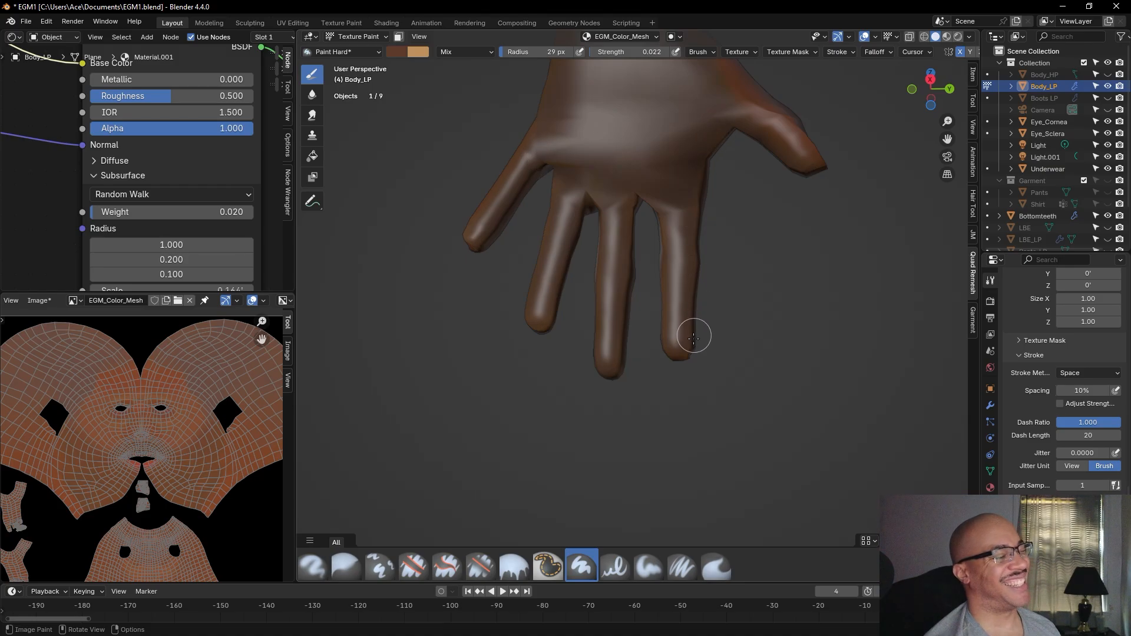
pyautogui.moveTo(864, 361); pyautogui.dragTo(747, 253, button='middle')
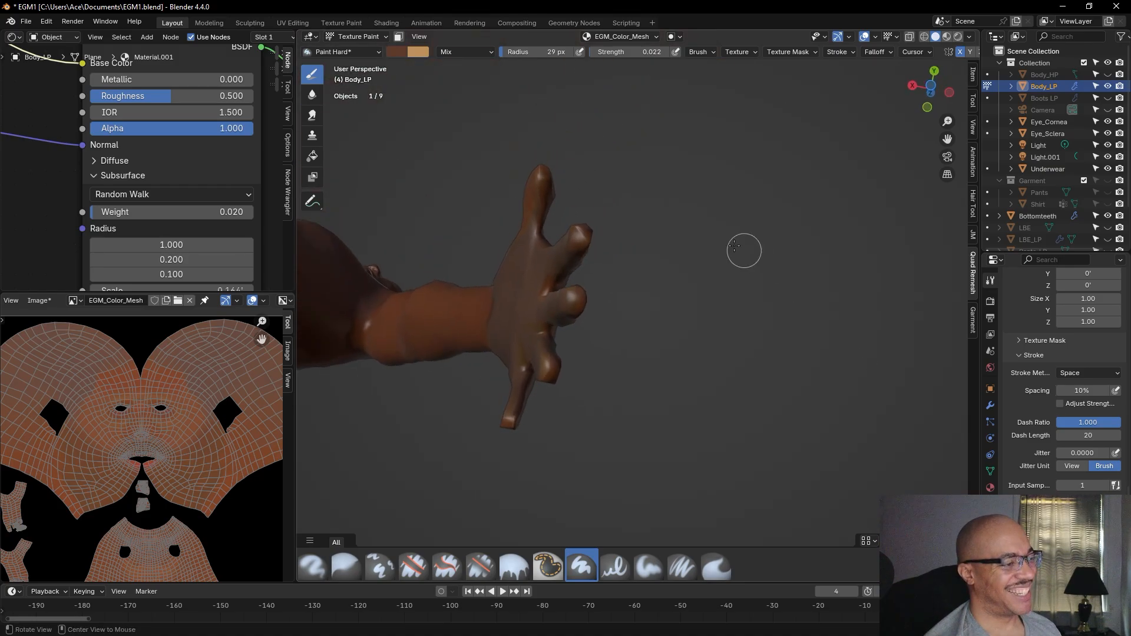
pyautogui.moveTo(533, 214)
pyautogui.mouseDown()
pyautogui.moveTo(548, 172)
pyautogui.moveTo(533, 185)
pyautogui.moveTo(531, 223)
pyautogui.mouseUp()
pyautogui.moveTo(543, 281); pyautogui.dragTo(550, 291)
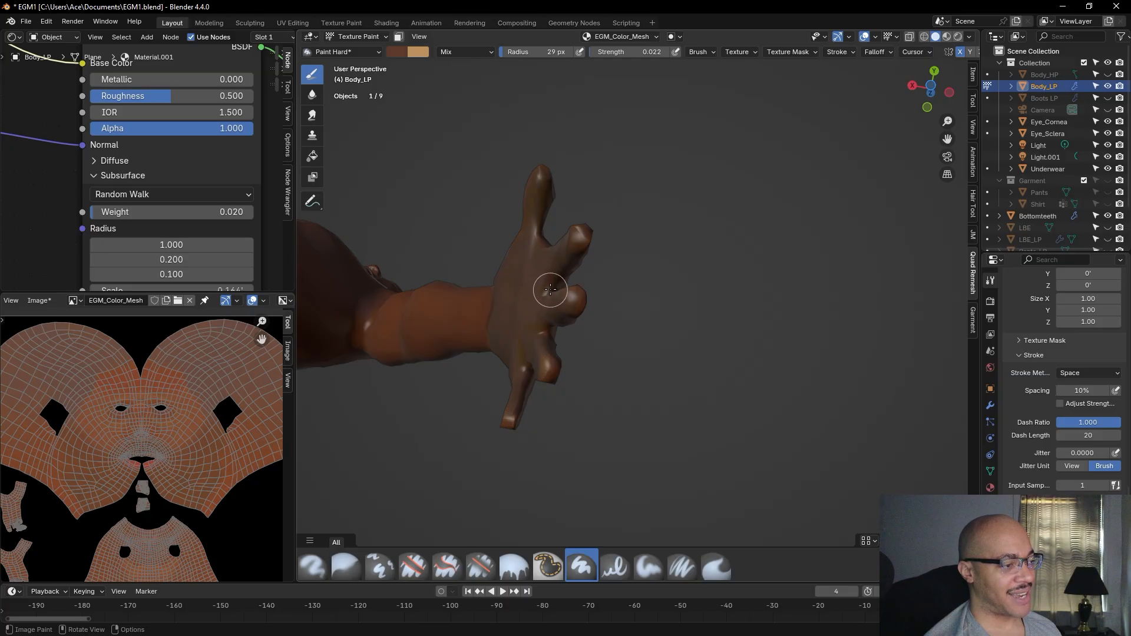
pyautogui.moveTo(739, 289)
pyautogui.mouseDown(button='middle')
pyautogui.moveTo(602, 419)
pyautogui.moveTo(744, 282)
pyautogui.mouseUp(button='middle')
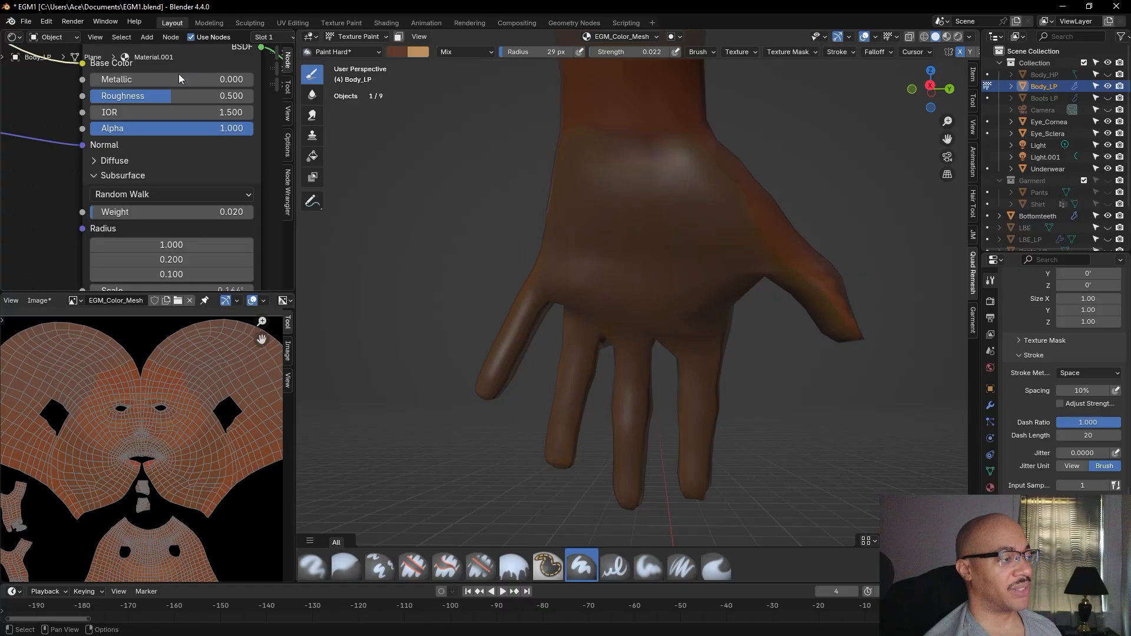
pyautogui.click(42, 300)
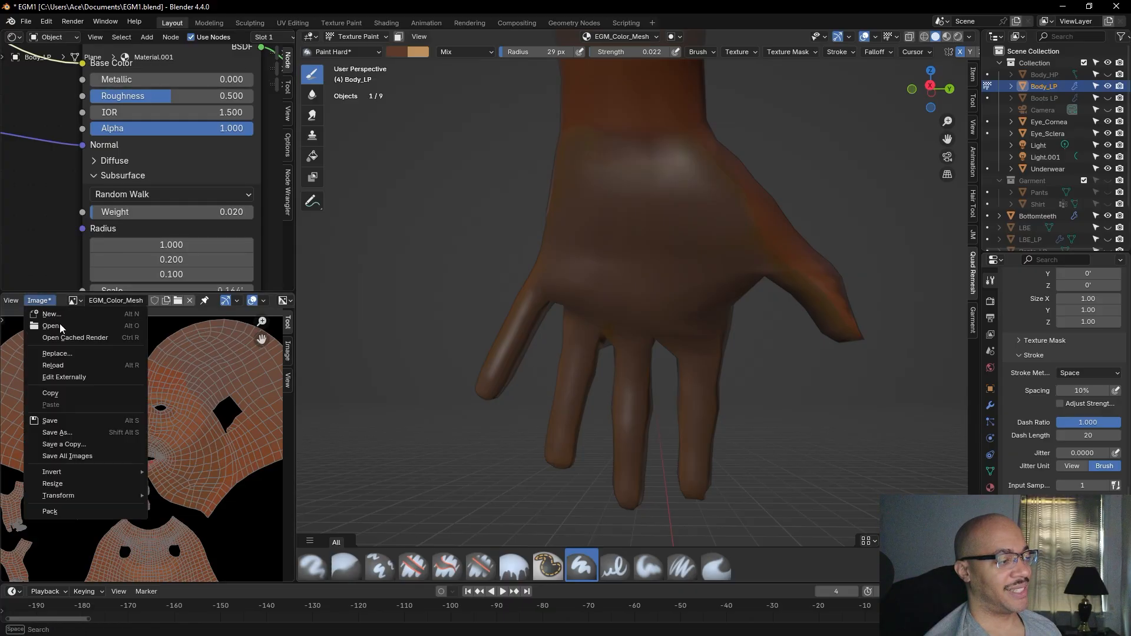
pyautogui.click(58, 421)
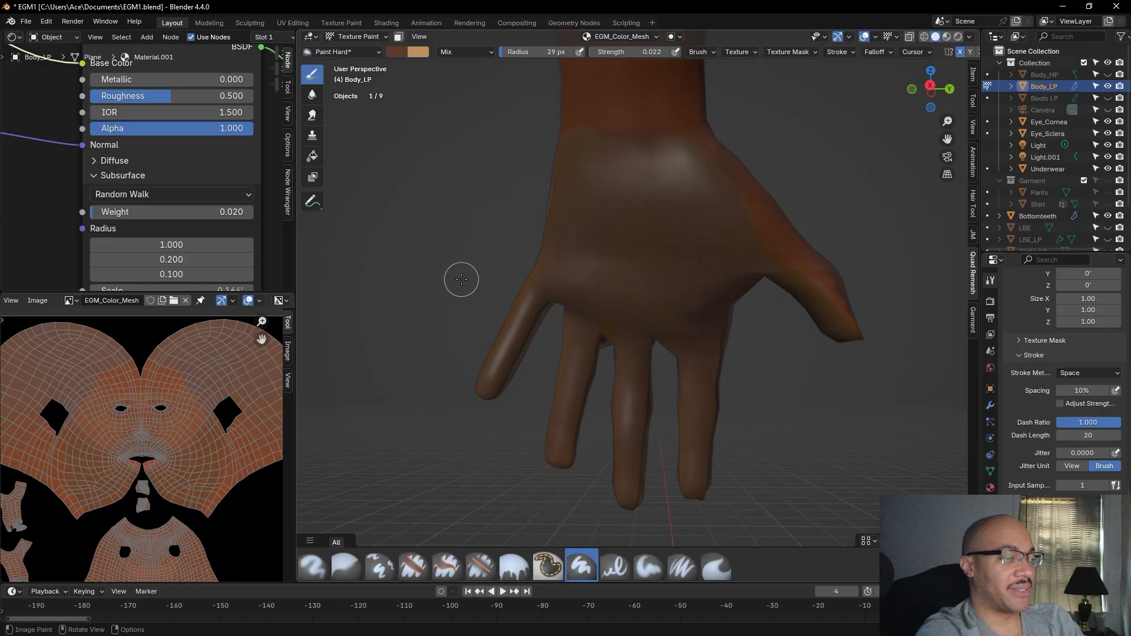
# Soften the colour transition between wrist and palm with the Blur brush, and save the colour image
pyautogui.click(312, 116)
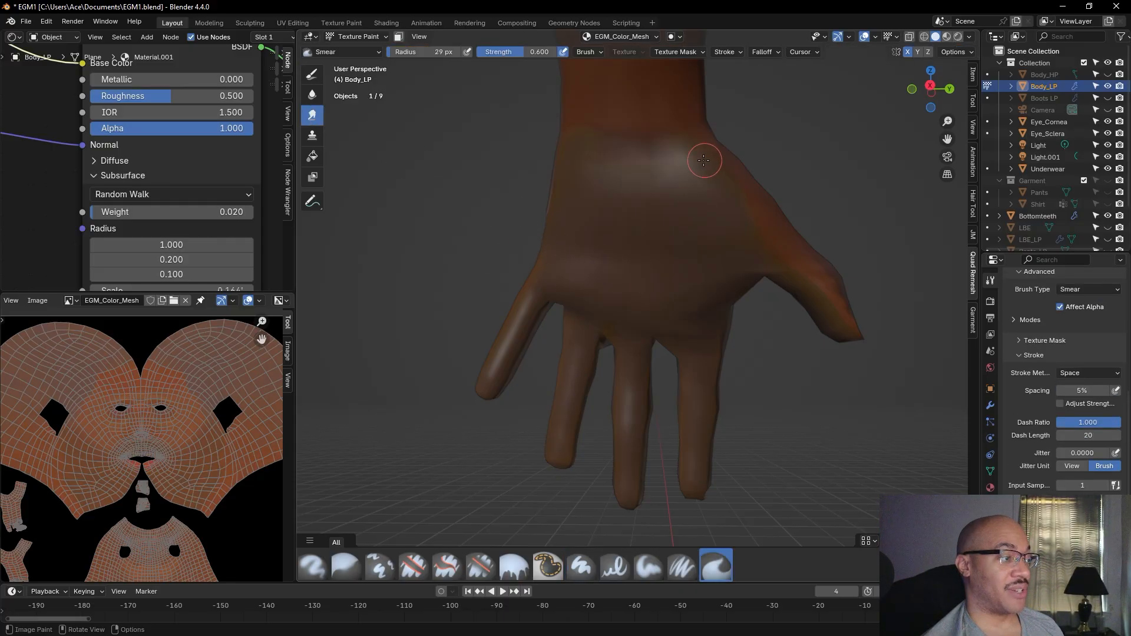
pyautogui.click(313, 96)
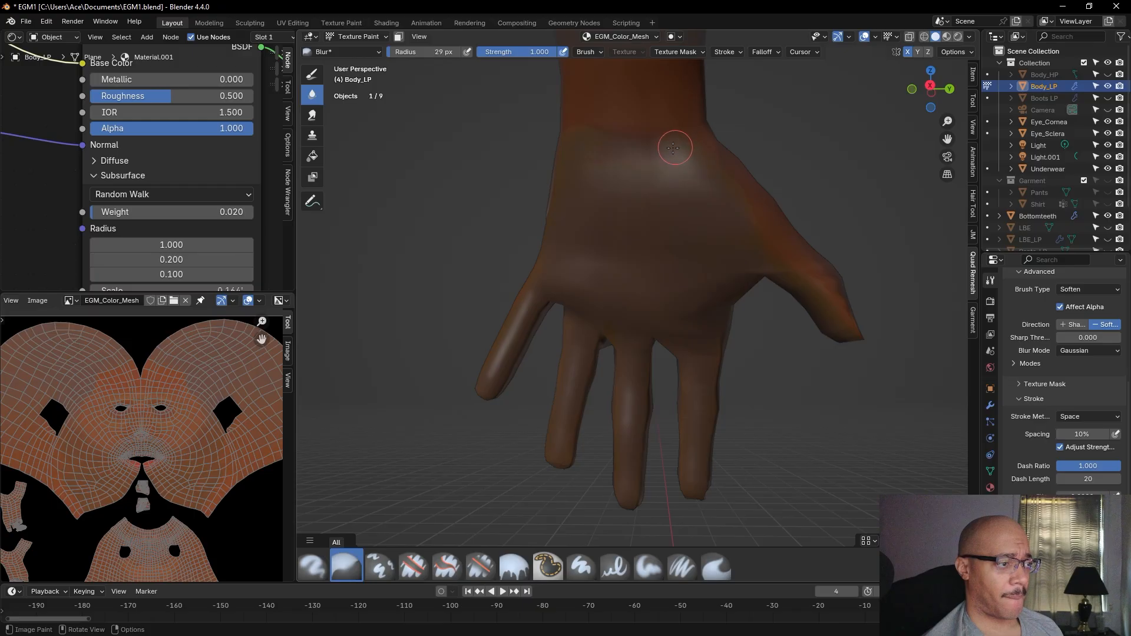
pyautogui.click(596, 148)
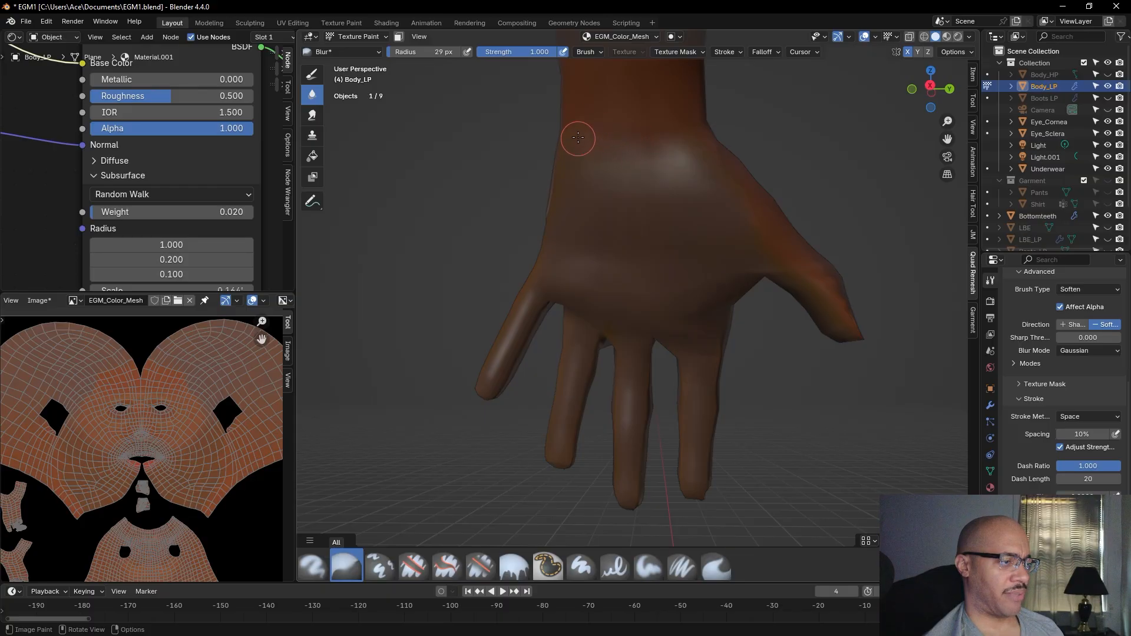
pyautogui.moveTo(555, 238); pyautogui.dragTo(589, 212, button='middle')
pyautogui.click(39, 300)
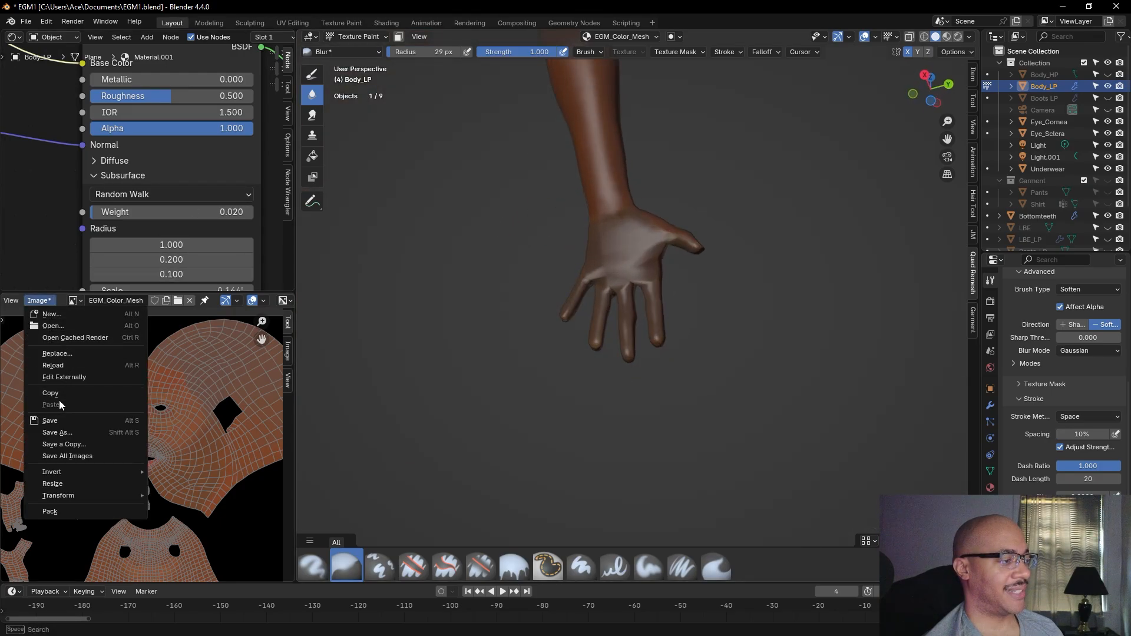
pyautogui.click(57, 420)
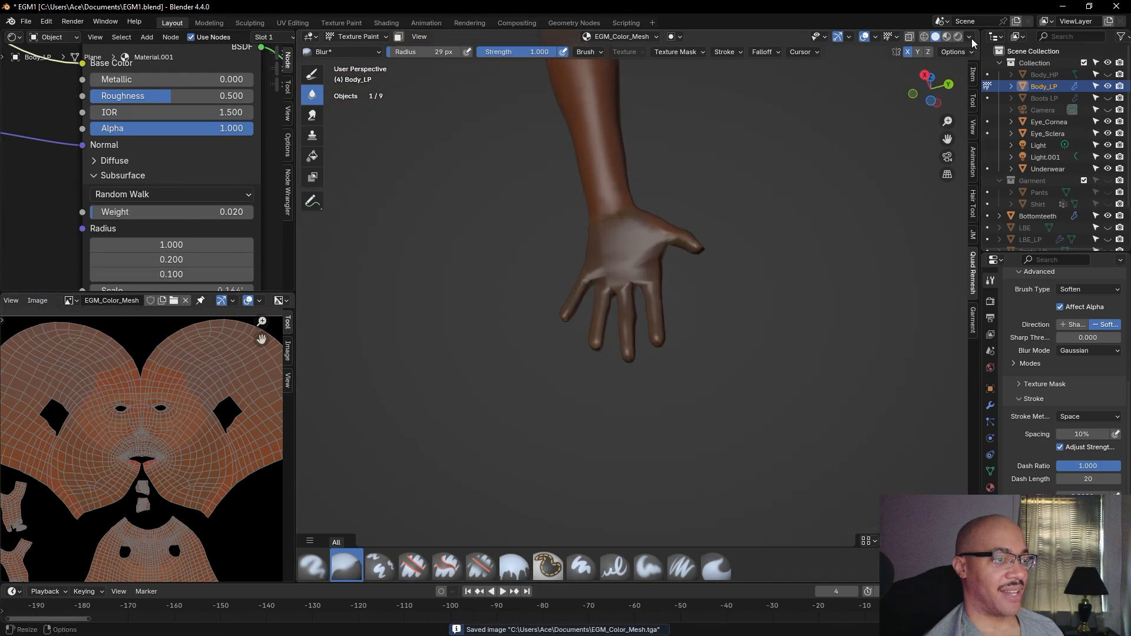
# Check the painted palm in material preview and rendered shading, and return the viewport to solid shading
pyautogui.click(947, 37)
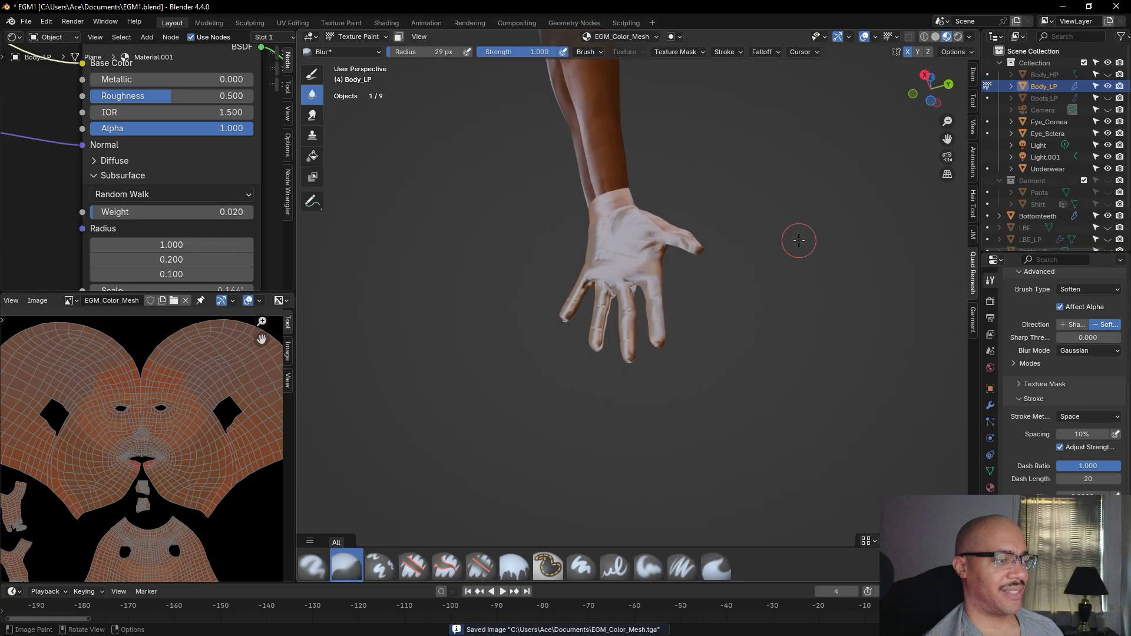
pyautogui.scroll(3, 798, 235)
pyautogui.moveTo(798, 233)
pyautogui.mouseDown(button='middle')
pyautogui.moveTo(804, 323)
pyautogui.moveTo(739, 389)
pyautogui.moveTo(716, 394)
pyautogui.moveTo(721, 350)
pyautogui.mouseUp(button='middle')
pyautogui.click(959, 37)
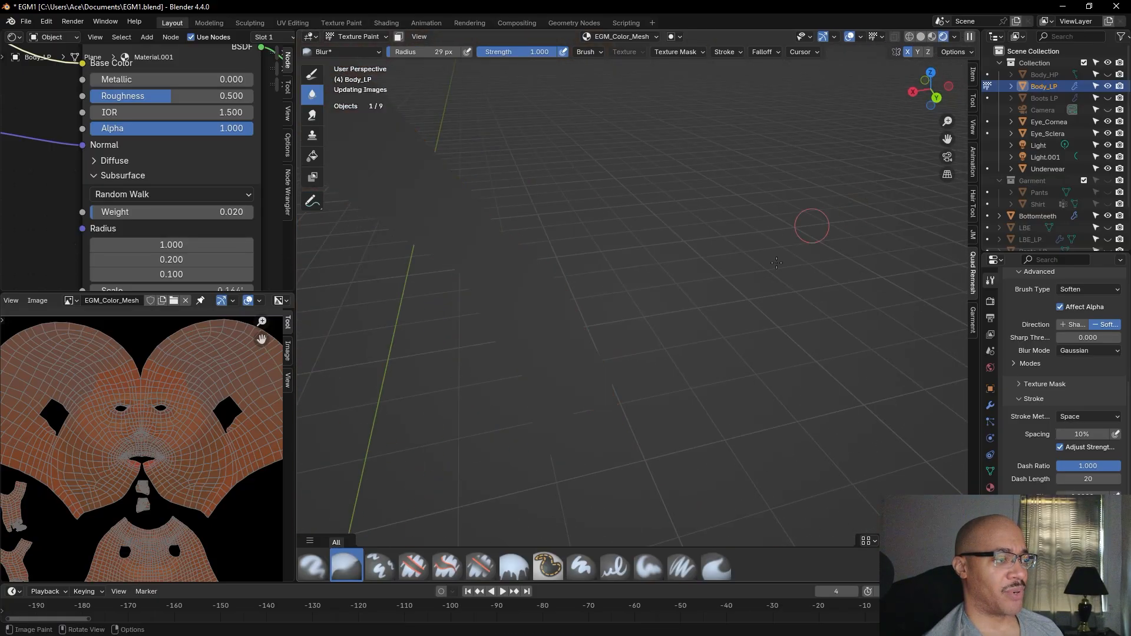
pyautogui.moveTo(646, 354)
pyautogui.mouseDown(button='middle')
pyautogui.moveTo(833, 444)
pyautogui.moveTo(739, 276)
pyautogui.moveTo(722, 349)
pyautogui.moveTo(778, 247)
pyautogui.moveTo(560, 325)
pyautogui.moveTo(908, 326)
pyautogui.moveTo(860, 328)
pyautogui.mouseUp(button='middle')
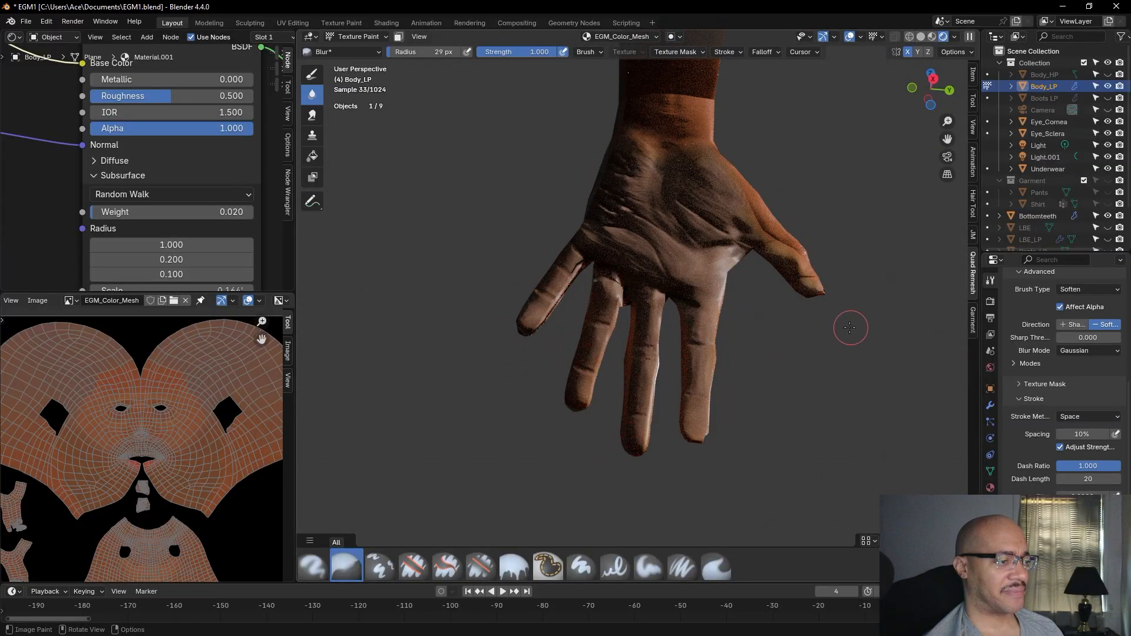
pyautogui.scroll(1, 849, 327)
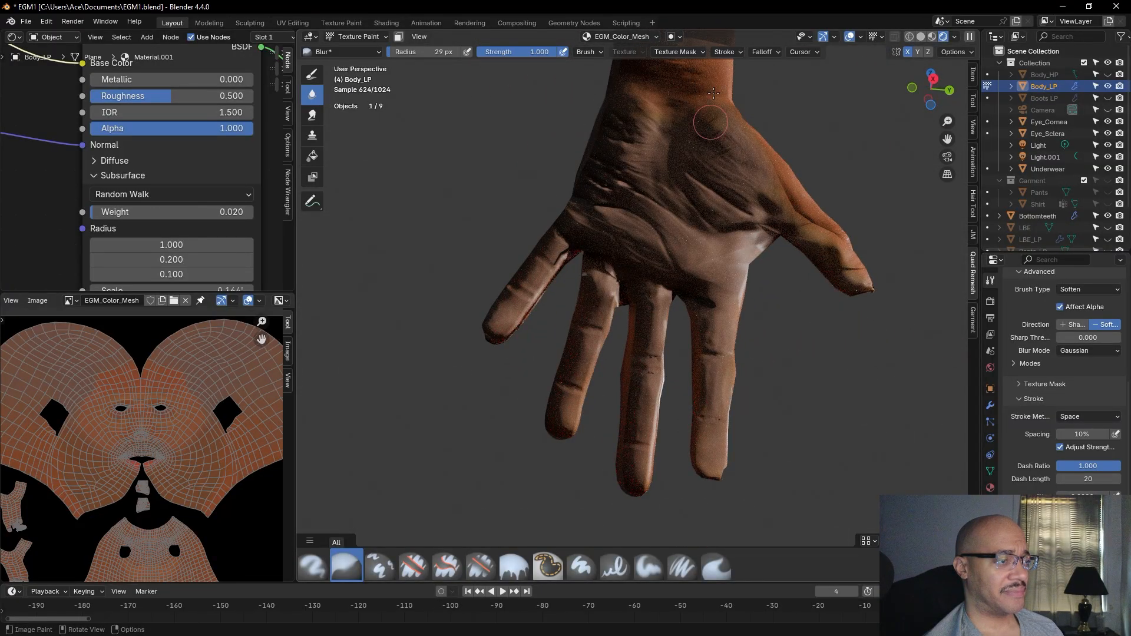
pyautogui.click(931, 37)
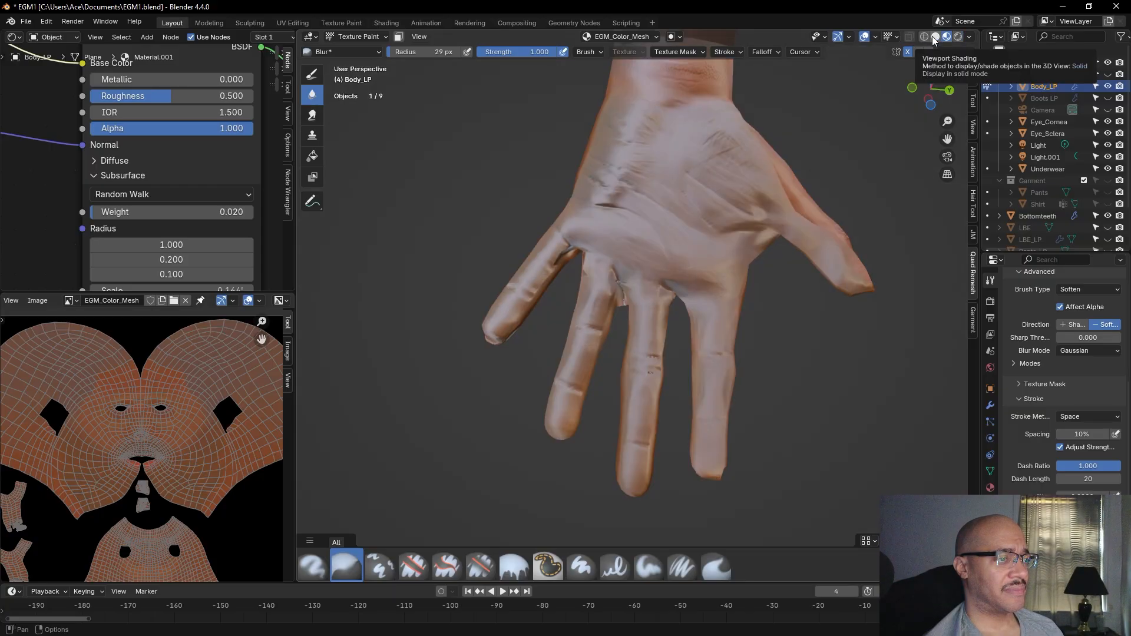
pyautogui.click(936, 36)
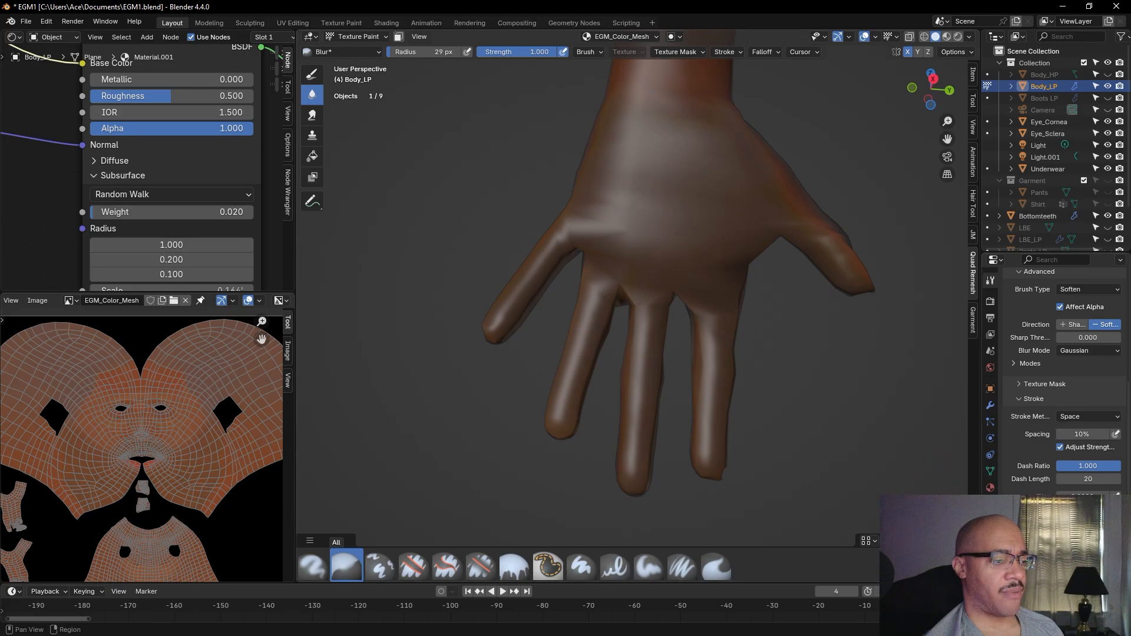
# Reactivate the Paint Hard brush, show its Clouds texture, and return to the brush settings
pyautogui.scroll(-2, 1068, 469)
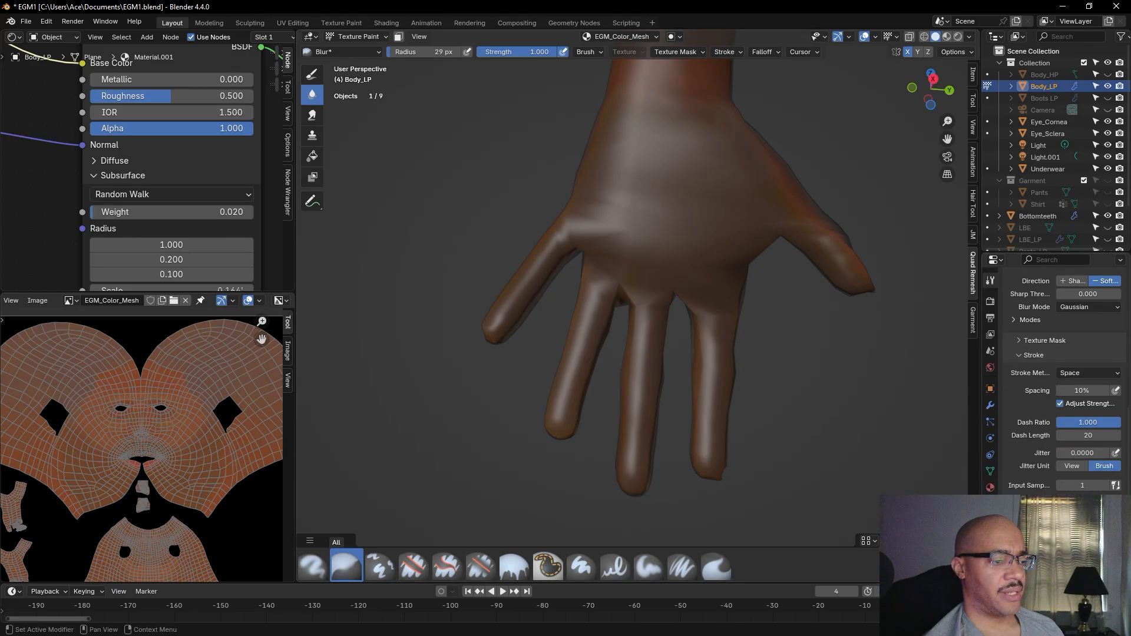
pyautogui.click(990, 504)
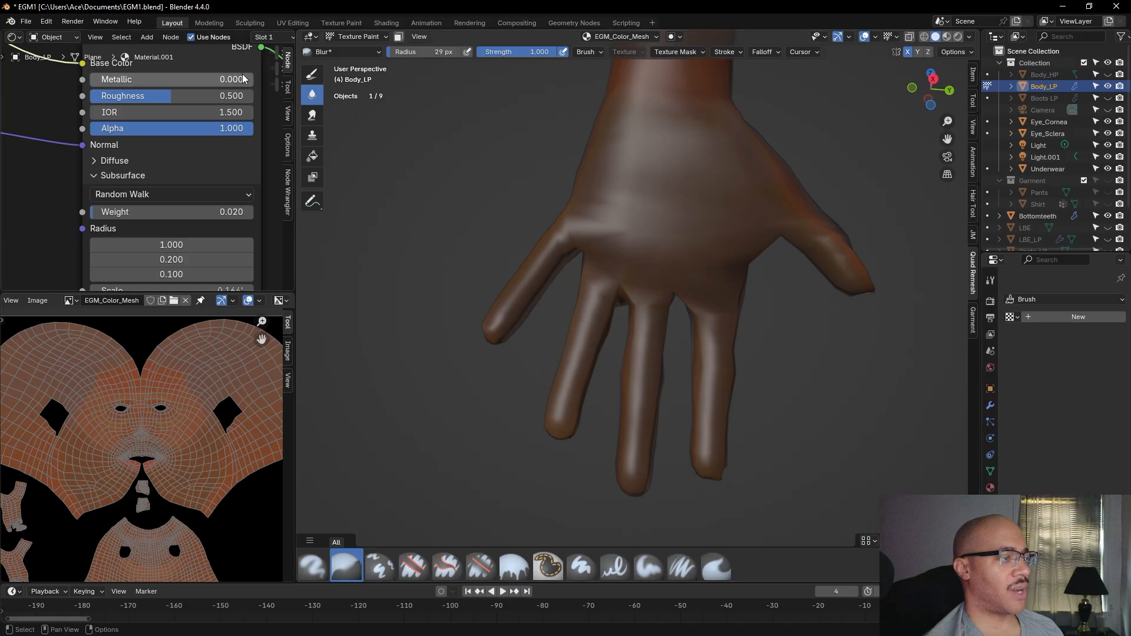
pyautogui.click(312, 74)
pyautogui.click(1074, 317)
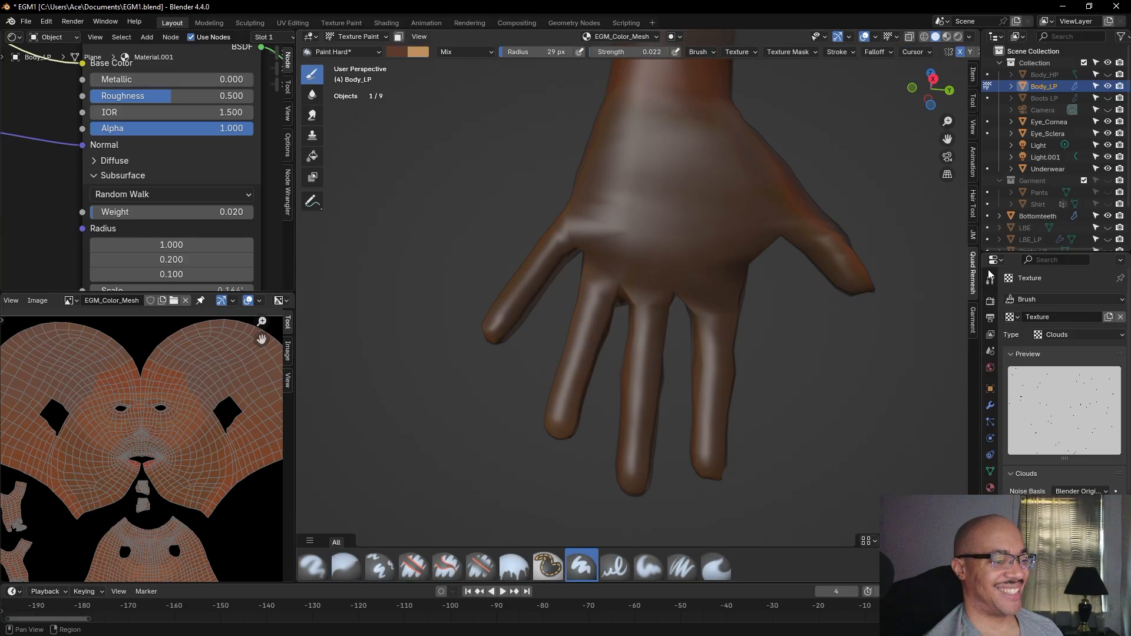
pyautogui.click(990, 280)
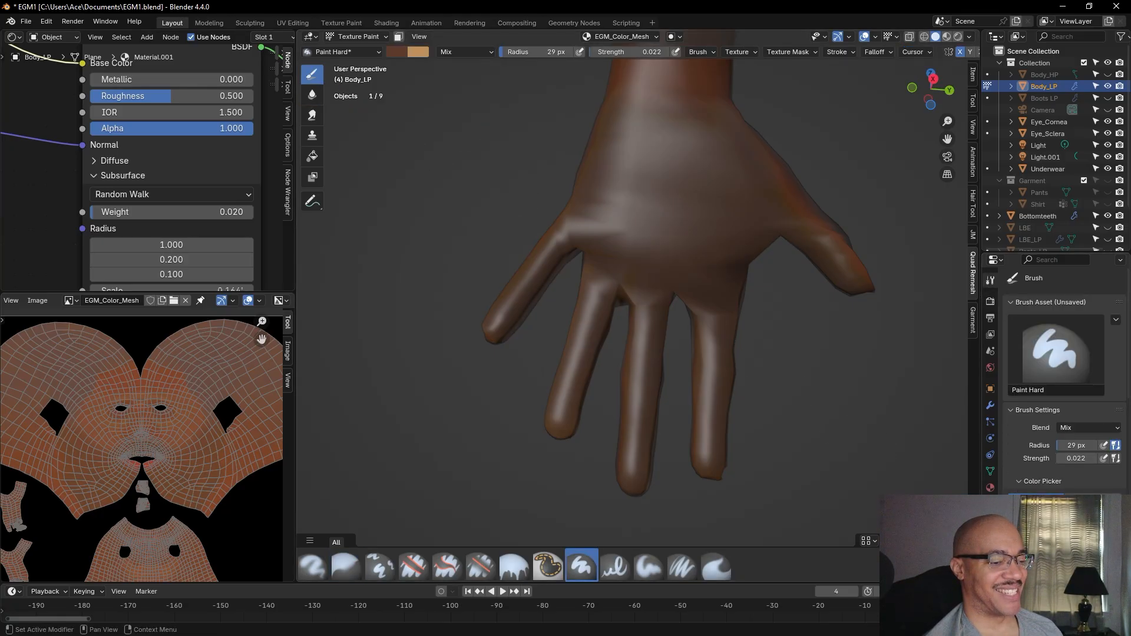
# Swap the brush colours so the light tan is active, and try it on the palm, undoing the stroke
pyautogui.press('x')
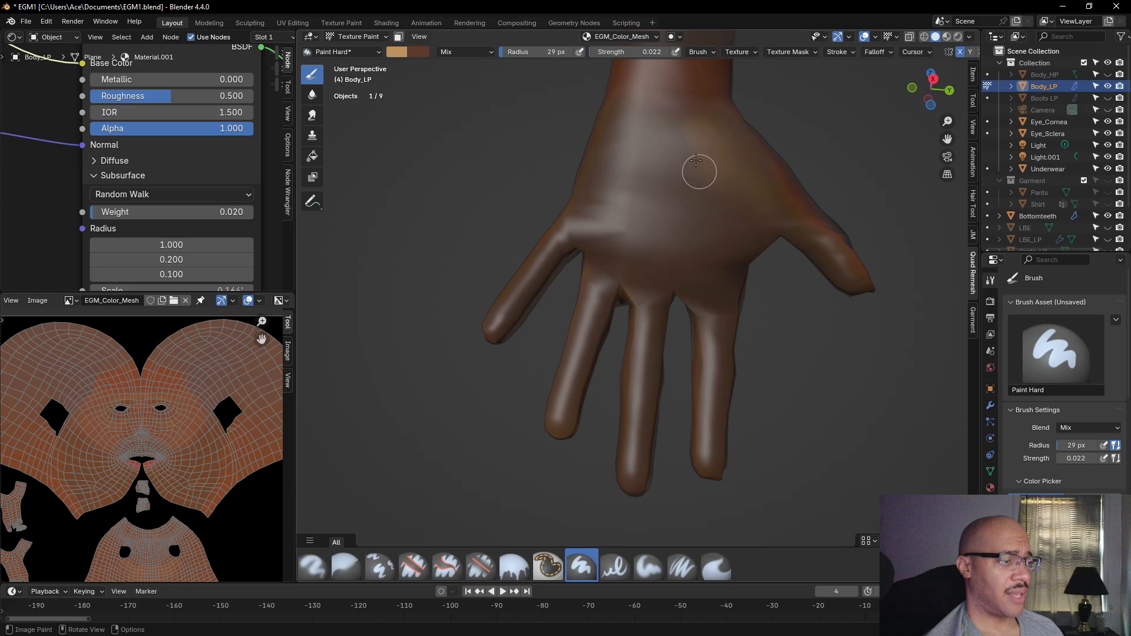
pyautogui.moveTo(691, 151); pyautogui.dragTo(692, 151)
pyautogui.hotkey('ctrl', 'z')
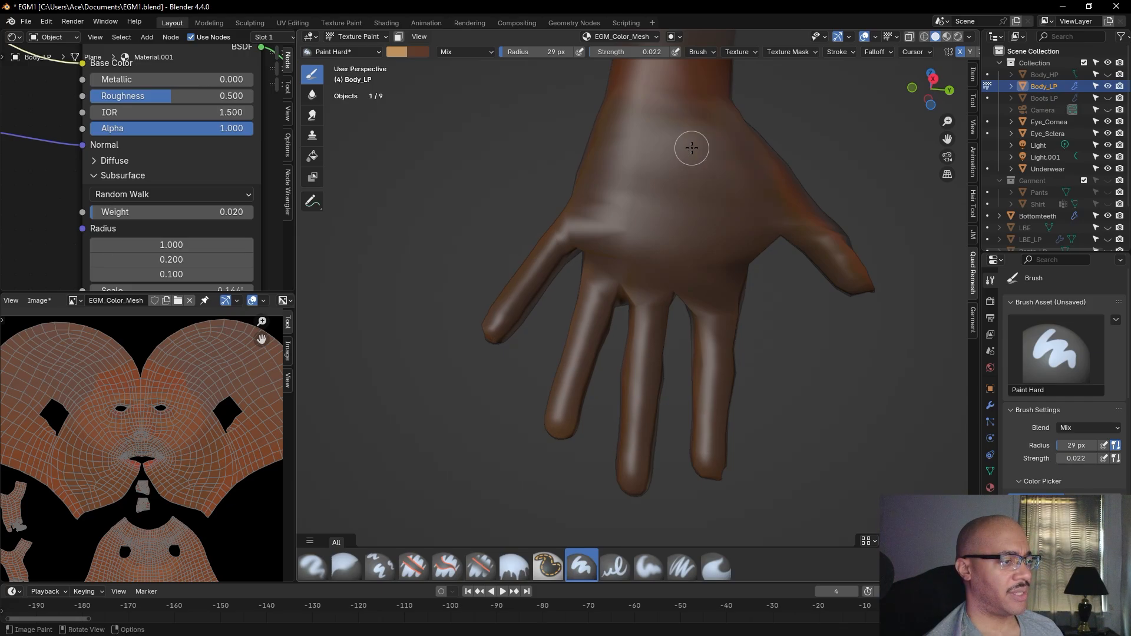
# Brighten the tan brush colour to its maximum and try it on the middle of the palm, undoing the stroke
pyautogui.click(401, 51)
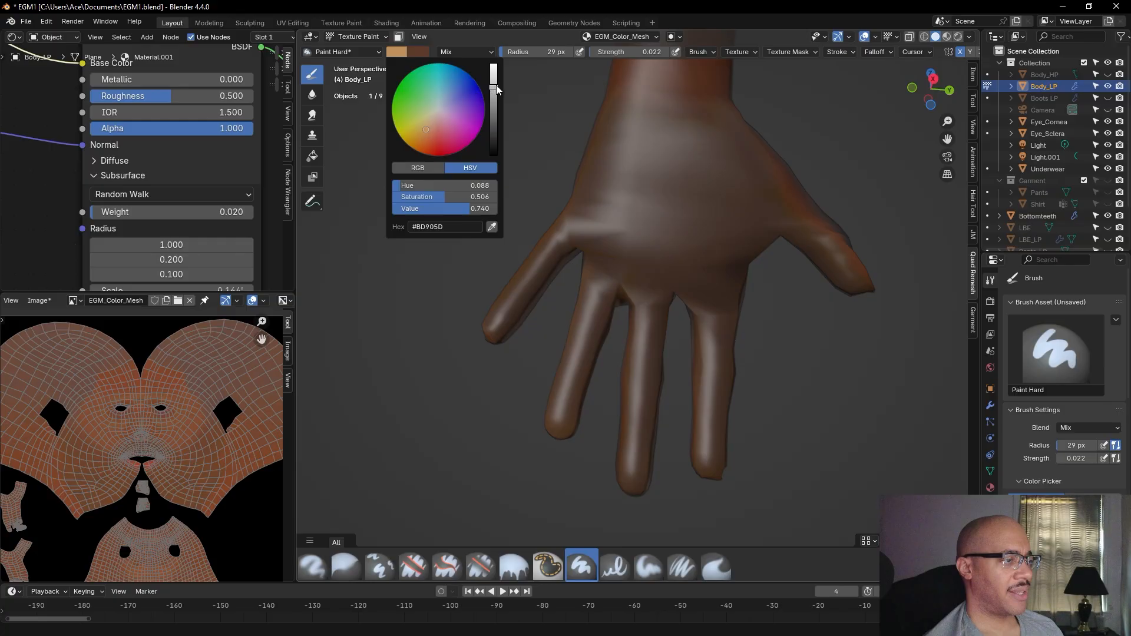
pyautogui.moveTo(493, 87); pyautogui.dragTo(494, 64)
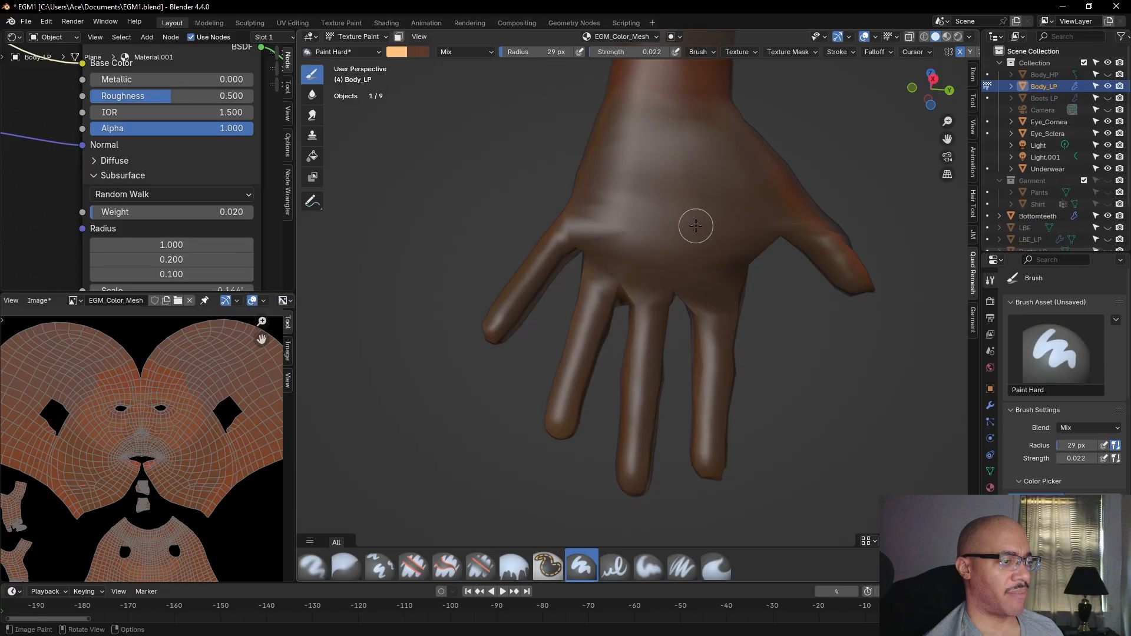
pyautogui.moveTo(703, 172)
pyautogui.mouseDown()
pyautogui.moveTo(683, 215)
pyautogui.moveTo(678, 156)
pyautogui.moveTo(702, 234)
pyautogui.moveTo(733, 221)
pyautogui.mouseUp()
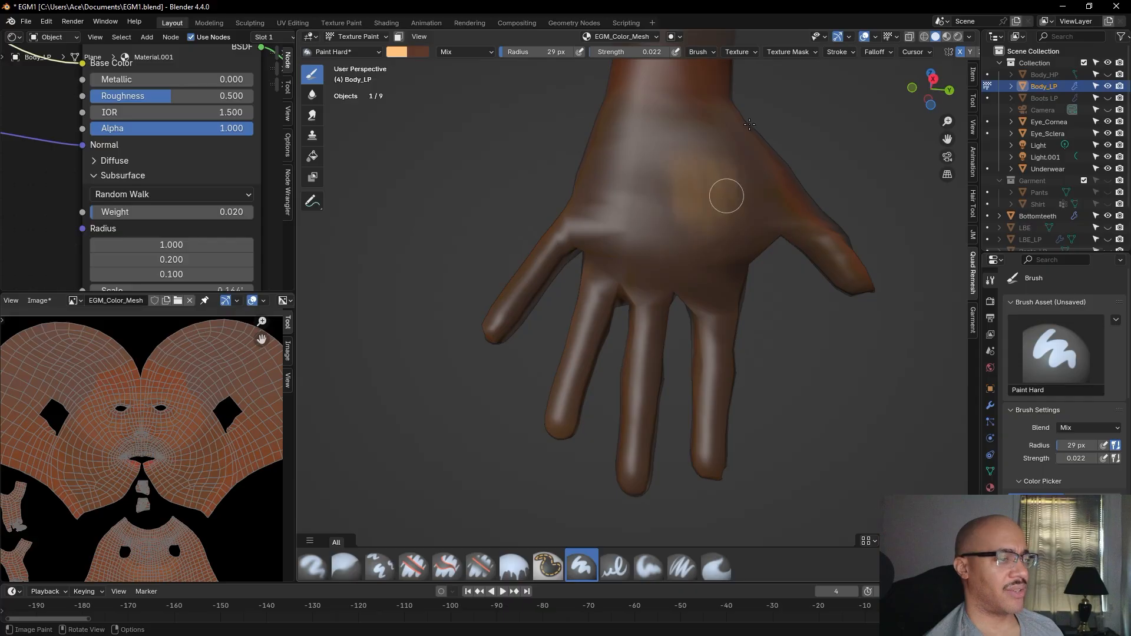
pyautogui.hotkey('ctrl', 'z')
# Shift the brush colour to a salmon orange and try it on the thumb side of the palm, undoing the strokes
pyautogui.click(401, 52)
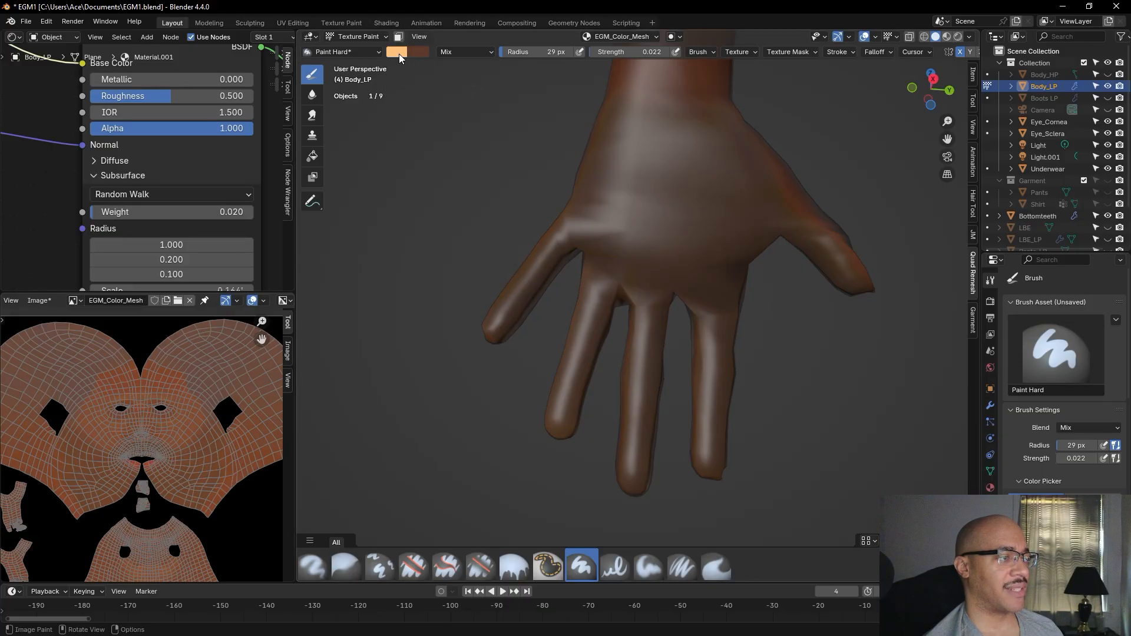
pyautogui.click(398, 53)
pyautogui.moveTo(426, 131); pyautogui.dragTo(429, 132)
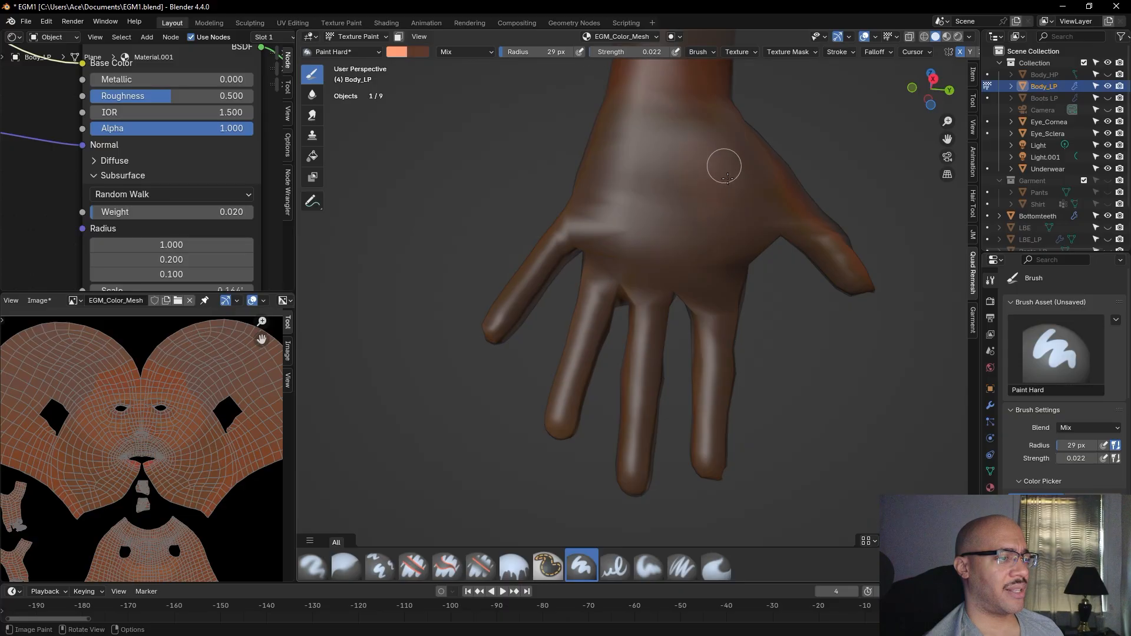
pyautogui.moveTo(732, 217)
pyautogui.mouseDown()
pyautogui.moveTo(697, 210)
pyautogui.moveTo(699, 229)
pyautogui.mouseUp()
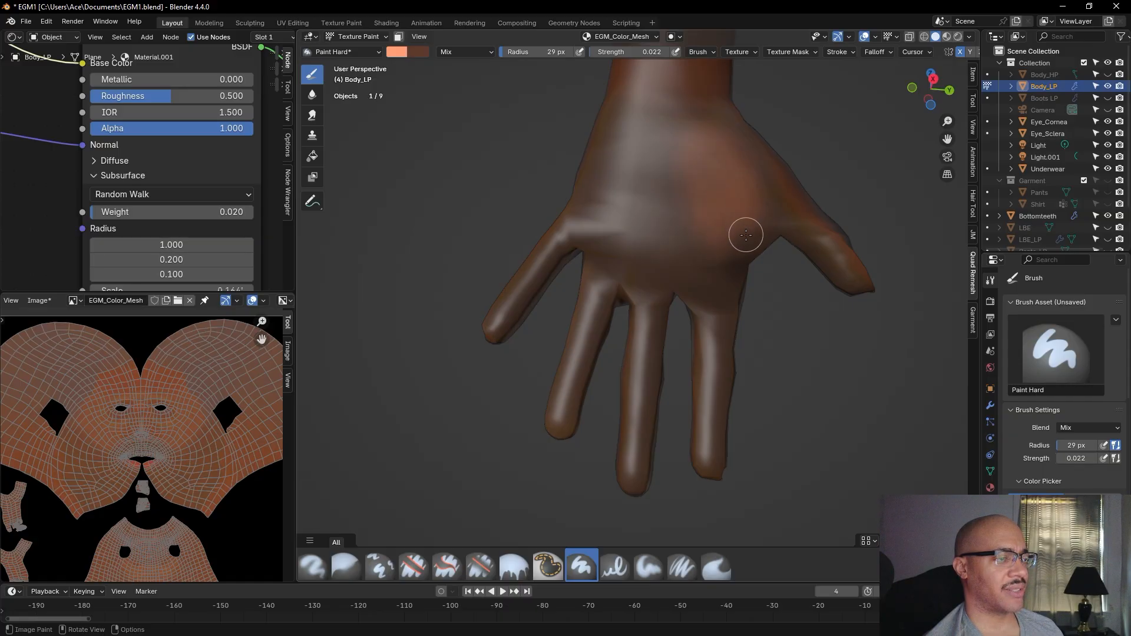
pyautogui.moveTo(763, 228)
pyautogui.mouseDown()
pyautogui.moveTo(715, 282)
pyautogui.moveTo(706, 236)
pyautogui.mouseUp()
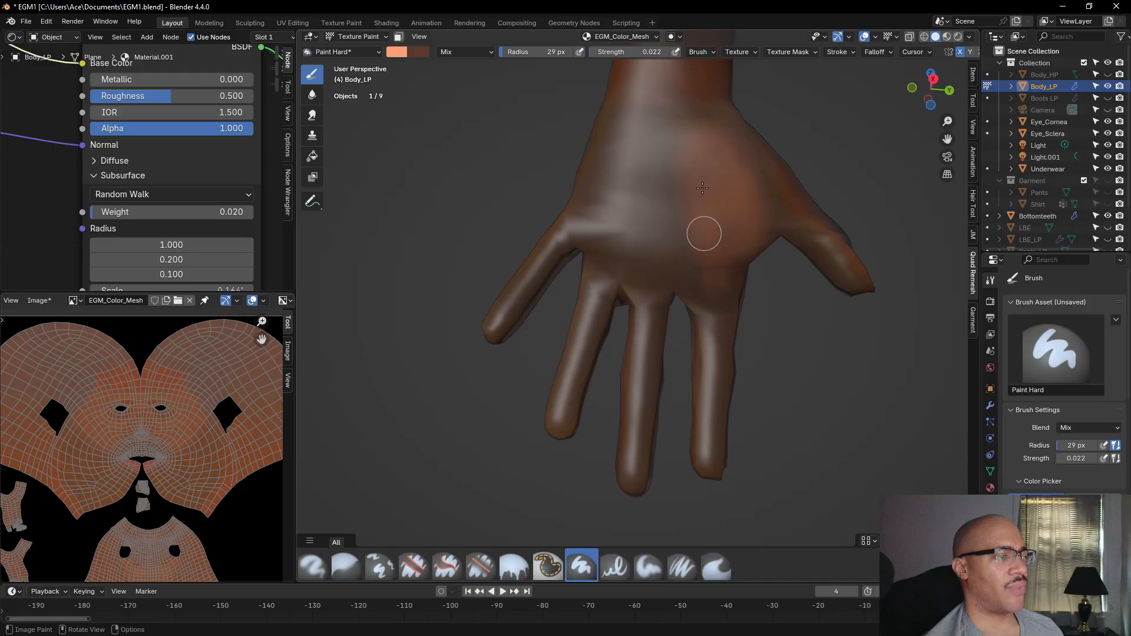
pyautogui.hotkey('ctrl', 'z')
pyautogui.hotkey('ctrl', 'z')
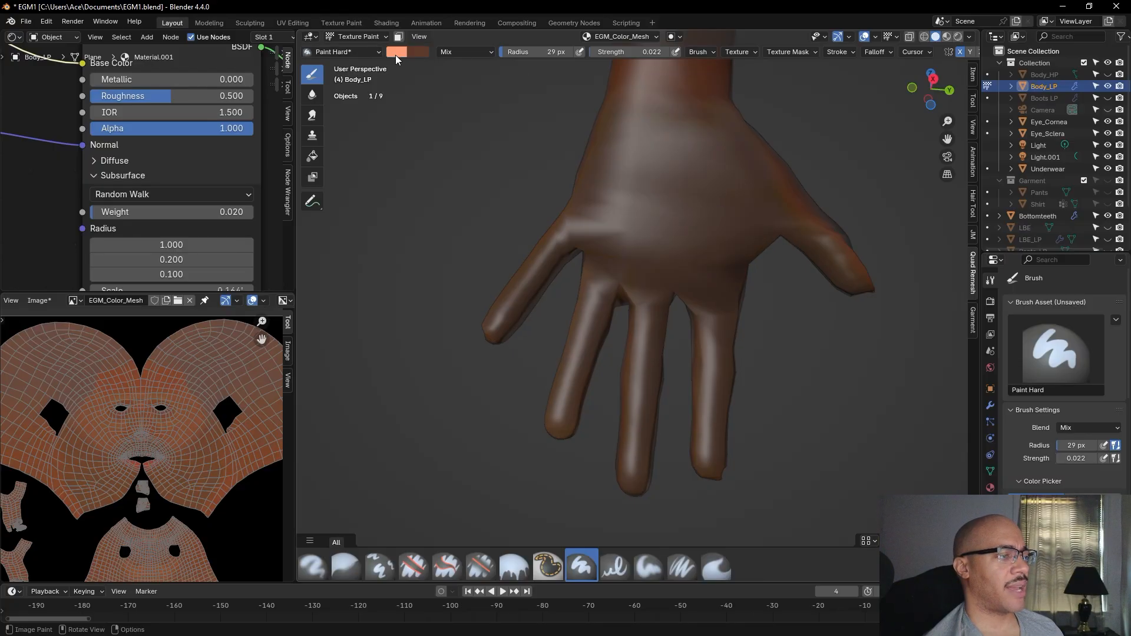
# Darken the salmon brush colour and paint it over the palm, thumb, fingers and fingertips
pyautogui.click(396, 52)
pyautogui.moveTo(495, 71)
pyautogui.mouseDown()
pyautogui.moveTo(494, 109)
pyautogui.moveTo(494, 87)
pyautogui.mouseUp()
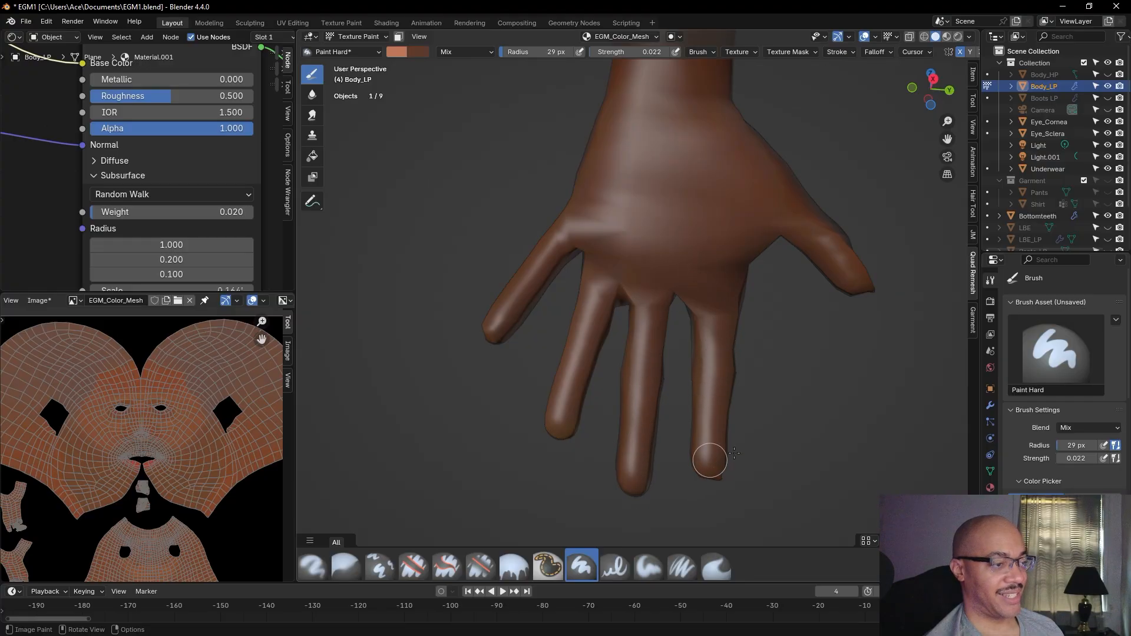
pyautogui.moveTo(709, 462)
pyautogui.mouseDown(button='middle')
pyautogui.moveTo(752, 439)
pyautogui.moveTo(926, 443)
pyautogui.mouseUp(button='middle')
pyautogui.moveTo(951, 422)
pyautogui.mouseDown(button='middle')
pyautogui.moveTo(350, 295)
pyautogui.moveTo(442, 374)
pyautogui.mouseUp(button='middle')
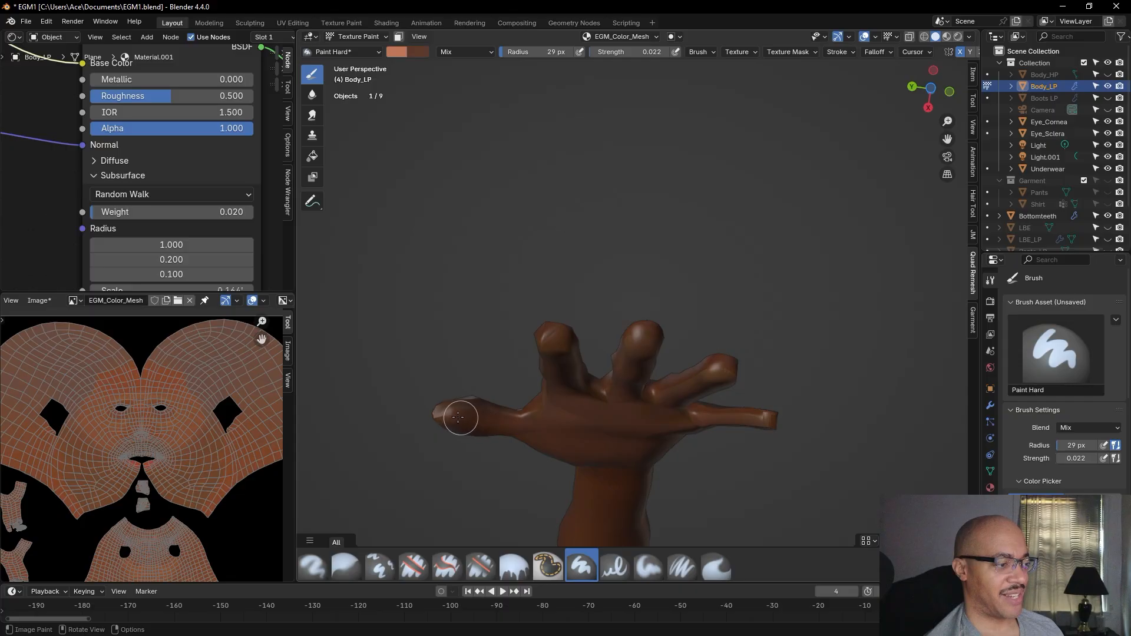
pyautogui.moveTo(463, 468); pyautogui.dragTo(500, 422, button='middle')
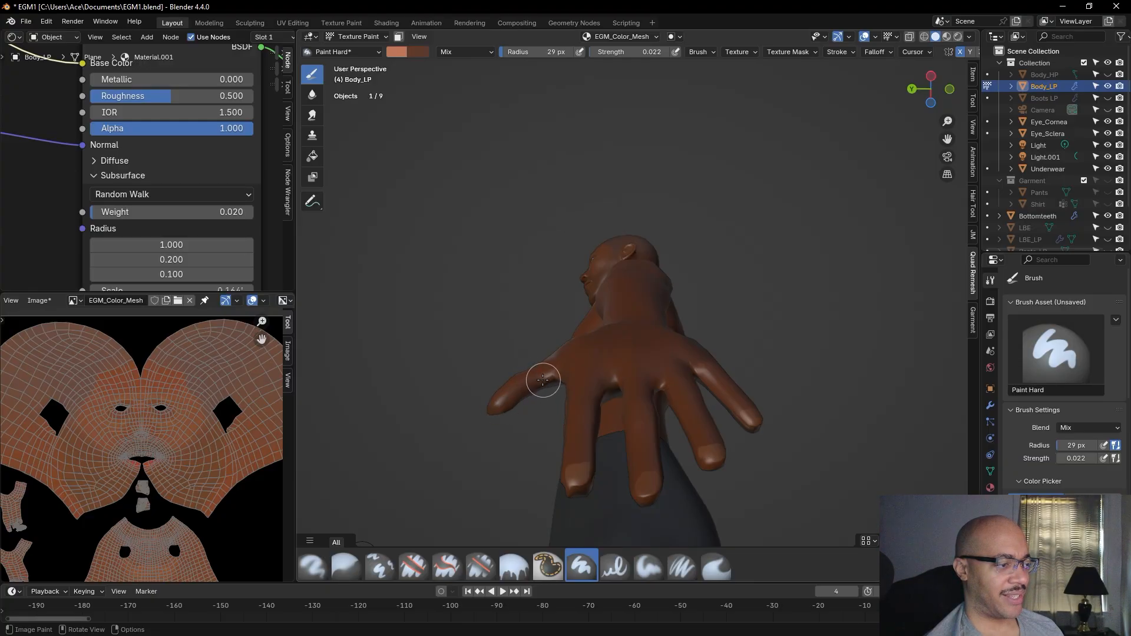
pyautogui.moveTo(496, 469); pyautogui.dragTo(501, 325, button='middle')
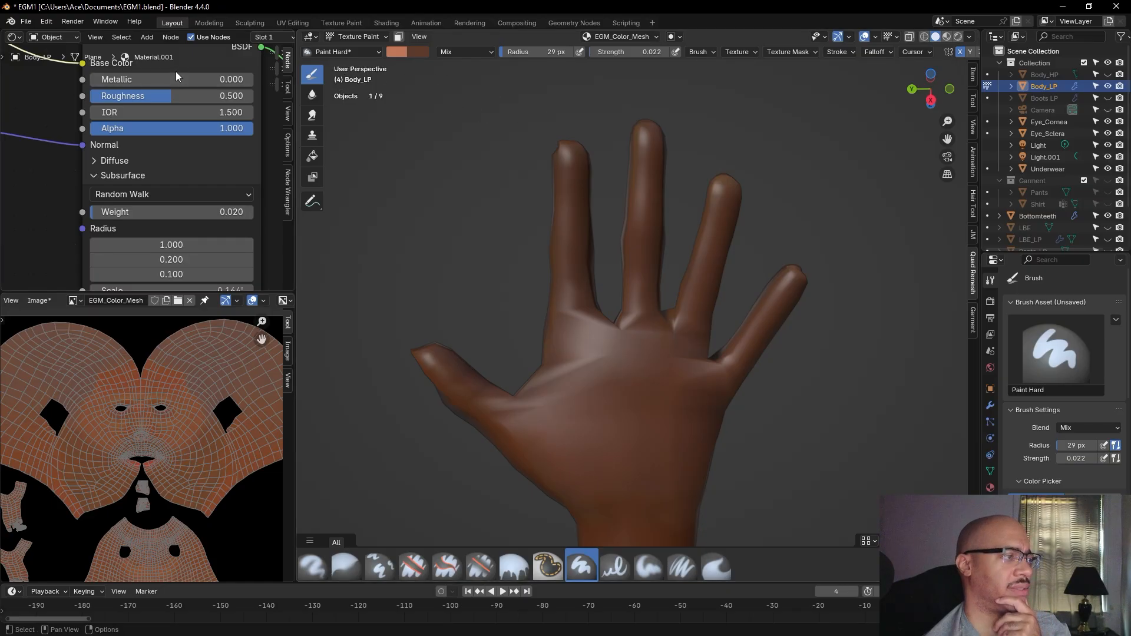
# Save the EGM_Color_Mesh texture image and the EGM1 blend file
pyautogui.click(48, 299)
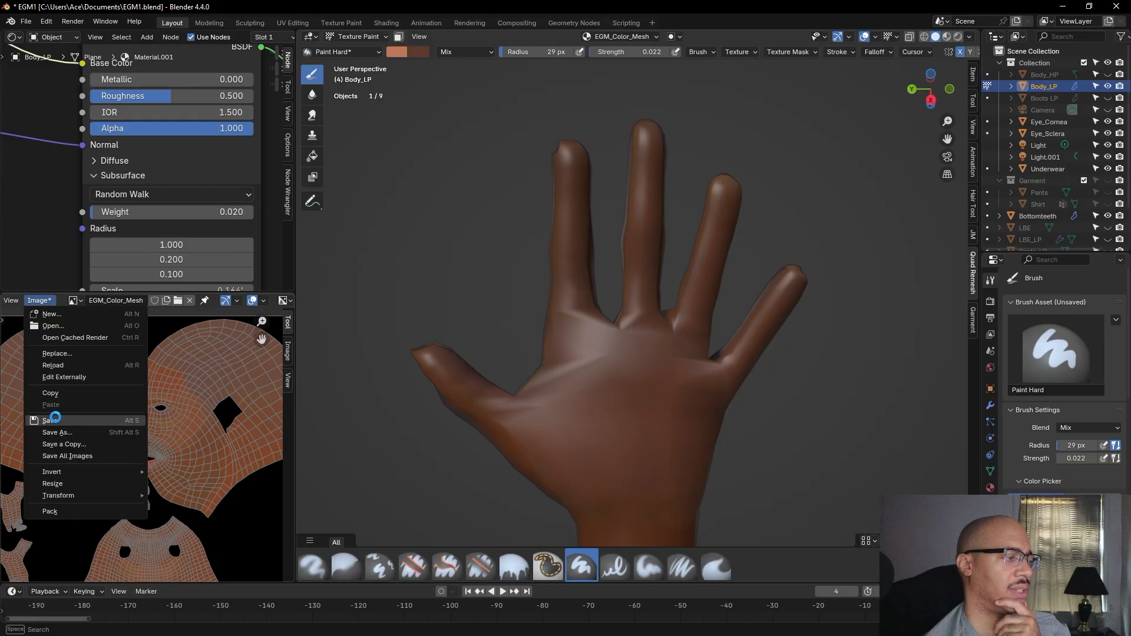
pyautogui.click(54, 419)
pyautogui.click(26, 22)
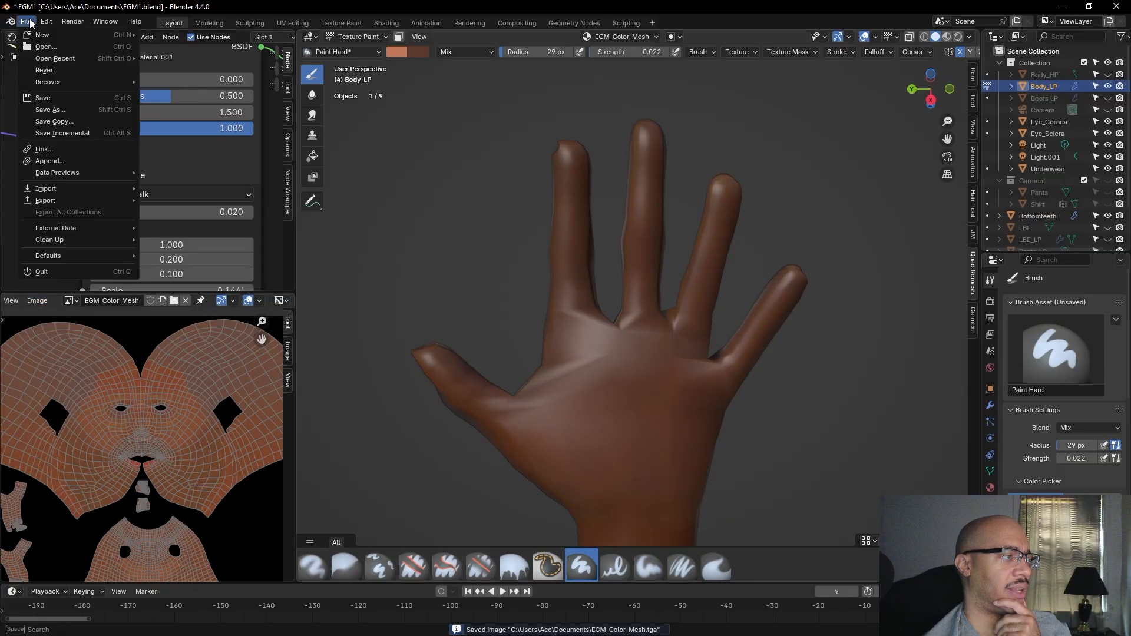
pyautogui.click(45, 99)
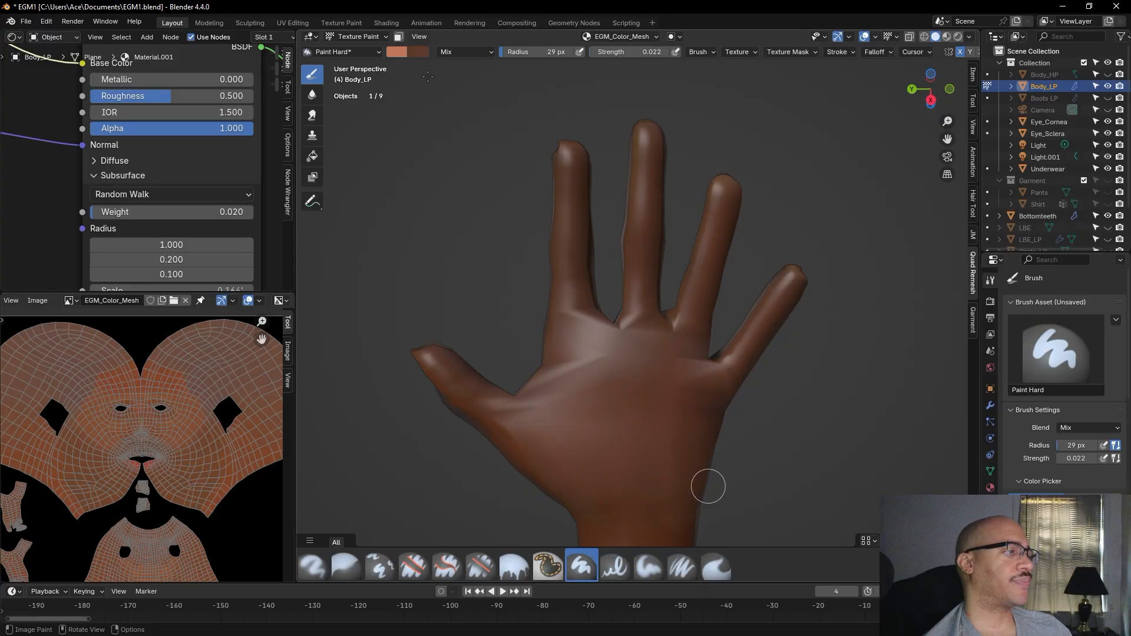
# Brighten the salmon brush colour to a light peach and paint it over the palm and the bases of the fingers
pyautogui.click(399, 51)
pyautogui.moveTo(493, 87); pyautogui.dragTo(493, 63)
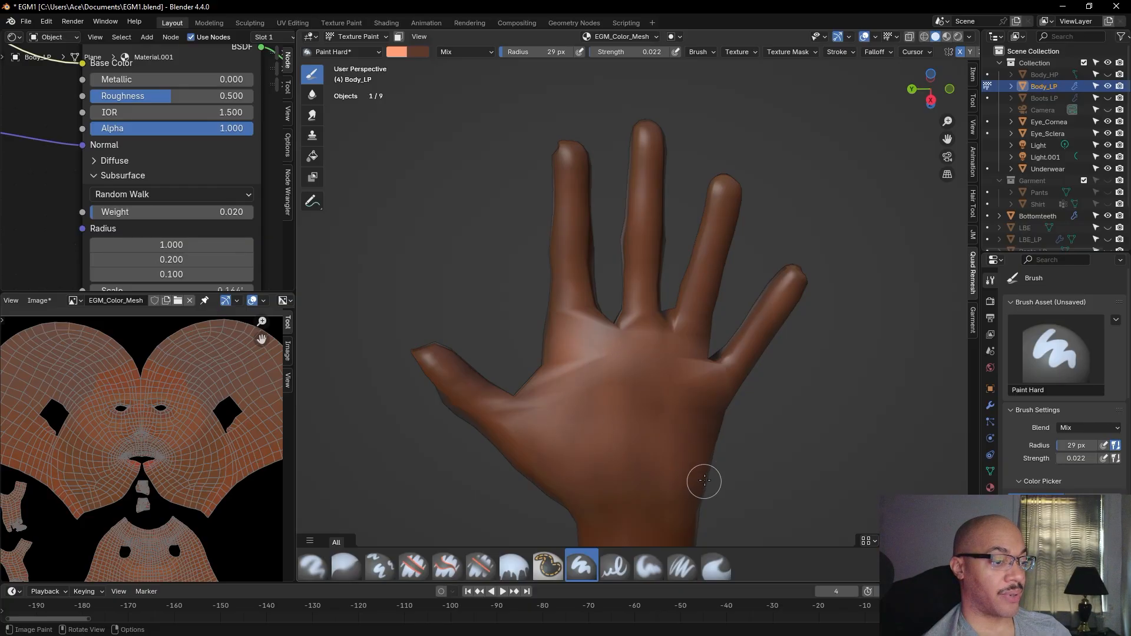
pyautogui.scroll(-10, 1077, 480)
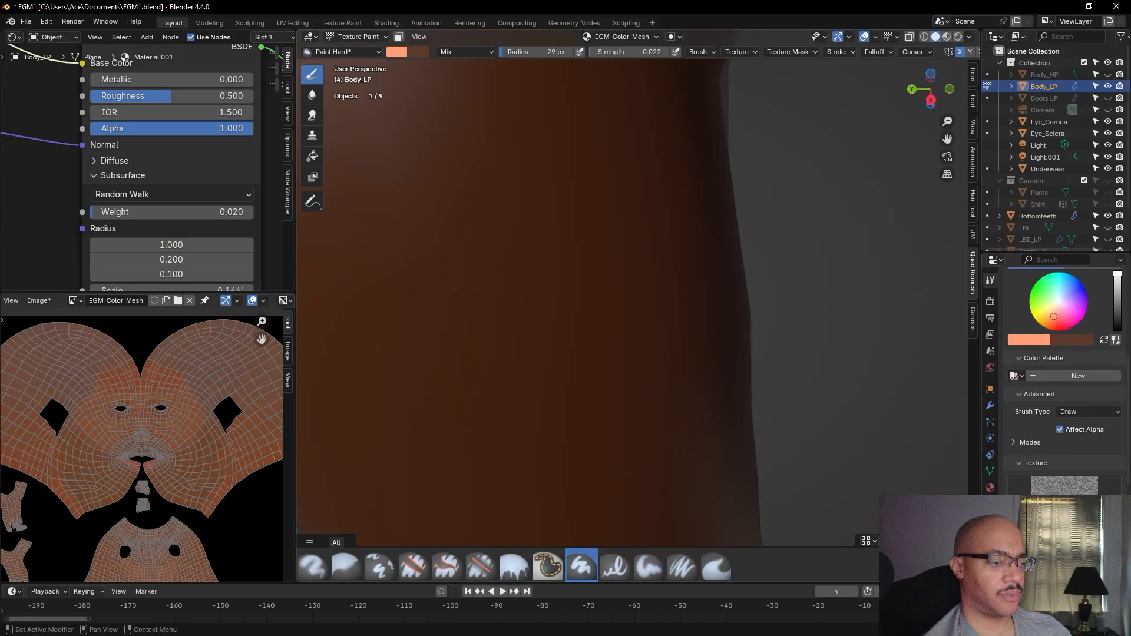
pyautogui.scroll(-8, 803, 361)
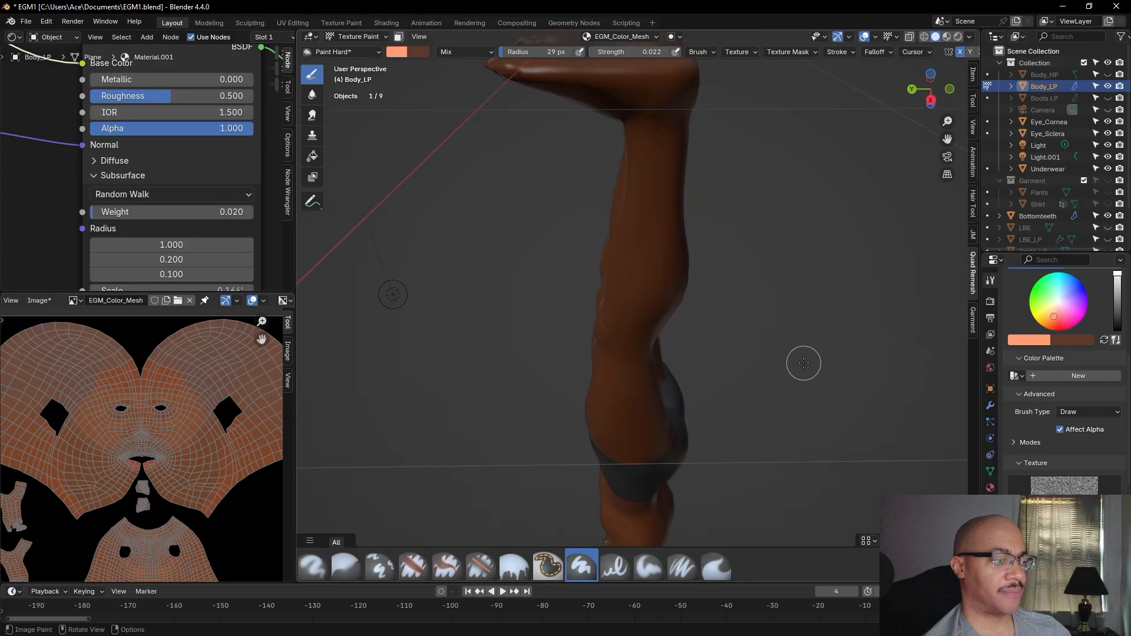
pyautogui.moveTo(791, 391); pyautogui.dragTo(809, 445, button='middle')
pyautogui.scroll(8, 752, 348)
pyautogui.moveTo(731, 320); pyautogui.dragTo(830, 391, button='middle')
pyautogui.scroll(5, 831, 391)
pyautogui.scroll(-4, 842, 475)
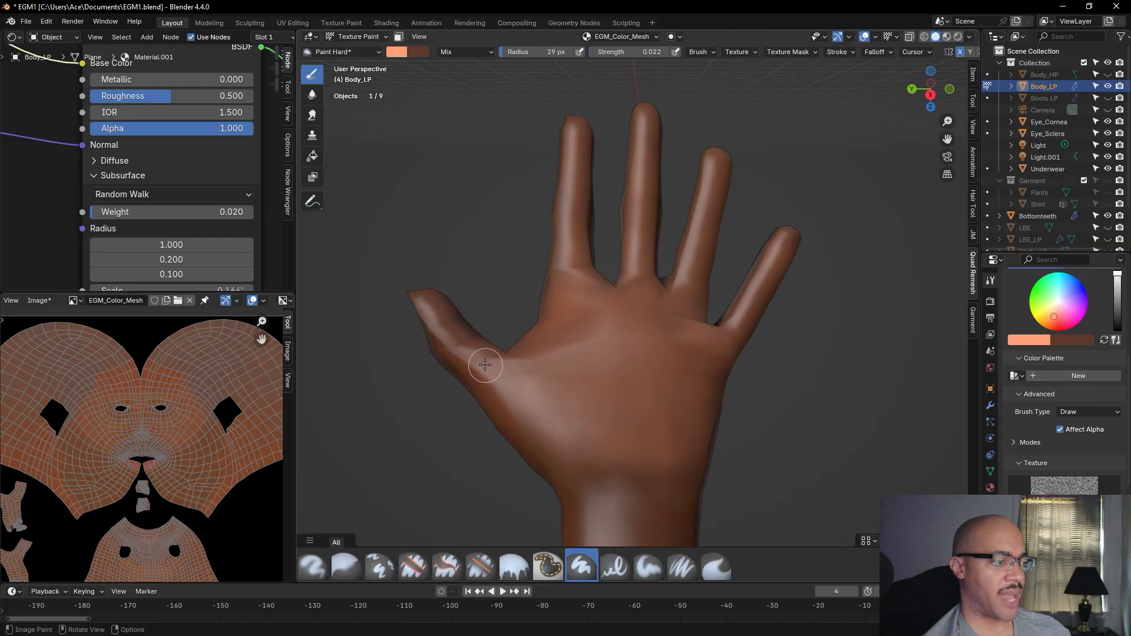
# Build up the light peach on the palm, thumb, fingers and fingertips from several angles, and switch to the Blur brush
pyautogui.moveTo(497, 319); pyautogui.dragTo(451, 369, button='middle')
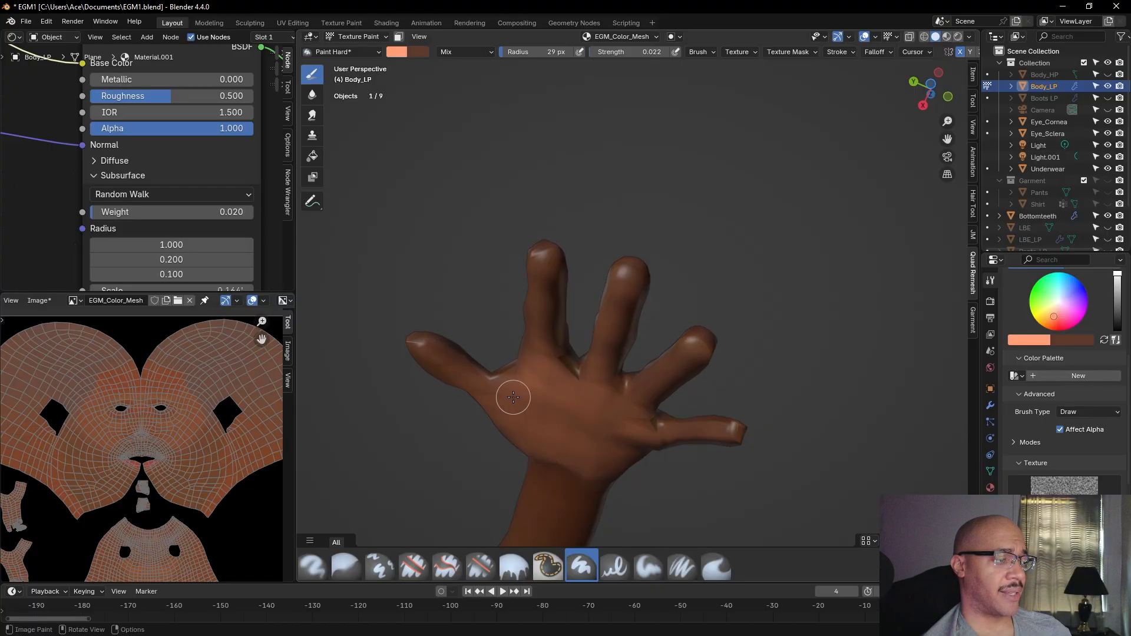
pyautogui.moveTo(735, 465); pyautogui.dragTo(749, 422, button='middle')
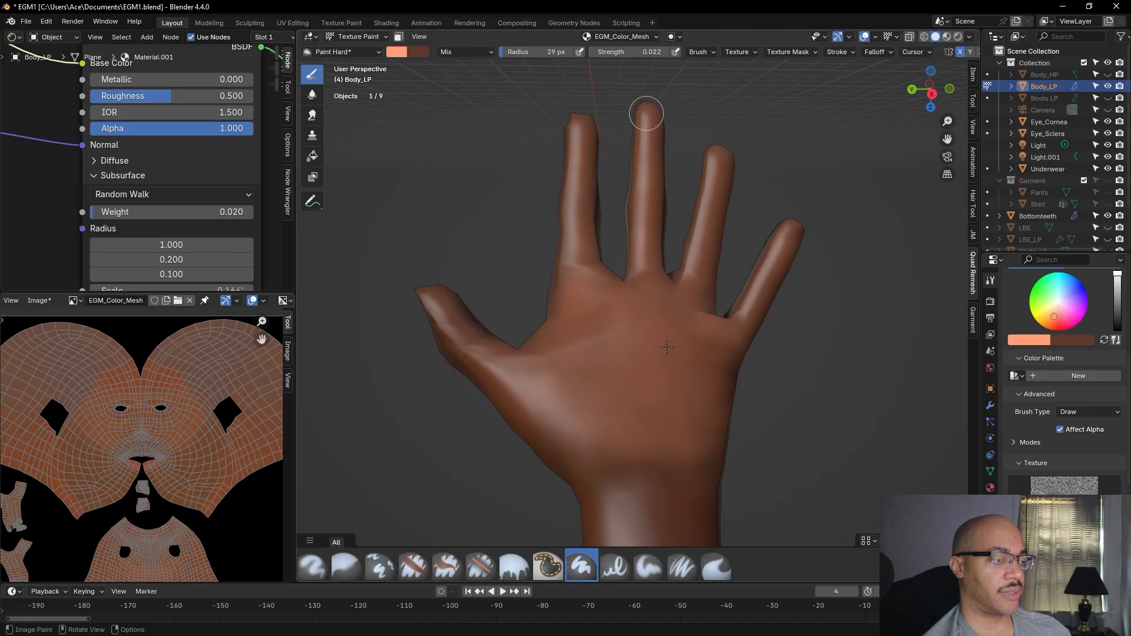
pyautogui.moveTo(646, 114); pyautogui.dragTo(643, 439, button='middle')
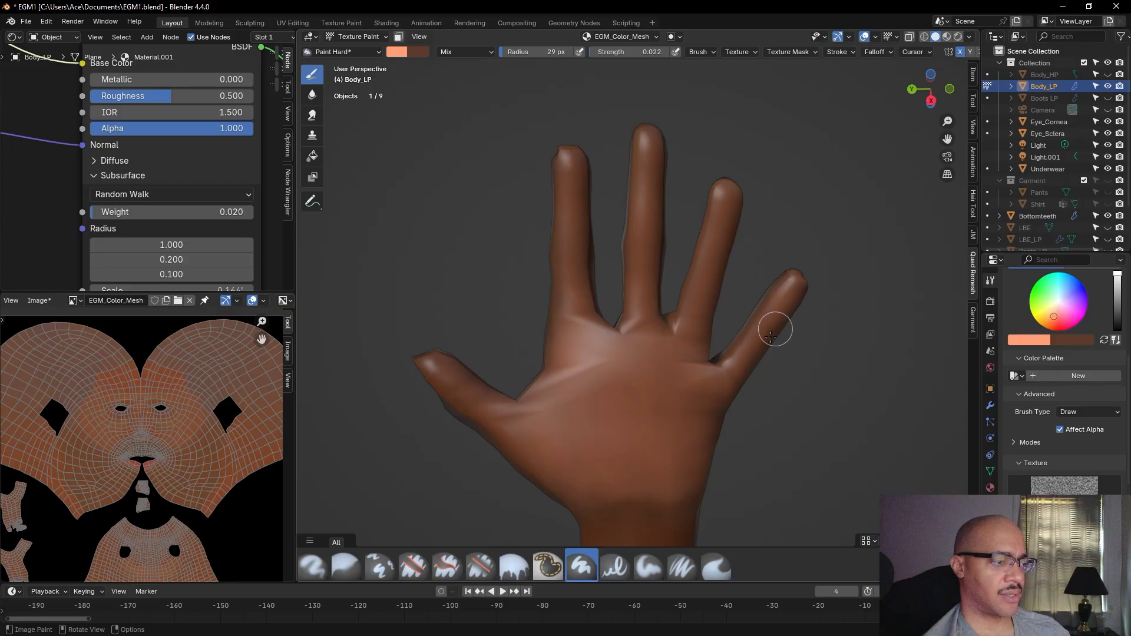
pyautogui.moveTo(782, 438); pyautogui.dragTo(776, 415, button='middle')
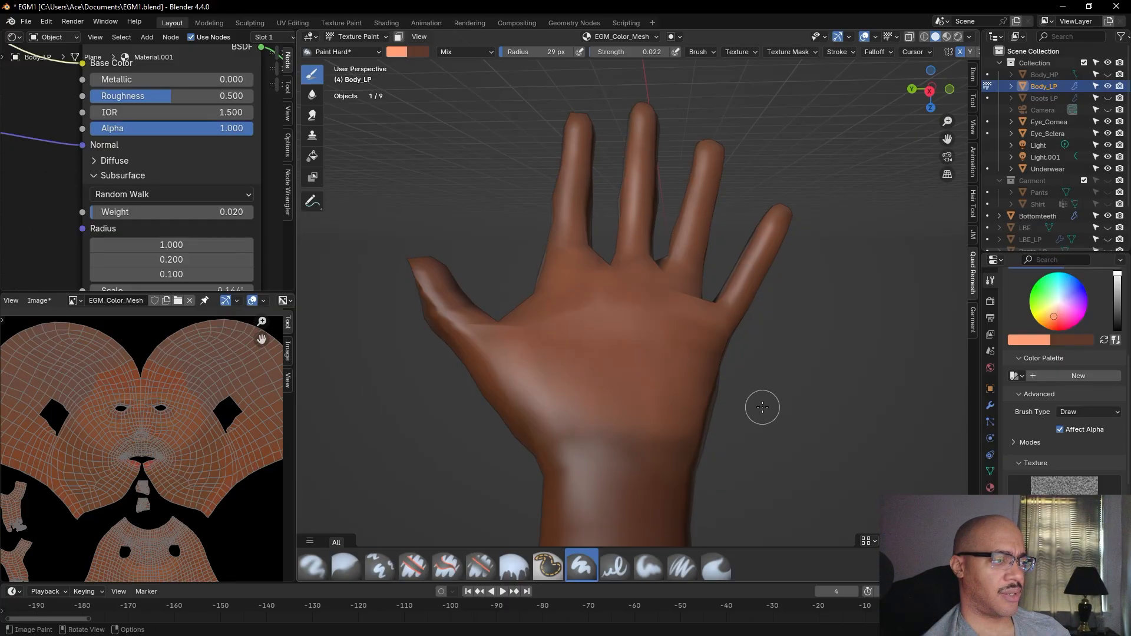
pyautogui.moveTo(640, 341); pyautogui.dragTo(612, 416, button='middle')
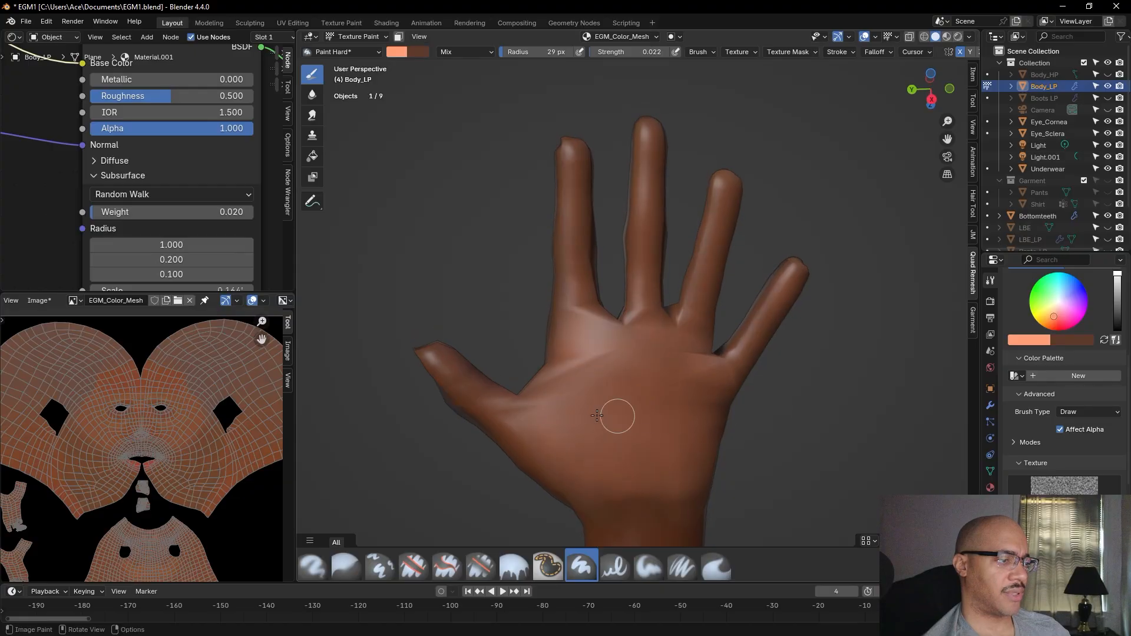
pyautogui.moveTo(473, 352); pyautogui.dragTo(474, 418, button='middle')
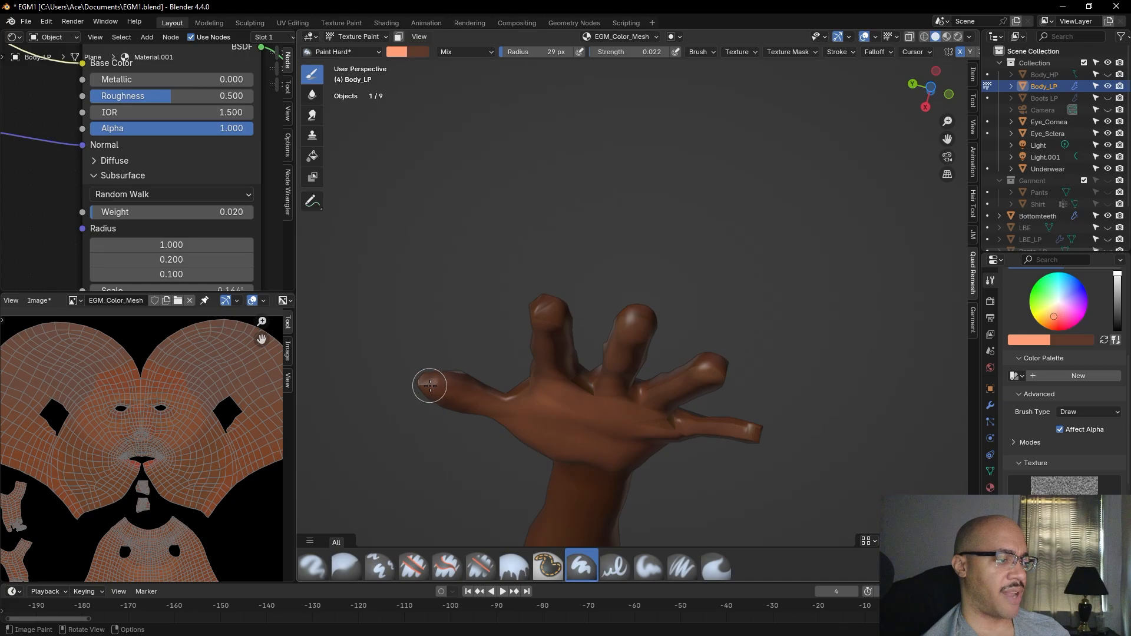
pyautogui.moveTo(560, 414)
pyautogui.mouseDown(button='middle')
pyautogui.moveTo(560, 346)
pyautogui.moveTo(598, 391)
pyautogui.mouseUp(button='middle')
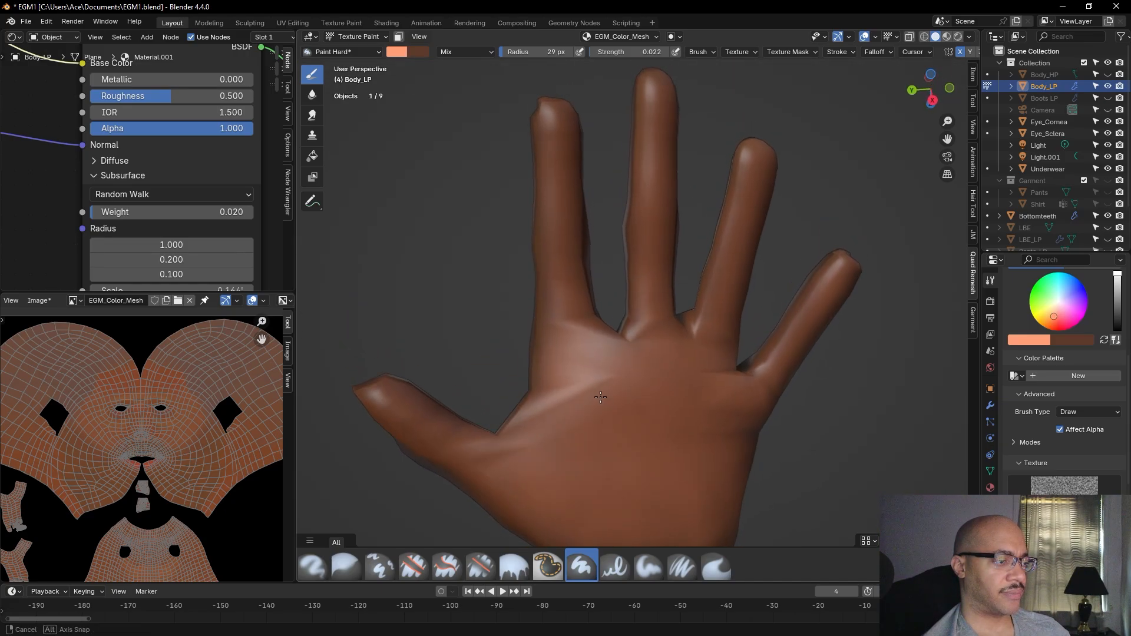
pyautogui.scroll(-3, 595, 391)
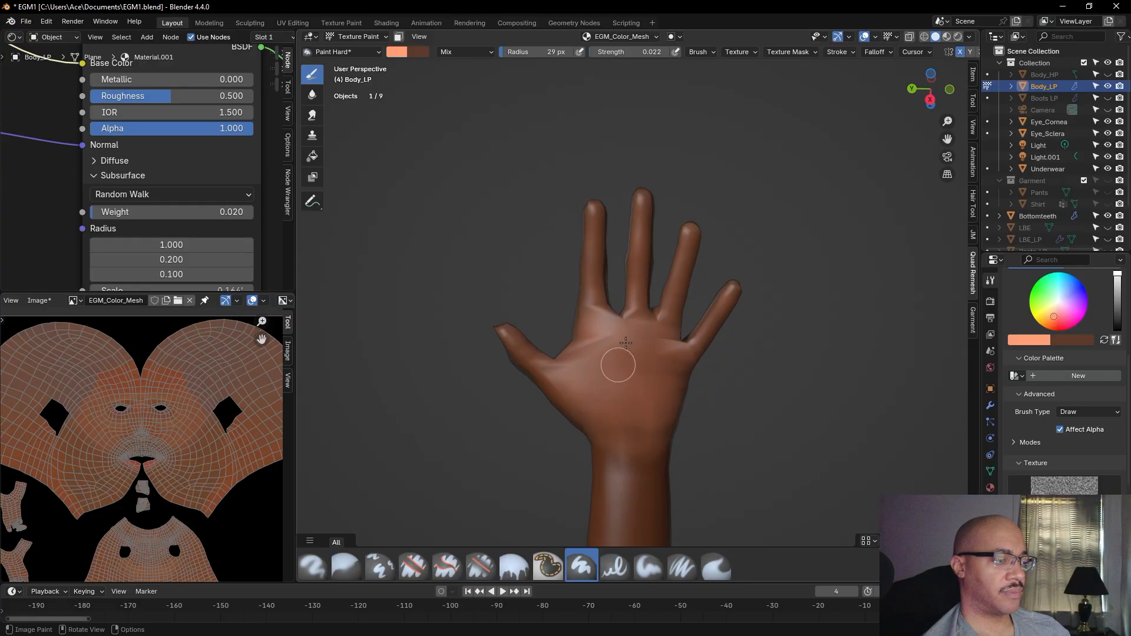
pyautogui.click(307, 98)
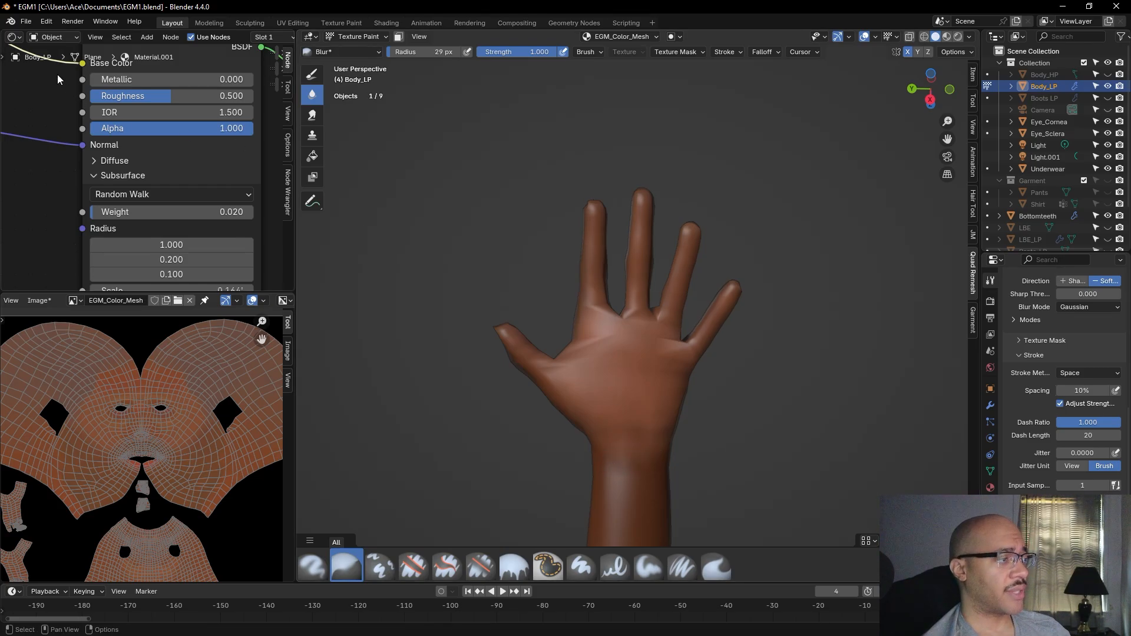
# Save the EGM1 blend file and the updated EGM_Color_Mesh image
pyautogui.click(28, 21)
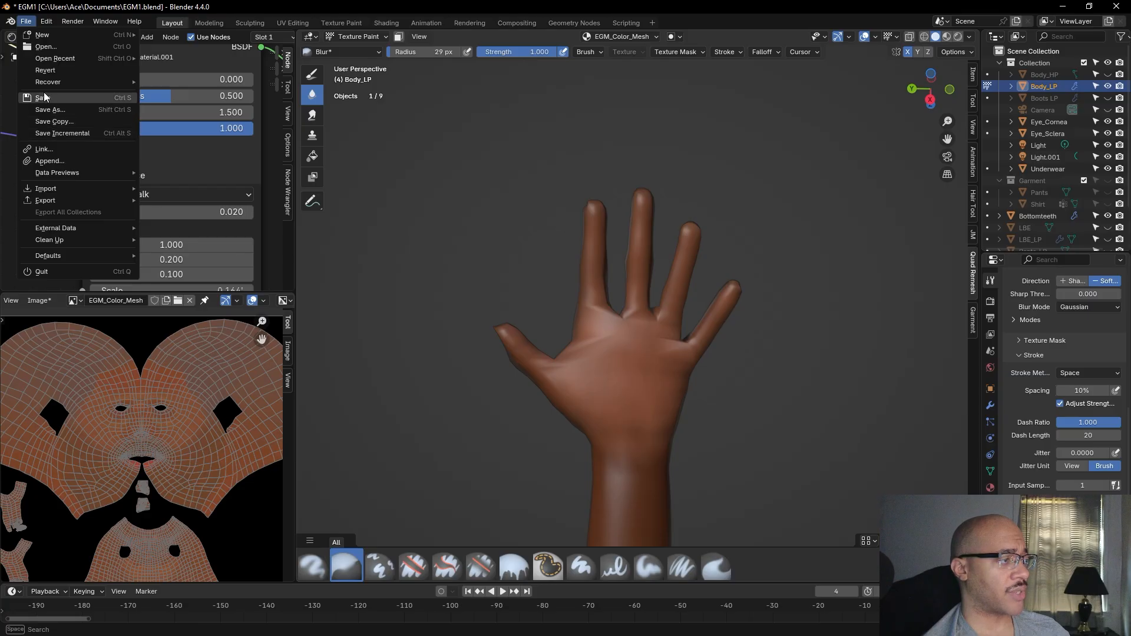
pyautogui.click(43, 94)
pyautogui.click(39, 301)
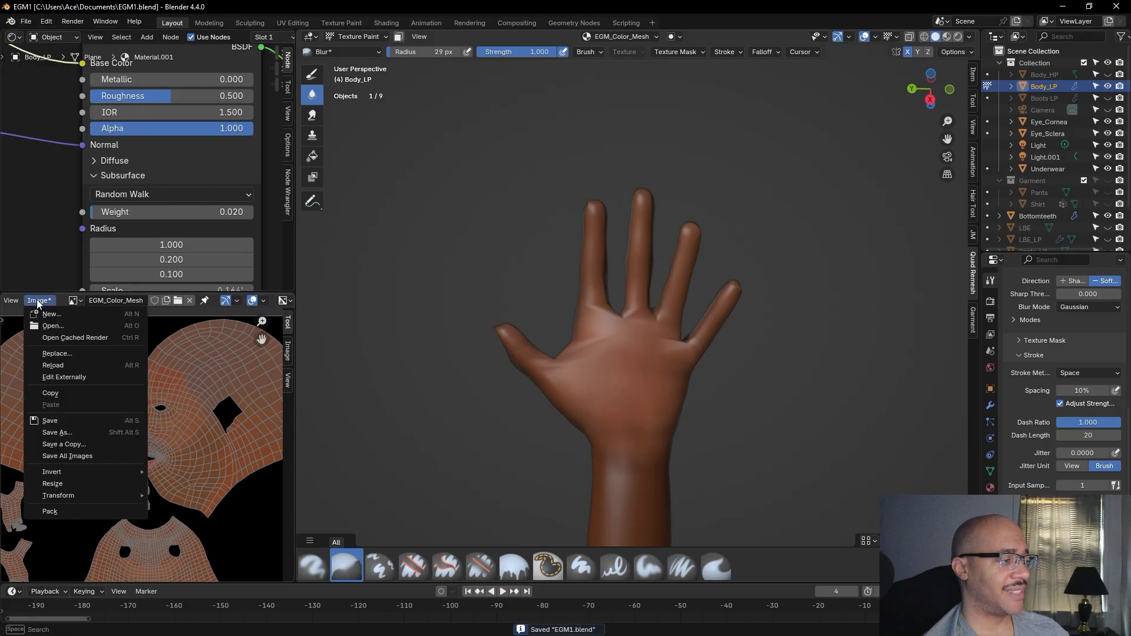
pyautogui.click(77, 416)
# Switch the viewport to rendered shading and preview the painted hand together with the whole body
pyautogui.click(958, 37)
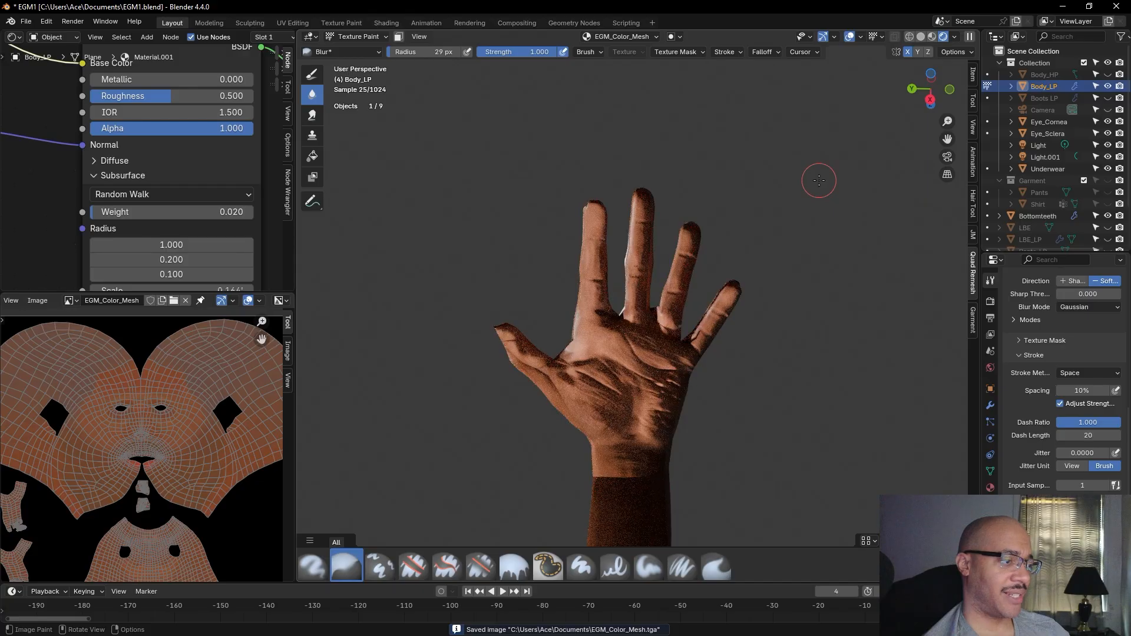
pyautogui.moveTo(796, 271)
pyautogui.mouseDown(button='middle')
pyautogui.moveTo(790, 331)
pyautogui.moveTo(774, 313)
pyautogui.moveTo(790, 336)
pyautogui.moveTo(856, 362)
pyautogui.moveTo(843, 395)
pyautogui.moveTo(755, 394)
pyautogui.moveTo(831, 391)
pyautogui.mouseUp(button='middle')
pyautogui.scroll(-7, 831, 391)
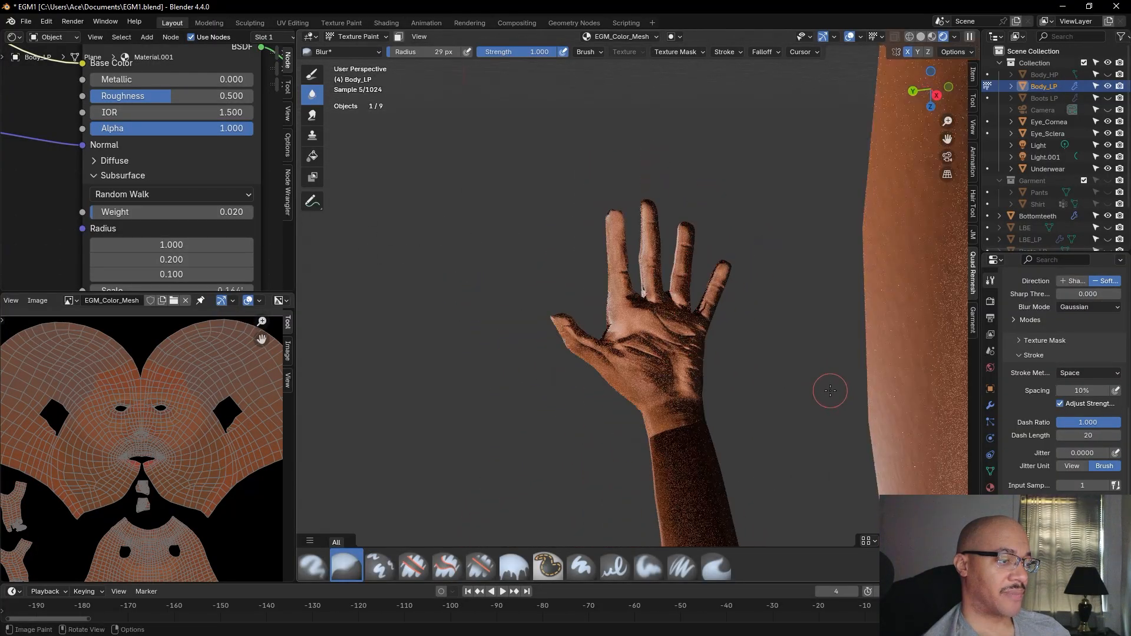
pyautogui.scroll(-5, 825, 385)
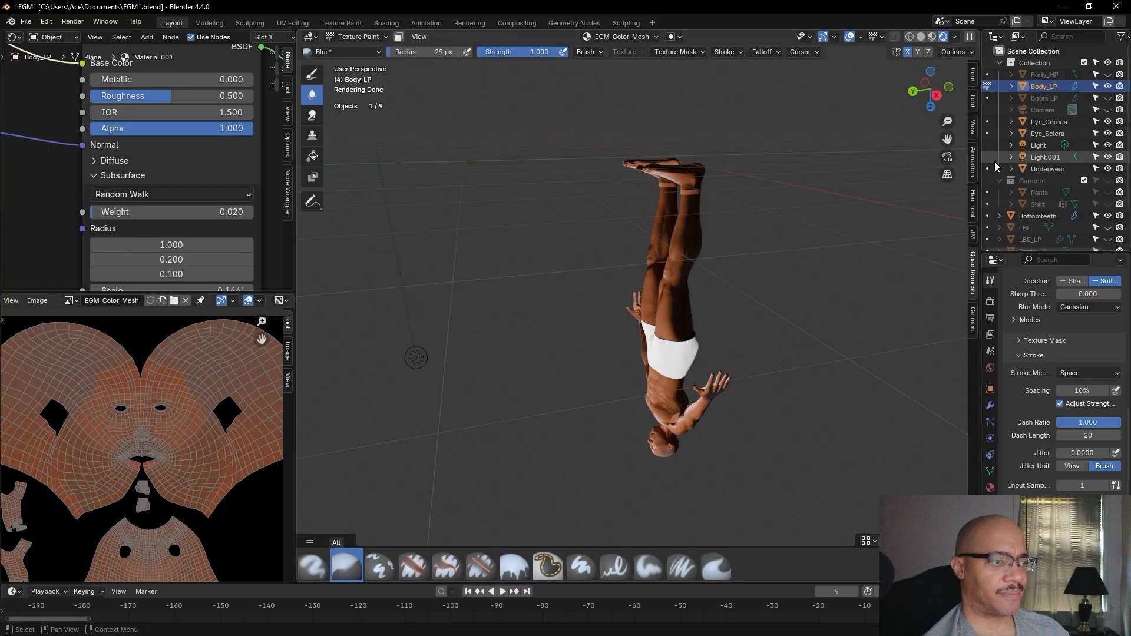
# Select Light.001 and change from Texture Paint to Object Mode
pyautogui.click(1044, 158)
pyautogui.scroll(-5, 800, 242)
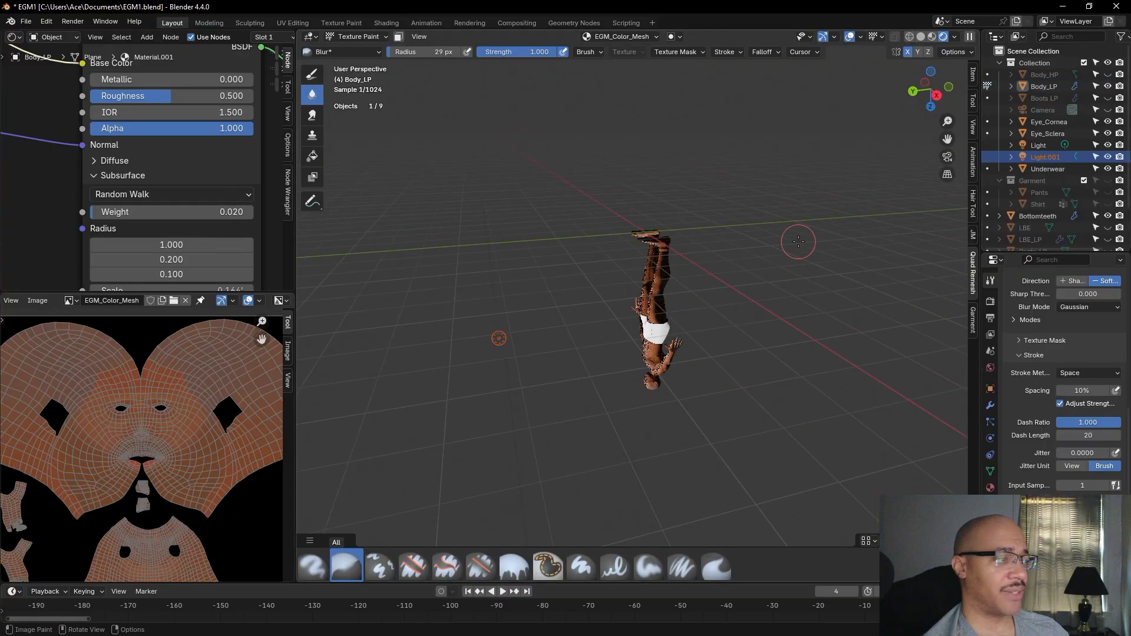
pyautogui.scroll(2, 775, 255)
pyautogui.scroll(2, 774, 256)
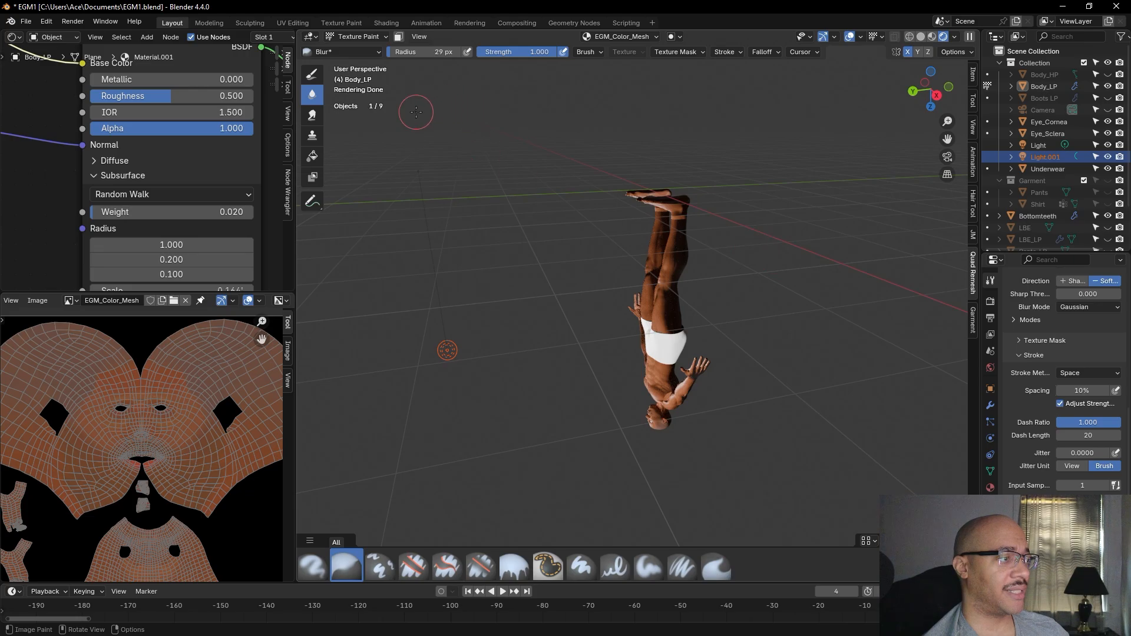
pyautogui.click(359, 36)
pyautogui.click(362, 50)
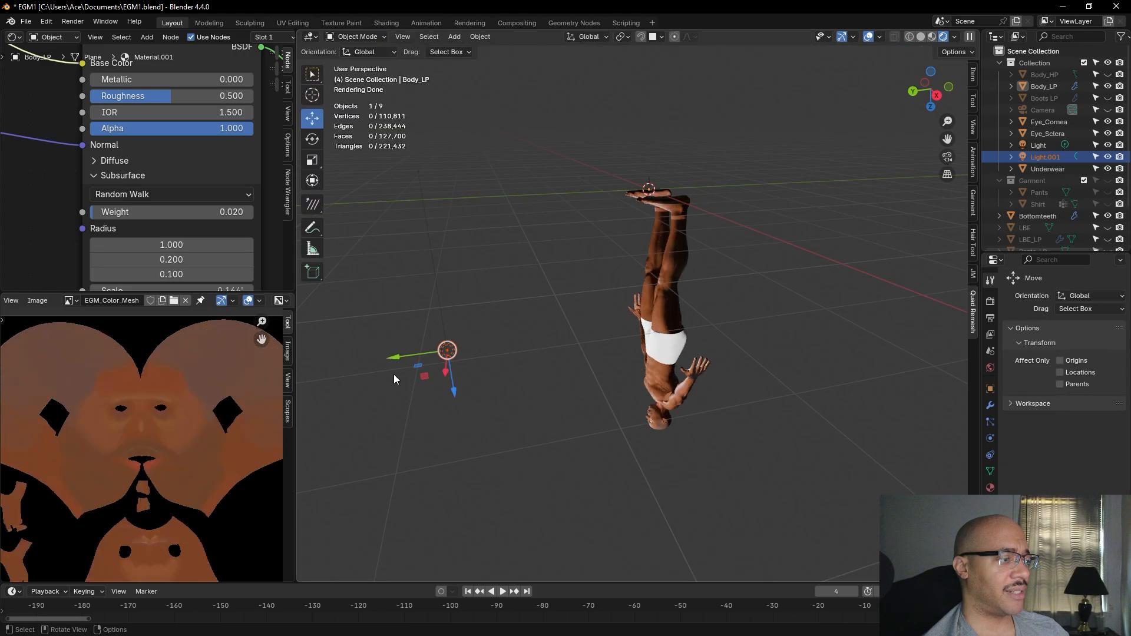
# Lower Light.001, bring it close in front of the body along Y and raise it to about hip height
pyautogui.moveTo(427, 318); pyautogui.dragTo(548, 554, button='middle')
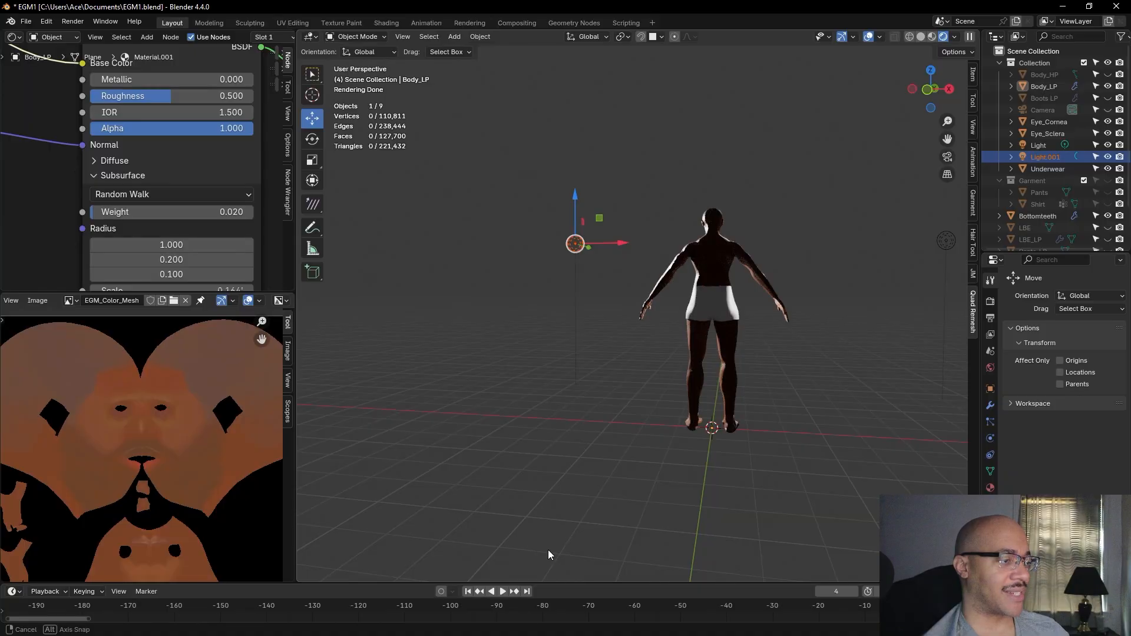
pyautogui.moveTo(575, 196); pyautogui.dragTo(714, 380)
pyautogui.moveTo(653, 390); pyautogui.dragTo(533, 380, button='middle')
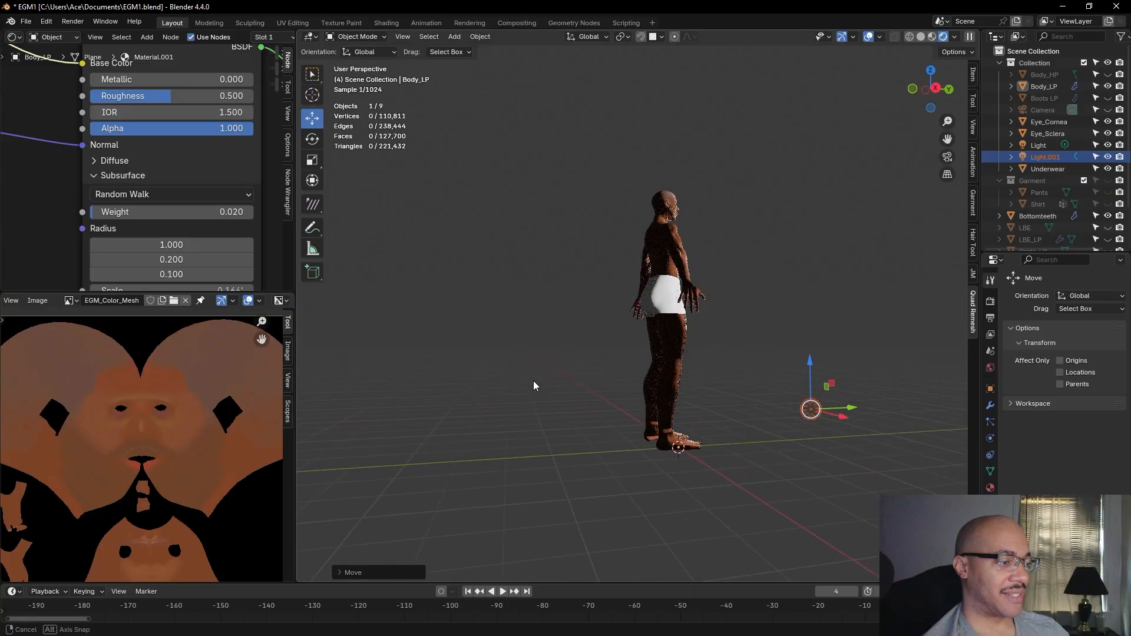
pyautogui.scroll(3, 534, 381)
pyautogui.scroll(-5, 768, 427)
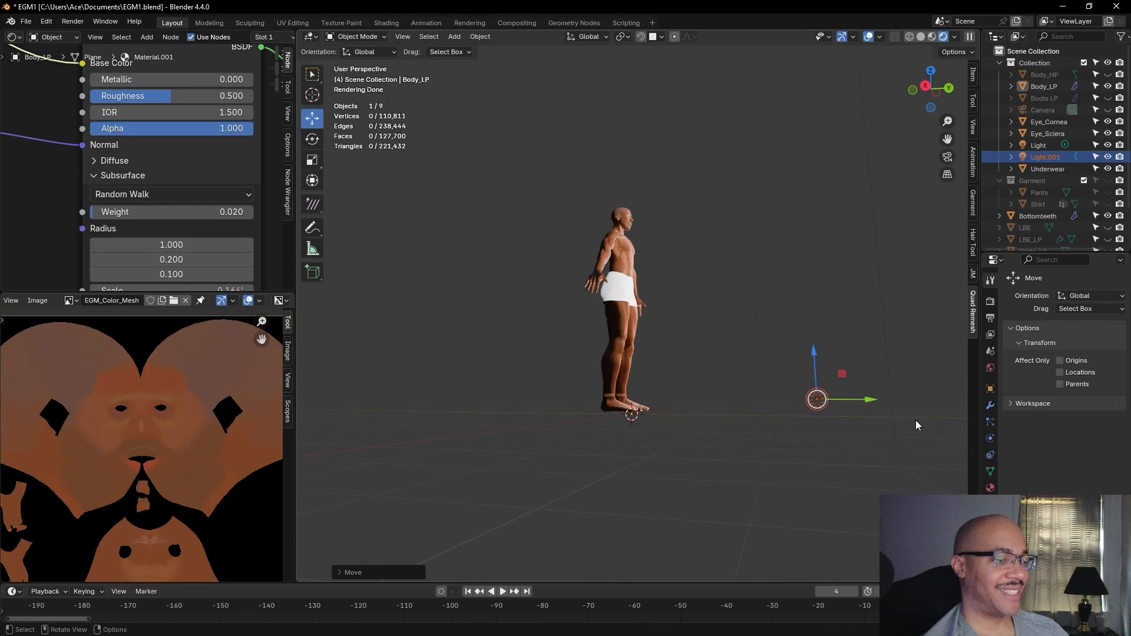
pyautogui.moveTo(876, 404); pyautogui.dragTo(718, 404)
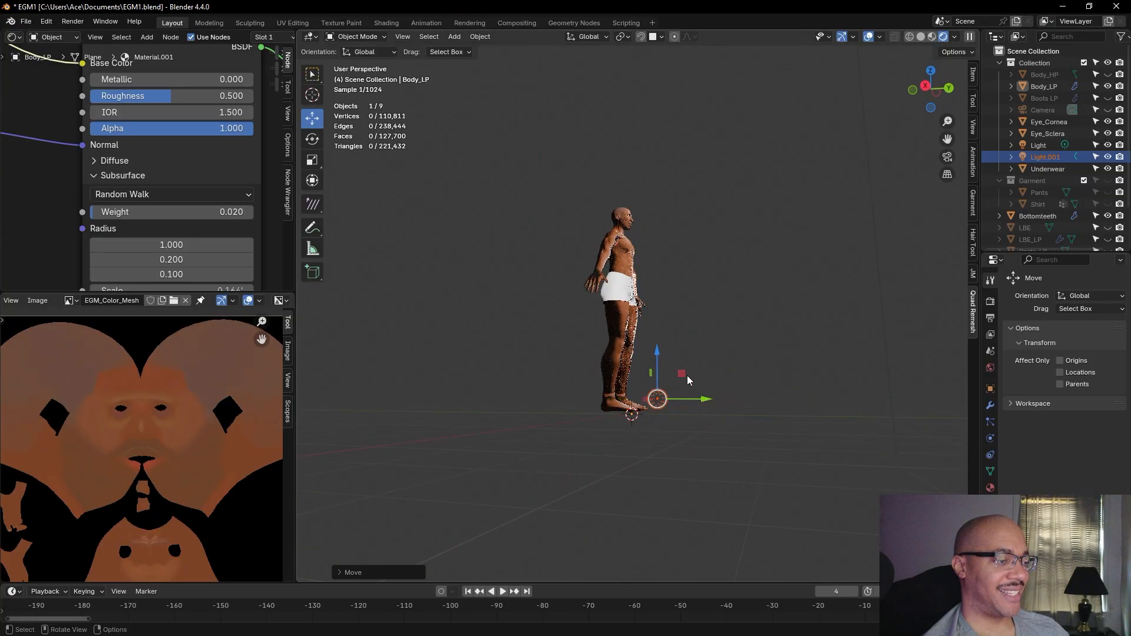
pyautogui.moveTo(657, 353); pyautogui.dragTo(658, 271)
# Move Light.001 along X from the front of the hips to beside the character's right hand
pyautogui.scroll(6, 614, 377)
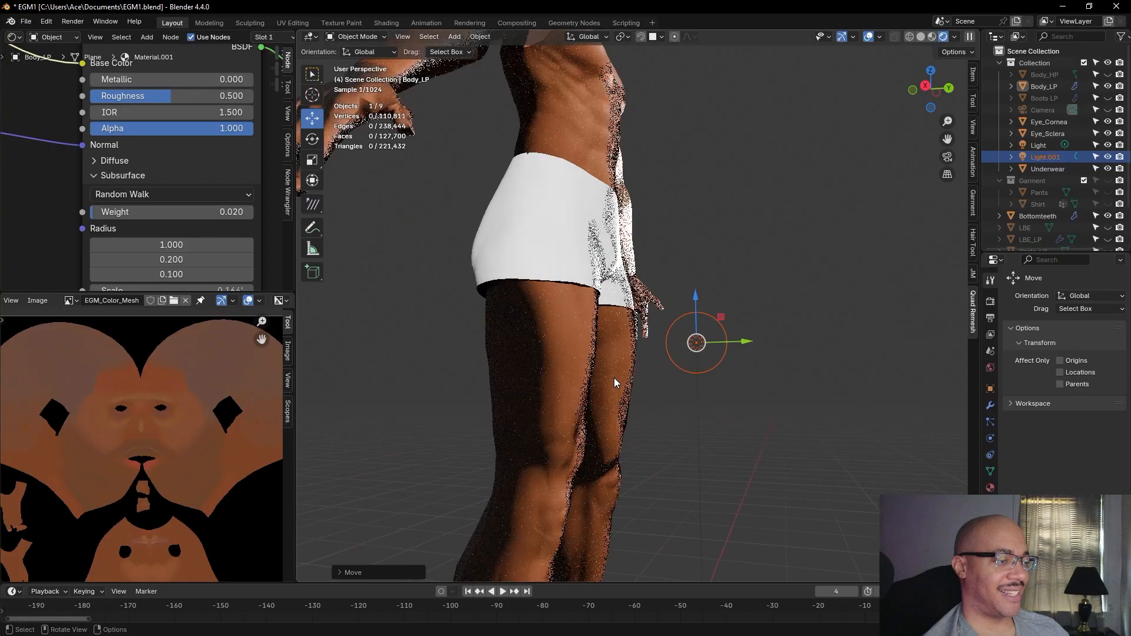
pyautogui.scroll(-6, 608, 382)
pyautogui.moveTo(626, 355); pyautogui.dragTo(309, 384)
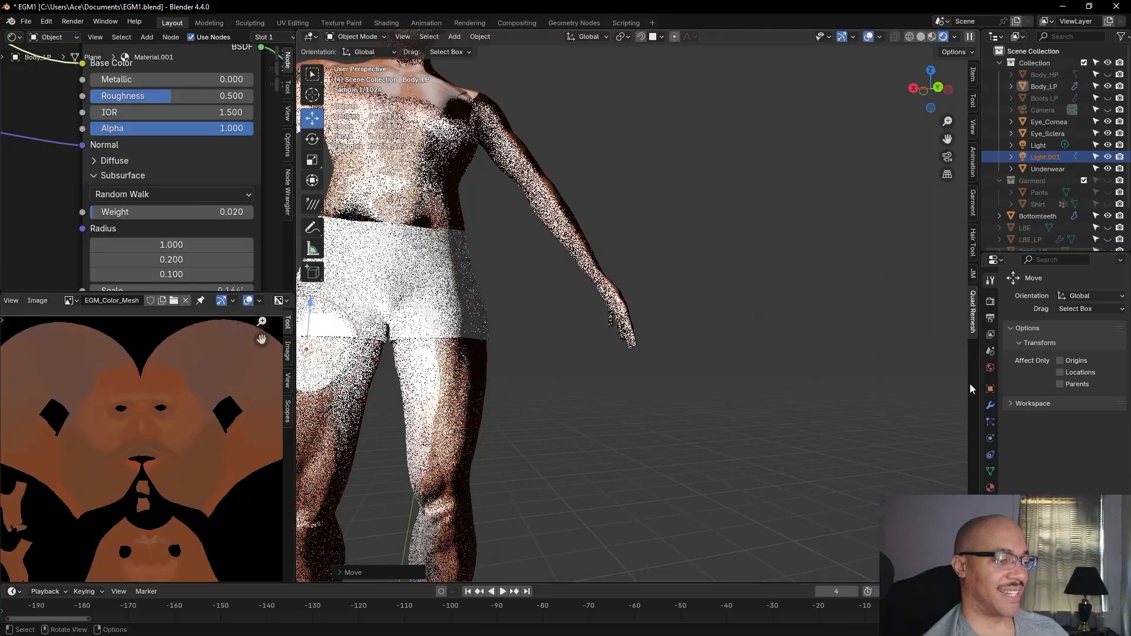
pyautogui.scroll(6, 733, 414)
pyautogui.moveTo(732, 415); pyautogui.dragTo(681, 440, button='middle')
pyautogui.scroll(-4, 683, 443)
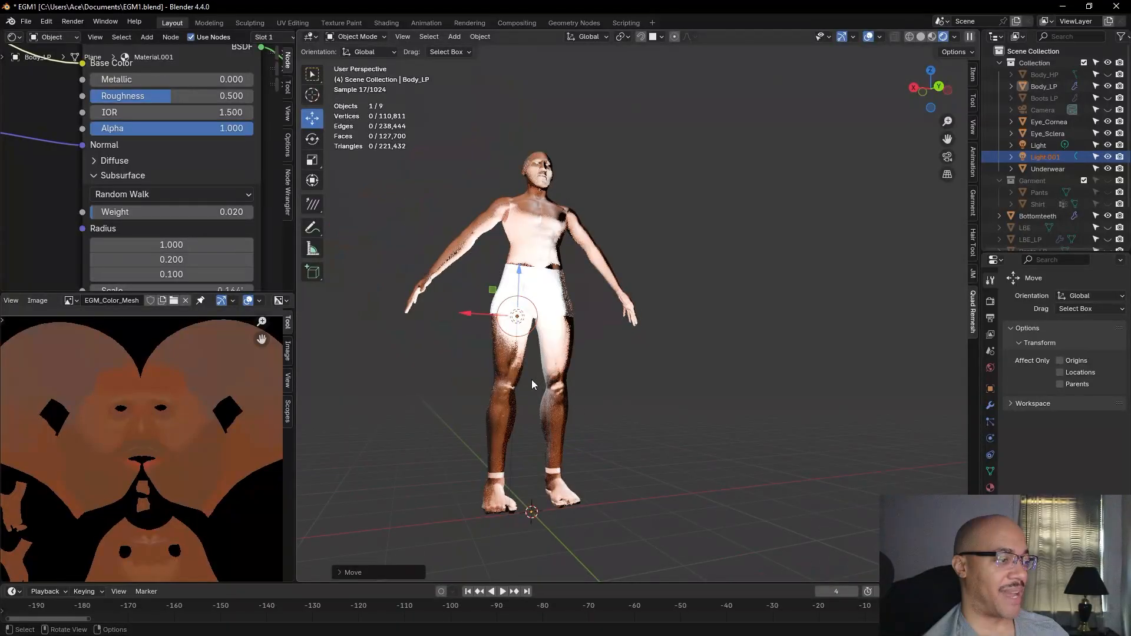
pyautogui.moveTo(466, 315); pyautogui.dragTo(402, 373)
pyautogui.scroll(-4, 405, 378)
pyautogui.moveTo(404, 378); pyautogui.dragTo(381, 503, button='middle')
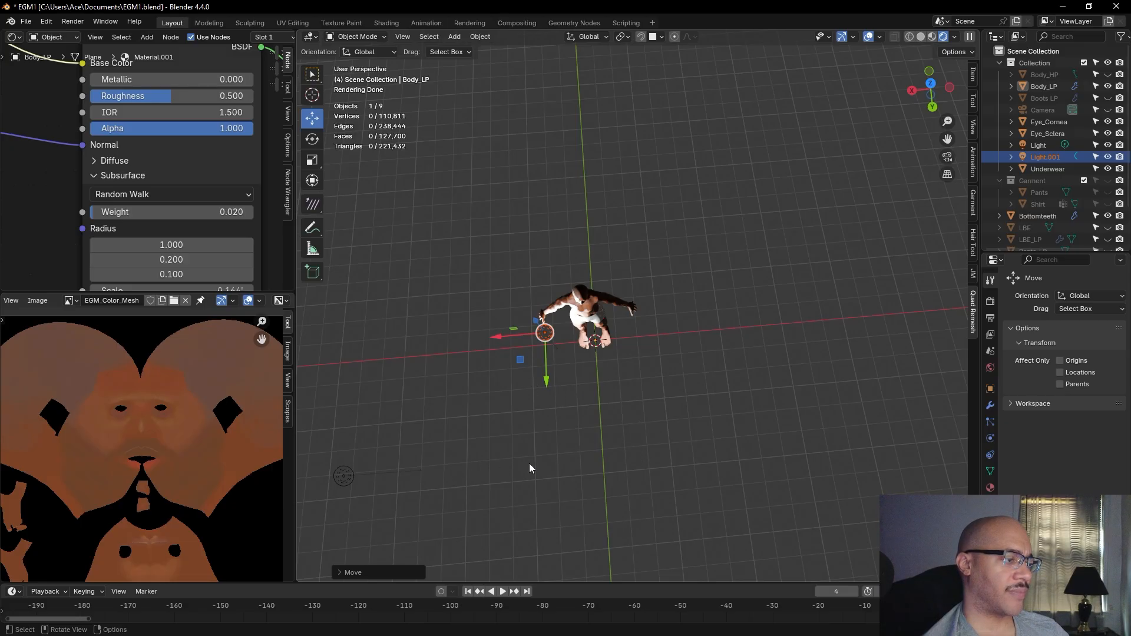
pyautogui.moveTo(535, 453)
pyautogui.mouseDown(button='middle')
pyautogui.moveTo(646, 373)
pyautogui.moveTo(557, 398)
pyautogui.moveTo(530, 451)
pyautogui.mouseUp(button='middle')
# Move Light.001 farther outward along X and farther forward along Y, away from the right hand
pyautogui.scroll(6, 645, 372)
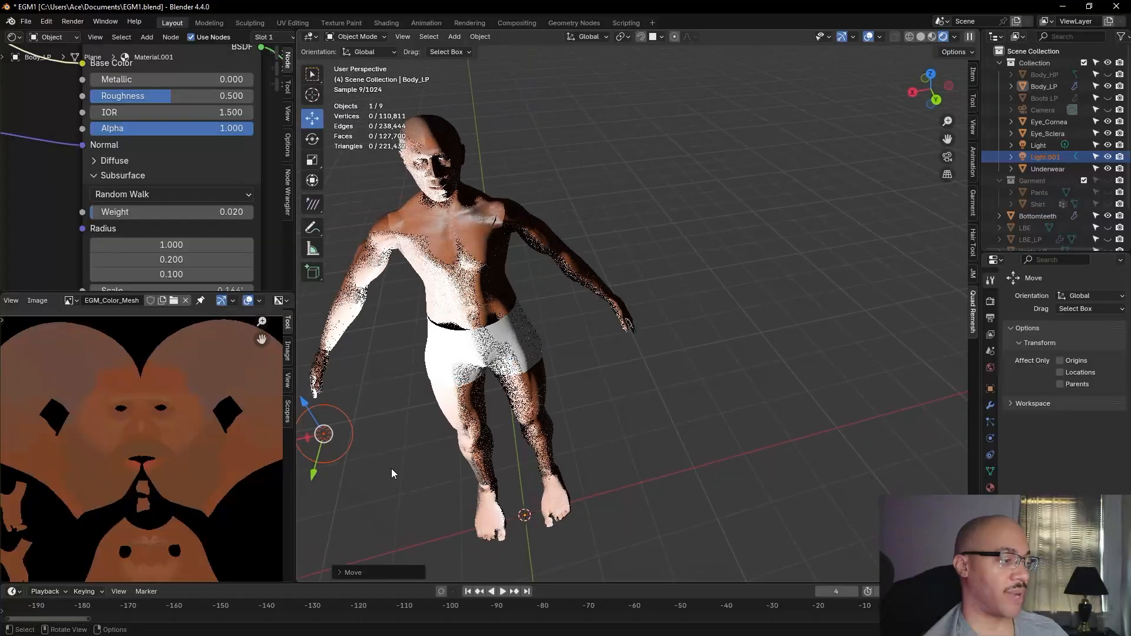
pyautogui.scroll(-3, 392, 461)
pyautogui.moveTo(423, 384); pyautogui.dragTo(363, 396)
pyautogui.moveTo(408, 425); pyautogui.dragTo(407, 469)
# Examine the rendered skin colour on the palm, fingers and side of the right hand under the new lighting
pyautogui.scroll(7, 654, 379)
pyautogui.moveTo(672, 479); pyautogui.dragTo(732, 423, button='middle')
pyautogui.scroll(4, 730, 424)
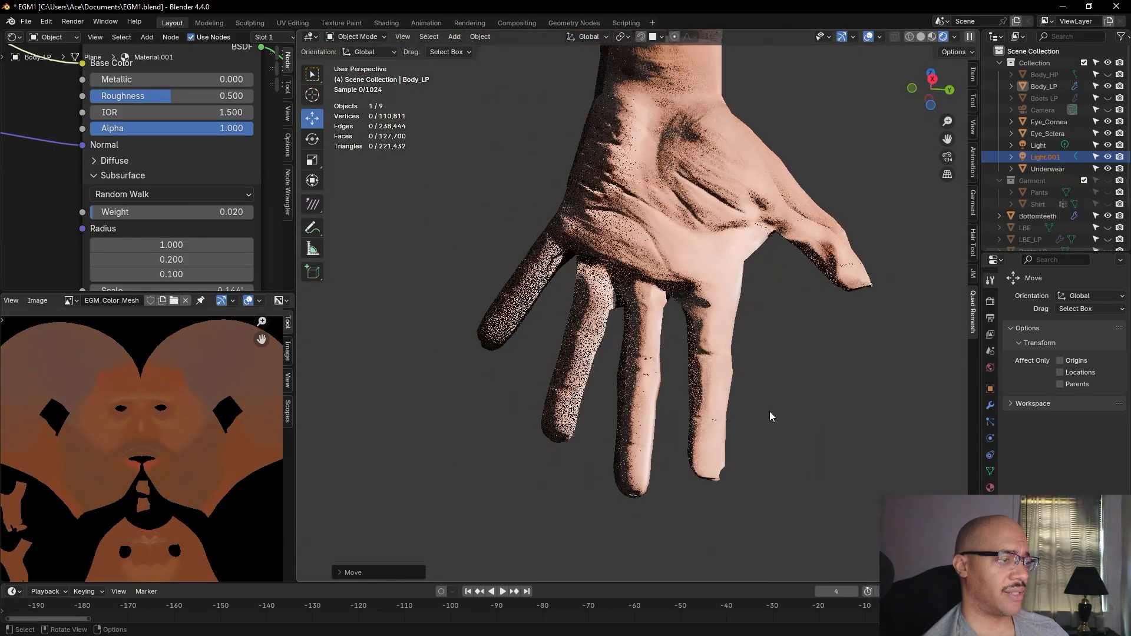
pyautogui.moveTo(770, 411); pyautogui.dragTo(752, 448, button='middle')
pyautogui.scroll(5, 752, 449)
pyautogui.scroll(-6, 753, 448)
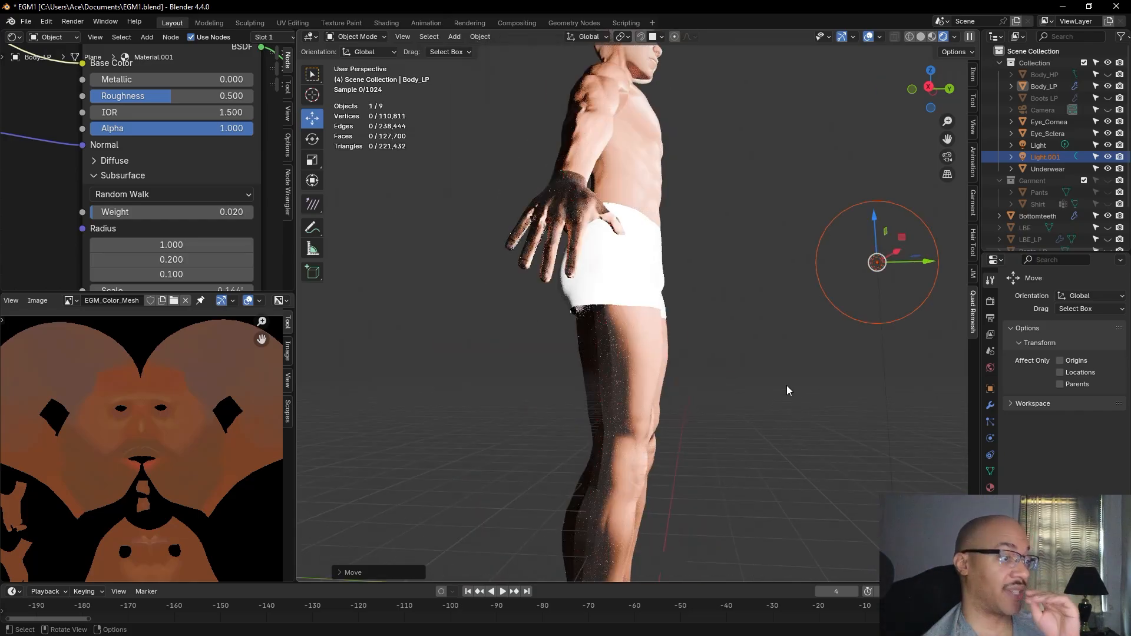
# Move Light.001 farther away in front of the character's right hand along the X and Y axes
pyautogui.moveTo(786, 385); pyautogui.dragTo(719, 437, button='middle')
pyautogui.scroll(-4, 719, 439)
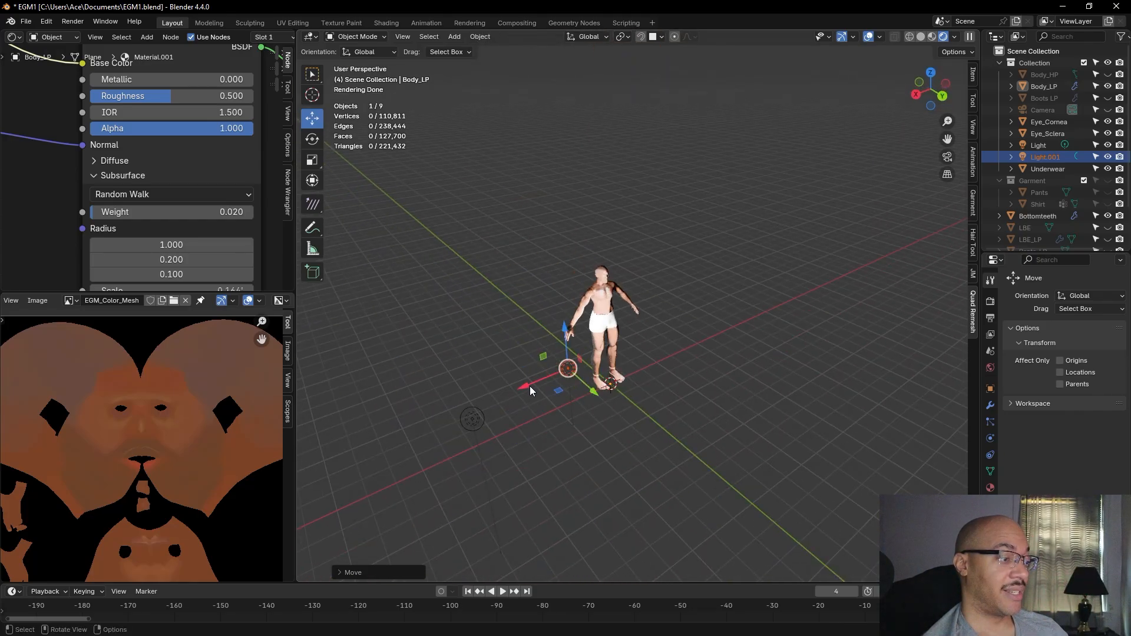
pyautogui.scroll(6, 529, 387)
pyautogui.moveTo(535, 365); pyautogui.dragTo(603, 343, button='middle')
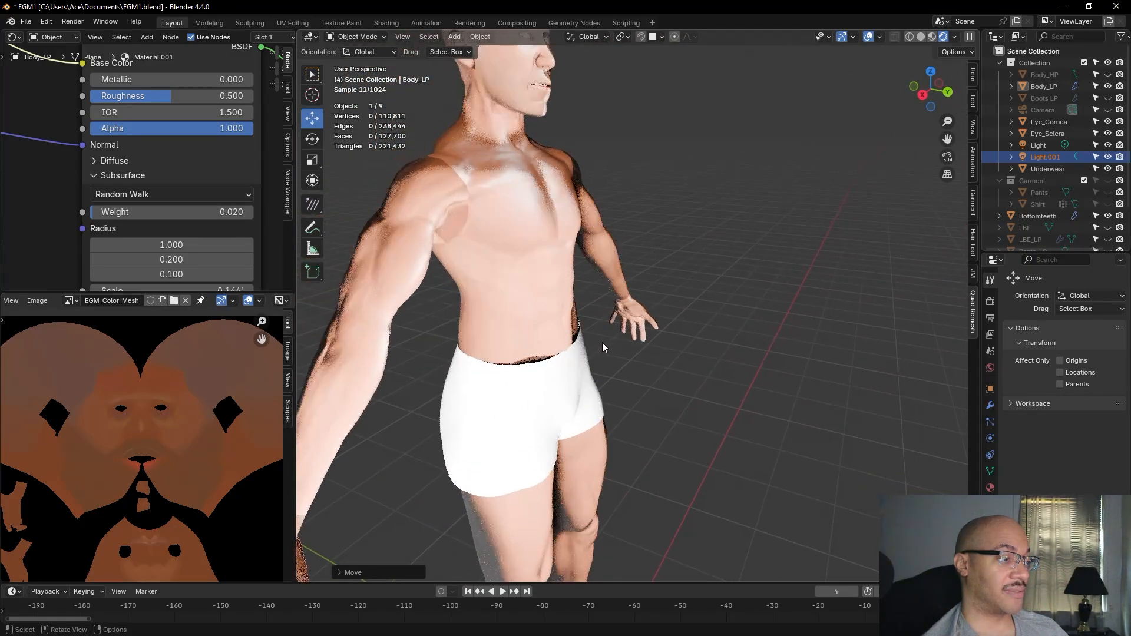
pyautogui.scroll(-5, 560, 287)
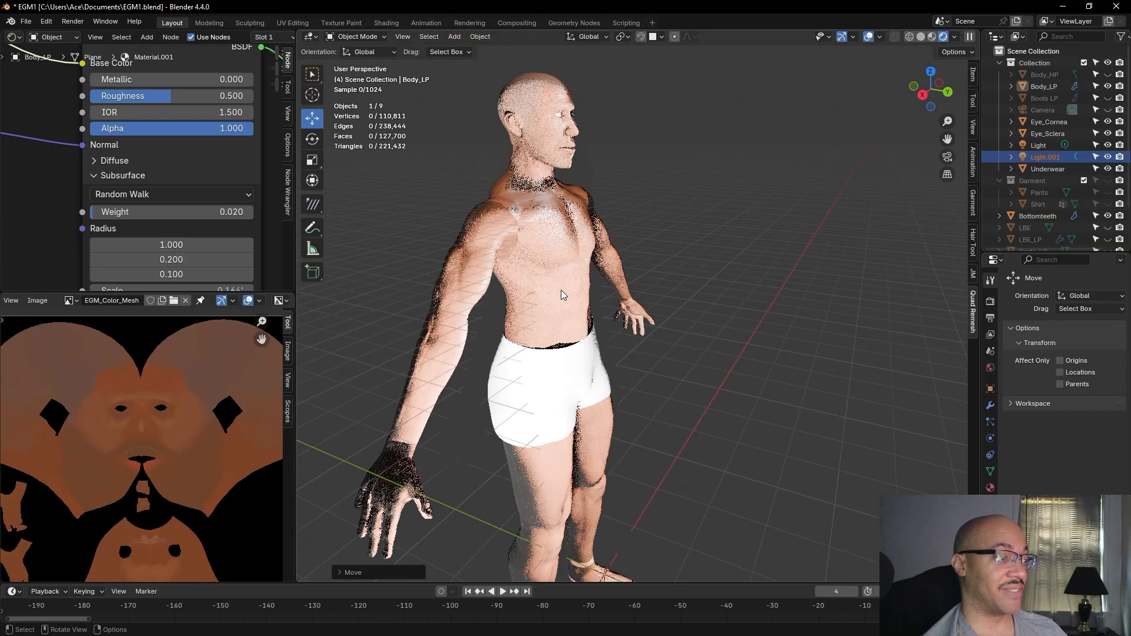
pyautogui.scroll(-5, 617, 401)
pyautogui.moveTo(617, 400); pyautogui.dragTo(519, 410, button='middle')
pyautogui.moveTo(533, 426); pyautogui.dragTo(477, 521)
pyautogui.press('y')
pyautogui.press('x')
# Examine the rendered skin colour on the right palm, fingers and wrist with the repositioned light
pyautogui.scroll(15, 649, 354)
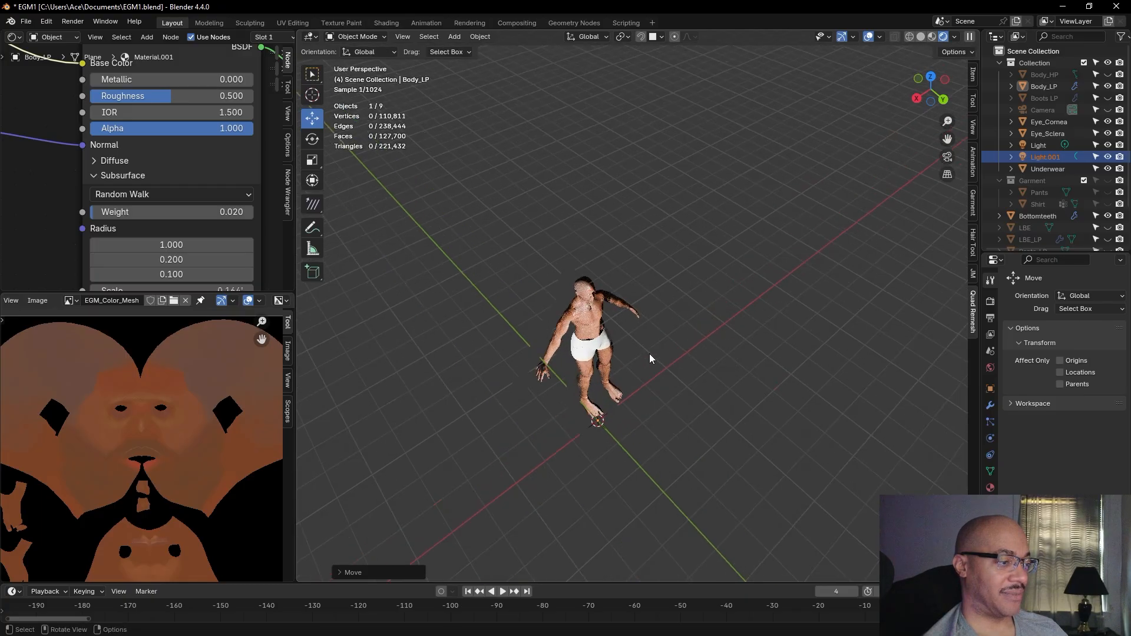
pyautogui.moveTo(664, 481); pyautogui.dragTo(734, 434, button='middle')
pyautogui.scroll(4, 704, 401)
pyautogui.moveTo(625, 460); pyautogui.dragTo(663, 432, button='middle')
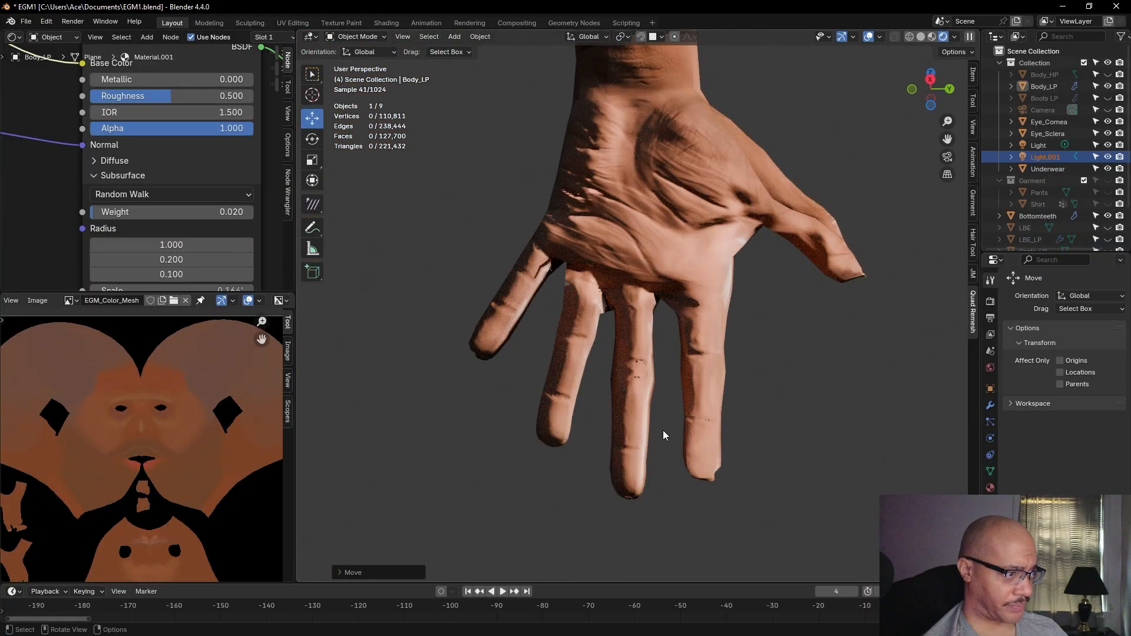
pyautogui.scroll(-3, 766, 422)
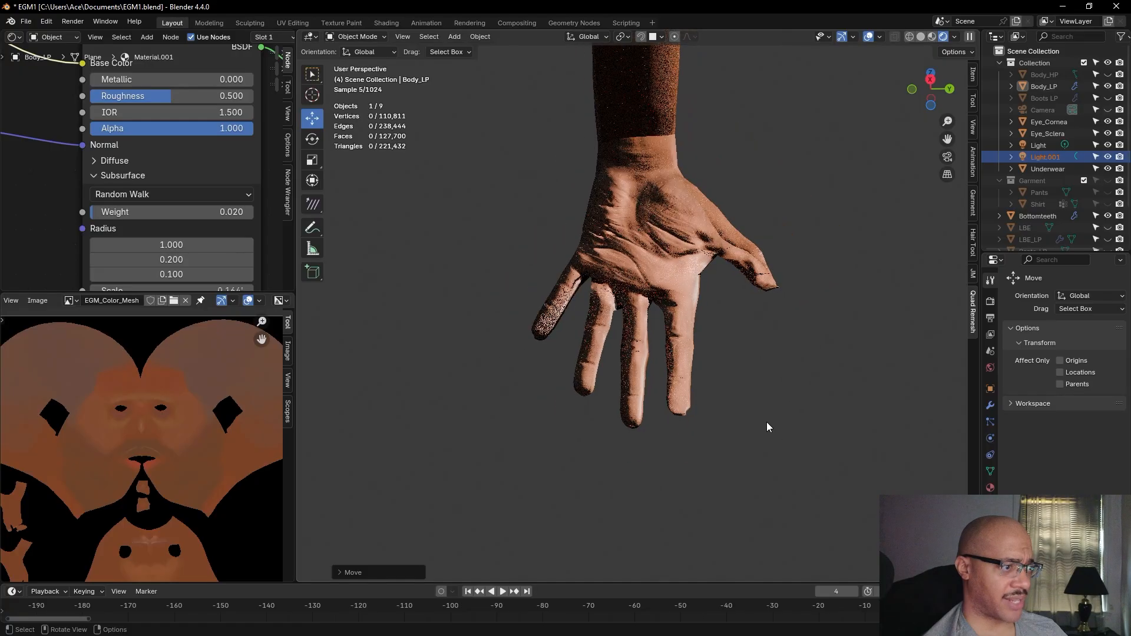
pyautogui.moveTo(766, 422); pyautogui.dragTo(681, 455, button='middle')
# Adjust Light.001 along Y so it sits roughly level with the other light, in front of the character's right side
pyautogui.scroll(-12, 680, 455)
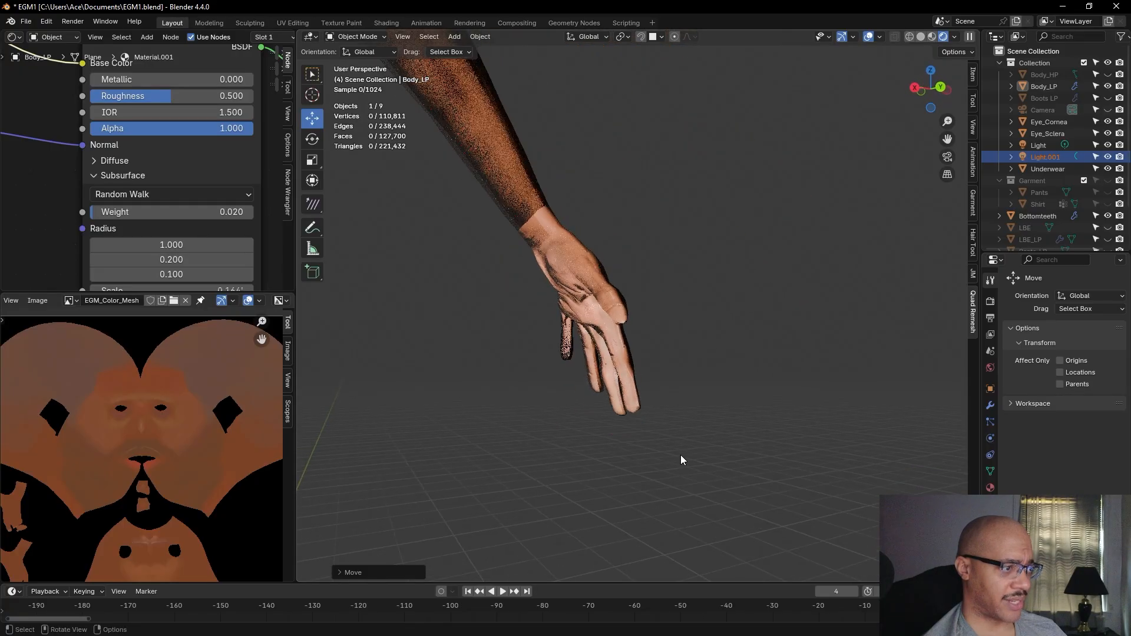
pyautogui.moveTo(680, 450); pyautogui.dragTo(674, 484, button='middle')
pyautogui.scroll(-4, 674, 484)
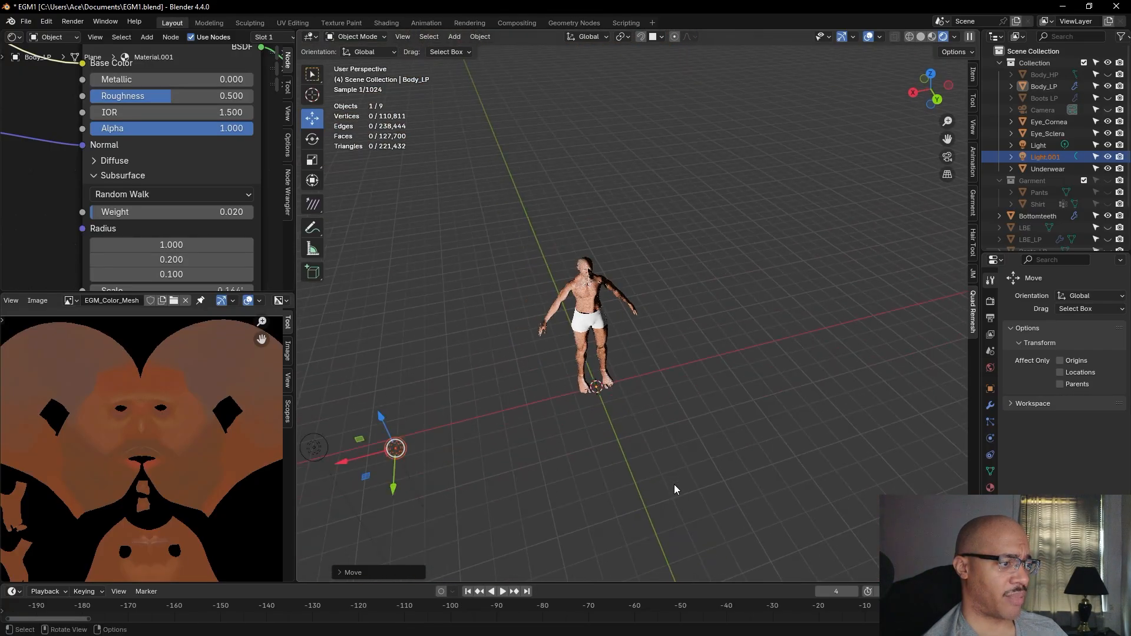
pyautogui.moveTo(496, 432); pyautogui.dragTo(513, 495)
pyautogui.moveTo(440, 471); pyautogui.dragTo(389, 480)
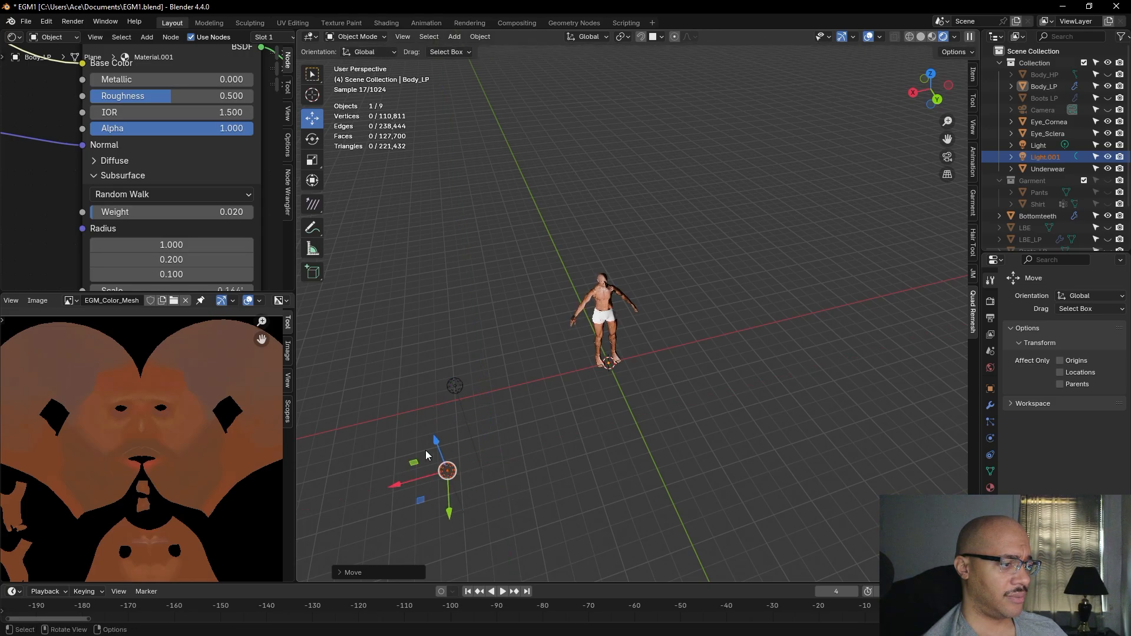
pyautogui.moveTo(453, 515); pyautogui.dragTo(398, 476)
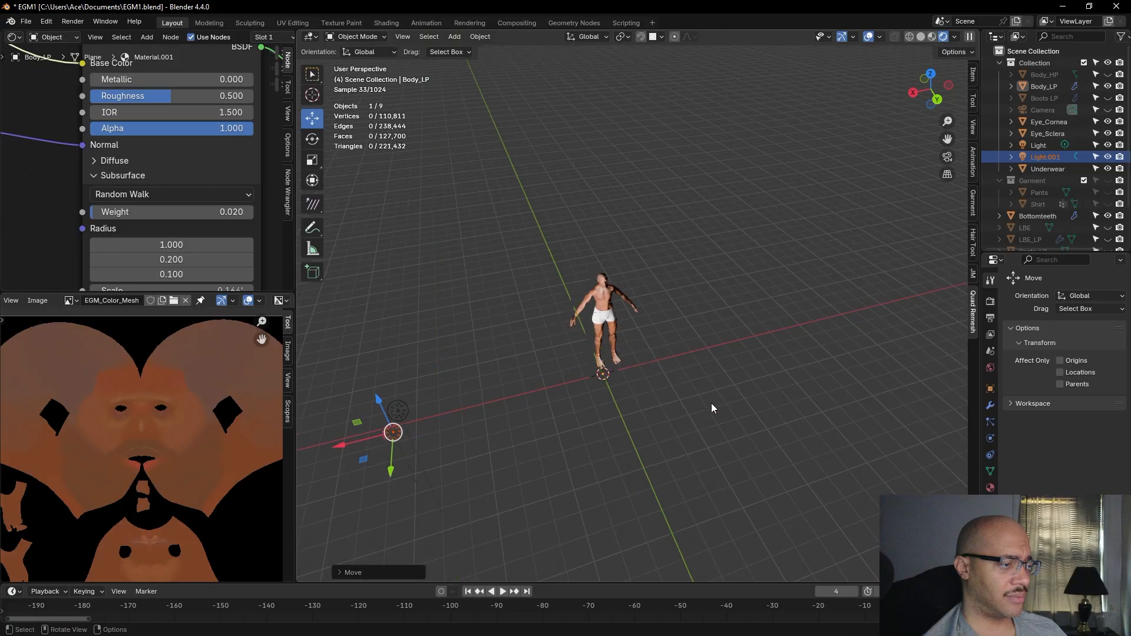
# Centre Light.001 in front of the body along X and move it farther forward along Y
pyautogui.scroll(10, 712, 403)
pyautogui.moveTo(712, 403); pyautogui.dragTo(669, 560, button='middle')
pyautogui.scroll(-5, 802, 384)
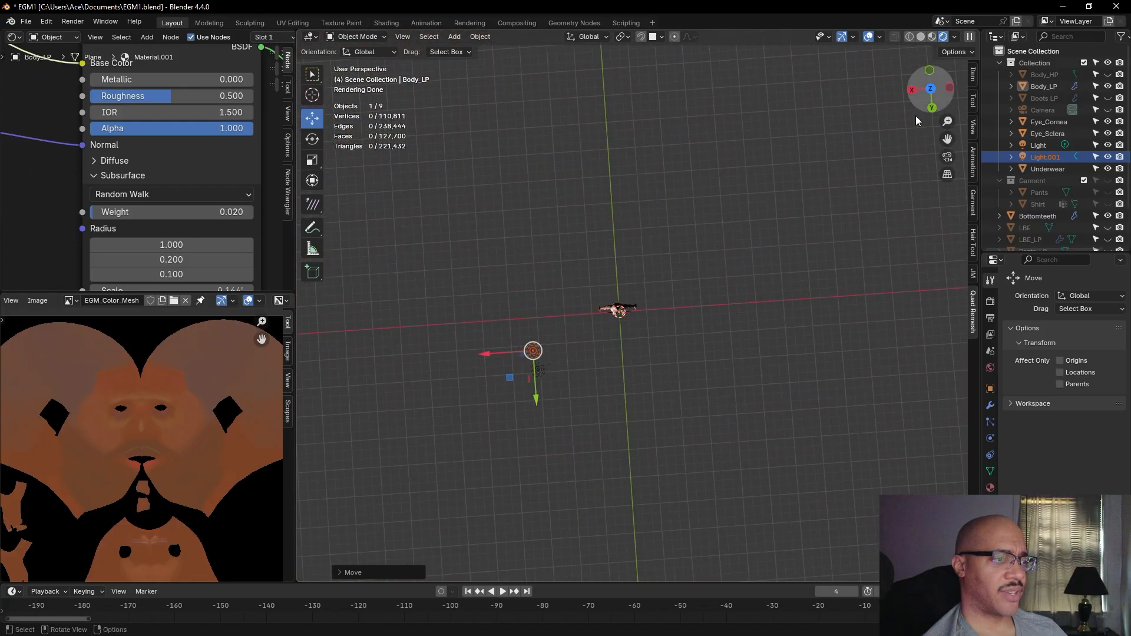
pyautogui.moveTo(656, 387); pyautogui.dragTo(530, 321, button='middle')
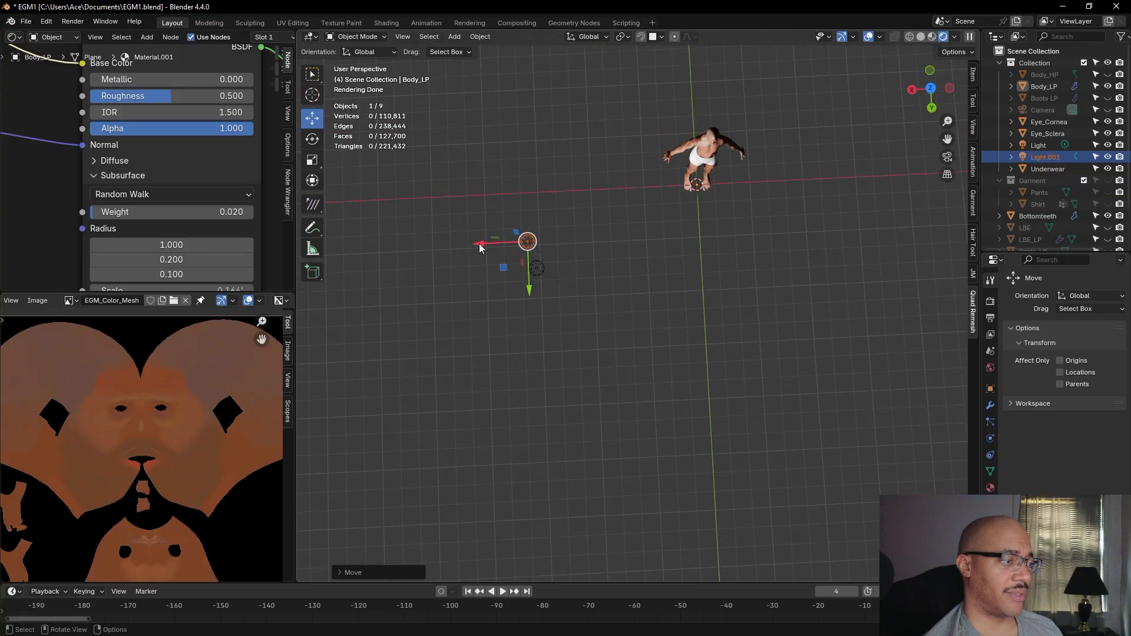
pyautogui.moveTo(479, 243); pyautogui.dragTo(667, 252)
pyautogui.keyDown('shift'); pyautogui.moveTo(825, 304); pyautogui.dragTo(765, 344, button='middle'); pyautogui.keyUp('shift')
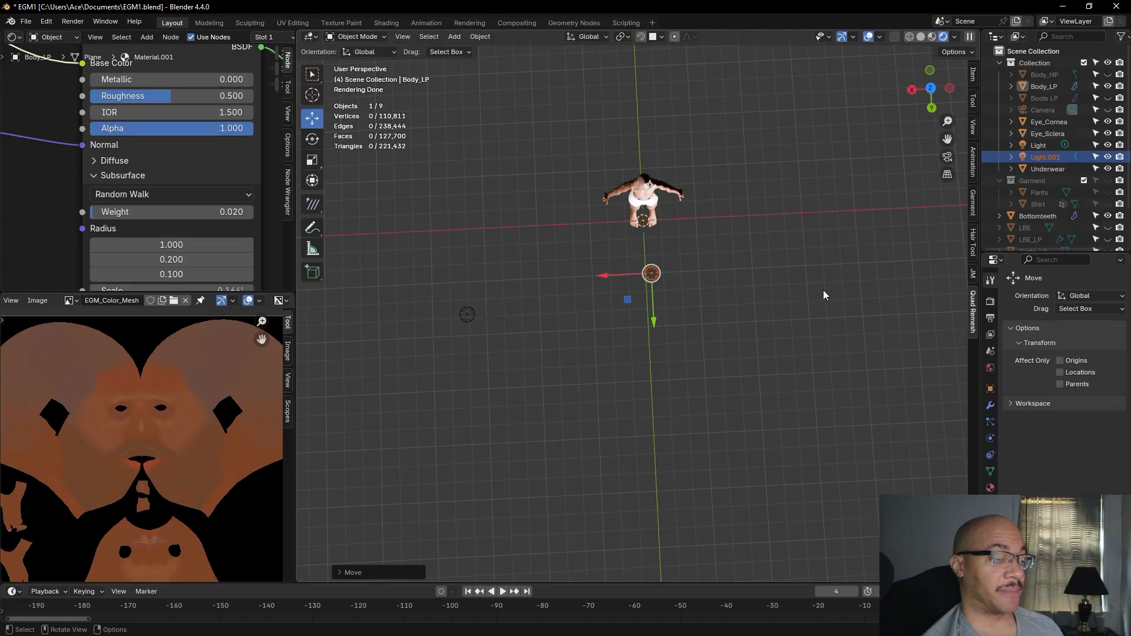
pyautogui.moveTo(653, 320); pyautogui.dragTo(646, 358)
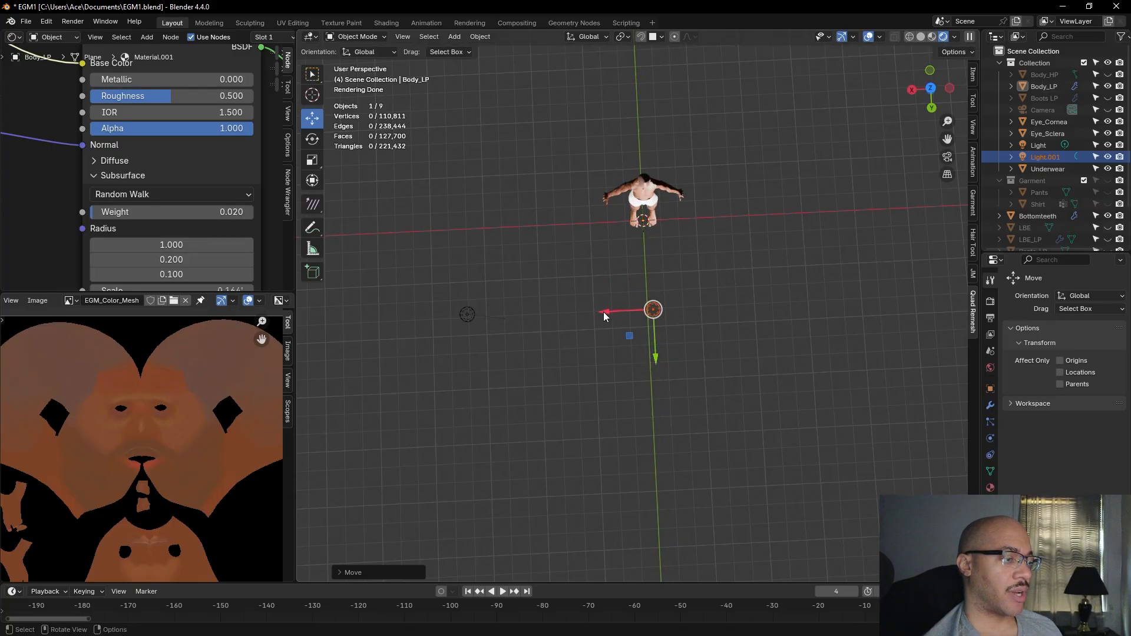
pyautogui.moveTo(603, 313); pyautogui.dragTo(595, 312)
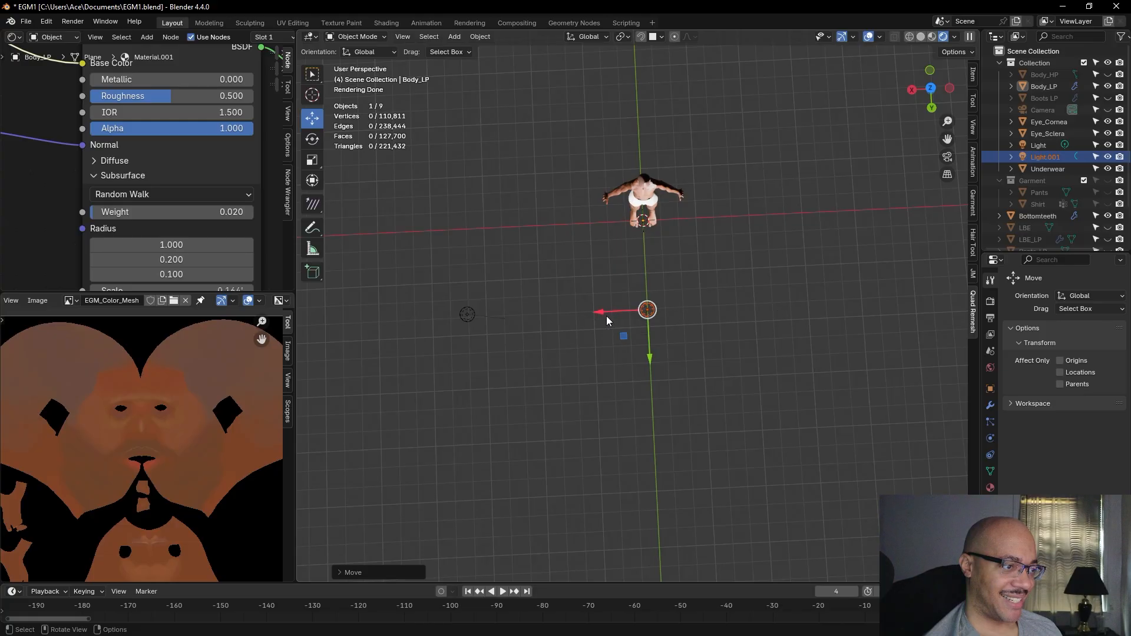
# Move Light.001 along X to the character's left side, roughly mirroring the other light across the body
pyautogui.moveTo(598, 316); pyautogui.dragTo(780, 302)
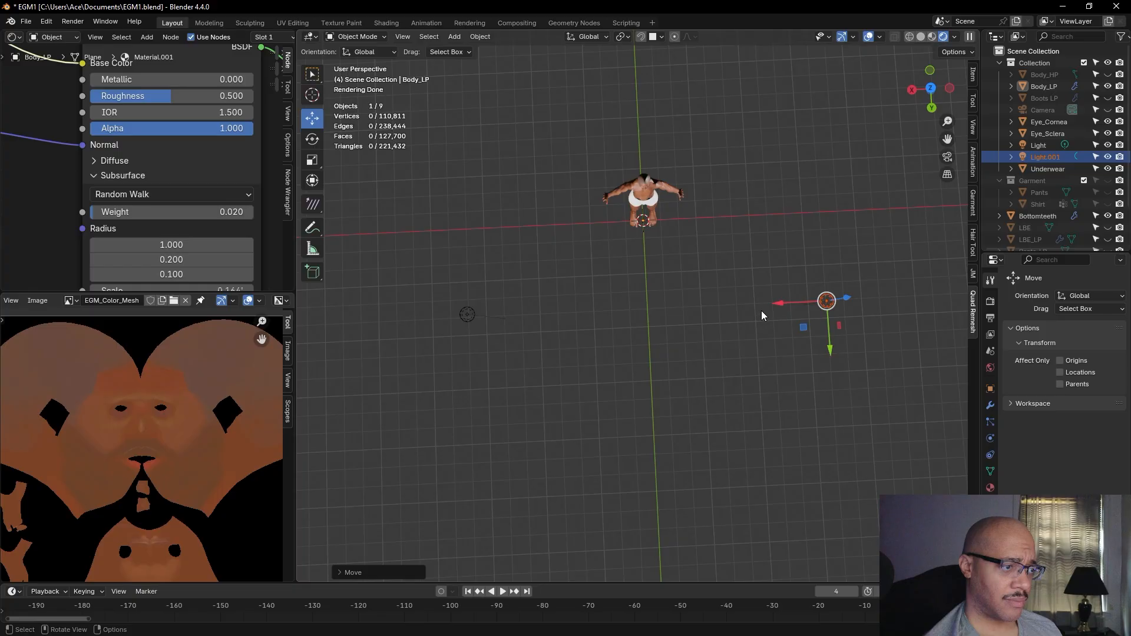
pyautogui.moveTo(780, 303); pyautogui.dragTo(760, 305)
pyautogui.moveTo(701, 391); pyautogui.dragTo(677, 390, button='middle')
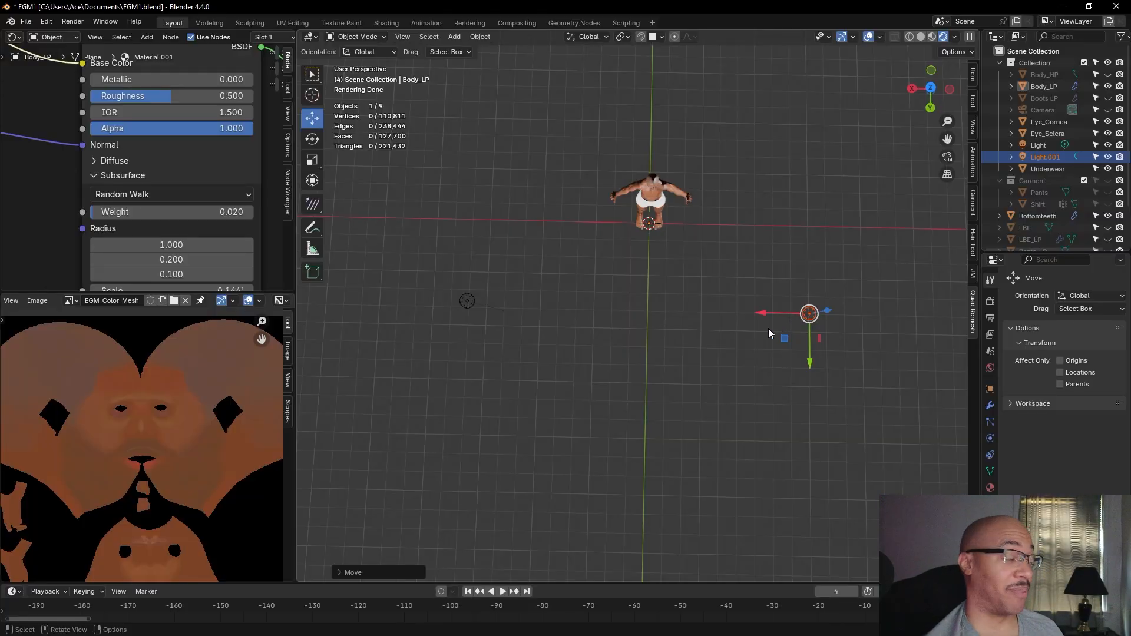
# View the body from the front under the two-sided lighting and save the EGM1.blend file
pyautogui.scroll(2, 832, 397)
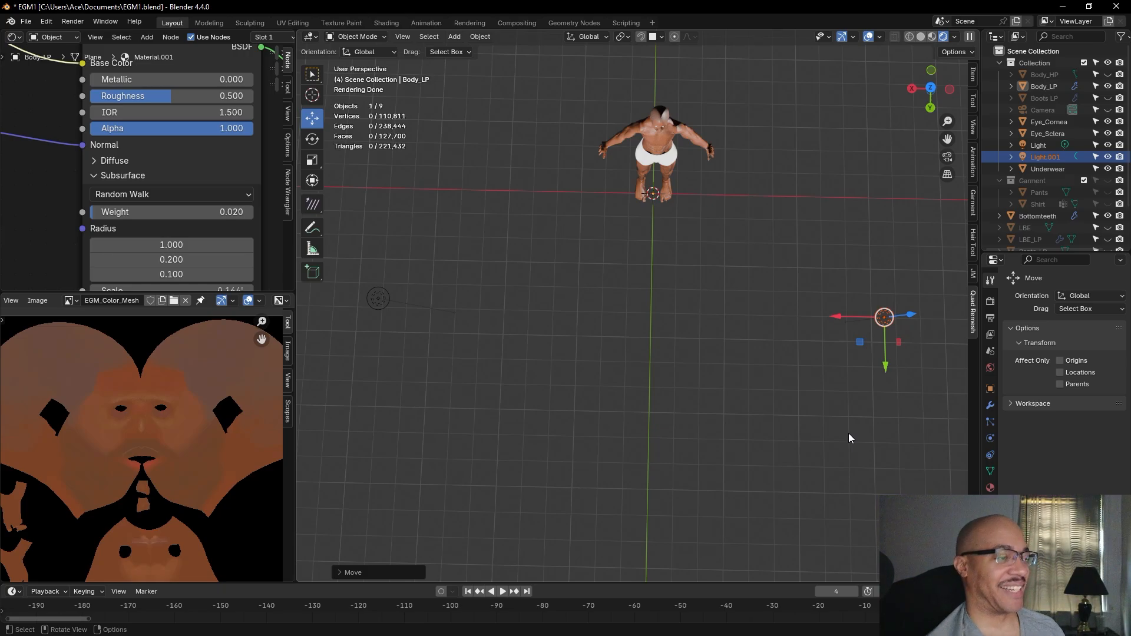
pyautogui.moveTo(824, 383); pyautogui.dragTo(728, 396, button='middle')
pyautogui.scroll(4, 768, 246)
pyautogui.scroll(2, 747, 338)
pyautogui.keyDown('shift'); pyautogui.moveTo(747, 339); pyautogui.dragTo(652, 514, button='middle'); pyautogui.keyUp('shift')
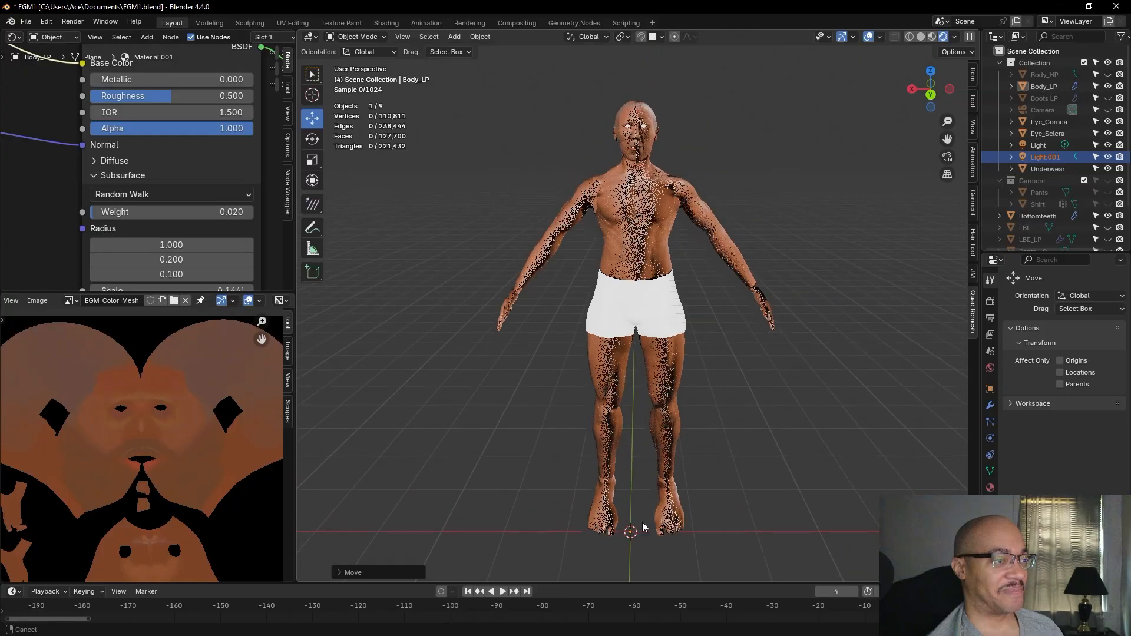
pyautogui.scroll(2, 754, 334)
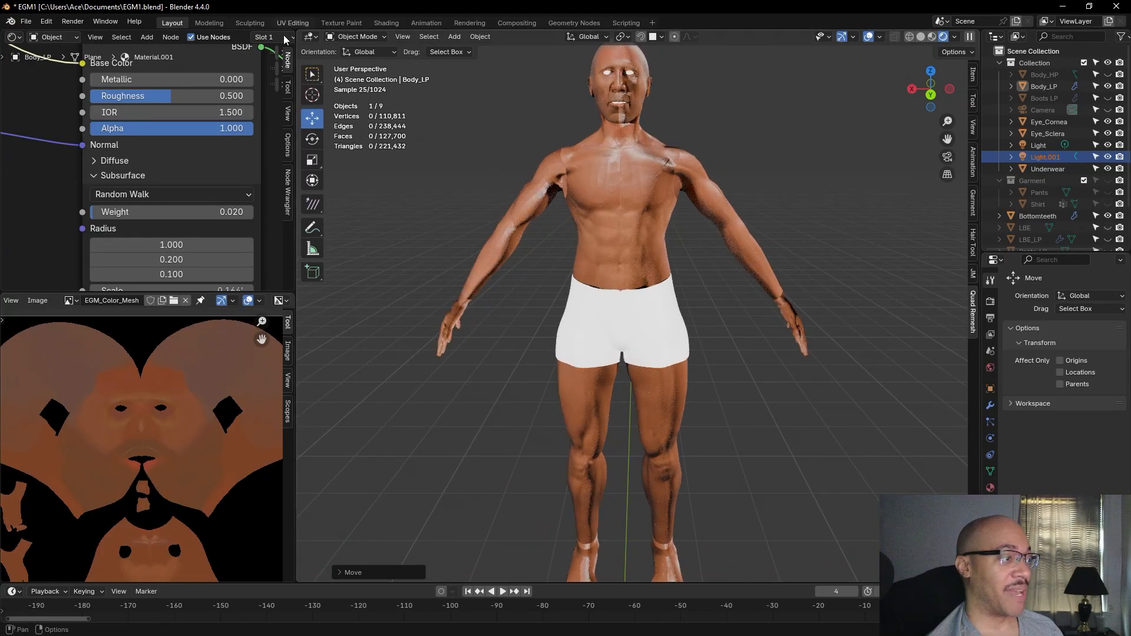
pyautogui.click(25, 21)
pyautogui.click(38, 97)
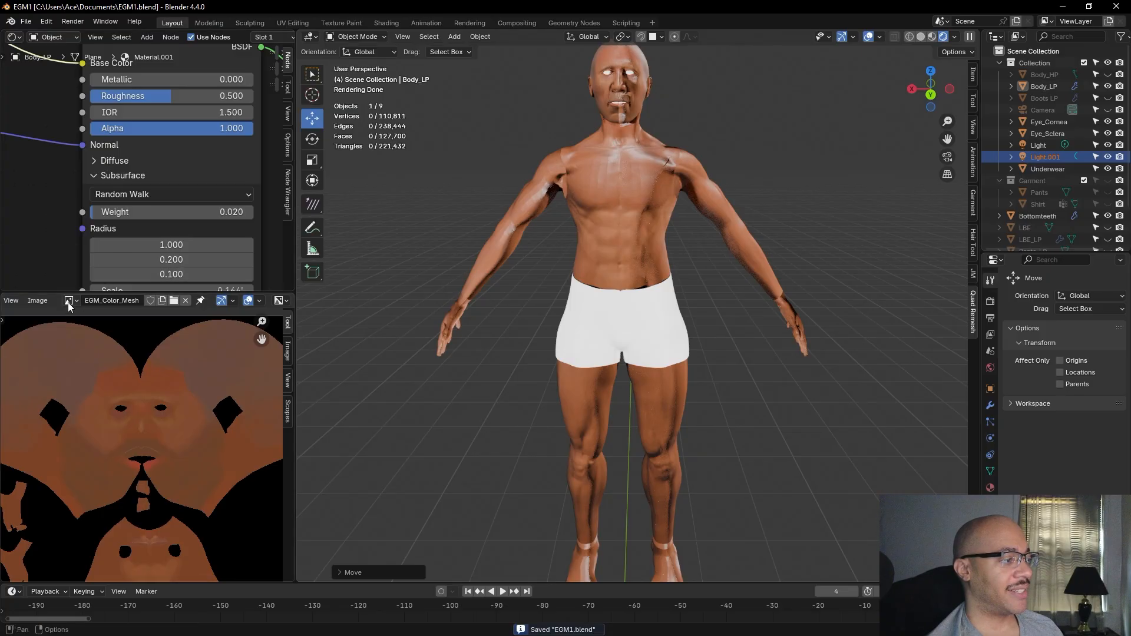
# Examine the full colour texture layout and the rendered skin on the body, legs and feet from the front
pyautogui.scroll(-2, 136, 330)
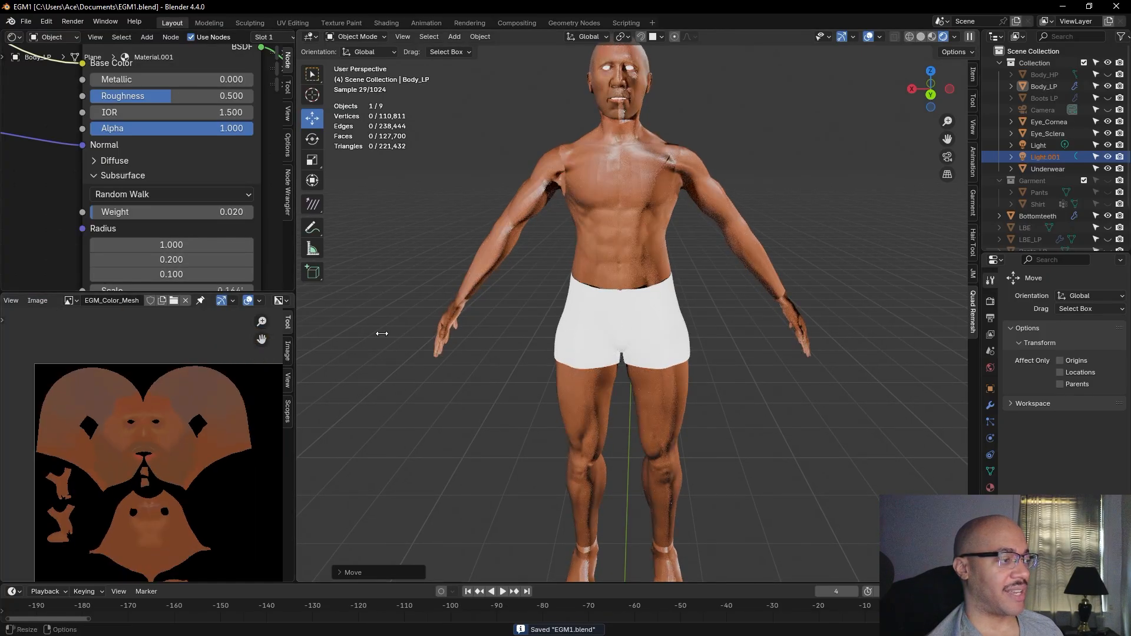
pyautogui.scroll(-6, 487, 362)
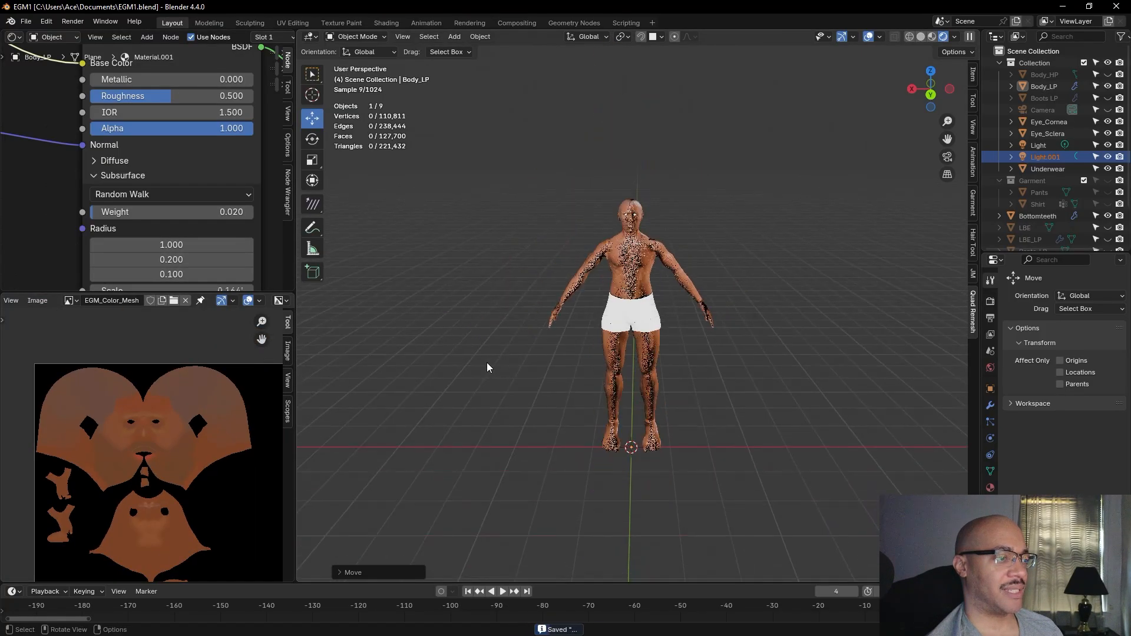
pyautogui.keyDown('shift'); pyautogui.moveTo(662, 356); pyautogui.dragTo(714, 546, button='middle'); pyautogui.keyUp('shift')
pyautogui.scroll(4, 622, 536)
pyautogui.keyDown('shift'); pyautogui.moveTo(704, 471); pyautogui.dragTo(695, 267, button='middle'); pyautogui.keyUp('shift')
pyautogui.scroll(6, 695, 267)
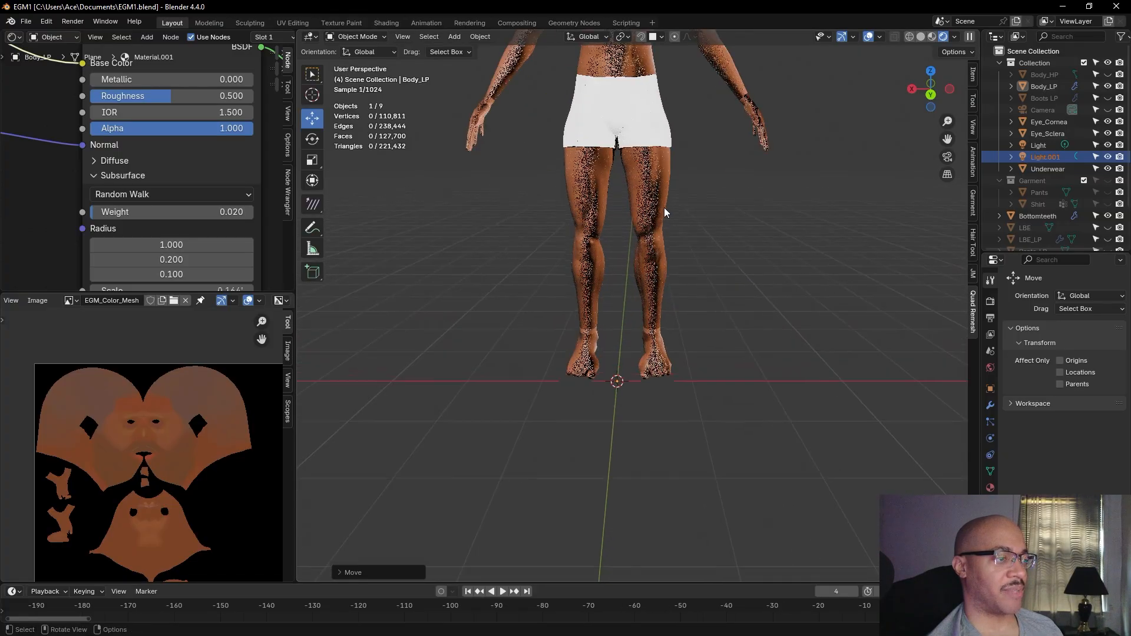
pyautogui.keyDown('shift'); pyautogui.moveTo(674, 200); pyautogui.dragTo(681, 426, button='middle'); pyautogui.keyUp('shift')
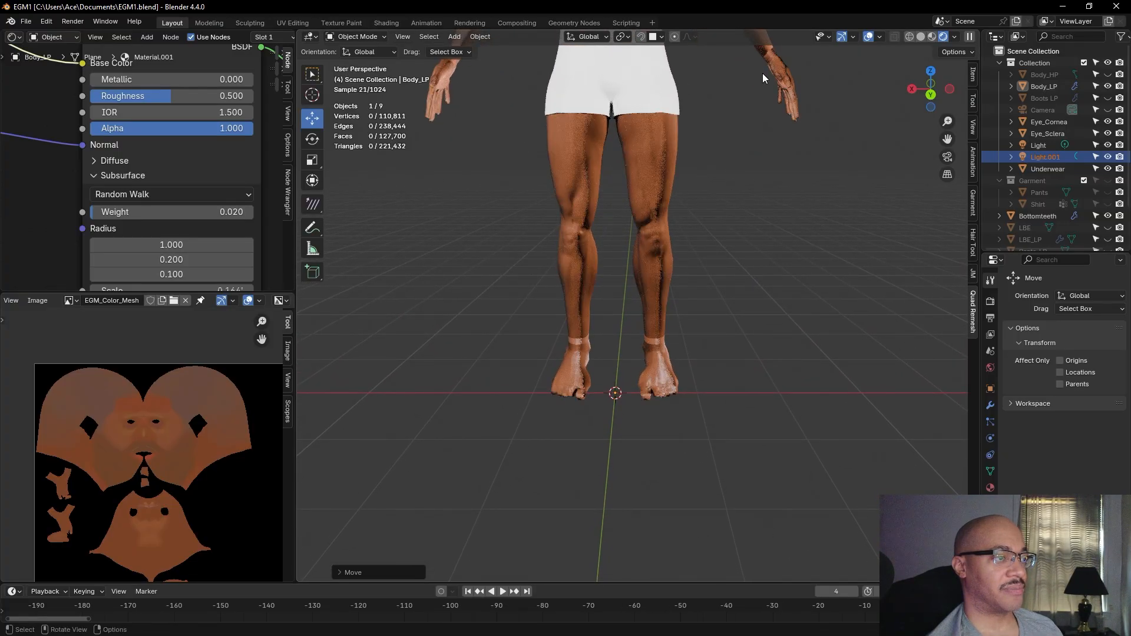
# Examine the rendered skin on the legs and feet from the character's right side
pyautogui.click(931, 94)
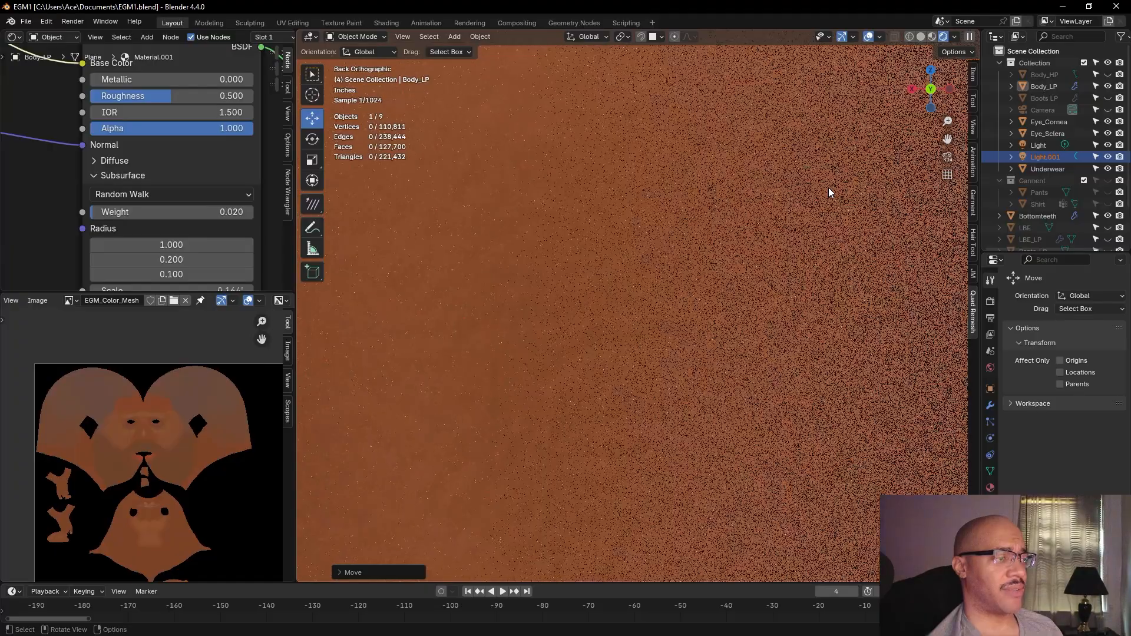
pyautogui.scroll(-10, 828, 188)
pyautogui.keyDown('shift'); pyautogui.moveTo(815, 247); pyautogui.dragTo(547, 377, button='middle'); pyautogui.keyUp('shift')
pyautogui.scroll(-5, 450, 380)
pyautogui.keyDown('shift'); pyautogui.moveTo(312, 325); pyautogui.dragTo(493, 339, button='middle'); pyautogui.keyUp('shift')
pyautogui.scroll(3, 592, 354)
pyautogui.moveTo(582, 352); pyautogui.dragTo(560, 409, button='middle')
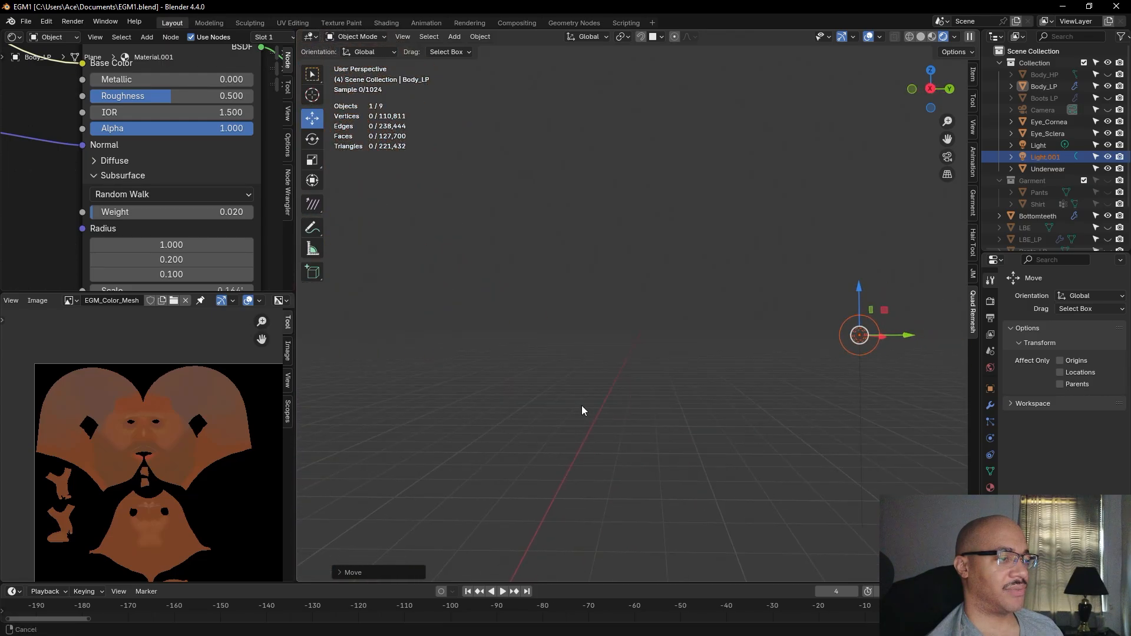
pyautogui.scroll(-2, 474, 372)
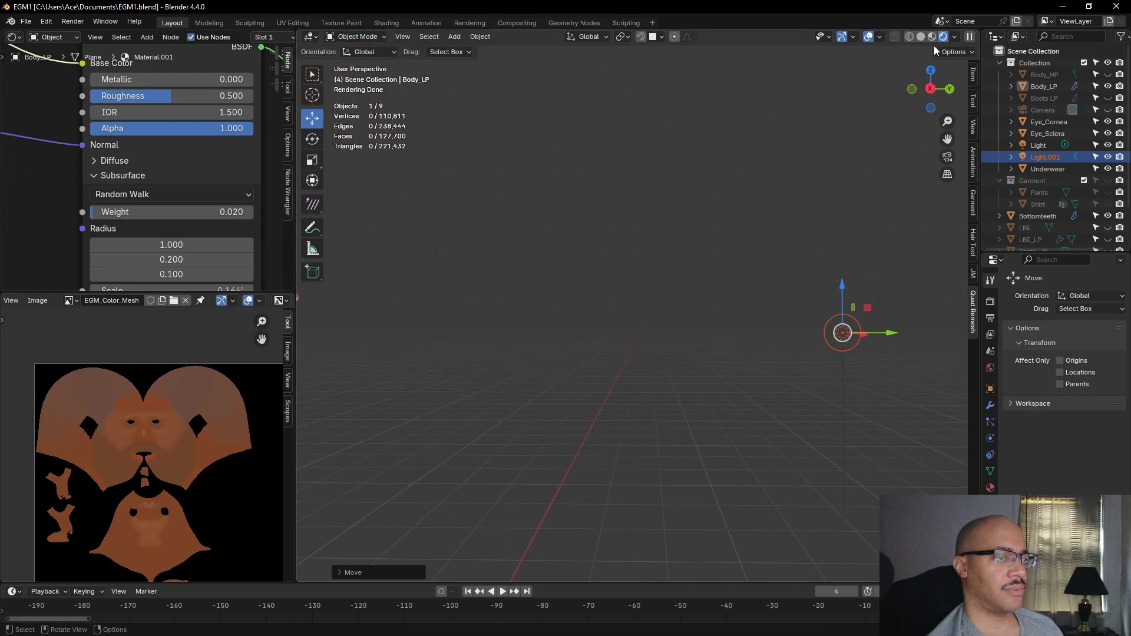
pyautogui.moveTo(500, 360); pyautogui.dragTo(200, 349, button='middle')
pyautogui.scroll(-8, 698, 327)
pyautogui.keyDown('shift'); pyautogui.moveTo(637, 355); pyautogui.dragTo(762, 97, button='middle'); pyautogui.keyUp('shift')
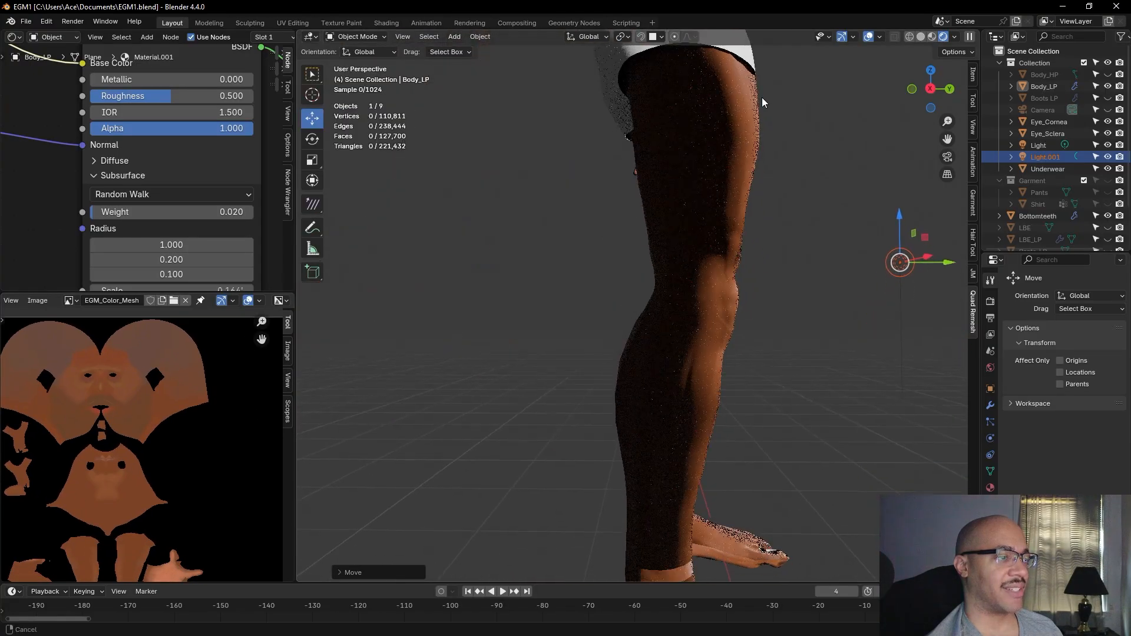
# Examine the rendered palm and fingers of the character's left hand from behind the hips
pyautogui.scroll(4, 741, 97)
pyautogui.scroll(5, 740, 97)
pyautogui.keyDown('shift'); pyautogui.moveTo(547, 132); pyautogui.dragTo(826, 374, button='middle'); pyautogui.keyUp('shift')
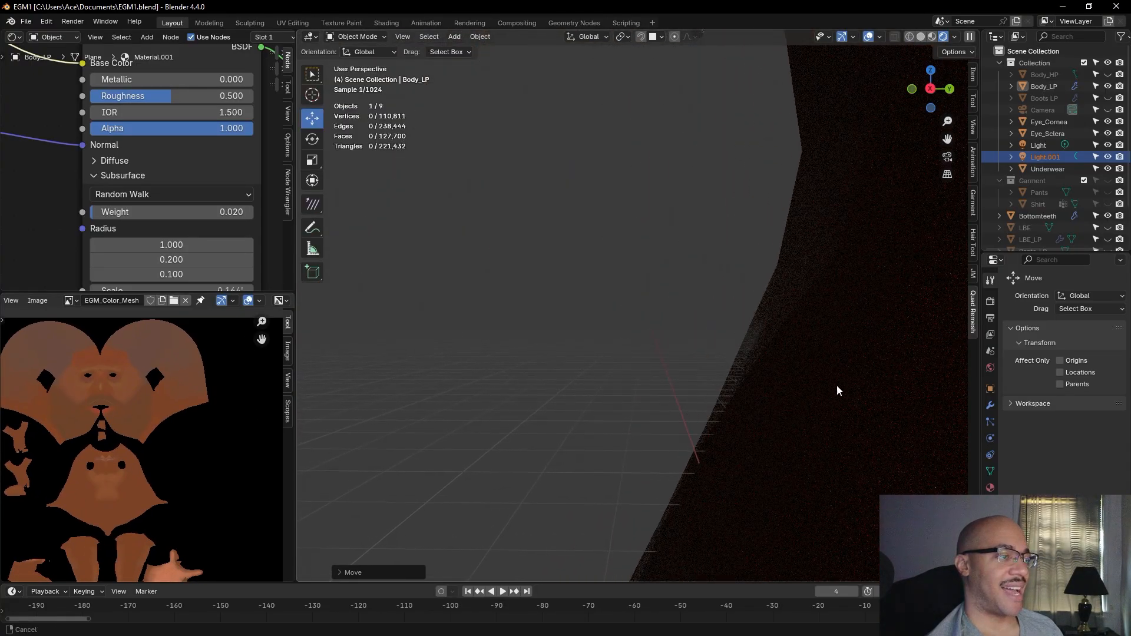
pyautogui.scroll(-8, 555, 292)
pyautogui.keyDown('shift'); pyautogui.moveTo(545, 280); pyautogui.dragTo(813, 274, button='middle'); pyautogui.keyUp('shift')
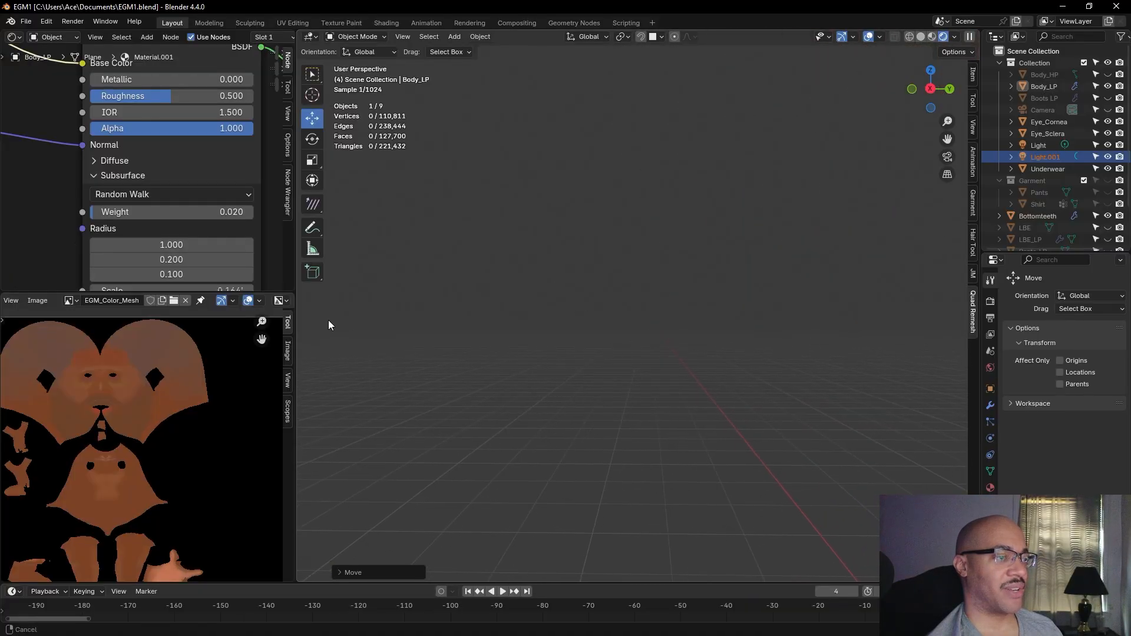
pyautogui.keyDown('shift'); pyautogui.moveTo(795, 328); pyautogui.dragTo(679, 303, button='middle'); pyautogui.keyUp('shift')
pyautogui.keyDown('shift'); pyautogui.moveTo(715, 259); pyautogui.dragTo(407, 425, button='middle'); pyautogui.keyUp('shift')
pyautogui.keyDown('shift'); pyautogui.moveTo(724, 334); pyautogui.dragTo(459, 453, button='middle'); pyautogui.keyUp('shift')
pyautogui.scroll(4, 654, 377)
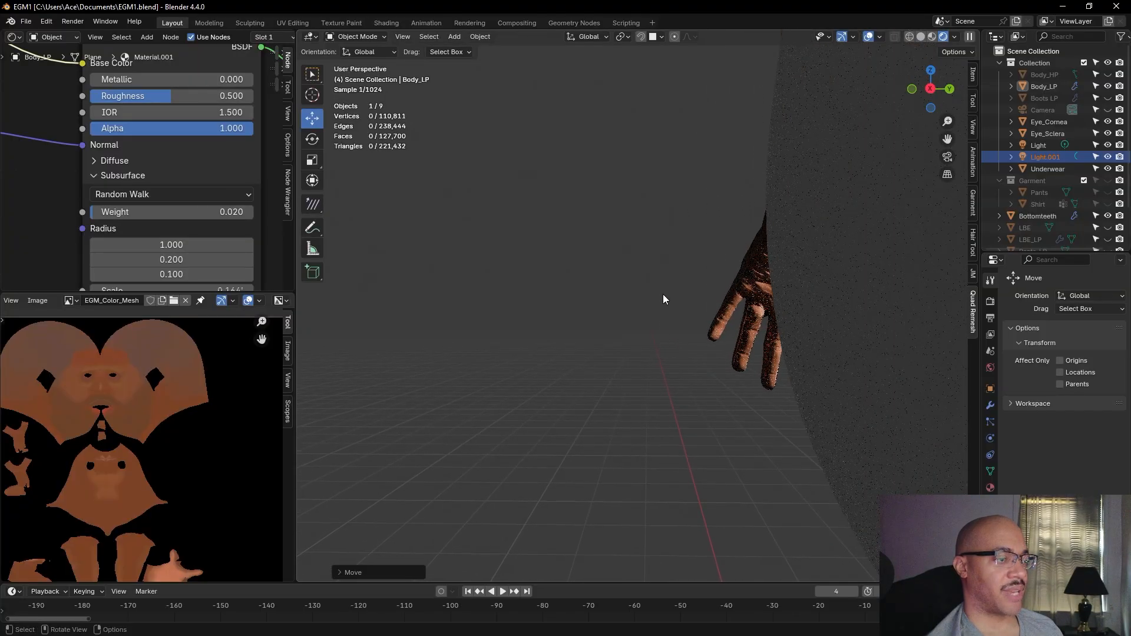
pyautogui.scroll(-3, 662, 296)
pyautogui.moveTo(662, 298); pyautogui.dragTo(730, 297, button='middle')
pyautogui.keyDown('shift'); pyautogui.moveTo(622, 274); pyautogui.dragTo(949, 245, button='middle'); pyautogui.keyUp('shift')
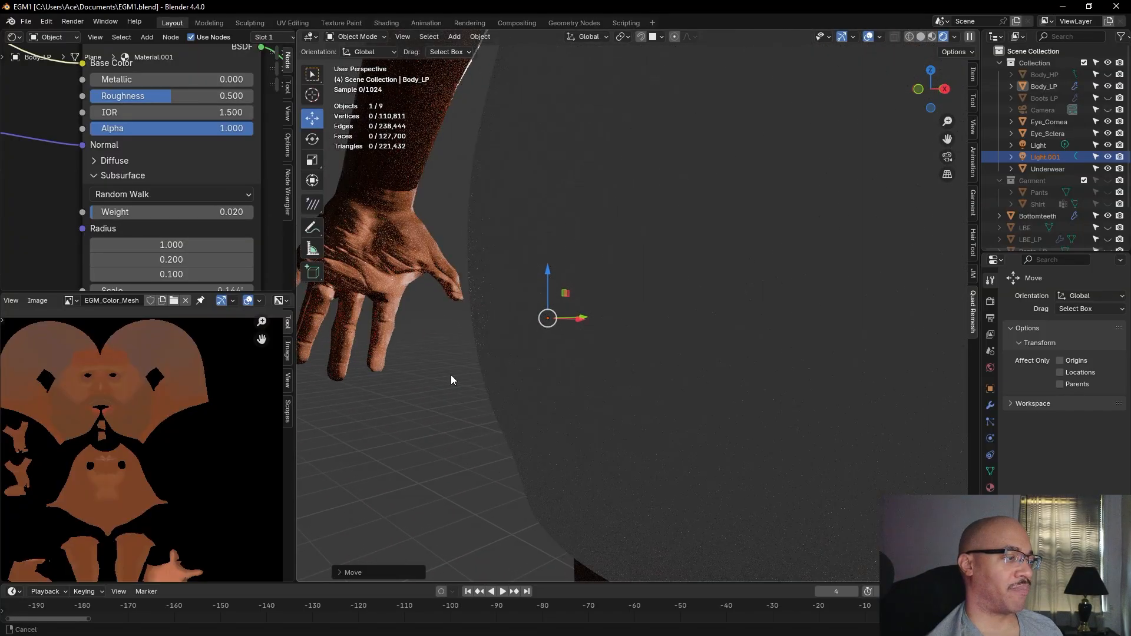
pyautogui.keyDown('shift'); pyautogui.moveTo(446, 378); pyautogui.dragTo(860, 330, button='middle'); pyautogui.keyUp('shift')
pyautogui.keyDown('shift'); pyautogui.moveTo(324, 405); pyautogui.dragTo(874, 388, button='middle'); pyautogui.keyUp('shift')
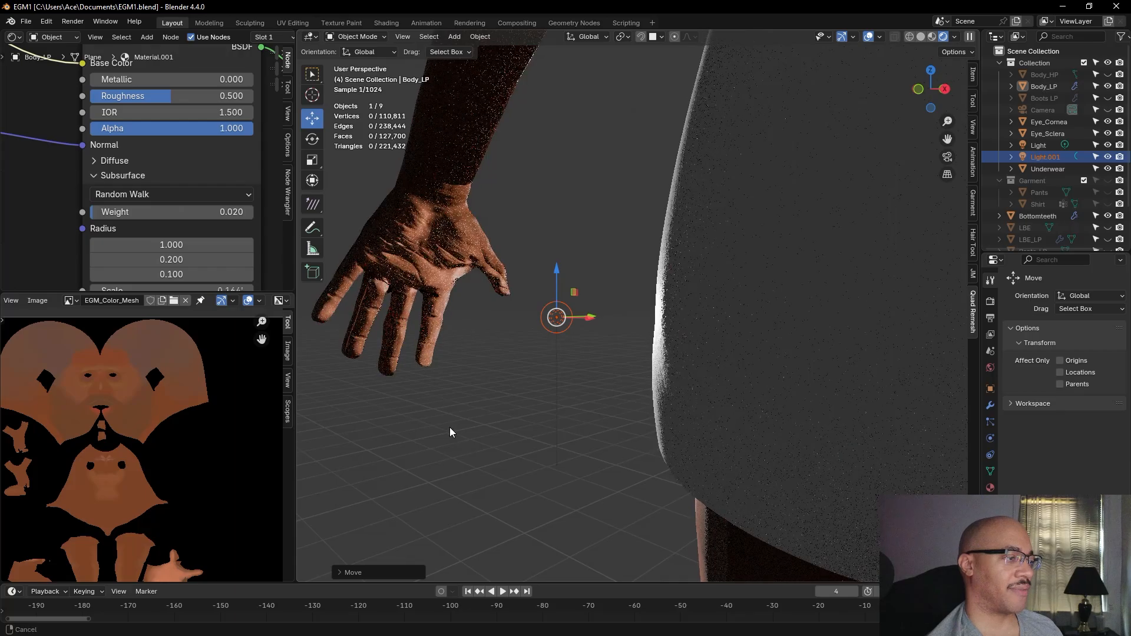
pyautogui.keyDown('shift'); pyautogui.moveTo(413, 430); pyautogui.dragTo(884, 412, button='middle'); pyautogui.keyUp('shift')
pyautogui.moveTo(386, 391)
pyautogui.keyDown('shift'); pyautogui.mouseDown(button='middle')
pyautogui.moveTo(937, 359)
pyautogui.moveTo(943, 454)
pyautogui.mouseUp(button='middle'); pyautogui.keyUp('shift')
pyautogui.keyDown('shift'); pyautogui.moveTo(425, 408); pyautogui.dragTo(907, 495, button='middle'); pyautogui.keyUp('shift')
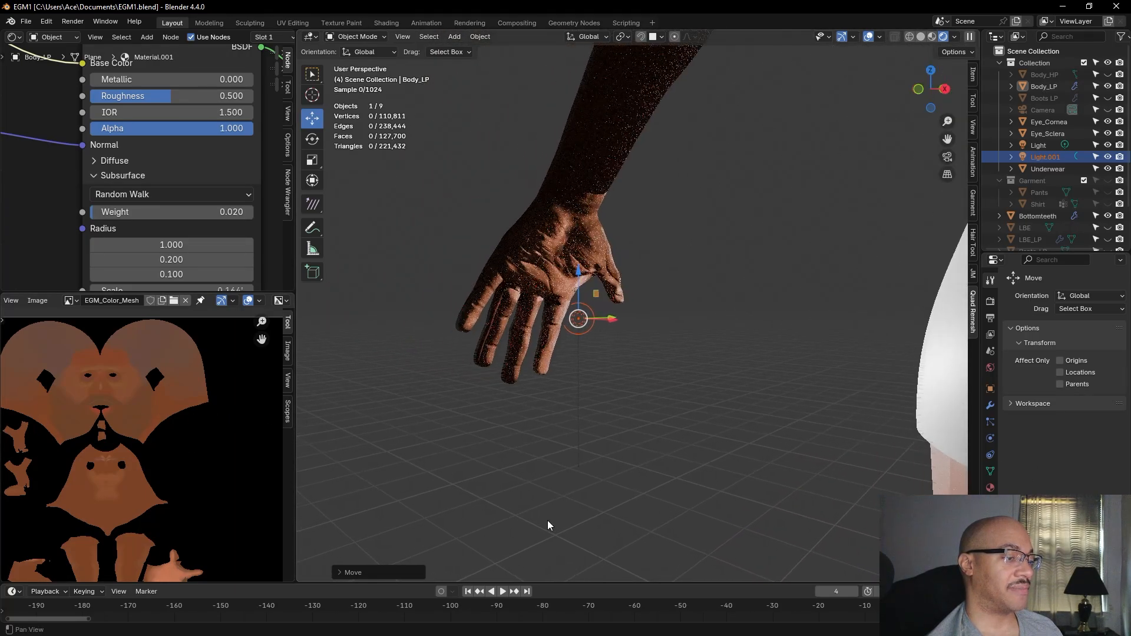
# Switch the Body_LP mesh from Object Mode to Texture Paint mode
pyautogui.keyDown('shift'); pyautogui.moveTo(341, 412); pyautogui.dragTo(907, 506, button='middle'); pyautogui.keyUp('shift')
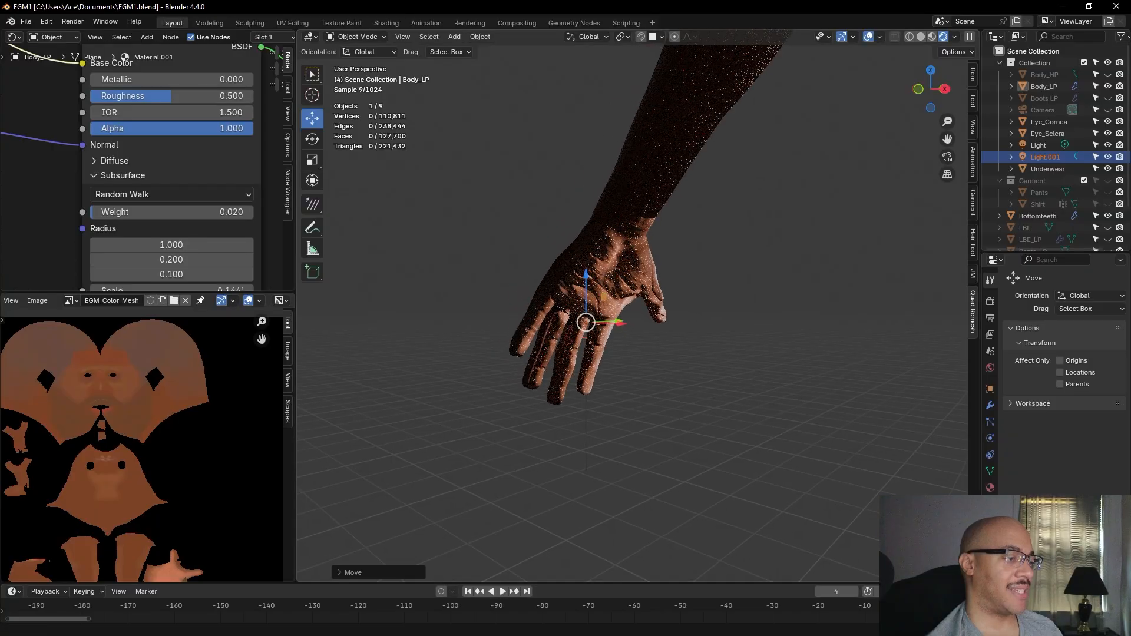
pyautogui.scroll(-10, 434, 248)
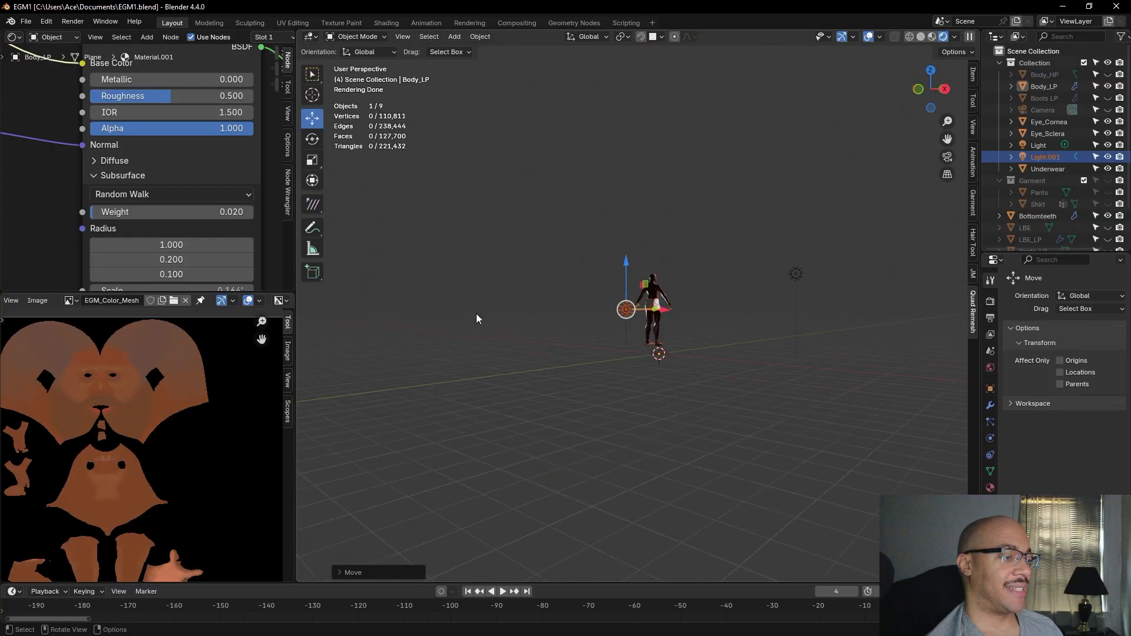
pyautogui.scroll(10, 476, 300)
pyautogui.scroll(1, 463, 261)
pyautogui.scroll(-3, 644, 409)
pyautogui.scroll(-8, 670, 395)
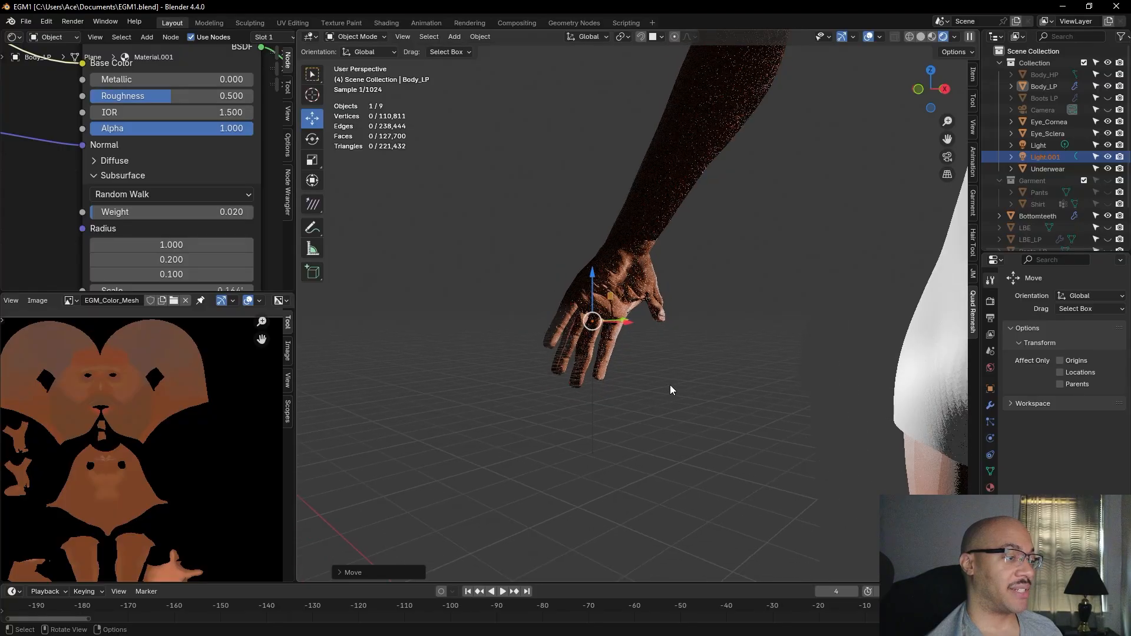
pyautogui.keyDown('shift'); pyautogui.moveTo(567, 397); pyautogui.dragTo(752, 364, button='middle'); pyautogui.keyUp('shift')
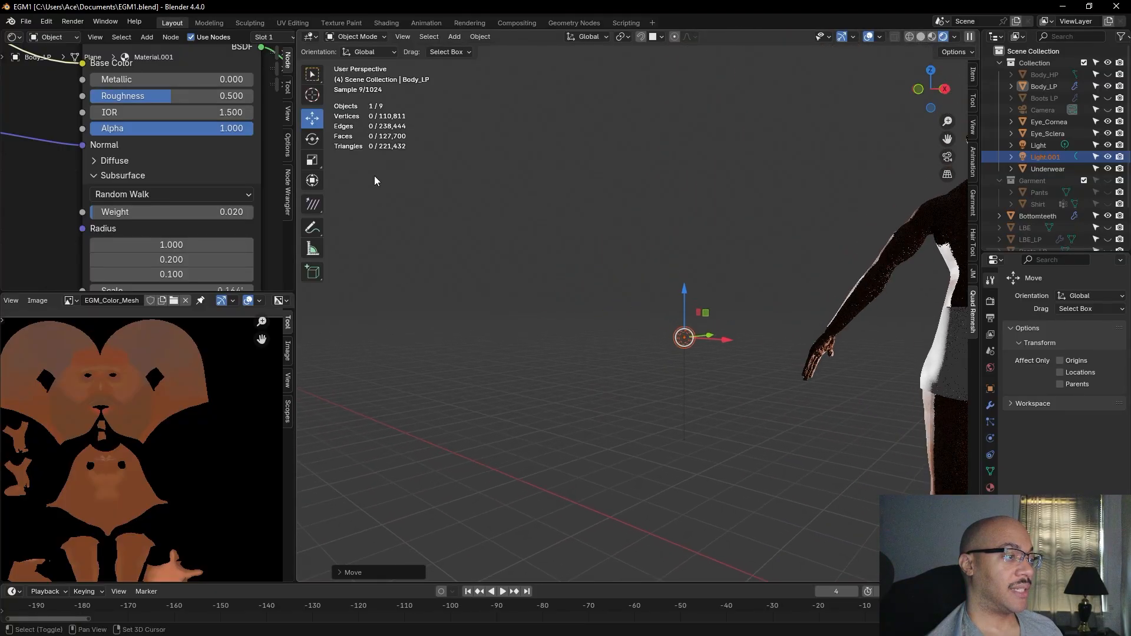
pyautogui.click(353, 38)
pyautogui.click(359, 114)
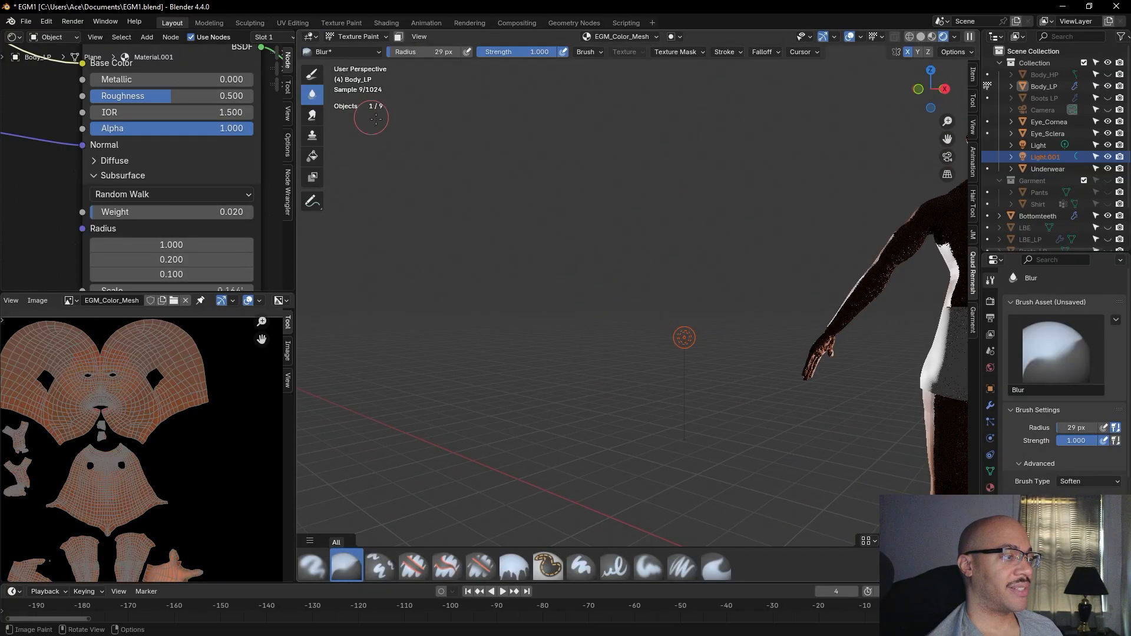
# View the whole body in the right orthographic view
pyautogui.scroll(9, 770, 372)
pyautogui.keyDown('shift'); pyautogui.moveTo(768, 359); pyautogui.dragTo(954, 272, button='middle'); pyautogui.keyUp('shift')
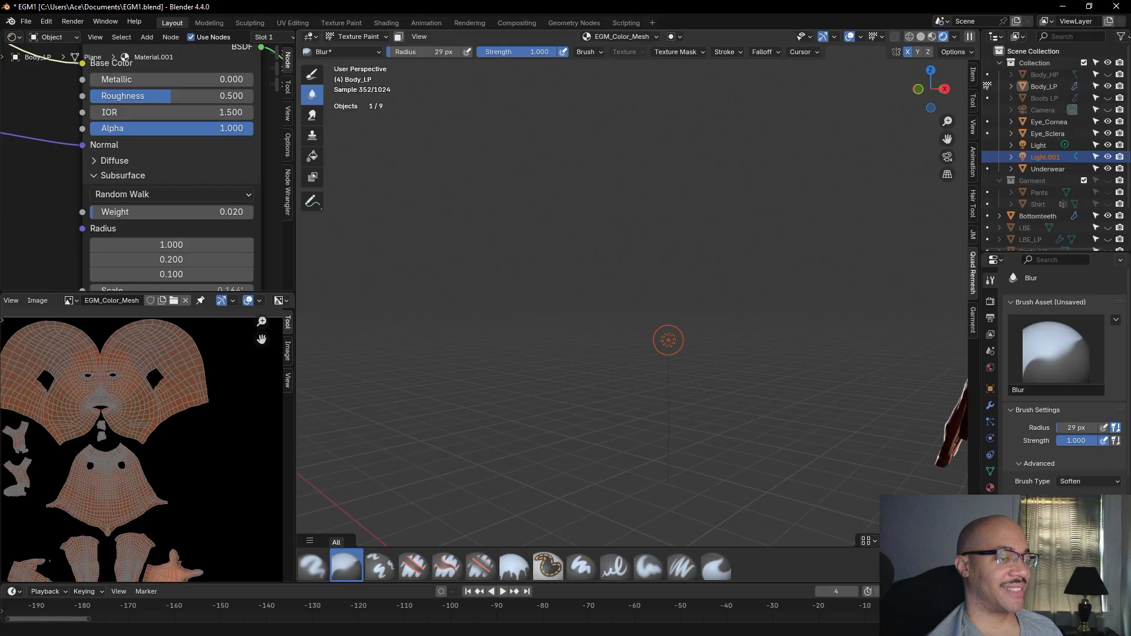
pyautogui.keyDown('shift'); pyautogui.moveTo(872, 342); pyautogui.dragTo(835, 329, button='middle'); pyautogui.keyUp('shift')
pyautogui.scroll(3, 843, 371)
pyautogui.moveTo(747, 346)
pyautogui.mouseDown(button='middle')
pyautogui.moveTo(733, 354)
pyautogui.moveTo(756, 354)
pyautogui.mouseUp(button='middle')
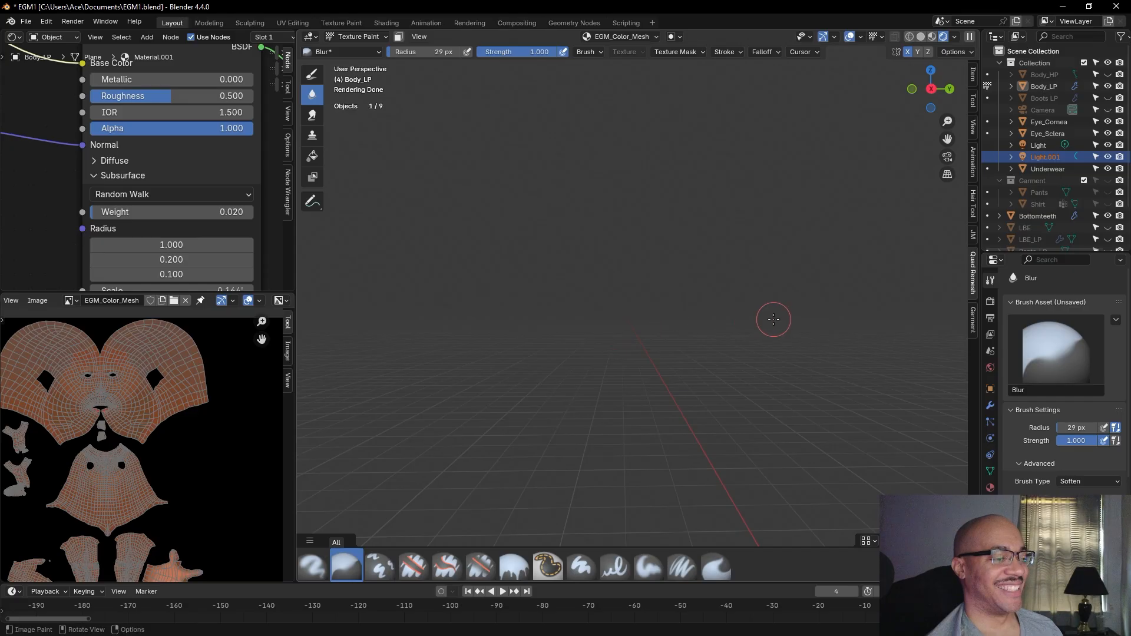
pyautogui.scroll(-7, 773, 319)
pyautogui.keyDown('shift'); pyautogui.moveTo(773, 319); pyautogui.dragTo(492, 380, button='middle'); pyautogui.keyUp('shift')
pyautogui.scroll(5, 412, 388)
pyautogui.keyDown('shift'); pyautogui.moveTo(412, 391); pyautogui.dragTo(411, 390, button='middle'); pyautogui.keyUp('shift')
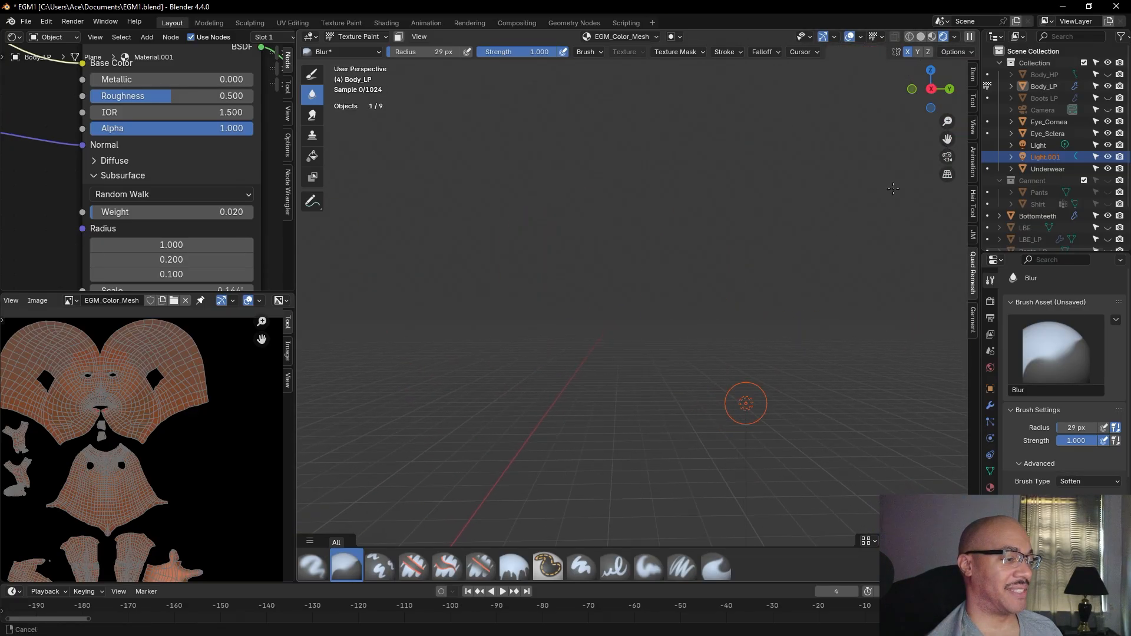
pyautogui.click(930, 89)
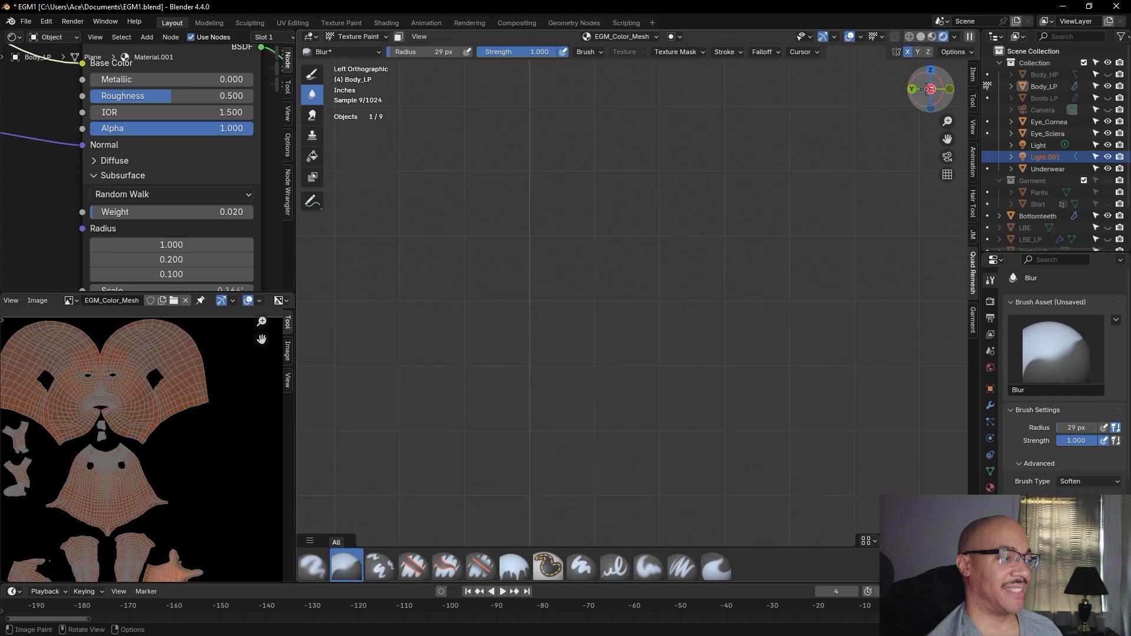
pyautogui.scroll(-4, 606, 303)
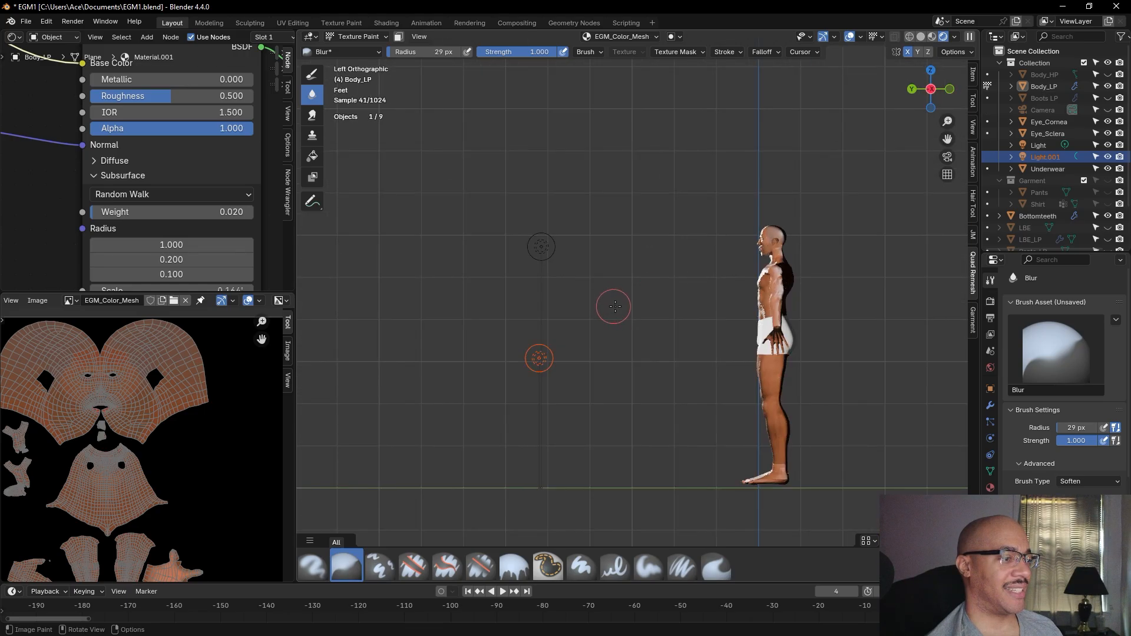
pyautogui.click(931, 89)
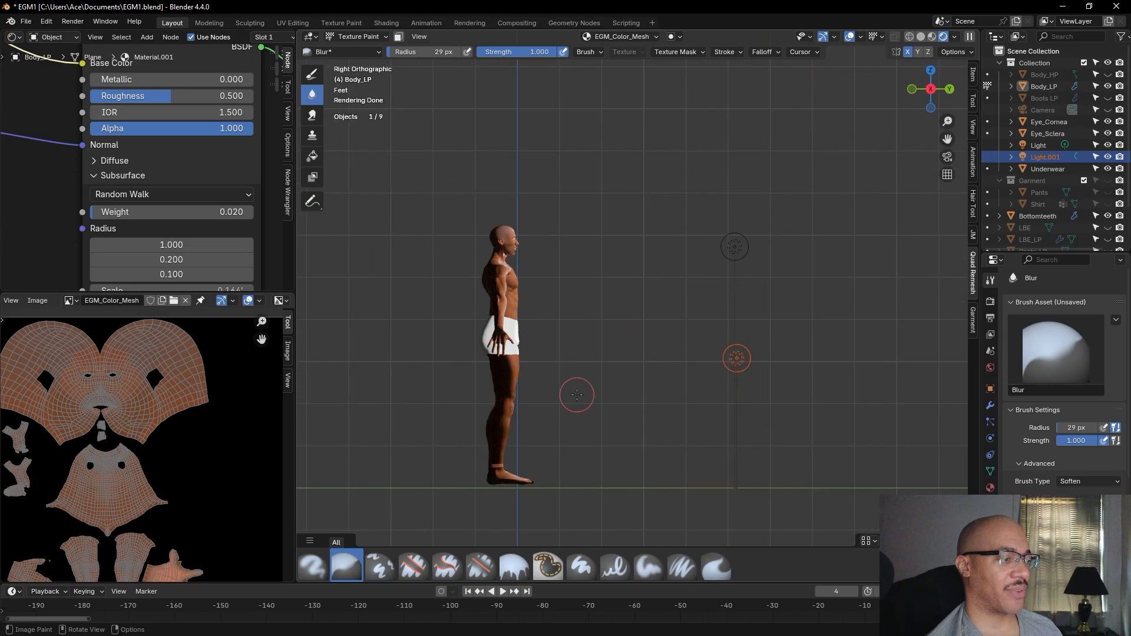
# Examine the rendered skin on the forearm, wrist and palm up close
pyautogui.scroll(5, 563, 358)
pyautogui.keyDown('shift'); pyautogui.moveTo(502, 430); pyautogui.dragTo(922, 421, button='middle'); pyautogui.keyUp('shift')
pyautogui.scroll(12, 745, 326)
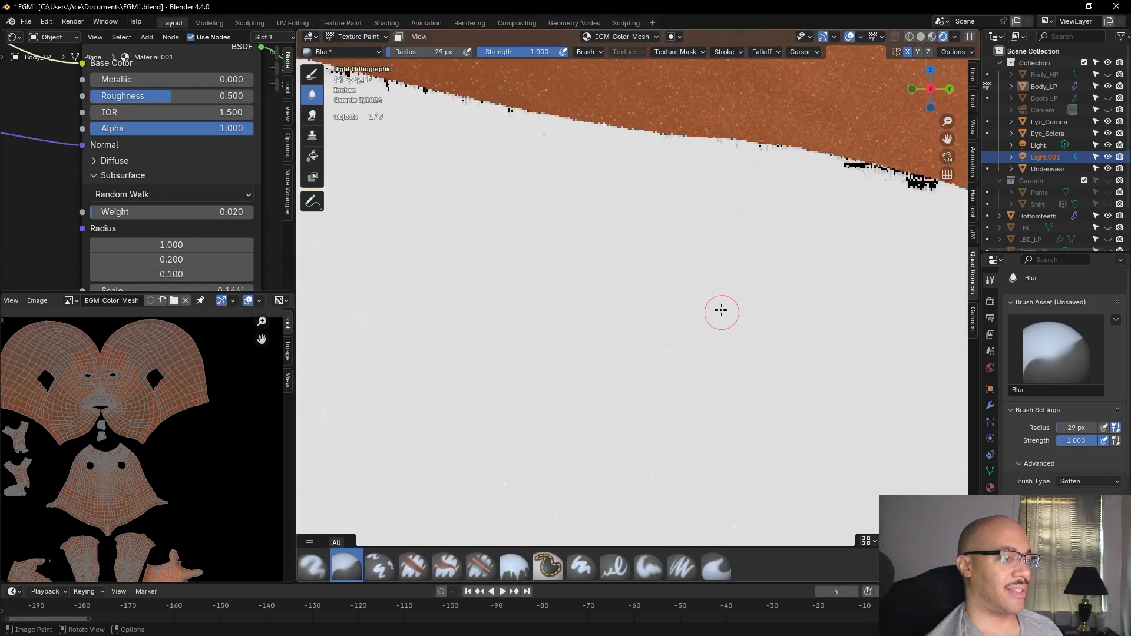
pyautogui.scroll(-12, 707, 297)
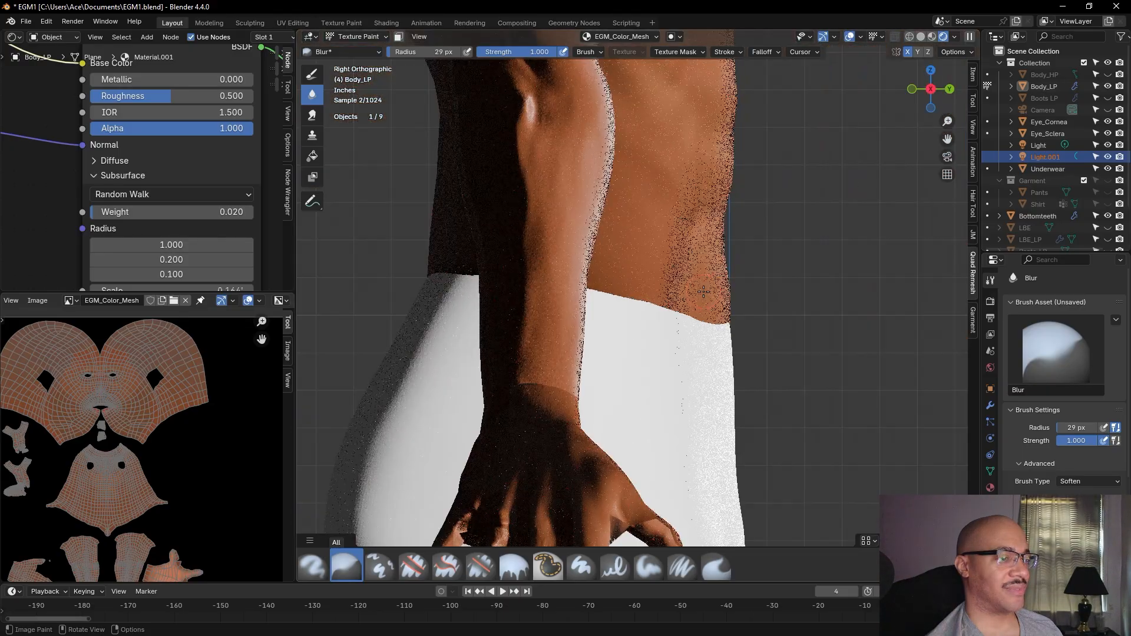
pyautogui.moveTo(706, 294); pyautogui.dragTo(721, 295, button='middle')
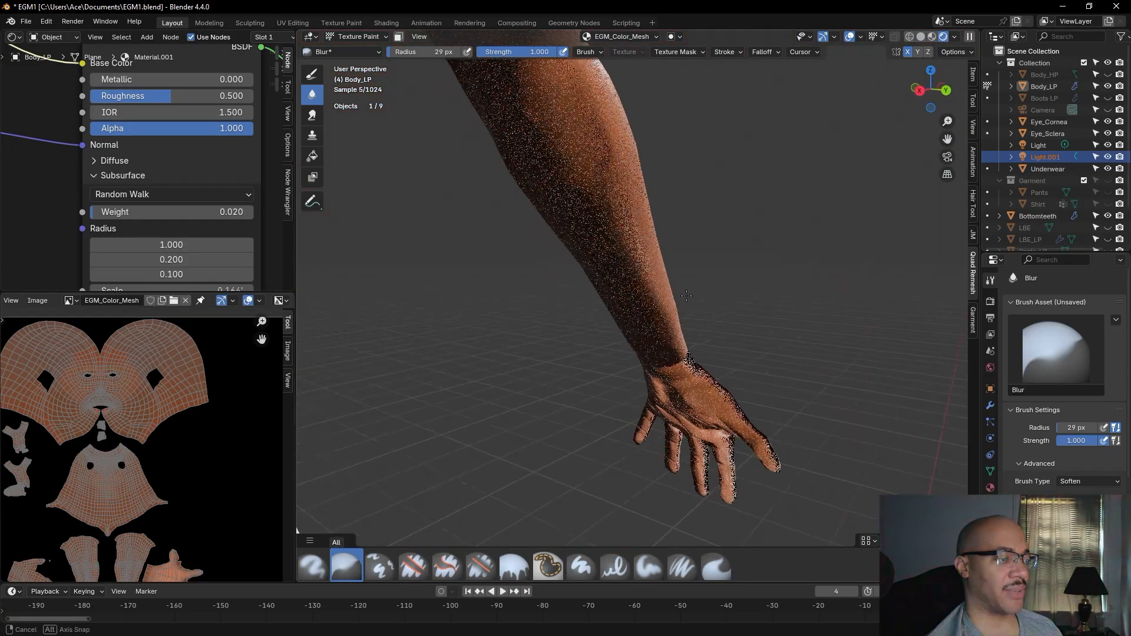
pyautogui.scroll(6, 719, 298)
pyautogui.keyDown('alt'); pyautogui.moveTo(797, 324); pyautogui.dragTo(830, 260); pyautogui.keyUp('alt')
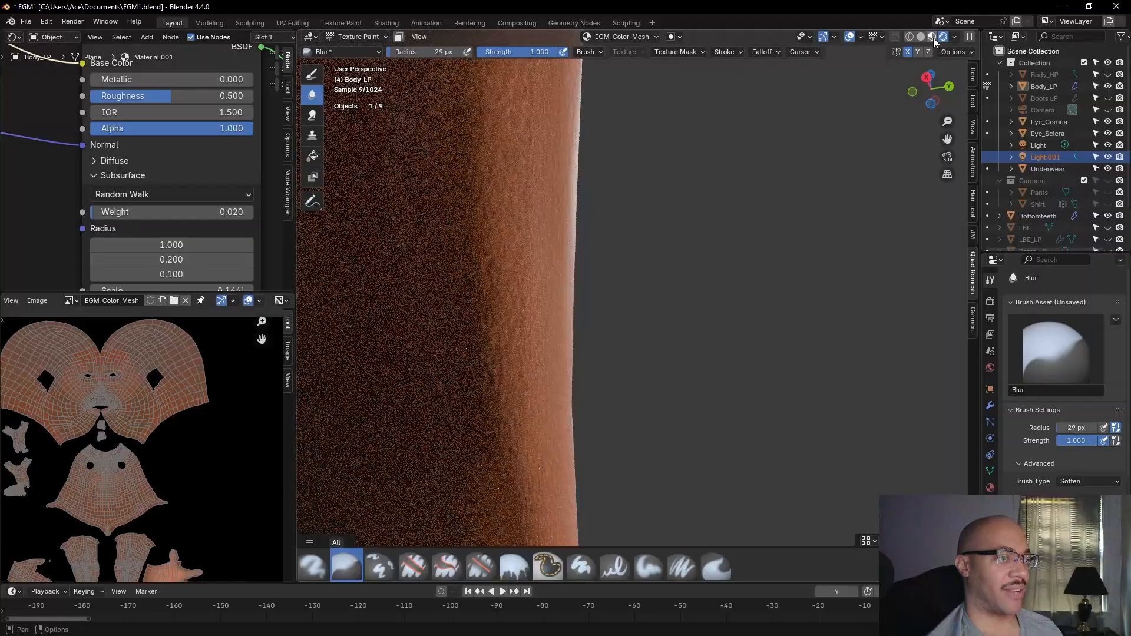
# Display the viewport in Material Preview and frame the open palm together with the wrist and fingers
pyautogui.moveTo(734, 347)
pyautogui.keyDown('shift'); pyautogui.mouseDown(button='middle')
pyautogui.moveTo(754, 227)
pyautogui.moveTo(740, 282)
pyautogui.mouseUp(button='middle'); pyautogui.keyUp('shift')
pyautogui.keyDown('shift'); pyautogui.moveTo(719, 369); pyautogui.dragTo(704, 291, button='middle'); pyautogui.keyUp('shift')
pyautogui.moveTo(706, 406)
pyautogui.keyDown('shift'); pyautogui.mouseDown(button='middle')
pyautogui.moveTo(705, 303)
pyautogui.moveTo(738, 85)
pyautogui.mouseUp(button='middle'); pyautogui.keyUp('shift')
pyautogui.moveTo(753, 386)
pyautogui.keyDown('shift'); pyautogui.mouseDown(button='middle')
pyautogui.moveTo(786, 78)
pyautogui.moveTo(795, 117)
pyautogui.mouseUp(button='middle'); pyautogui.keyUp('shift')
pyautogui.keyDown('shift'); pyautogui.moveTo(807, 406); pyautogui.dragTo(816, 129, button='middle'); pyautogui.keyUp('shift')
pyautogui.keyDown('shift'); pyautogui.moveTo(834, 368); pyautogui.dragTo(852, 83, button='middle'); pyautogui.keyUp('shift')
pyautogui.moveTo(853, 252)
pyautogui.keyDown('shift'); pyautogui.mouseDown(button='middle')
pyautogui.moveTo(830, 272)
pyautogui.moveTo(819, 336)
pyautogui.moveTo(897, 390)
pyautogui.mouseUp(button='middle'); pyautogui.keyUp('shift')
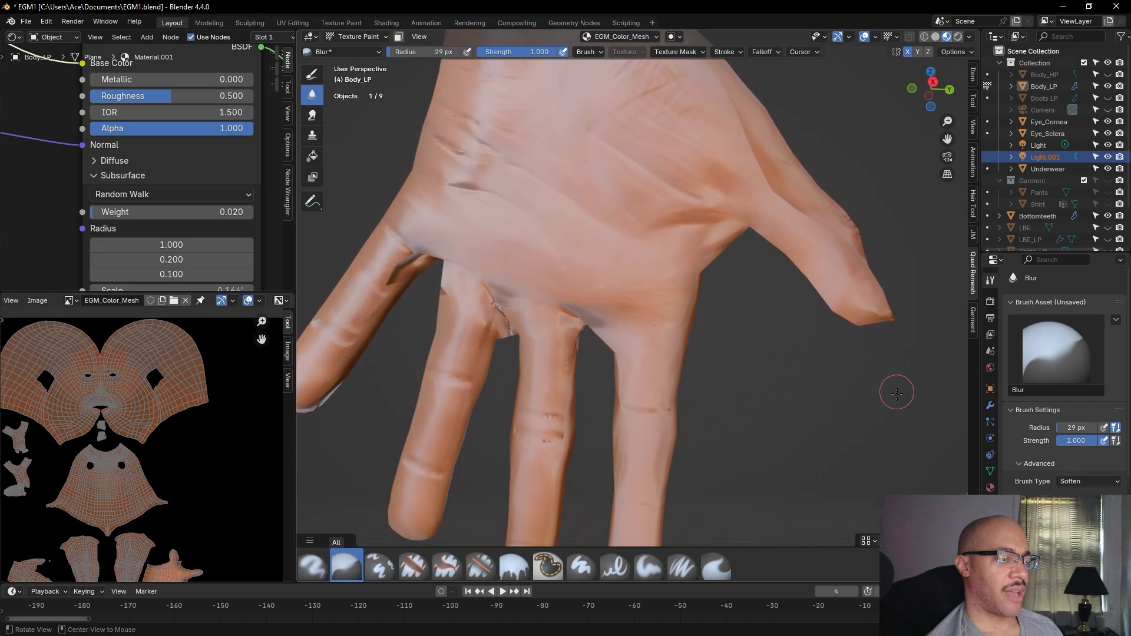
pyautogui.moveTo(789, 429); pyautogui.dragTo(808, 459, button='middle')
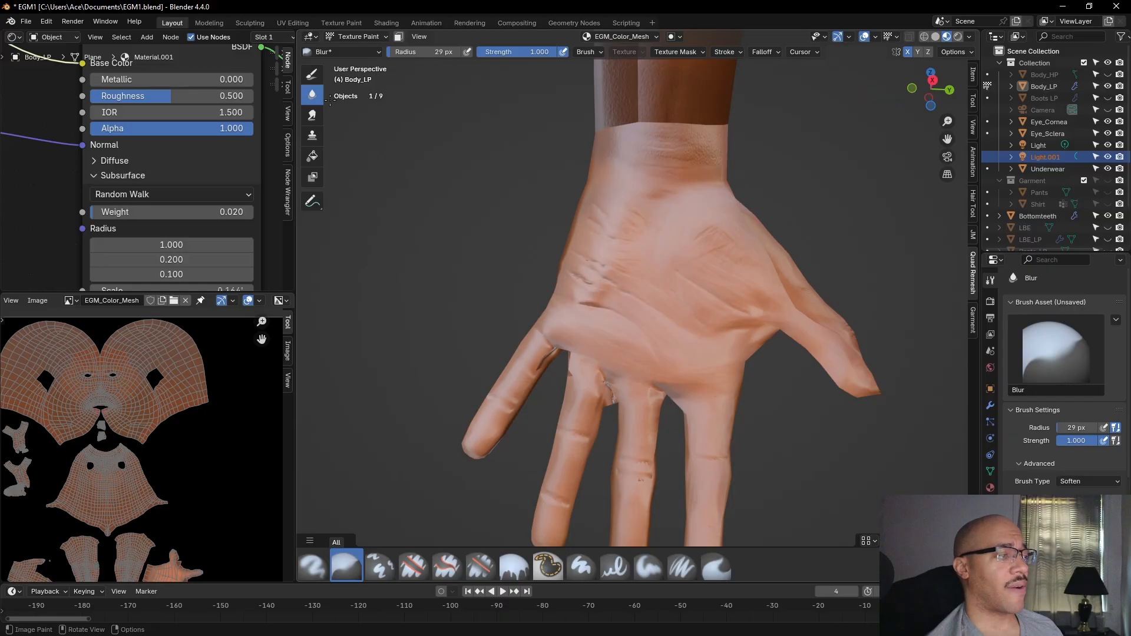
# Activate the Paint Hard brush and set its colour to a medium red with hue 0.012 and saturation 0.648
pyautogui.click(315, 81)
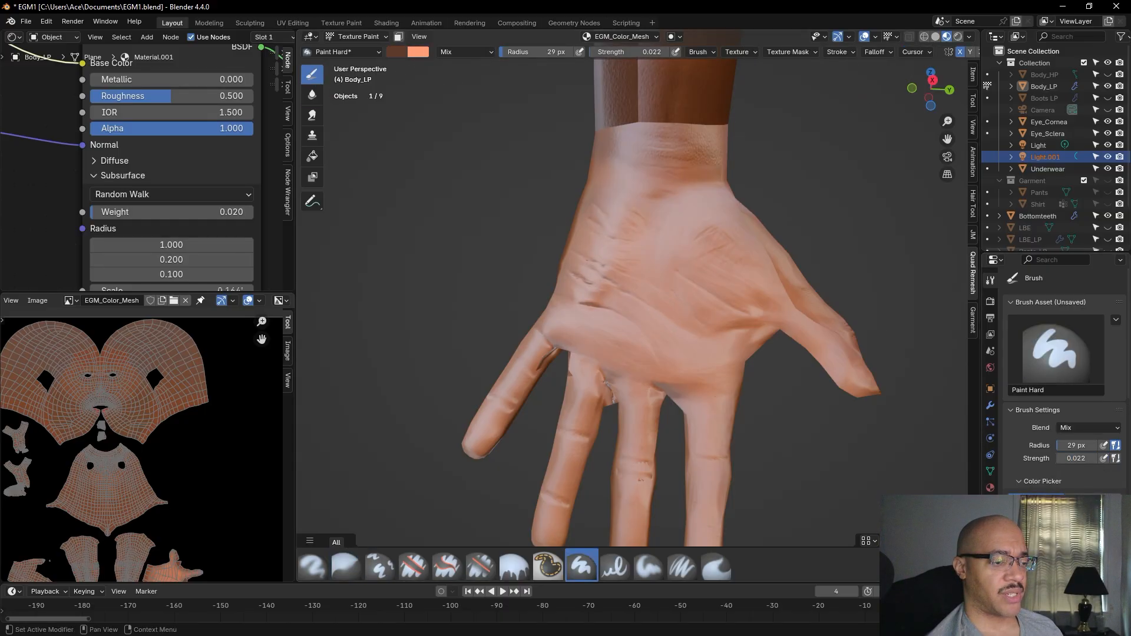
pyautogui.click(390, 51)
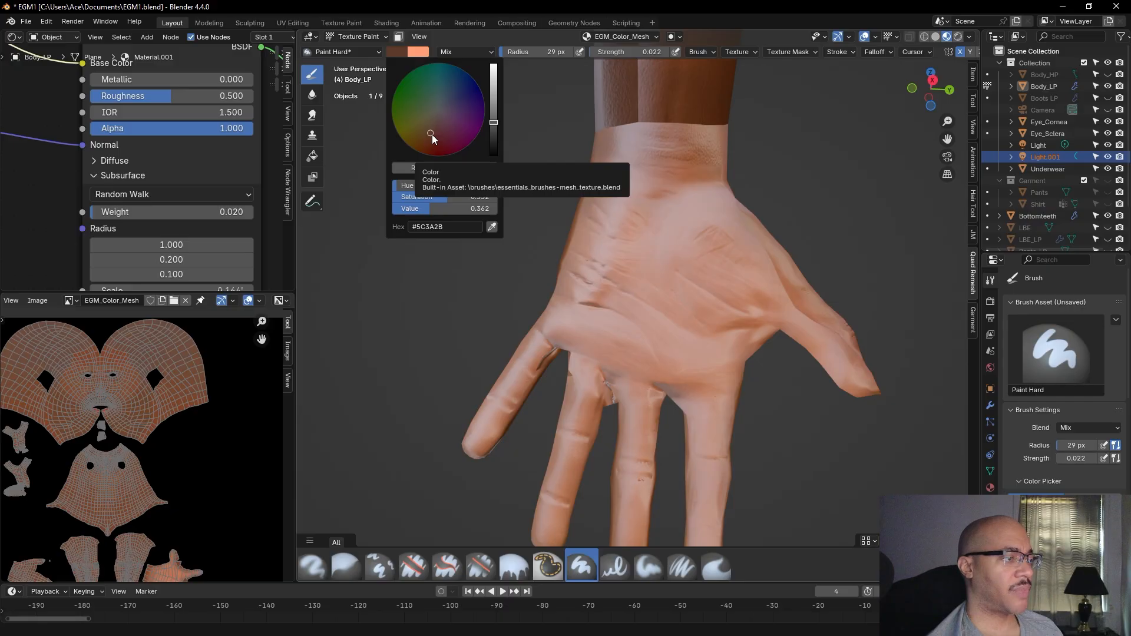
pyautogui.moveTo(435, 133); pyautogui.dragTo(493, 109)
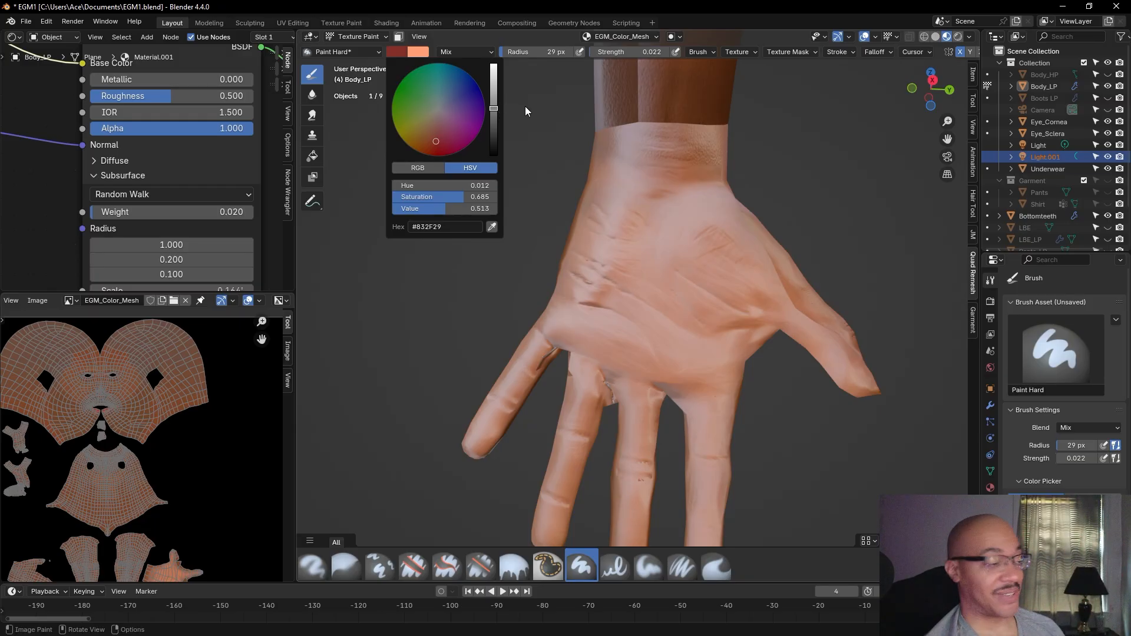
pyautogui.moveTo(491, 110); pyautogui.dragTo(497, 121)
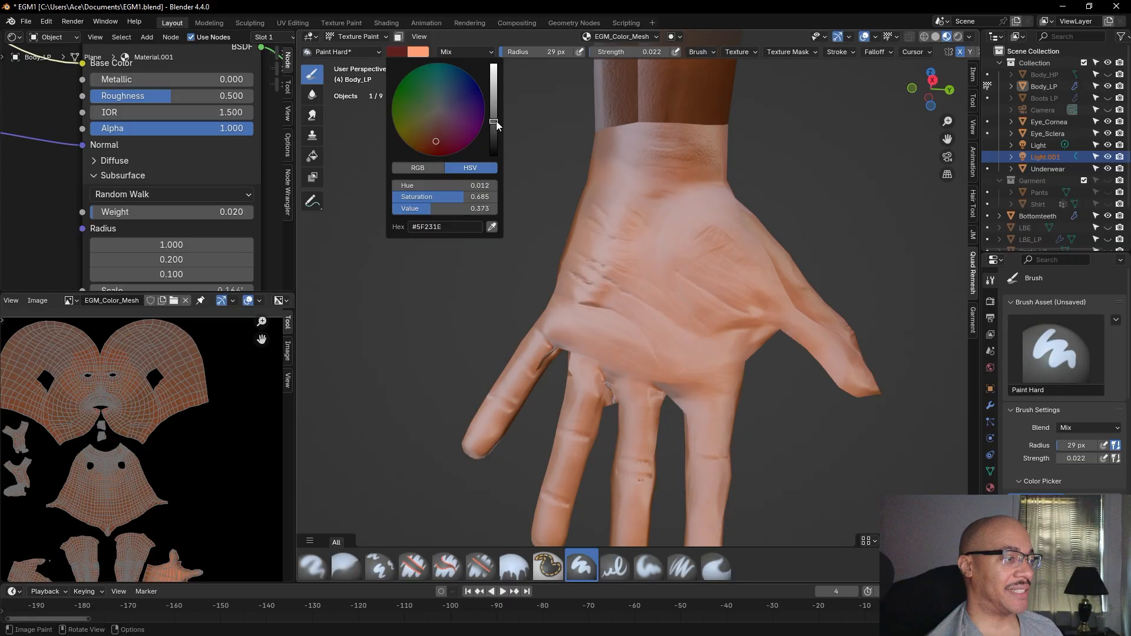
pyautogui.moveTo(439, 142)
pyautogui.mouseDown()
pyautogui.moveTo(434, 128)
pyautogui.moveTo(429, 142)
pyautogui.mouseUp()
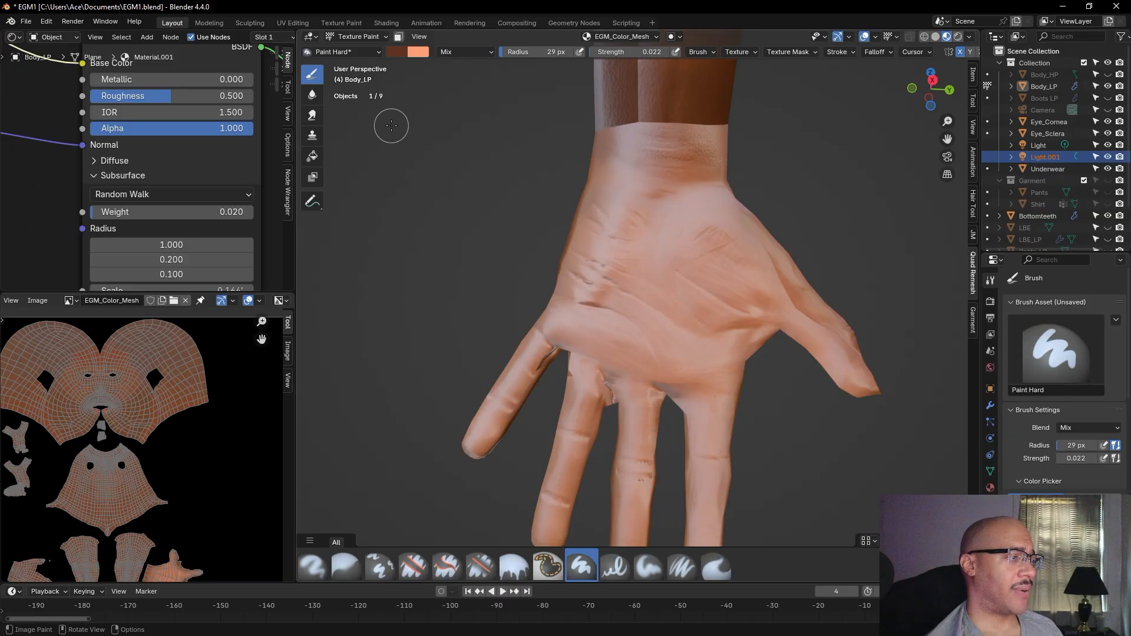
pyautogui.click(403, 52)
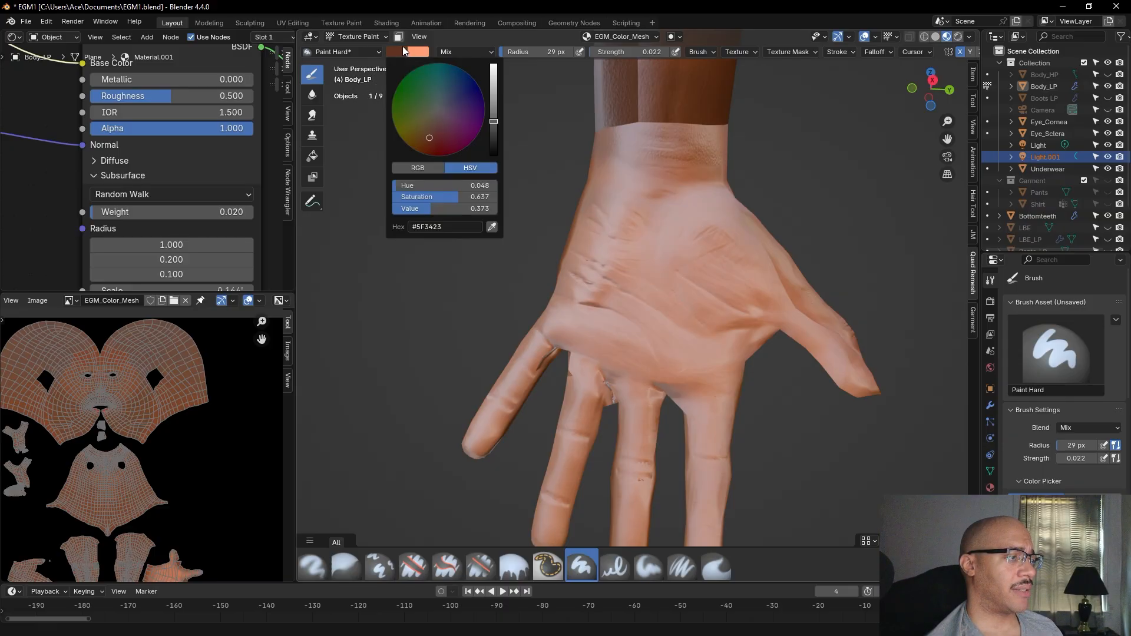
pyautogui.click(438, 136)
pyautogui.moveTo(501, 122); pyautogui.dragTo(493, 92)
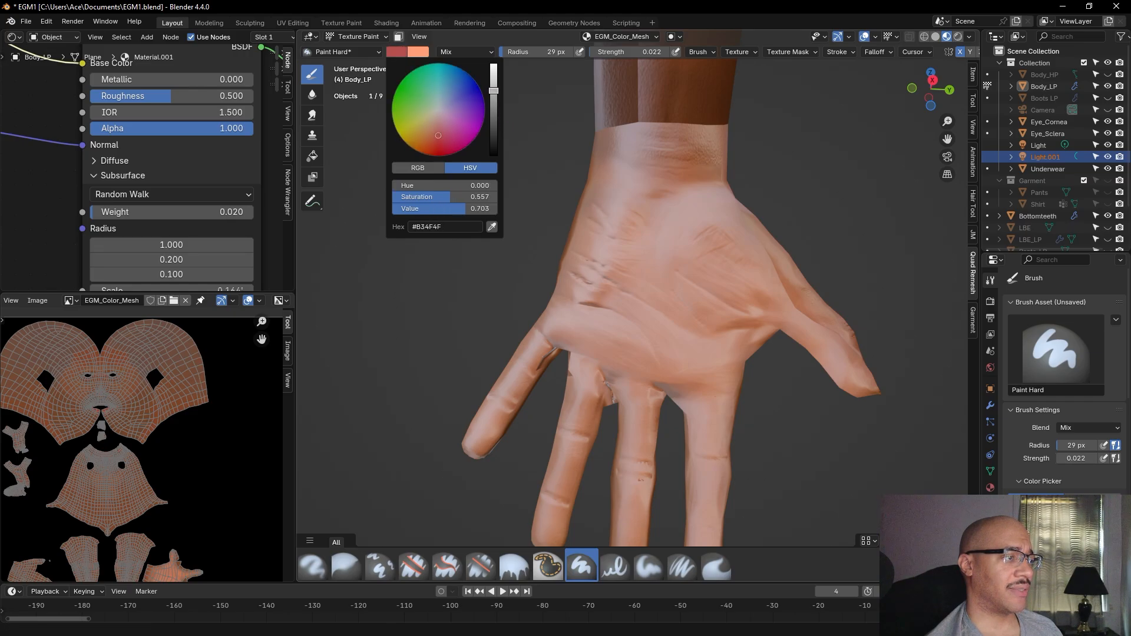
pyautogui.moveTo(436, 136); pyautogui.dragTo(441, 134)
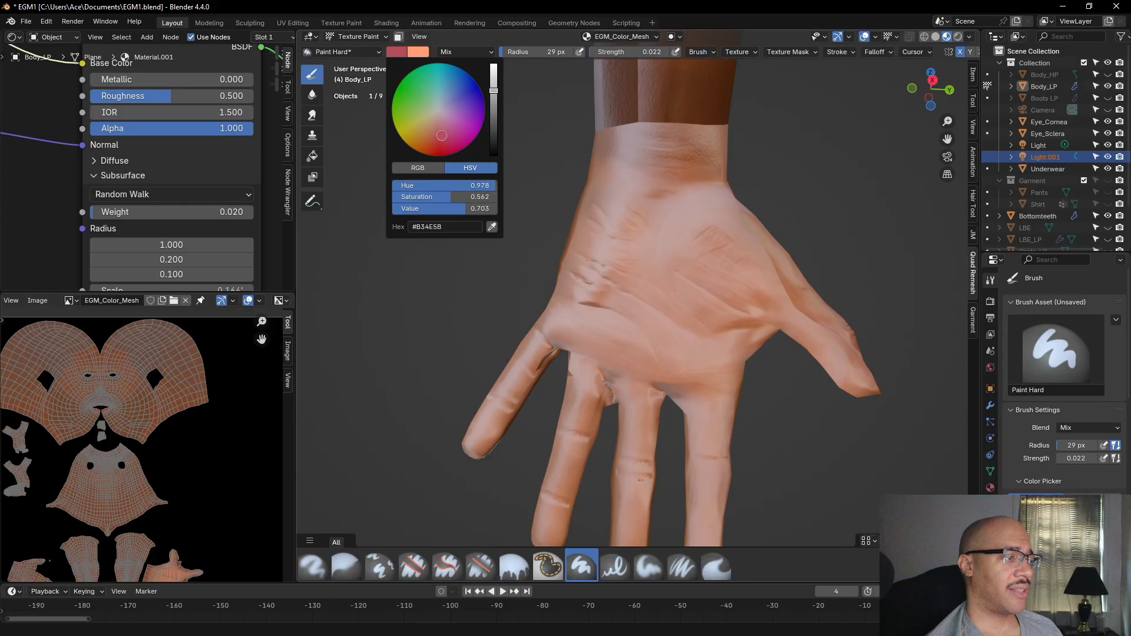
pyautogui.moveTo(440, 138); pyautogui.dragTo(436, 139)
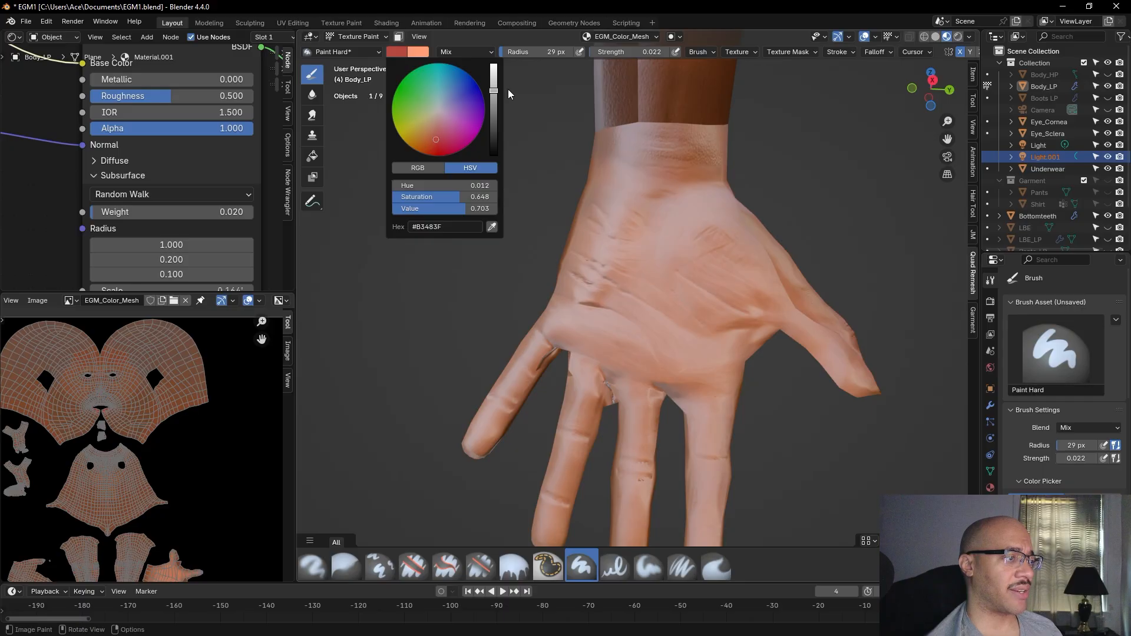
pyautogui.moveTo(494, 91); pyautogui.dragTo(493, 90)
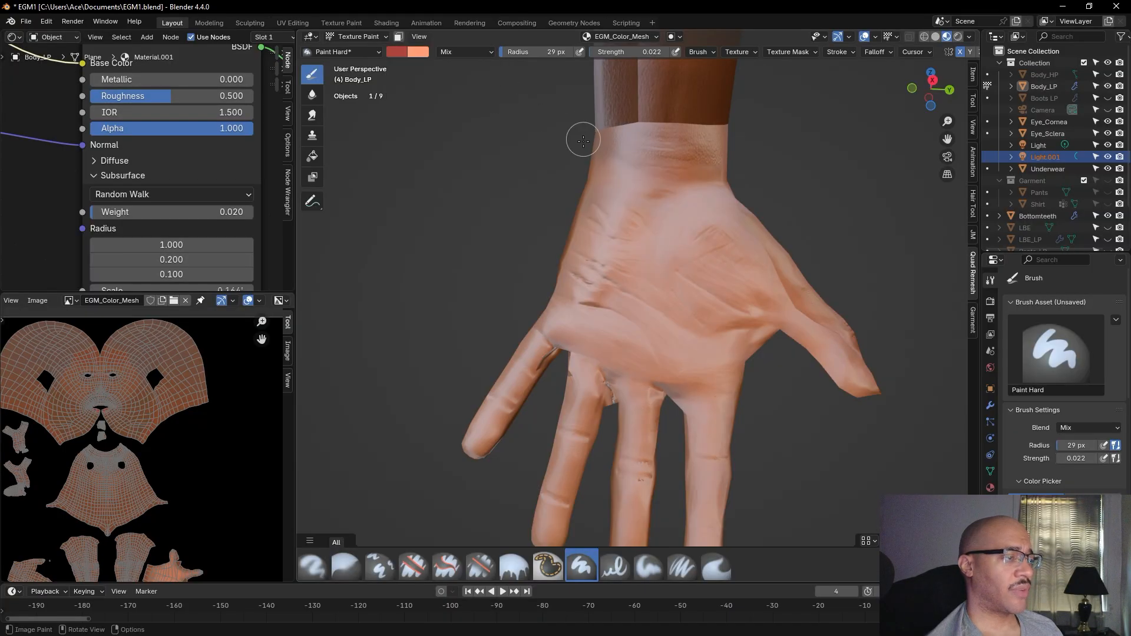
# Lower the brush strength to 0.014 and paint a faint red tint across the palm up to the finger bases
pyautogui.moveTo(823, 242)
pyautogui.mouseDown(button='middle')
pyautogui.moveTo(836, 235)
pyautogui.moveTo(796, 176)
pyautogui.moveTo(760, 189)
pyautogui.mouseUp(button='middle')
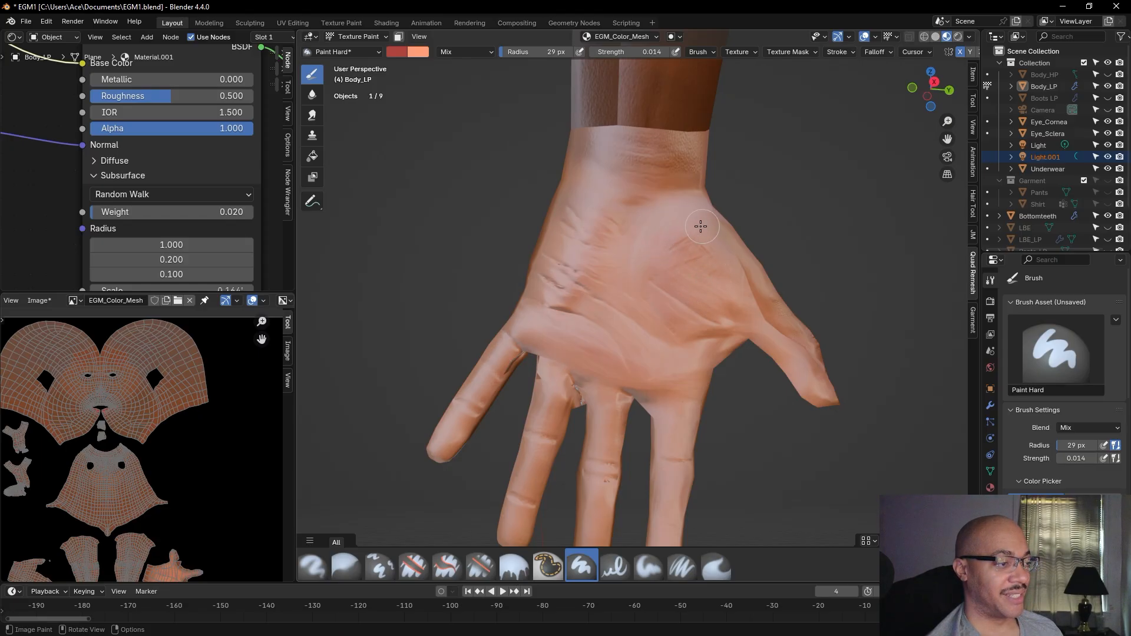
pyautogui.keyDown('shift'); pyautogui.moveTo(790, 454); pyautogui.dragTo(652, 228, button='middle'); pyautogui.keyUp('shift')
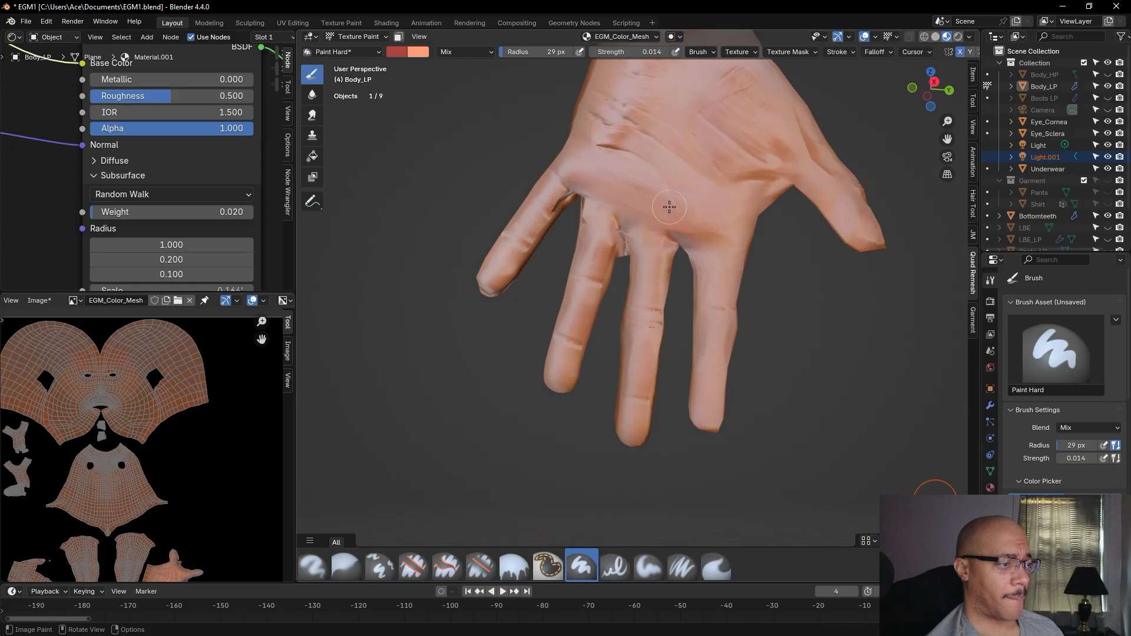
pyautogui.moveTo(667, 205)
pyautogui.mouseDown()
pyautogui.moveTo(662, 182)
pyautogui.moveTo(692, 217)
pyautogui.mouseUp()
pyautogui.moveTo(671, 204); pyautogui.dragTo(716, 295, button='middle')
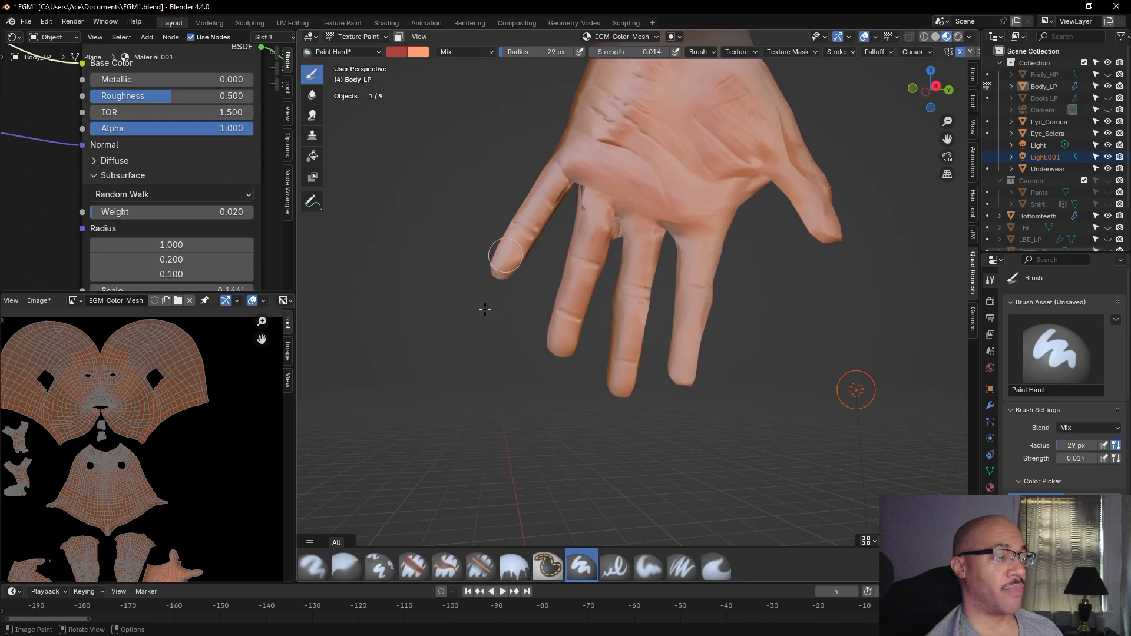
# Paint the faint red tint over the fingers and fingertips, working from the palm side and from below
pyautogui.moveTo(486, 310); pyautogui.dragTo(458, 300, button='middle')
pyautogui.scroll(1, 548, 335)
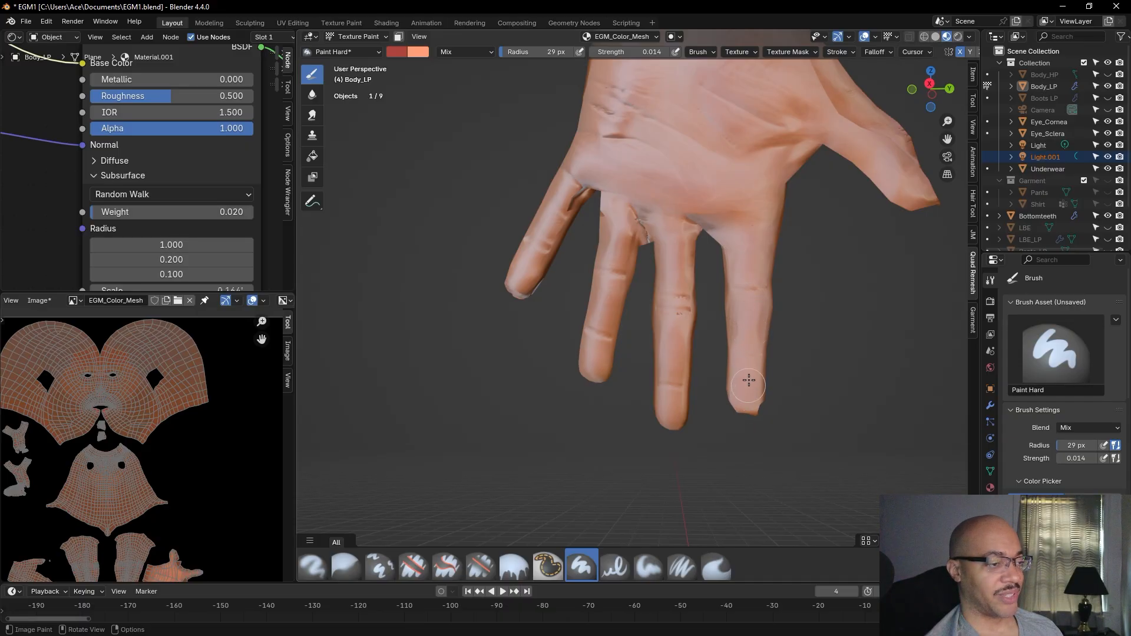
pyautogui.moveTo(745, 387)
pyautogui.mouseDown(button='middle')
pyautogui.moveTo(863, 247)
pyautogui.moveTo(864, 215)
pyautogui.mouseUp(button='middle')
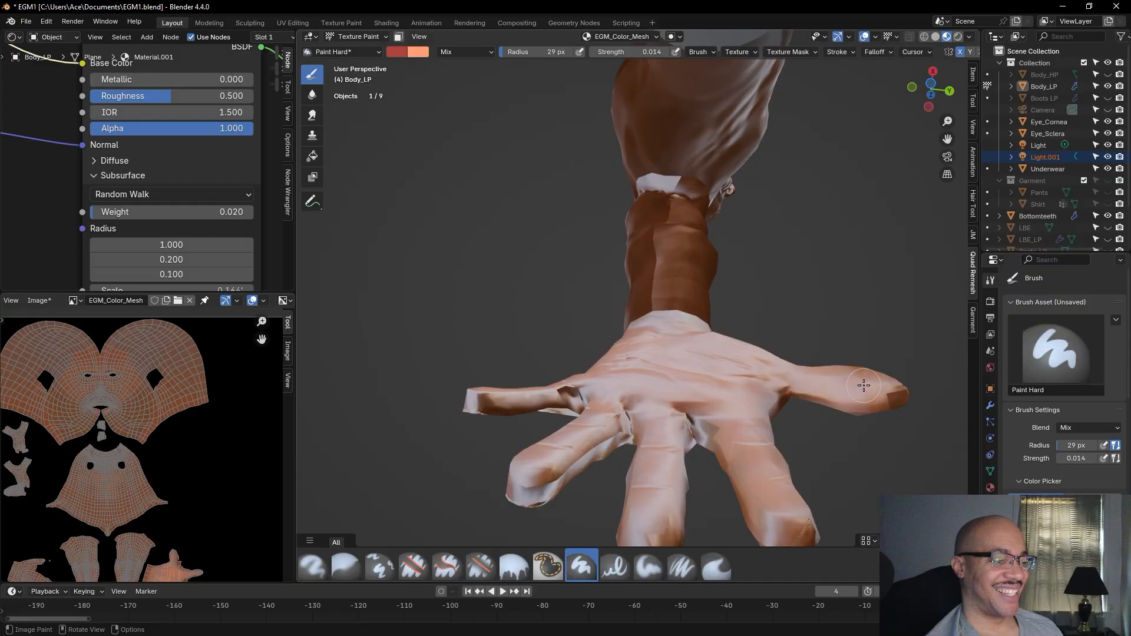
pyautogui.moveTo(866, 434)
pyautogui.mouseDown(button='middle')
pyautogui.moveTo(899, 406)
pyautogui.moveTo(866, 326)
pyautogui.mouseUp(button='middle')
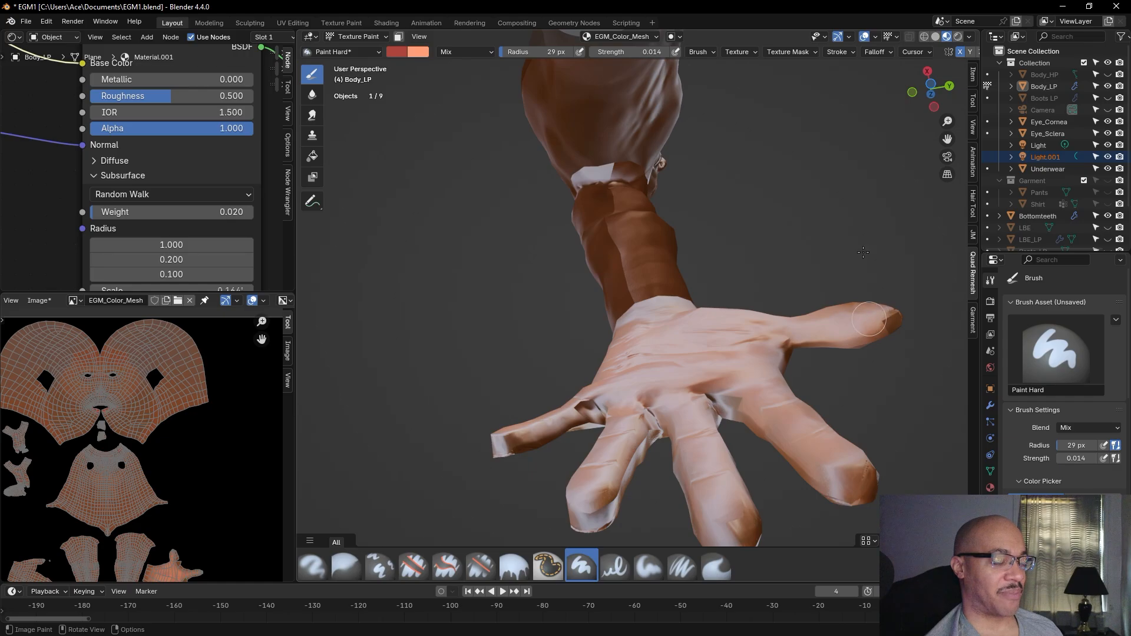
pyautogui.keyDown('alt'); pyautogui.moveTo(845, 324); pyautogui.dragTo(844, 362); pyautogui.keyUp('alt')
# Examine the tinted hands against the skin of the whole body from the front and at an angle
pyautogui.scroll(-2, 840, 362)
pyautogui.moveTo(877, 322); pyautogui.dragTo(793, 324, button='middle')
pyautogui.scroll(3, 835, 366)
pyautogui.scroll(-5, 834, 365)
pyautogui.moveTo(828, 358); pyautogui.dragTo(601, 361, button='middle')
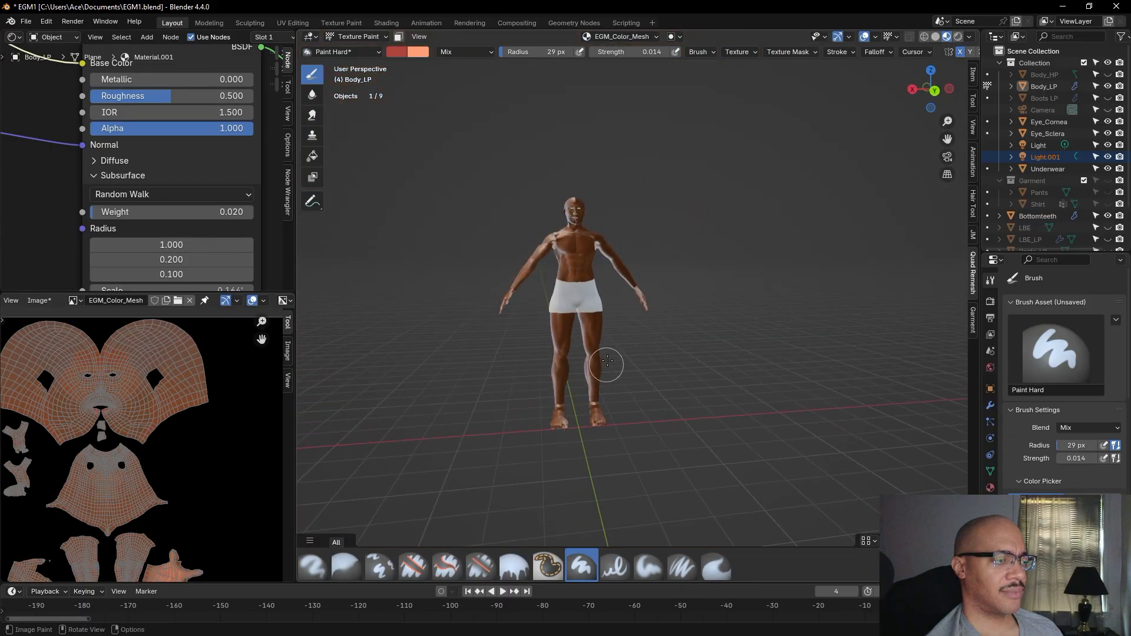
pyautogui.scroll(5, 803, 397)
pyautogui.moveTo(724, 451); pyautogui.dragTo(649, 397, button='middle')
pyautogui.scroll(-4, 611, 386)
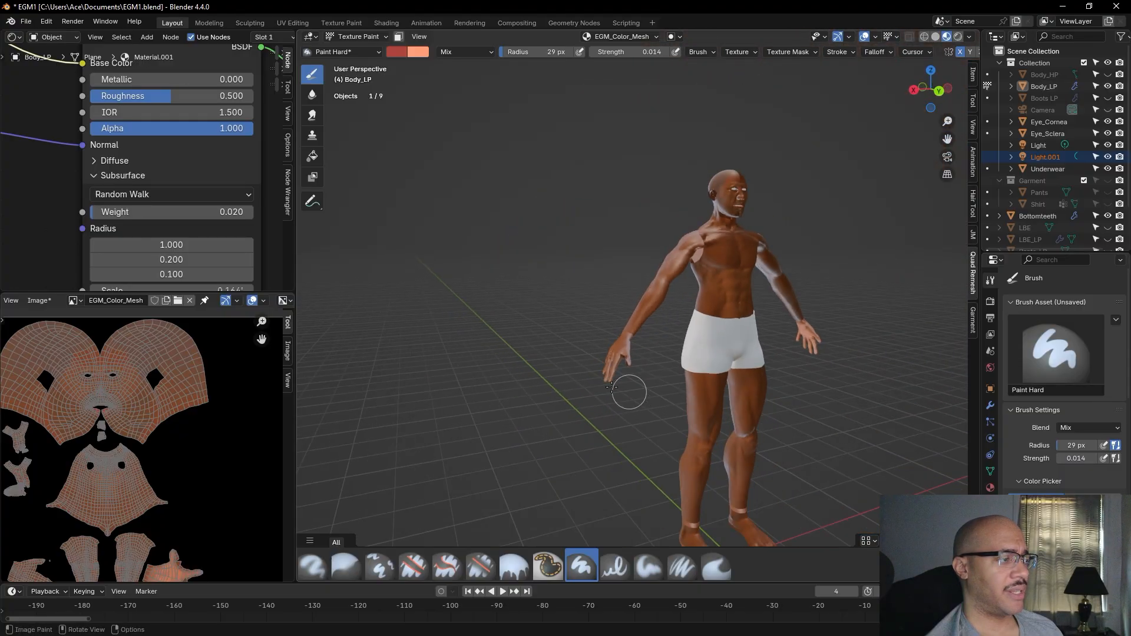
# Save the EGM_Color_Mesh image and switch the viewport to rendered shading
pyautogui.click(49, 303)
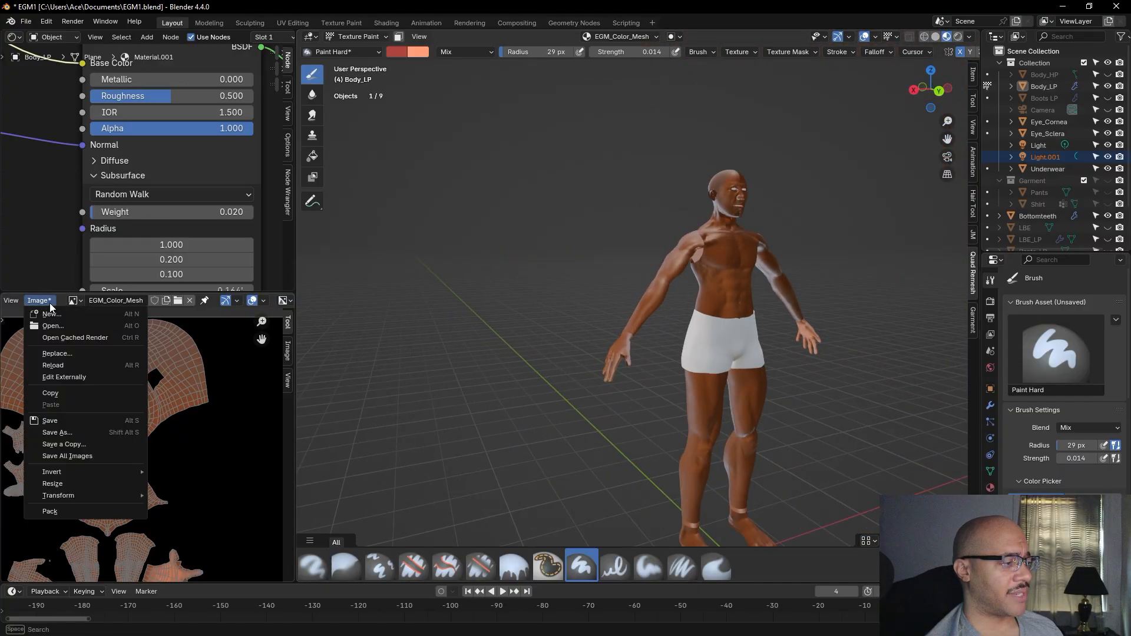
pyautogui.click(65, 421)
pyautogui.click(958, 36)
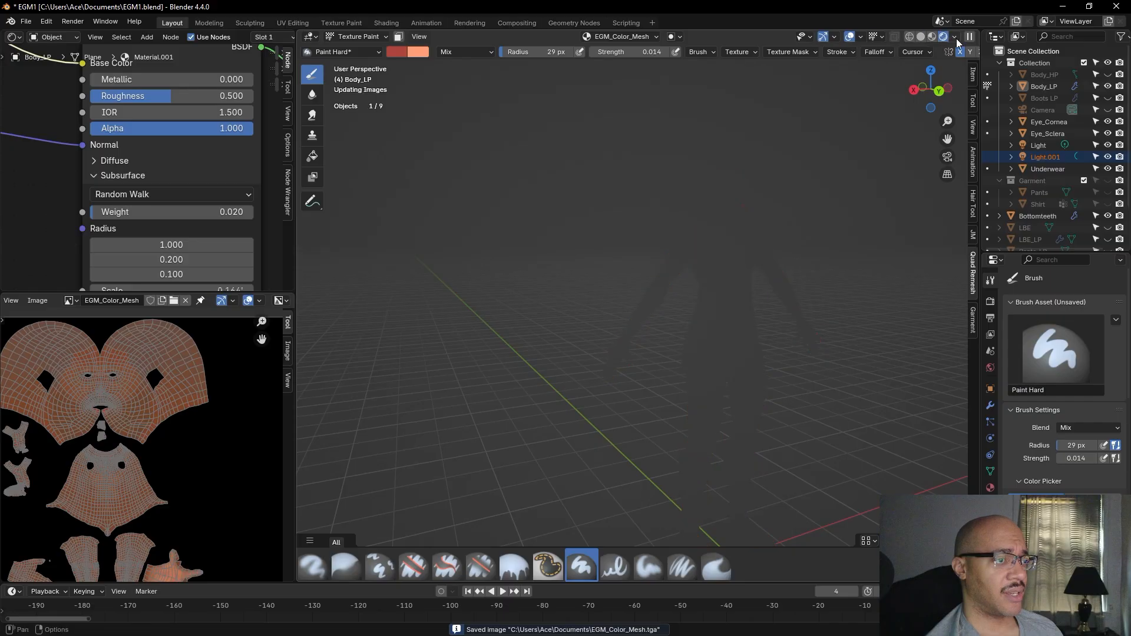
# Examine the tinted palm and fingers of one hand up close in the rendered view
pyautogui.moveTo(848, 321); pyautogui.dragTo(709, 297, button='middle')
pyautogui.scroll(10, 709, 297)
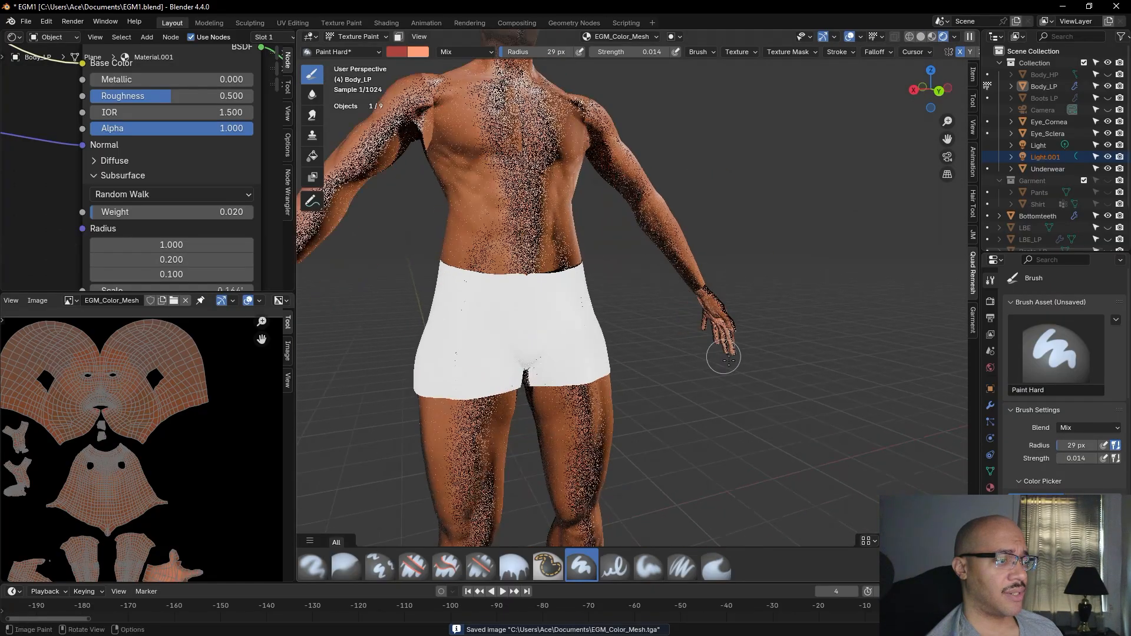
pyautogui.moveTo(789, 420); pyautogui.dragTo(783, 371, button='middle')
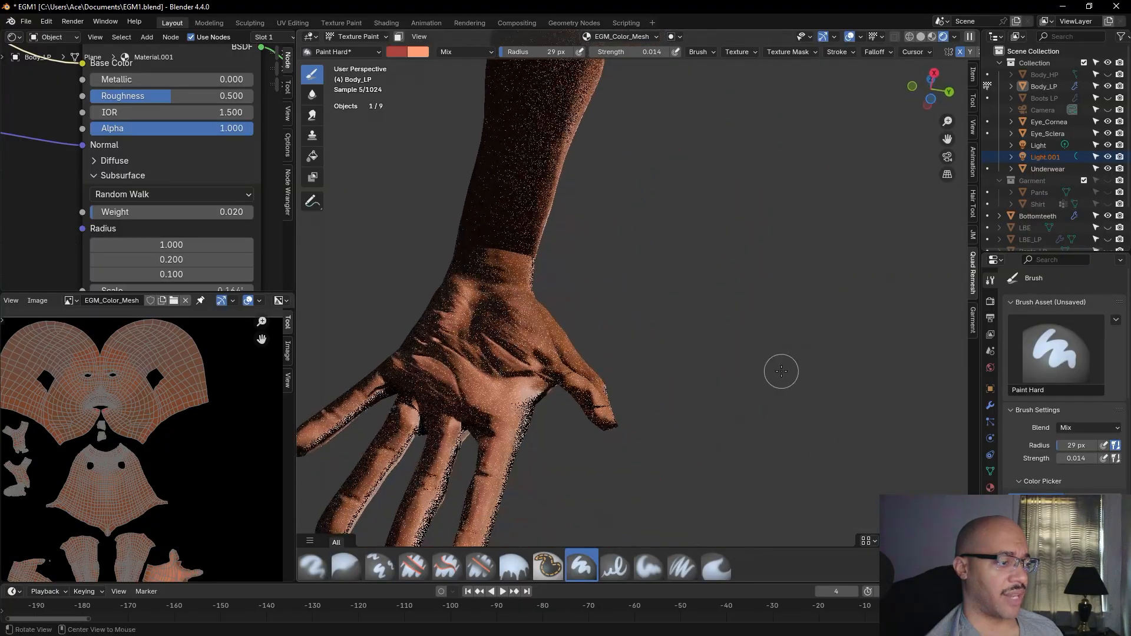
pyautogui.keyDown('shift'); pyautogui.moveTo(621, 465); pyautogui.dragTo(925, 271, button='middle'); pyautogui.keyUp('shift')
pyautogui.moveTo(694, 463); pyautogui.dragTo(807, 510, button='middle')
pyautogui.keyDown('shift'); pyautogui.moveTo(693, 233); pyautogui.dragTo(652, 507, button='middle'); pyautogui.keyUp('shift')
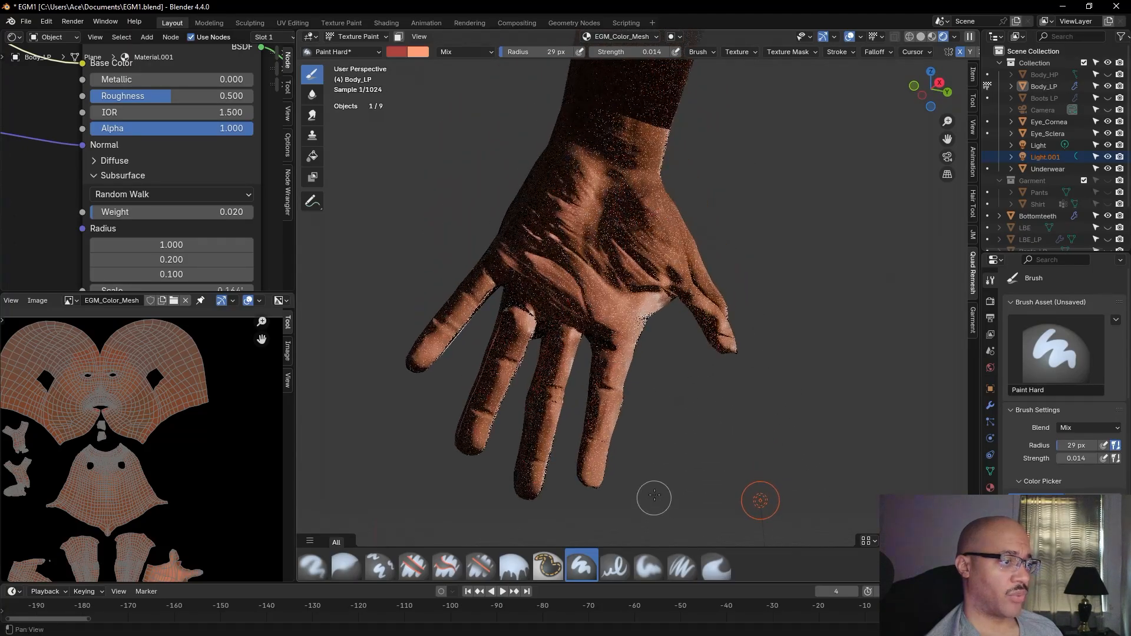
pyautogui.moveTo(760, 501); pyautogui.dragTo(922, 458, button='middle')
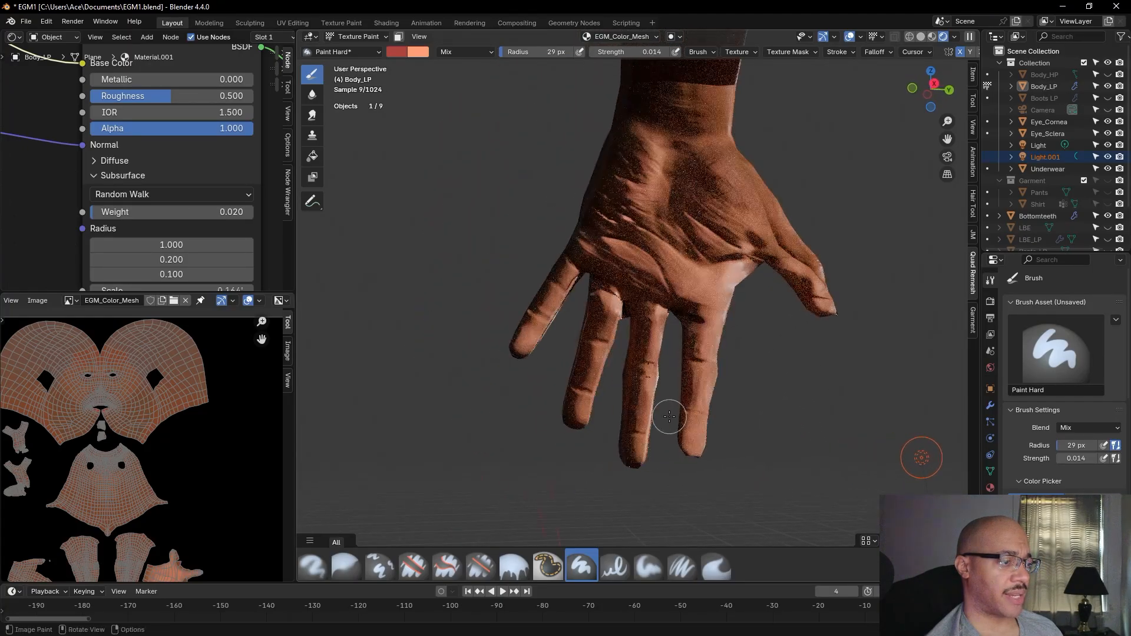
# Examine the palm of the opposite hand and its wrist transition against the body in the rendered view
pyautogui.scroll(-12, 682, 434)
pyautogui.keyDown('alt'); pyautogui.scroll(-1, 677, 424); pyautogui.keyUp('alt')
pyautogui.keyDown('alt'); pyautogui.moveTo(676, 424); pyautogui.dragTo(429, 443); pyautogui.keyUp('alt')
pyautogui.keyDown('alt'); pyautogui.keyDown('shift'); pyautogui.moveTo(485, 396); pyautogui.dragTo(634, 447); pyautogui.keyUp('shift'); pyautogui.keyUp('alt')
pyautogui.scroll(8, 639, 446)
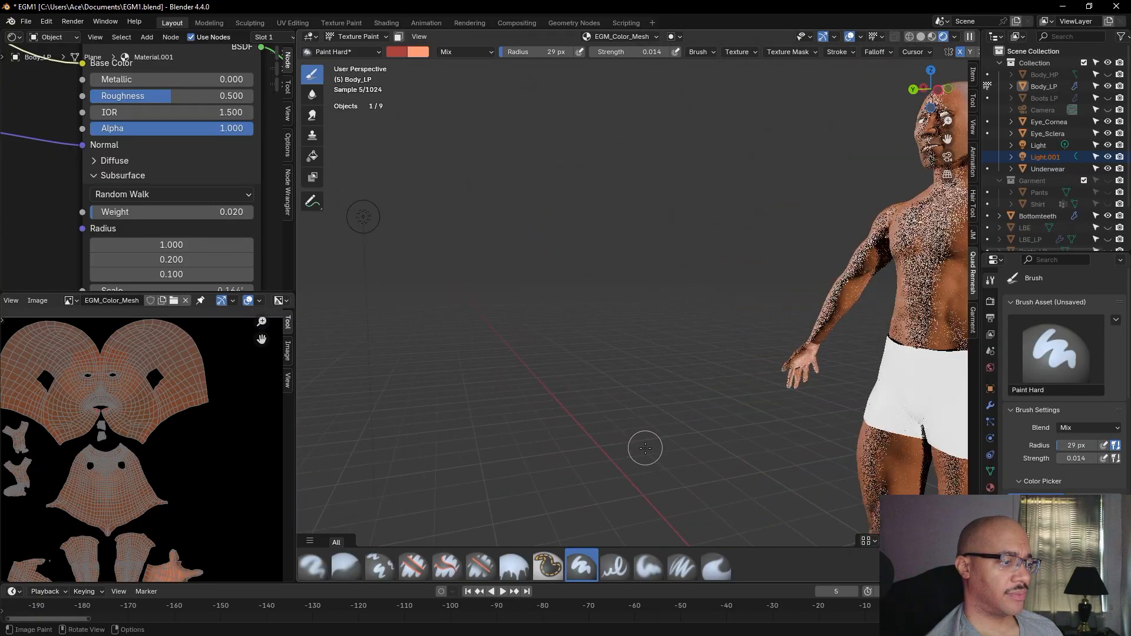
pyautogui.keyDown('alt'); pyautogui.keyDown('shift'); pyautogui.moveTo(696, 470); pyautogui.dragTo(451, 363); pyautogui.keyUp('shift'); pyautogui.keyUp('alt')
pyautogui.scroll(-8, 841, 458)
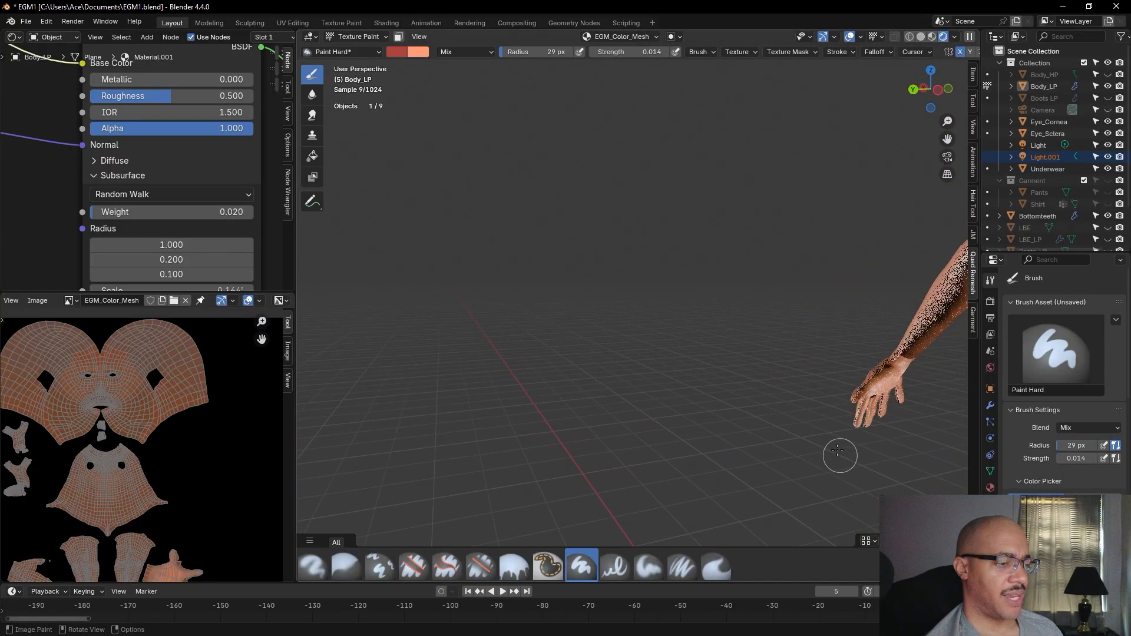
pyautogui.keyDown('alt'); pyautogui.keyDown('shift'); pyautogui.moveTo(845, 461); pyautogui.dragTo(752, 372); pyautogui.keyUp('shift'); pyautogui.keyUp('alt')
pyautogui.scroll(8, 558, 205)
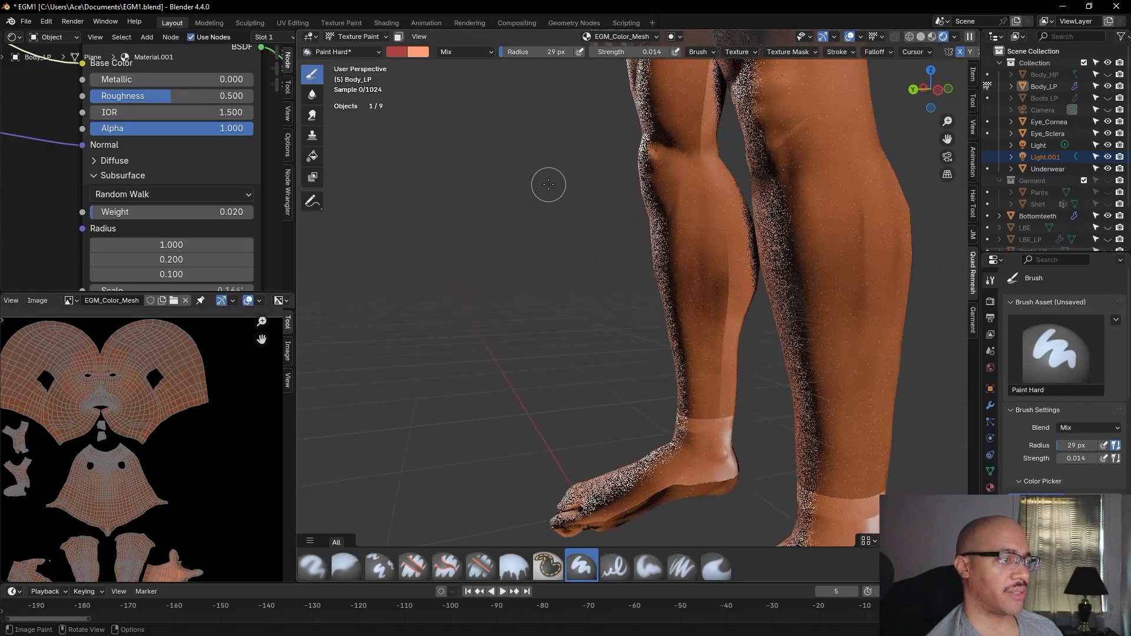
pyautogui.keyDown('alt'); pyautogui.keyDown('shift'); pyautogui.moveTo(548, 194); pyautogui.dragTo(690, 500); pyautogui.keyUp('shift'); pyautogui.keyUp('alt')
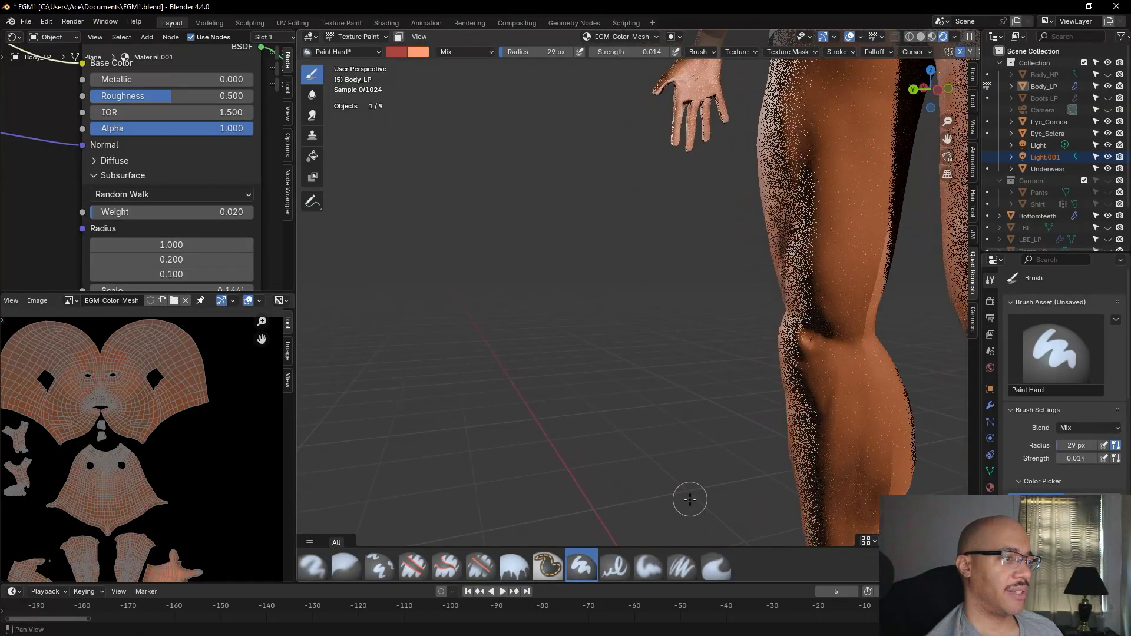
pyautogui.keyDown('alt'); pyautogui.moveTo(723, 264); pyautogui.dragTo(664, 302); pyautogui.keyUp('alt')
pyautogui.scroll(1, 745, 380)
pyautogui.scroll(-9, 740, 371)
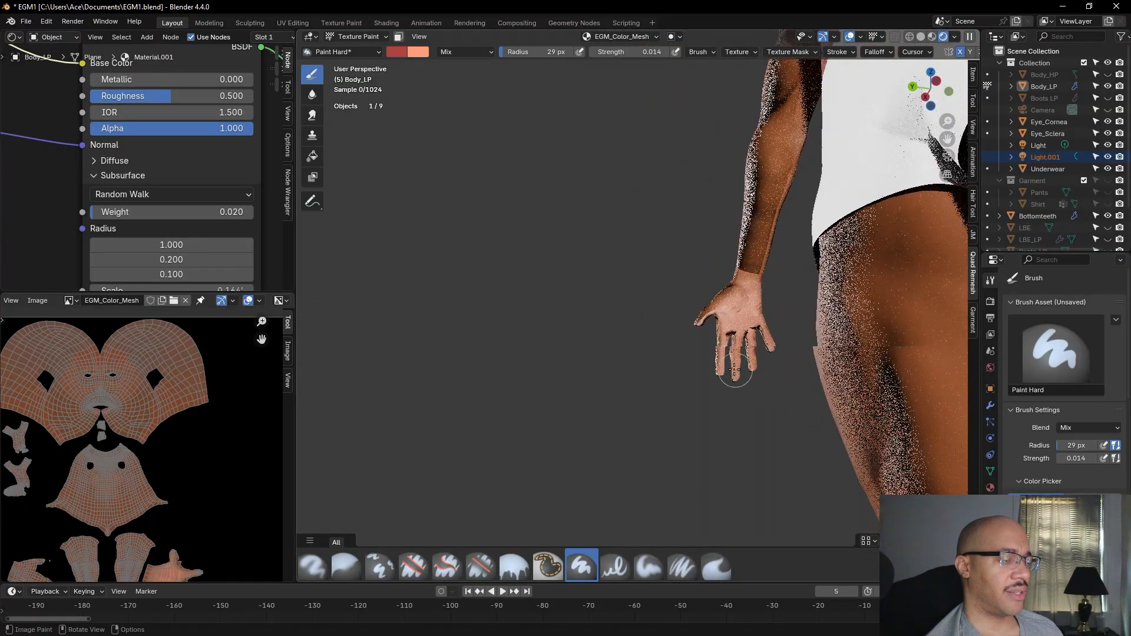
pyautogui.moveTo(783, 343); pyautogui.dragTo(542, 336, button='middle')
pyautogui.keyDown('shift'); pyautogui.moveTo(542, 337); pyautogui.dragTo(854, 278, button='middle'); pyautogui.keyUp('shift')
pyautogui.scroll(2, 596, 295)
pyautogui.keyDown('shift'); pyautogui.moveTo(597, 294); pyautogui.dragTo(808, 376, button='middle'); pyautogui.keyUp('shift')
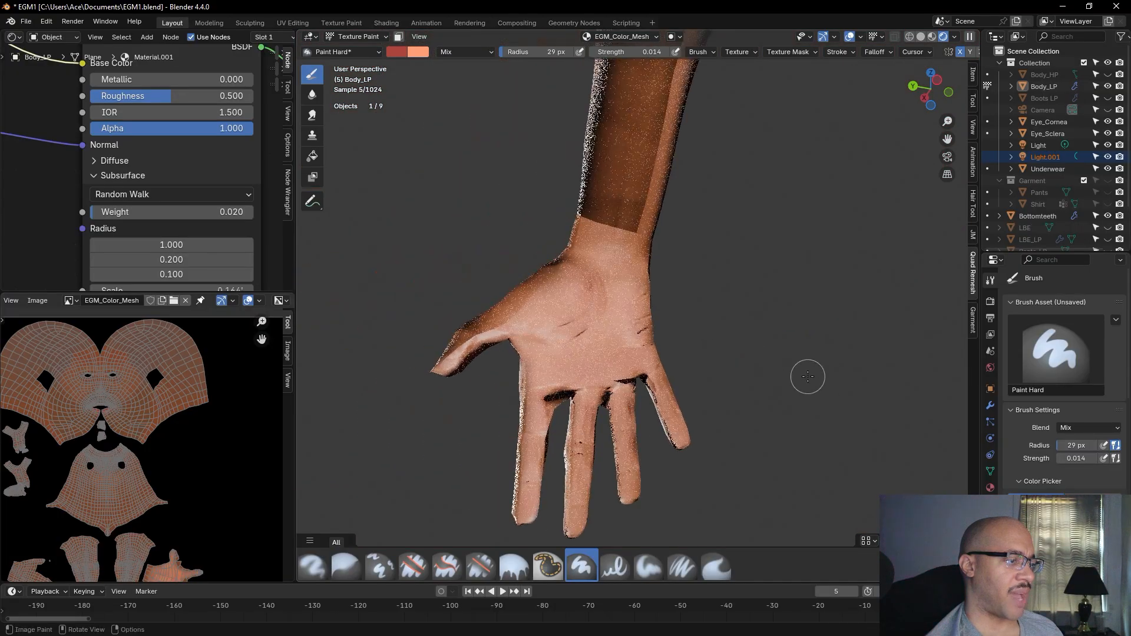
# Paint a little more faint red tint across the palm and fingers of this hand at strength 0.014
pyautogui.scroll(2, 807, 371)
pyautogui.keyDown('shift'); pyautogui.moveTo(831, 308); pyautogui.dragTo(859, 255, button='middle'); pyautogui.keyUp('shift')
pyautogui.keyDown('shift'); pyautogui.moveTo(780, 319); pyautogui.dragTo(801, 255, button='middle'); pyautogui.keyUp('shift')
pyautogui.moveTo(782, 217)
pyautogui.mouseDown(button='middle')
pyautogui.moveTo(811, 334)
pyautogui.moveTo(750, 255)
pyautogui.mouseUp(button='middle')
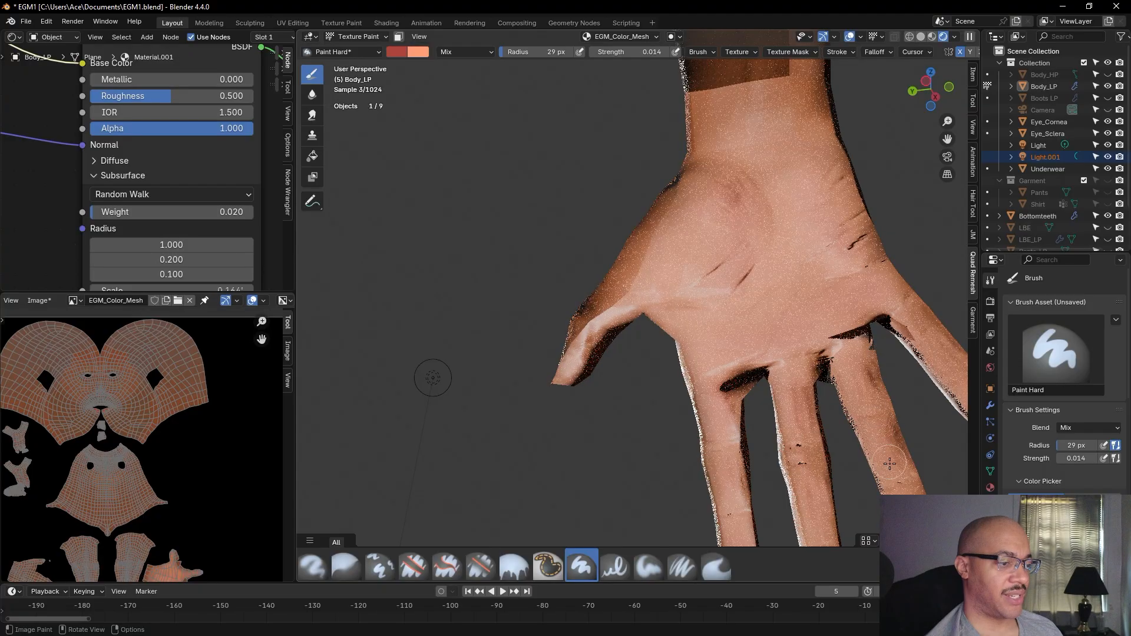
pyautogui.moveTo(889, 462); pyautogui.dragTo(825, 490)
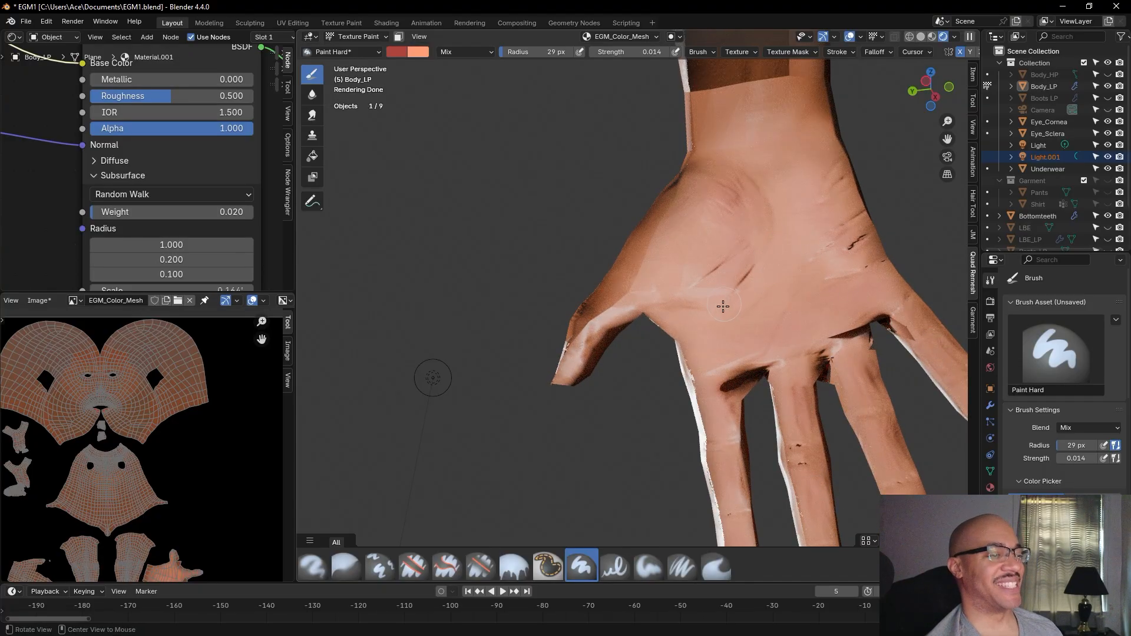
# Switch to material preview shading and inspect the soles of both feet from below, comparing them with solid shading
pyautogui.scroll(-10, 580, 463)
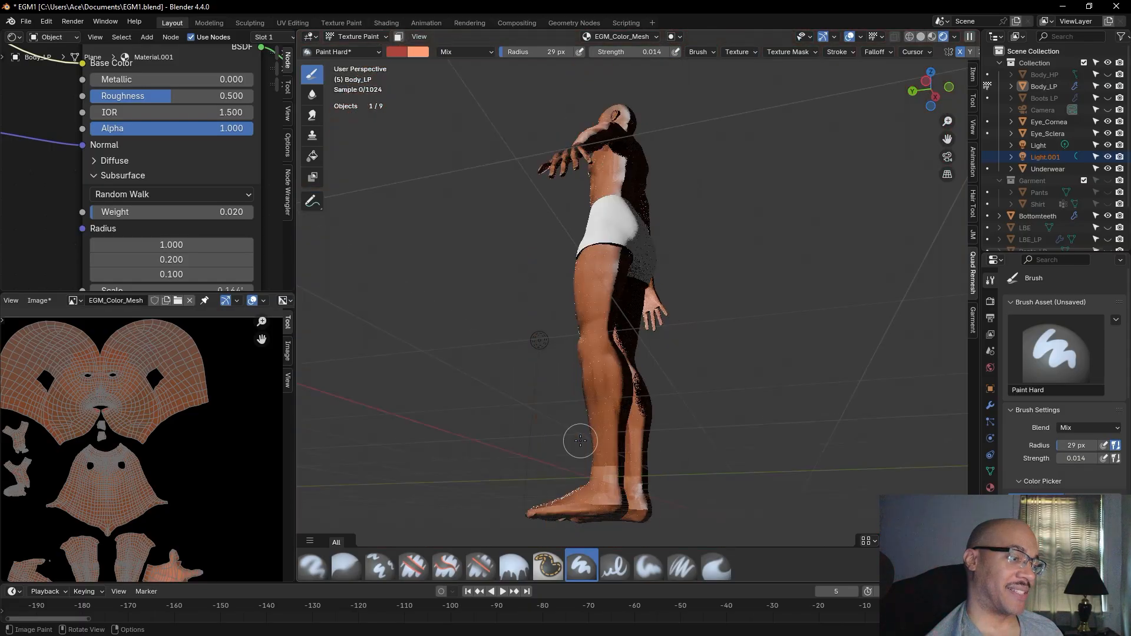
pyautogui.moveTo(615, 455)
pyautogui.mouseDown(button='middle')
pyautogui.moveTo(647, 468)
pyautogui.moveTo(728, 353)
pyautogui.mouseUp(button='middle')
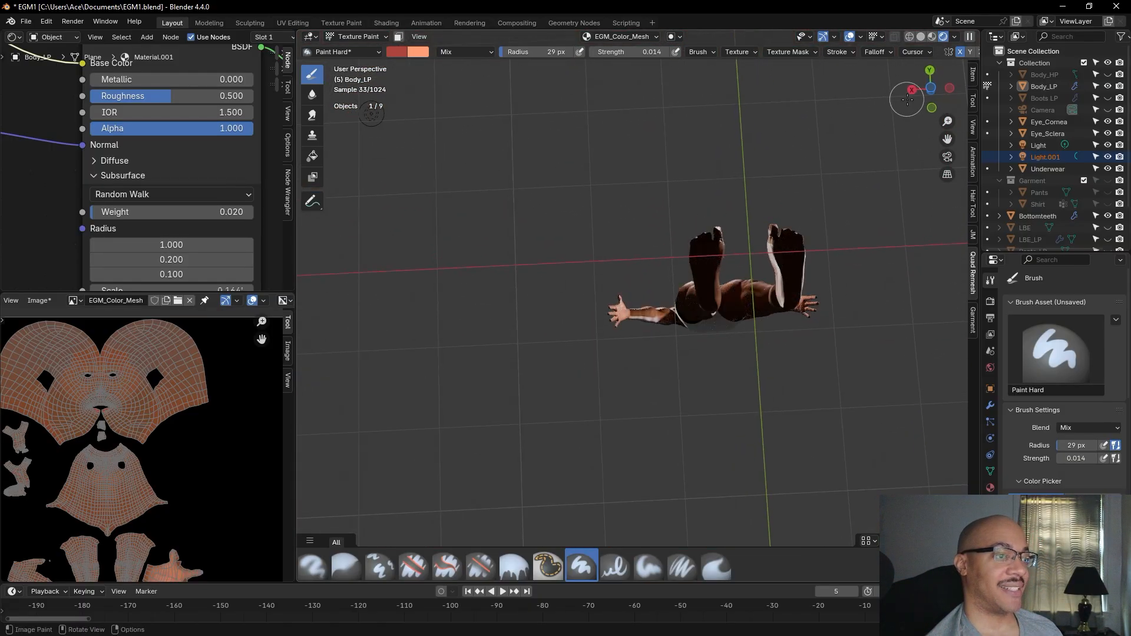
pyautogui.click(930, 38)
pyautogui.keyDown('shift'); pyautogui.moveTo(824, 236); pyautogui.dragTo(654, 330, button='middle'); pyautogui.keyUp('shift')
pyautogui.scroll(4, 651, 340)
pyautogui.moveTo(581, 379)
pyautogui.keyDown('shift'); pyautogui.mouseDown(button='middle')
pyautogui.moveTo(745, 183)
pyautogui.moveTo(706, 296)
pyautogui.moveTo(735, 236)
pyautogui.mouseUp(button='middle'); pyautogui.keyUp('shift')
pyautogui.scroll(-3, 743, 197)
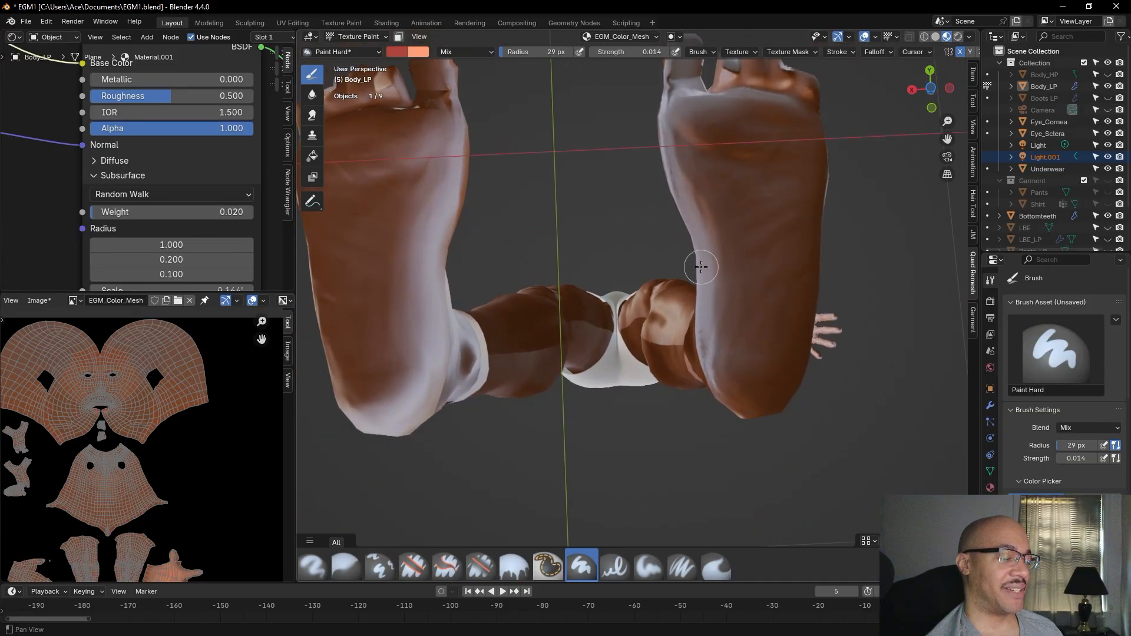
pyautogui.scroll(-3, 786, 167)
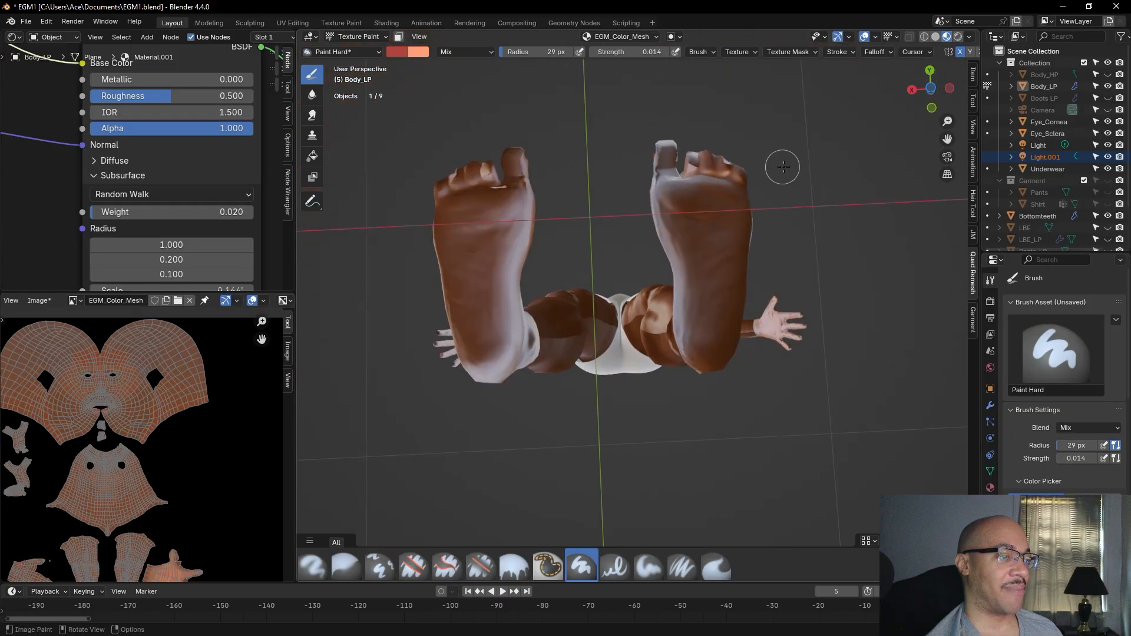
pyautogui.moveTo(803, 139)
pyautogui.mouseDown(button='middle')
pyautogui.moveTo(772, 166)
pyautogui.moveTo(834, 114)
pyautogui.mouseUp(button='middle')
pyautogui.click(936, 37)
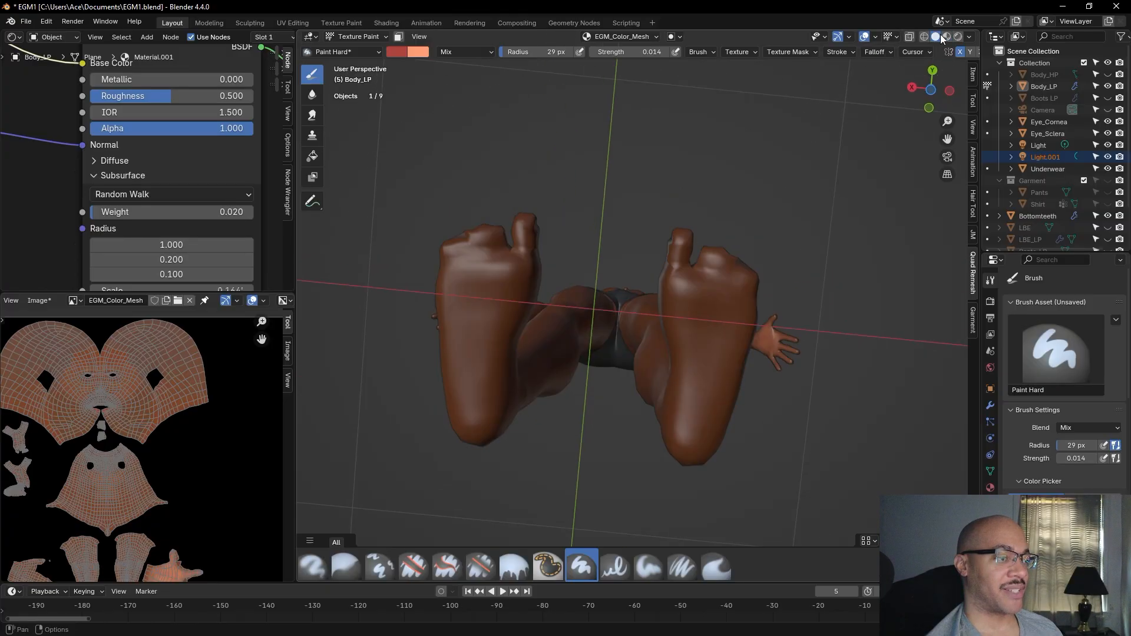
pyautogui.click(948, 37)
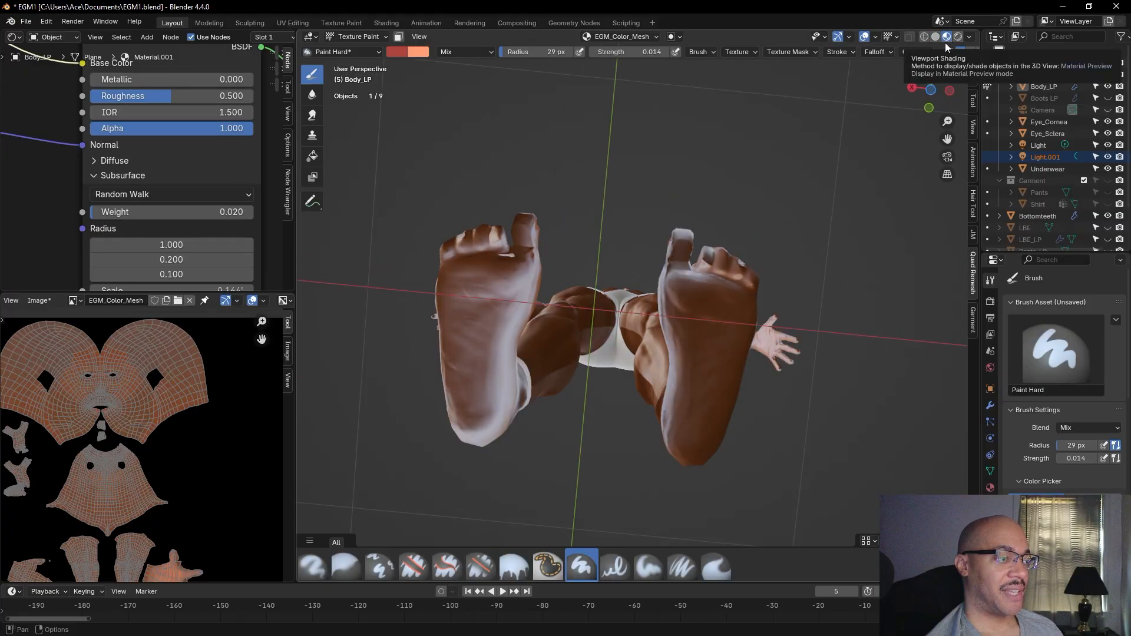
# Swap the brush colour to the light orange and paint a faint tint over the sole of one foot
pyautogui.moveTo(848, 222)
pyautogui.keyDown('shift'); pyautogui.mouseDown(button='middle')
pyautogui.moveTo(944, 213)
pyautogui.moveTo(829, 222)
pyautogui.moveTo(817, 205)
pyautogui.moveTo(797, 224)
pyautogui.moveTo(803, 232)
pyautogui.mouseUp(button='middle'); pyautogui.keyUp('shift')
pyautogui.scroll(2, 784, 216)
pyautogui.scroll(-1, 784, 215)
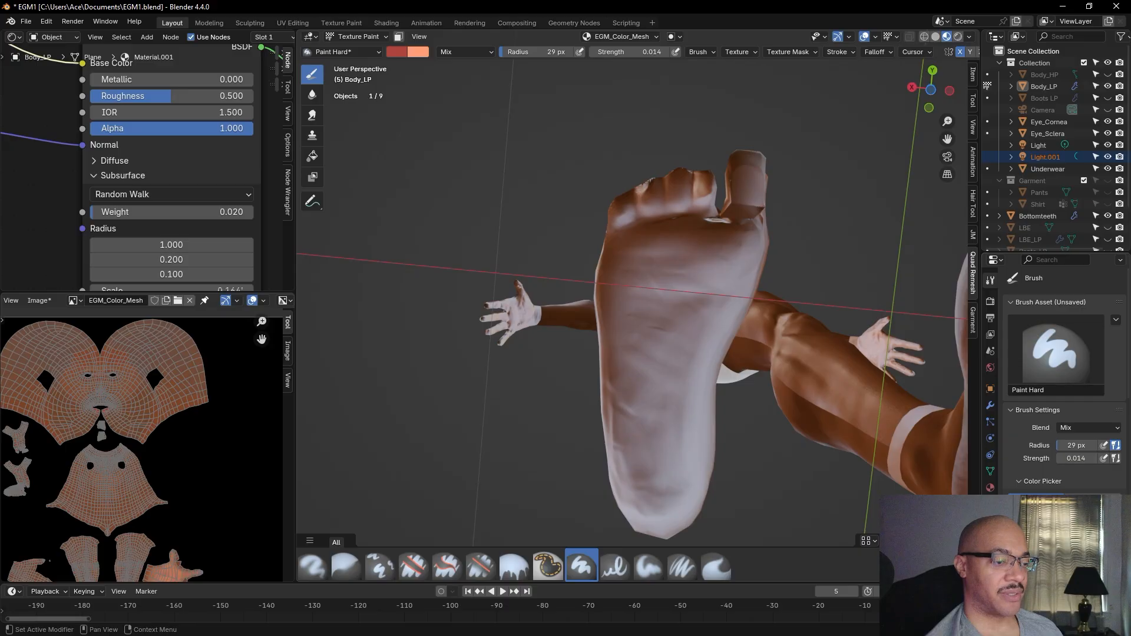
pyautogui.press('x')
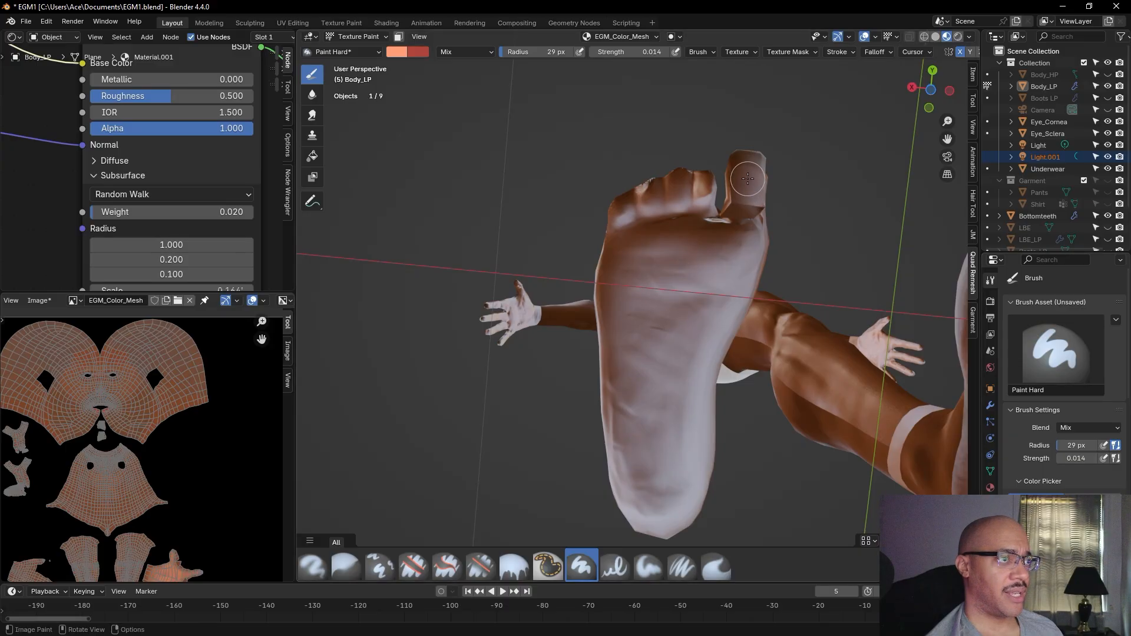
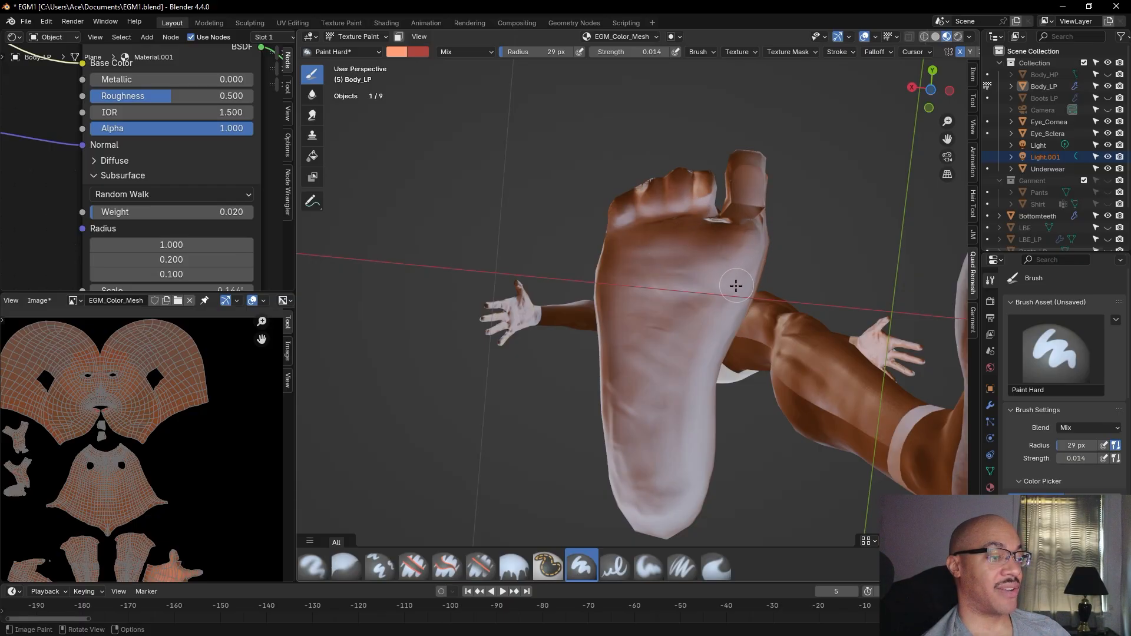
# Paint the light orange tint over the toe pads, the ball of the foot and down the sole to the heel
pyautogui.moveTo(824, 204)
pyautogui.mouseDown(button='middle')
pyautogui.moveTo(822, 183)
pyautogui.moveTo(815, 204)
pyautogui.mouseUp(button='middle')
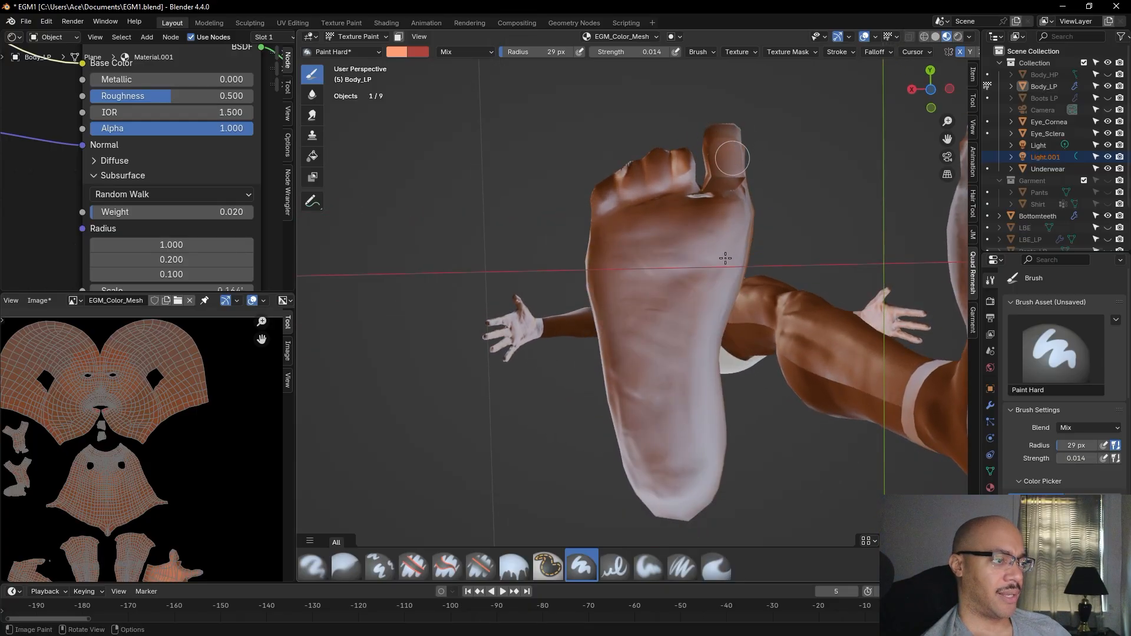
pyautogui.scroll(-5, 698, 300)
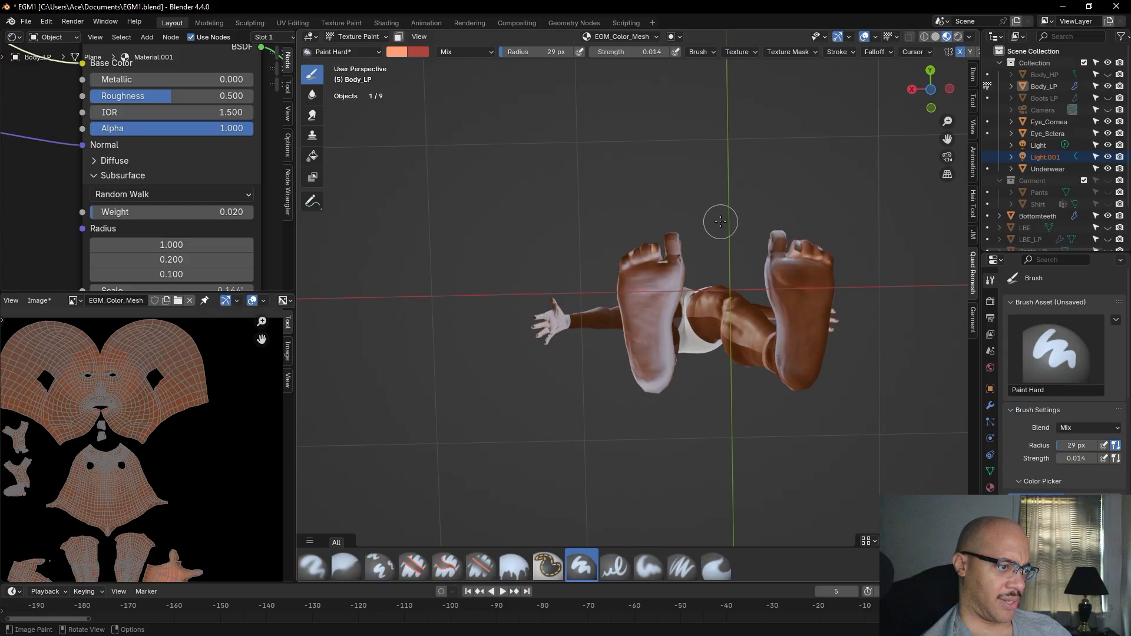
pyautogui.scroll(4, 718, 265)
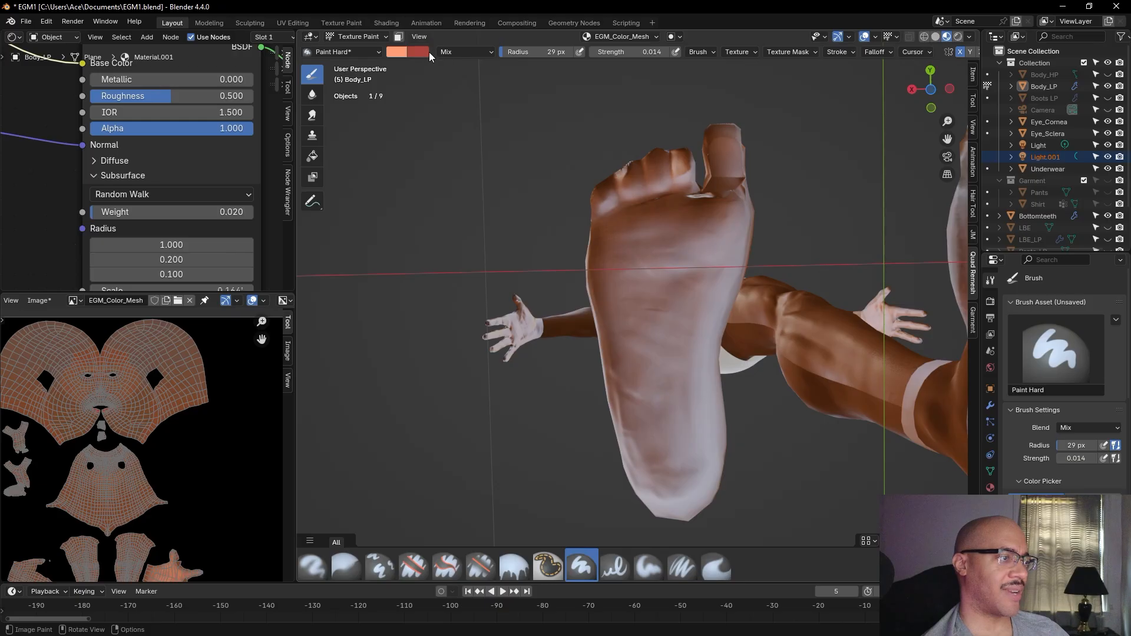
pyautogui.moveTo(723, 138)
pyautogui.mouseDown()
pyautogui.moveTo(732, 144)
pyautogui.moveTo(722, 144)
pyautogui.moveTo(721, 193)
pyautogui.moveTo(659, 177)
pyautogui.moveTo(681, 170)
pyautogui.moveTo(636, 176)
pyautogui.moveTo(606, 201)
pyautogui.mouseUp()
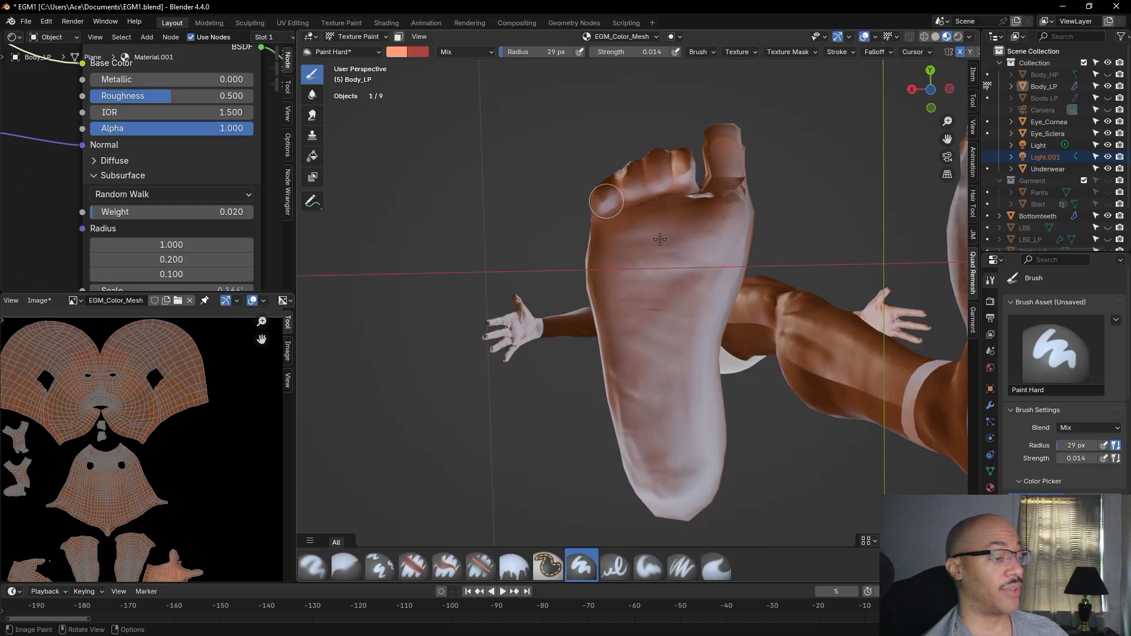
pyautogui.moveTo(626, 255)
pyautogui.mouseDown()
pyautogui.moveTo(616, 245)
pyautogui.moveTo(642, 232)
pyautogui.moveTo(660, 253)
pyautogui.moveTo(701, 249)
pyautogui.moveTo(726, 221)
pyautogui.moveTo(666, 259)
pyautogui.moveTo(665, 244)
pyautogui.moveTo(662, 259)
pyautogui.moveTo(619, 269)
pyautogui.moveTo(615, 243)
pyautogui.moveTo(651, 289)
pyautogui.mouseUp()
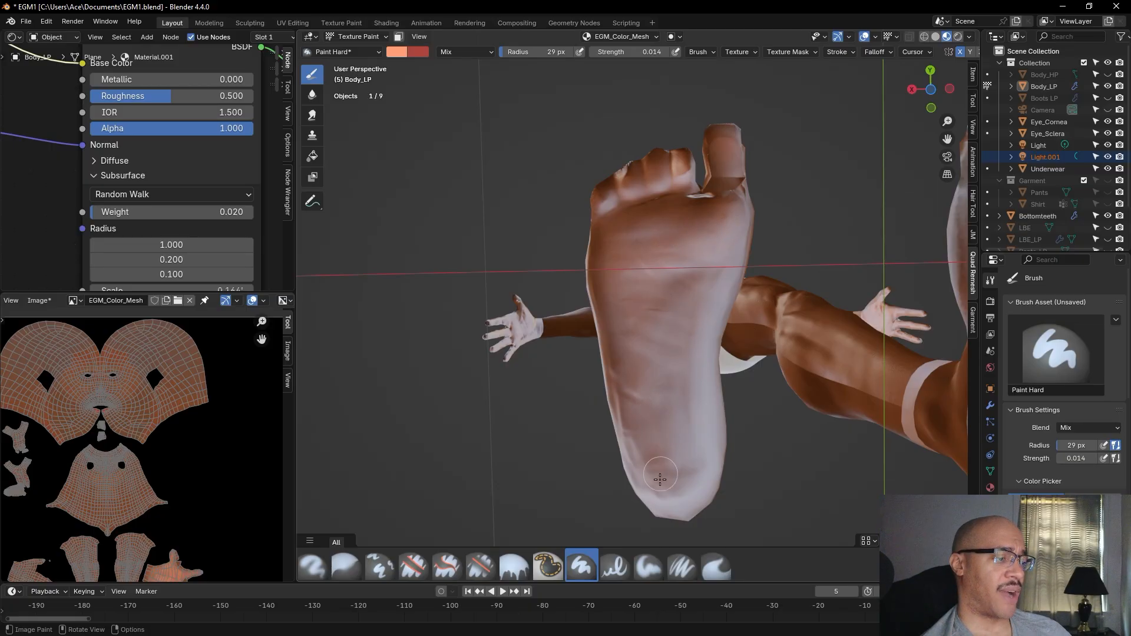
# Activate the Blur brush with strength 1.000 and soften the colour edge between sole and upper foot along the foot's outer side
pyautogui.moveTo(710, 401)
pyautogui.mouseDown(button='middle')
pyautogui.moveTo(721, 342)
pyautogui.moveTo(719, 388)
pyautogui.moveTo(727, 375)
pyautogui.moveTo(743, 208)
pyautogui.moveTo(745, 412)
pyautogui.moveTo(691, 228)
pyautogui.moveTo(758, 195)
pyautogui.mouseUp(button='middle')
pyautogui.scroll(3, 758, 194)
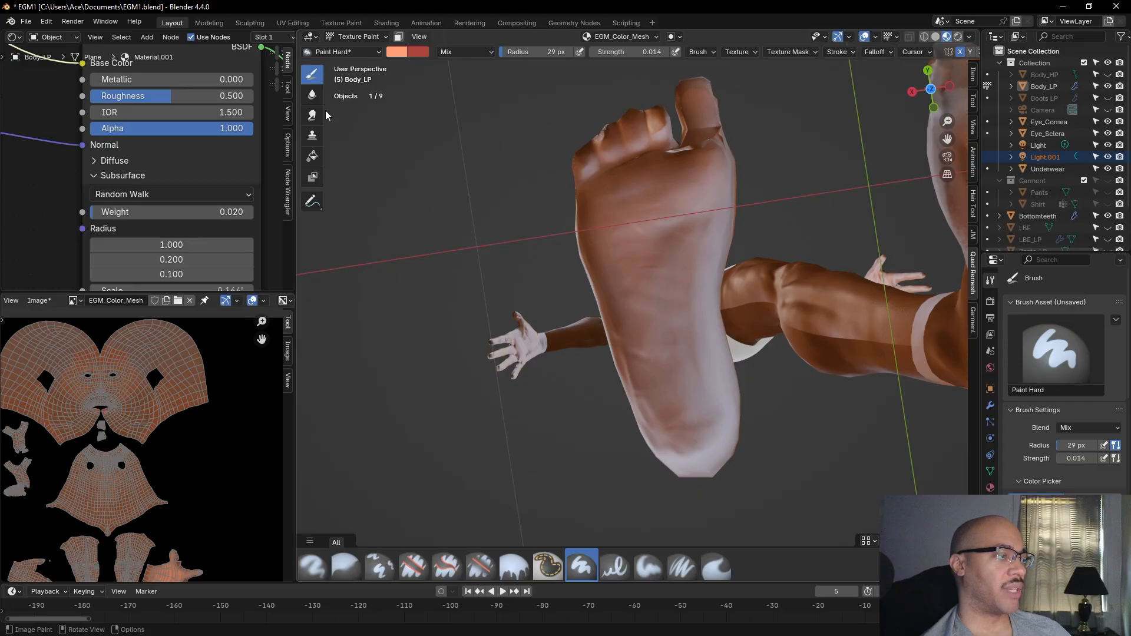
pyautogui.click(313, 94)
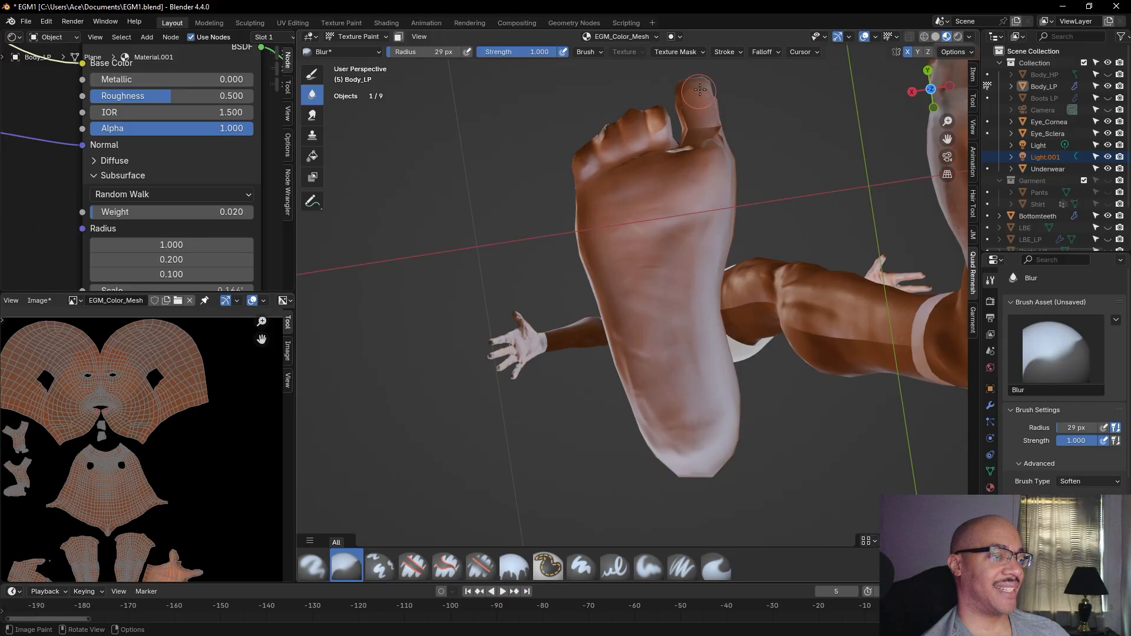
pyautogui.moveTo(758, 96); pyautogui.dragTo(732, 336, button='middle')
pyautogui.scroll(-4, 732, 337)
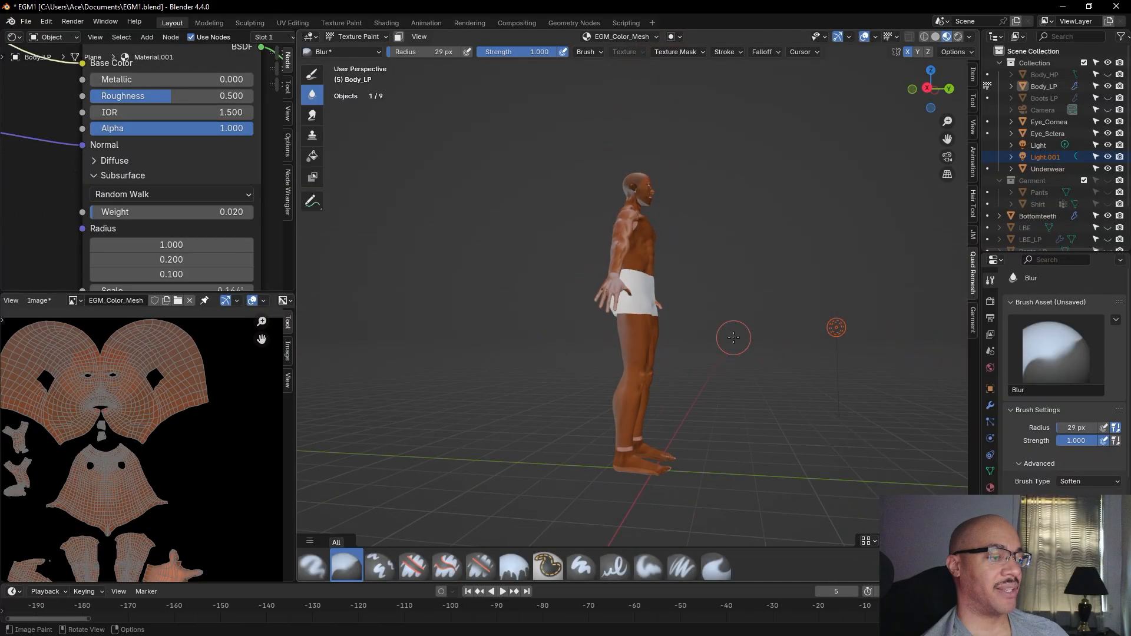
pyautogui.keyDown('alt'); pyautogui.keyDown('shift'); pyautogui.moveTo(707, 492); pyautogui.dragTo(594, 272); pyautogui.keyUp('shift'); pyautogui.keyUp('alt')
pyautogui.scroll(4, 748, 233)
pyautogui.scroll(6, 752, 359)
pyautogui.moveTo(687, 203); pyautogui.dragTo(688, 286, button='middle')
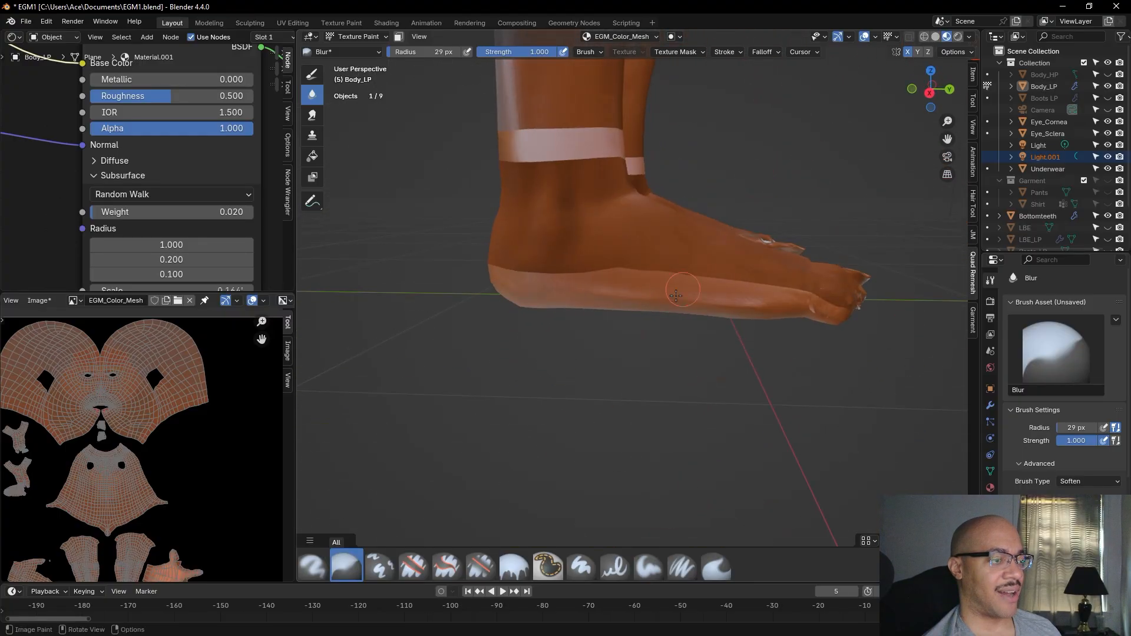
pyautogui.moveTo(778, 136)
pyautogui.mouseDown(button='middle')
pyautogui.moveTo(782, 170)
pyautogui.moveTo(953, 110)
pyautogui.moveTo(787, 138)
pyautogui.mouseUp(button='middle')
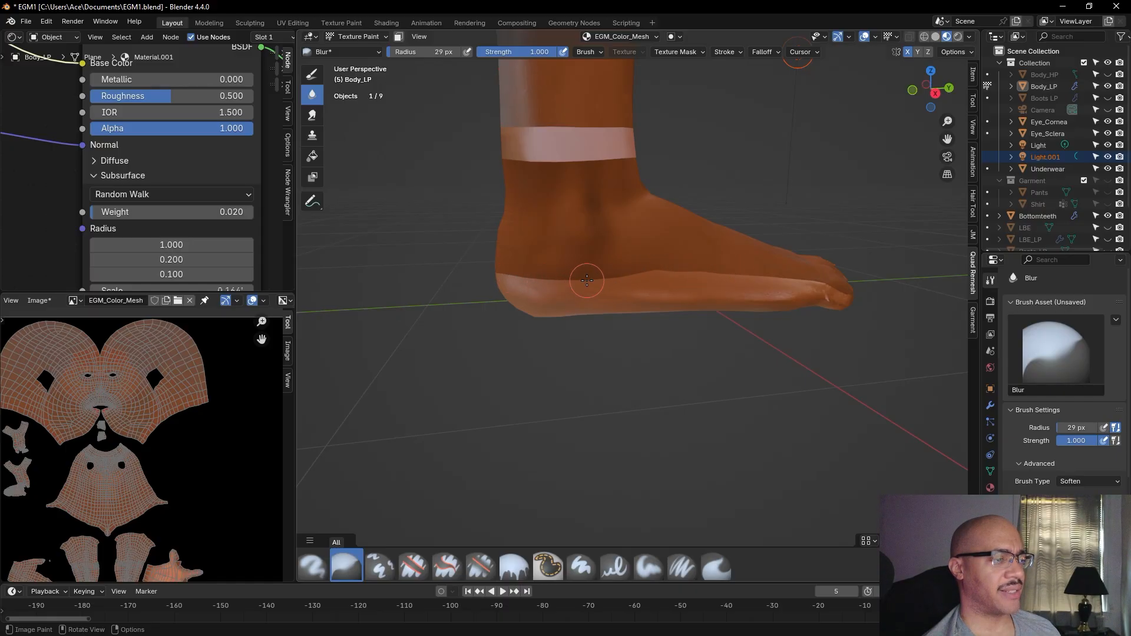
# Blur the sole's colour edge along the outer side of the other foot
pyautogui.moveTo(654, 268)
pyautogui.mouseDown(button='middle')
pyautogui.moveTo(732, 228)
pyautogui.moveTo(614, 196)
pyautogui.moveTo(715, 265)
pyautogui.moveTo(724, 244)
pyautogui.moveTo(772, 234)
pyautogui.moveTo(871, 361)
pyautogui.moveTo(608, 325)
pyautogui.mouseUp(button='middle')
pyautogui.scroll(5, 709, 248)
pyautogui.moveTo(695, 228); pyautogui.dragTo(682, 446, button='middle')
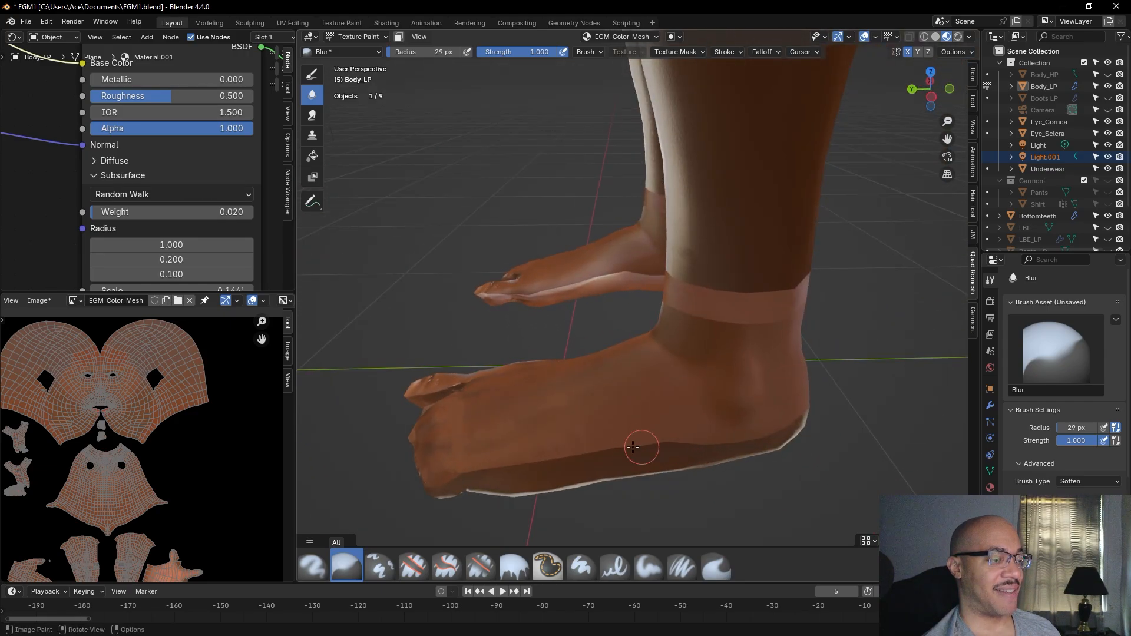
# Check the painted feet from the front and save the EGM_Color_Mesh image
pyautogui.moveTo(690, 522); pyautogui.dragTo(701, 266, button='middle')
pyautogui.moveTo(694, 326); pyautogui.dragTo(659, 396, button='middle')
pyautogui.click(40, 302)
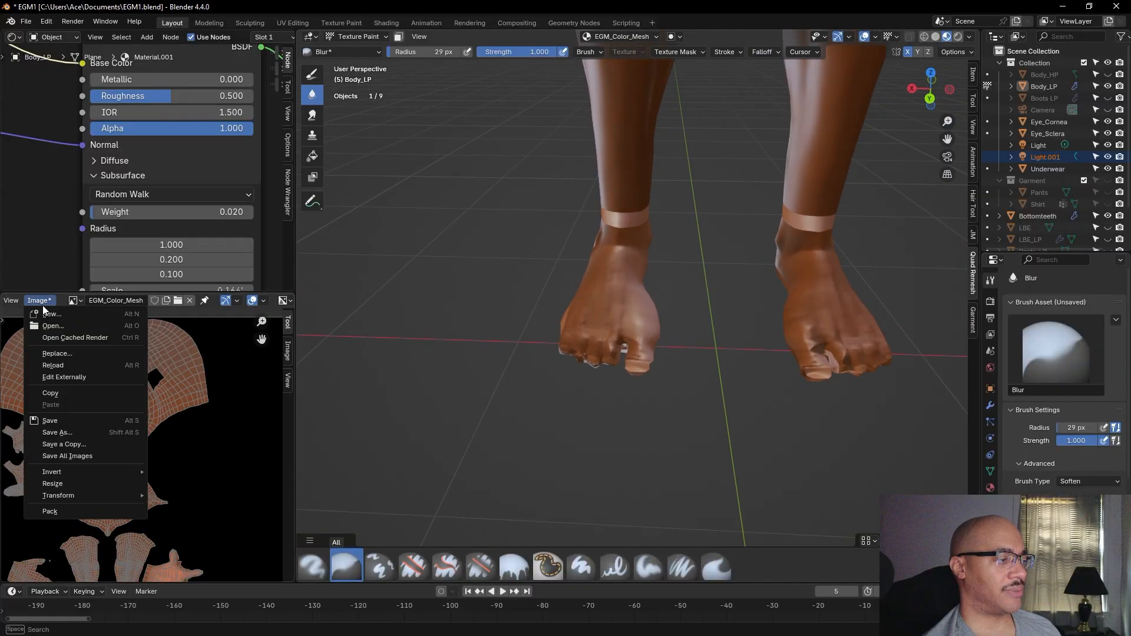
pyautogui.click(57, 421)
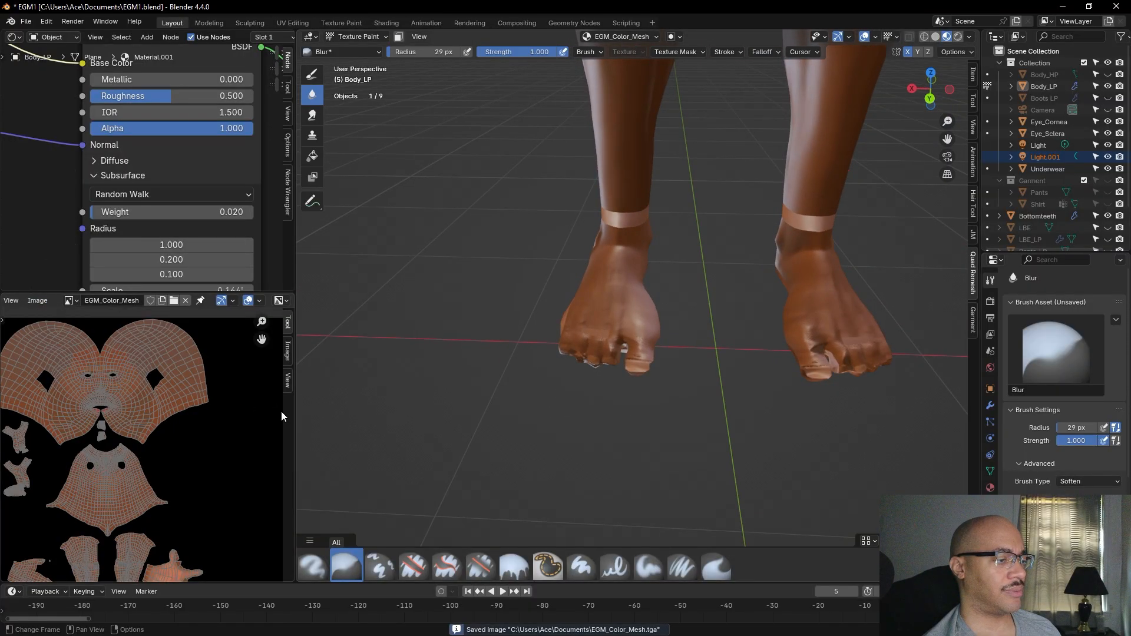
# Switch the viewport to Rendered shading and examine the skin tones across the whole body from the front
pyautogui.click(959, 37)
pyautogui.moveTo(712, 470); pyautogui.dragTo(704, 349, button='middle')
pyautogui.scroll(-9, 677, 378)
pyautogui.scroll(5, 703, 348)
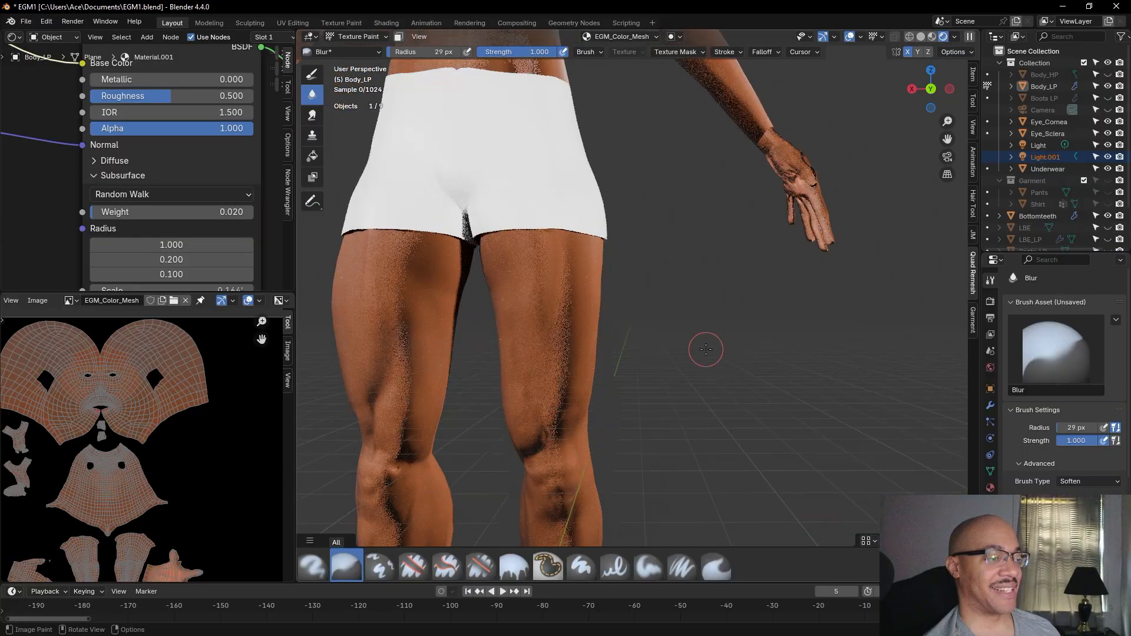
pyautogui.scroll(-4, 704, 349)
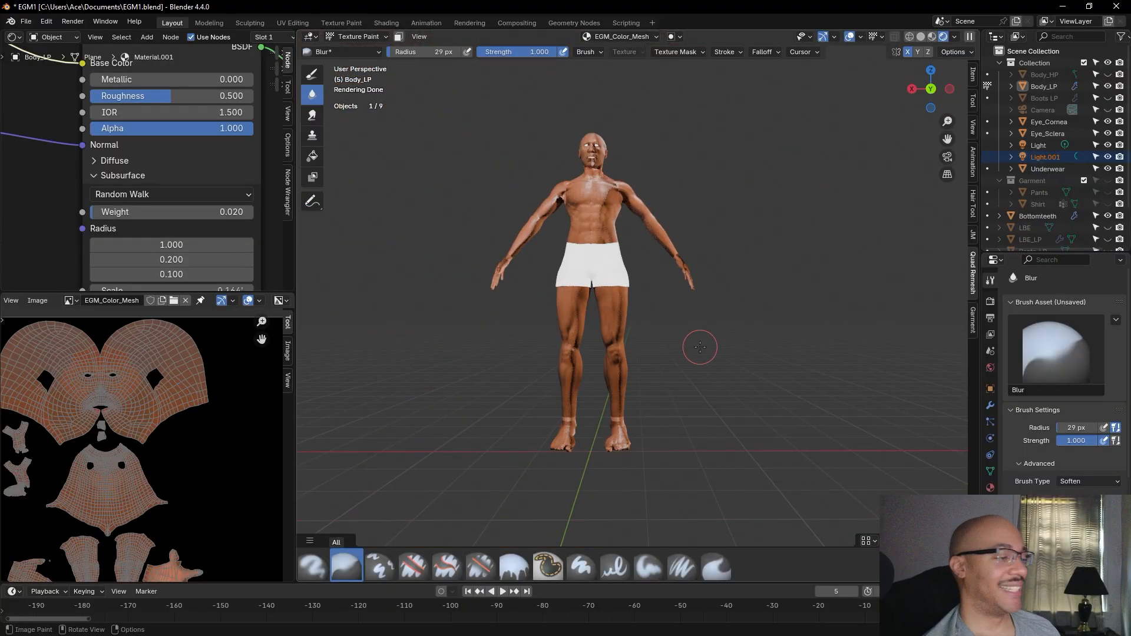
pyautogui.moveTo(682, 353); pyautogui.dragTo(646, 406, button='middle')
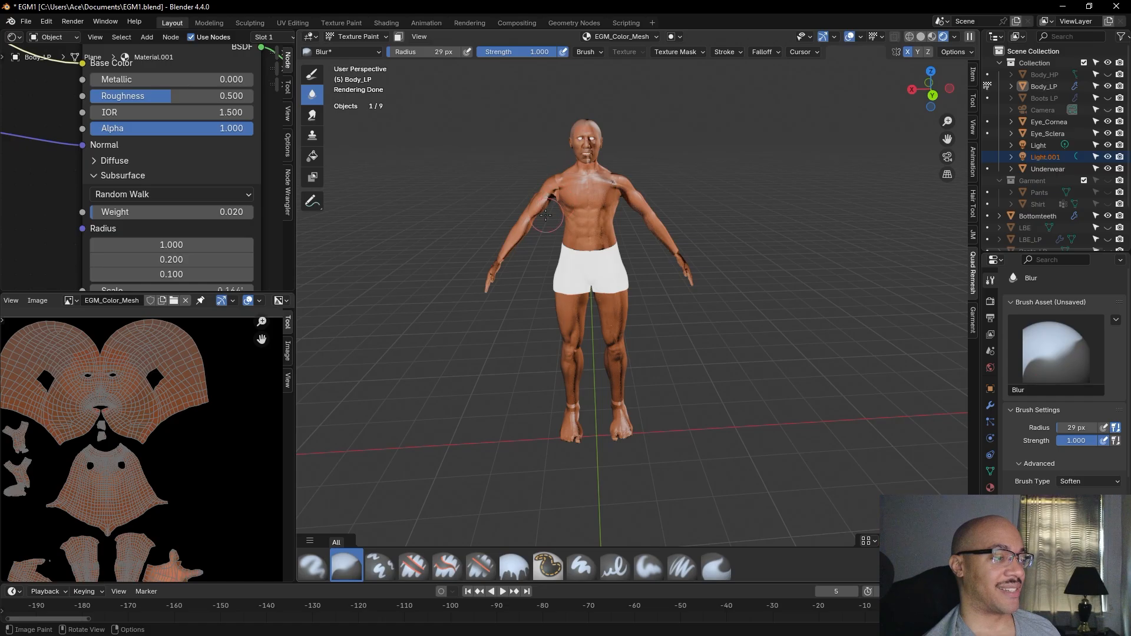
# Examine the rendered skin on the head, chest, shoulders and arms from the front and the side
pyautogui.keyDown('shift'); pyautogui.moveTo(684, 122); pyautogui.dragTo(745, 262, button='middle'); pyautogui.keyUp('shift')
pyautogui.scroll(8, 687, 235)
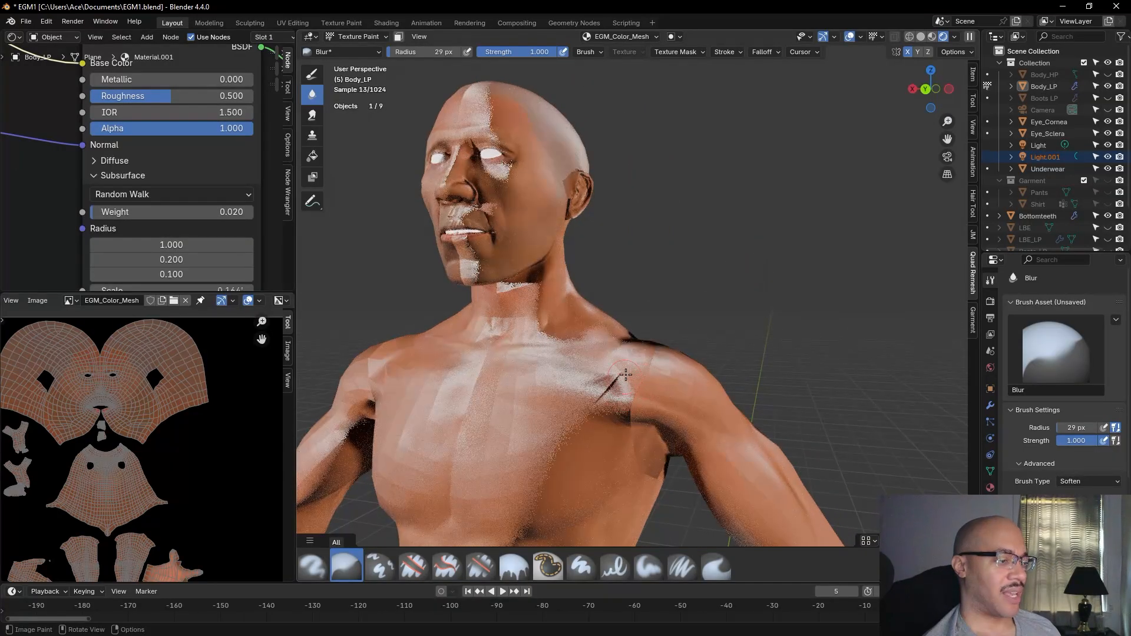
pyautogui.moveTo(723, 300); pyautogui.dragTo(693, 277, button='middle')
pyautogui.scroll(-8, 732, 270)
pyautogui.scroll(3, 733, 305)
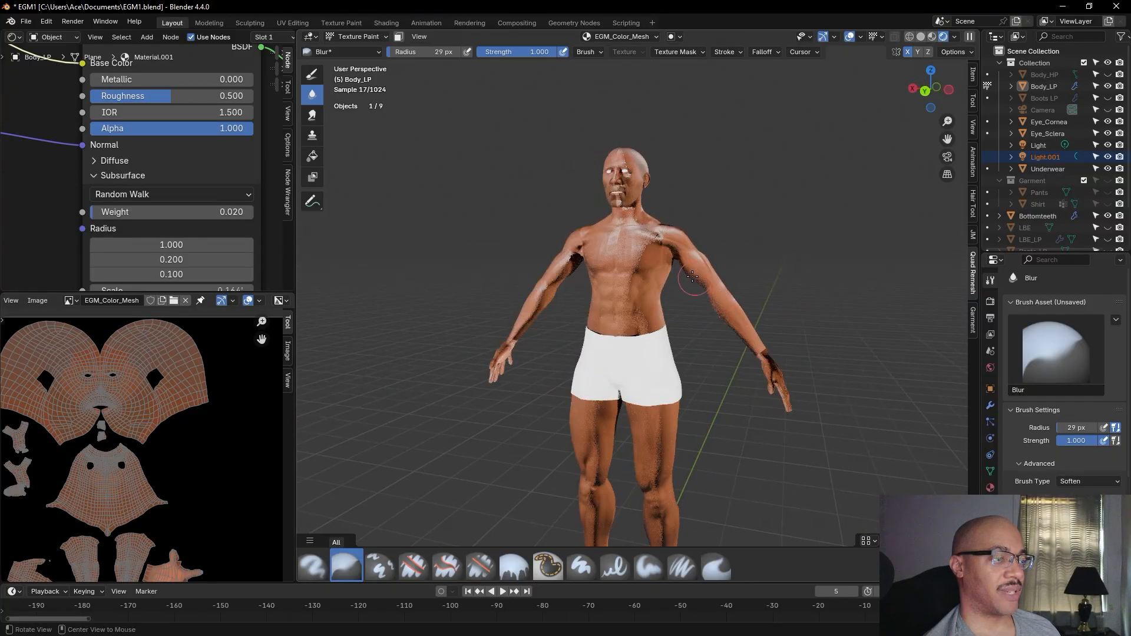
pyautogui.moveTo(751, 188); pyautogui.dragTo(832, 212, button='middle')
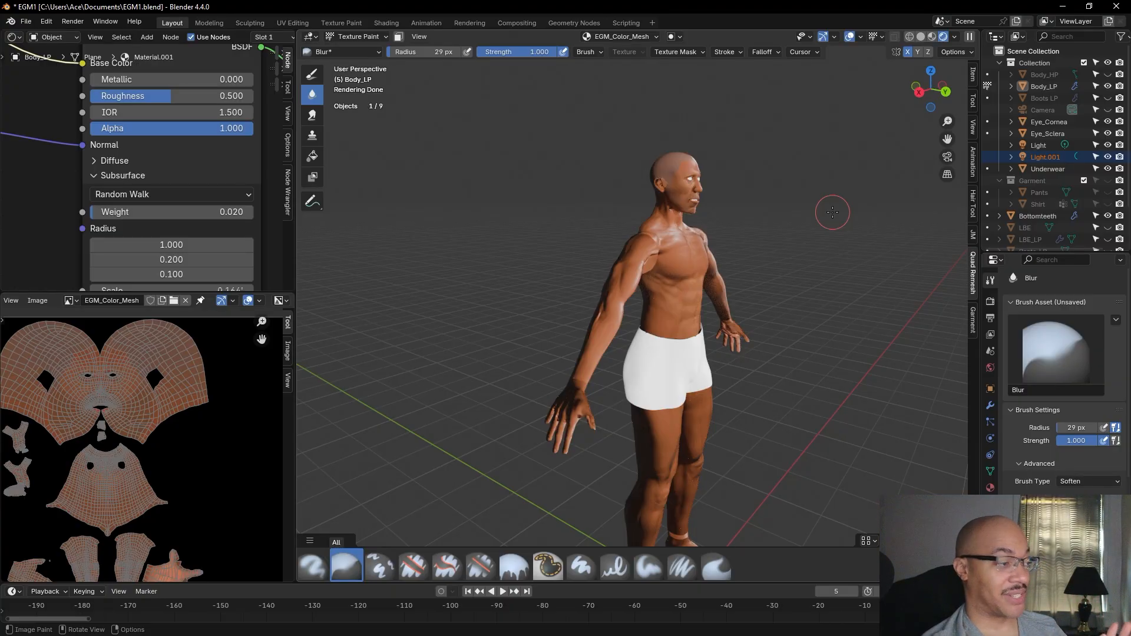
pyautogui.scroll(3, 898, 225)
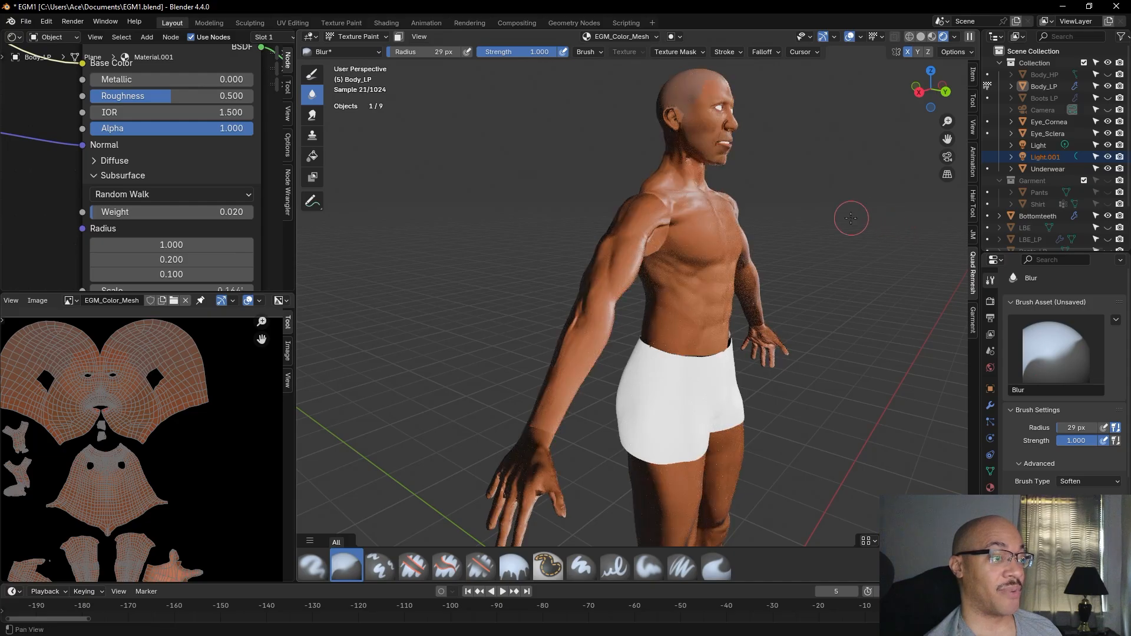
pyautogui.keyDown('shift'); pyautogui.moveTo(852, 219); pyautogui.dragTo(780, 328, button='middle'); pyautogui.keyUp('shift')
pyautogui.scroll(5, 778, 307)
pyautogui.moveTo(774, 267); pyautogui.dragTo(757, 159, button='middle')
pyautogui.scroll(-4, 752, 290)
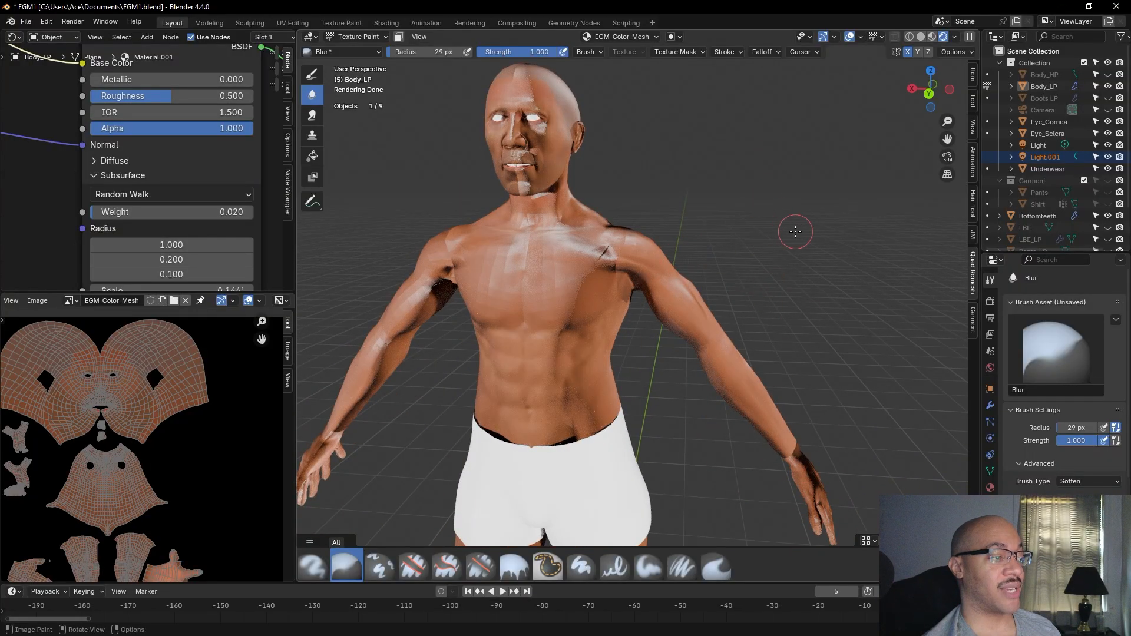
pyautogui.keyDown('shift'); pyautogui.moveTo(763, 221); pyautogui.dragTo(806, 249, button='middle'); pyautogui.keyUp('shift')
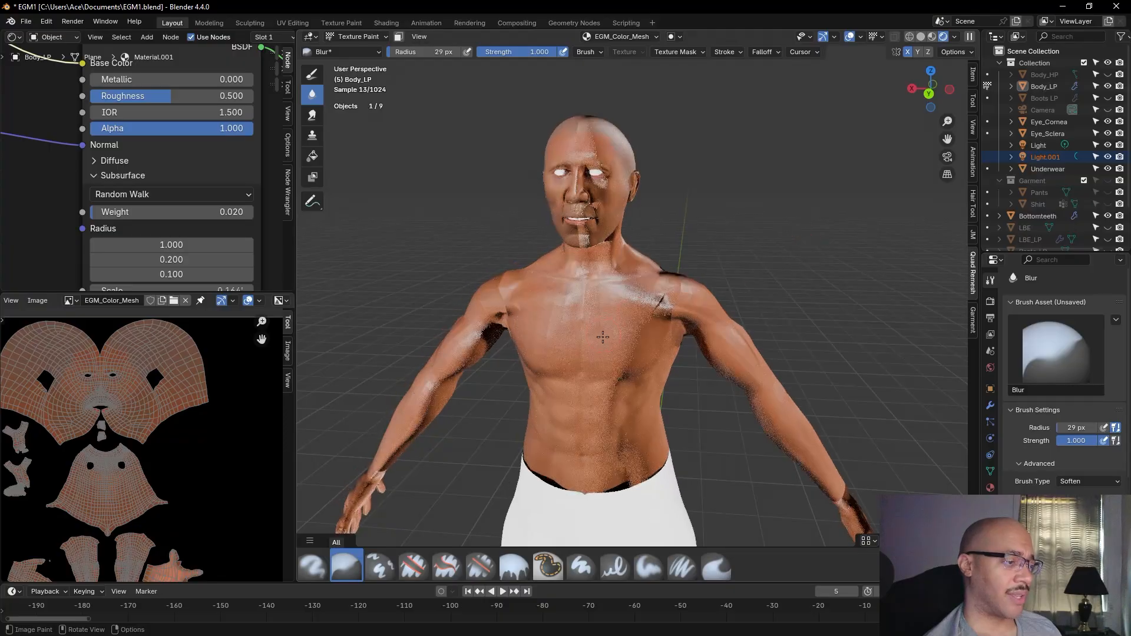
pyautogui.scroll(2, 601, 334)
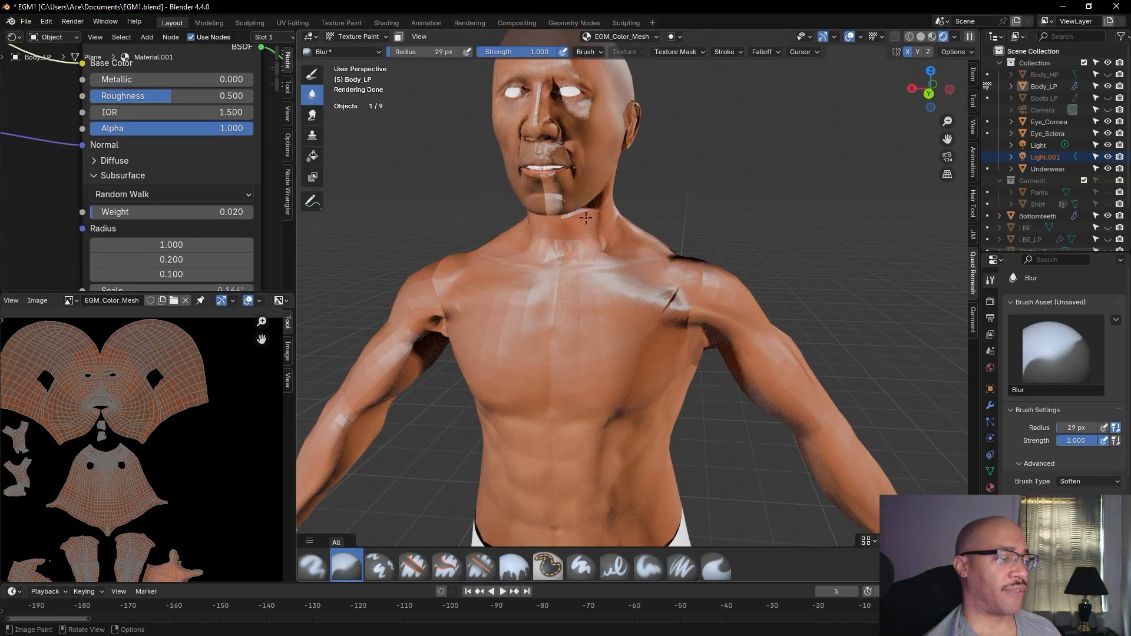
# Try the skin material's roughness at 0.218 and 0.000, and return it to 0.500
pyautogui.moveTo(176, 96); pyautogui.dragTo(140, 96)
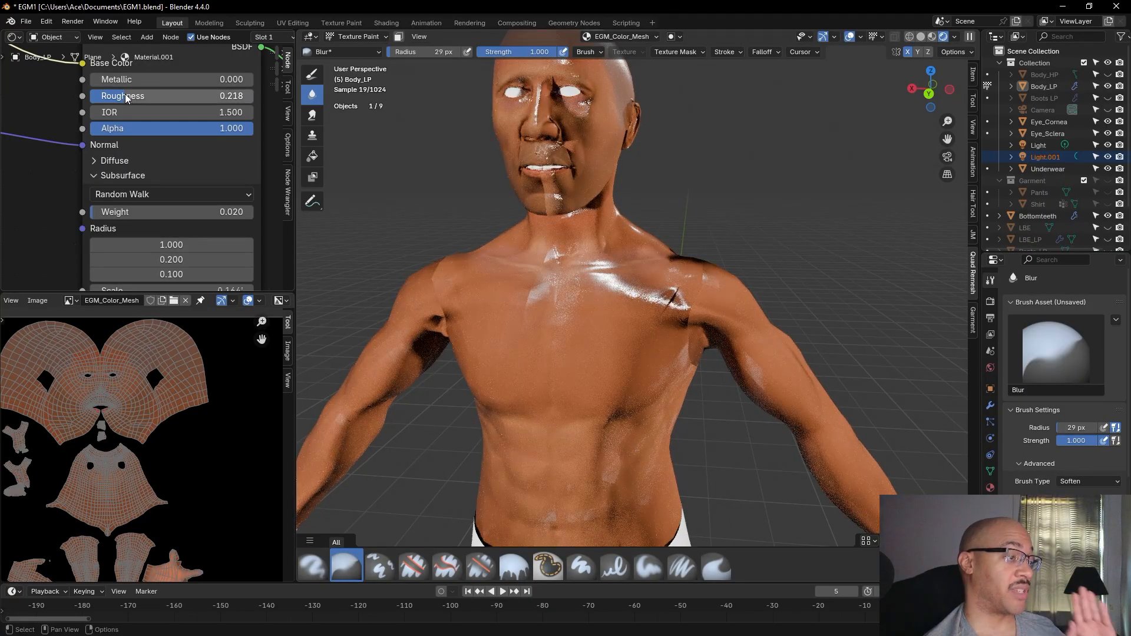
pyautogui.moveTo(132, 100); pyautogui.dragTo(118, 101)
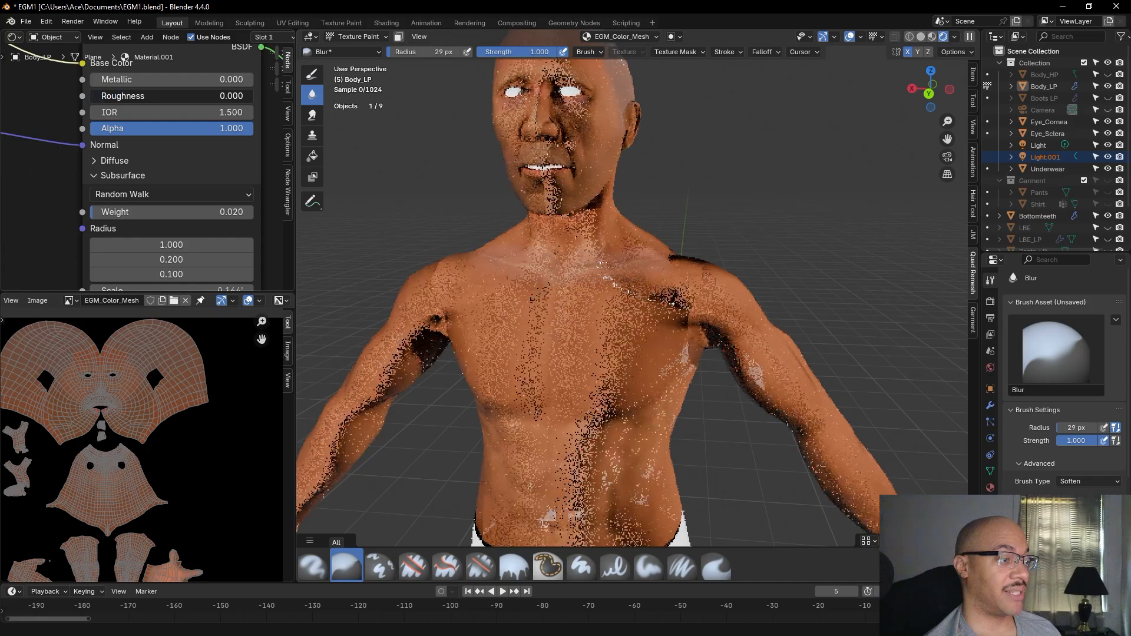
pyautogui.moveTo(377, 254); pyautogui.dragTo(755, 365, button='middle')
pyautogui.moveTo(141, 97); pyautogui.dragTo(223, 97)
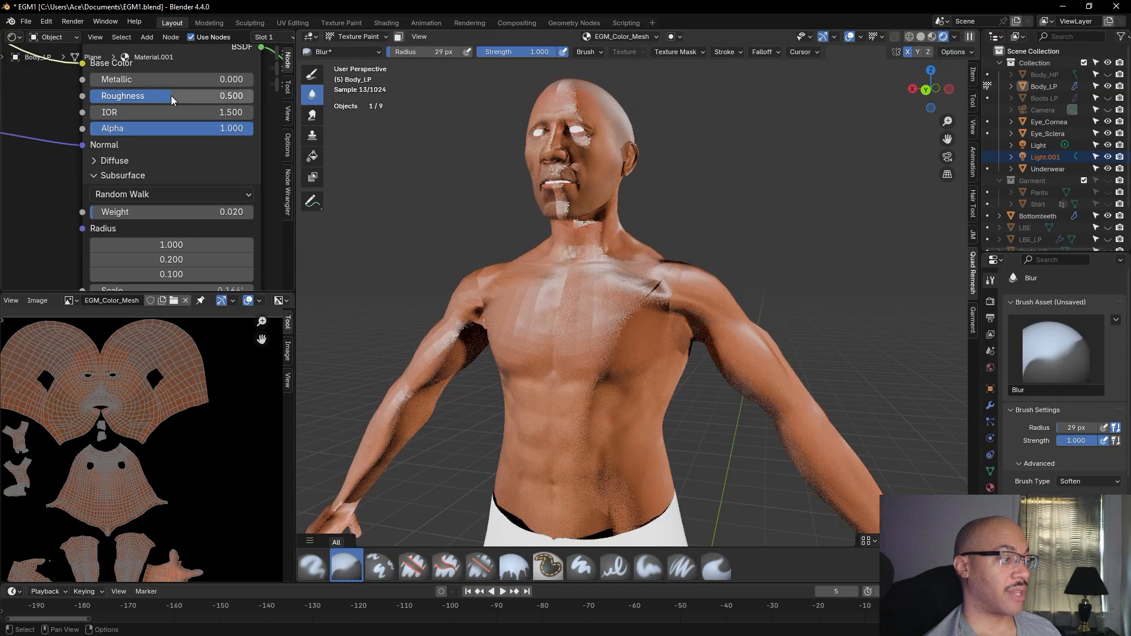
# Examine the rendered highlights and surface shading on the chest, collarbones, neck and shoulders up close
pyautogui.moveTo(738, 221); pyautogui.dragTo(603, 403, button='middle')
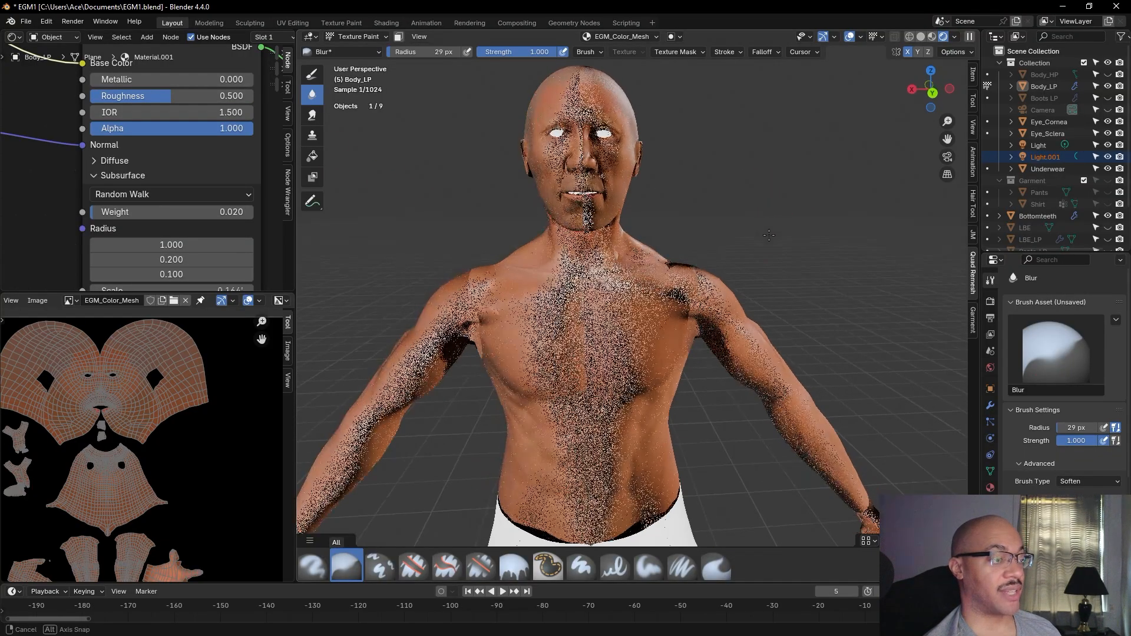
pyautogui.scroll(5, 599, 355)
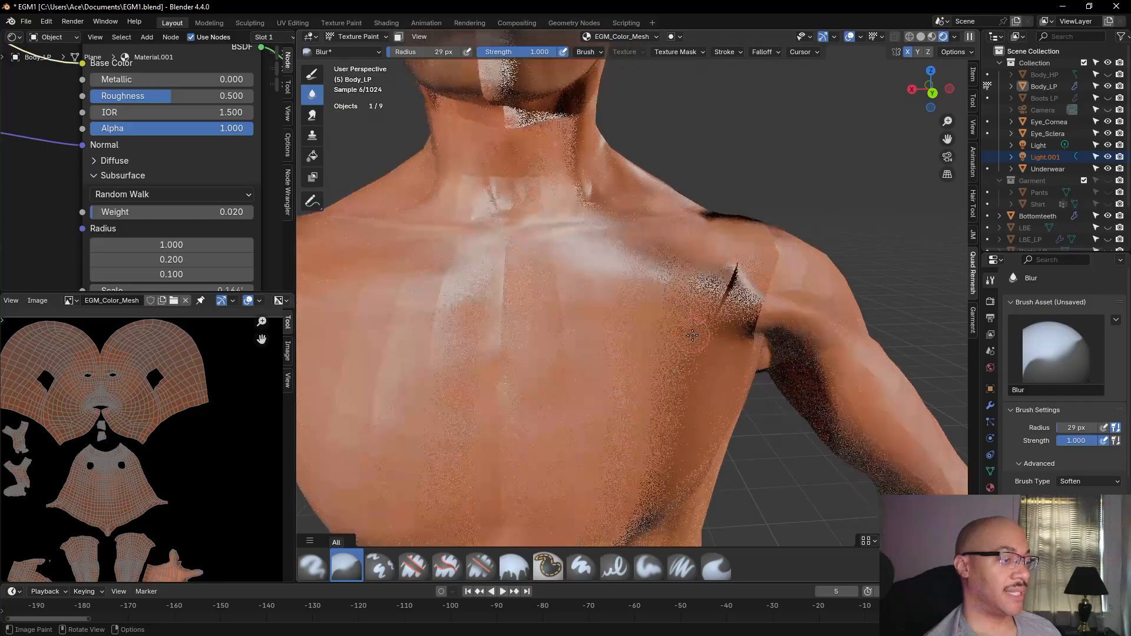
pyautogui.scroll(-3, 510, 286)
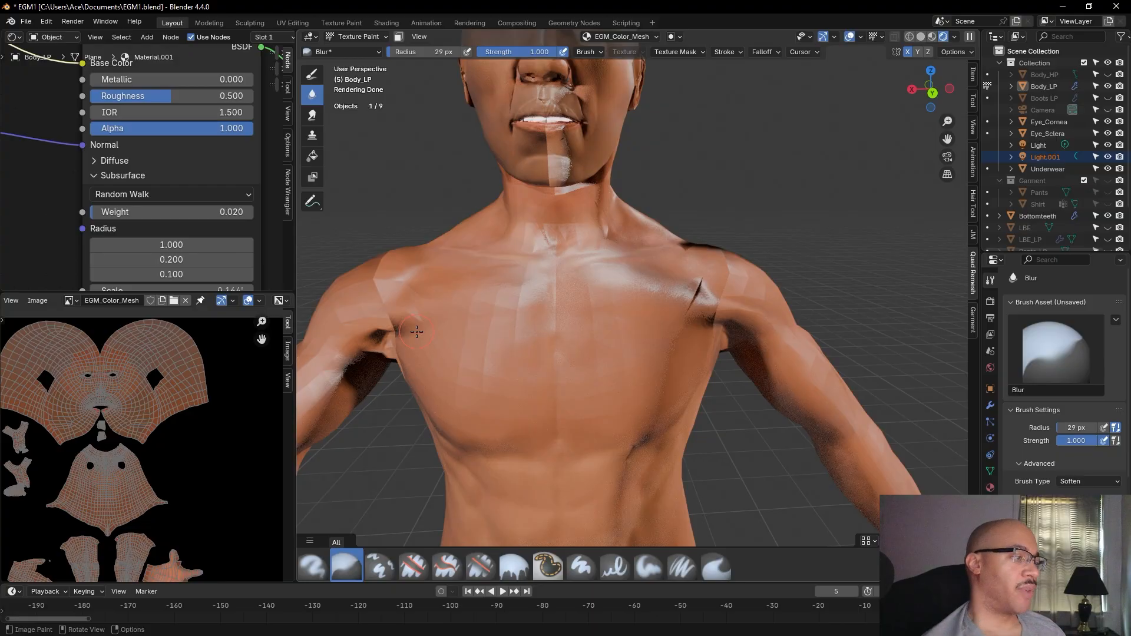
pyautogui.scroll(2, 525, 355)
pyautogui.moveTo(483, 361)
pyautogui.keyDown('shift'); pyautogui.mouseDown(button='middle')
pyautogui.moveTo(631, 373)
pyautogui.moveTo(532, 313)
pyautogui.mouseUp(button='middle'); pyautogui.keyUp('shift')
pyautogui.scroll(2, 634, 375)
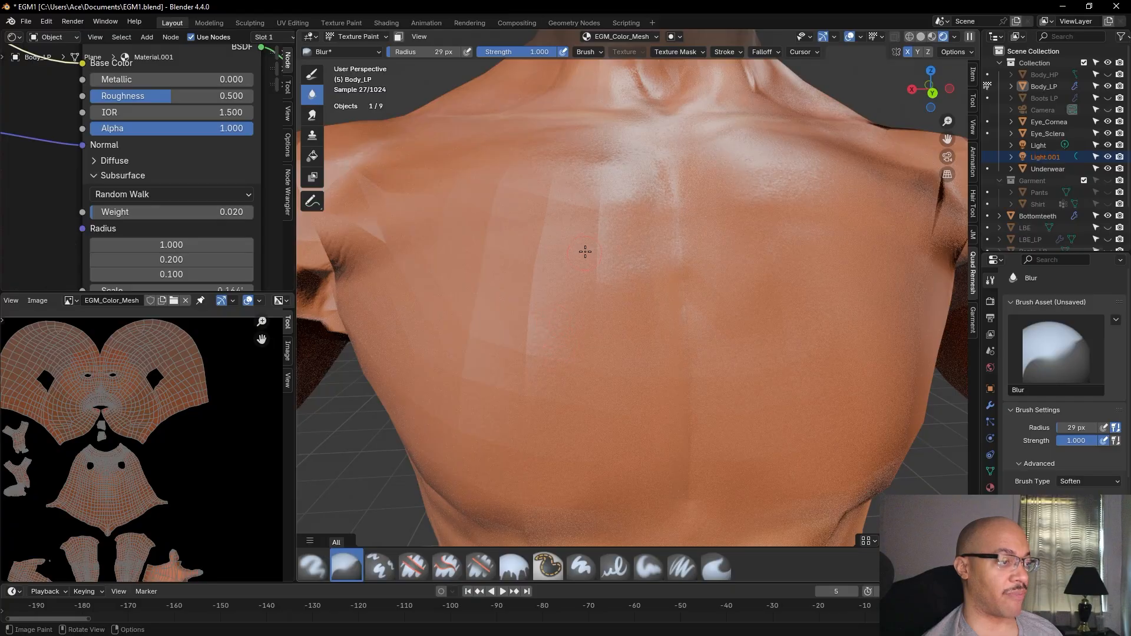
pyautogui.scroll(-5, 730, 354)
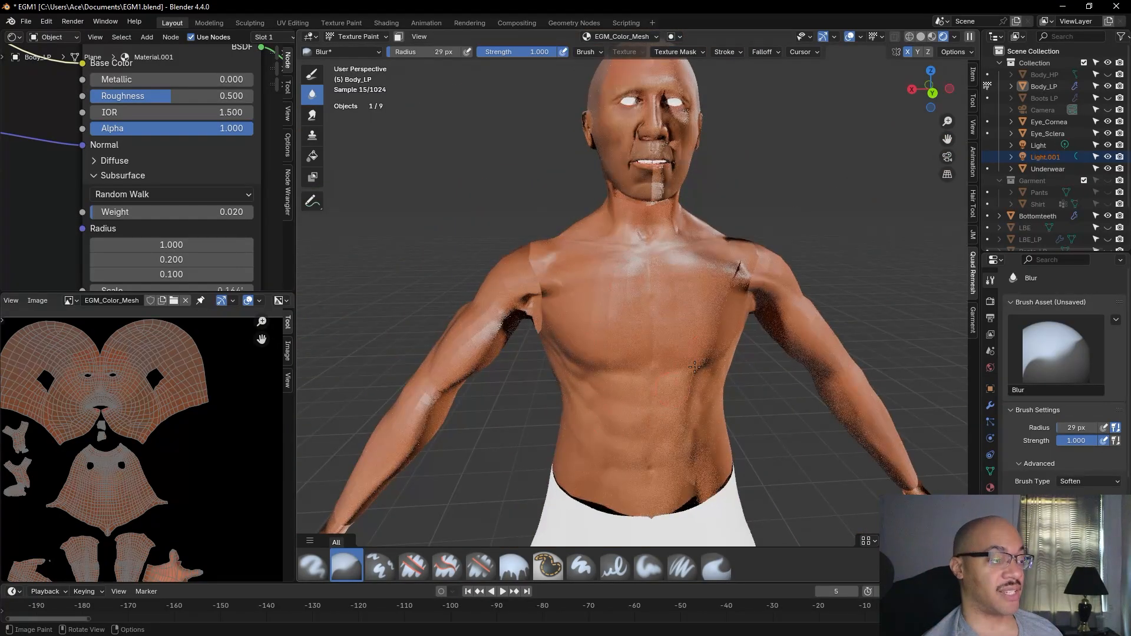
pyautogui.scroll(3, 657, 334)
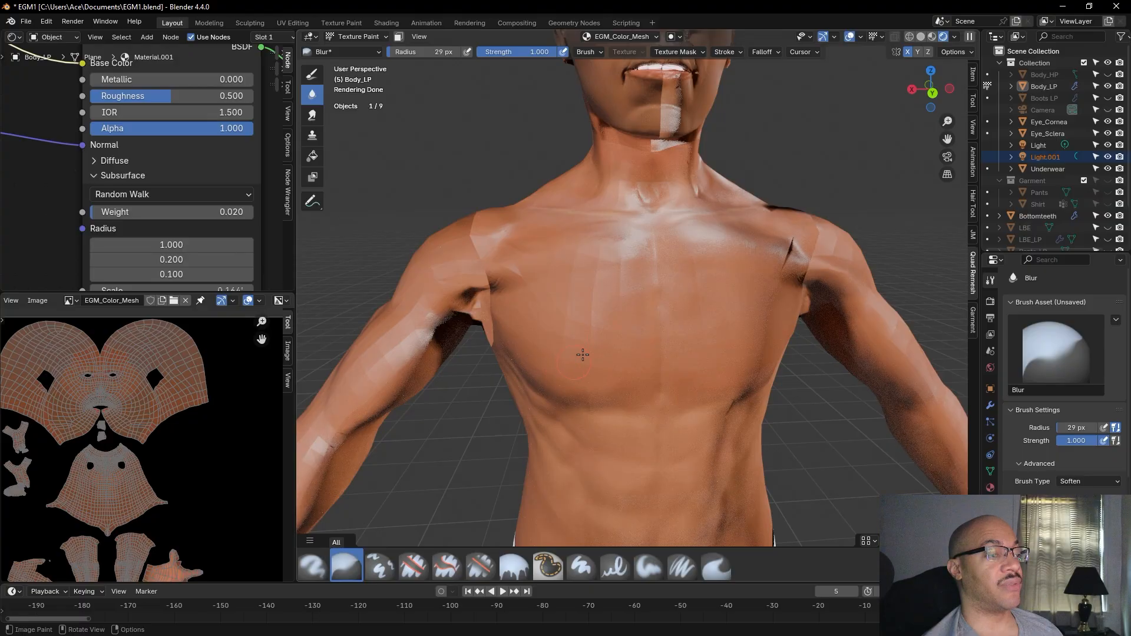
pyautogui.moveTo(663, 248); pyautogui.dragTo(536, 303, button='middle')
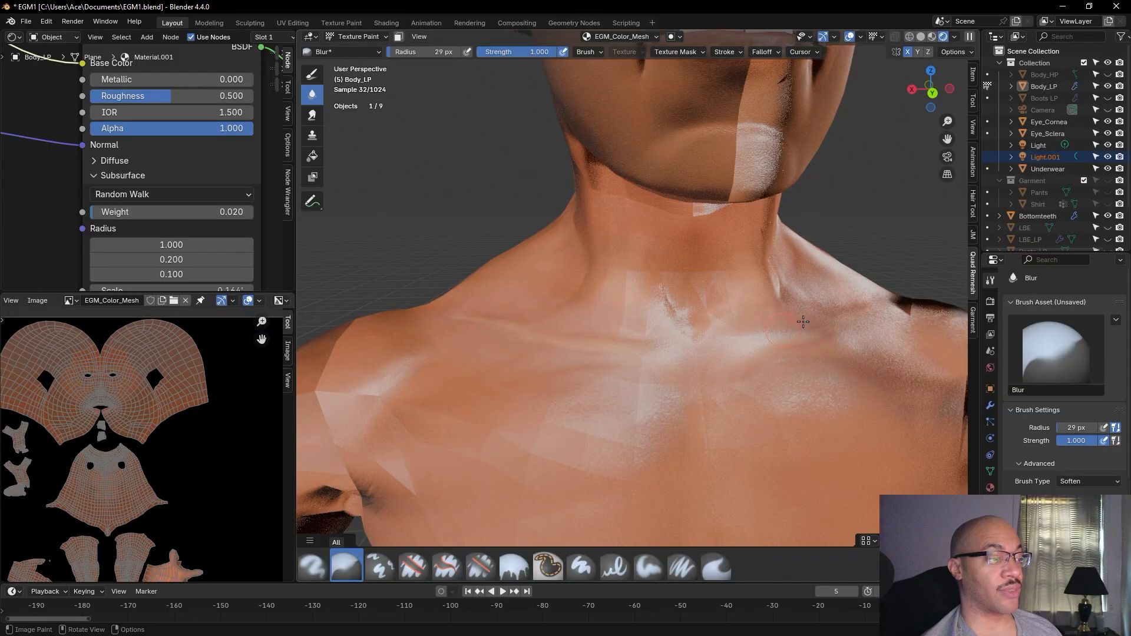
pyautogui.scroll(-5, 787, 328)
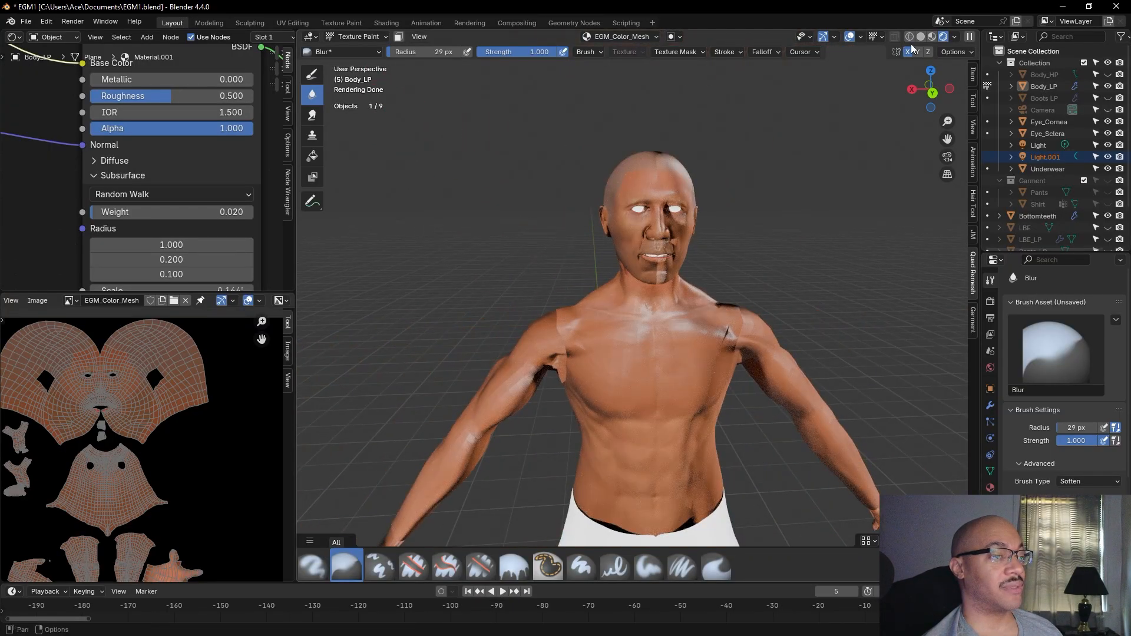
# Switch the viewport to Material Preview shading and examine the skin detail and seams around the neck, shoulder and torso
pyautogui.click(931, 38)
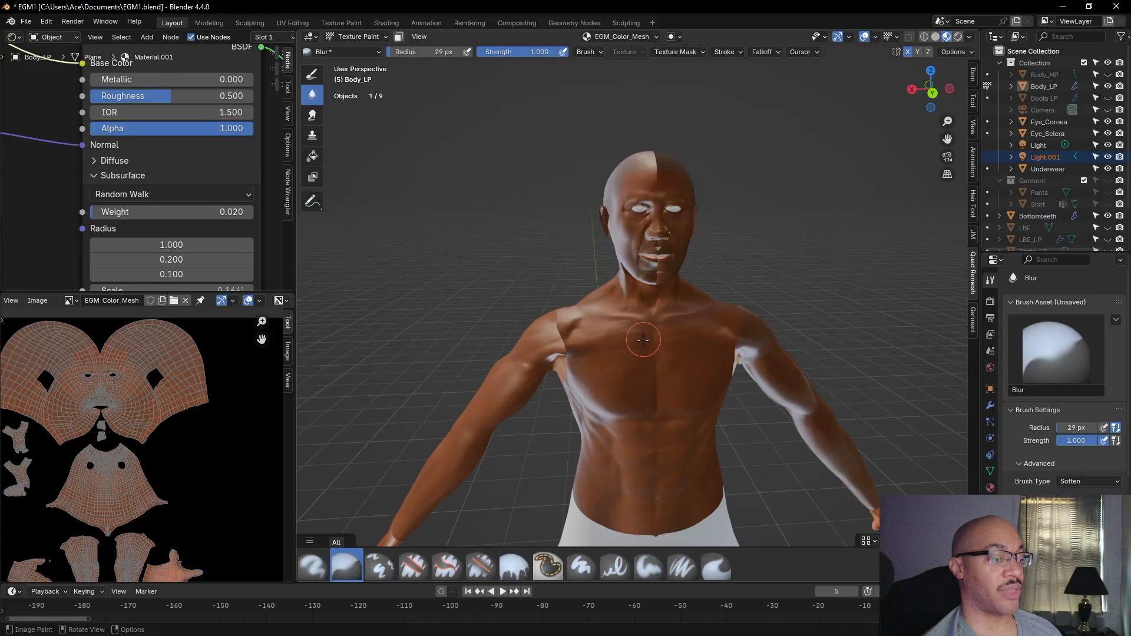
pyautogui.scroll(5, 826, 319)
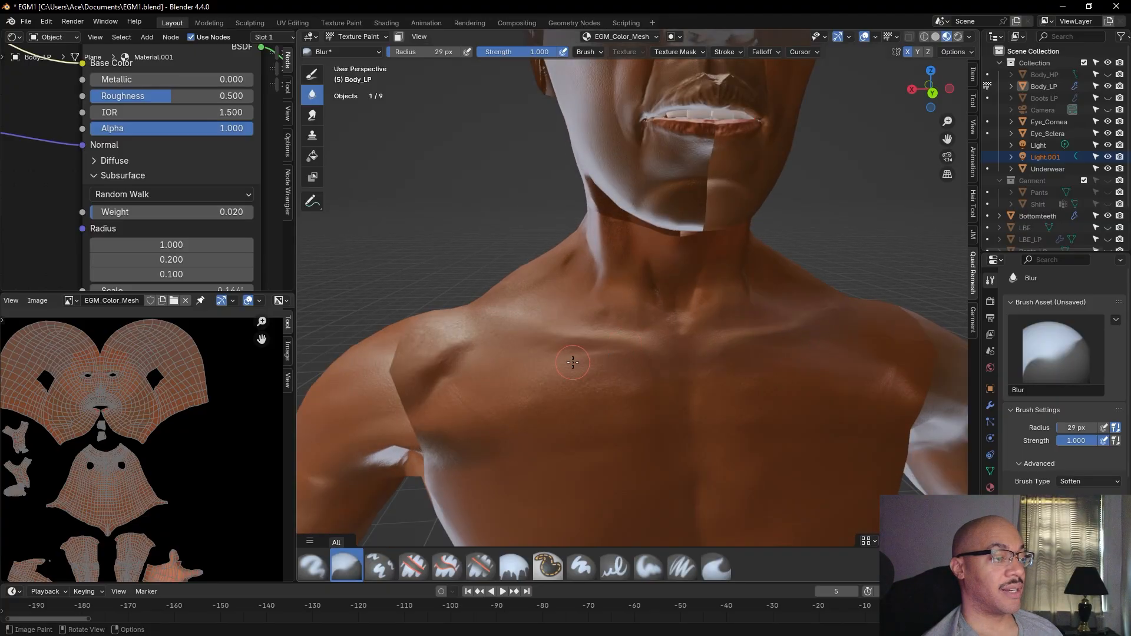
pyautogui.scroll(2, 573, 362)
pyautogui.moveTo(544, 368); pyautogui.dragTo(568, 385, button='middle')
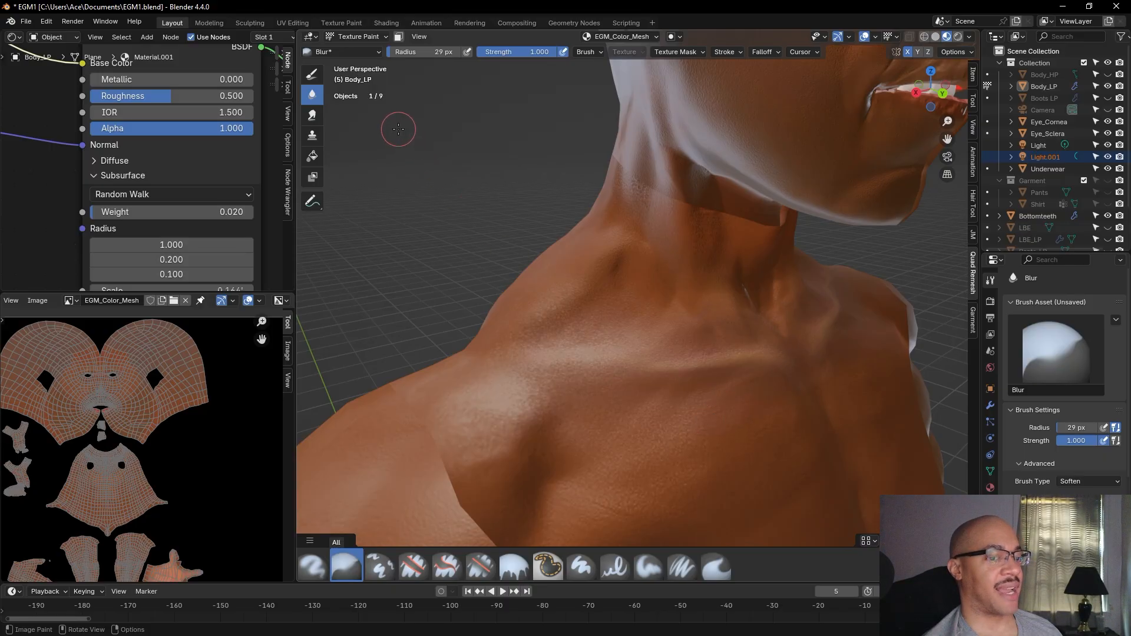
pyautogui.moveTo(452, 225)
pyautogui.mouseDown(button='middle')
pyautogui.moveTo(770, 276)
pyautogui.moveTo(466, 235)
pyautogui.moveTo(499, 181)
pyautogui.mouseUp(button='middle')
pyautogui.scroll(-3, 466, 235)
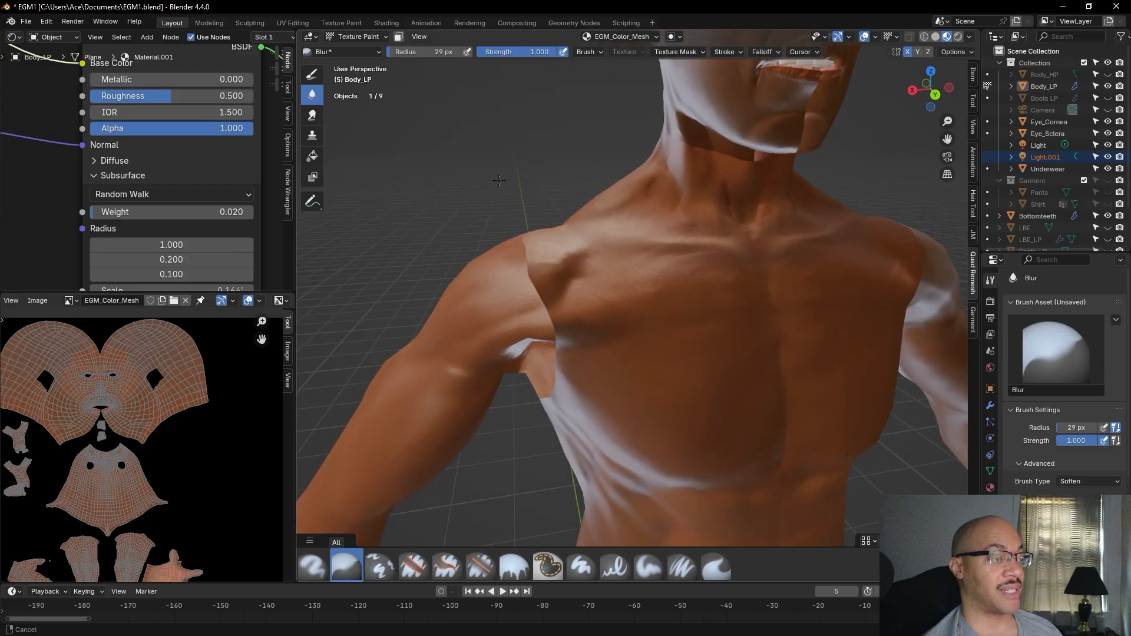
pyautogui.scroll(-3, 642, 314)
pyautogui.moveTo(699, 387)
pyautogui.mouseDown(button='middle')
pyautogui.moveTo(680, 379)
pyautogui.moveTo(732, 411)
pyautogui.mouseUp(button='middle')
pyautogui.scroll(3, 820, 425)
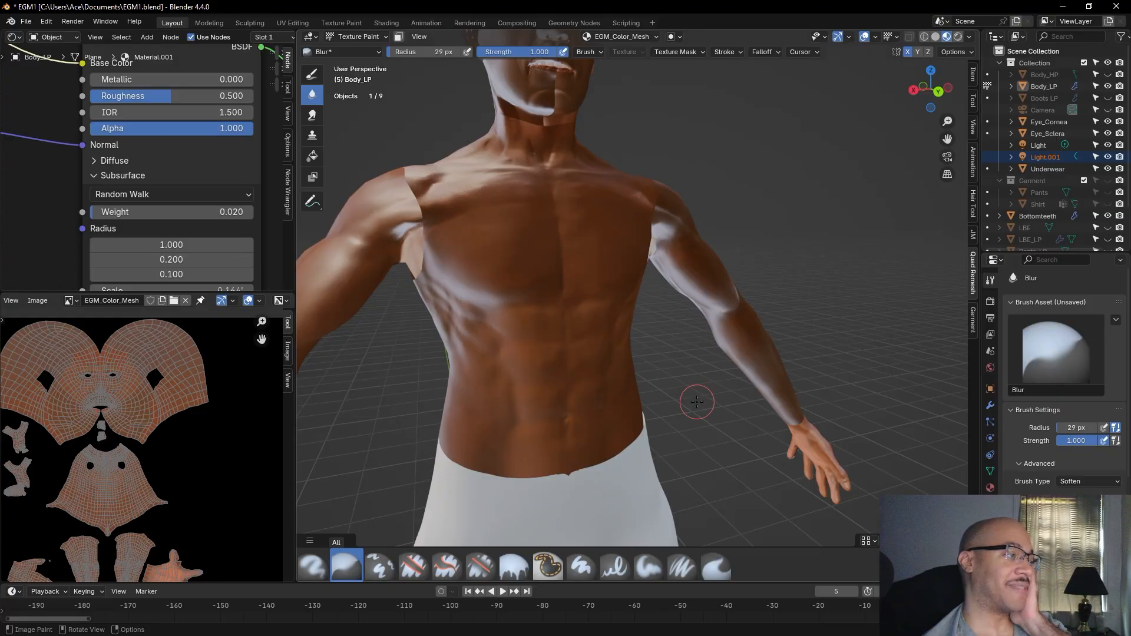
# Save the Blender file EGM1.blend
pyautogui.click(23, 26)
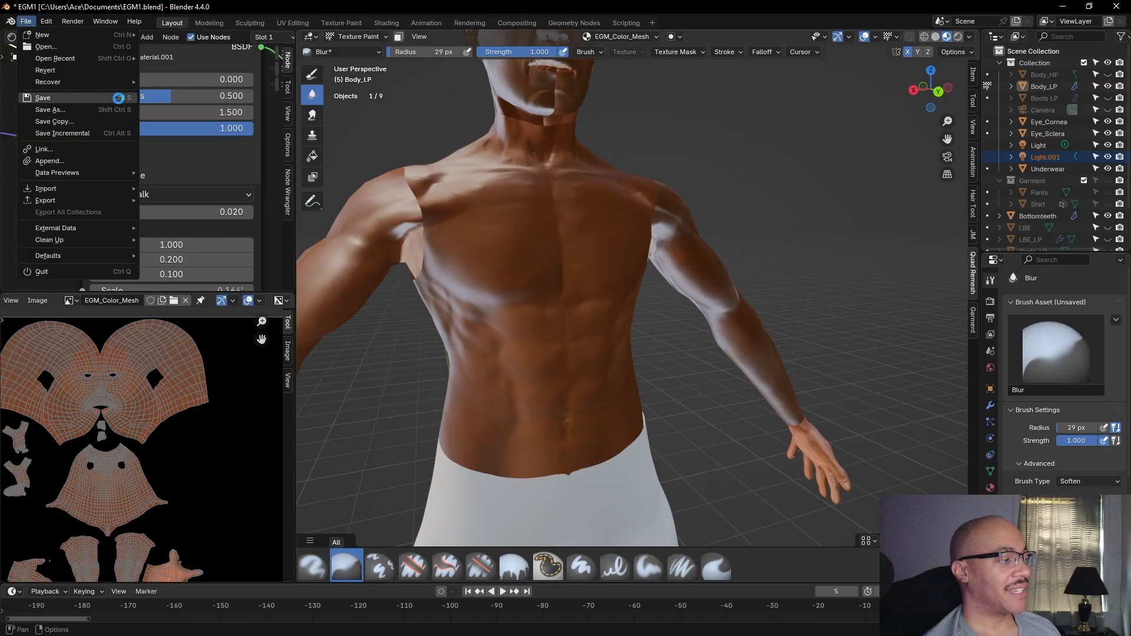
pyautogui.click(51, 97)
pyautogui.scroll(-5, 825, 212)
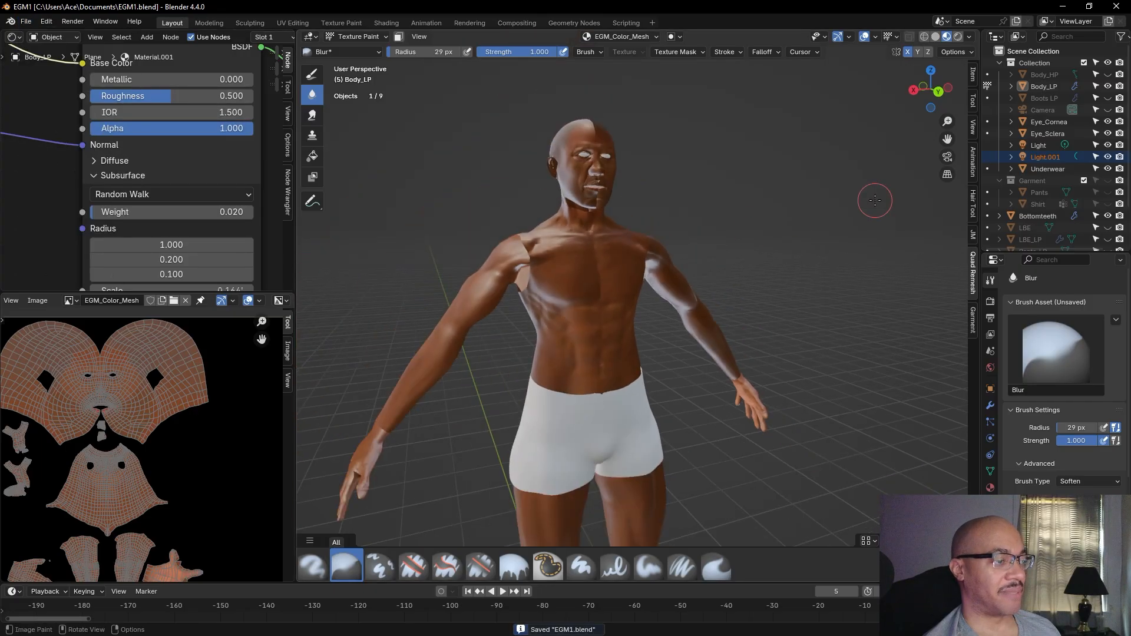
# Examine the painted character's head, torso, arms and hands from several front angles
pyautogui.moveTo(866, 210)
pyautogui.mouseDown(button='middle')
pyautogui.moveTo(879, 225)
pyautogui.moveTo(809, 241)
pyautogui.mouseUp(button='middle')
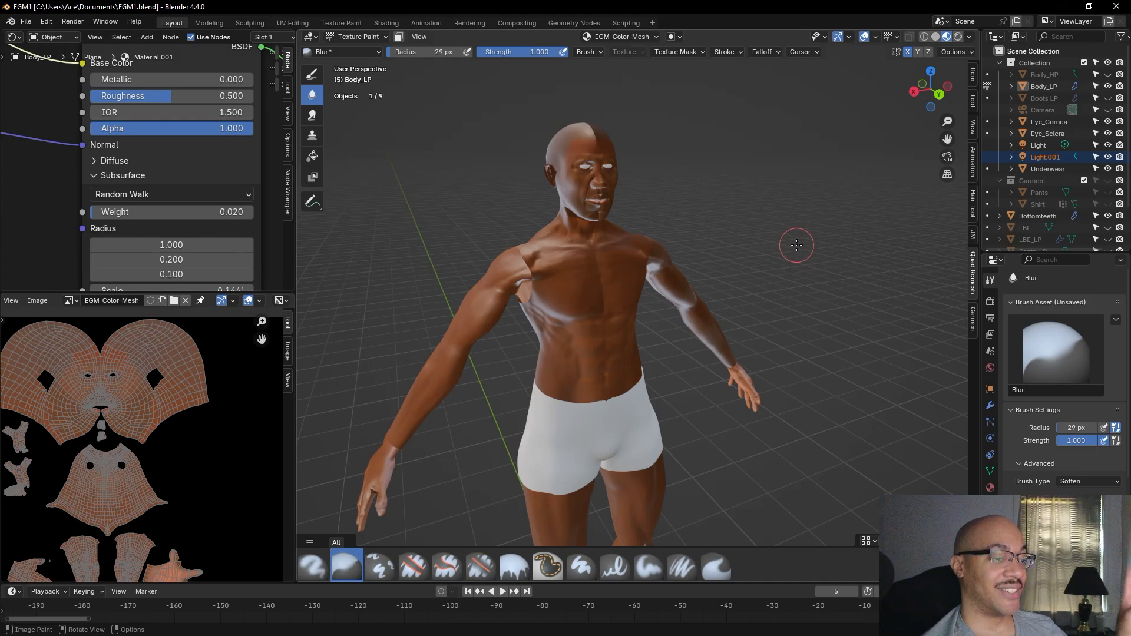
pyautogui.scroll(4, 802, 233)
pyautogui.moveTo(813, 223); pyautogui.dragTo(772, 176, button='middle')
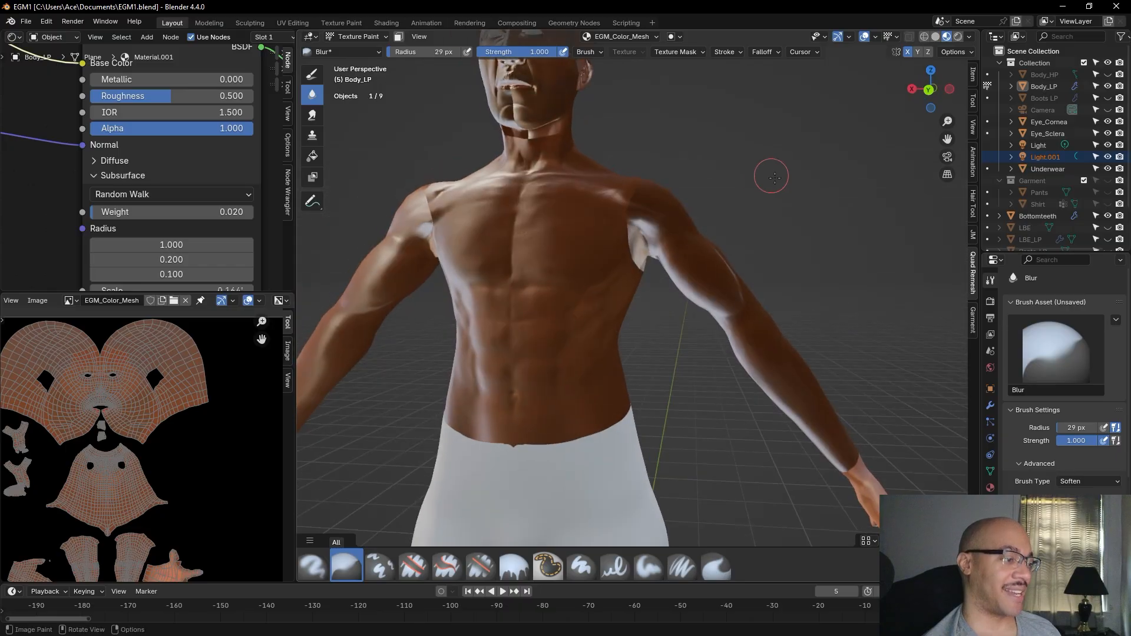
pyautogui.scroll(-4, 793, 185)
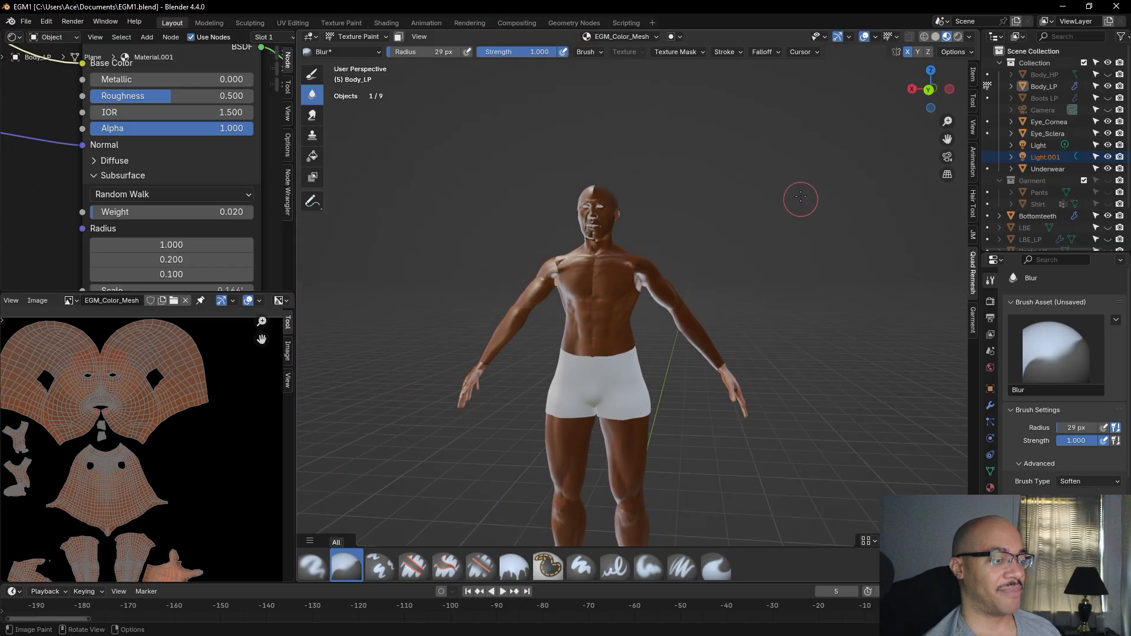
pyautogui.moveTo(799, 194); pyautogui.dragTo(838, 290, button='middle')
pyautogui.scroll(2, 838, 290)
pyautogui.scroll(2, 838, 290)
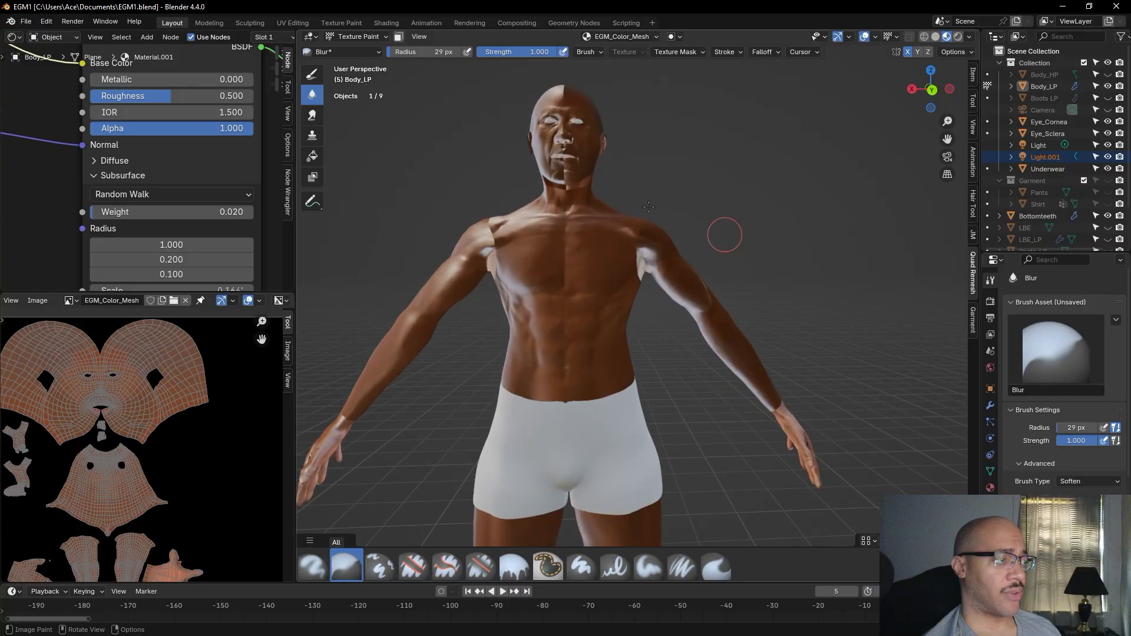
pyautogui.scroll(-2, 455, 180)
pyautogui.moveTo(455, 180); pyautogui.dragTo(474, 196, button='middle')
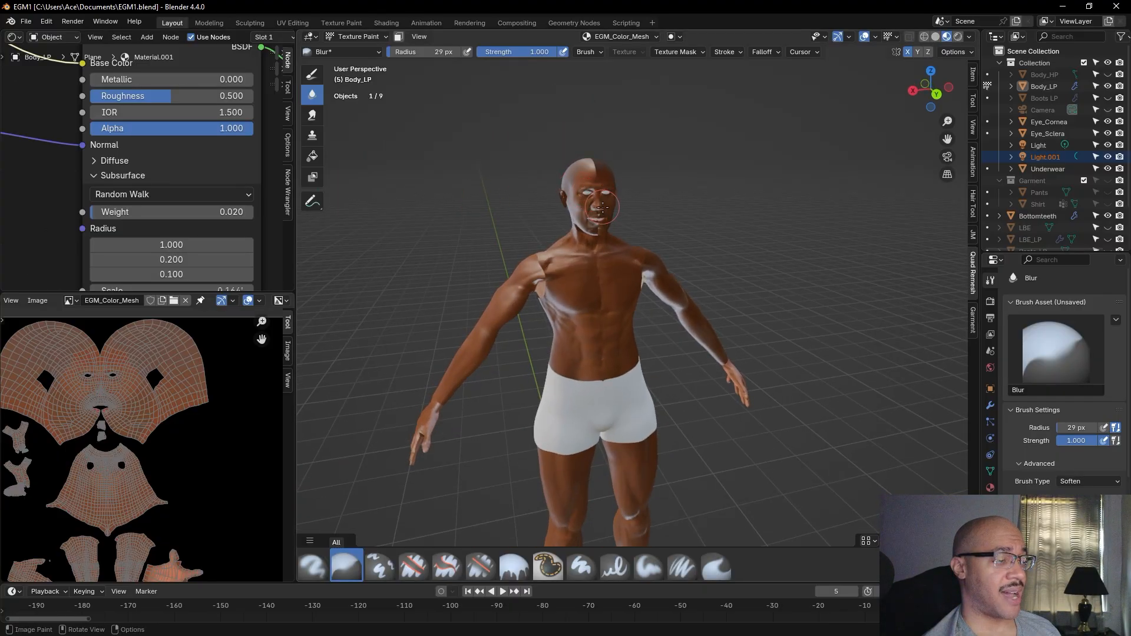
# Review the painted skin on the face, chest and arms up close and at full-figure distance
pyautogui.scroll(6, 599, 204)
pyautogui.moveTo(834, 379); pyautogui.dragTo(795, 313, button='middle')
pyautogui.scroll(-5, 821, 367)
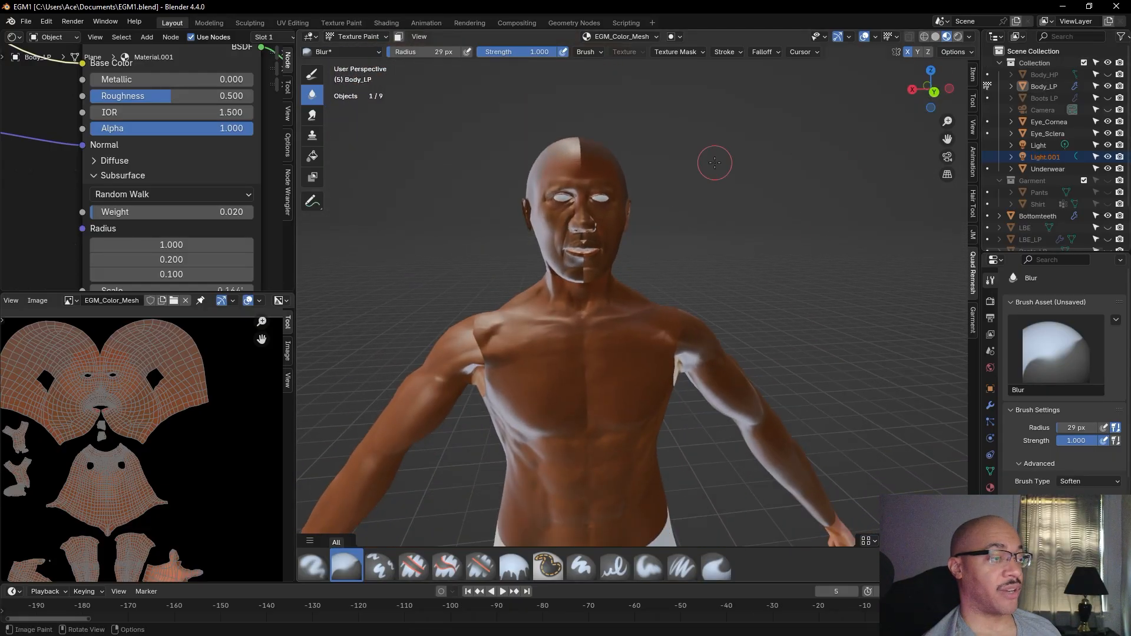
pyautogui.scroll(-4, 878, 195)
pyautogui.click(824, 272)
pyautogui.moveTo(823, 273)
pyautogui.mouseDown(button='middle')
pyautogui.moveTo(533, 291)
pyautogui.moveTo(356, 285)
pyautogui.moveTo(943, 277)
pyautogui.moveTo(820, 247)
pyautogui.moveTo(850, 271)
pyautogui.mouseUp(button='middle')
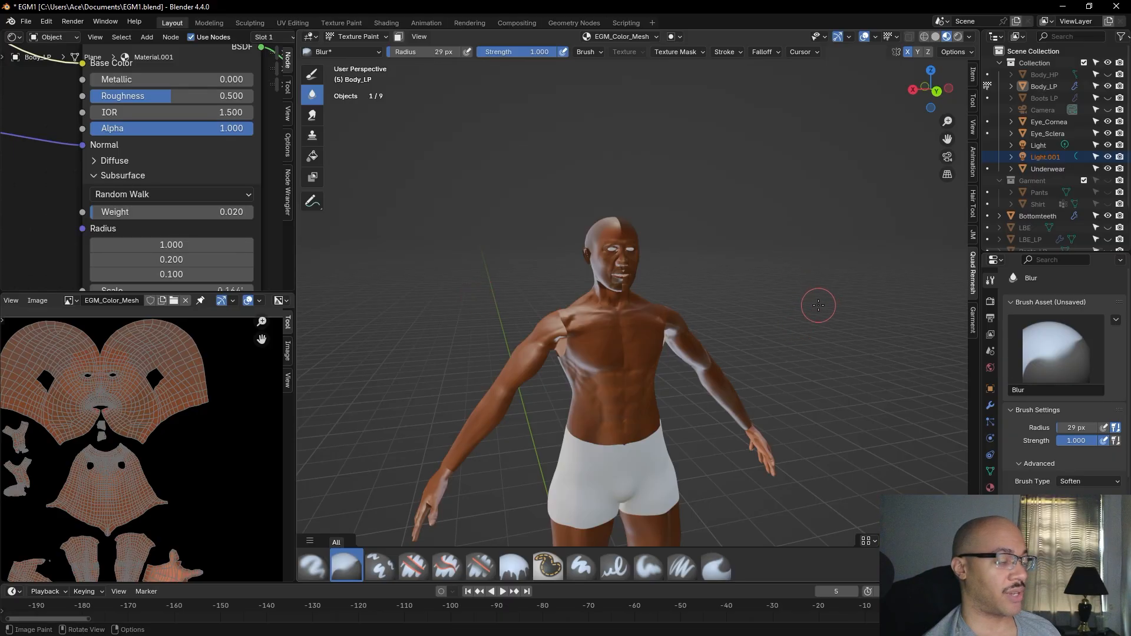
pyautogui.moveTo(821, 303); pyautogui.dragTo(788, 248, button='middle')
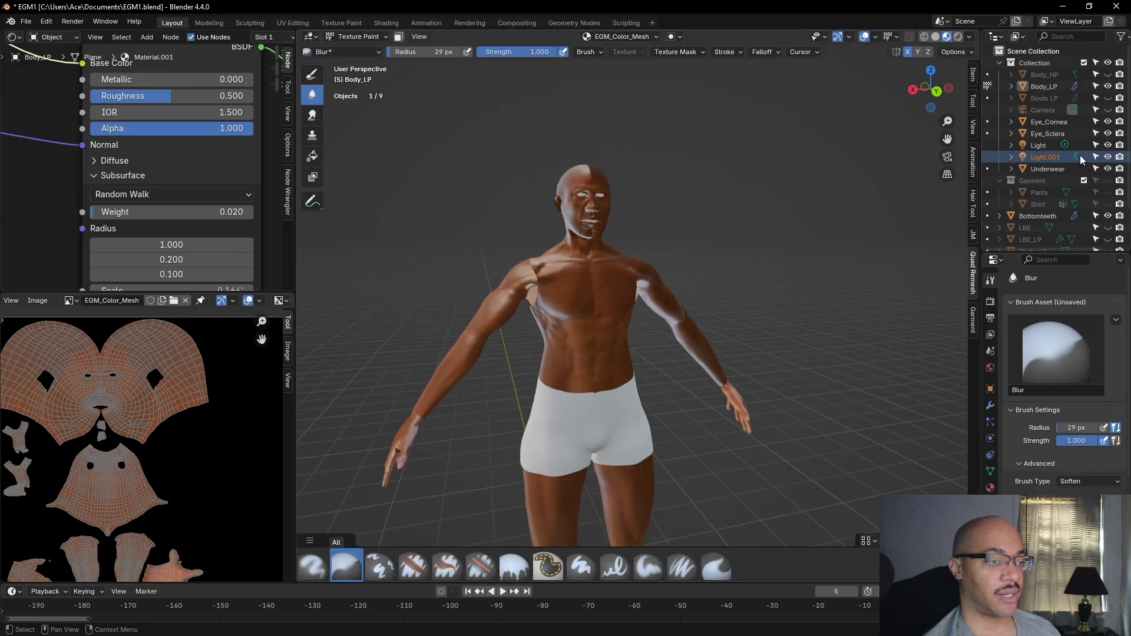
# Leave Texture Paint for Object Mode and unhide the LBE_LP gear on the character
pyautogui.click(356, 37)
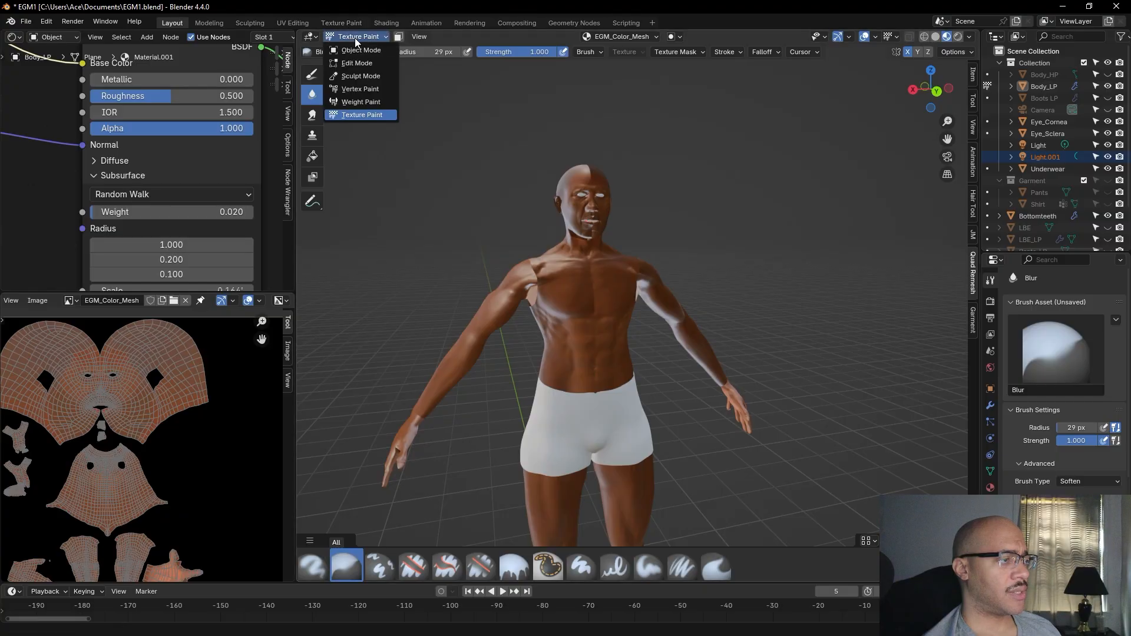
pyautogui.click(360, 49)
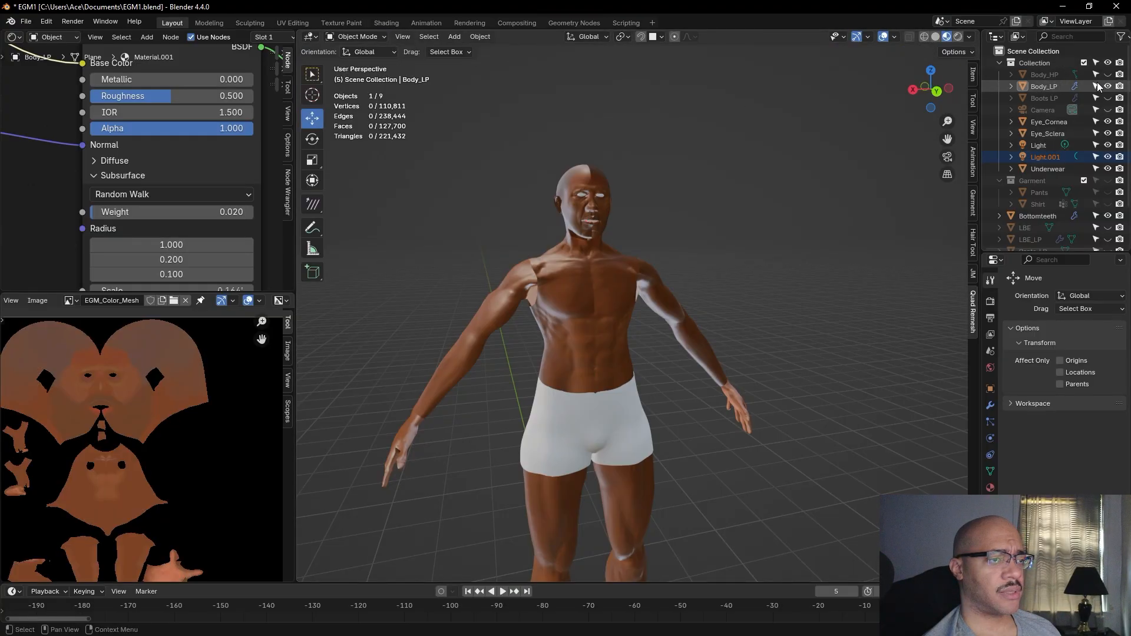
pyautogui.click(1108, 240)
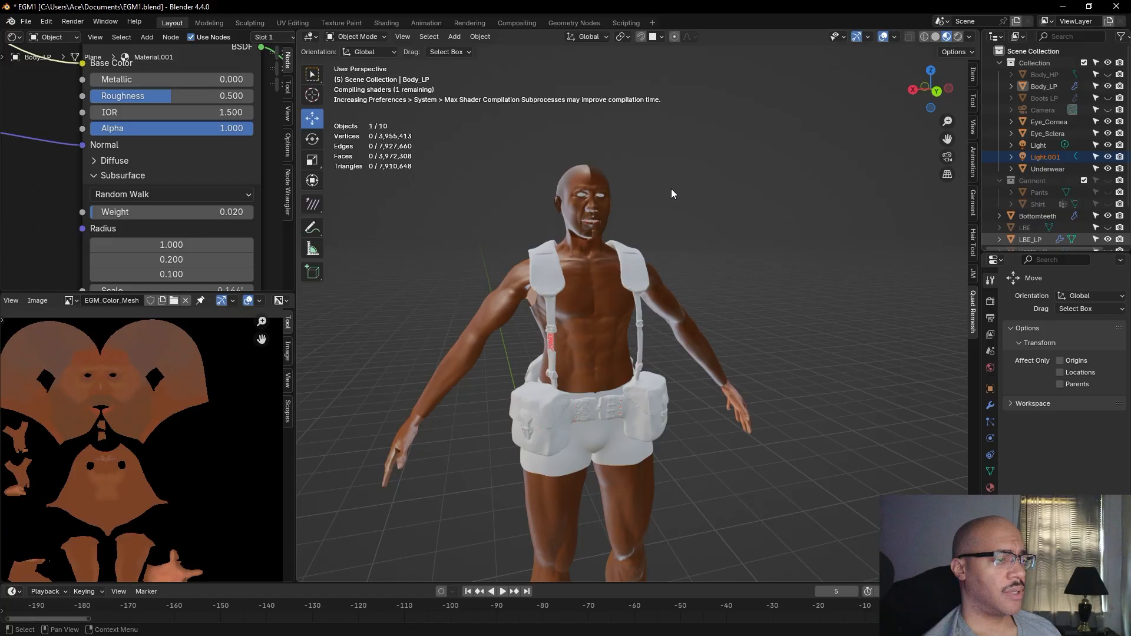
pyautogui.moveTo(723, 190); pyautogui.dragTo(815, 204, button='middle')
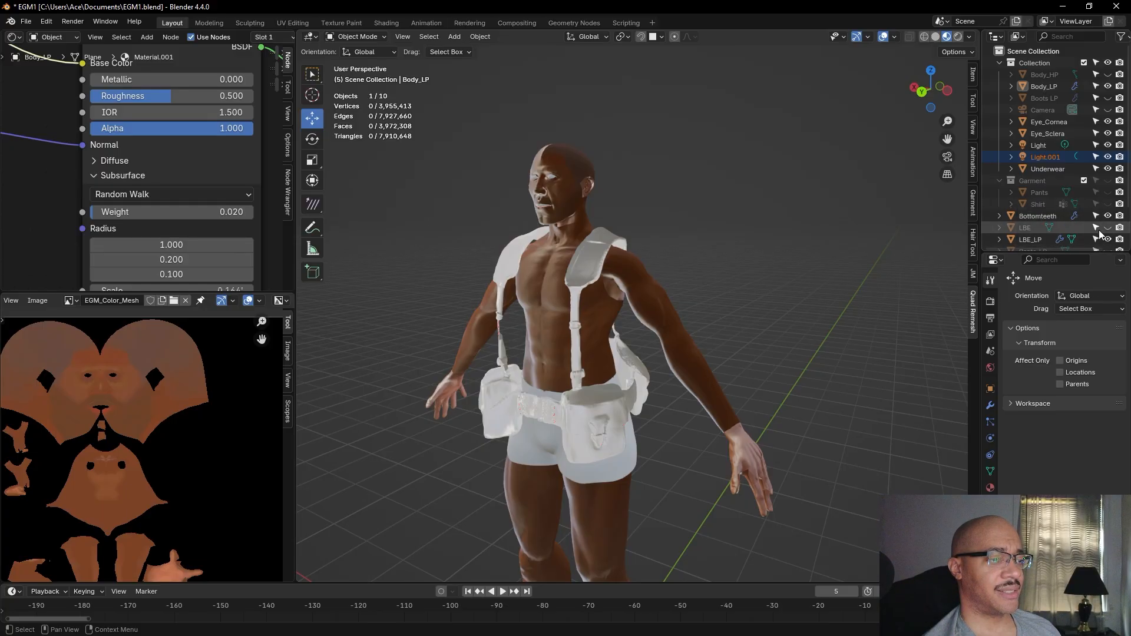
# Unhide Shirt_LP and inspect how the shirt and gear surfaces display on the torso
pyautogui.scroll(-3, 1098, 228)
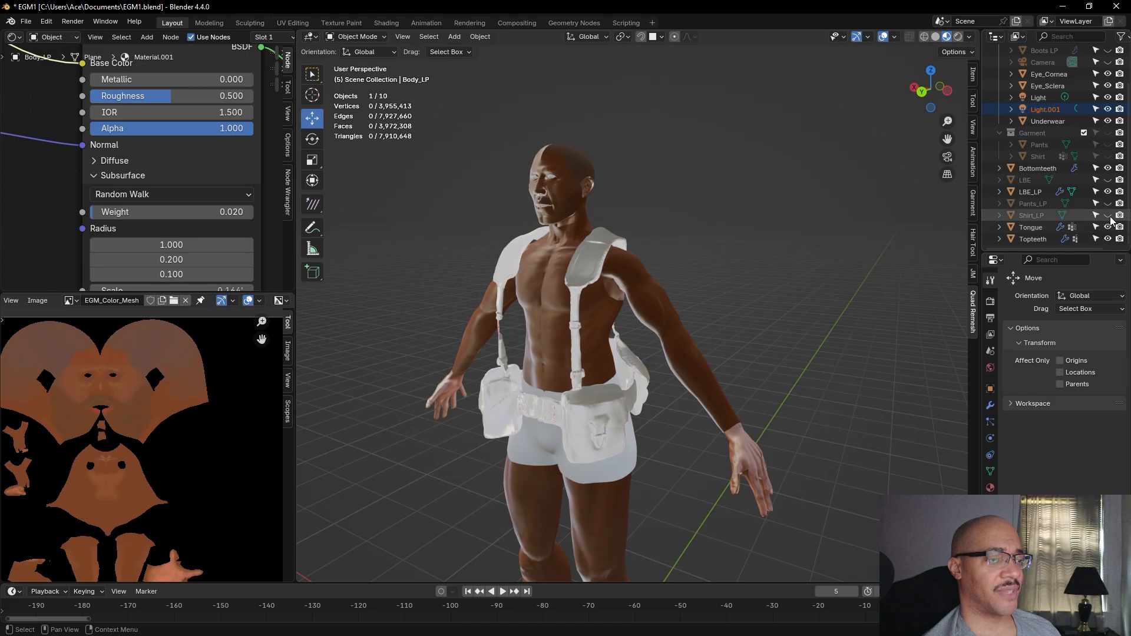
pyautogui.click(1108, 216)
pyautogui.moveTo(784, 266); pyautogui.dragTo(861, 261, button='middle')
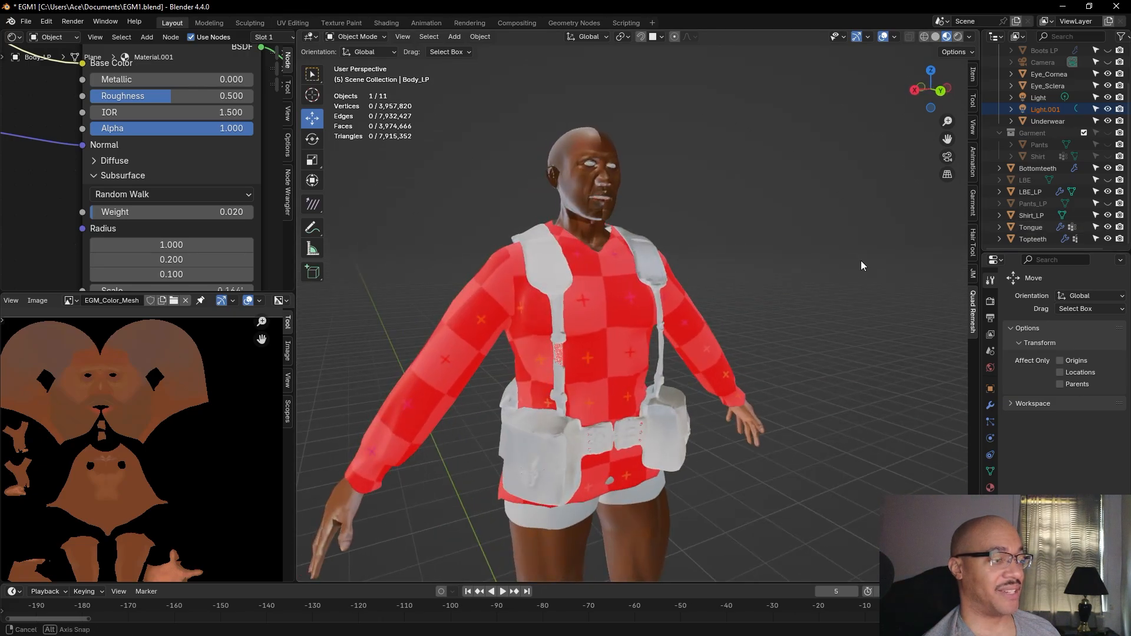
pyautogui.moveTo(670, 337); pyautogui.dragTo(510, 242, button='middle')
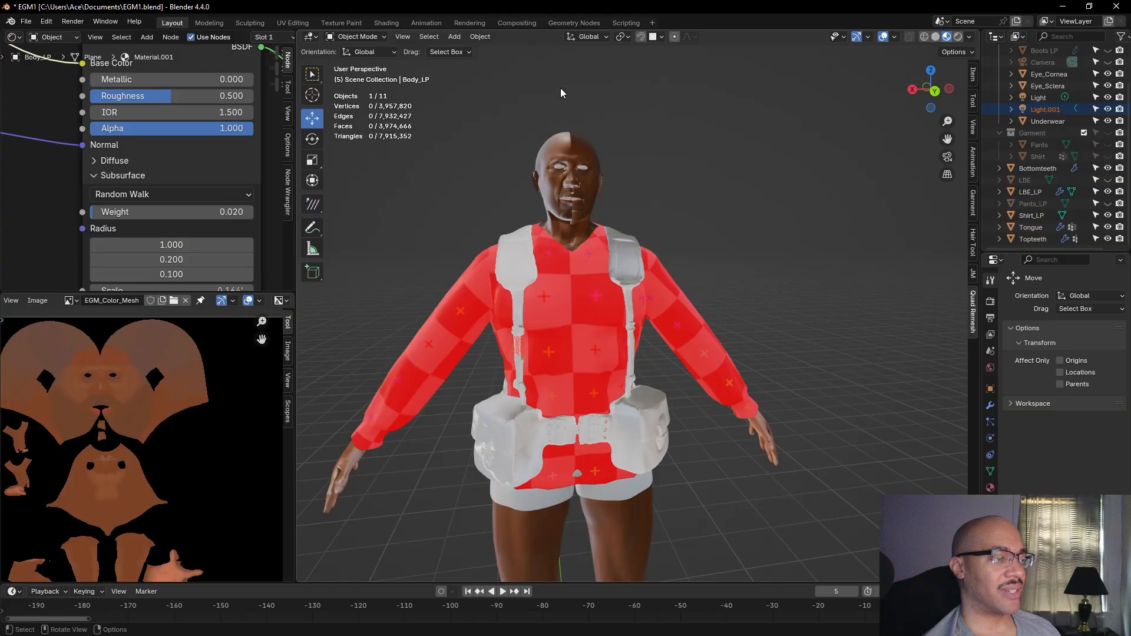
pyautogui.scroll(10, 619, 224)
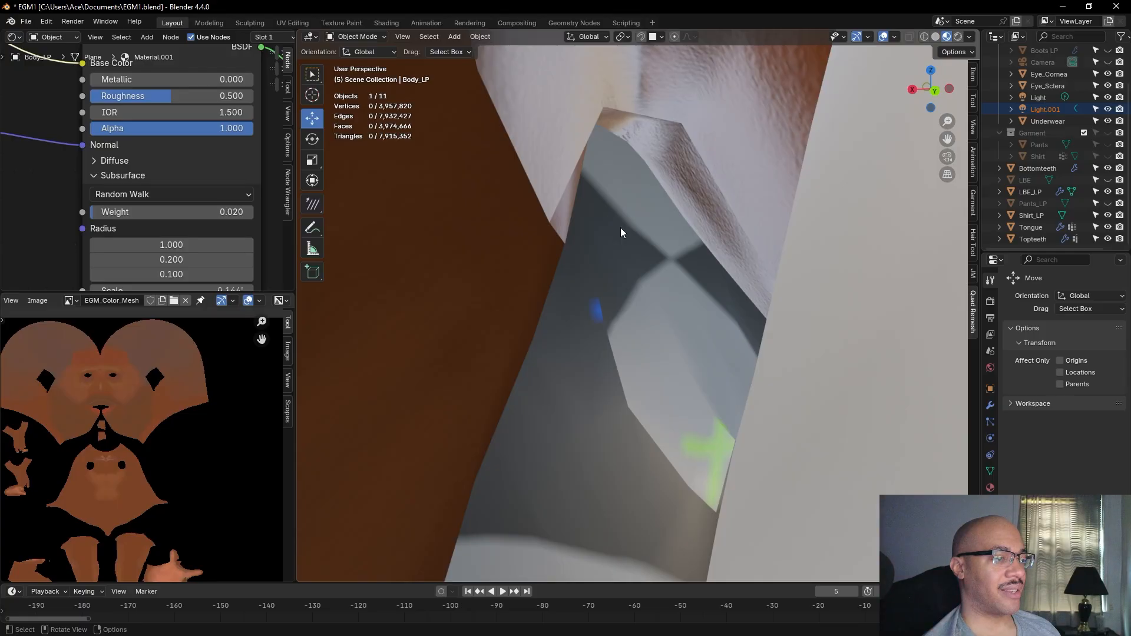
pyautogui.scroll(3, 620, 227)
pyautogui.scroll(-10, 628, 236)
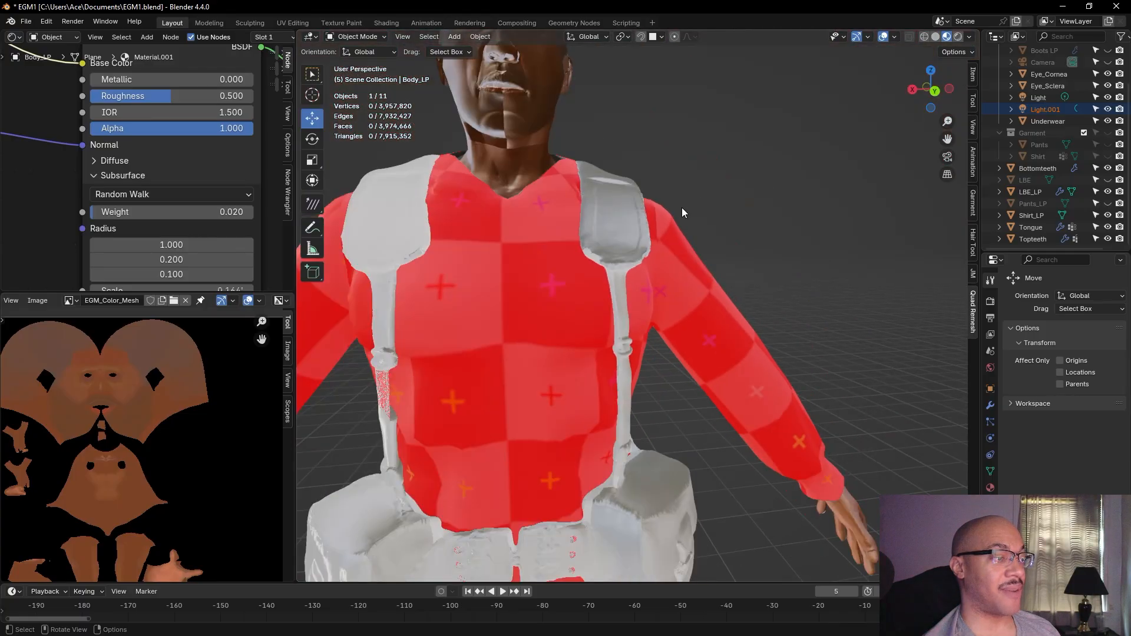
# Switch the viewport to Solid shading and open Shirt_LP in Edit Mode
pyautogui.click(935, 31)
pyautogui.click(935, 37)
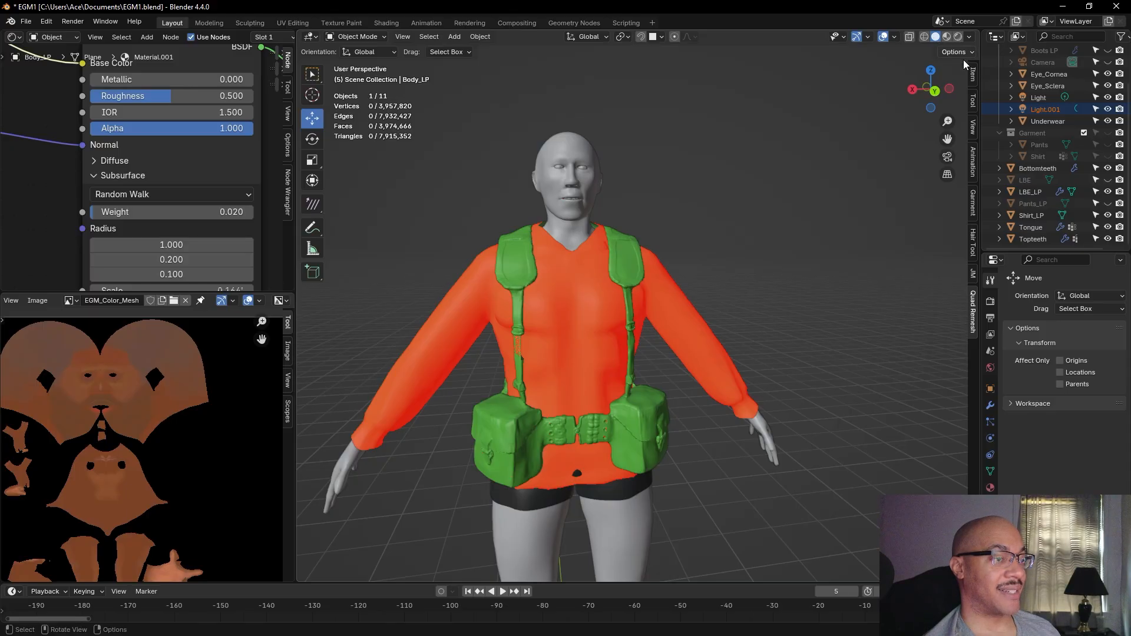
pyautogui.click(1032, 215)
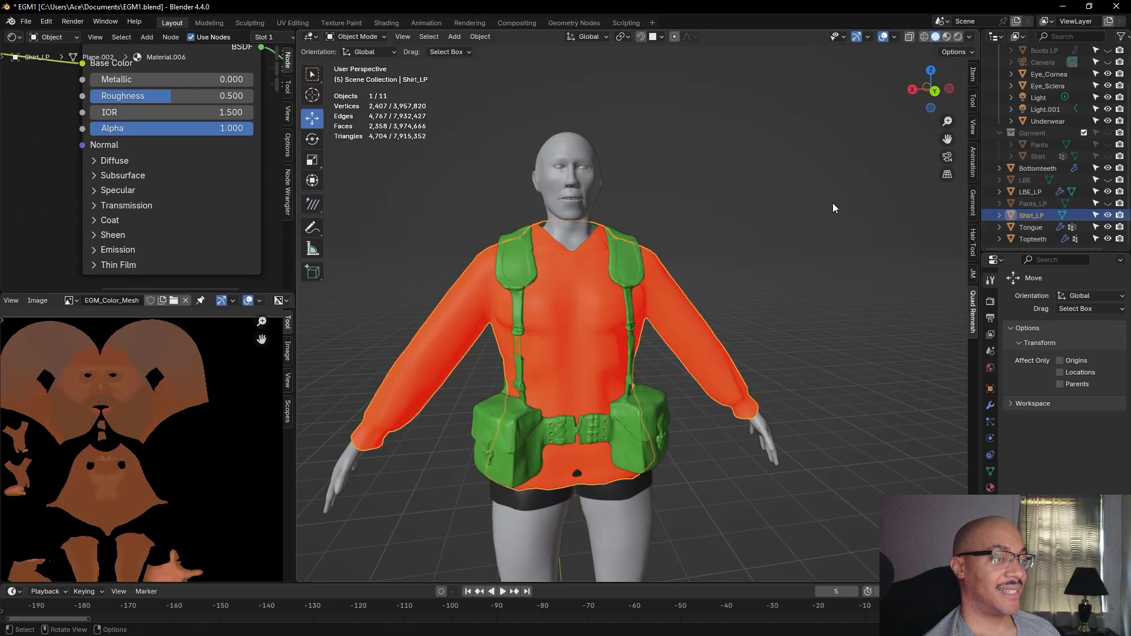
pyautogui.click(429, 36)
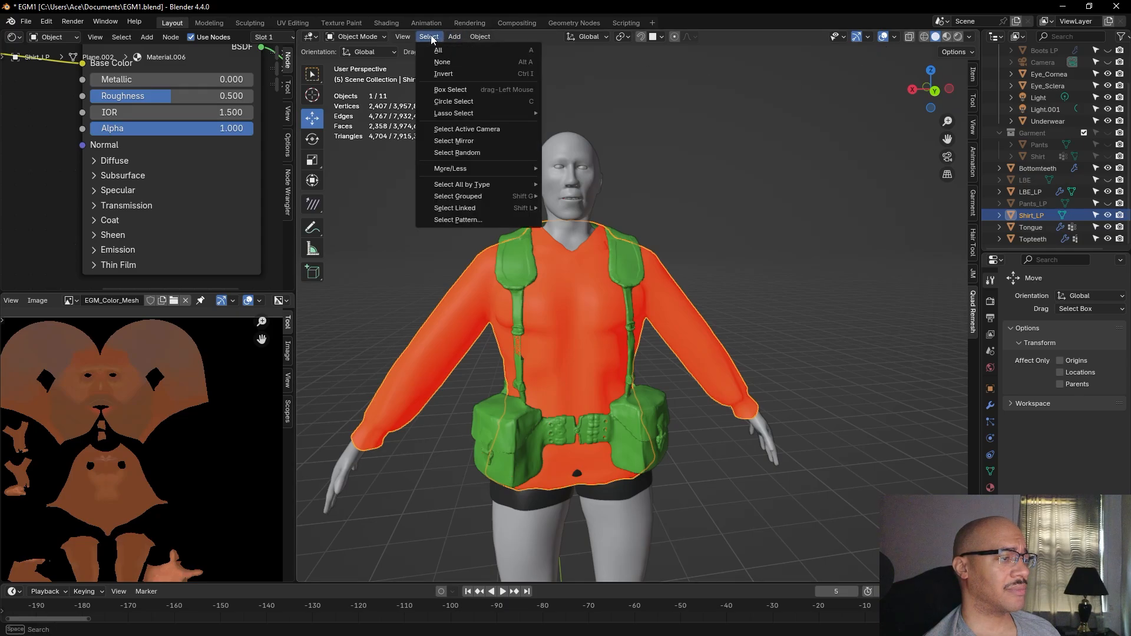
pyautogui.moveTo(454, 39)
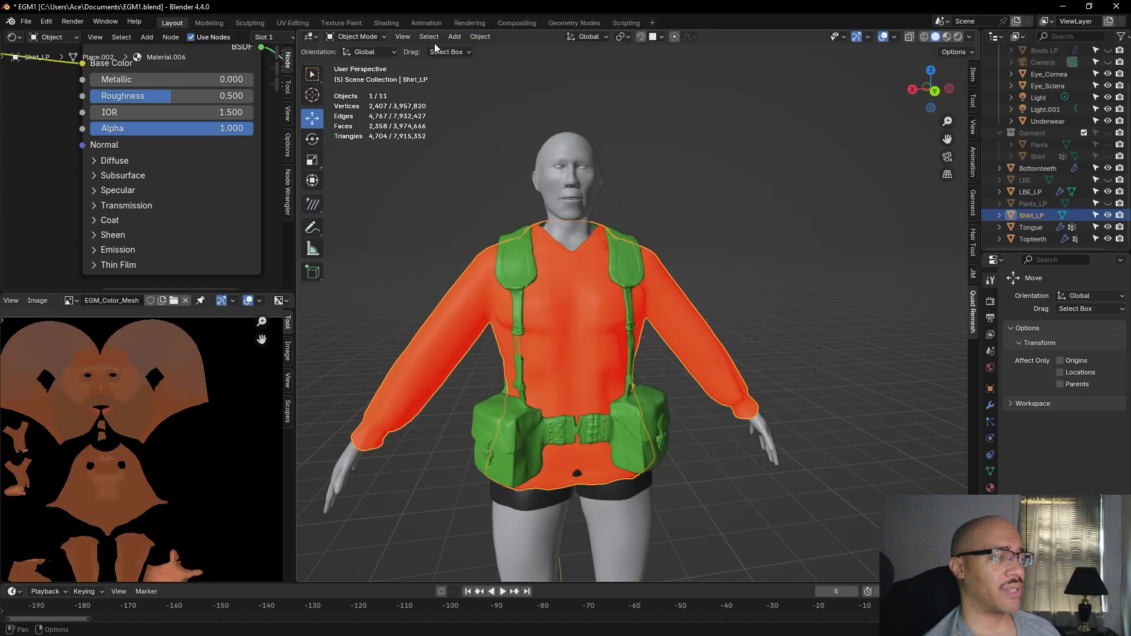
pyautogui.click(405, 37)
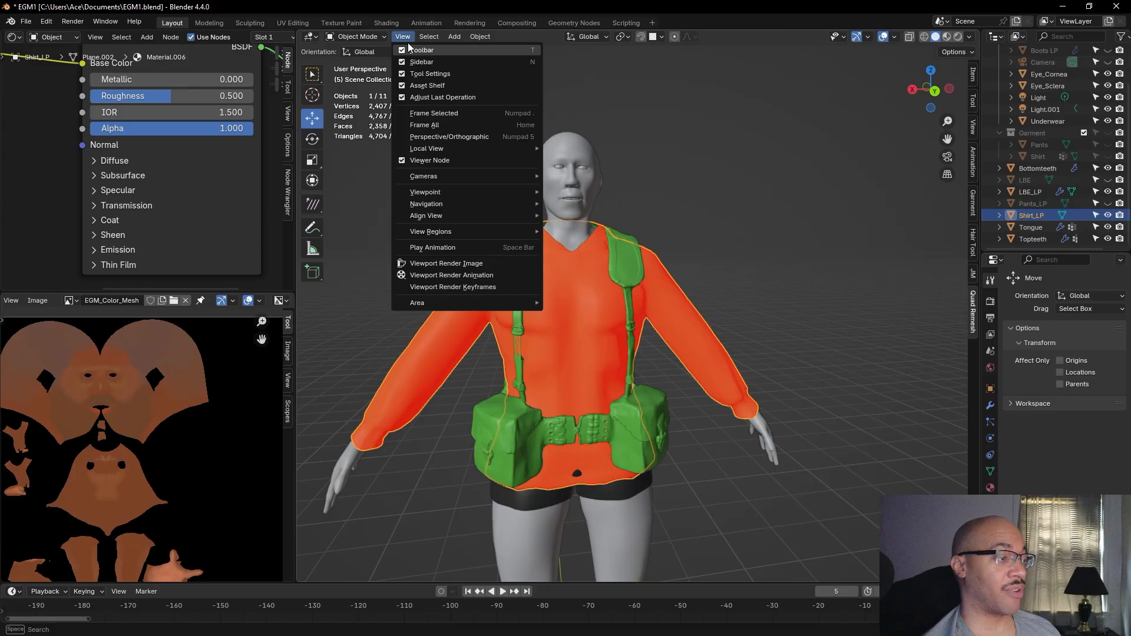
pyautogui.click(478, 37)
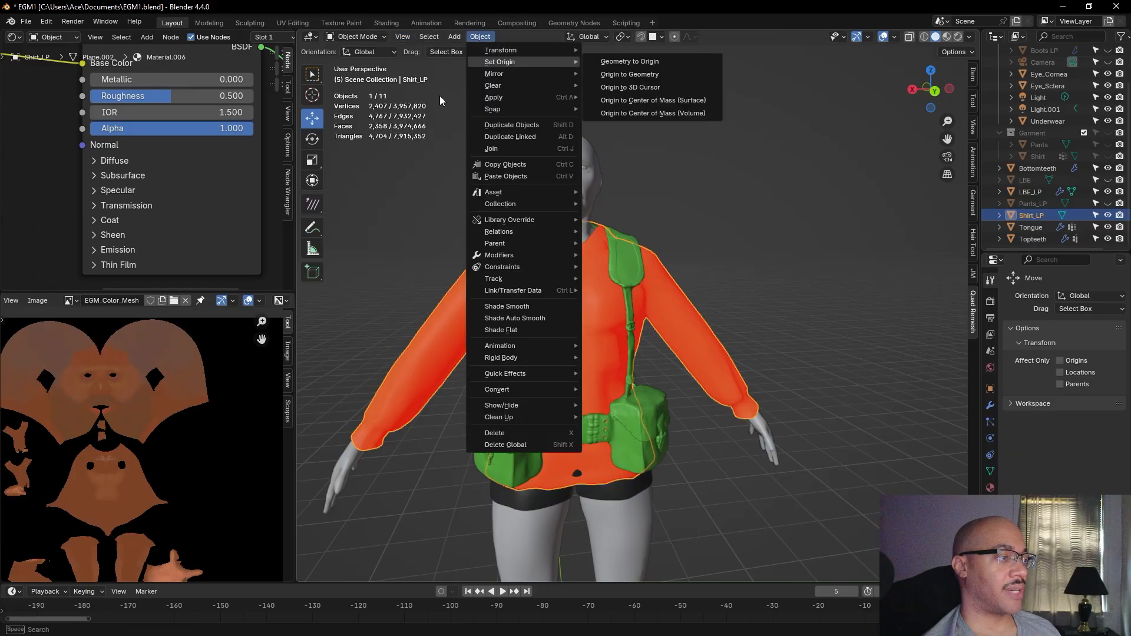
pyautogui.click(365, 37)
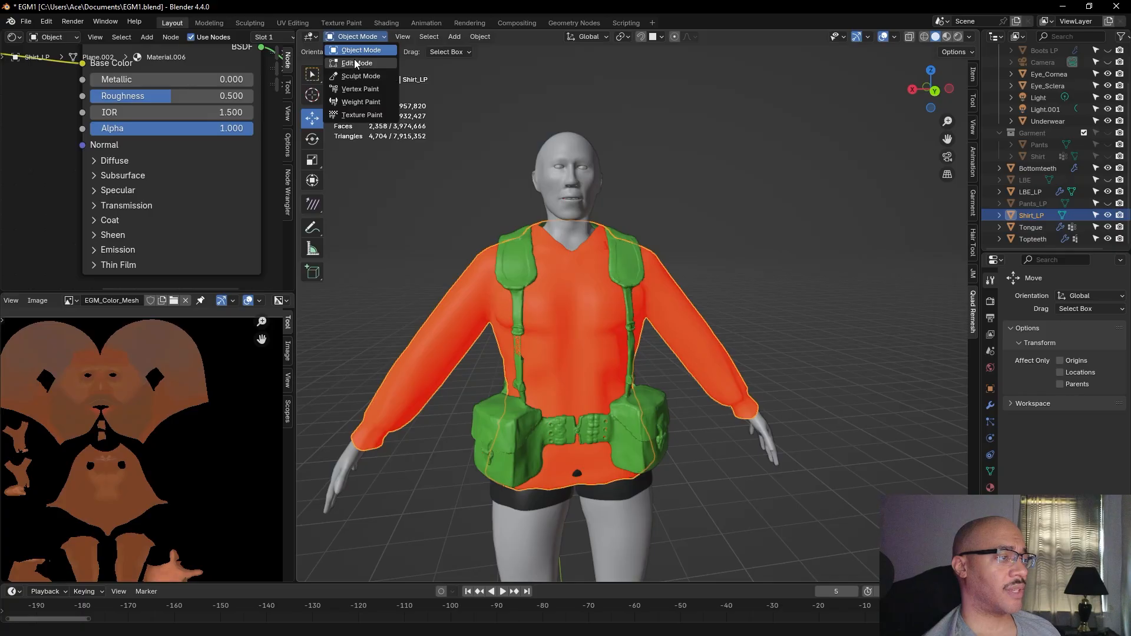
pyautogui.click(355, 62)
# Select all faces of the shirt mesh and flip their normals, then check the outside surfaces
pyautogui.click(552, 316)
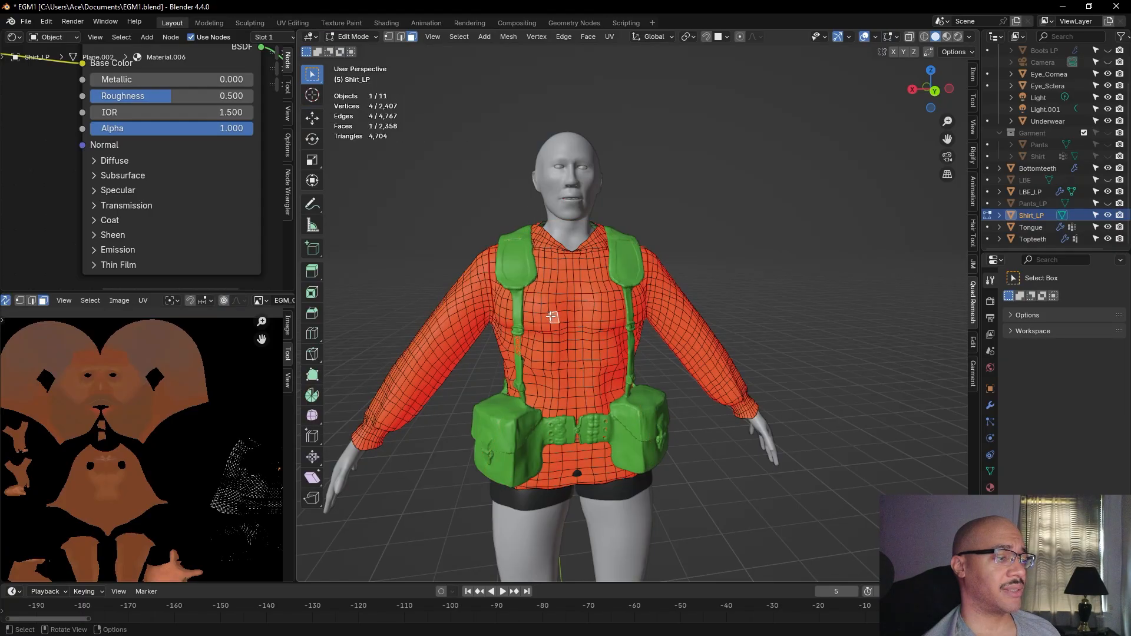
pyautogui.click(802, 196)
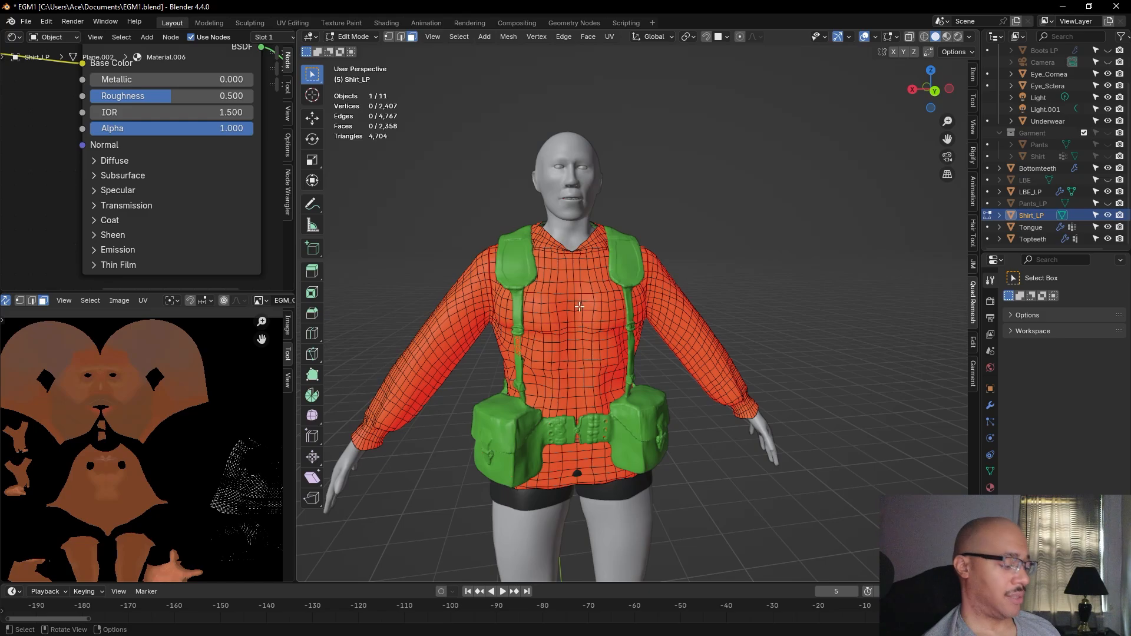
pyautogui.press('a')
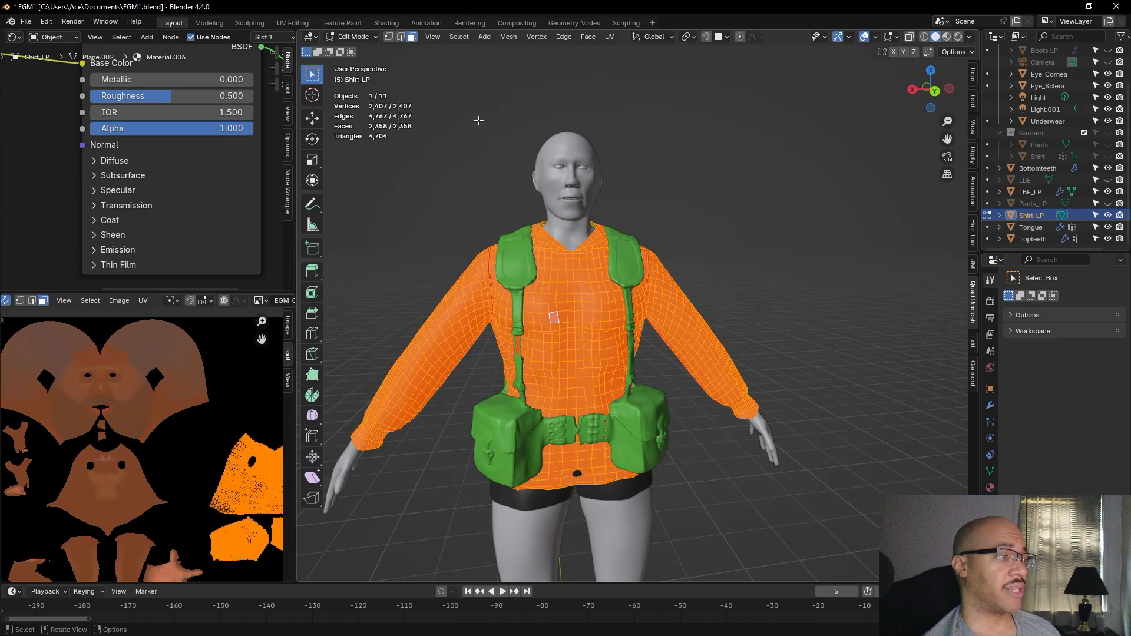
pyautogui.click(457, 38)
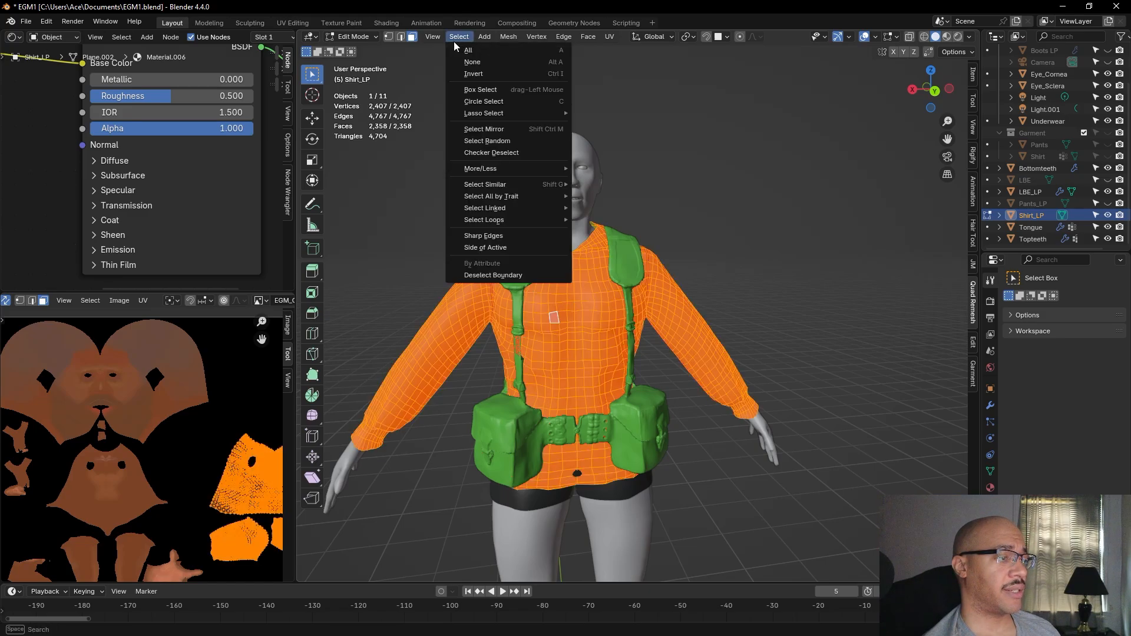
pyautogui.click(499, 37)
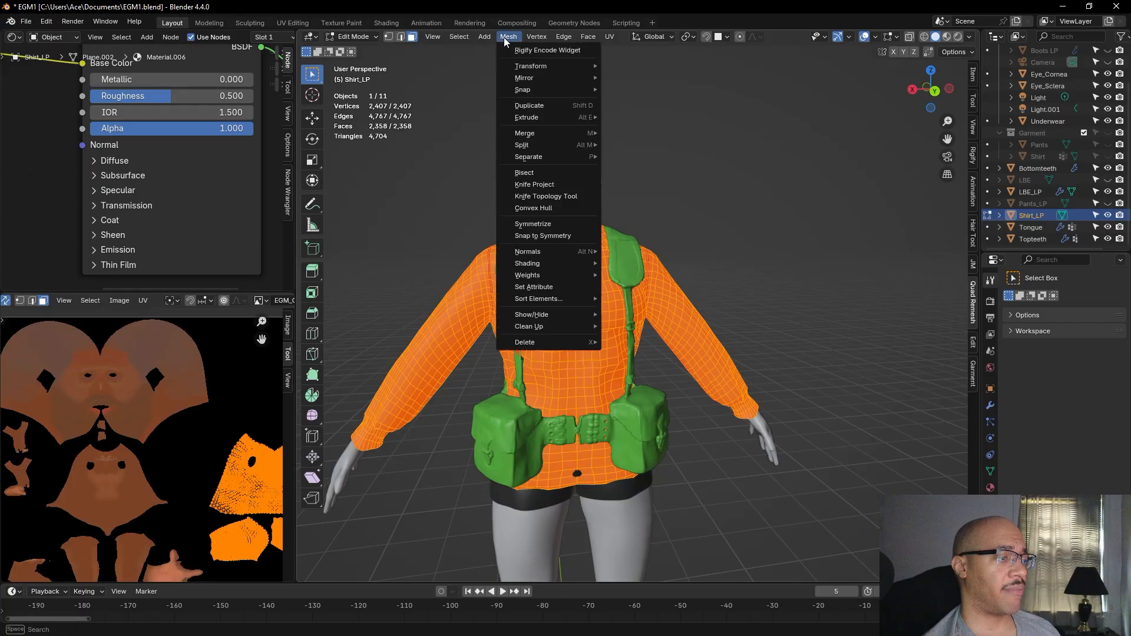
pyautogui.moveTo(554, 252)
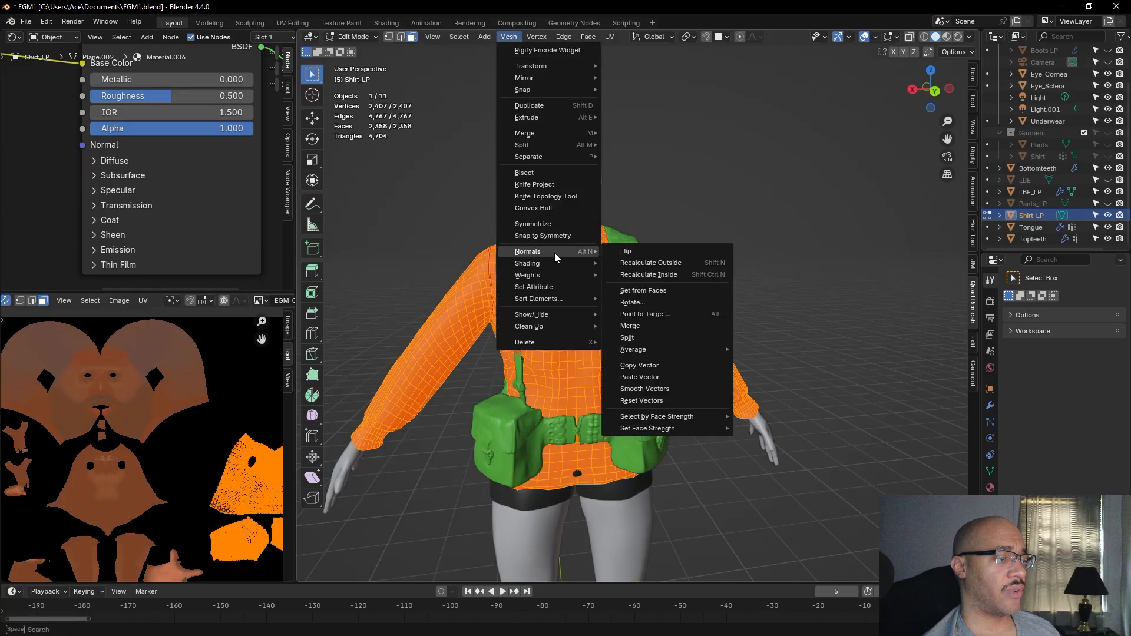
pyautogui.click(611, 252)
pyautogui.click(753, 212)
pyautogui.scroll(6, 753, 212)
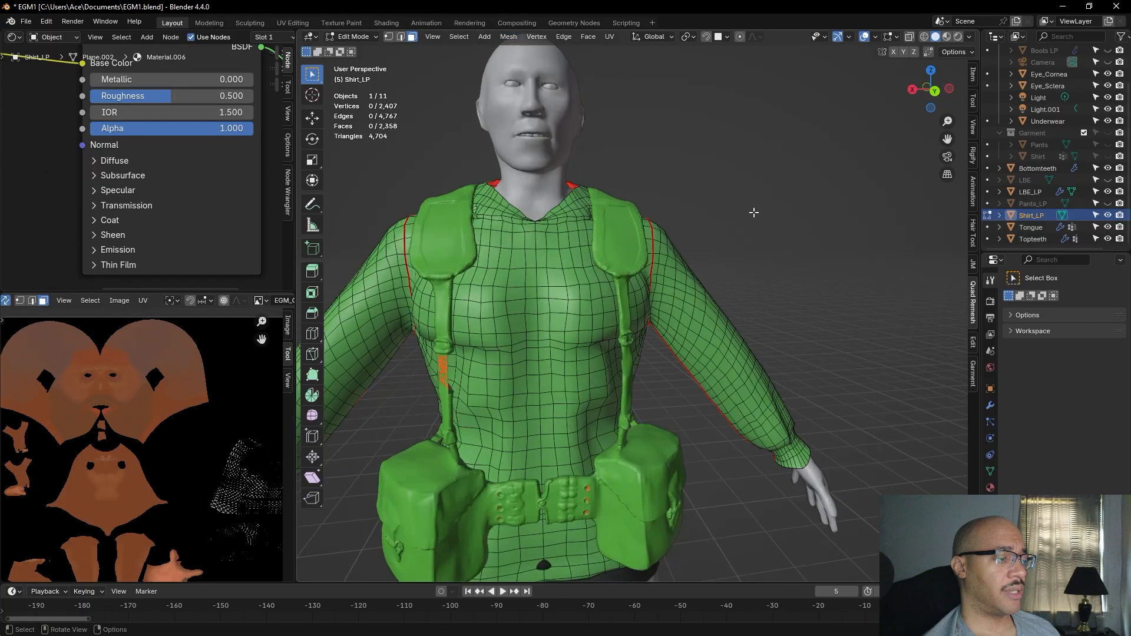
pyautogui.moveTo(779, 163)
pyautogui.mouseDown(button='middle')
pyautogui.moveTo(747, 157)
pyautogui.moveTo(503, 194)
pyautogui.moveTo(764, 168)
pyautogui.mouseUp(button='middle')
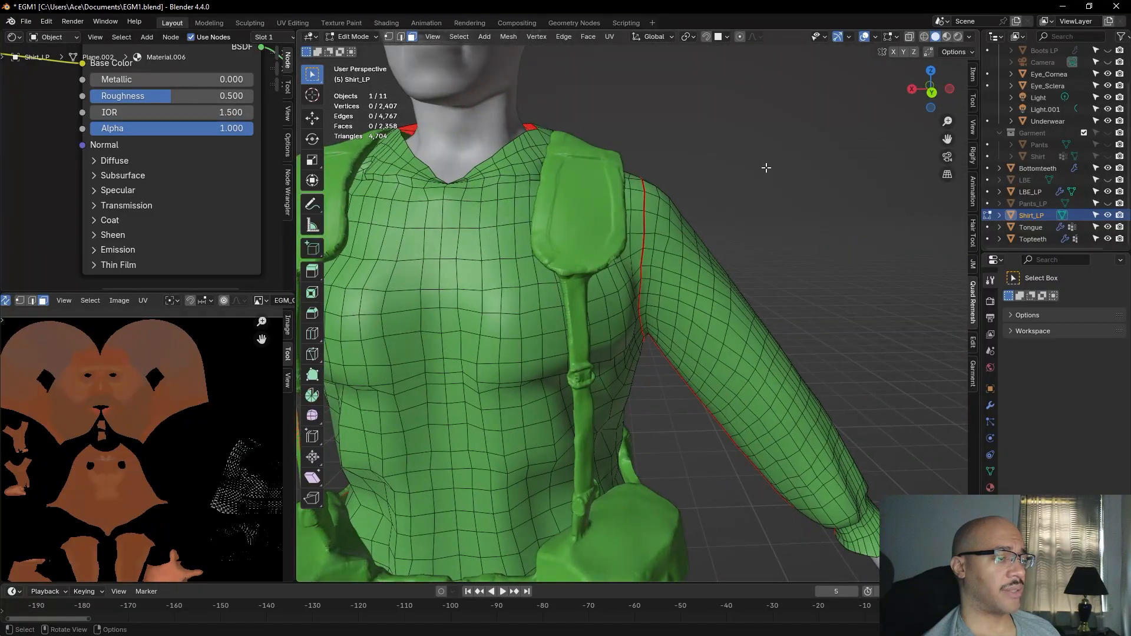
# Switch the viewport to Material Preview and review the checkered shirt on the character from the front and side
pyautogui.click(947, 37)
pyautogui.scroll(-6, 579, 352)
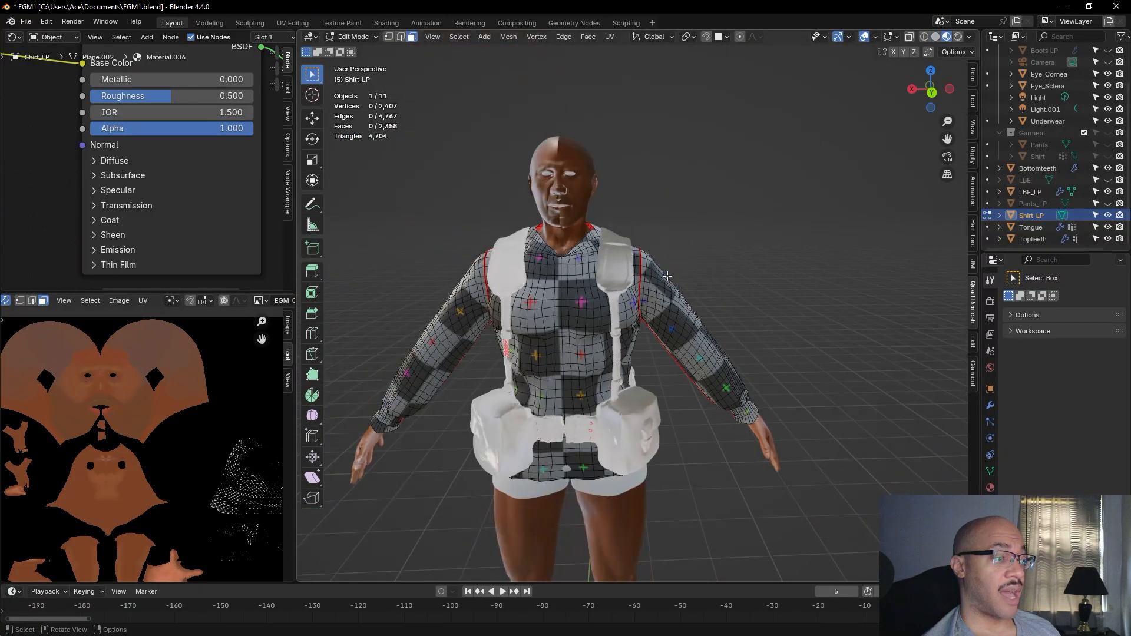
pyautogui.moveTo(713, 207); pyautogui.dragTo(462, 392, button='middle')
pyautogui.scroll(4, 725, 196)
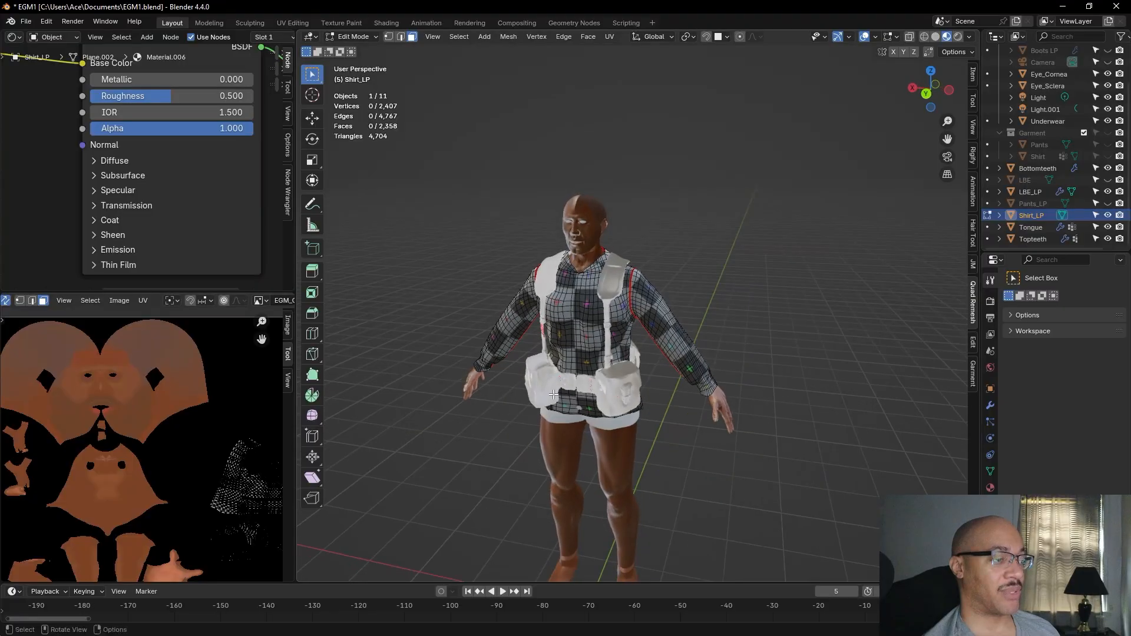
pyautogui.scroll(4, 462, 391)
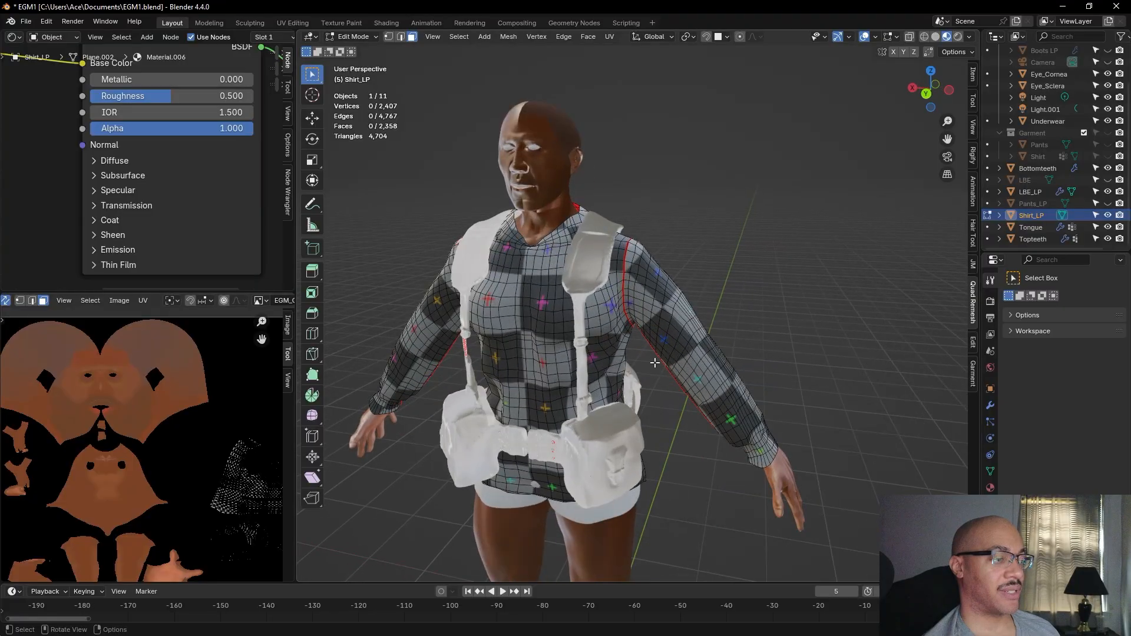
# Hide Shirt_LP and Body_LP to expose the whole LBE_LP gear
pyautogui.click(1107, 215)
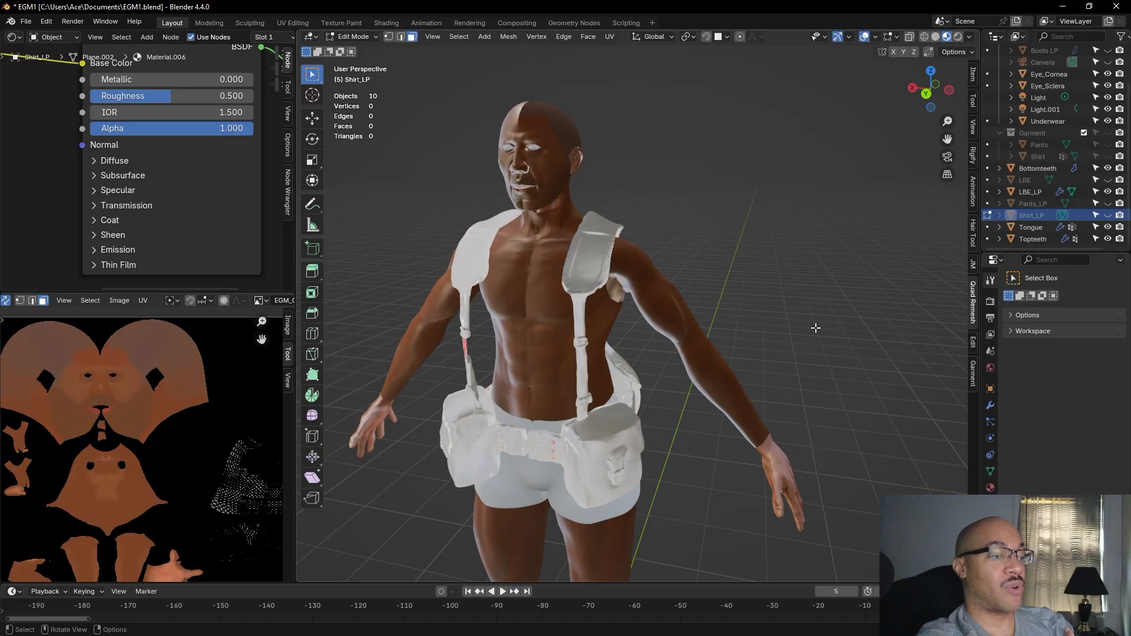
pyautogui.scroll(5, 679, 156)
pyautogui.moveTo(680, 157); pyautogui.dragTo(737, 156, button='middle')
pyautogui.scroll(2, 1017, 120)
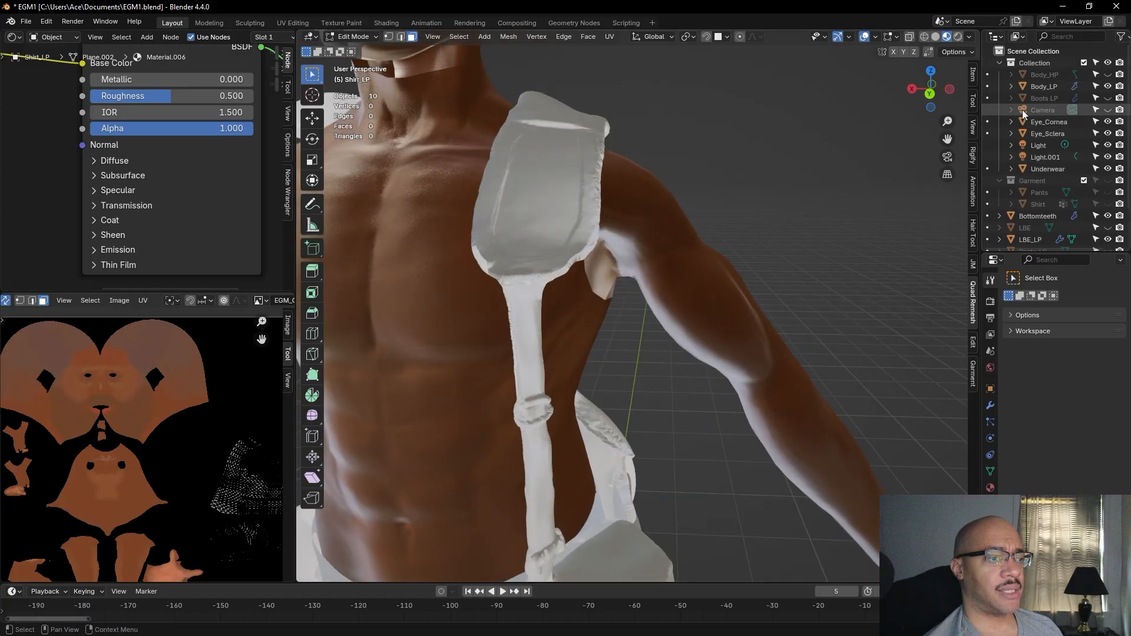
pyautogui.click(1107, 88)
pyautogui.scroll(-5, 722, 264)
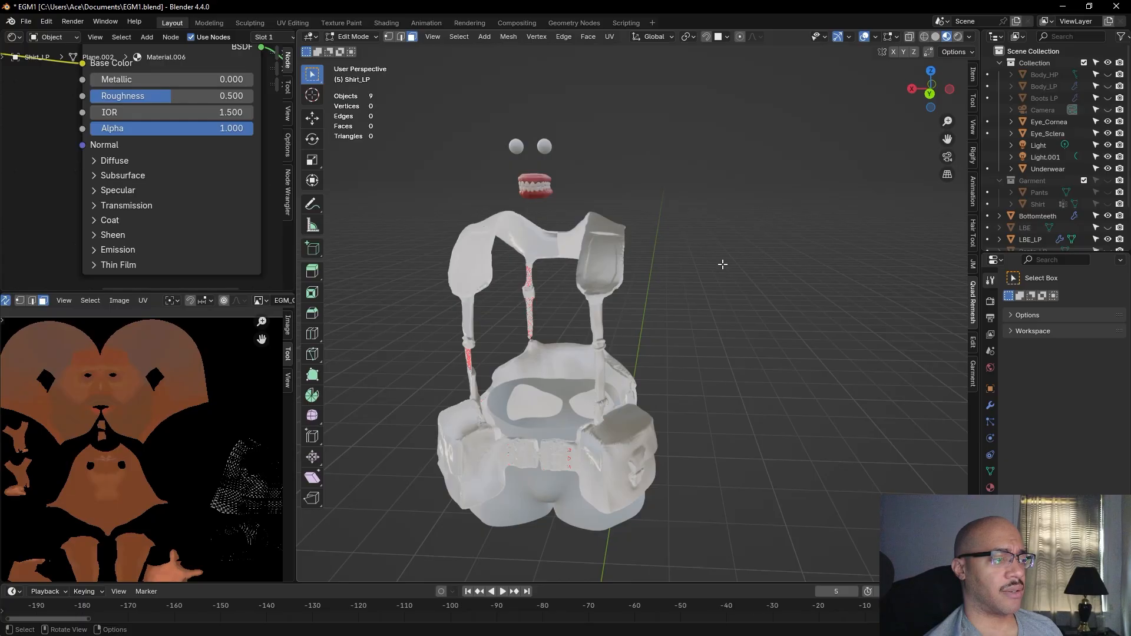
# Switch the viewport to Solid shading, leave Edit Mode on Shirt_LP, and open the LBE_LP gear in Sculpt Mode
pyautogui.click(936, 37)
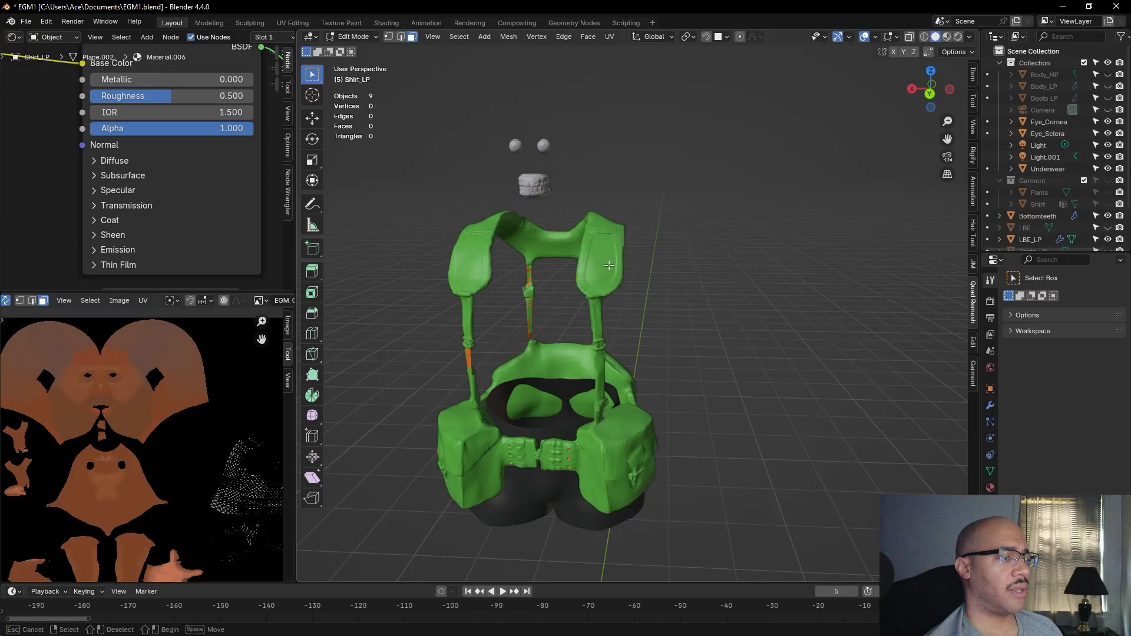
pyautogui.click(377, 36)
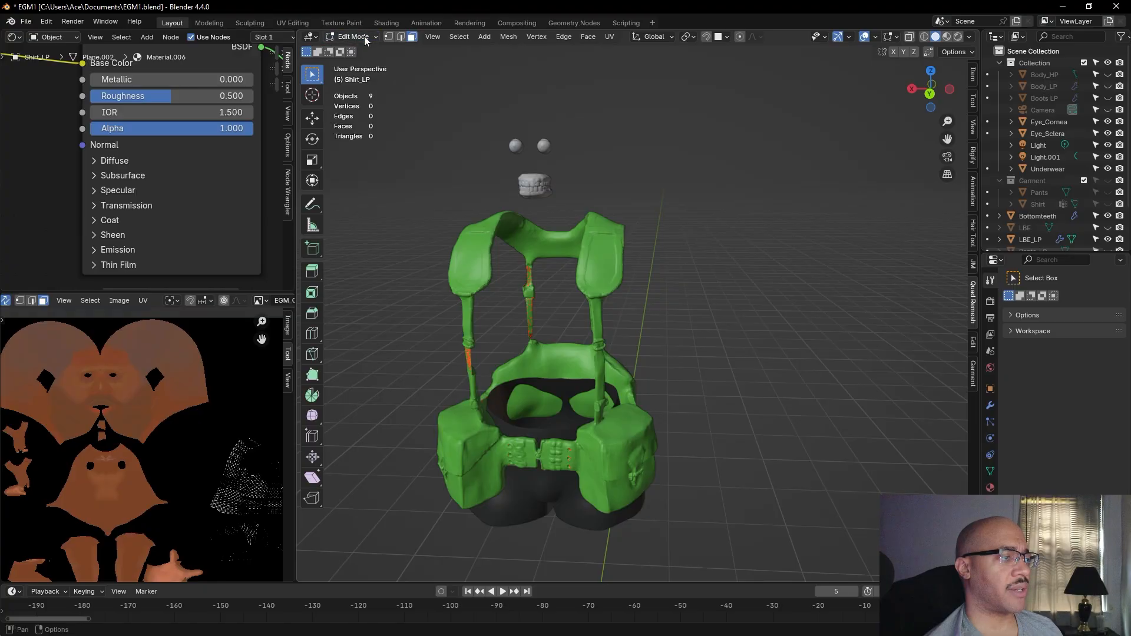
pyautogui.click(360, 51)
pyautogui.click(595, 262)
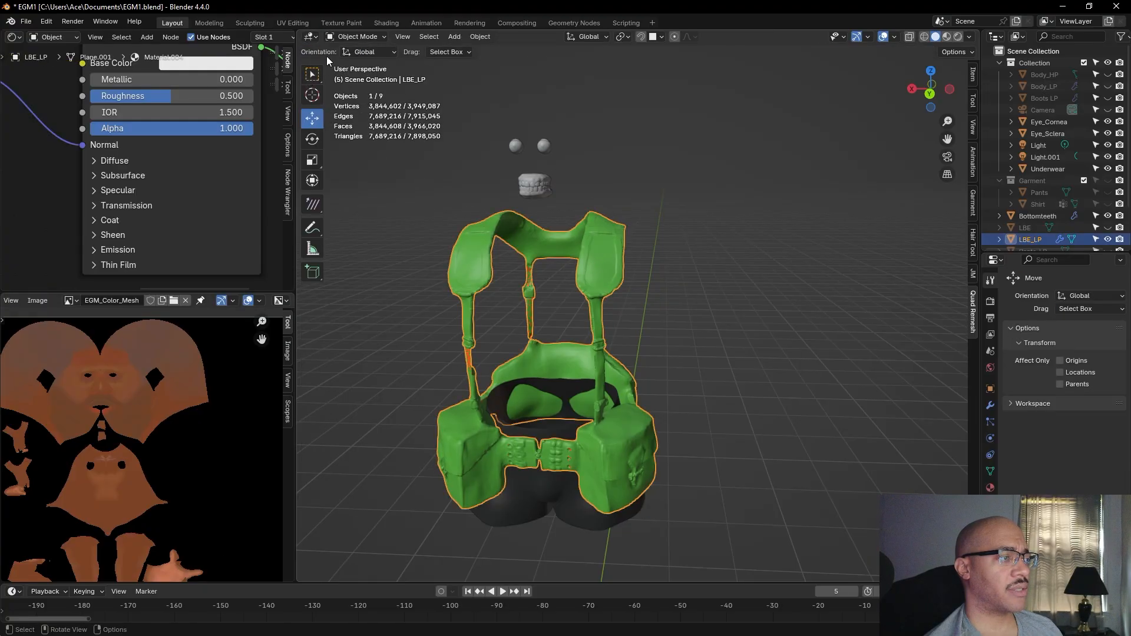
pyautogui.click(357, 37)
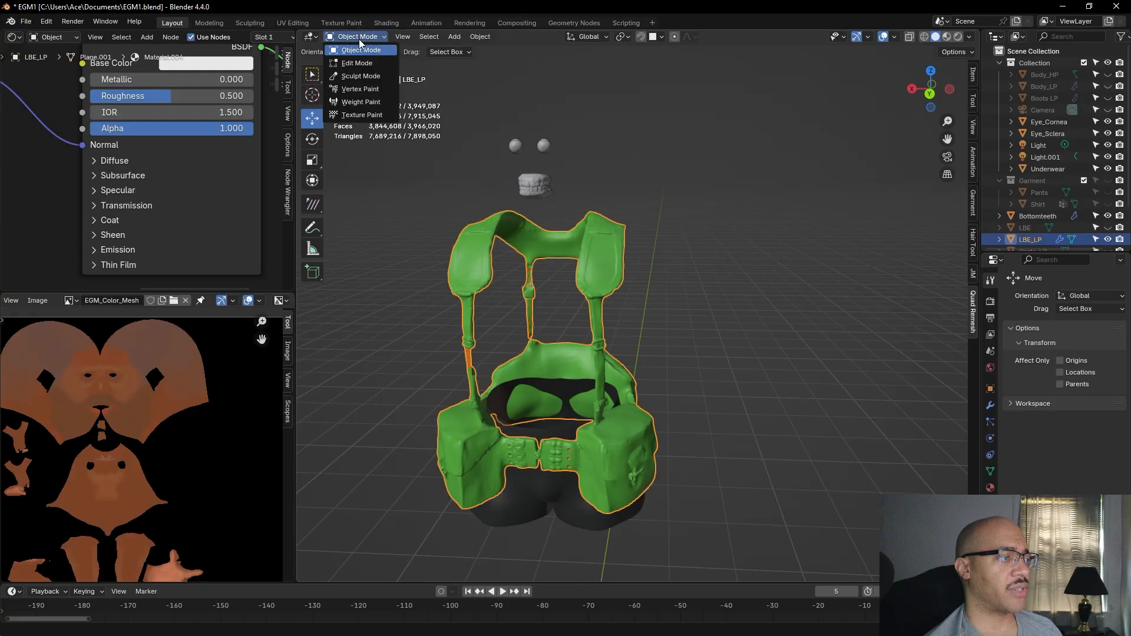
pyautogui.click(362, 76)
pyautogui.scroll(-2, 469, 212)
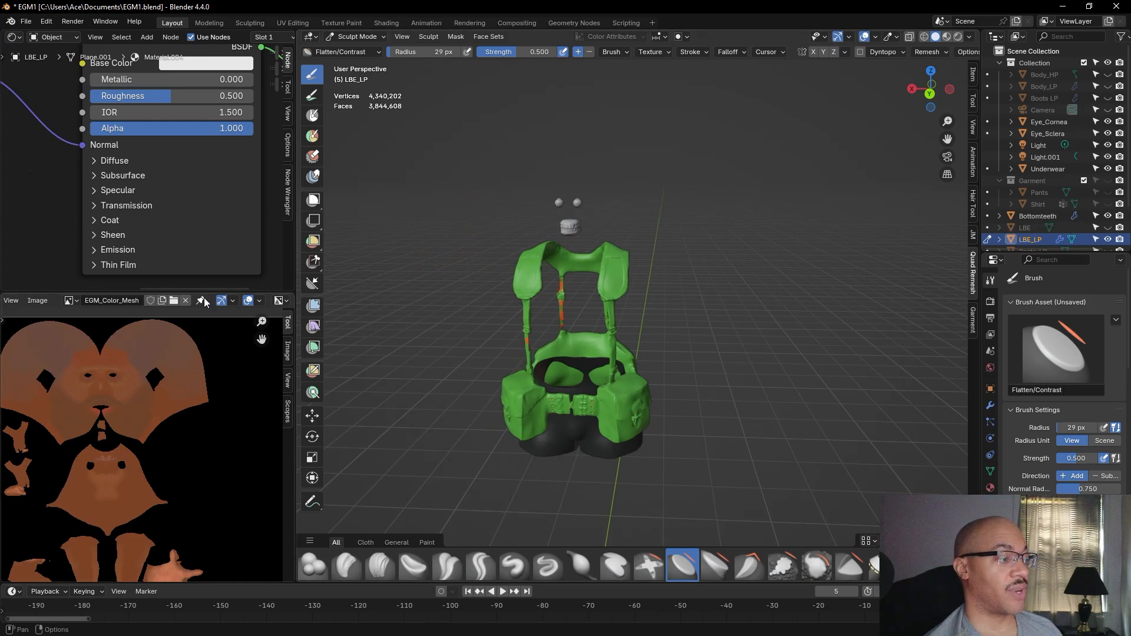
# Show the EGMTexture_NM image in the image editor and fit the whole map in view
pyautogui.click(76, 303)
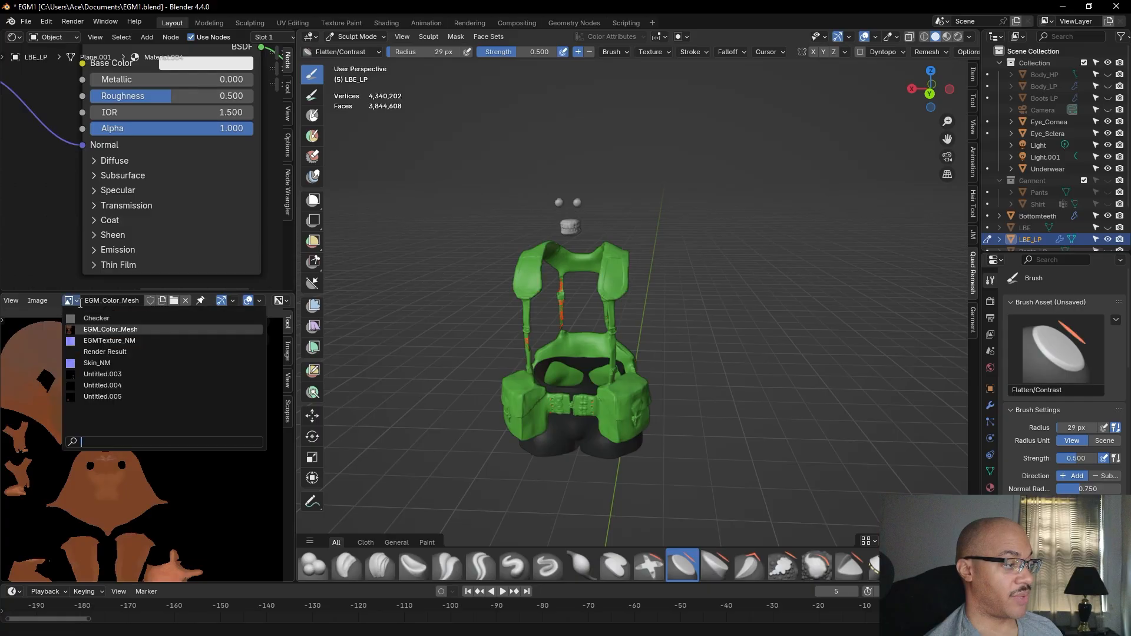
pyautogui.click(100, 340)
pyautogui.scroll(-5, 98, 337)
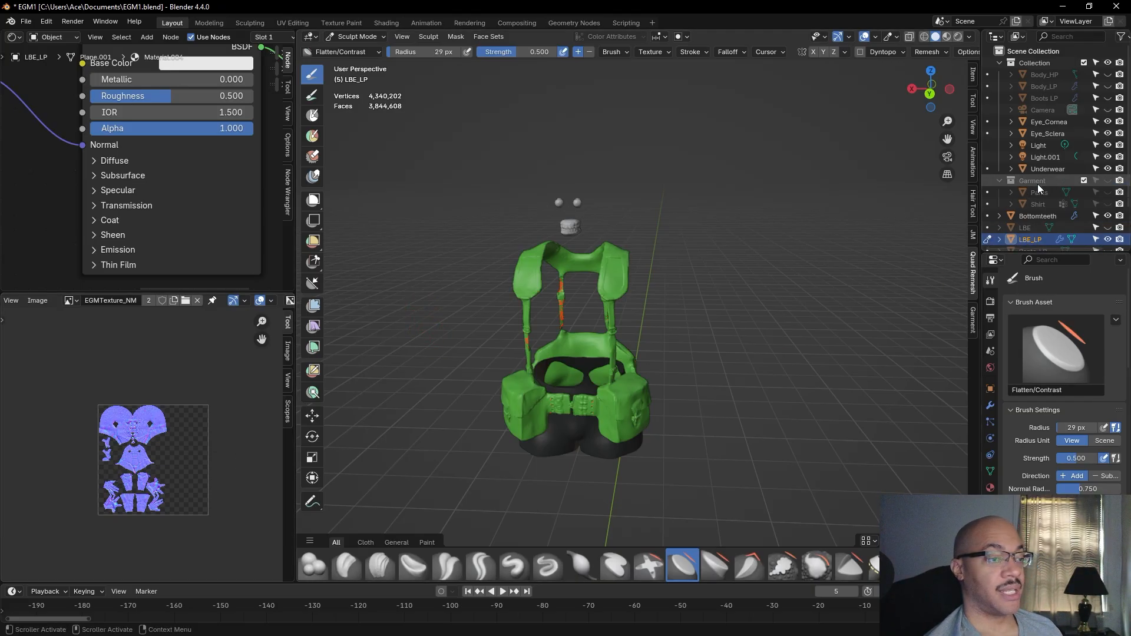
# Hide the Underwear object and inspect the harness, belt and front pouches of the LBE_LP gear
pyautogui.moveTo(443, 328)
pyautogui.mouseDown(button='middle')
pyautogui.moveTo(549, 319)
pyautogui.moveTo(802, 392)
pyautogui.moveTo(734, 398)
pyautogui.moveTo(754, 424)
pyautogui.moveTo(738, 359)
pyautogui.mouseUp(button='middle')
pyautogui.scroll(4, 802, 395)
pyautogui.scroll(-3, 807, 390)
pyautogui.scroll(-2, 754, 425)
pyautogui.scroll(-1, 754, 425)
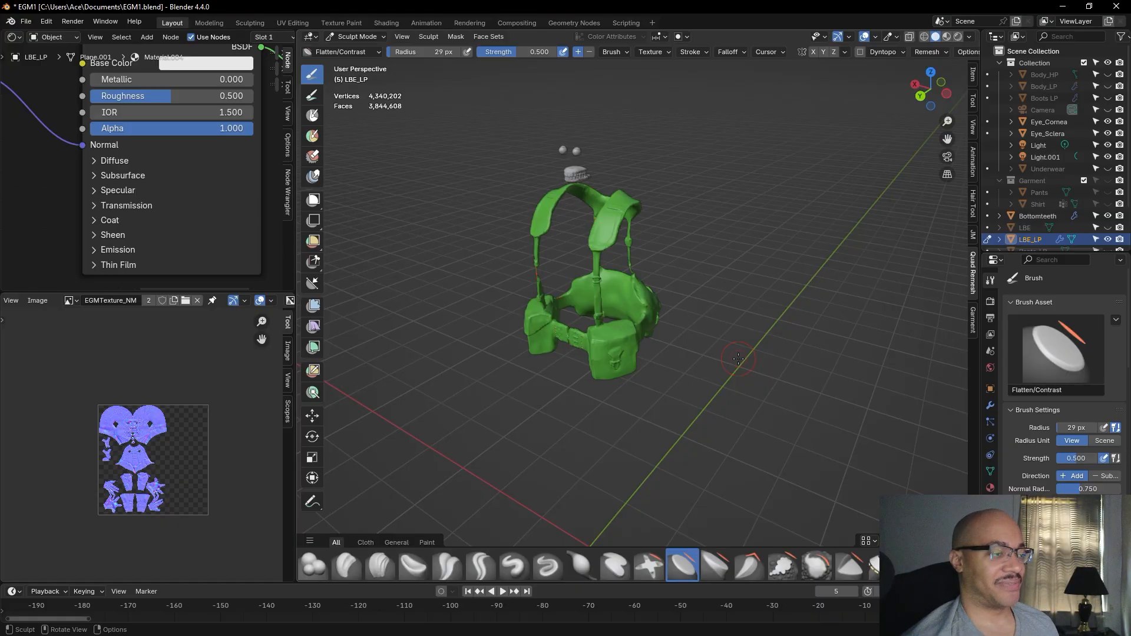
pyautogui.scroll(-1, 148, 446)
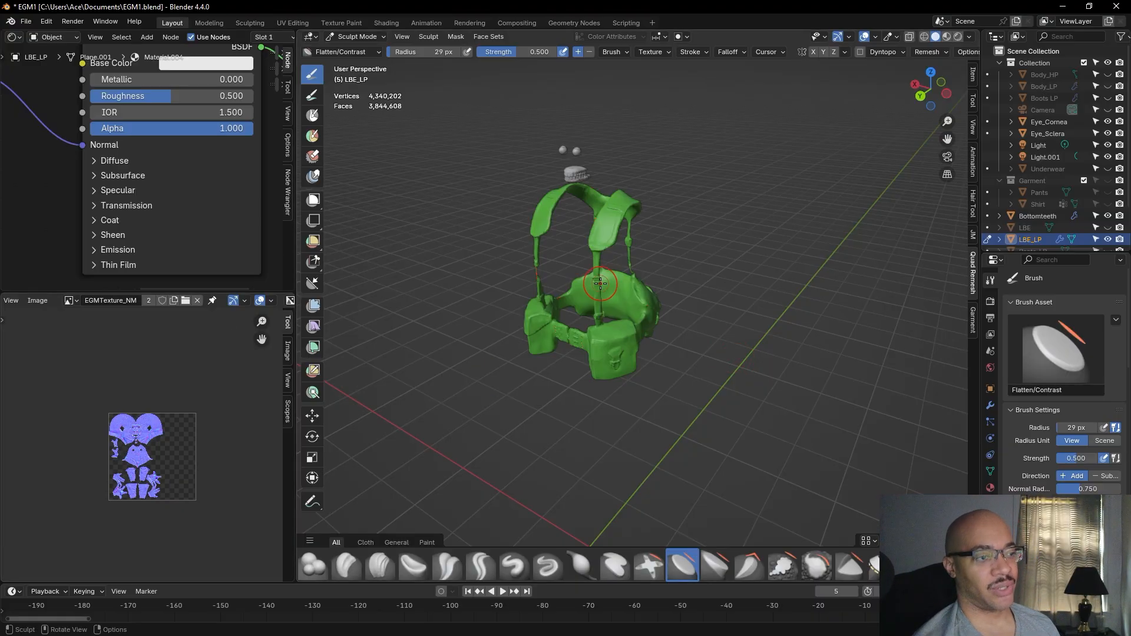
pyautogui.scroll(4, 803, 368)
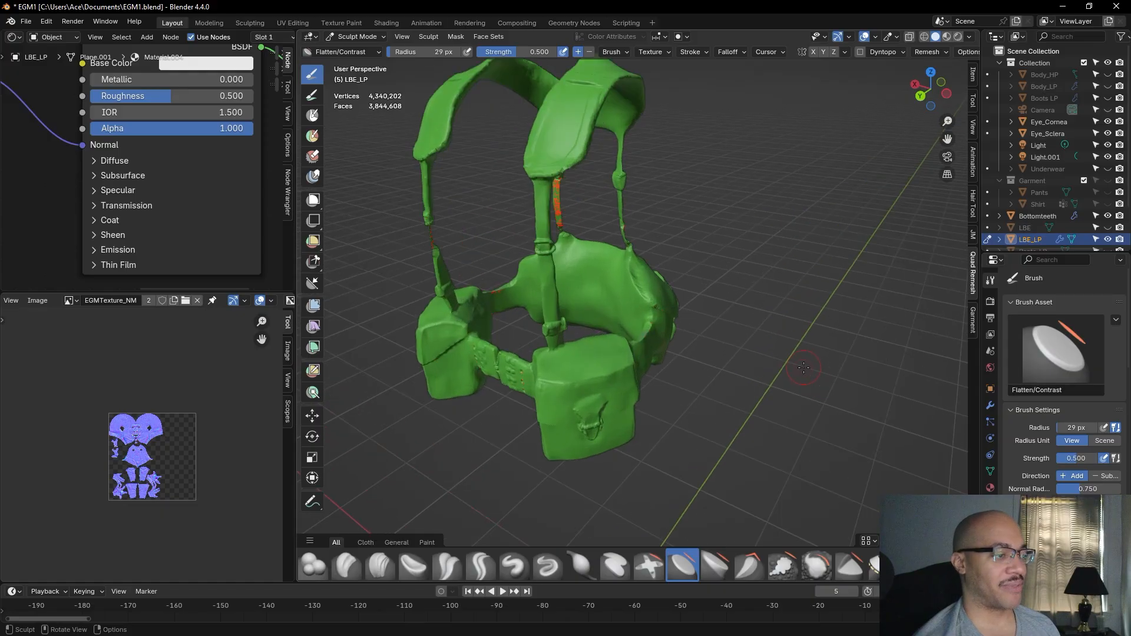
# Examine the rear pack of the LBE_LP gear from behind and both sides, focusing on its flap and looped straps
pyautogui.keyDown('alt'); pyautogui.moveTo(783, 402); pyautogui.dragTo(559, 272); pyautogui.keyUp('alt')
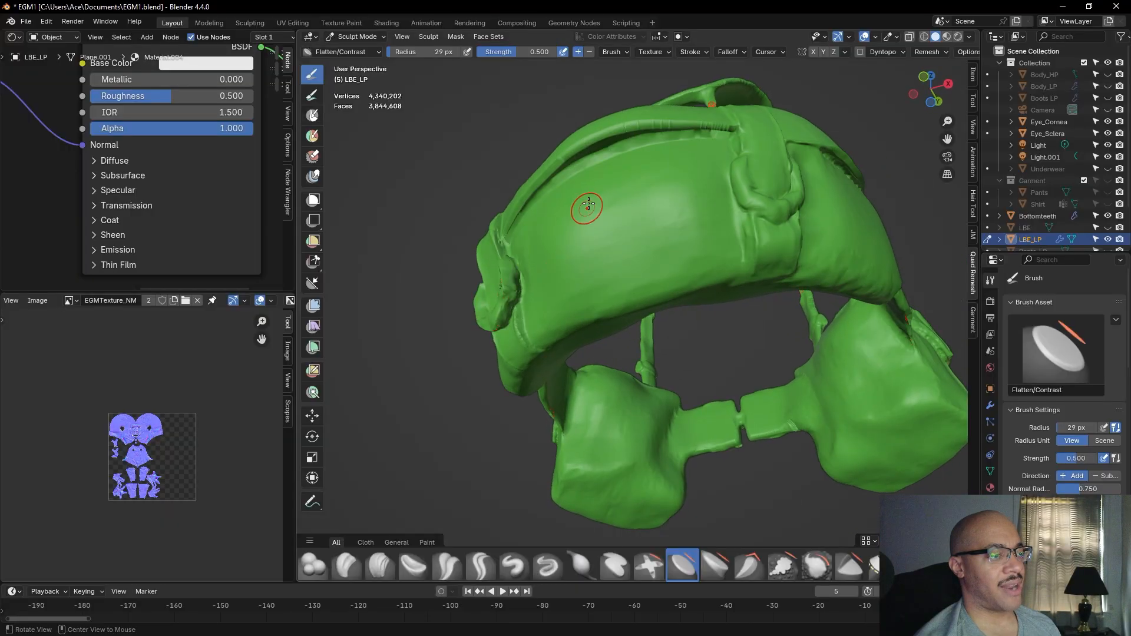
pyautogui.keyDown('alt'); pyautogui.moveTo(574, 233); pyautogui.dragTo(514, 190); pyautogui.keyUp('alt')
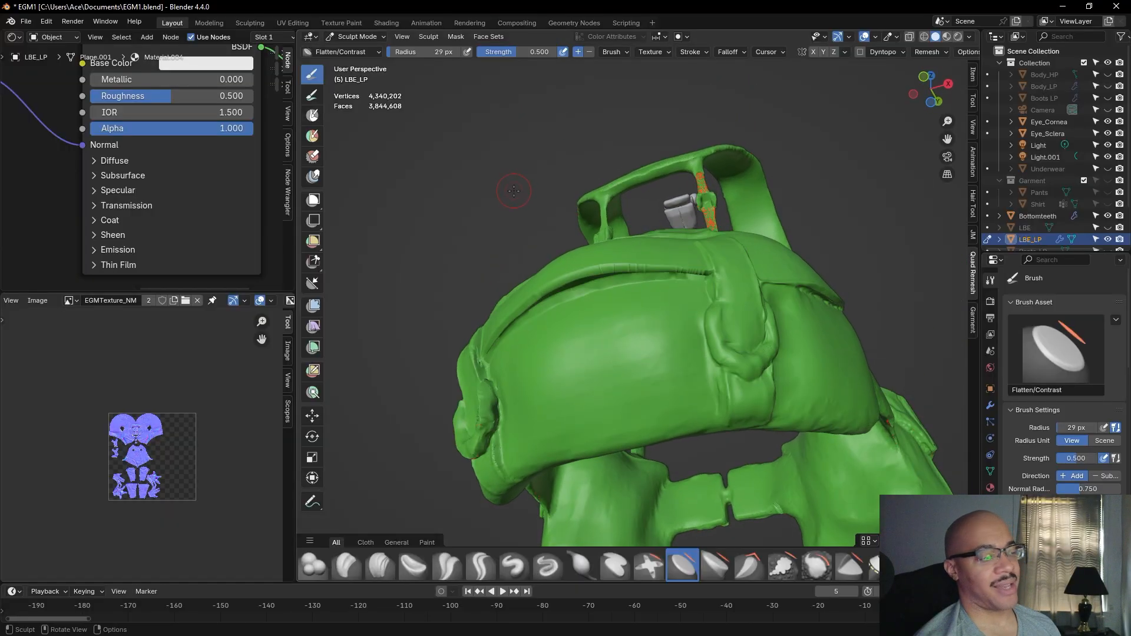
pyautogui.scroll(2, 511, 191)
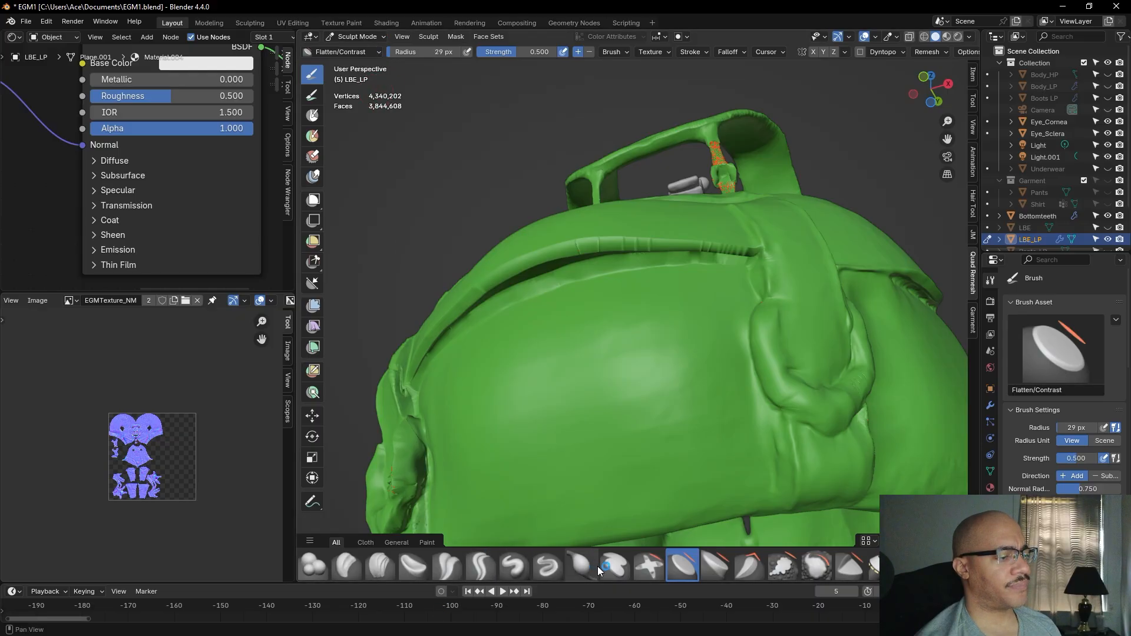
pyautogui.moveTo(603, 277); pyautogui.dragTo(598, 245, button='middle')
pyautogui.moveTo(599, 156)
pyautogui.mouseDown(button='middle')
pyautogui.moveTo(605, 220)
pyautogui.moveTo(678, 283)
pyautogui.mouseUp(button='middle')
pyautogui.moveTo(664, 361)
pyautogui.mouseDown(button='middle')
pyautogui.moveTo(598, 355)
pyautogui.moveTo(619, 429)
pyautogui.mouseUp(button='middle')
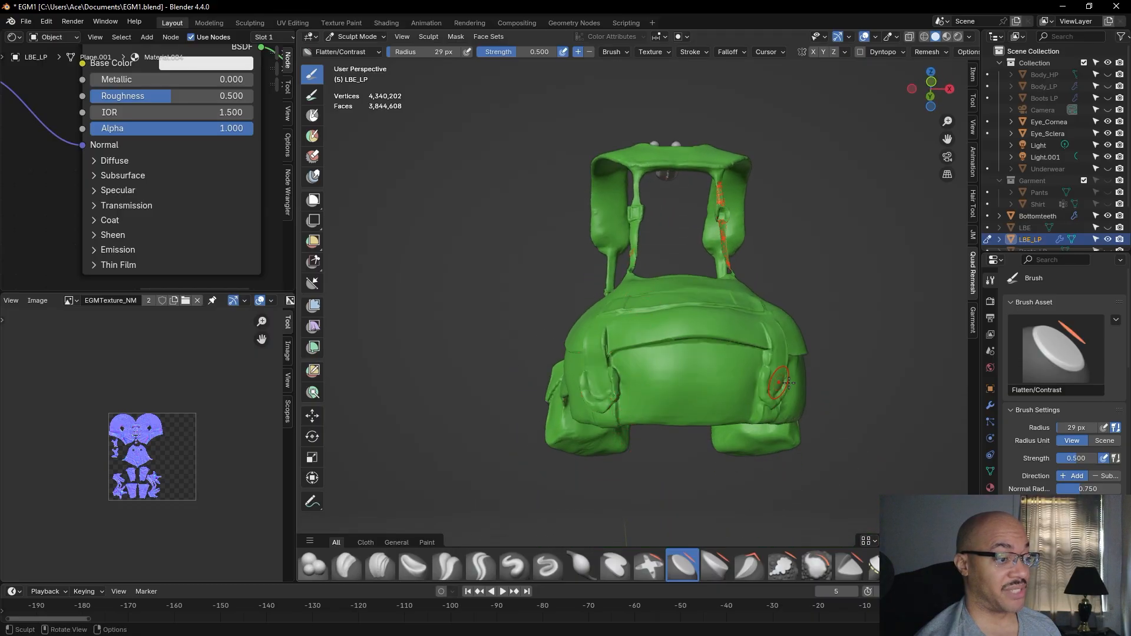
pyautogui.scroll(4, 909, 429)
pyautogui.moveTo(854, 446); pyautogui.dragTo(807, 396, button='middle')
pyautogui.moveTo(772, 264)
pyautogui.mouseDown(button='middle')
pyautogui.moveTo(676, 310)
pyautogui.moveTo(640, 307)
pyautogui.moveTo(683, 371)
pyautogui.mouseUp(button='middle')
pyautogui.scroll(-3, 676, 308)
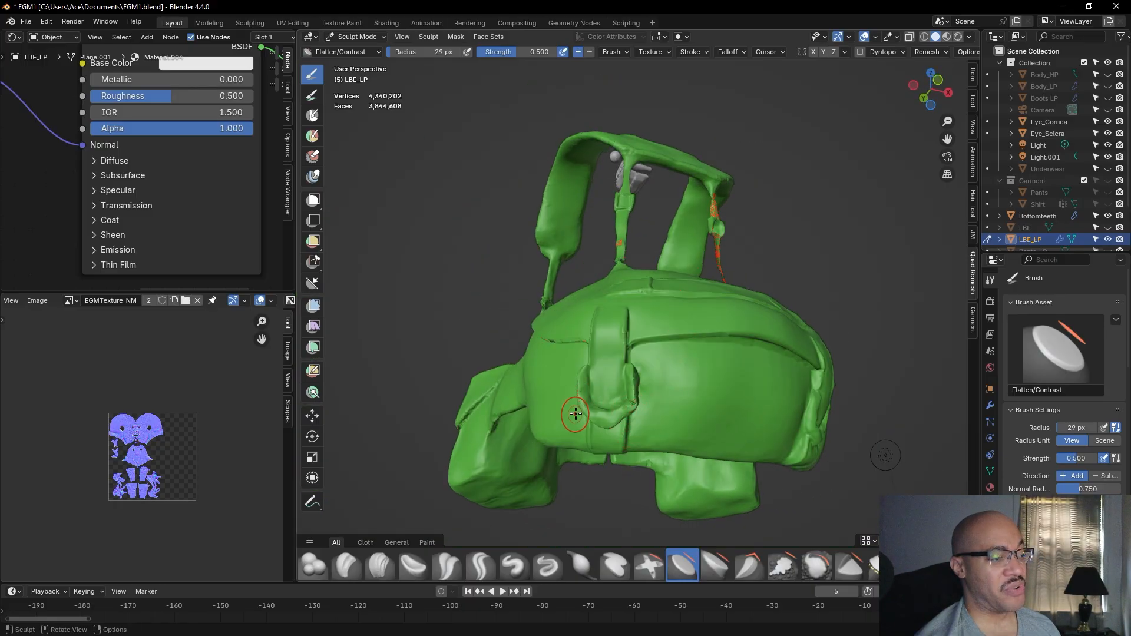
pyautogui.moveTo(715, 409)
pyautogui.mouseDown(button='middle')
pyautogui.moveTo(726, 394)
pyautogui.moveTo(699, 411)
pyautogui.mouseUp(button='middle')
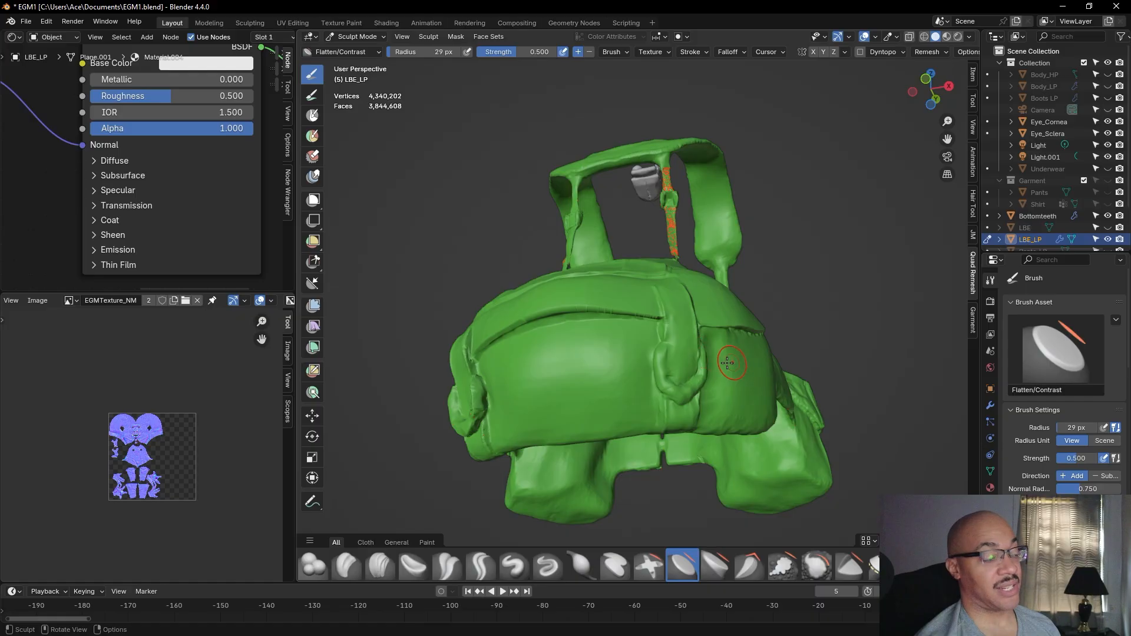
pyautogui.scroll(3, 713, 389)
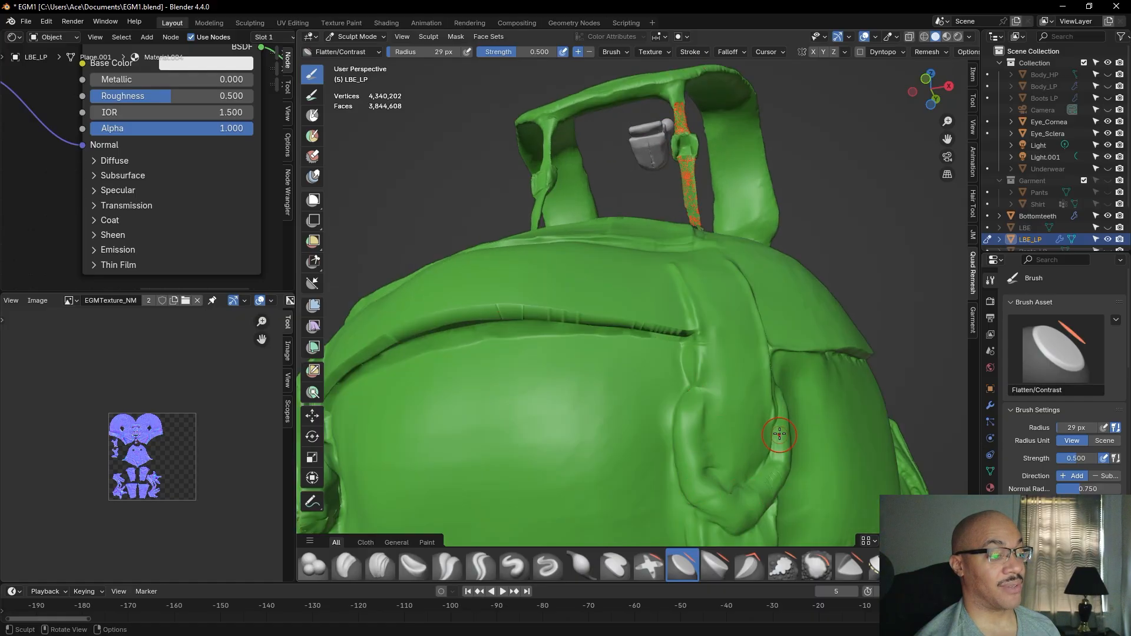
pyautogui.moveTo(740, 469); pyautogui.dragTo(724, 457, button='middle')
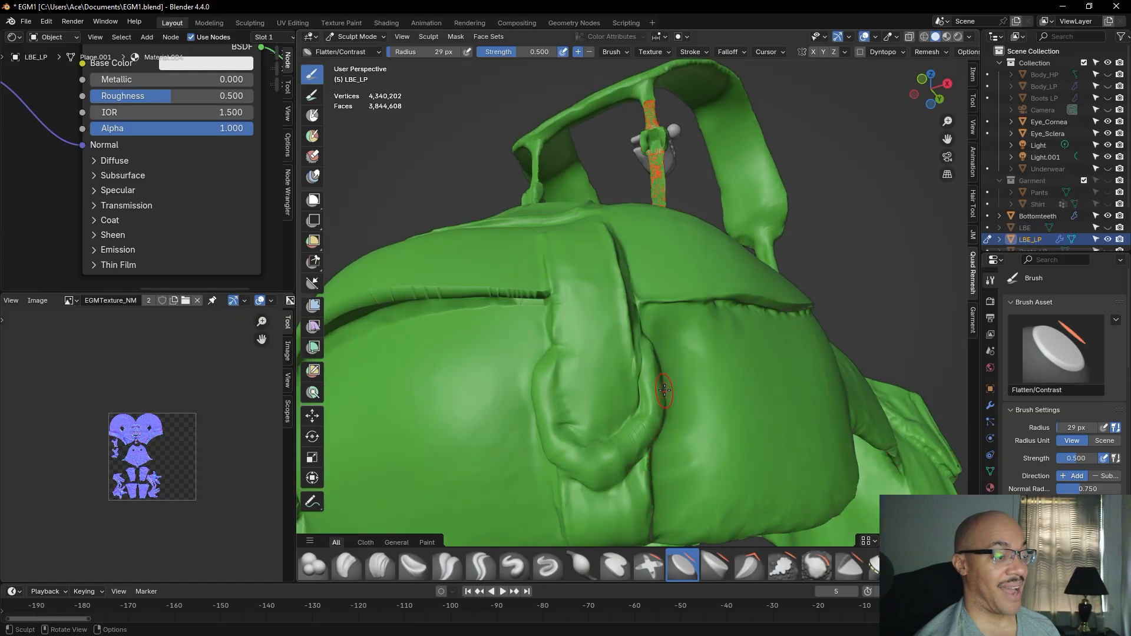
# Set the Flatten/Contrast brush radius to 60 px for work on the rear pack's looped strap
pyautogui.moveTo(422, 51); pyautogui.dragTo(448, 51)
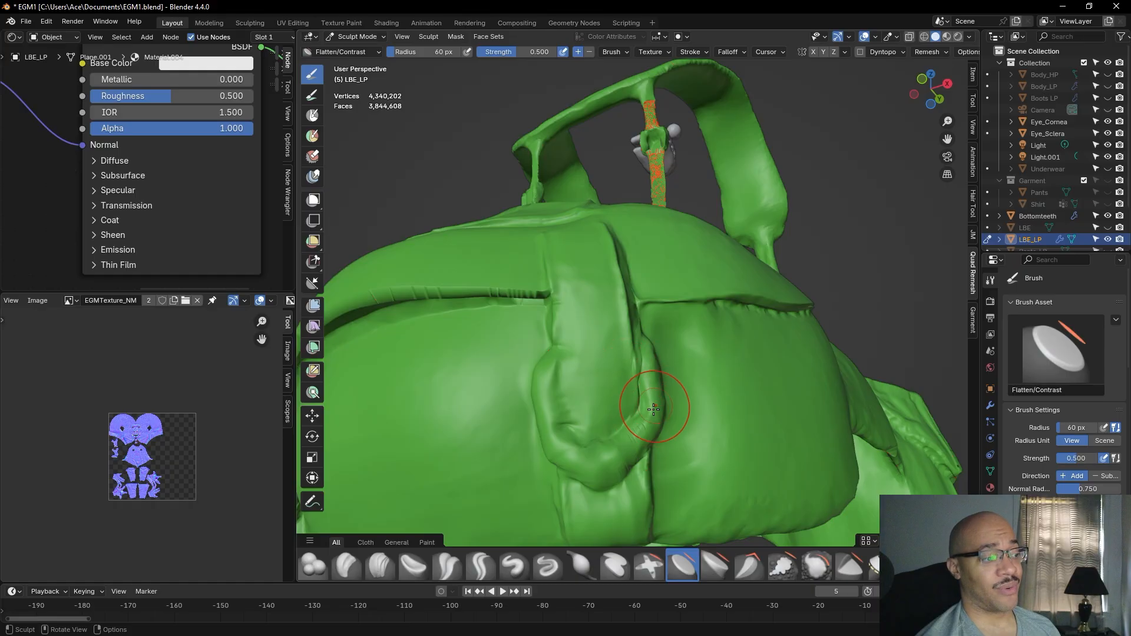
pyautogui.moveTo(820, 326)
pyautogui.mouseDown(button='middle')
pyautogui.moveTo(740, 412)
pyautogui.moveTo(735, 483)
pyautogui.moveTo(715, 433)
pyautogui.moveTo(678, 394)
pyautogui.moveTo(671, 351)
pyautogui.moveTo(606, 283)
pyautogui.moveTo(631, 361)
pyautogui.mouseUp(button='middle')
pyautogui.scroll(-3, 736, 483)
pyautogui.scroll(3, 657, 351)
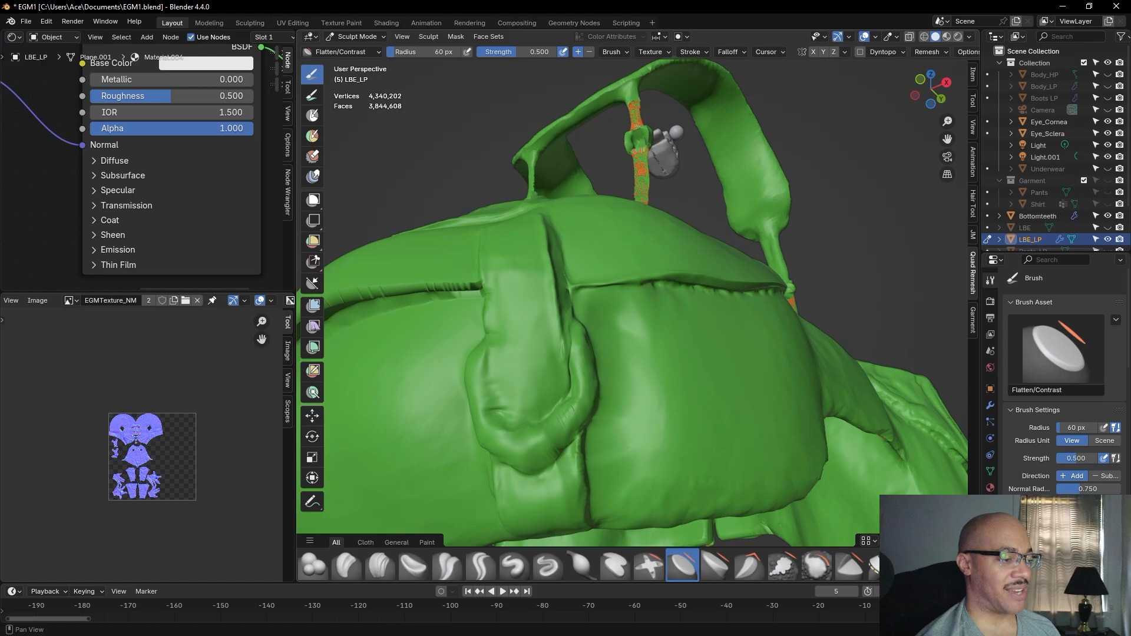
# Examine the orange reversed-face patches on the thin harness straps and the overall form of the rear pack
pyautogui.scroll(-5, 615, 338)
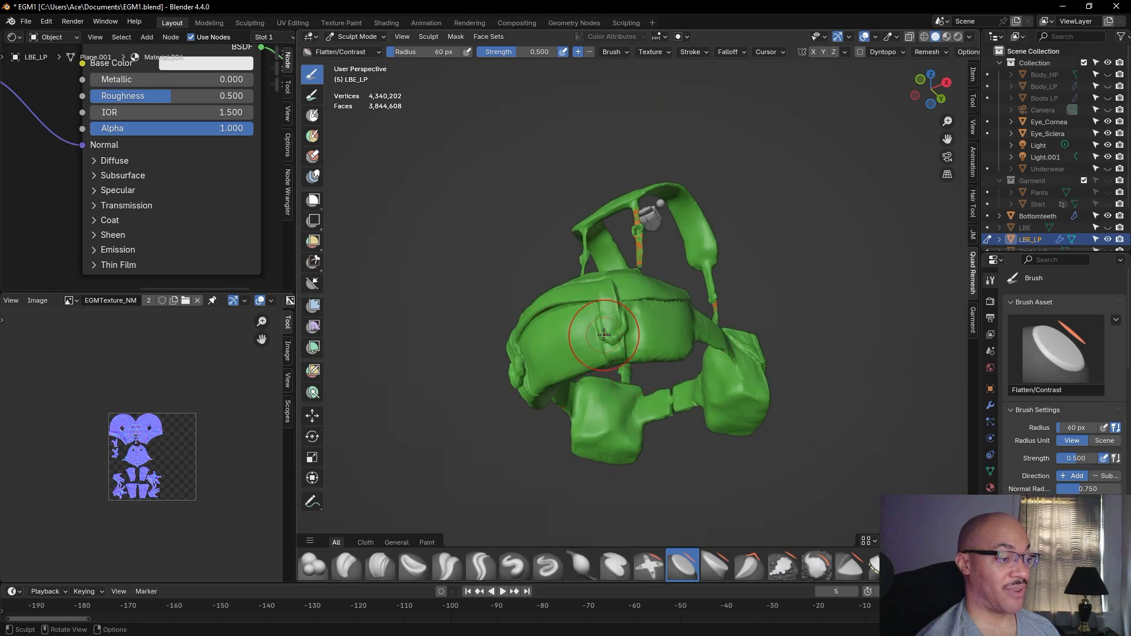
pyautogui.moveTo(613, 401)
pyautogui.mouseDown(button='middle')
pyautogui.moveTo(609, 391)
pyautogui.moveTo(589, 433)
pyautogui.mouseUp(button='middle')
pyautogui.scroll(4, 694, 385)
pyautogui.moveTo(734, 419)
pyautogui.mouseDown(button='middle')
pyautogui.moveTo(631, 338)
pyautogui.moveTo(648, 333)
pyautogui.mouseUp(button='middle')
pyautogui.scroll(3, 631, 338)
pyautogui.moveTo(492, 361)
pyautogui.mouseDown(button='middle')
pyautogui.moveTo(797, 356)
pyautogui.moveTo(720, 333)
pyautogui.mouseUp(button='middle')
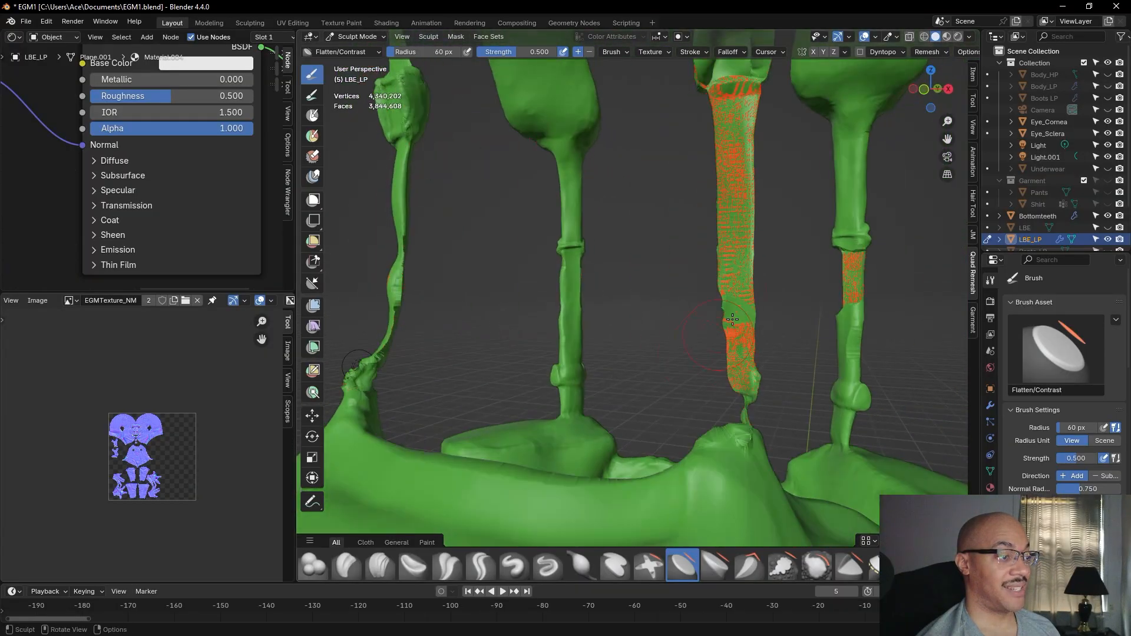
pyautogui.scroll(-3, 750, 150)
pyautogui.moveTo(702, 199); pyautogui.dragTo(751, 209, button='middle')
pyautogui.scroll(1, 633, 368)
pyautogui.moveTo(633, 368)
pyautogui.mouseDown(button='middle')
pyautogui.moveTo(631, 345)
pyautogui.moveTo(631, 380)
pyautogui.moveTo(627, 352)
pyautogui.mouseUp(button='middle')
pyautogui.moveTo(544, 352); pyautogui.dragTo(556, 330)
pyautogui.scroll(-3, 630, 315)
pyautogui.moveTo(613, 379); pyautogui.dragTo(596, 332, button='middle')
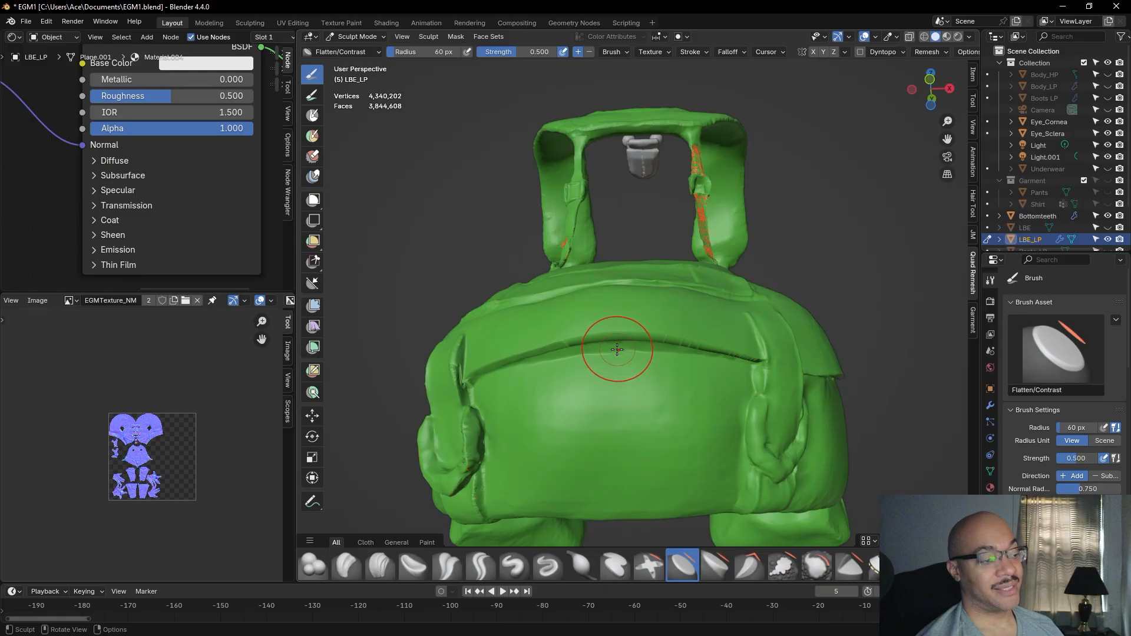
# Frame the looped strap on the side of the rear pack and choose the Grab sculpting brush
pyautogui.moveTo(619, 353); pyautogui.dragTo(560, 329, button='middle')
pyautogui.scroll(2, 619, 366)
pyautogui.keyDown('shift'); pyautogui.moveTo(645, 335); pyautogui.dragTo(645, 335, button='middle'); pyautogui.keyUp('shift')
pyautogui.click(581, 565)
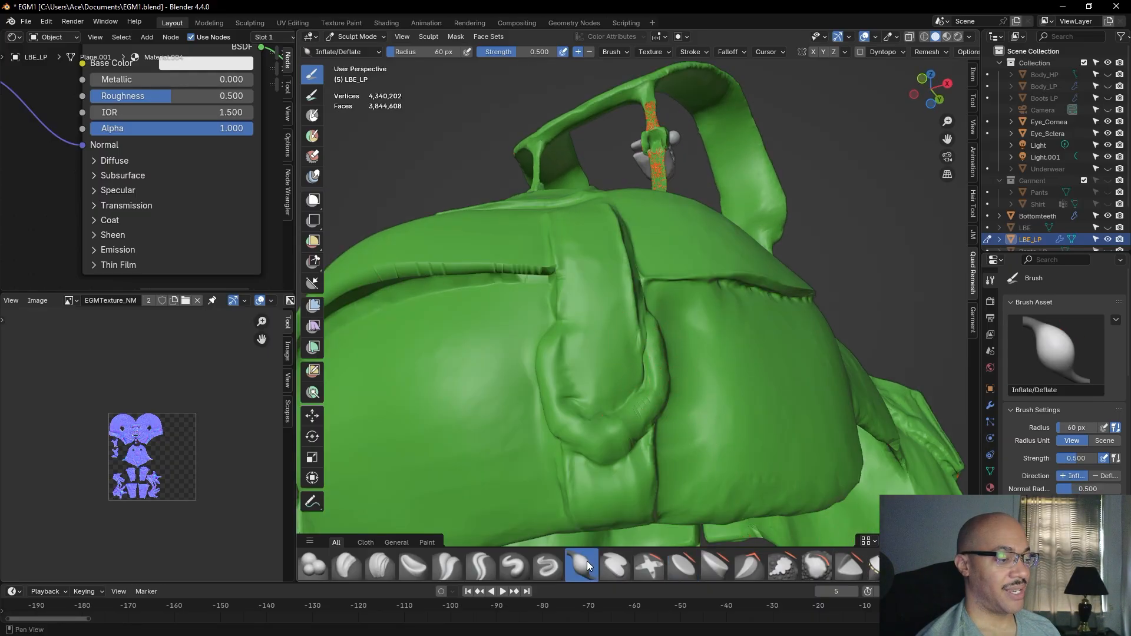
pyautogui.keyDown('shift'); pyautogui.moveTo(752, 489); pyautogui.dragTo(751, 489, button='middle'); pyautogui.keyUp('shift')
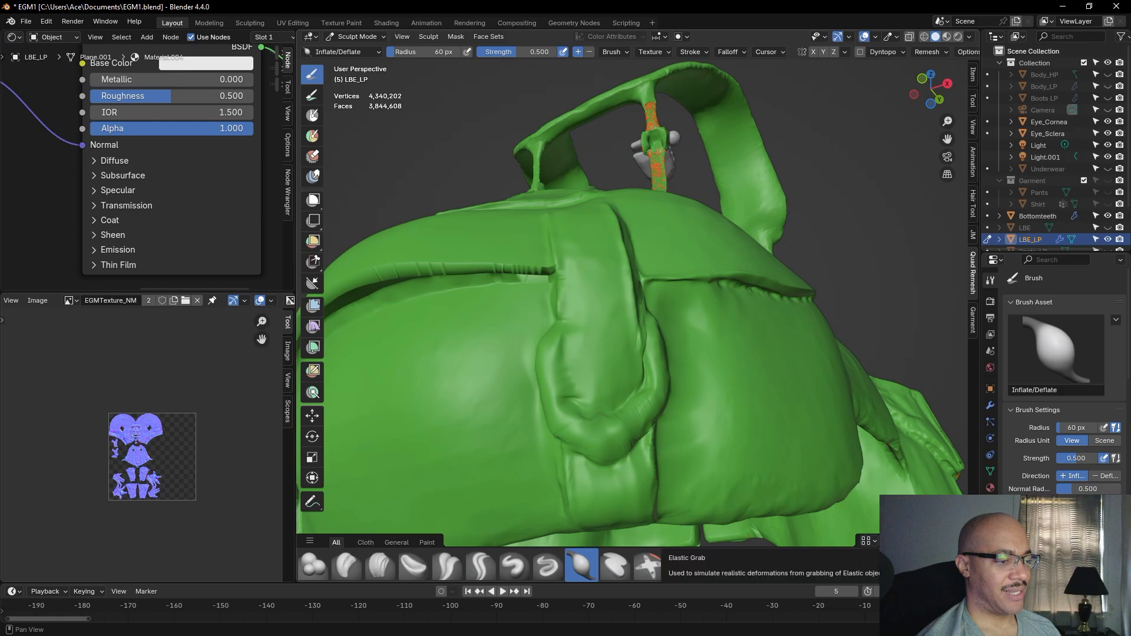
pyautogui.scroll(-1, 632, 566)
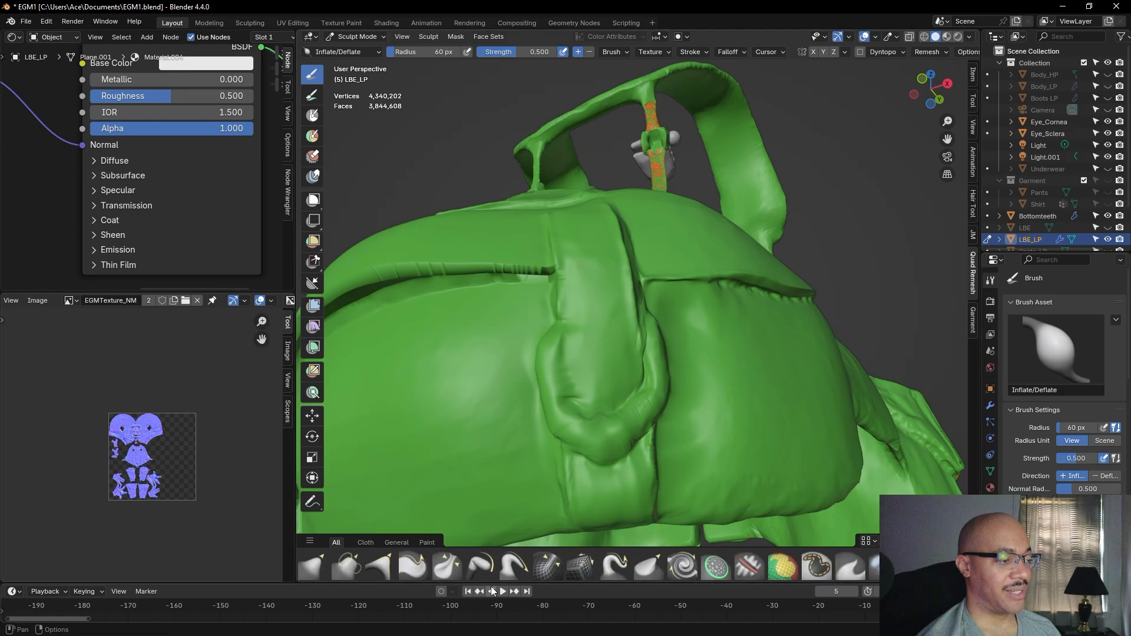
pyautogui.click(314, 565)
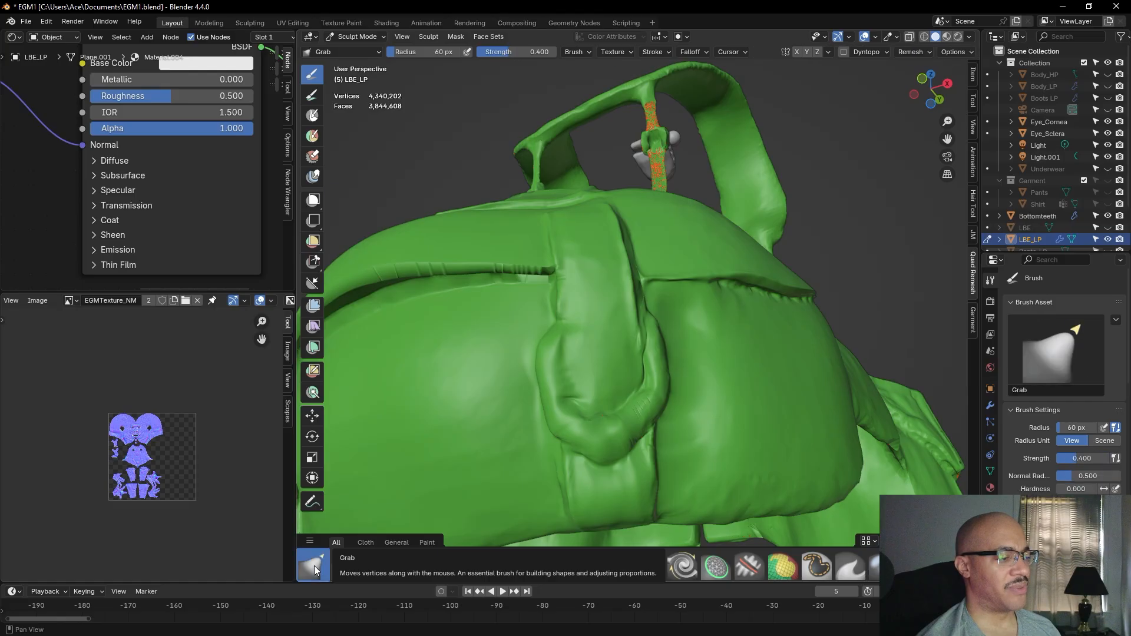
pyautogui.scroll(2, 314, 565)
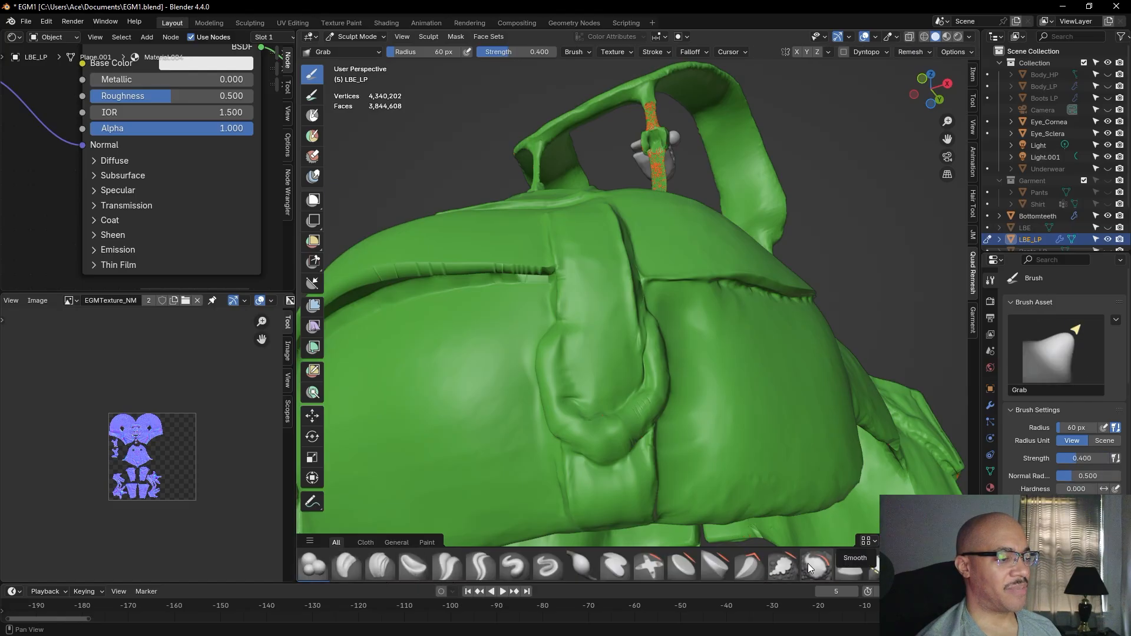
pyautogui.scroll(-2, 813, 569)
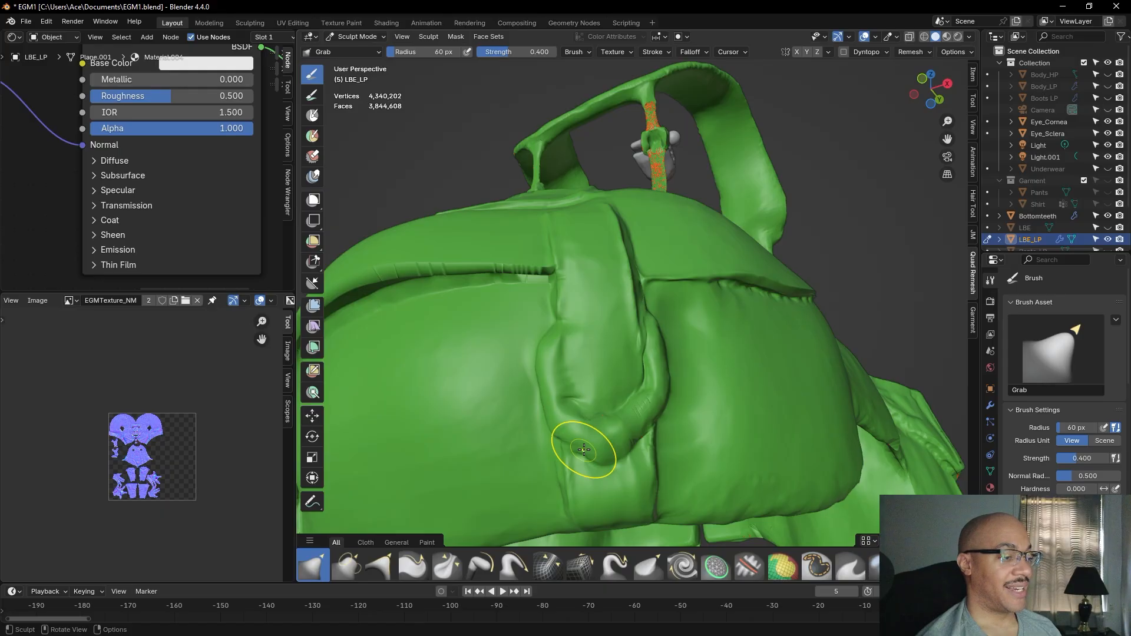
# Set the Grab brush radius to 115 px and reshape the looped strap end on the rear pack, checking it from behind
pyautogui.moveTo(657, 407); pyautogui.dragTo(666, 411)
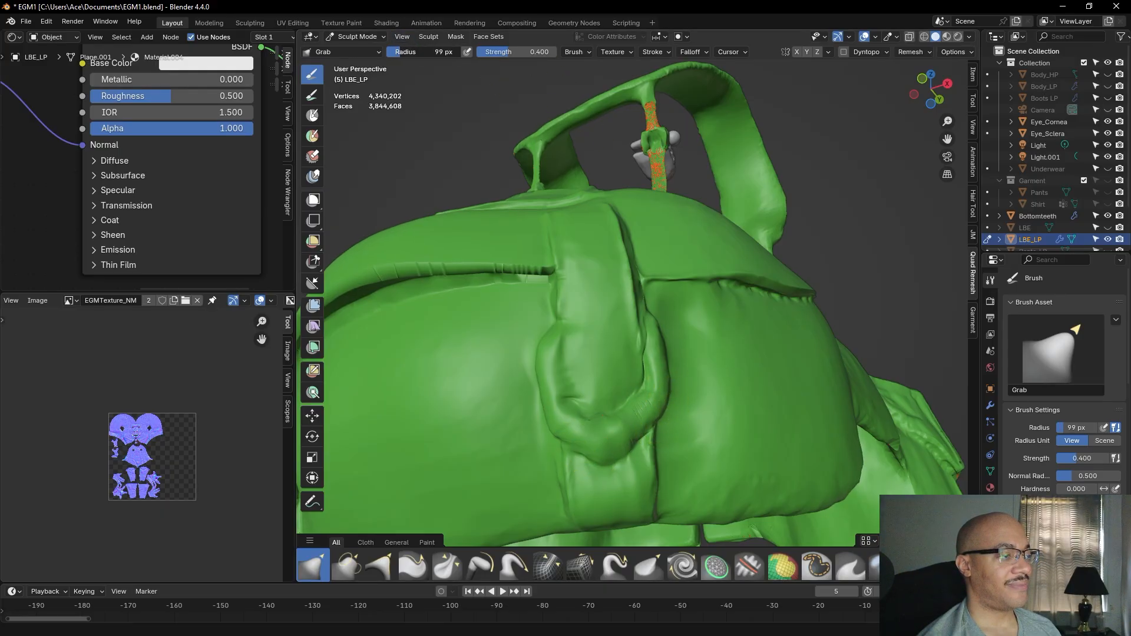
pyautogui.moveTo(424, 52); pyautogui.dragTo(426, 52)
pyautogui.moveTo(652, 405)
pyautogui.mouseDown()
pyautogui.moveTo(637, 430)
pyautogui.moveTo(642, 293)
pyautogui.moveTo(647, 328)
pyautogui.moveTo(657, 329)
pyautogui.mouseUp()
pyautogui.moveTo(558, 344)
pyautogui.mouseDown()
pyautogui.moveTo(579, 341)
pyautogui.moveTo(545, 338)
pyautogui.moveTo(551, 419)
pyautogui.moveTo(611, 449)
pyautogui.moveTo(631, 434)
pyautogui.mouseUp()
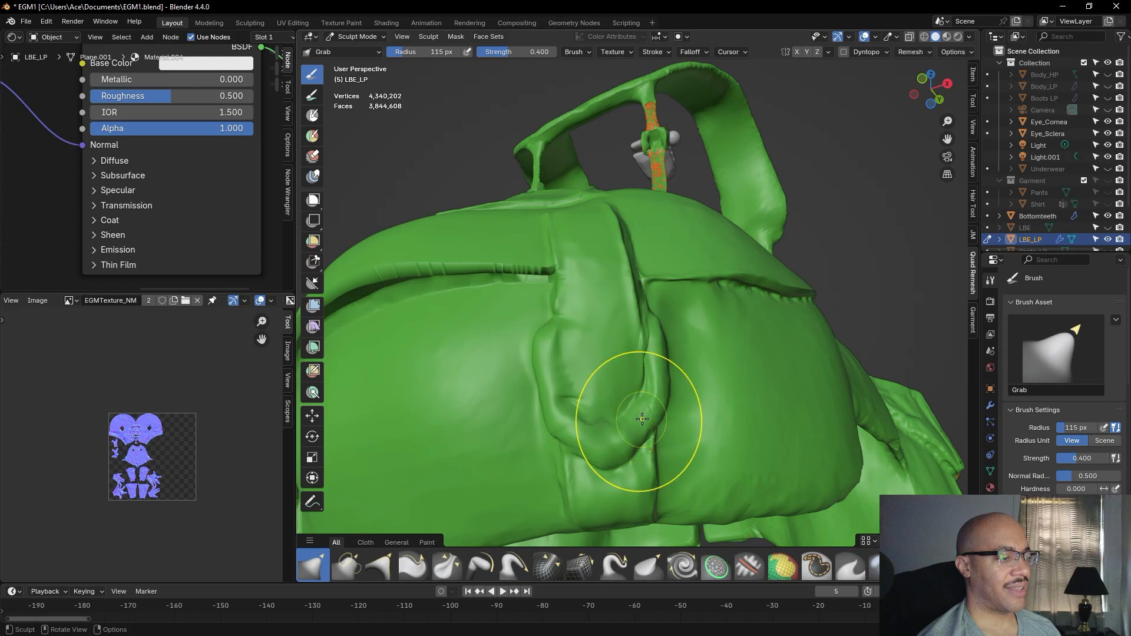
pyautogui.scroll(-4, 643, 418)
pyautogui.moveTo(719, 366)
pyautogui.mouseDown(button='middle')
pyautogui.moveTo(728, 436)
pyautogui.moveTo(714, 430)
pyautogui.mouseUp(button='middle')
pyautogui.moveTo(689, 379); pyautogui.dragTo(671, 441, button='middle')
pyautogui.scroll(1, 670, 418)
pyautogui.scroll(1, 664, 448)
pyautogui.scroll(-1, 665, 449)
pyautogui.moveTo(643, 460)
pyautogui.mouseDown()
pyautogui.moveTo(560, 474)
pyautogui.moveTo(580, 461)
pyautogui.mouseUp()
pyautogui.moveTo(612, 415); pyautogui.dragTo(653, 449, button='middle')
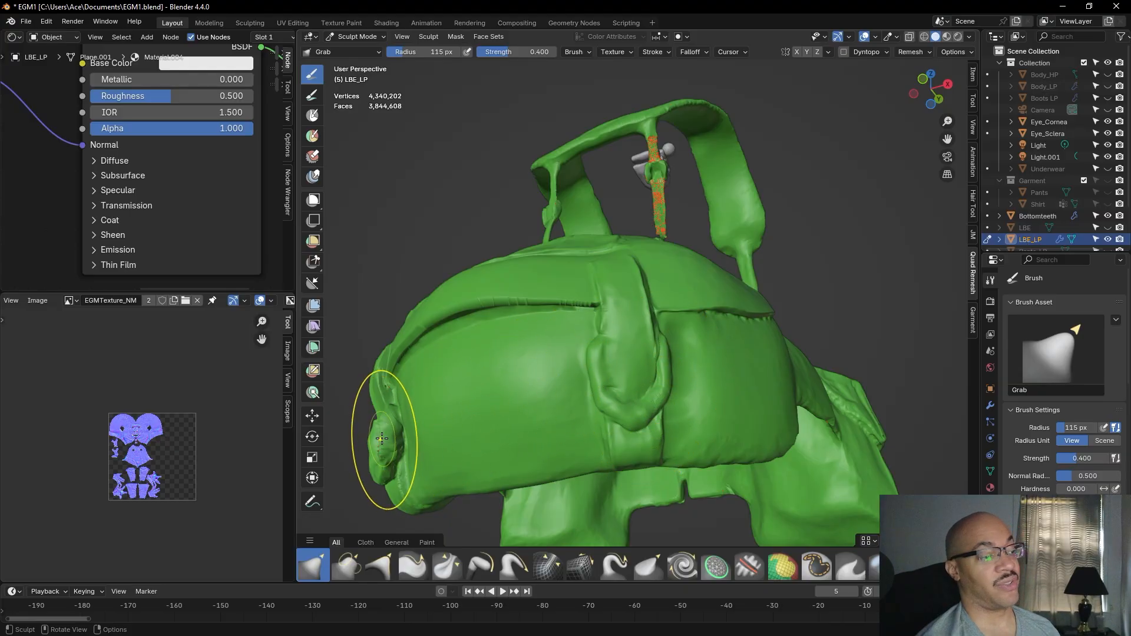
# Choose the Smooth brush, set its radius to 33 px, and smooth the lower corner of the rear pack's looped strap
pyautogui.moveTo(702, 404)
pyautogui.mouseDown(button='middle')
pyautogui.moveTo(790, 429)
pyautogui.moveTo(733, 442)
pyautogui.moveTo(661, 429)
pyautogui.moveTo(618, 442)
pyautogui.moveTo(621, 420)
pyautogui.moveTo(669, 467)
pyautogui.mouseUp(button='middle')
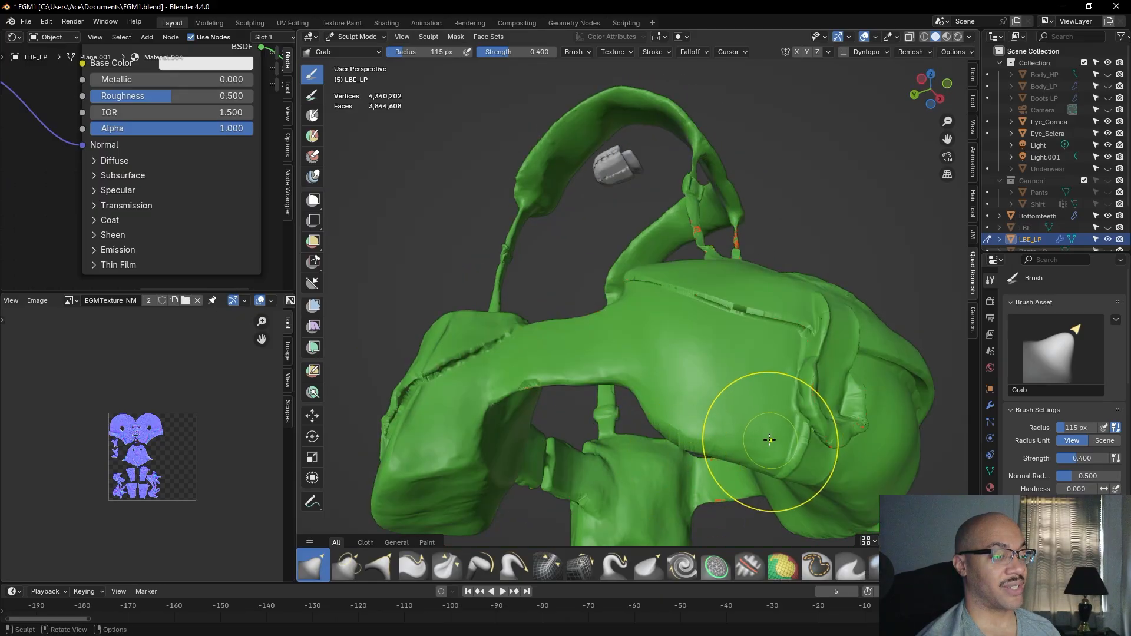
pyautogui.moveTo(772, 441); pyautogui.dragTo(700, 472, button='middle')
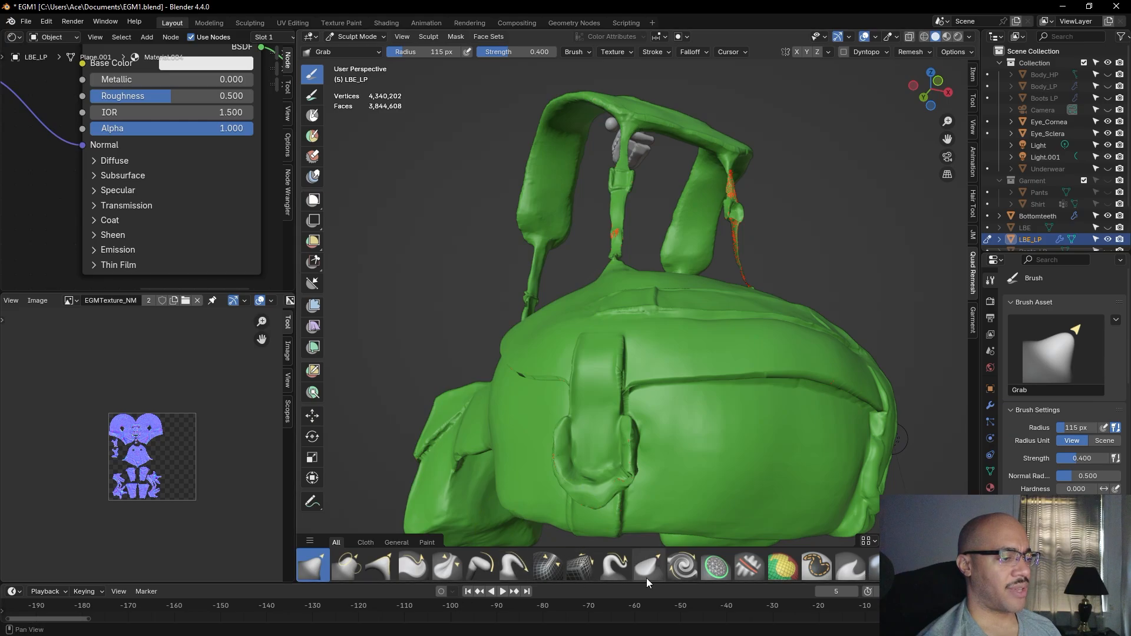
pyautogui.scroll(-2, 875, 574)
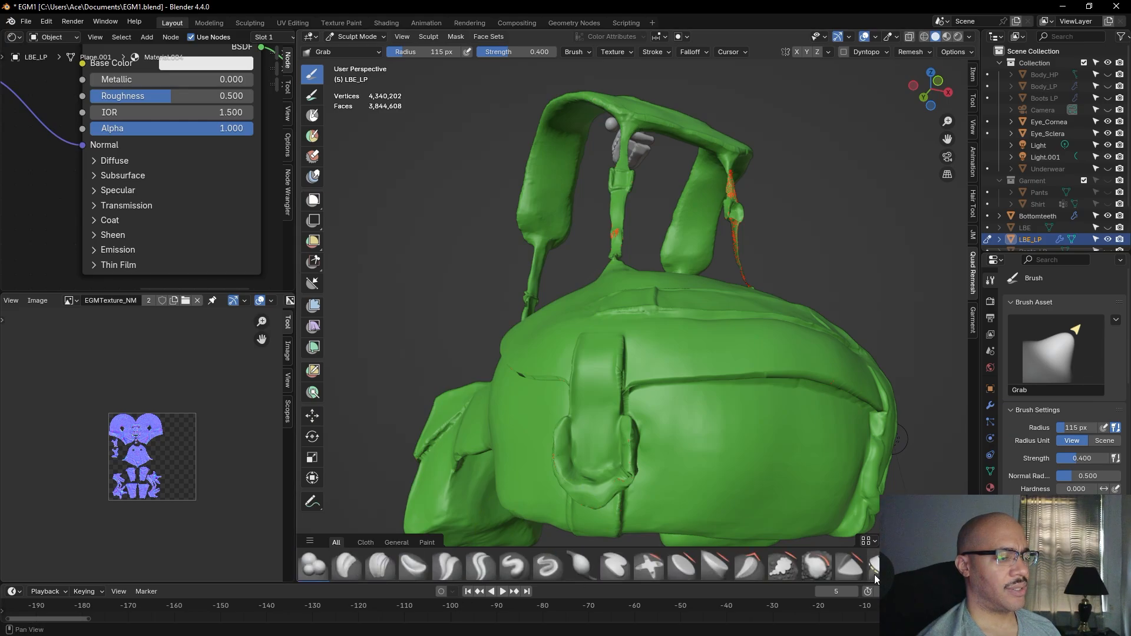
pyautogui.click(812, 574)
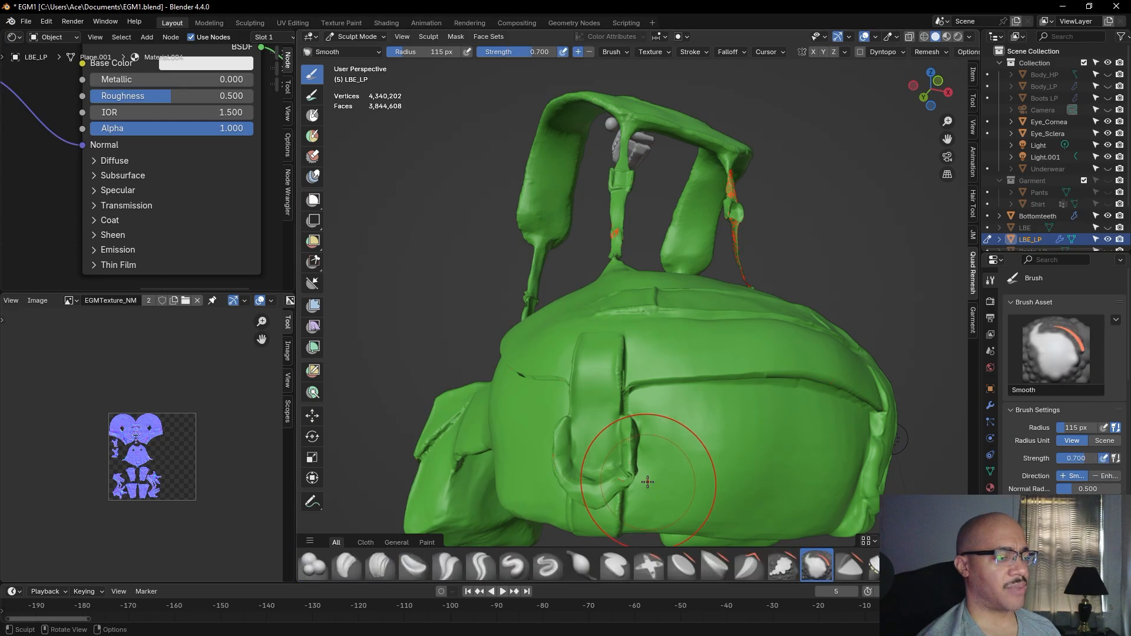
pyautogui.moveTo(431, 52); pyautogui.dragTo(424, 52)
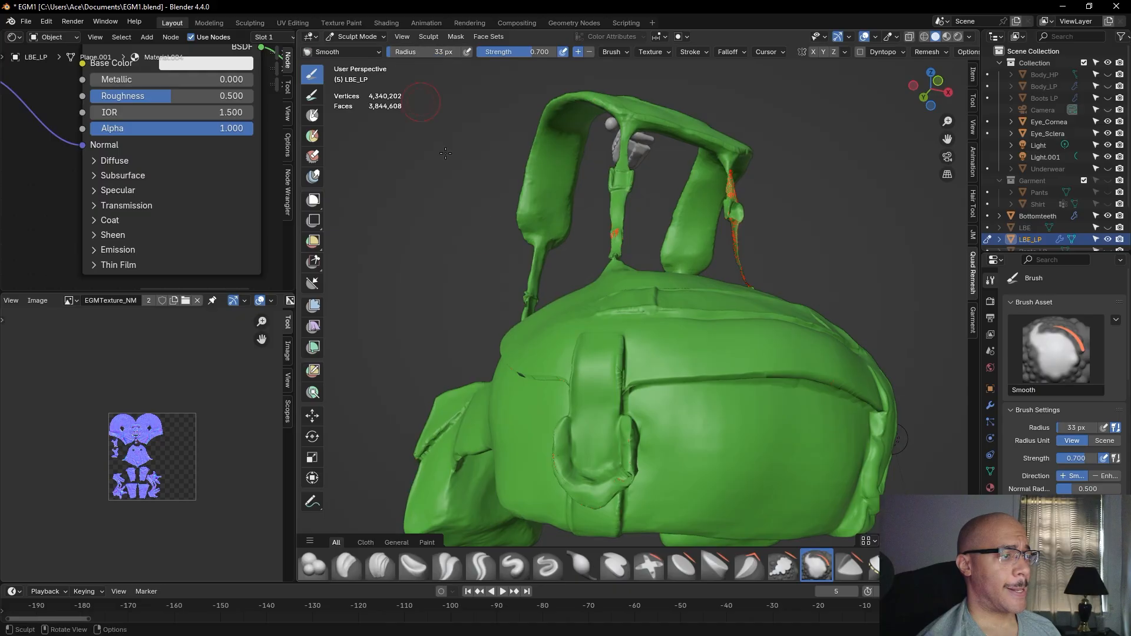
pyautogui.moveTo(617, 483)
pyautogui.mouseDown()
pyautogui.moveTo(630, 430)
pyautogui.moveTo(631, 468)
pyautogui.mouseUp()
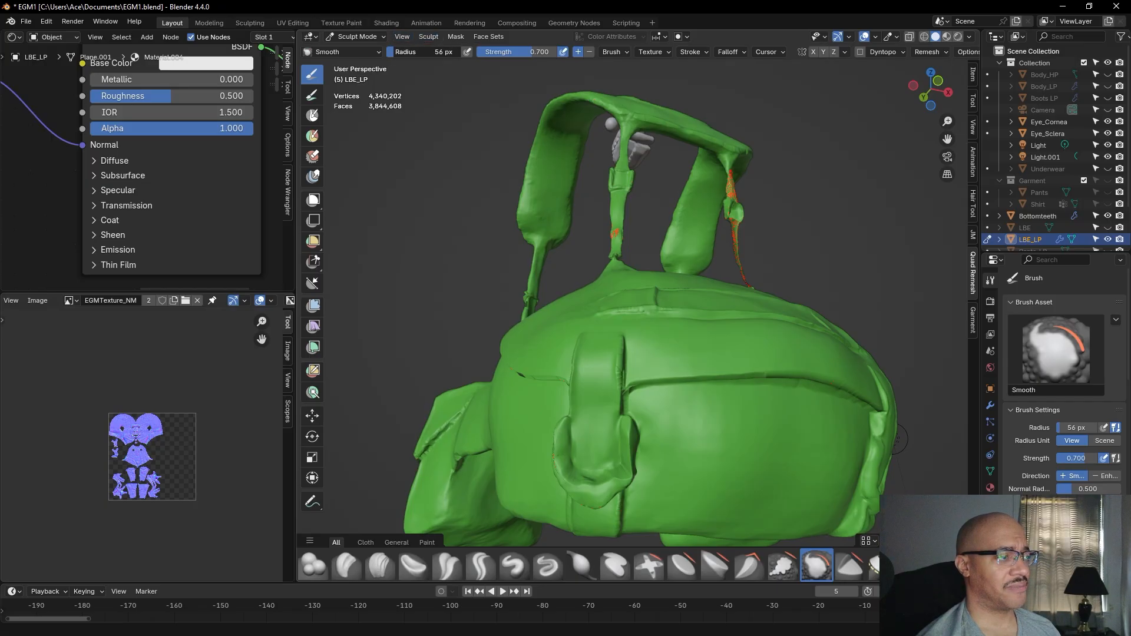
# Switch to the Grab brush with a 49 px radius and reshape the inner side of the looped strap end
pyautogui.moveTo(598, 478)
pyautogui.mouseDown(button='middle')
pyautogui.moveTo(610, 484)
pyautogui.moveTo(681, 346)
pyautogui.mouseUp(button='middle')
pyautogui.scroll(5, 662, 371)
pyautogui.scroll(-8, 681, 346)
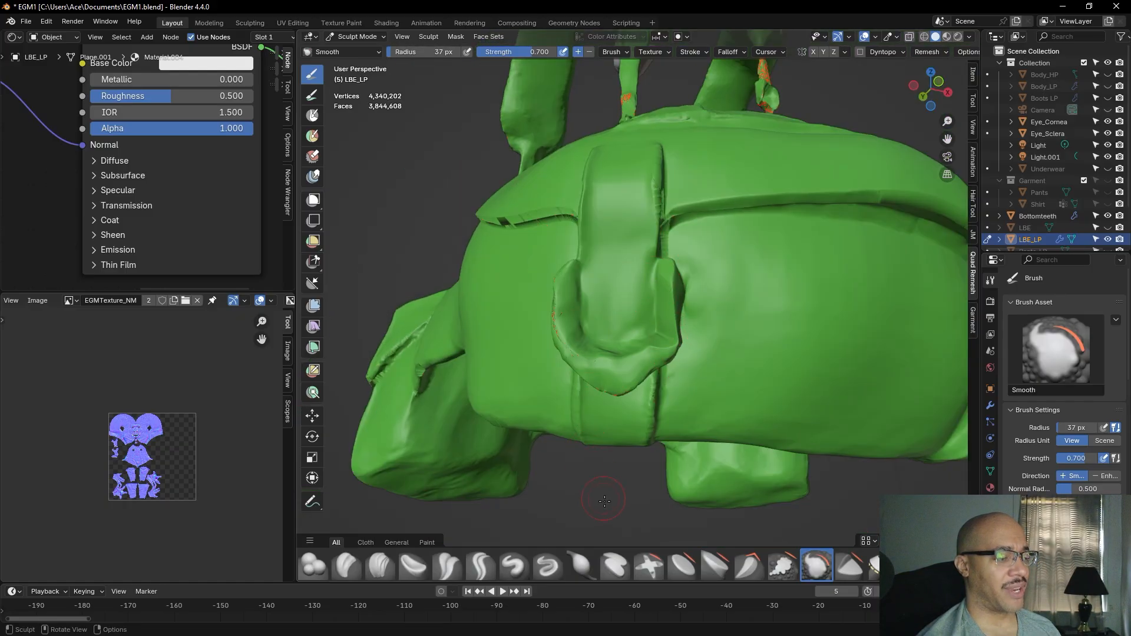
pyautogui.click(579, 564)
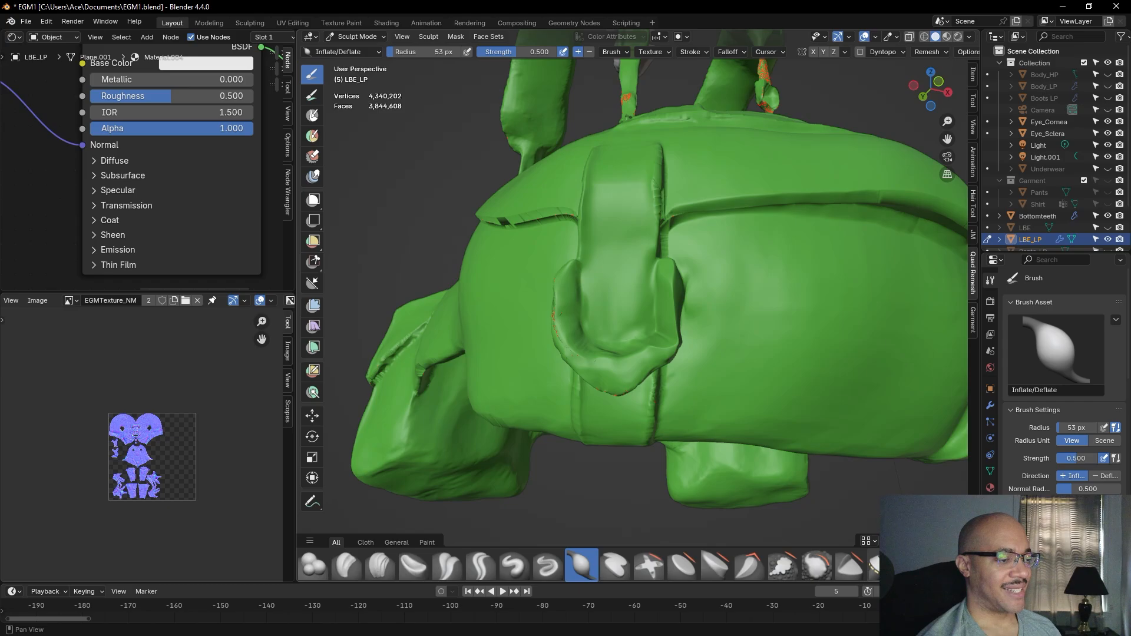
pyautogui.scroll(-1, 581, 565)
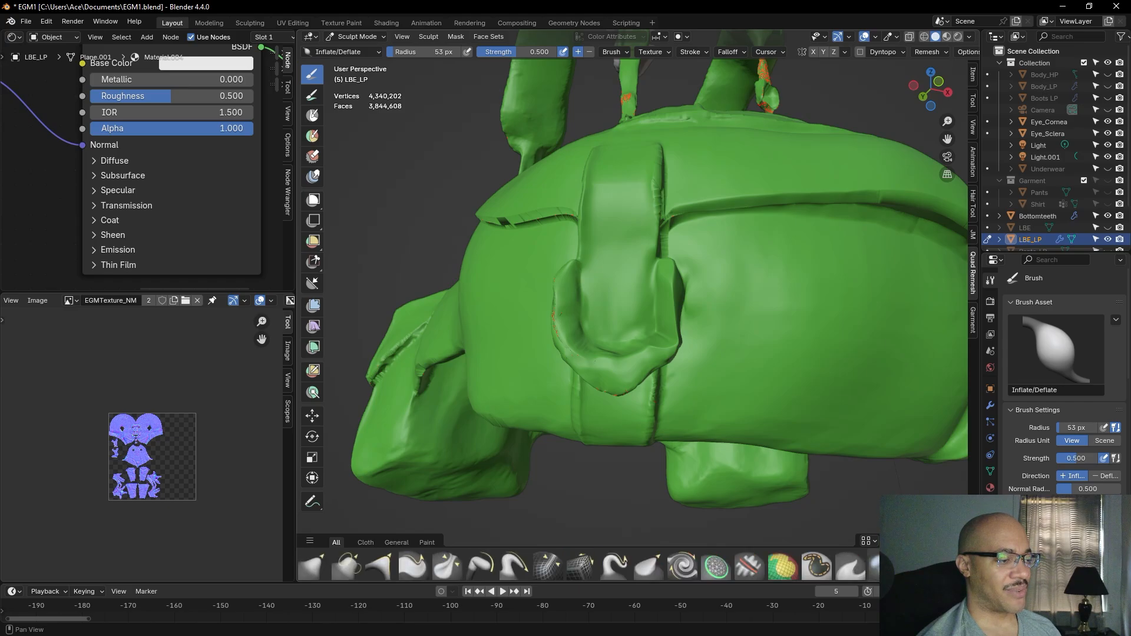
pyautogui.click(327, 561)
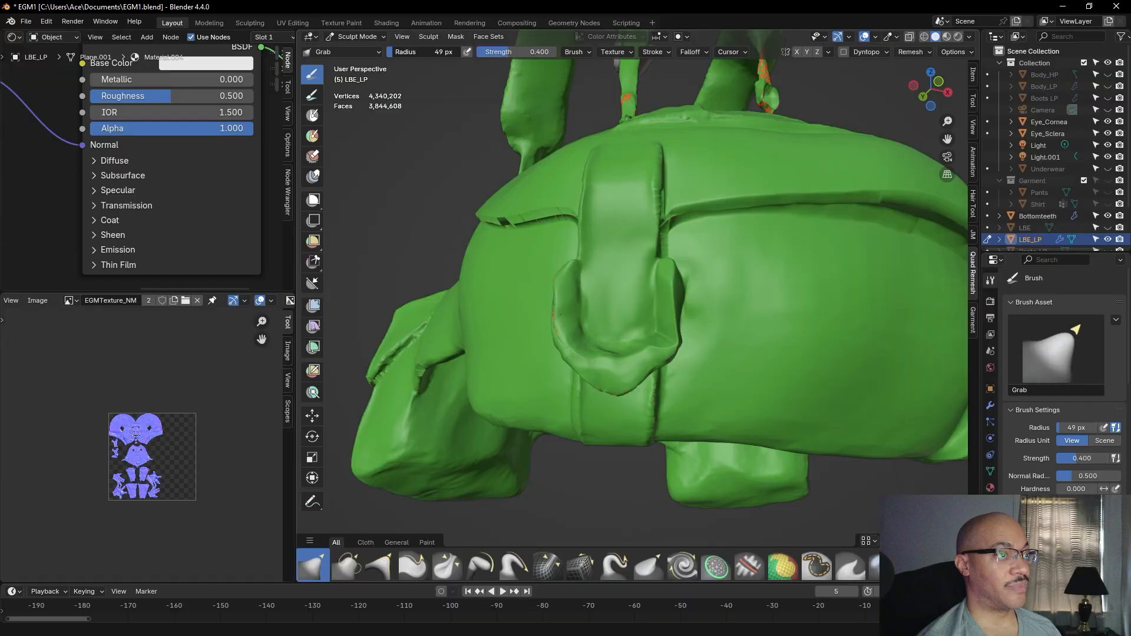
pyautogui.moveTo(664, 331); pyautogui.dragTo(657, 324)
pyautogui.moveTo(662, 285); pyautogui.dragTo(677, 309)
pyautogui.moveTo(677, 323)
pyautogui.mouseDown(button='middle')
pyautogui.moveTo(631, 298)
pyautogui.moveTo(652, 299)
pyautogui.mouseUp(button='middle')
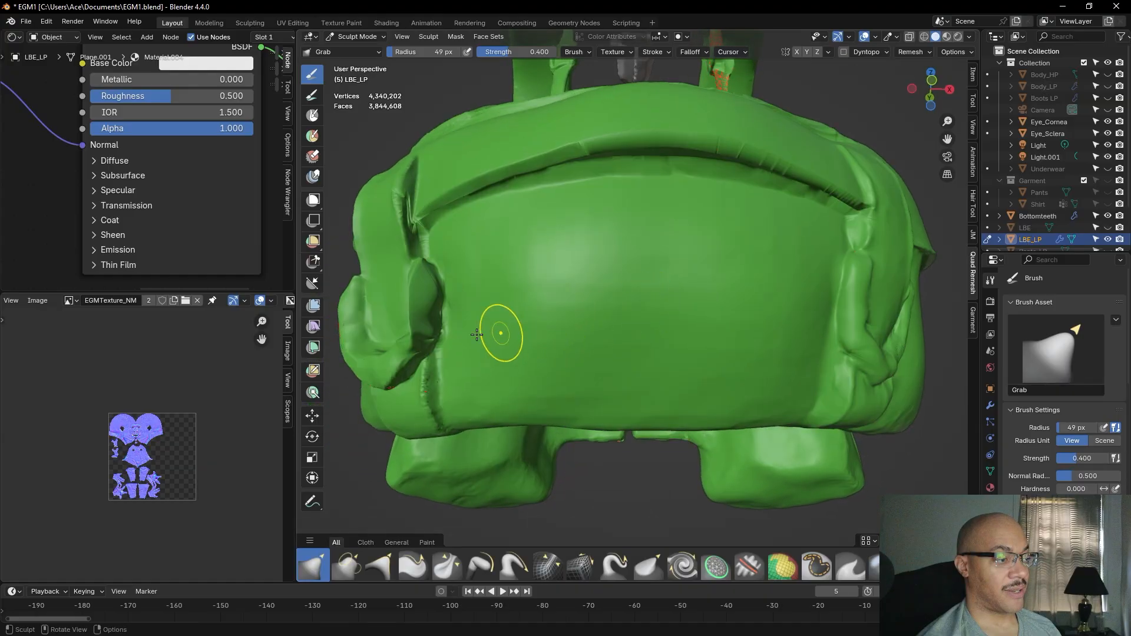
# Pull the looped strap's rear-facing edge outward with the Grab brush and adjust its lower corner from the side
pyautogui.moveTo(419, 318)
pyautogui.mouseDown()
pyautogui.moveTo(425, 327)
pyautogui.moveTo(432, 317)
pyautogui.mouseUp()
pyautogui.moveTo(431, 317); pyautogui.dragTo(441, 315)
pyautogui.moveTo(441, 316)
pyautogui.mouseDown(button='middle')
pyautogui.moveTo(661, 362)
pyautogui.moveTo(620, 366)
pyautogui.mouseUp(button='middle')
pyautogui.moveTo(705, 353)
pyautogui.mouseDown()
pyautogui.moveTo(701, 328)
pyautogui.moveTo(704, 383)
pyautogui.mouseUp()
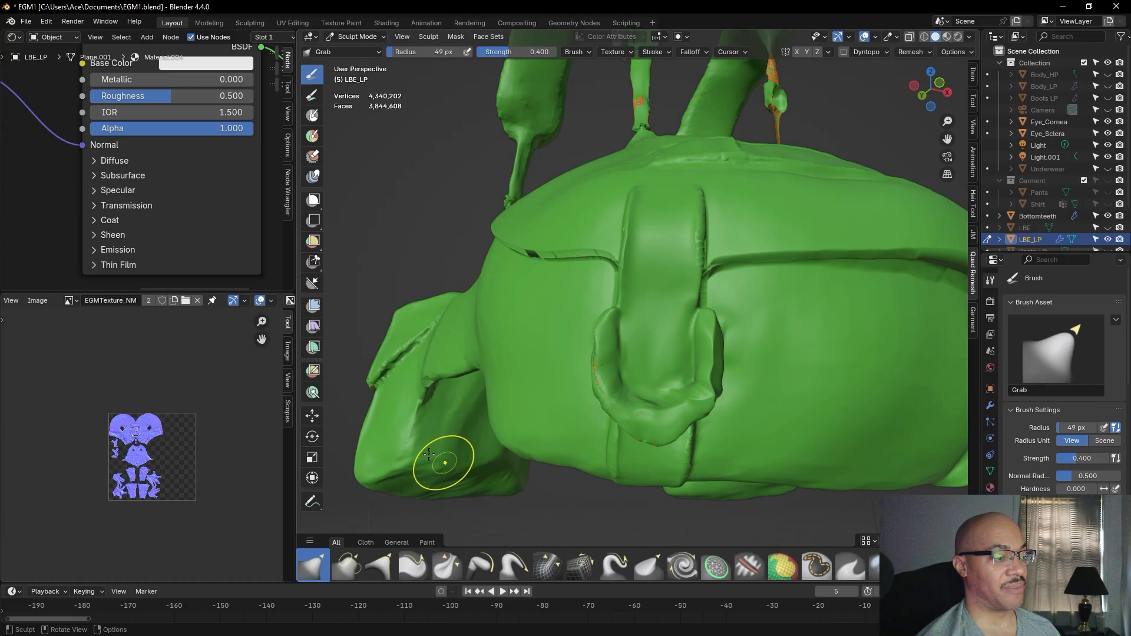
# Inspect the thin harness straps and the belt joint between the two side pouches
pyautogui.scroll(3, 503, 408)
pyautogui.scroll(-3, 475, 225)
pyautogui.moveTo(503, 222)
pyautogui.mouseDown(button='middle')
pyautogui.moveTo(666, 296)
pyautogui.moveTo(782, 266)
pyautogui.moveTo(874, 274)
pyautogui.moveTo(931, 248)
pyautogui.moveTo(371, 176)
pyautogui.mouseUp(button='middle')
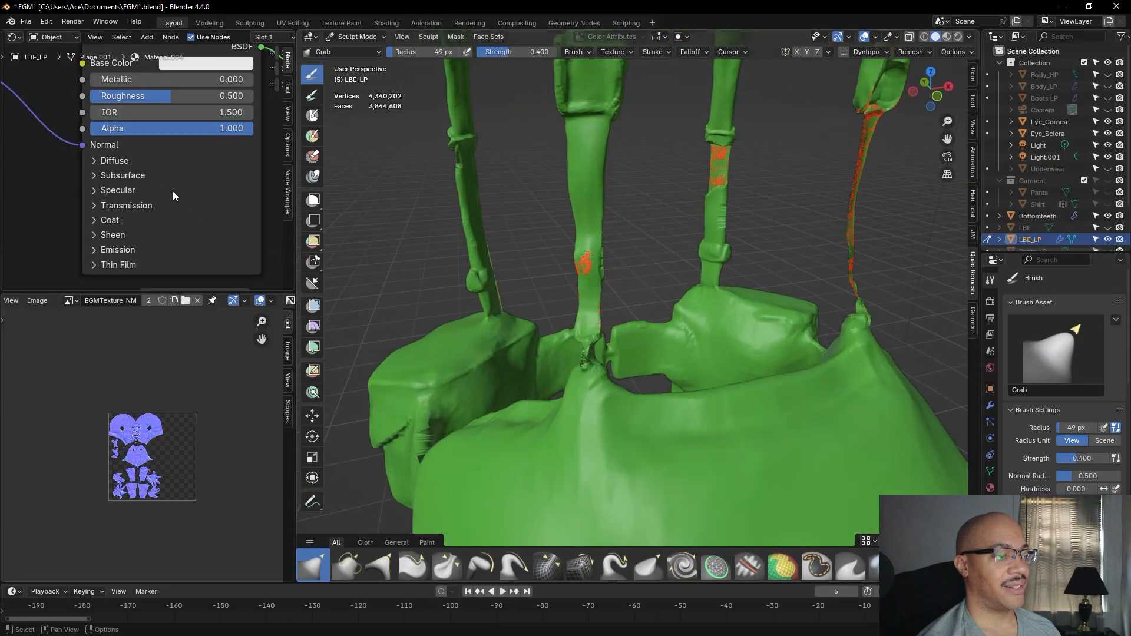
pyautogui.scroll(2, 719, 219)
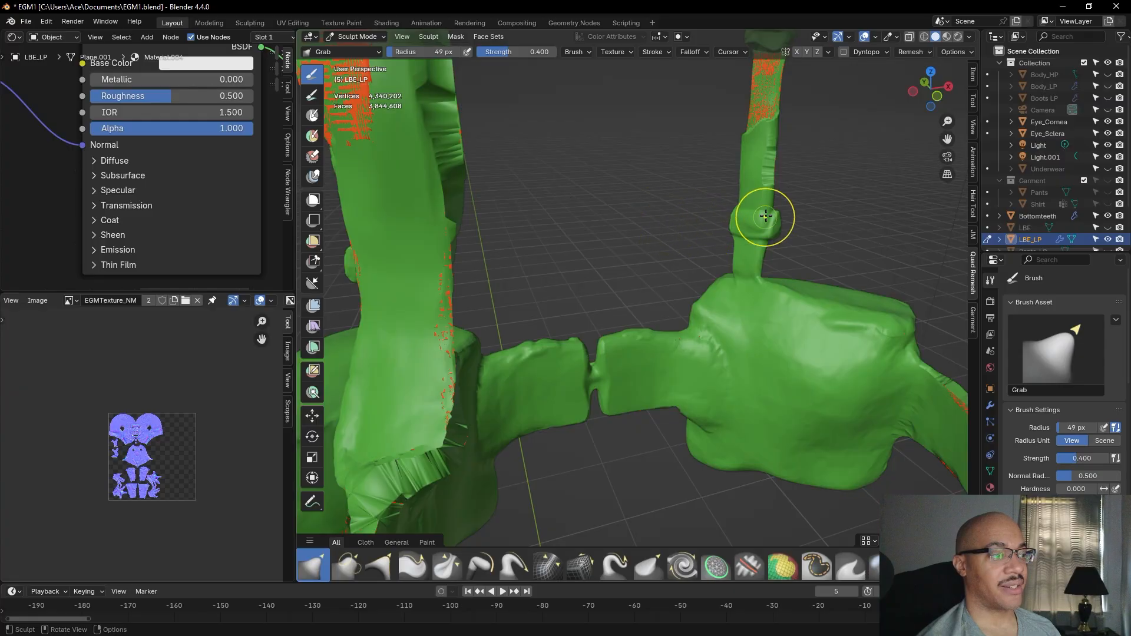
pyautogui.scroll(2, 760, 218)
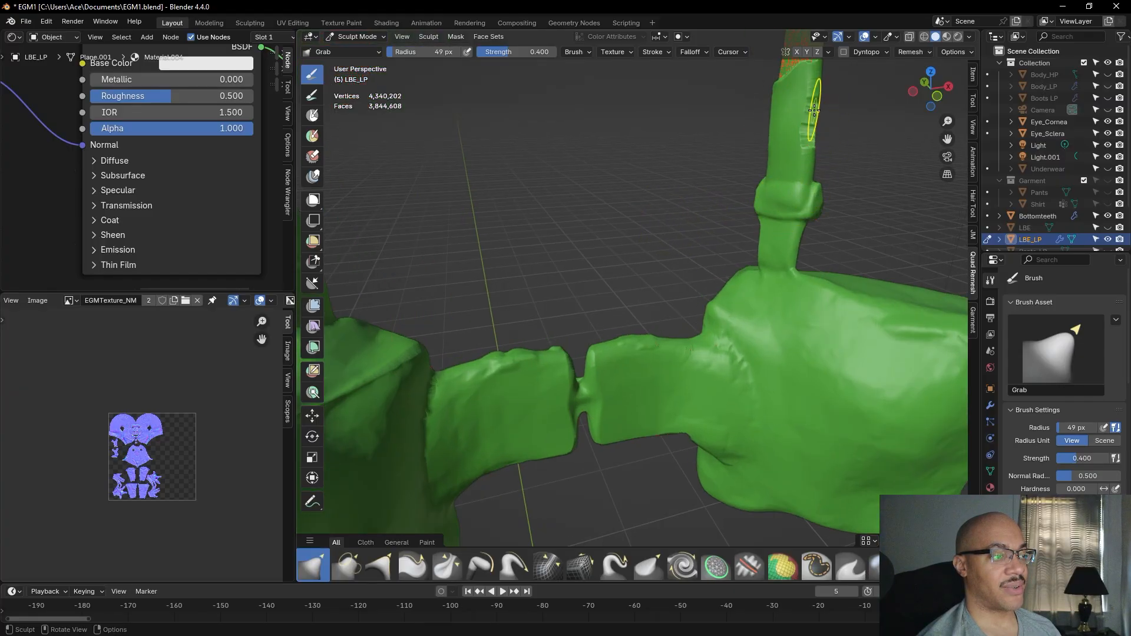
# Set the brush radius to 33 px and use the Smooth brush on the right arm of the pouch strap's buckle loop
pyautogui.scroll(-3, 719, 222)
pyautogui.scroll(-3, 719, 222)
pyautogui.moveTo(607, 316)
pyautogui.mouseDown(button='middle')
pyautogui.moveTo(839, 268)
pyautogui.moveTo(846, 288)
pyautogui.moveTo(734, 240)
pyautogui.moveTo(666, 268)
pyautogui.mouseUp(button='middle')
pyautogui.scroll(6, 630, 283)
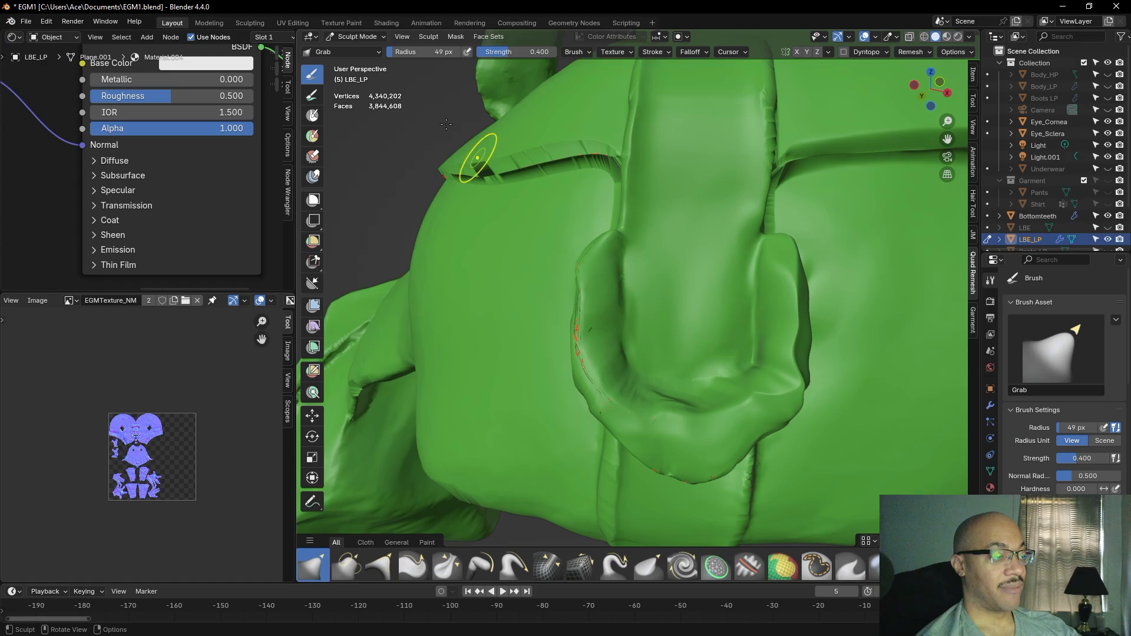
pyautogui.moveTo(412, 54); pyautogui.dragTo(406, 55)
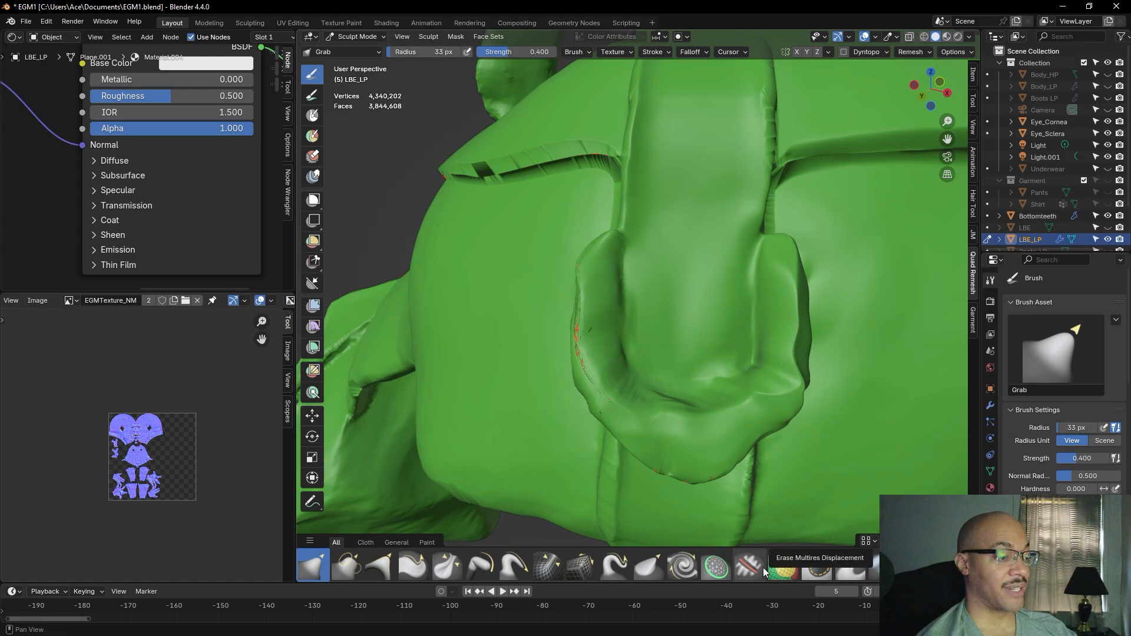
pyautogui.scroll(1, 762, 567)
pyautogui.scroll(3, 838, 571)
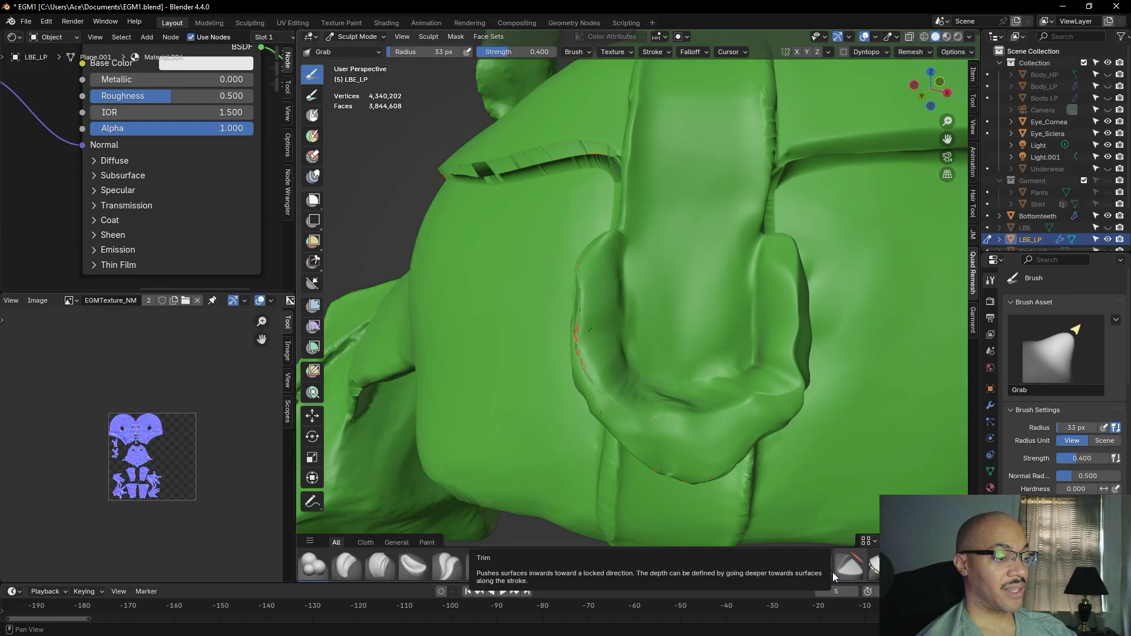
pyautogui.click(812, 573)
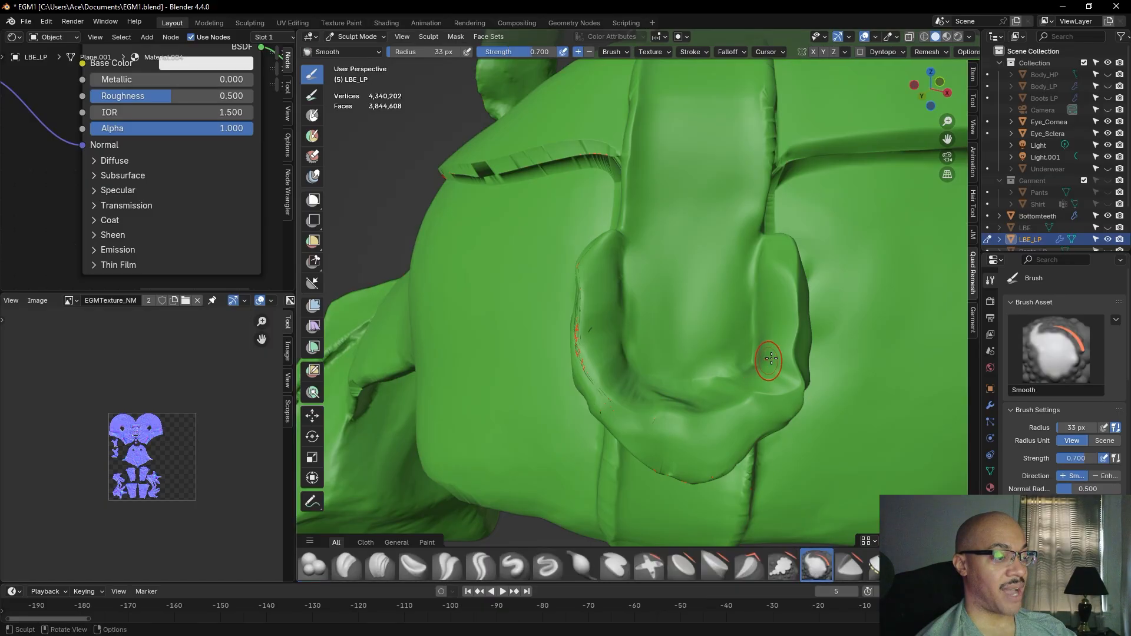
pyautogui.moveTo(792, 358); pyautogui.dragTo(794, 348)
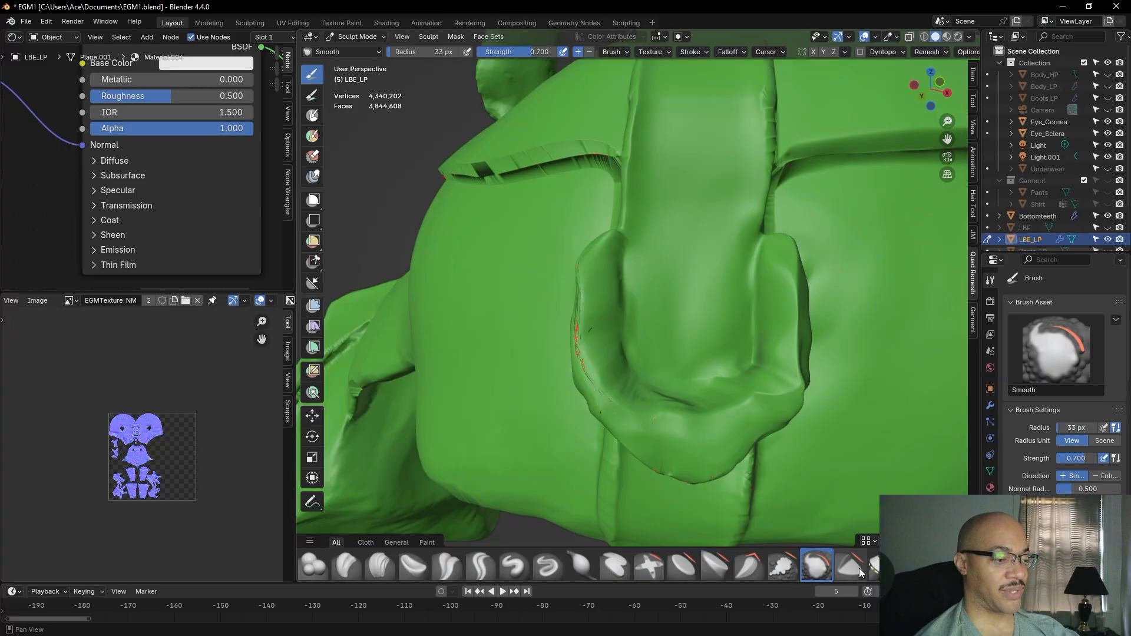
# Smooth the buckle loop's lower right corner, its bottom curve and its lower left edge
pyautogui.scroll(-8, 772, 234)
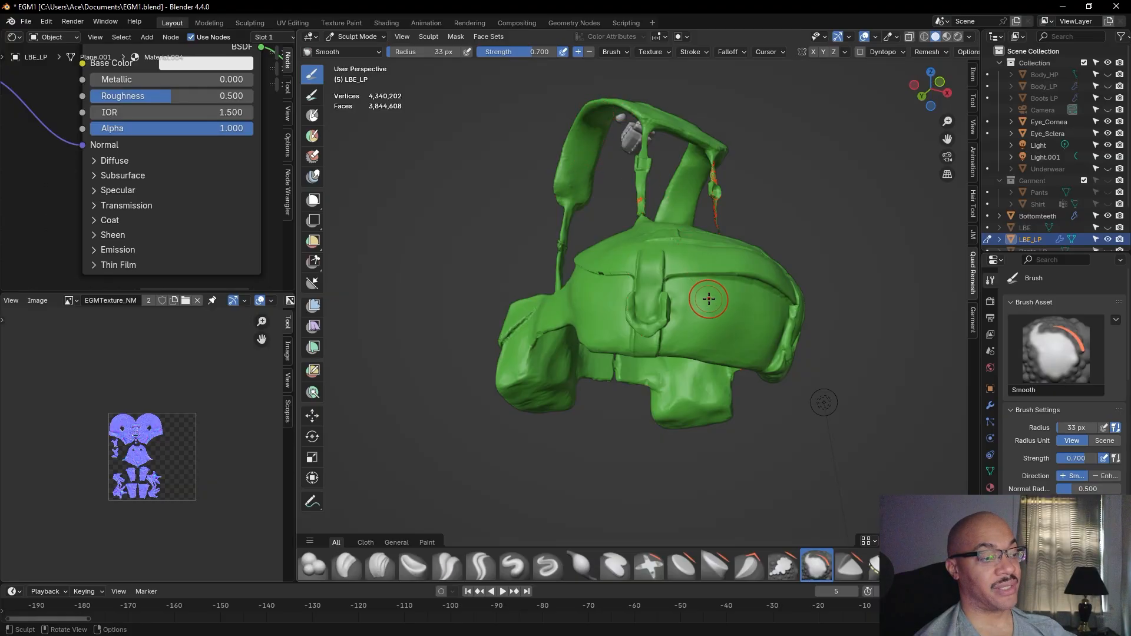
pyautogui.scroll(4, 709, 299)
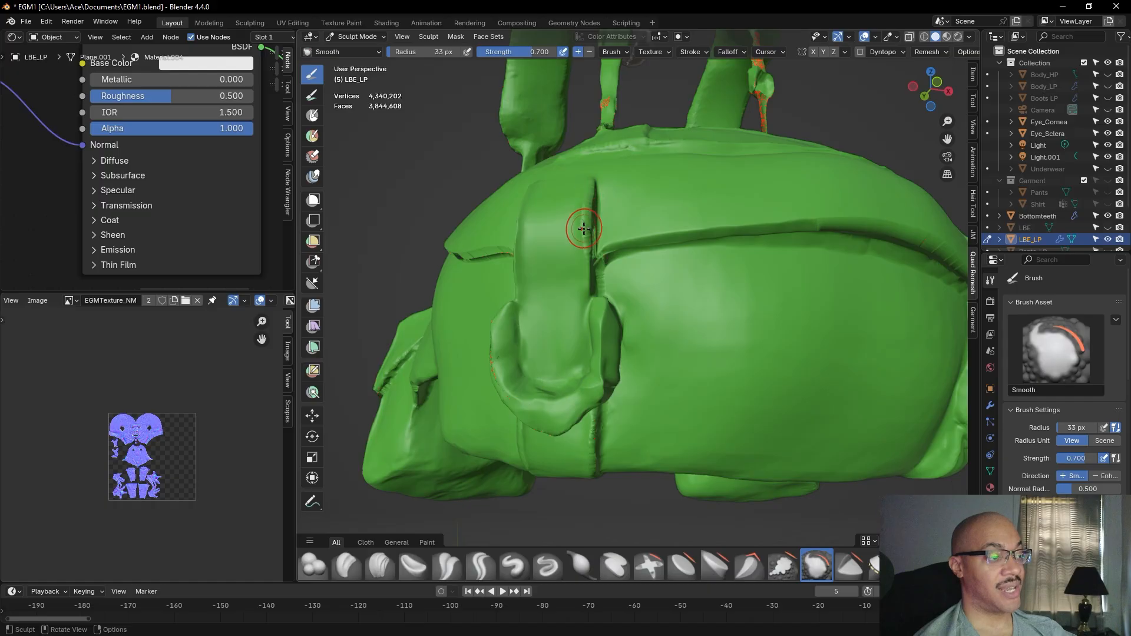
pyautogui.scroll(5, 592, 417)
pyautogui.scroll(-2, 592, 422)
pyautogui.moveTo(613, 412); pyautogui.dragTo(640, 413, button='middle')
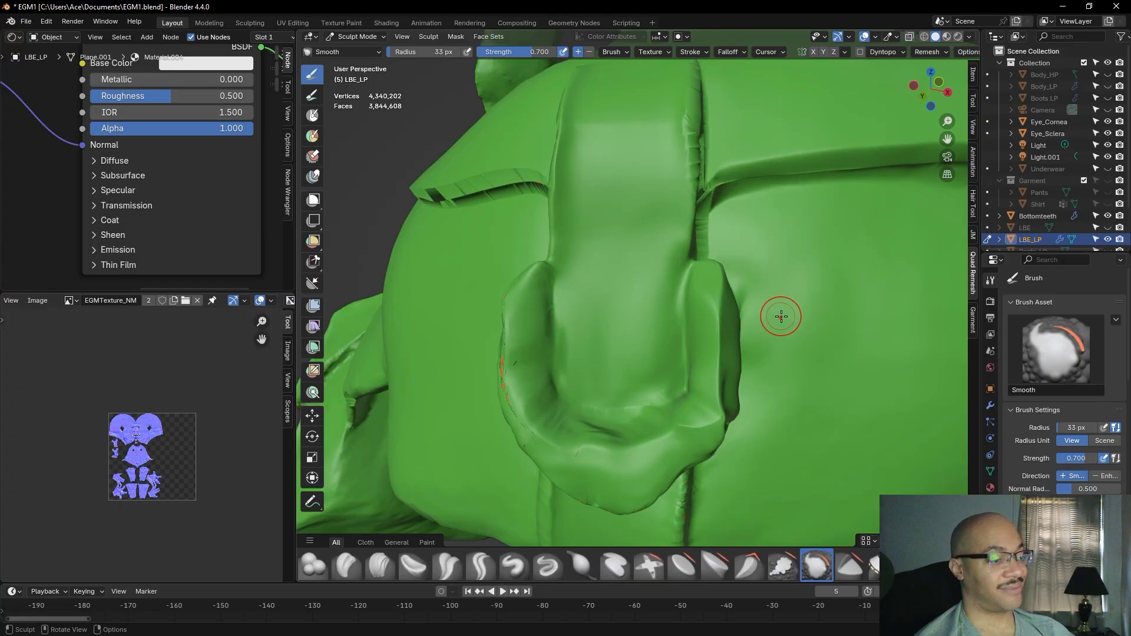
pyautogui.moveTo(712, 397); pyautogui.dragTo(715, 392)
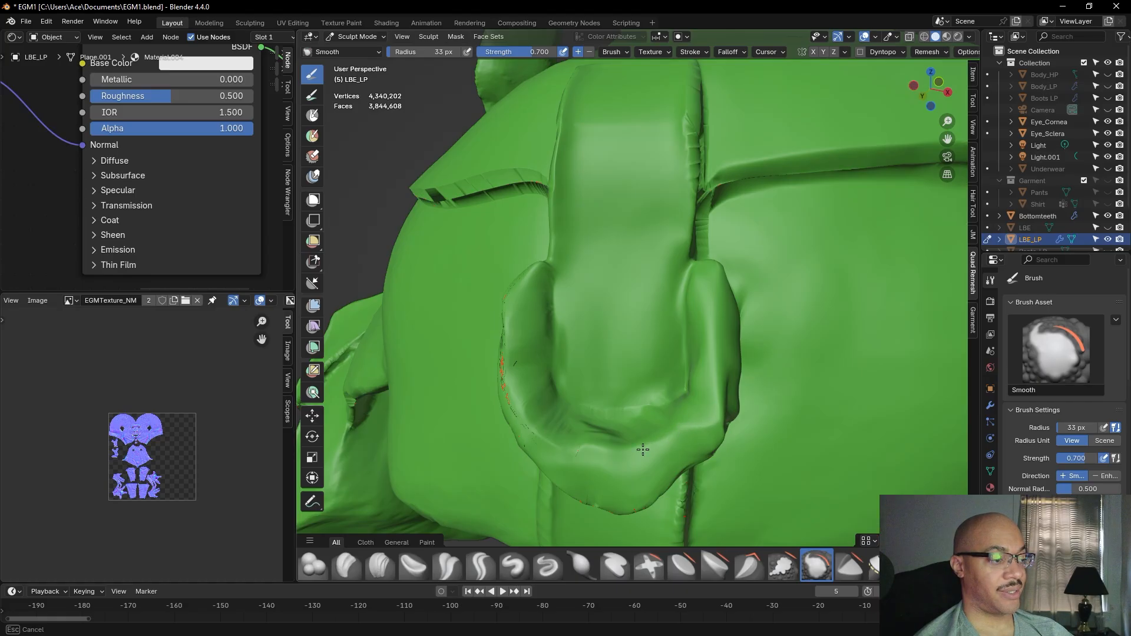
pyautogui.moveTo(525, 406); pyautogui.dragTo(529, 425)
# Try smoothing the buckle loop's left side, and undo the last smoothing strokes
pyautogui.moveTo(578, 466); pyautogui.dragTo(588, 435, button='middle')
pyautogui.scroll(-2, 621, 263)
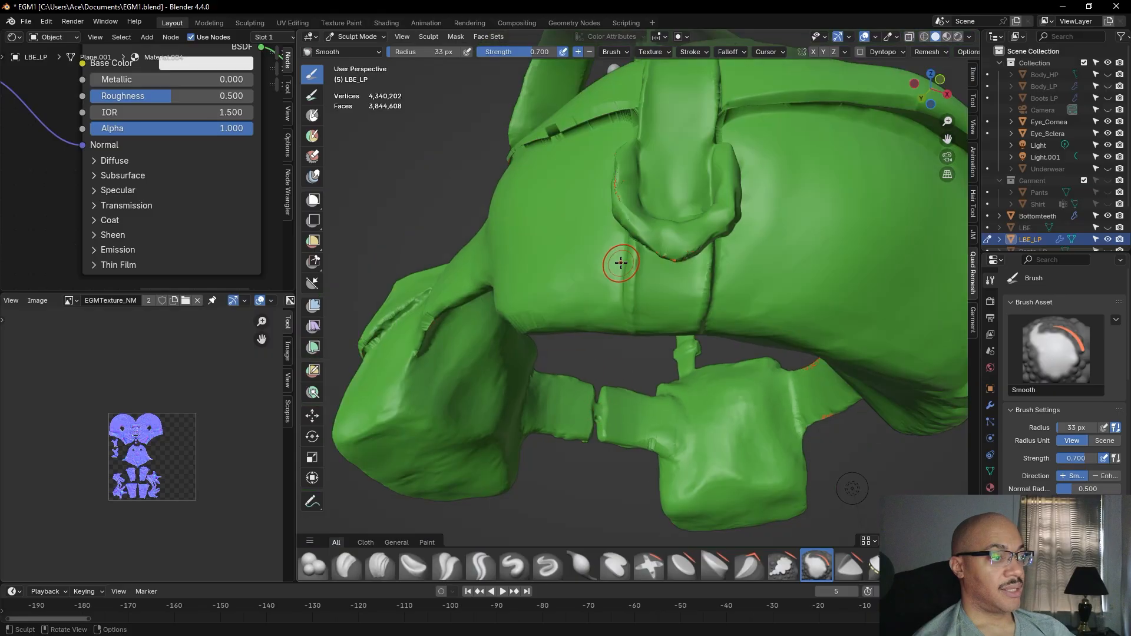
pyautogui.moveTo(637, 222); pyautogui.dragTo(630, 209)
pyautogui.hotkey('ctrl', 'z')
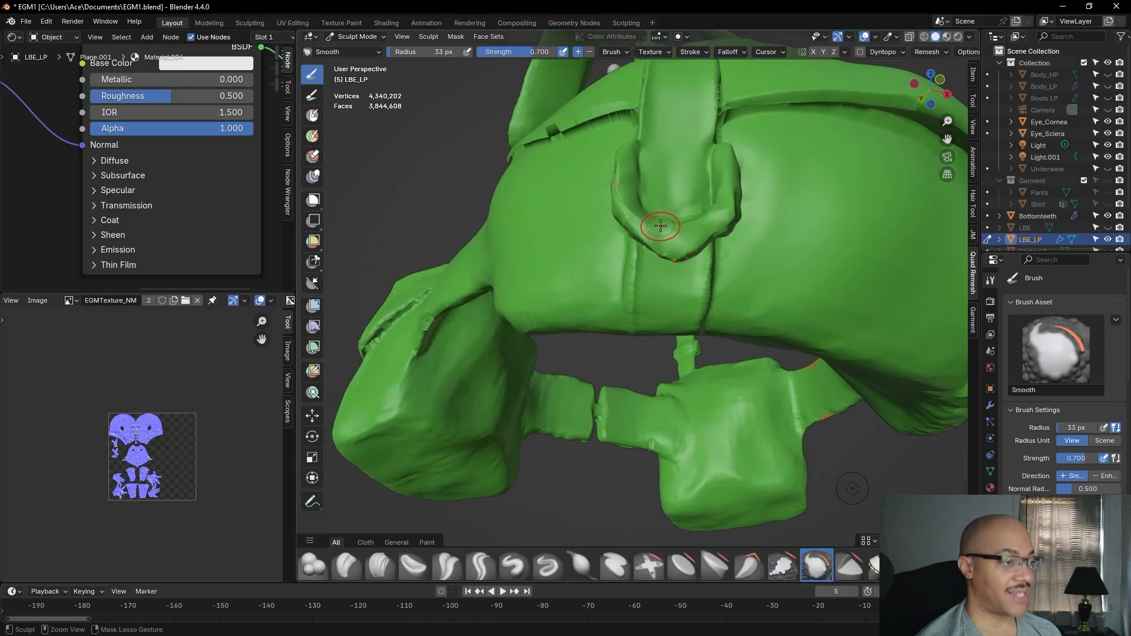
pyautogui.moveTo(621, 214)
pyautogui.keyDown('ctrl'); pyautogui.mouseDown(button='middle')
pyautogui.moveTo(627, 198)
pyautogui.moveTo(645, 231)
pyautogui.mouseUp(button='middle'); pyautogui.keyUp('ctrl')
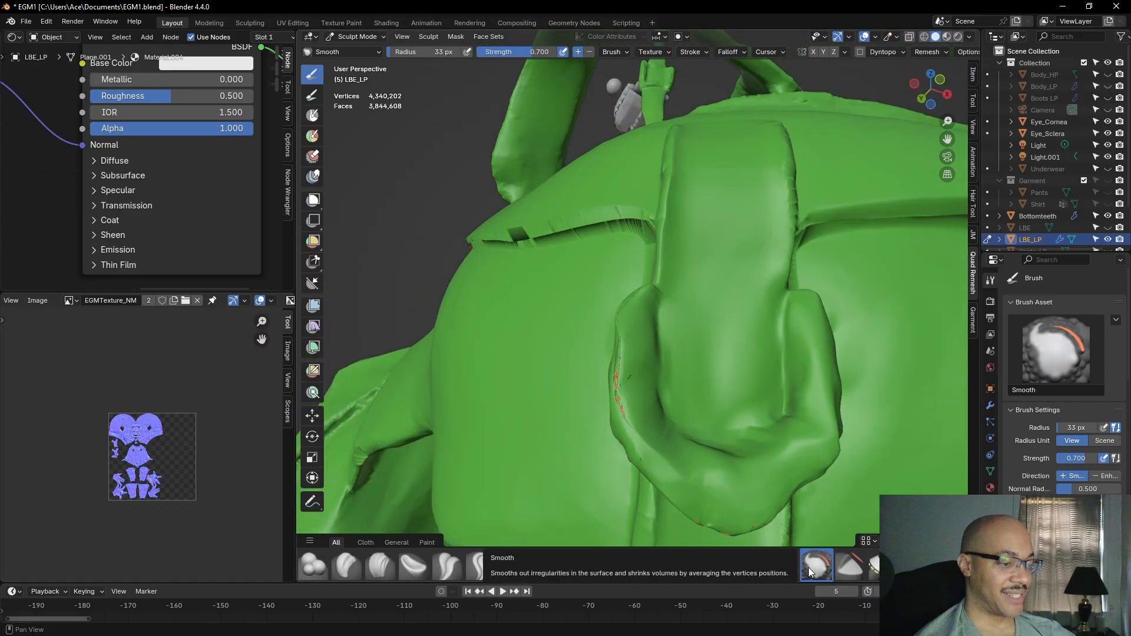
pyautogui.hotkey('ctrl', 'z')
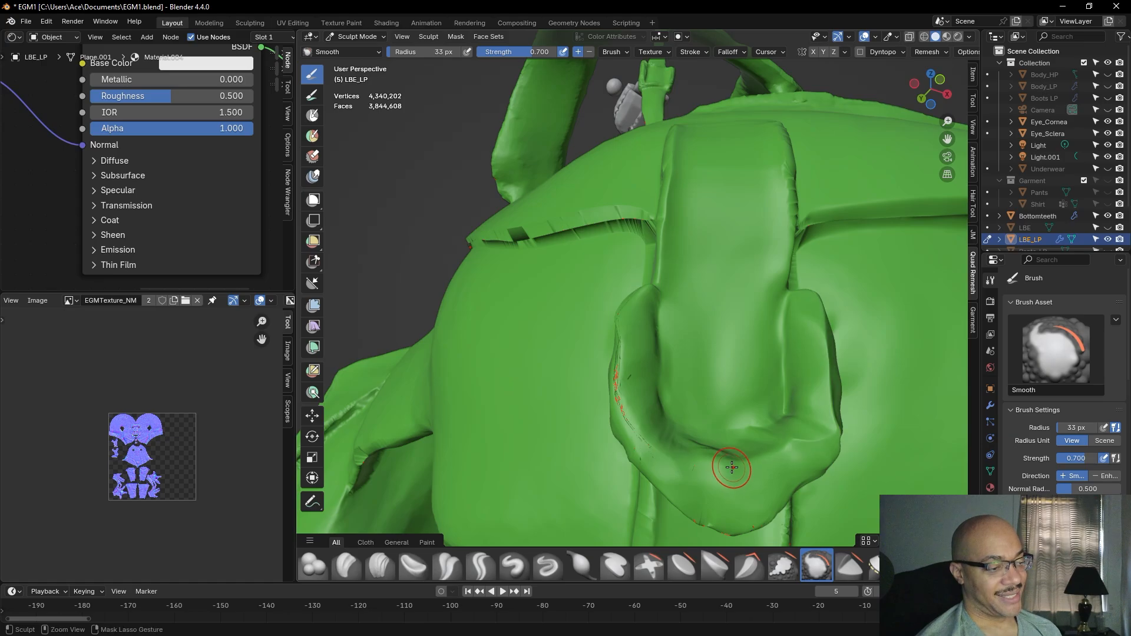
# Flatten the buckle loop's lower right, bottom and left surfaces with the Flatten/Contrast brush at 33 px radius and 0.500 strength
pyautogui.click(682, 566)
pyautogui.moveTo(806, 436); pyautogui.dragTo(812, 436)
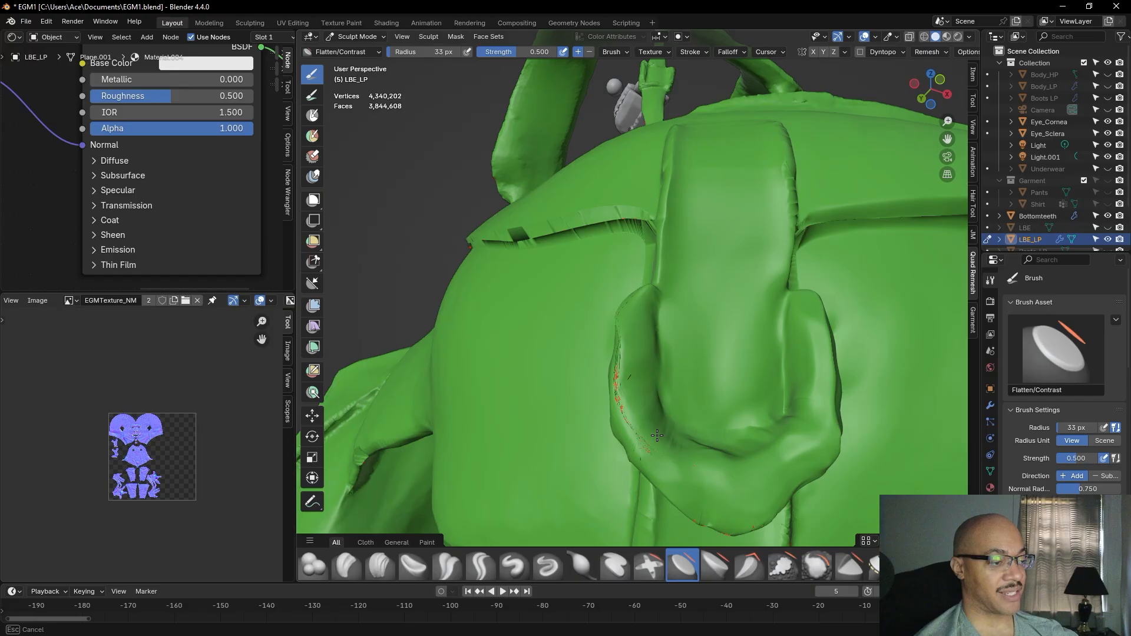
pyautogui.moveTo(688, 452)
pyautogui.mouseDown()
pyautogui.moveTo(639, 400)
pyautogui.moveTo(636, 428)
pyautogui.moveTo(629, 419)
pyautogui.mouseUp()
pyautogui.moveTo(629, 419)
pyautogui.mouseDown(button='middle')
pyautogui.moveTo(637, 391)
pyautogui.moveTo(756, 435)
pyautogui.mouseUp(button='middle')
pyautogui.moveTo(751, 449); pyautogui.dragTo(753, 451)
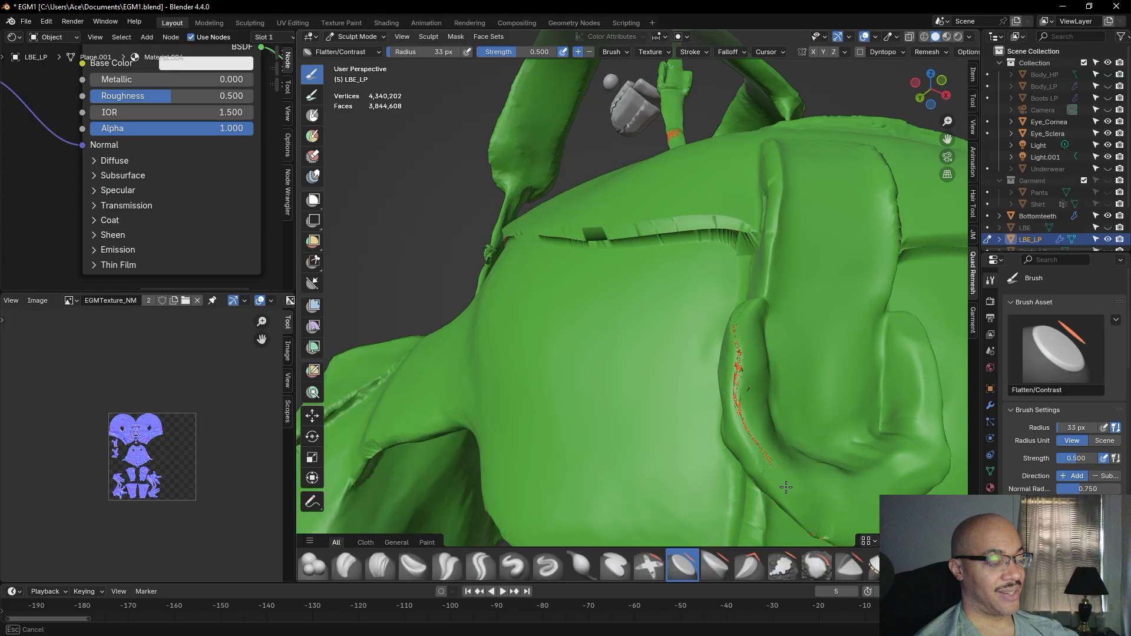
pyautogui.moveTo(780, 477); pyautogui.dragTo(756, 437)
pyautogui.moveTo(757, 437)
pyautogui.mouseDown(button='middle')
pyautogui.moveTo(798, 462)
pyautogui.moveTo(781, 437)
pyautogui.mouseUp(button='middle')
pyautogui.scroll(-5, 798, 463)
pyautogui.moveTo(662, 316); pyautogui.dragTo(610, 288, button='middle')
pyautogui.scroll(6, 662, 325)
pyautogui.moveTo(641, 348); pyautogui.dragTo(695, 380, button='middle')
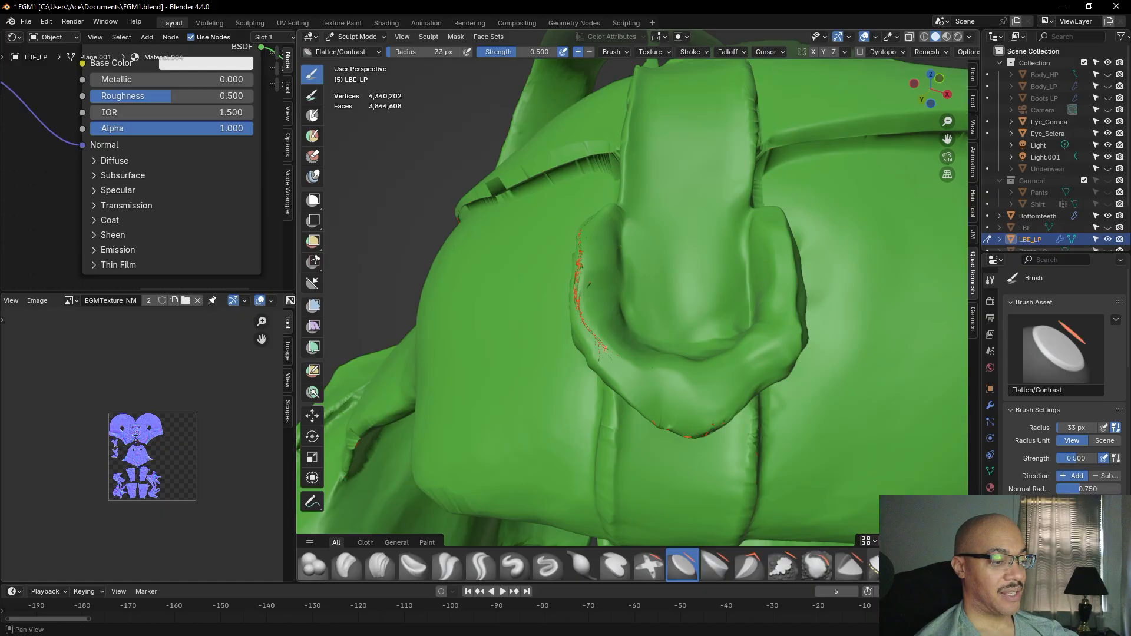
# Reshape the buckle loop's lower corners and left arm with the Grab brush at 99 px radius
pyautogui.scroll(-2, 689, 569)
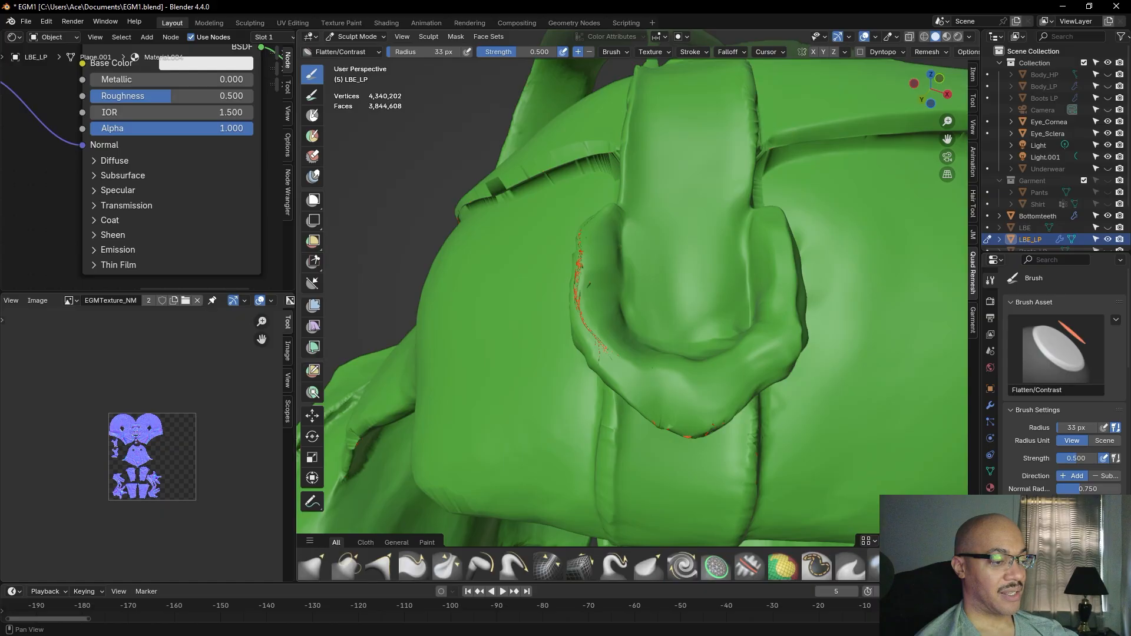
pyautogui.click(321, 567)
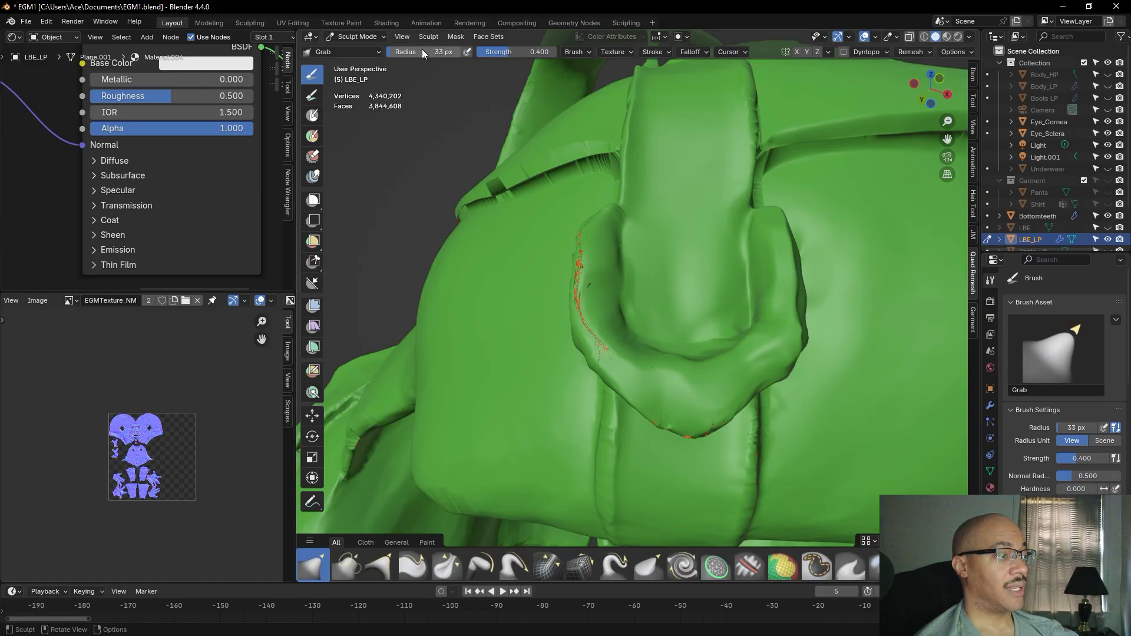
pyautogui.moveTo(423, 53); pyautogui.dragTo(428, 53)
pyautogui.moveTo(770, 391)
pyautogui.mouseDown()
pyautogui.moveTo(762, 380)
pyautogui.moveTo(768, 390)
pyautogui.mouseUp()
pyautogui.moveTo(586, 355); pyautogui.dragTo(582, 358)
pyautogui.moveTo(668, 382); pyautogui.dragTo(652, 375, button='middle')
pyautogui.moveTo(431, 292); pyautogui.dragTo(455, 283)
pyautogui.moveTo(454, 283); pyautogui.dragTo(454, 291, button='middle')
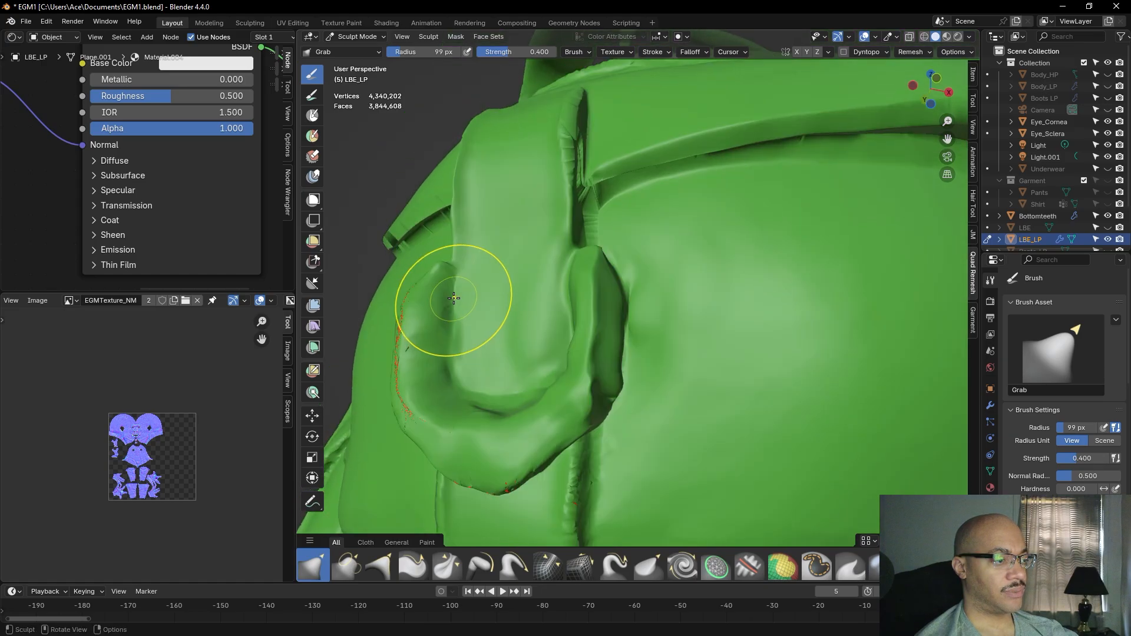
# Set the Grab brush radius to 68 px and reshape the buckle loop's right arm
pyautogui.moveTo(428, 54); pyautogui.dragTo(399, 55)
pyautogui.moveTo(604, 293)
pyautogui.mouseDown()
pyautogui.moveTo(621, 287)
pyautogui.moveTo(598, 358)
pyautogui.moveTo(621, 350)
pyautogui.moveTo(607, 377)
pyautogui.moveTo(612, 402)
pyautogui.mouseUp()
pyautogui.moveTo(607, 391)
pyautogui.mouseDown()
pyautogui.moveTo(608, 283)
pyautogui.moveTo(620, 321)
pyautogui.mouseUp()
# Examine the shape of the buckle loop and strap on the pouch from several angles and distances
pyautogui.scroll(-5, 625, 336)
pyautogui.moveTo(662, 399)
pyautogui.mouseDown(button='middle')
pyautogui.moveTo(668, 391)
pyautogui.moveTo(631, 396)
pyautogui.mouseUp(button='middle')
pyautogui.scroll(5, 618, 397)
pyautogui.scroll(-5, 612, 397)
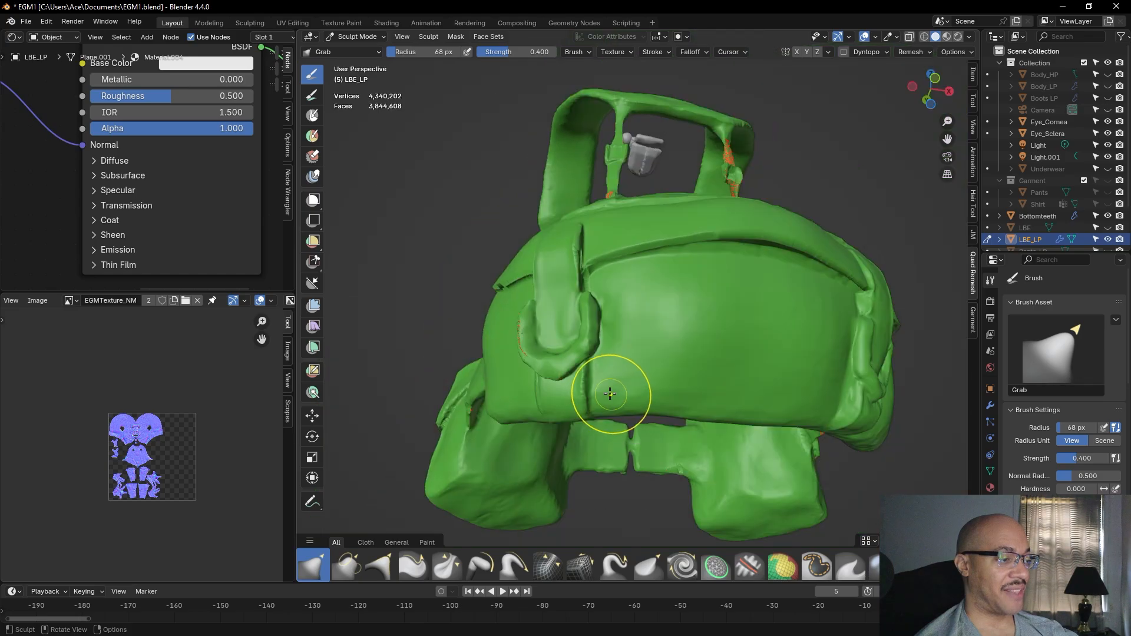
pyautogui.moveTo(578, 358); pyautogui.dragTo(782, 416, button='middle')
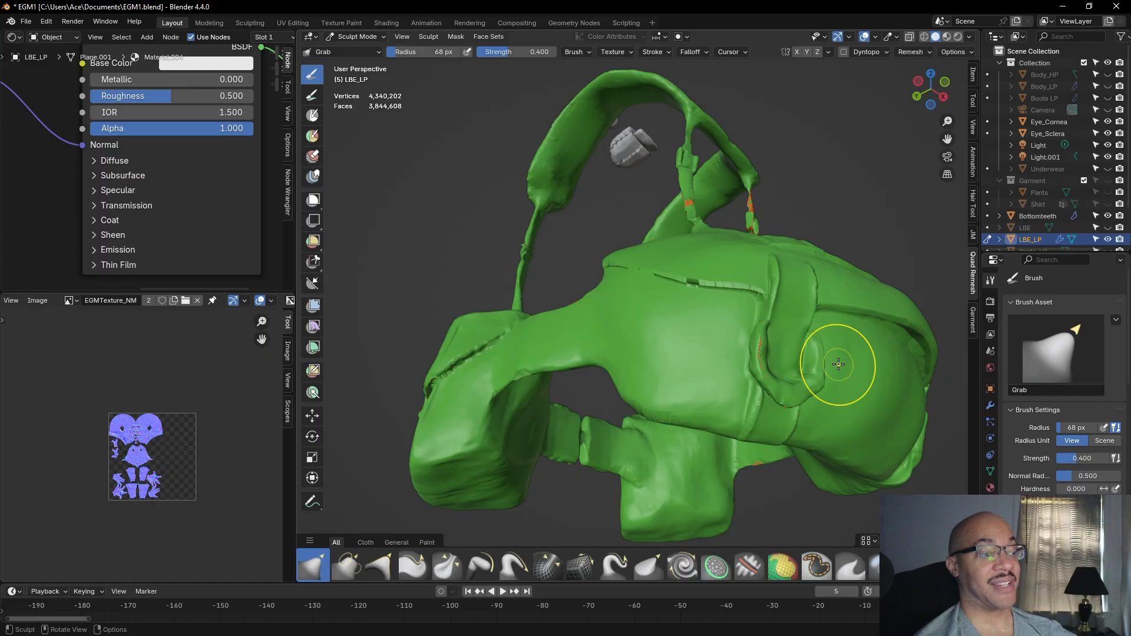
pyautogui.scroll(4, 816, 366)
pyautogui.keyDown('shift'); pyautogui.moveTo(943, 450); pyautogui.dragTo(780, 365, button='middle'); pyautogui.keyUp('shift')
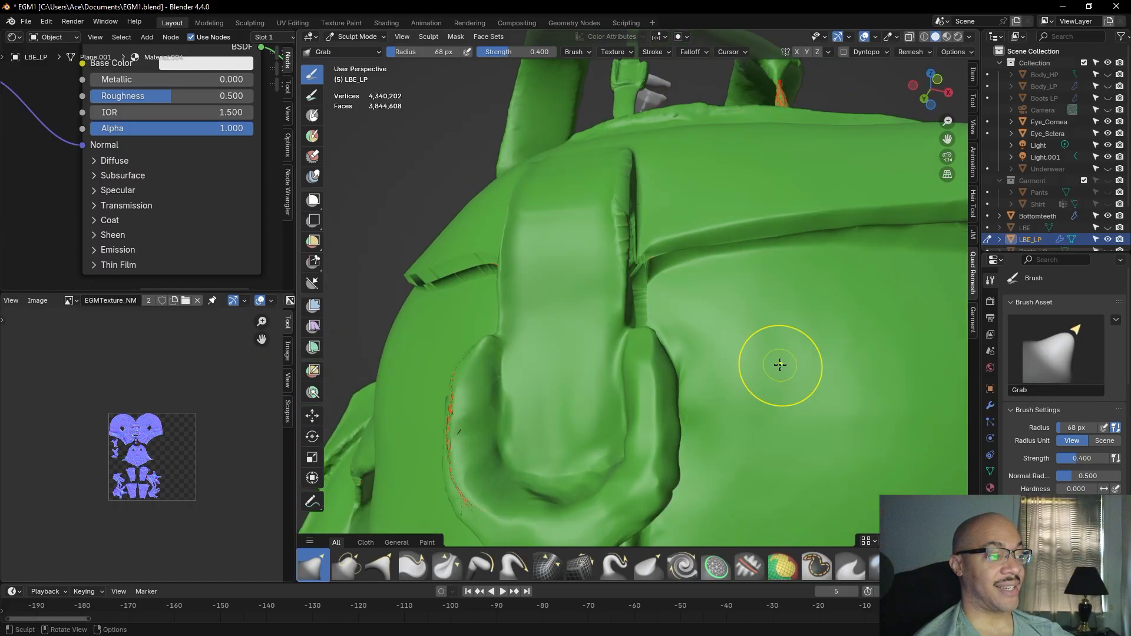
pyautogui.scroll(-6, 780, 365)
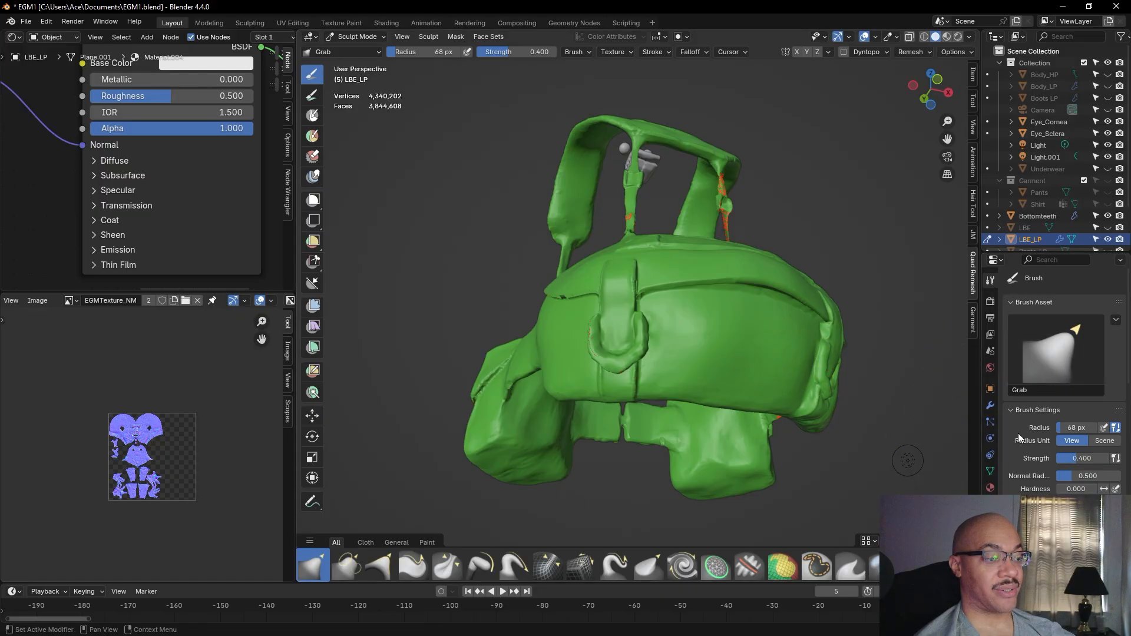
# Review the brush stroke settings and the render bake settings, and re-examine the strap and buckle loop up close
pyautogui.scroll(-10, 1019, 436)
pyautogui.scroll(-8, 1015, 433)
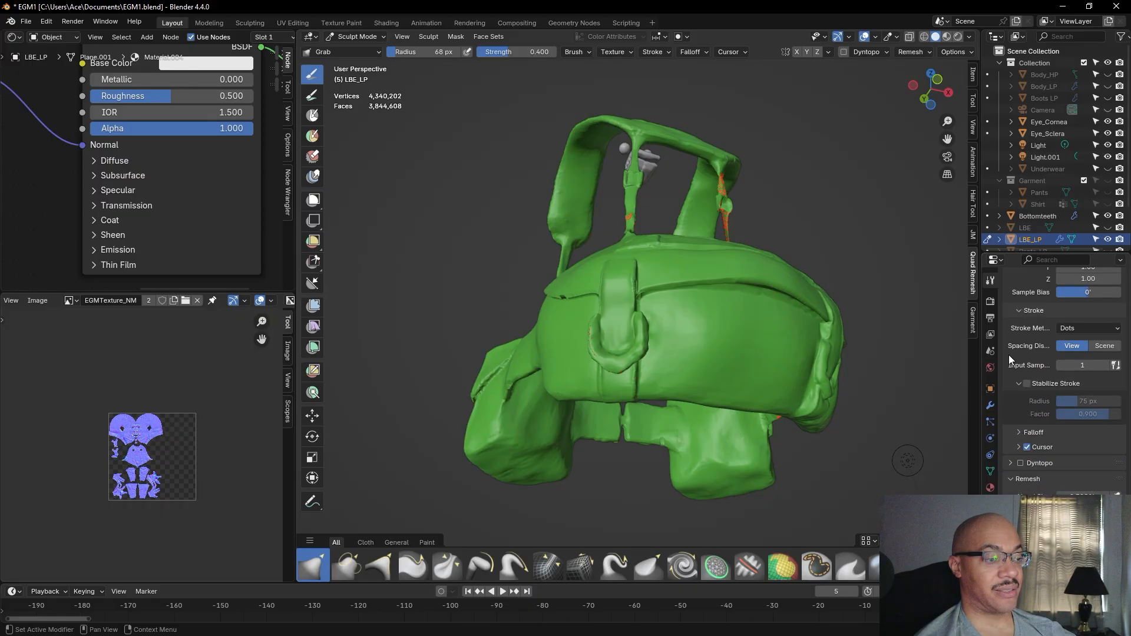
pyautogui.click(991, 302)
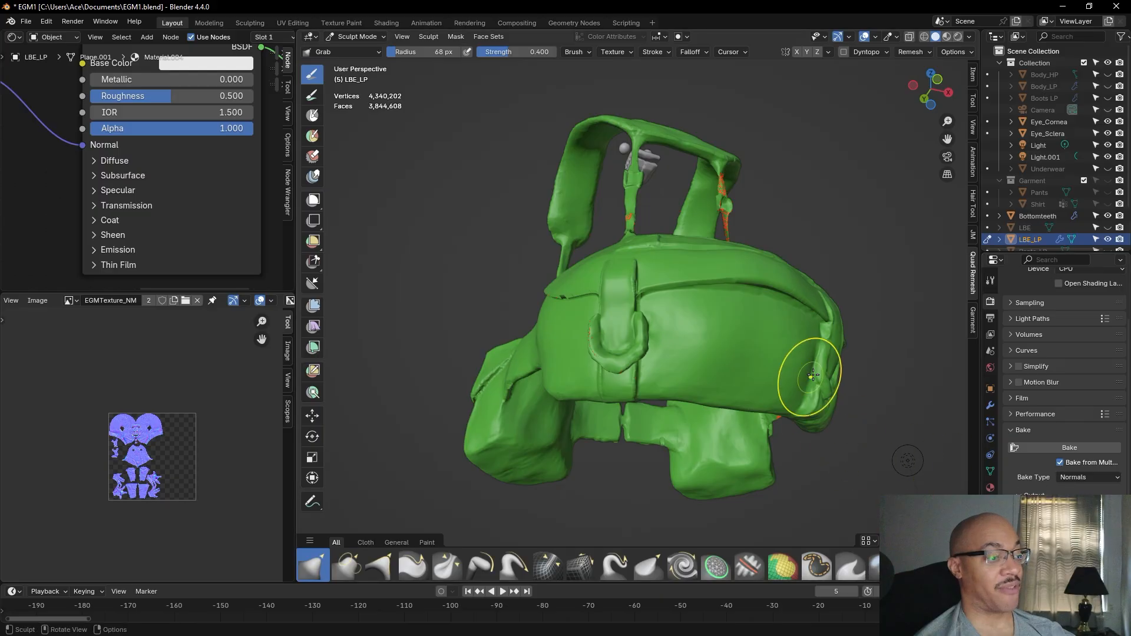
pyautogui.scroll(3, 745, 376)
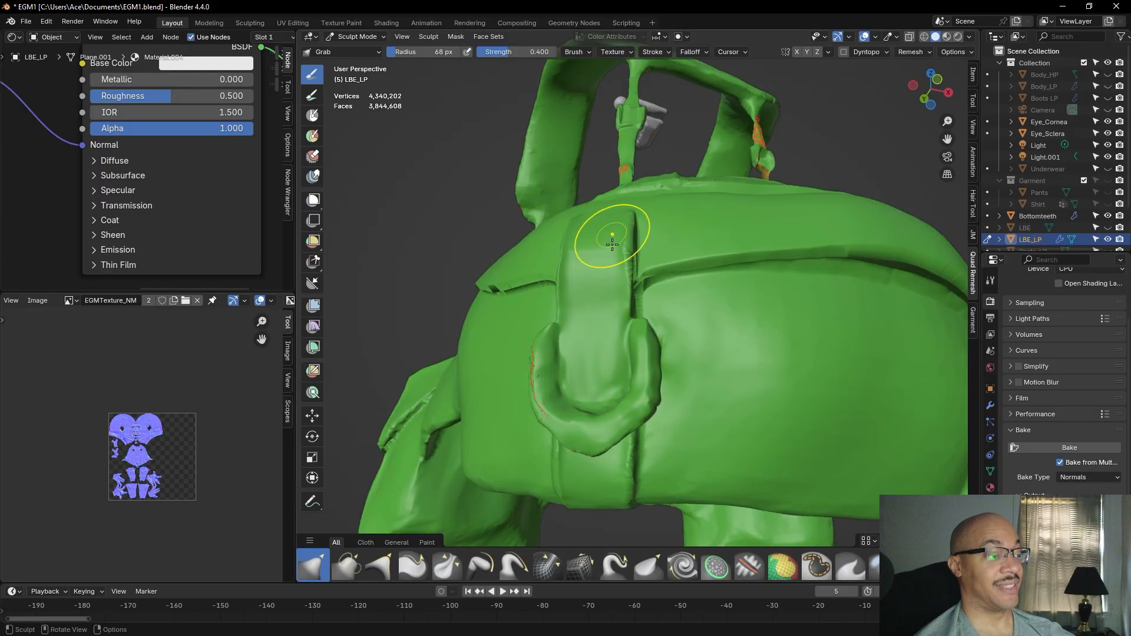
pyautogui.scroll(-4, 602, 370)
pyautogui.moveTo(598, 316); pyautogui.dragTo(616, 383, button='middle')
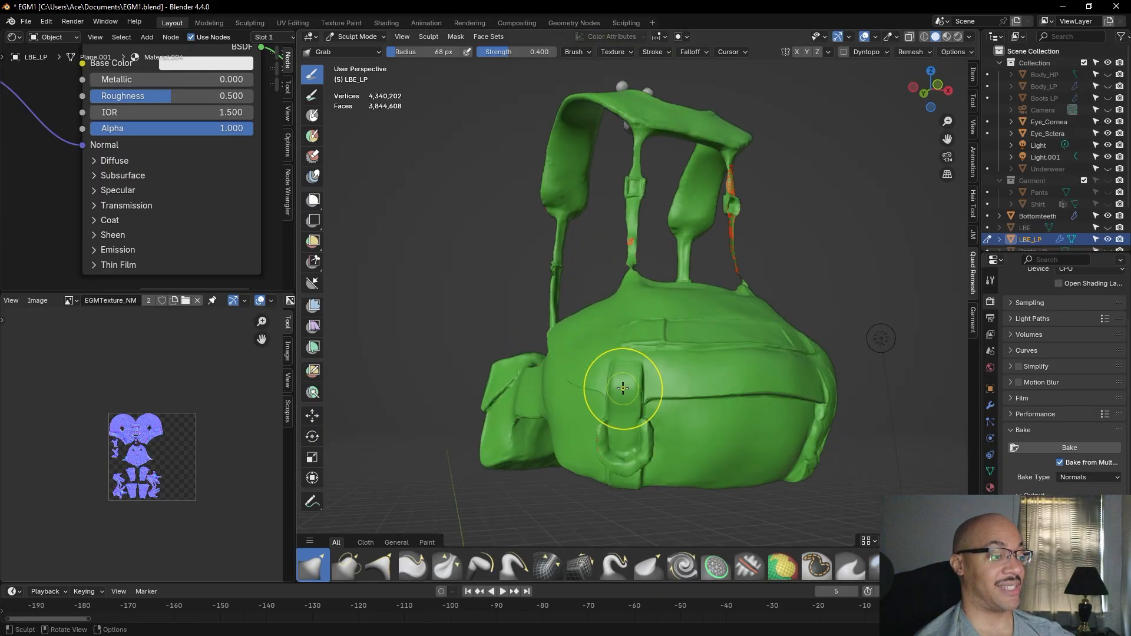
pyautogui.scroll(6, 628, 404)
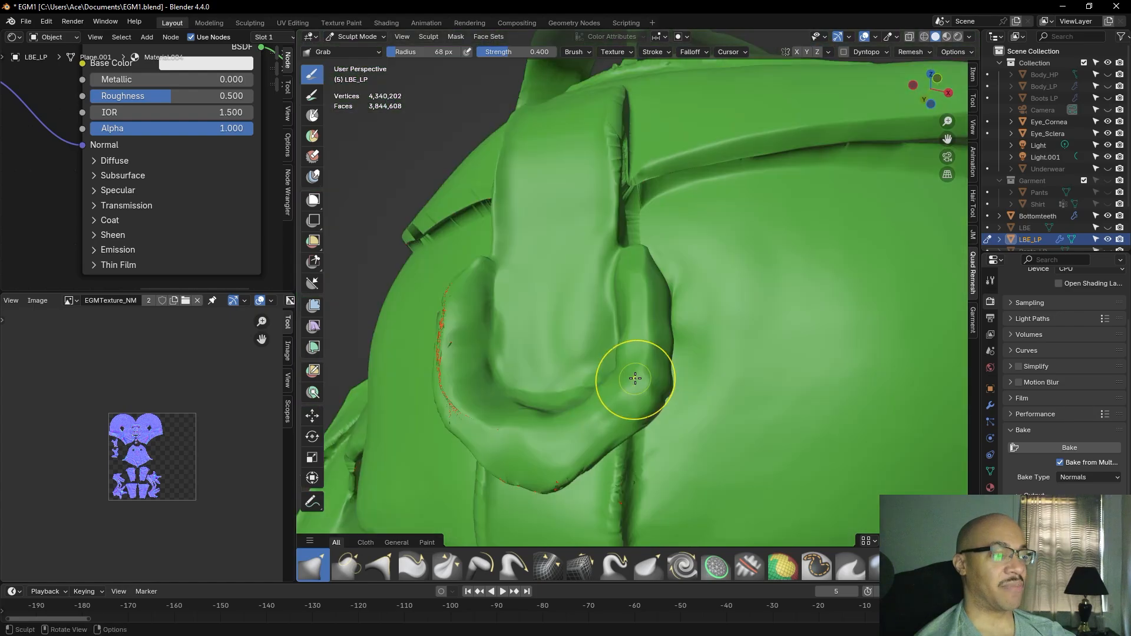
pyautogui.scroll(-5, 635, 378)
pyautogui.scroll(2, 631, 400)
pyautogui.moveTo(631, 399); pyautogui.dragTo(641, 396, button='middle')
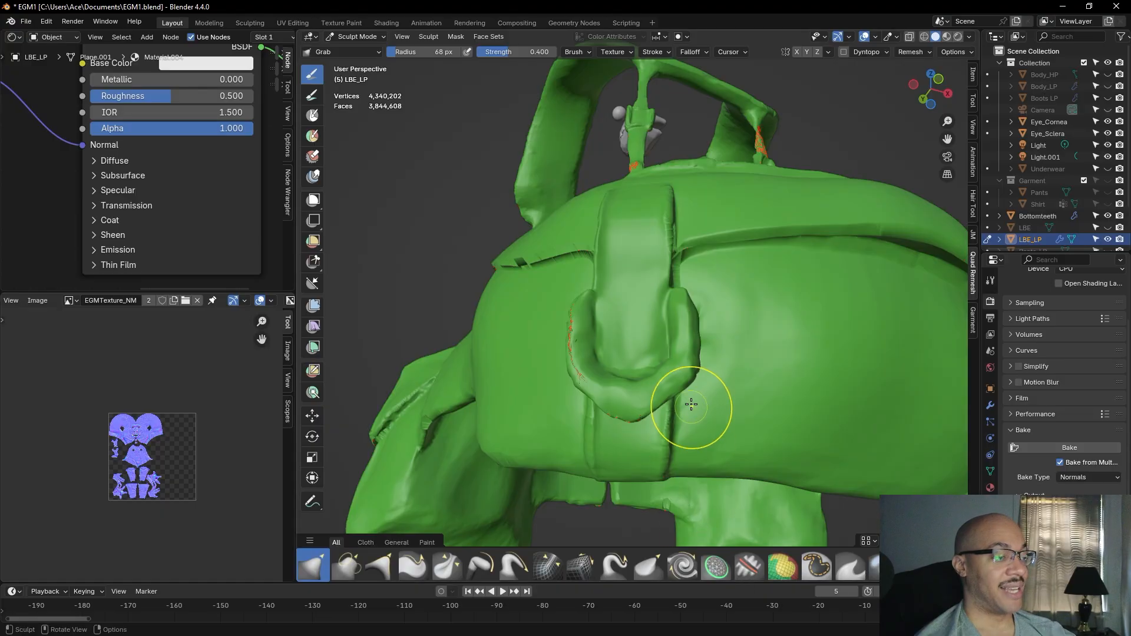
# Adjust the lower right corner and right arm of the buckle loop with the Grab brush at 68 px radius
pyautogui.moveTo(665, 381)
pyautogui.mouseDown()
pyautogui.moveTo(682, 360)
pyautogui.moveTo(701, 368)
pyautogui.mouseUp()
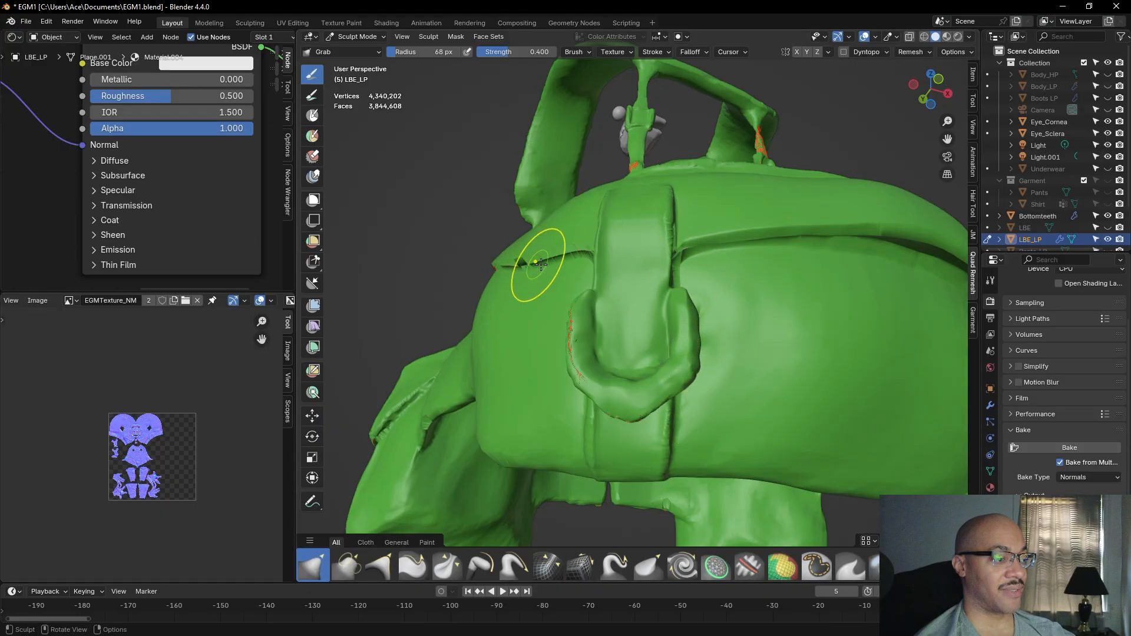
pyautogui.scroll(3, 690, 436)
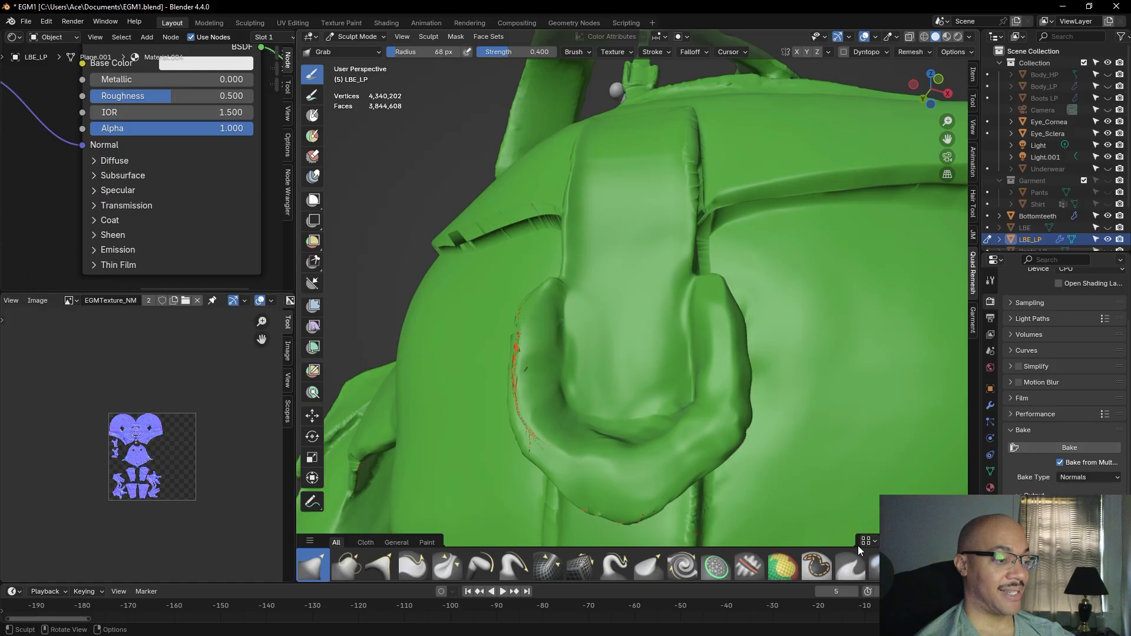
pyautogui.scroll(2, 510, 560)
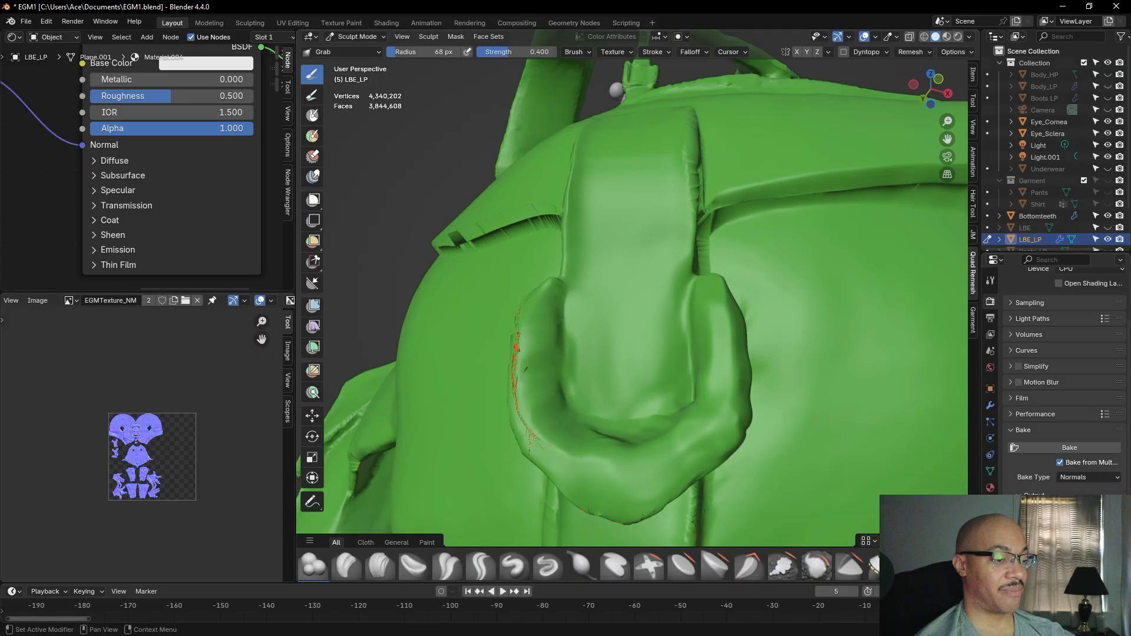
pyautogui.click(990, 281)
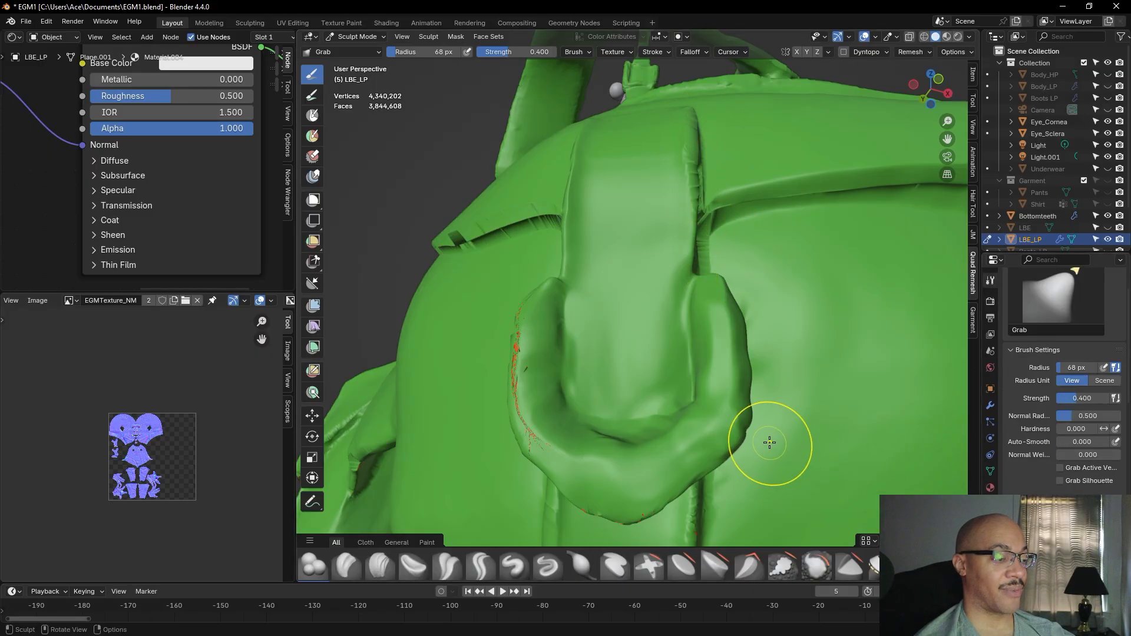
pyautogui.moveTo(740, 405)
pyautogui.mouseDown()
pyautogui.moveTo(743, 426)
pyautogui.moveTo(746, 277)
pyautogui.mouseUp()
pyautogui.moveTo(715, 328); pyautogui.dragTo(763, 400, button='middle')
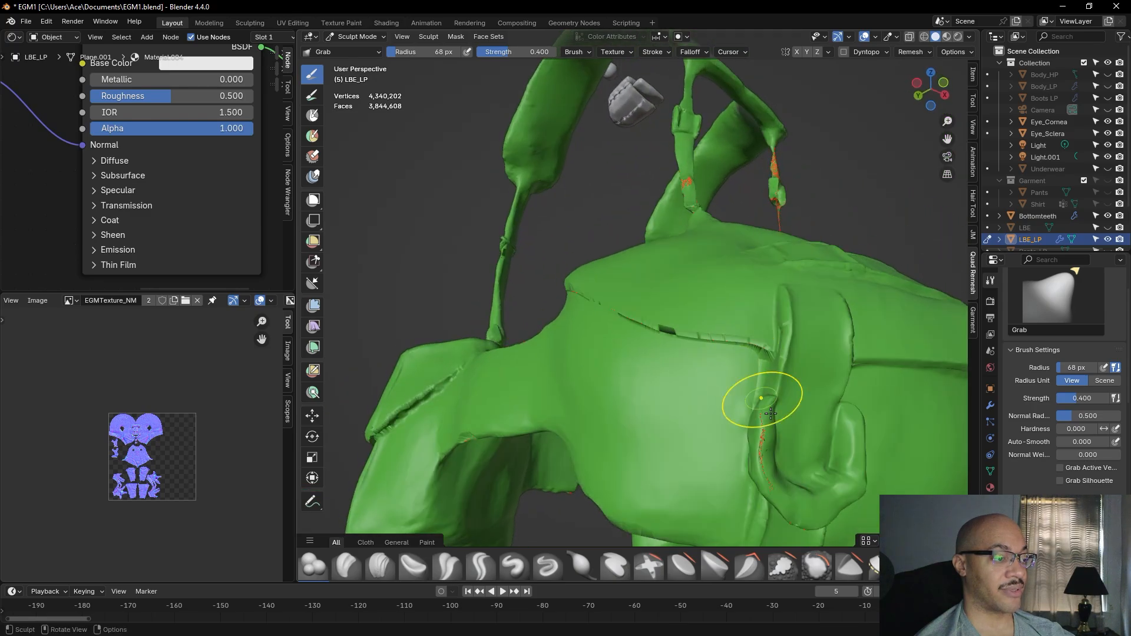
pyautogui.moveTo(803, 479)
pyautogui.mouseDown(button='middle')
pyautogui.moveTo(793, 451)
pyautogui.moveTo(909, 391)
pyautogui.moveTo(935, 404)
pyautogui.mouseUp(button='middle')
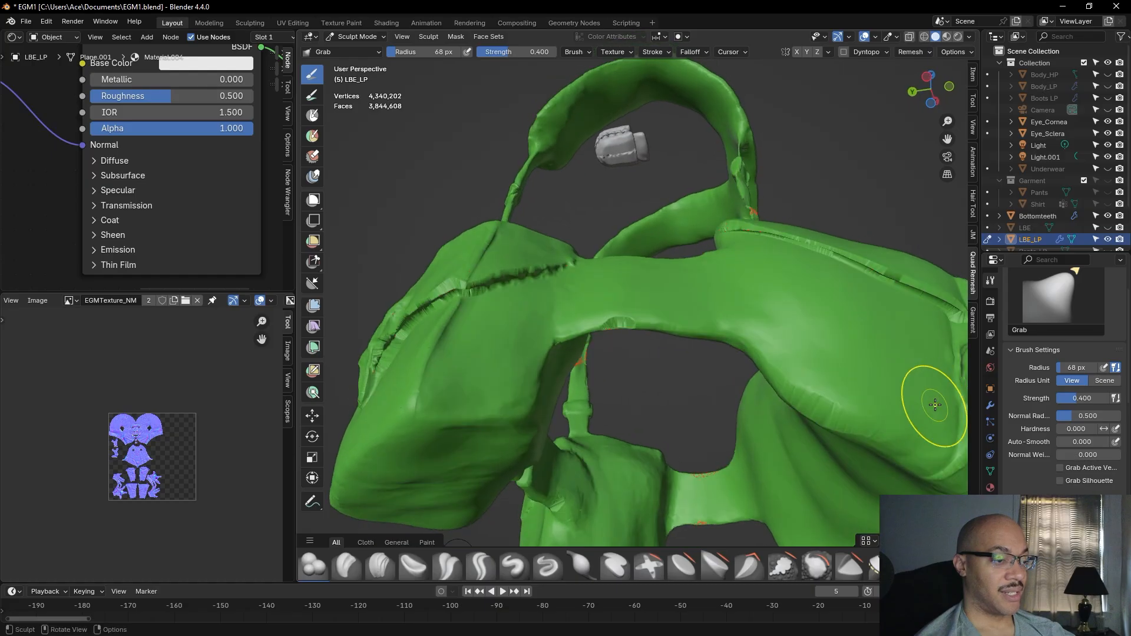
# Build up the side of the buckle loop with the Clay Strips brush at 17 px radius
pyautogui.moveTo(871, 237); pyautogui.dragTo(784, 217, button='middle')
pyautogui.moveTo(859, 313)
pyautogui.mouseDown(button='middle')
pyautogui.moveTo(800, 346)
pyautogui.moveTo(810, 411)
pyautogui.mouseUp(button='middle')
pyautogui.scroll(3, 800, 346)
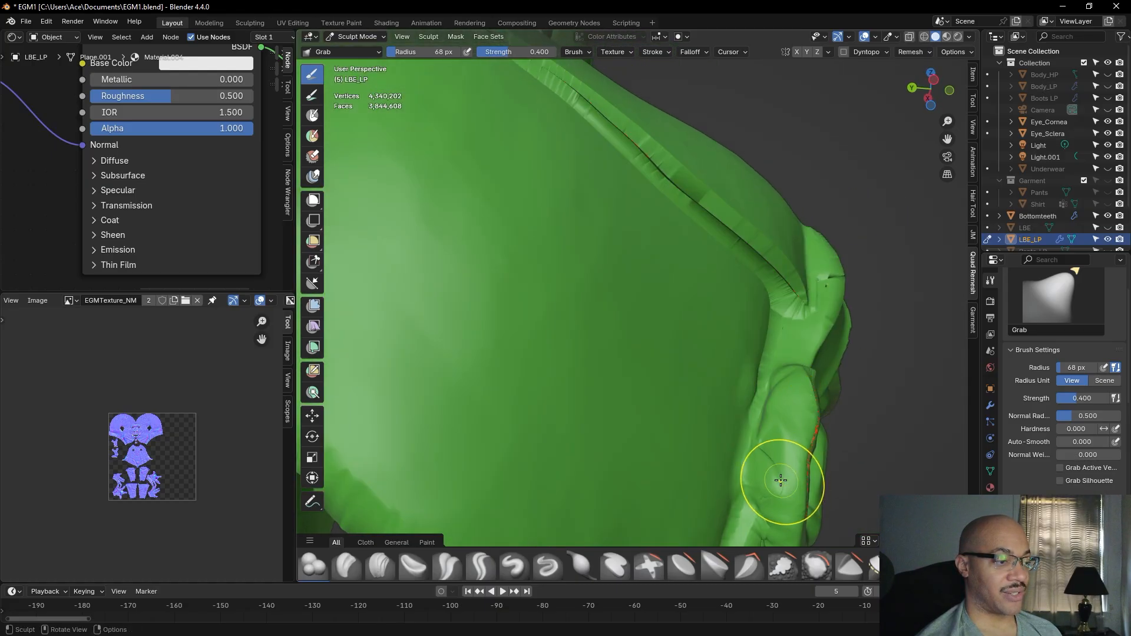
pyautogui.moveTo(775, 470)
pyautogui.mouseDown(button='middle')
pyautogui.moveTo(738, 463)
pyautogui.moveTo(714, 353)
pyautogui.moveTo(708, 409)
pyautogui.moveTo(726, 441)
pyautogui.mouseUp(button='middle')
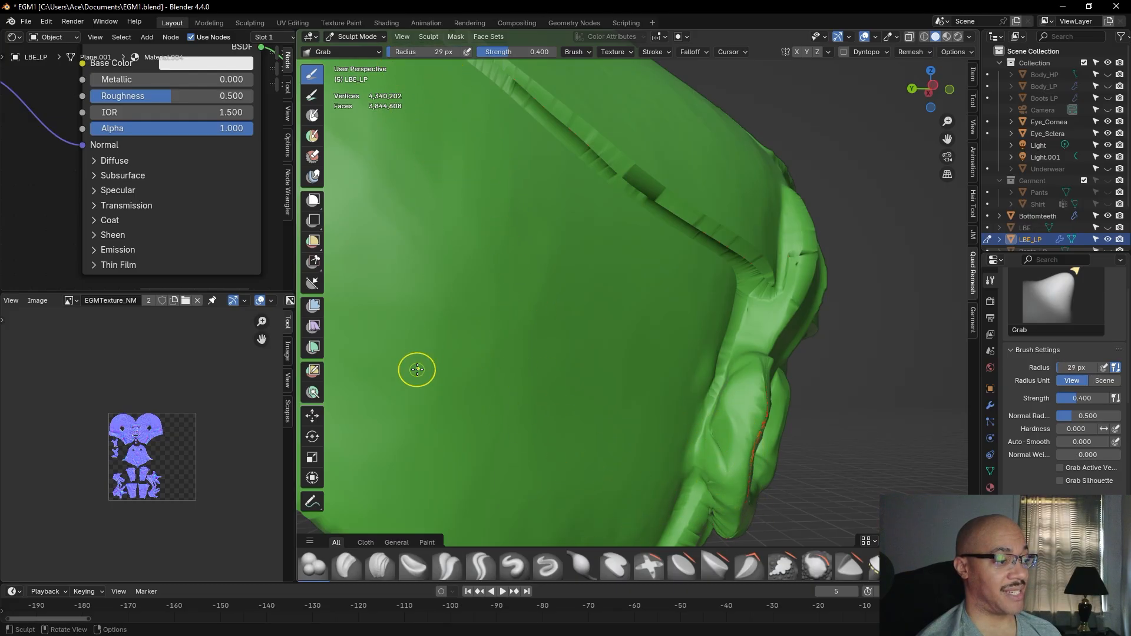
pyautogui.click(380, 566)
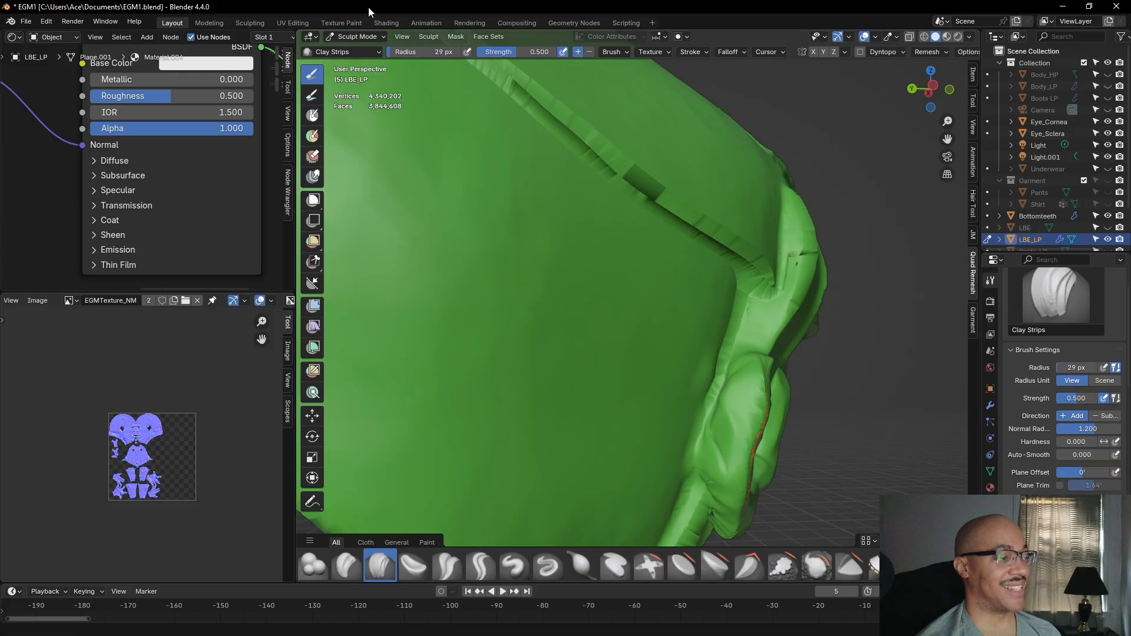
pyautogui.moveTo(406, 49); pyautogui.dragTo(404, 48)
pyautogui.moveTo(722, 456)
pyautogui.mouseDown()
pyautogui.moveTo(716, 441)
pyautogui.moveTo(724, 465)
pyautogui.mouseUp()
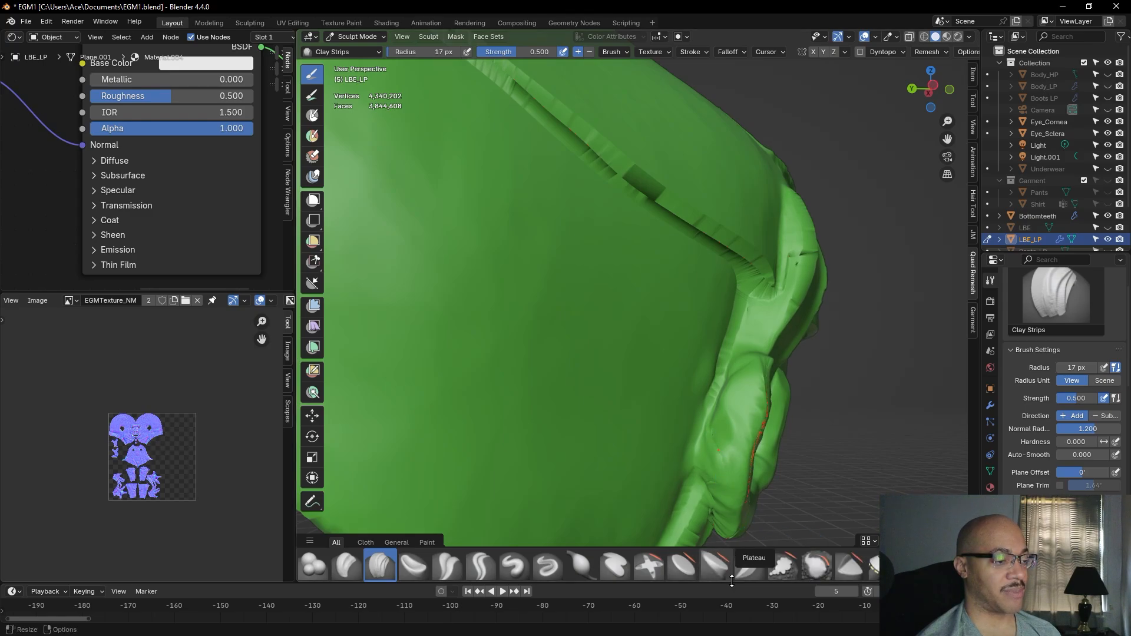
# Even out the buckle loop's side with the Flatten/Contrast brush and smooth its left arm with the Smooth brush at 0.700 strength
pyautogui.click(682, 565)
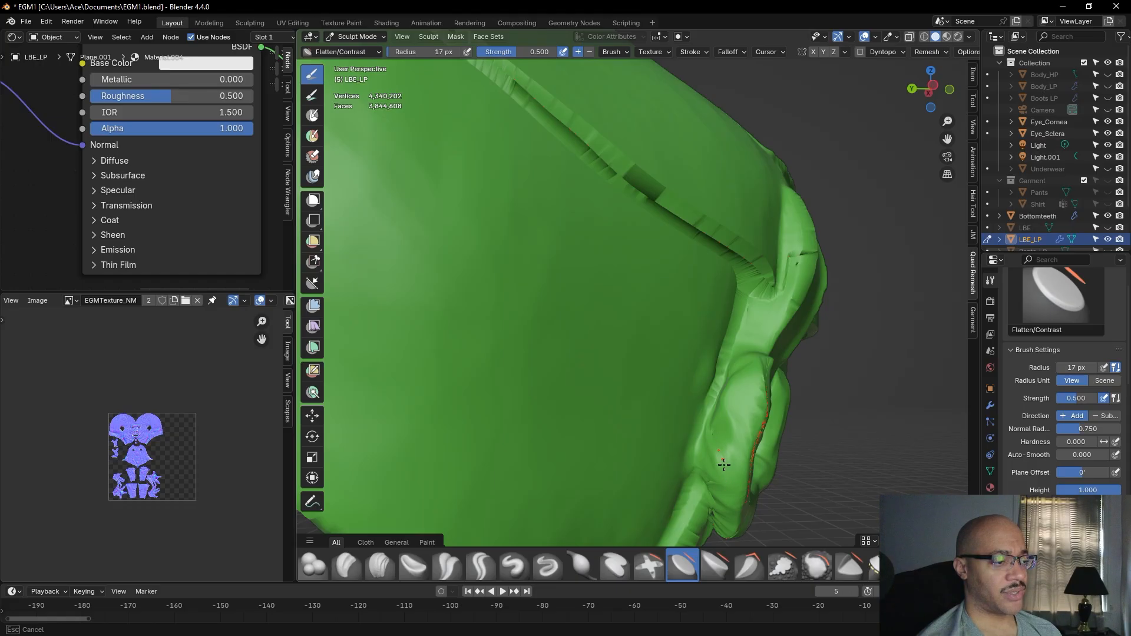
pyautogui.moveTo(726, 472)
pyautogui.mouseDown()
pyautogui.moveTo(713, 448)
pyautogui.moveTo(725, 465)
pyautogui.mouseUp()
pyautogui.click(818, 566)
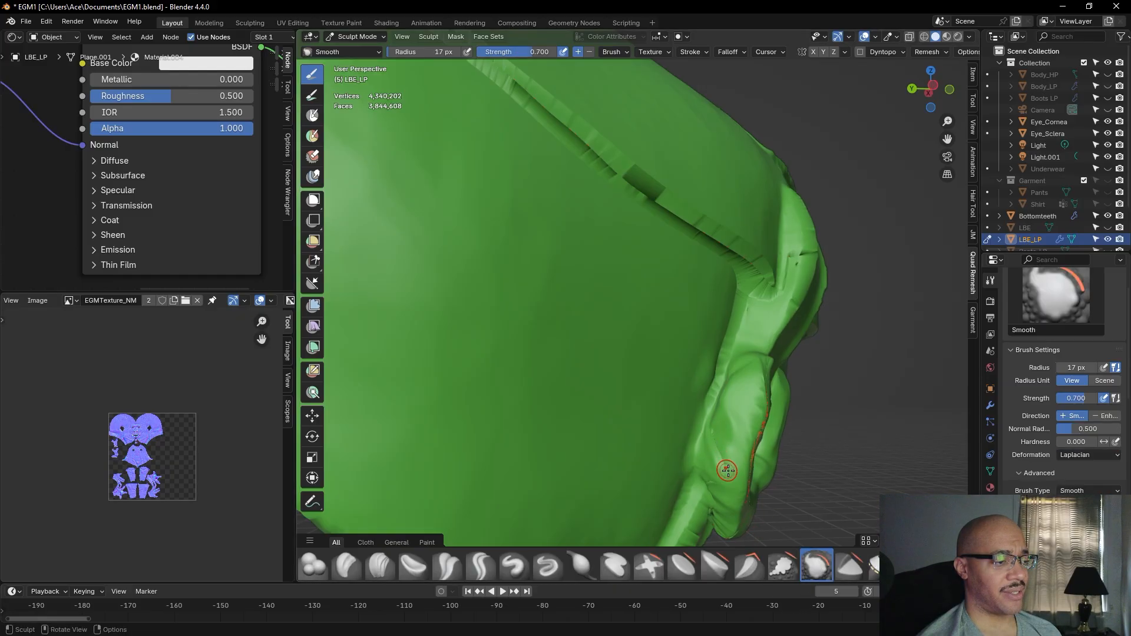
pyautogui.moveTo(716, 492); pyautogui.dragTo(613, 355, button='middle')
pyautogui.moveTo(576, 337); pyautogui.dragTo(583, 329)
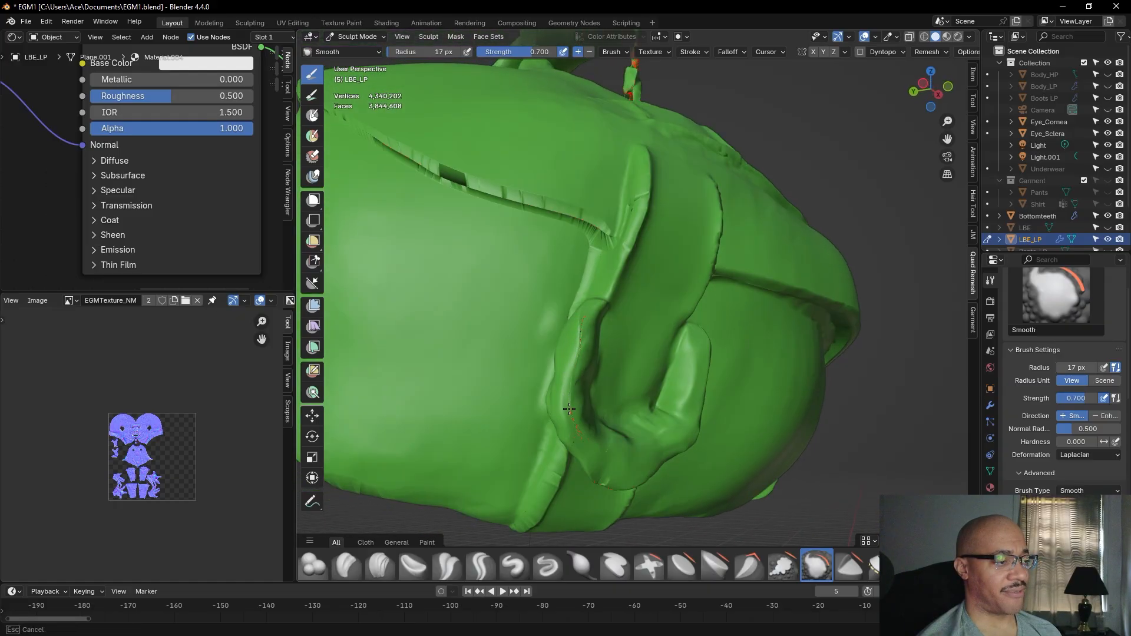
pyautogui.moveTo(590, 437)
pyautogui.mouseDown()
pyautogui.moveTo(569, 453)
pyautogui.moveTo(567, 440)
pyautogui.moveTo(607, 487)
pyautogui.moveTo(581, 316)
pyautogui.moveTo(578, 354)
pyautogui.mouseUp()
# Smooth the edge of the thin vertical strap just below its buckle with the Smooth brush
pyautogui.scroll(-3, 598, 350)
pyautogui.moveTo(538, 308)
pyautogui.mouseDown(button='middle')
pyautogui.moveTo(517, 346)
pyautogui.moveTo(583, 378)
pyautogui.mouseUp(button='middle')
pyautogui.moveTo(551, 211); pyautogui.dragTo(662, 257, button='middle')
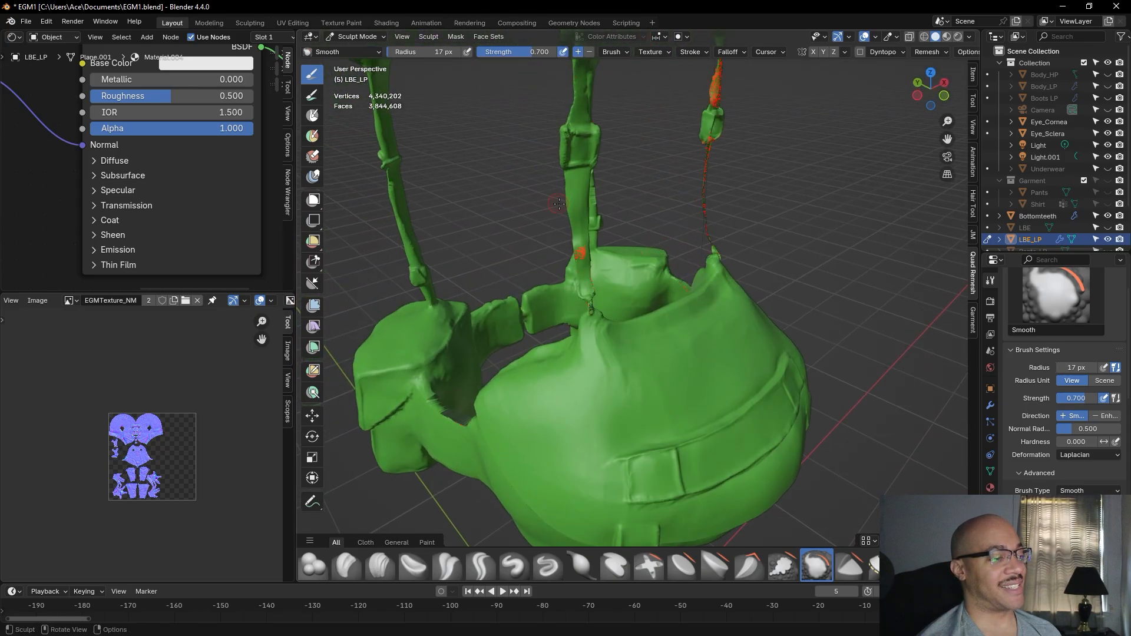
pyautogui.moveTo(584, 186); pyautogui.dragTo(588, 170)
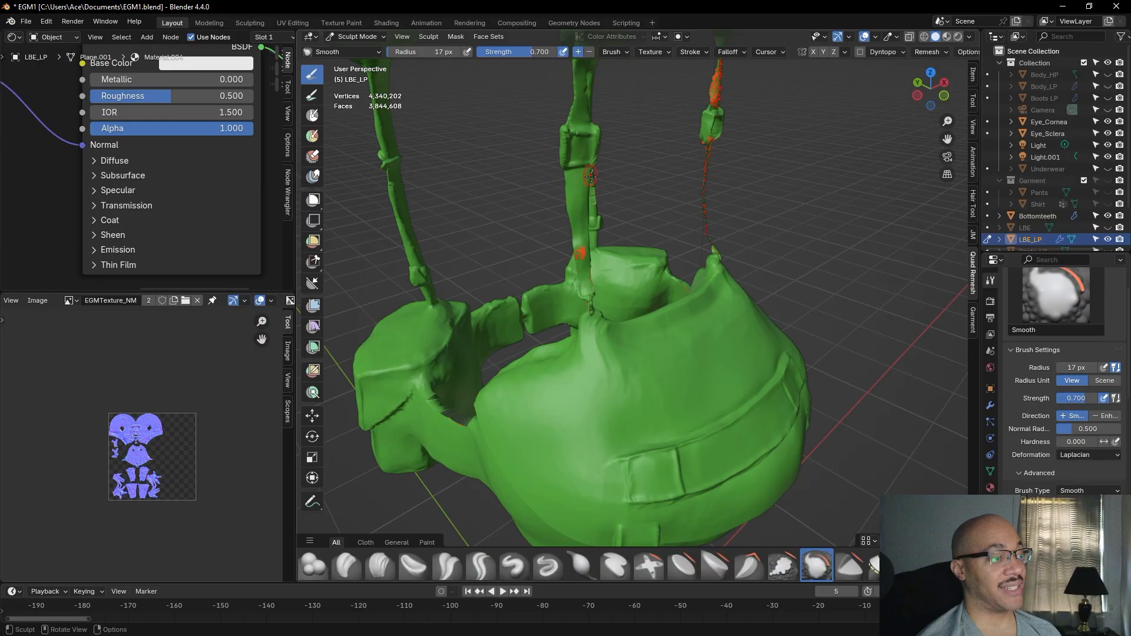
pyautogui.moveTo(590, 223); pyautogui.dragTo(639, 170, button='middle')
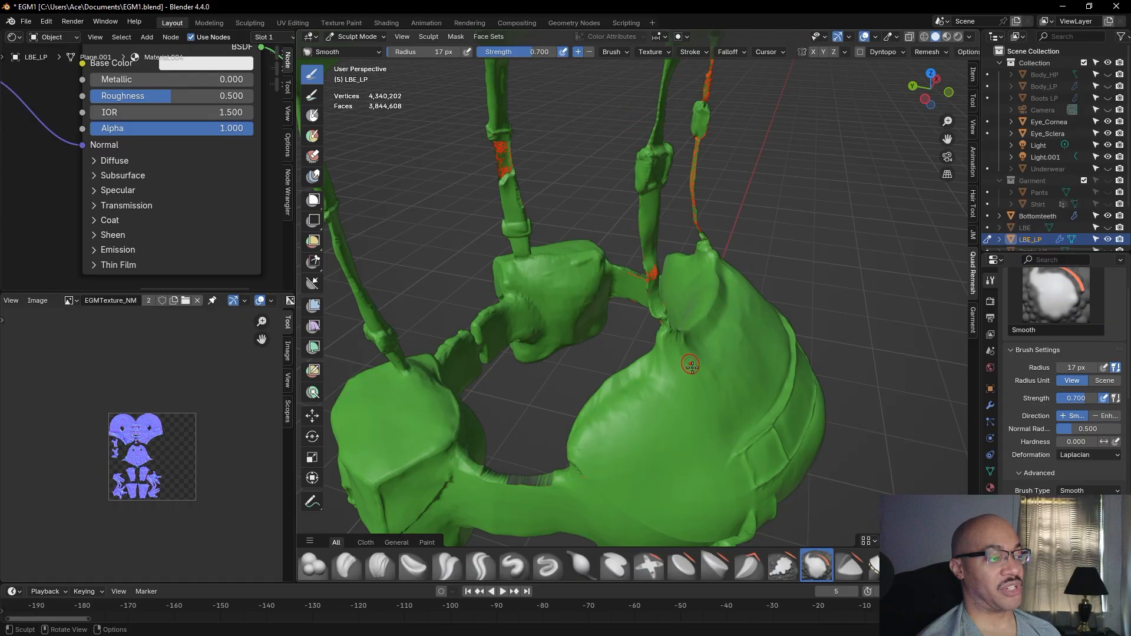
# Thicken the outer edge of the buckle loop with the Inflate/Deflate brush at 17 px radius
pyautogui.scroll(-2, 677, 353)
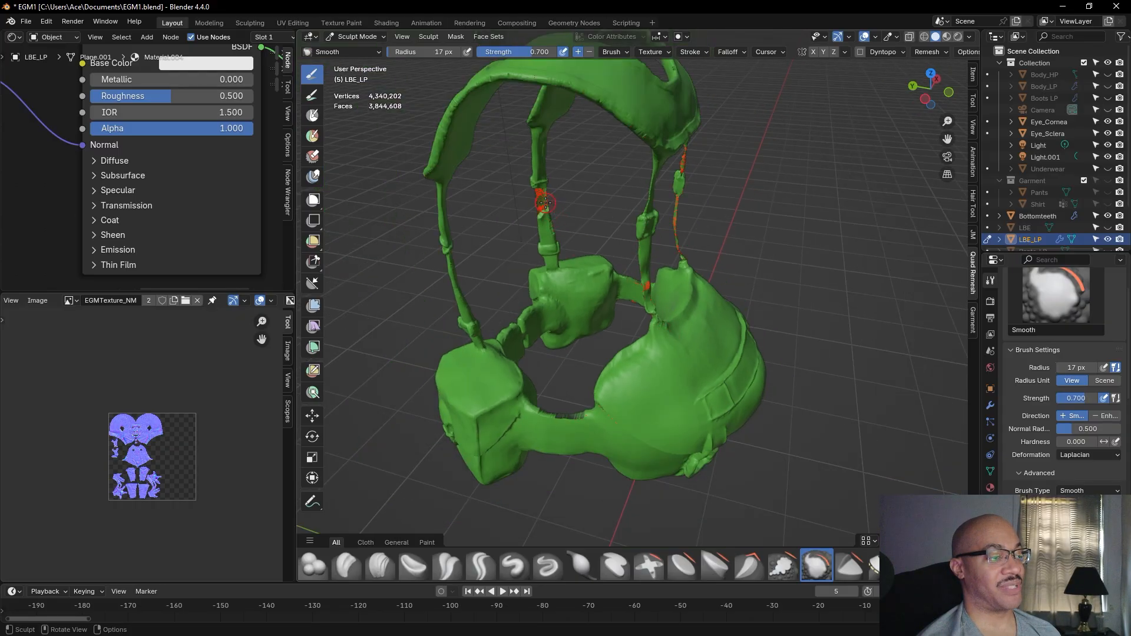
pyautogui.scroll(3, 713, 469)
pyautogui.moveTo(701, 462)
pyautogui.keyDown('alt'); pyautogui.mouseDown()
pyautogui.moveTo(659, 342)
pyautogui.moveTo(707, 361)
pyautogui.moveTo(750, 346)
pyautogui.mouseUp(); pyautogui.keyUp('alt')
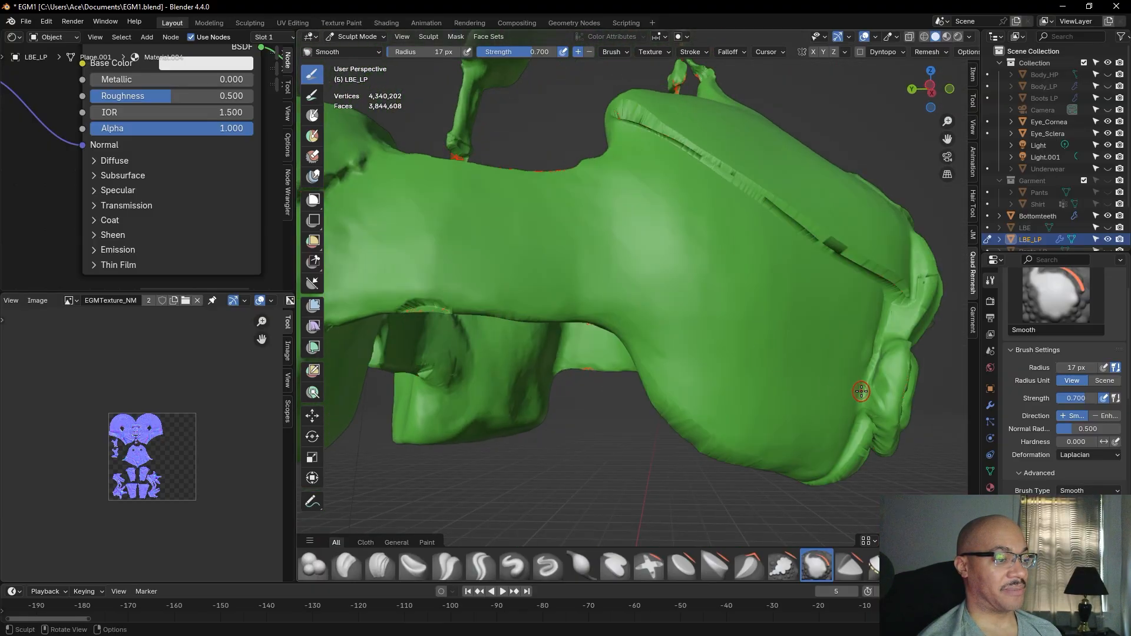
pyautogui.click(582, 565)
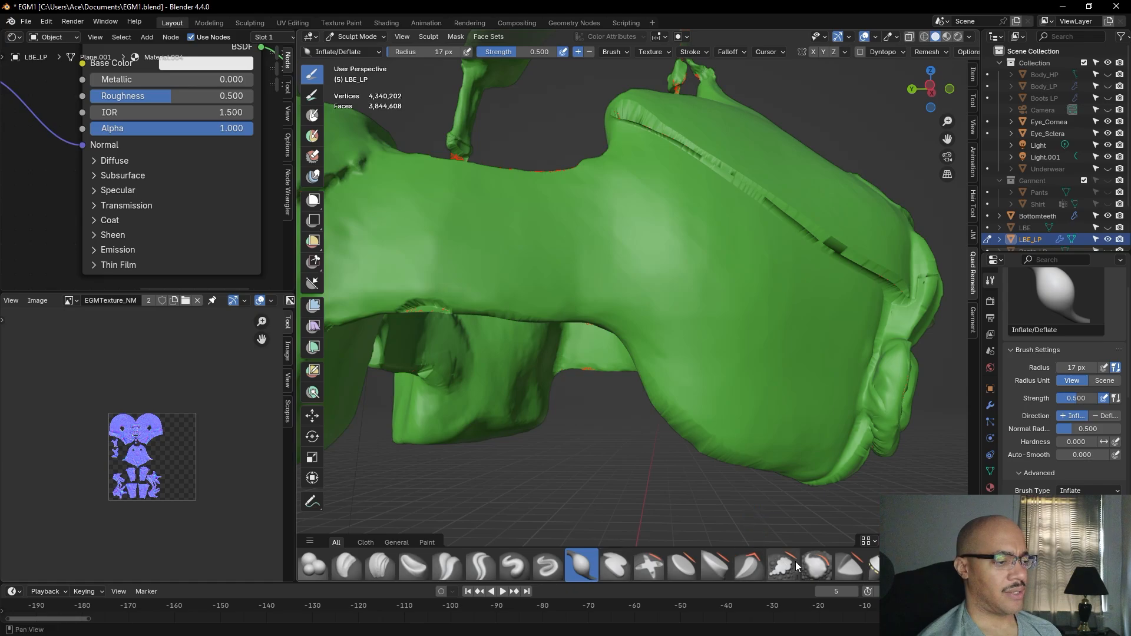
pyautogui.press('s')
pyautogui.moveTo(901, 433)
pyautogui.mouseDown()
pyautogui.moveTo(881, 395)
pyautogui.moveTo(893, 346)
pyautogui.moveTo(890, 397)
pyautogui.mouseUp()
pyautogui.moveTo(889, 399); pyautogui.dragTo(880, 288, button='middle')
pyautogui.keyDown('shift'); pyautogui.moveTo(872, 171); pyautogui.dragTo(870, 303, button='middle'); pyautogui.keyUp('shift')
pyautogui.moveTo(869, 304)
pyautogui.mouseDown()
pyautogui.moveTo(857, 327)
pyautogui.moveTo(870, 356)
pyautogui.moveTo(854, 331)
pyautogui.moveTo(870, 359)
pyautogui.mouseUp()
# Flatten the buckle loop's left arm and the underside of its lower bend with the Flatten/Contrast brush at 17 px radius
pyautogui.moveTo(870, 359)
pyautogui.mouseDown(button='middle')
pyautogui.moveTo(816, 385)
pyautogui.moveTo(724, 329)
pyautogui.moveTo(707, 291)
pyautogui.moveTo(719, 306)
pyautogui.moveTo(698, 404)
pyautogui.mouseUp(button='middle')
pyautogui.click(682, 565)
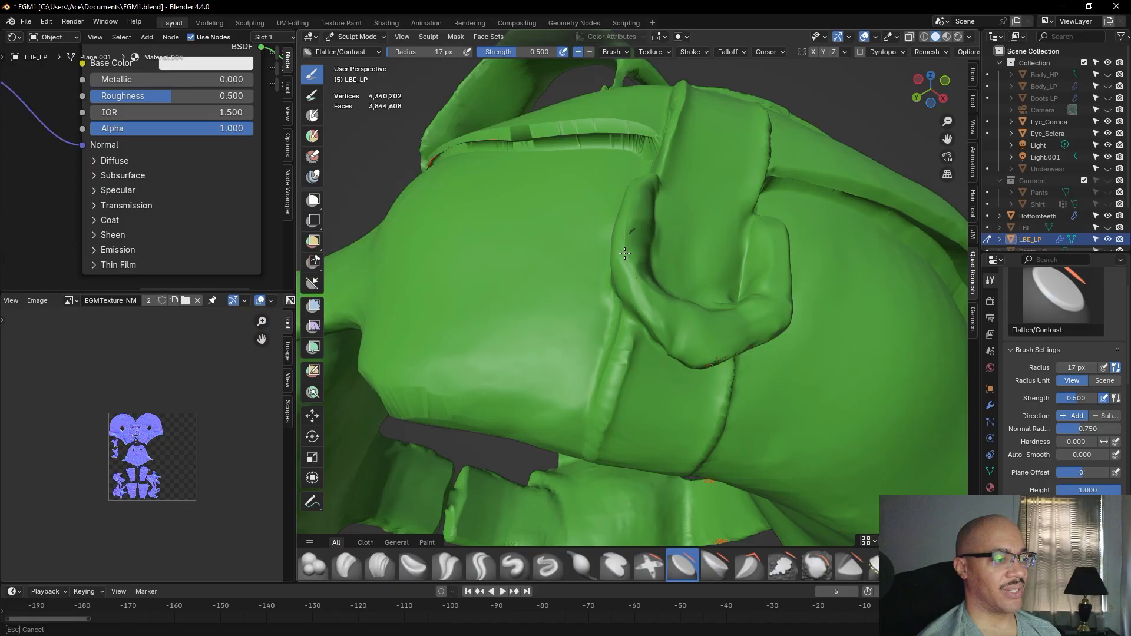
pyautogui.moveTo(618, 248); pyautogui.dragTo(627, 231)
pyautogui.moveTo(719, 374)
pyautogui.mouseDown(button='middle')
pyautogui.moveTo(749, 266)
pyautogui.moveTo(654, 236)
pyautogui.moveTo(648, 254)
pyautogui.mouseUp(button='middle')
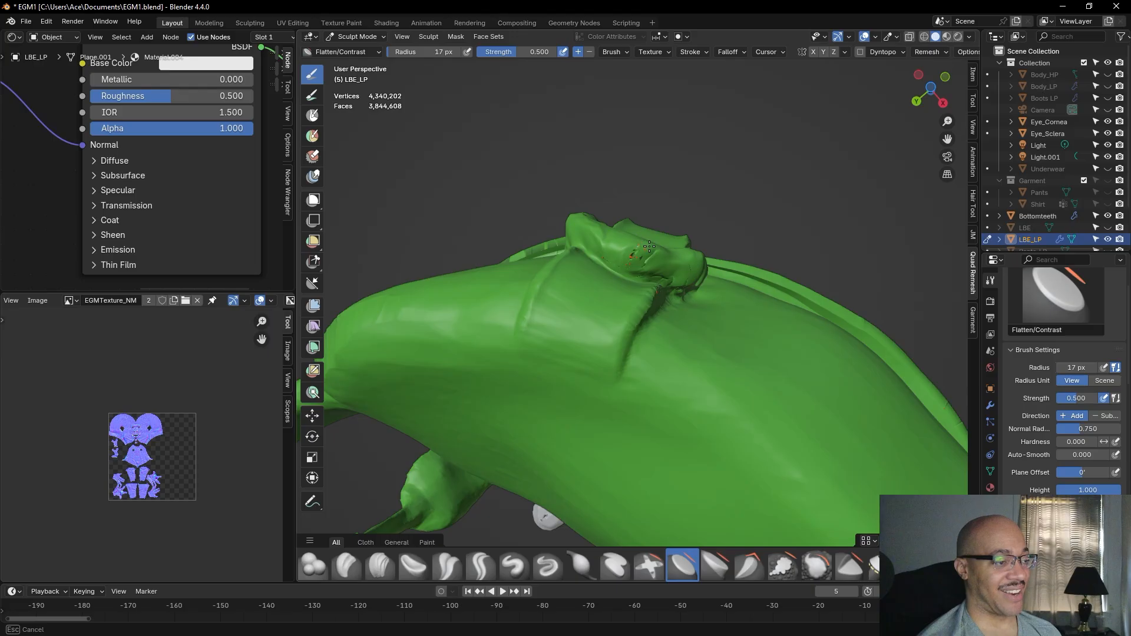
pyautogui.moveTo(638, 257); pyautogui.dragTo(639, 260)
pyautogui.scroll(2, 636, 281)
pyautogui.moveTo(639, 252)
pyautogui.mouseDown(button='middle')
pyautogui.moveTo(642, 337)
pyautogui.moveTo(631, 346)
pyautogui.moveTo(683, 331)
pyautogui.moveTo(681, 364)
pyautogui.moveTo(702, 315)
pyautogui.moveTo(725, 321)
pyautogui.moveTo(760, 383)
pyautogui.moveTo(785, 325)
pyautogui.mouseUp(button='middle')
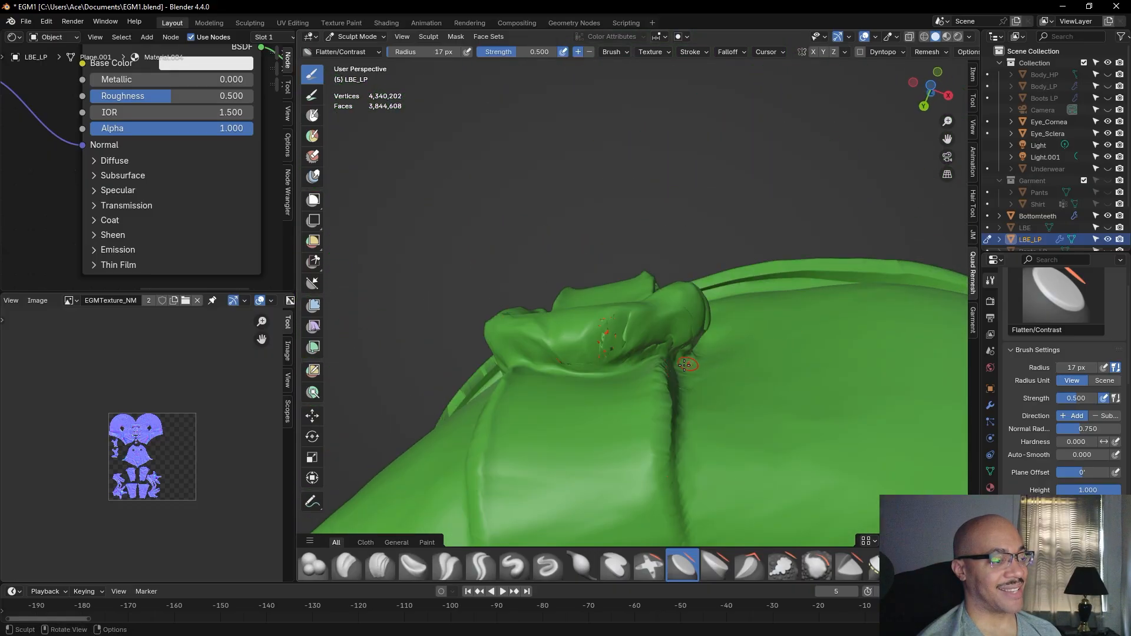
pyautogui.moveTo(553, 361); pyautogui.dragTo(547, 355)
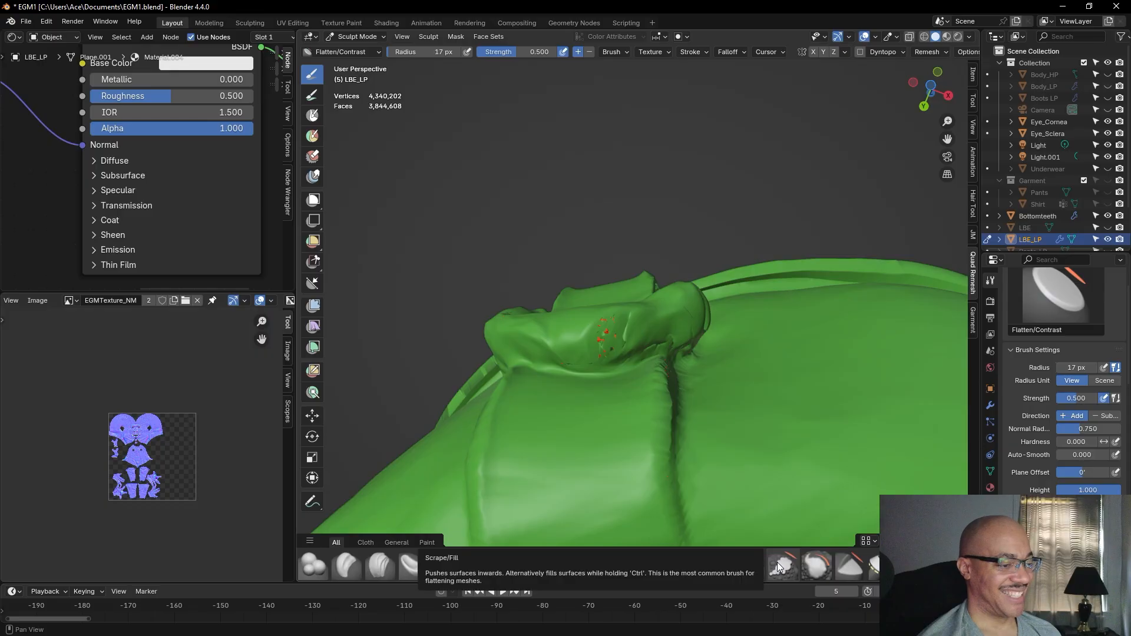
# Smooth the pitted spot on the underside of the buckle loop with the Smooth brush at 0.700 strength
pyautogui.click(813, 563)
pyautogui.moveTo(642, 296); pyautogui.dragTo(615, 314)
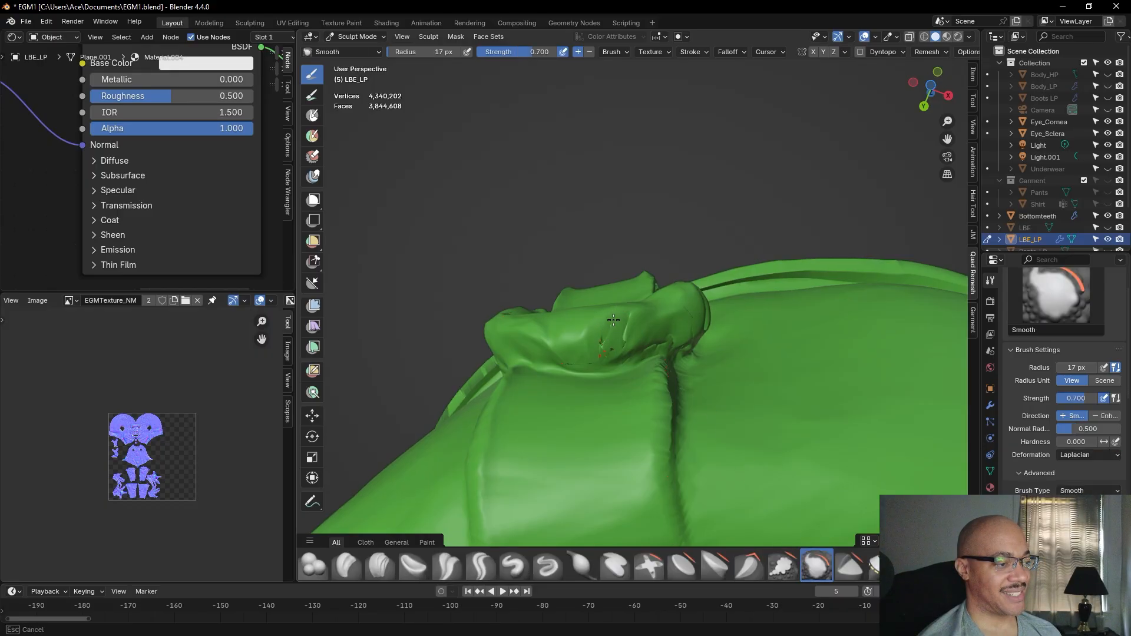
pyautogui.moveTo(592, 353)
pyautogui.mouseDown()
pyautogui.moveTo(564, 359)
pyautogui.moveTo(608, 353)
pyautogui.moveTo(620, 329)
pyautogui.mouseUp()
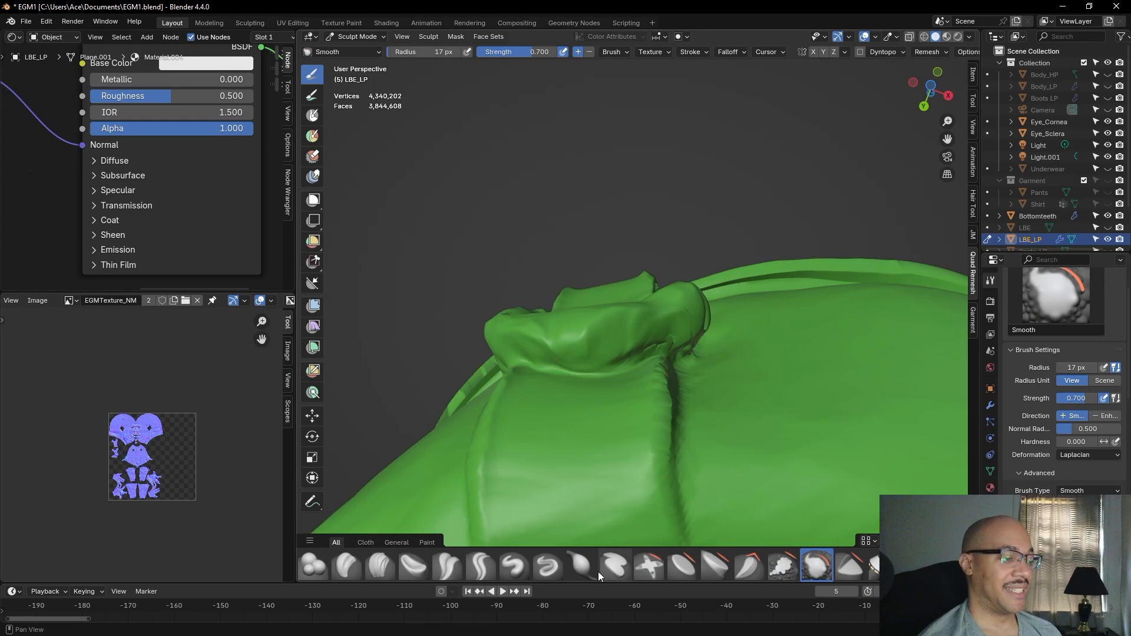
# Set the Inflate/Deflate brush radius to 64 px and fill out the buckle loop's underside along its full width
pyautogui.click(582, 567)
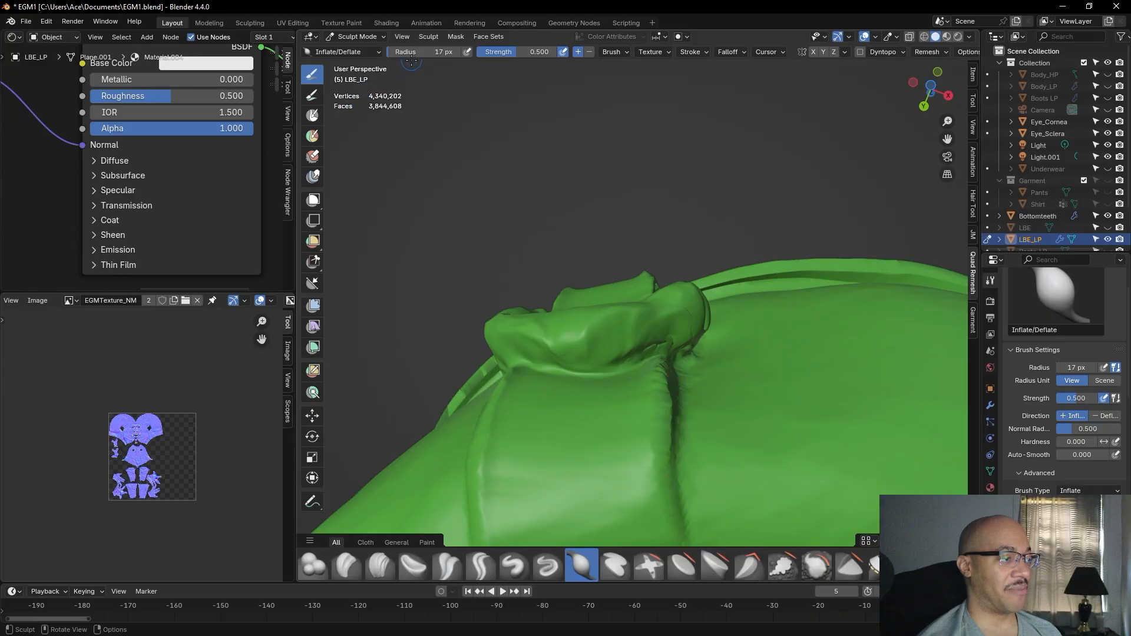
pyautogui.moveTo(415, 56); pyautogui.dragTo(460, 57)
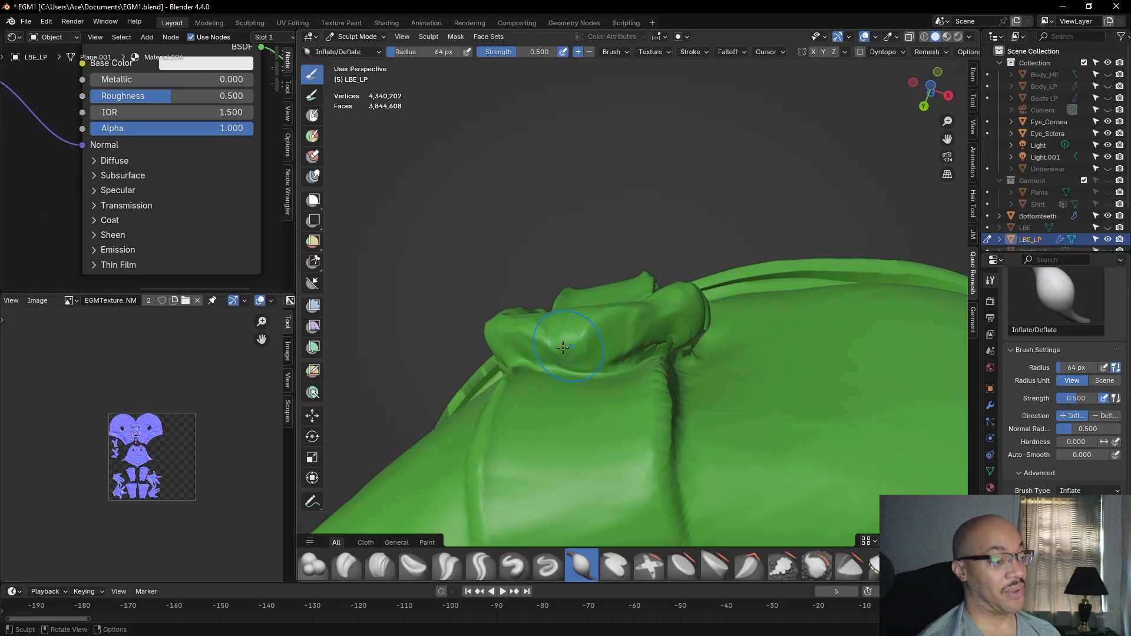
pyautogui.moveTo(628, 337)
pyautogui.mouseDown()
pyautogui.moveTo(610, 340)
pyautogui.moveTo(679, 323)
pyautogui.mouseUp()
pyautogui.moveTo(651, 331)
pyautogui.mouseDown()
pyautogui.moveTo(677, 324)
pyautogui.moveTo(678, 334)
pyautogui.moveTo(689, 319)
pyautogui.moveTo(495, 348)
pyautogui.mouseUp()
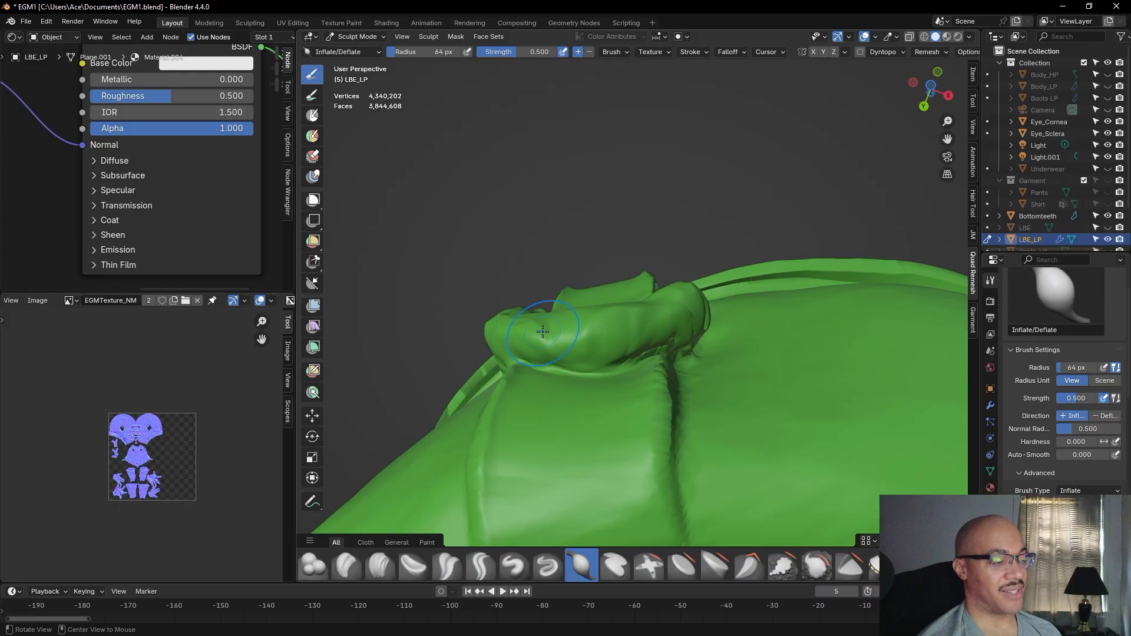
# Inflate the buckle loop's left arm over the small orange patch with the 64 px Inflate/Deflate brush
pyautogui.moveTo(496, 237)
pyautogui.mouseDown(button='middle')
pyautogui.moveTo(518, 298)
pyautogui.moveTo(504, 227)
pyautogui.moveTo(511, 282)
pyautogui.moveTo(492, 298)
pyautogui.moveTo(528, 378)
pyautogui.moveTo(639, 410)
pyautogui.moveTo(737, 410)
pyautogui.moveTo(601, 404)
pyautogui.mouseUp(button='middle')
pyautogui.scroll(5, 601, 403)
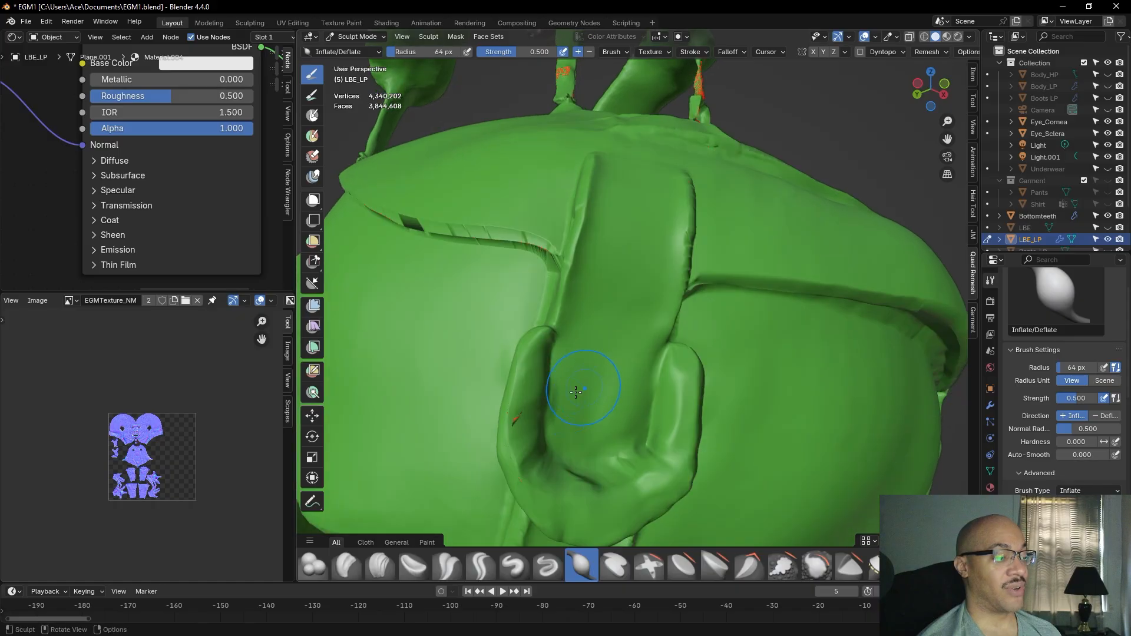
pyautogui.moveTo(519, 419); pyautogui.dragTo(518, 416)
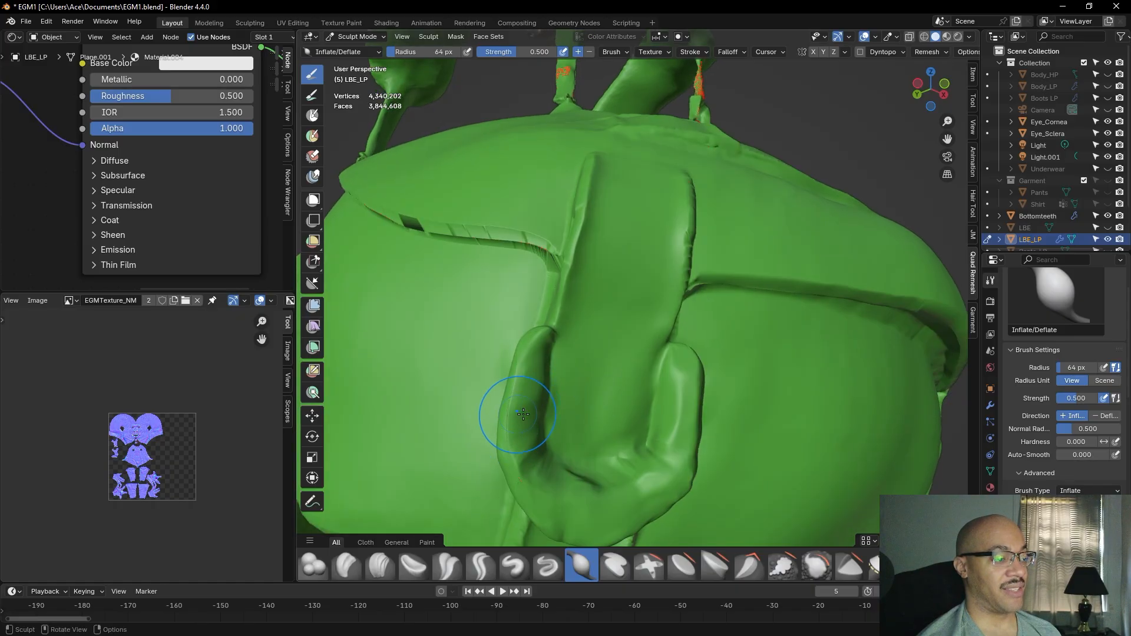
# Examine the whole gear from several angles, including the second buckle loop on the opposite side of the large pouch
pyautogui.scroll(-6, 589, 430)
pyautogui.moveTo(793, 418); pyautogui.dragTo(721, 475, button='middle')
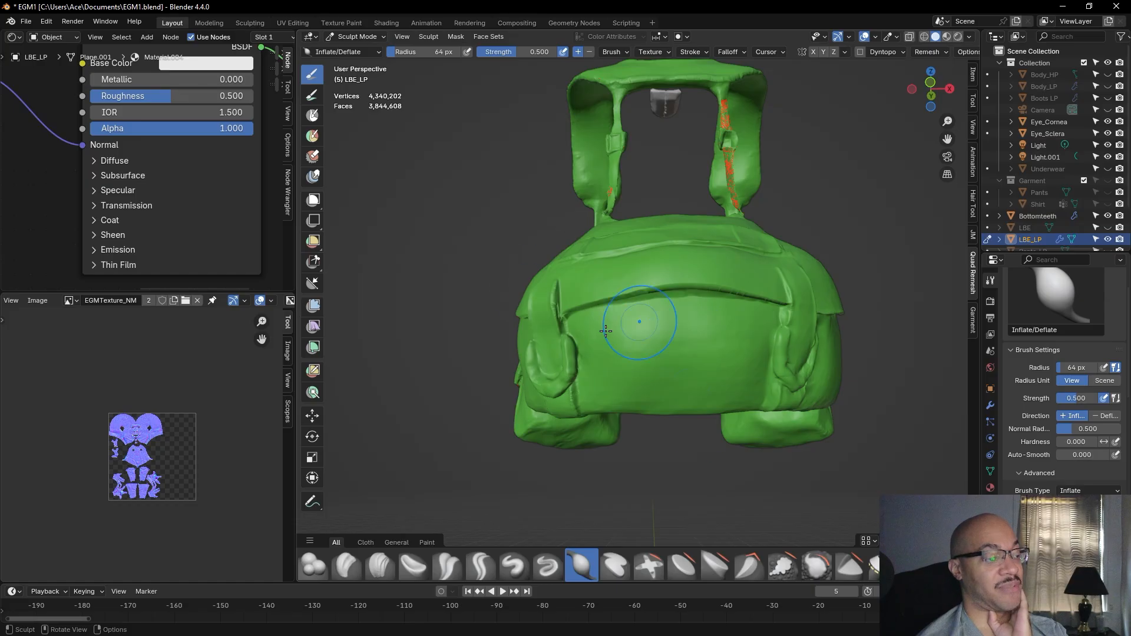
pyautogui.scroll(-3, 648, 329)
pyautogui.moveTo(648, 330)
pyautogui.mouseDown(button='middle')
pyautogui.moveTo(680, 344)
pyautogui.moveTo(1002, 339)
pyautogui.mouseUp(button='middle')
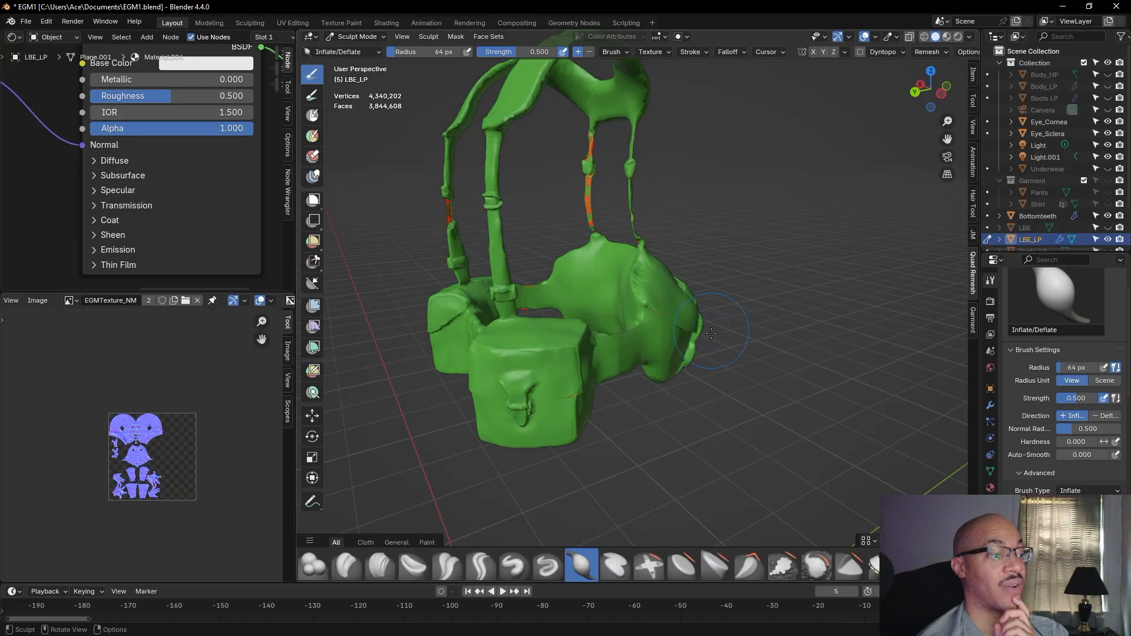
pyautogui.scroll(4, 760, 506)
pyautogui.moveTo(836, 460)
pyautogui.mouseDown(button='middle')
pyautogui.moveTo(730, 438)
pyautogui.moveTo(736, 477)
pyautogui.moveTo(791, 502)
pyautogui.moveTo(710, 496)
pyautogui.mouseUp(button='middle')
pyautogui.scroll(1, 791, 502)
pyautogui.keyDown('shift'); pyautogui.moveTo(665, 464); pyautogui.dragTo(644, 541, button='middle'); pyautogui.keyUp('shift')
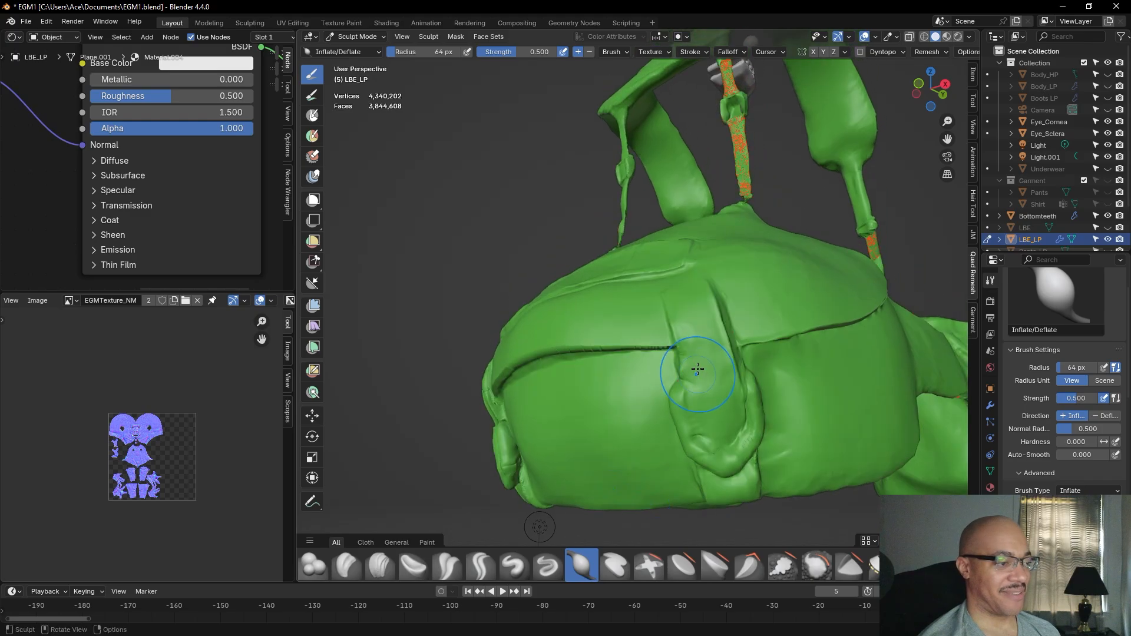
# Reshape the strap edges above and below the second buckle loop with the Grab brush at 64 px radius
pyautogui.click(874, 564)
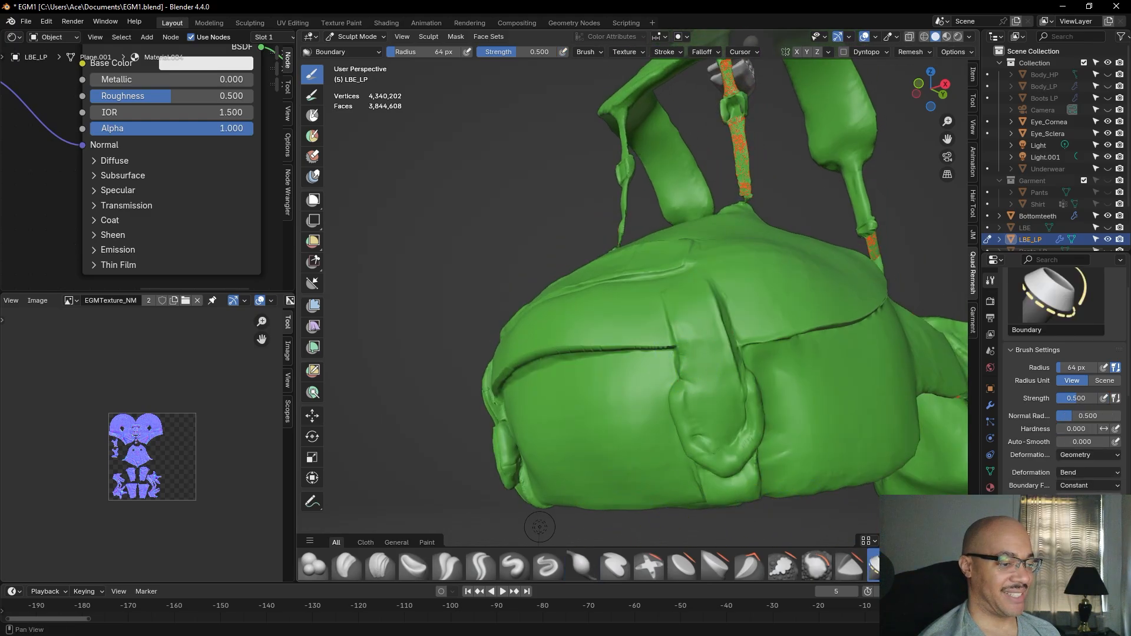
pyautogui.scroll(-2, 851, 566)
pyautogui.click(315, 567)
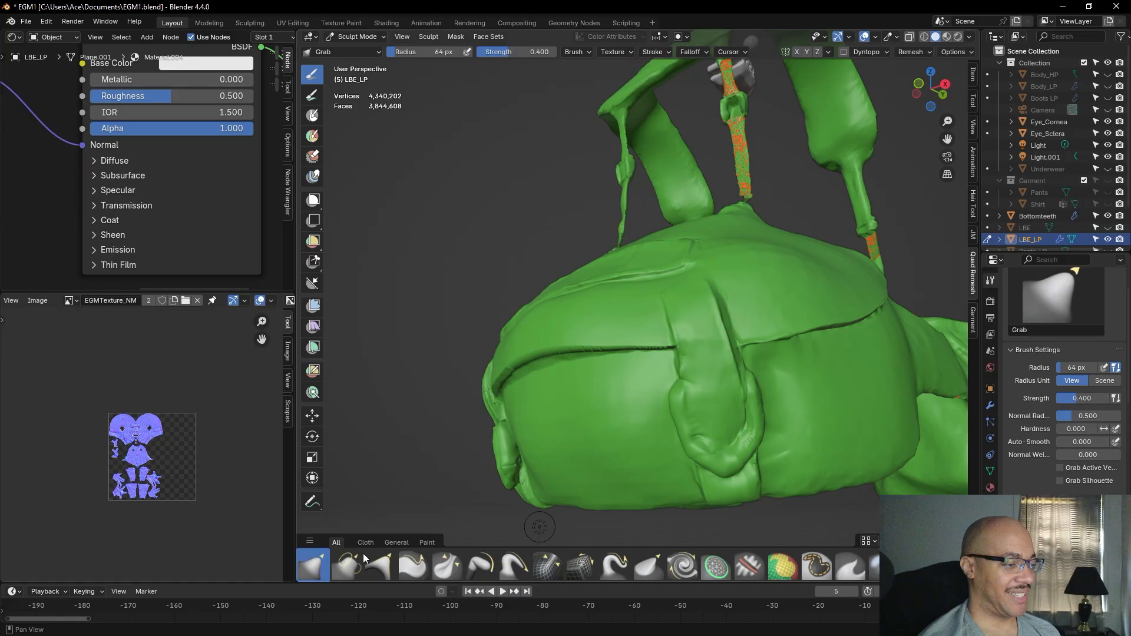
pyautogui.moveTo(678, 372); pyautogui.dragTo(680, 365)
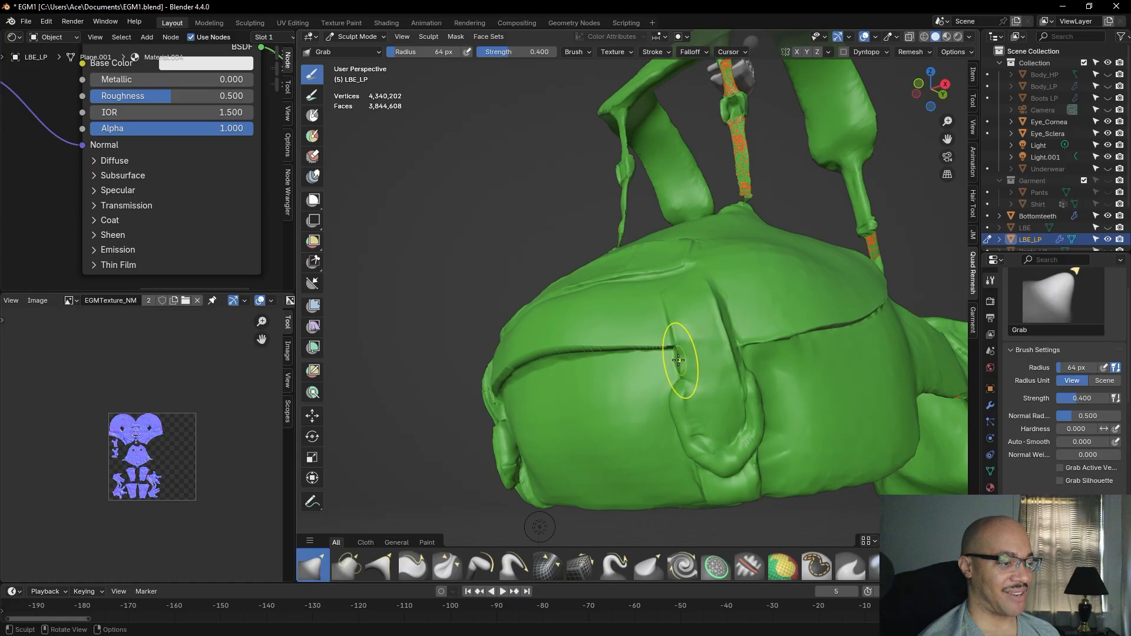
pyautogui.moveTo(740, 363); pyautogui.dragTo(742, 369)
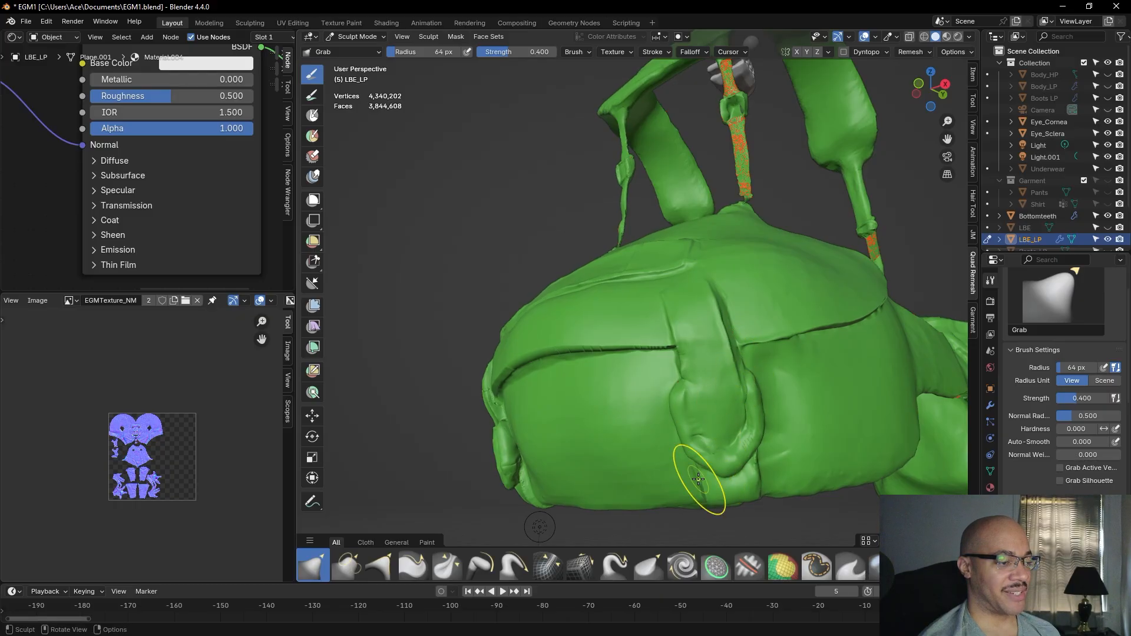
pyautogui.moveTo(697, 467); pyautogui.dragTo(701, 481)
# Adjust the large pouch's lower edge beside the second buckle strap with the 64 px Grab brush
pyautogui.scroll(-4, 677, 454)
pyautogui.moveTo(616, 413)
pyautogui.mouseDown(button='middle')
pyautogui.moveTo(758, 493)
pyautogui.moveTo(632, 498)
pyautogui.moveTo(610, 485)
pyautogui.moveTo(606, 398)
pyautogui.moveTo(585, 396)
pyautogui.moveTo(573, 415)
pyautogui.moveTo(707, 288)
pyautogui.mouseUp(button='middle')
pyautogui.scroll(3, 595, 489)
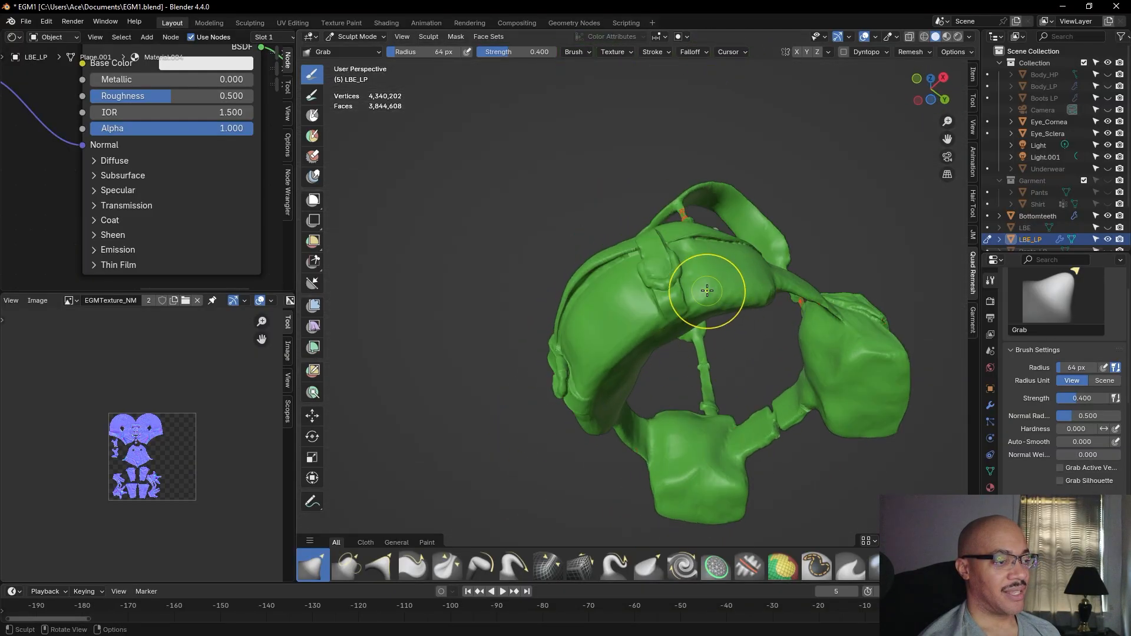
pyautogui.moveTo(737, 307)
pyautogui.mouseDown()
pyautogui.moveTo(761, 300)
pyautogui.moveTo(718, 301)
pyautogui.mouseUp()
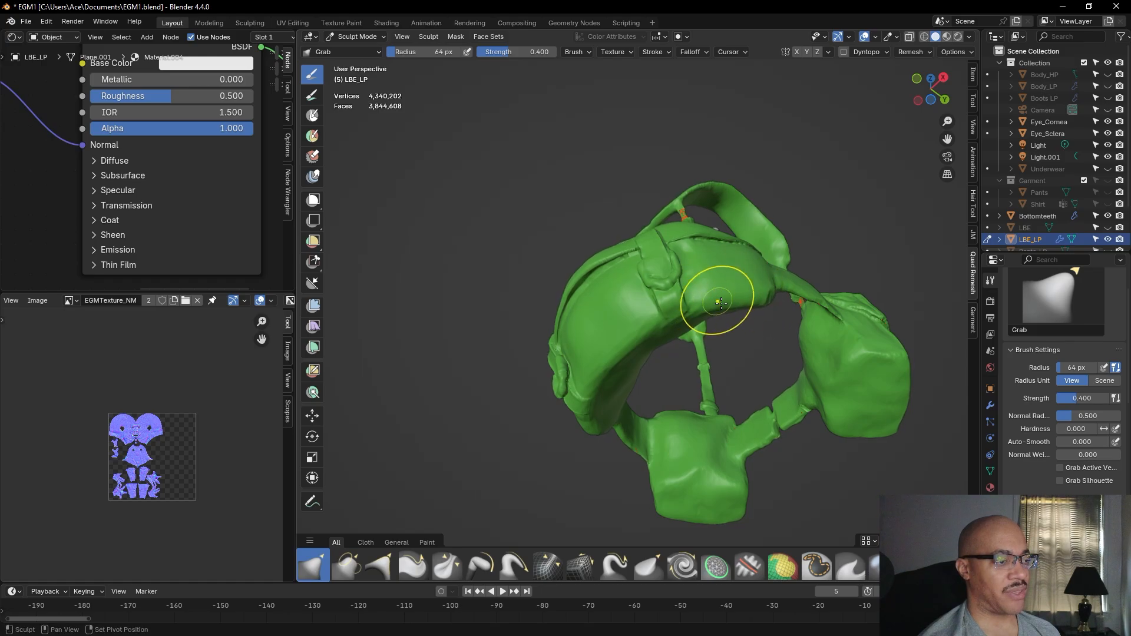
pyautogui.keyDown('shift'); pyautogui.moveTo(670, 329); pyautogui.dragTo(745, 303); pyautogui.keyUp('shift')
# Pull the bottom of the first buckle loop downward with the Grab brush at 64 px radius
pyautogui.moveTo(757, 259)
pyautogui.mouseDown(button='middle')
pyautogui.moveTo(845, 320)
pyautogui.moveTo(624, 384)
pyautogui.mouseUp(button='middle')
pyautogui.scroll(2, 652, 466)
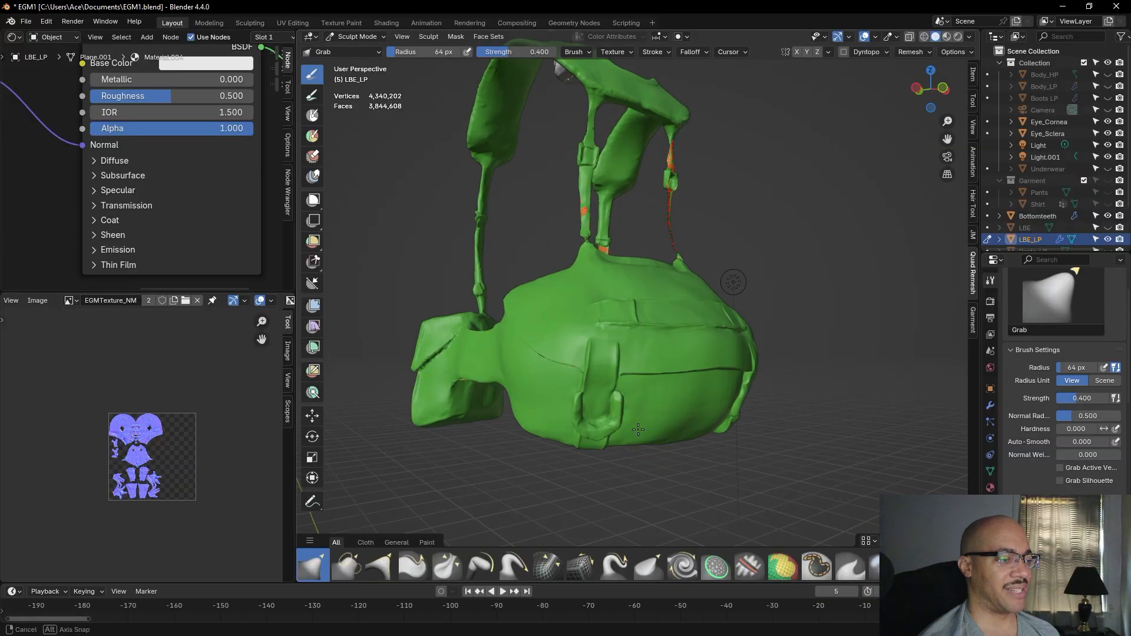
pyautogui.scroll(2, 652, 452)
pyautogui.moveTo(610, 429)
pyautogui.mouseDown()
pyautogui.moveTo(624, 435)
pyautogui.moveTo(613, 450)
pyautogui.mouseUp()
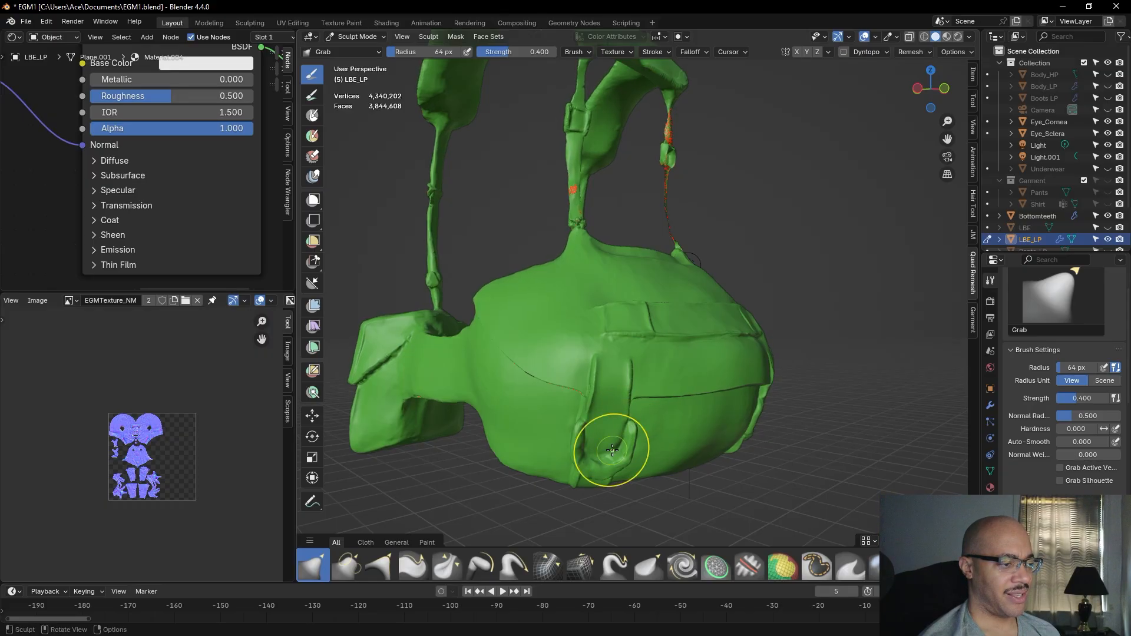
# Smooth the large pouch's inner side and the adjoining belt section using the Smooth brush at 64 px radius and 0.700 strength
pyautogui.moveTo(714, 442)
pyautogui.mouseDown(button='middle')
pyautogui.moveTo(649, 425)
pyautogui.moveTo(633, 463)
pyautogui.moveTo(556, 443)
pyautogui.moveTo(512, 447)
pyautogui.moveTo(613, 451)
pyautogui.moveTo(606, 479)
pyautogui.moveTo(696, 488)
pyautogui.moveTo(627, 493)
pyautogui.moveTo(628, 445)
pyautogui.moveTo(565, 475)
pyautogui.moveTo(683, 482)
pyautogui.moveTo(784, 510)
pyautogui.moveTo(725, 436)
pyautogui.mouseUp(button='middle')
pyautogui.scroll(3, 764, 474)
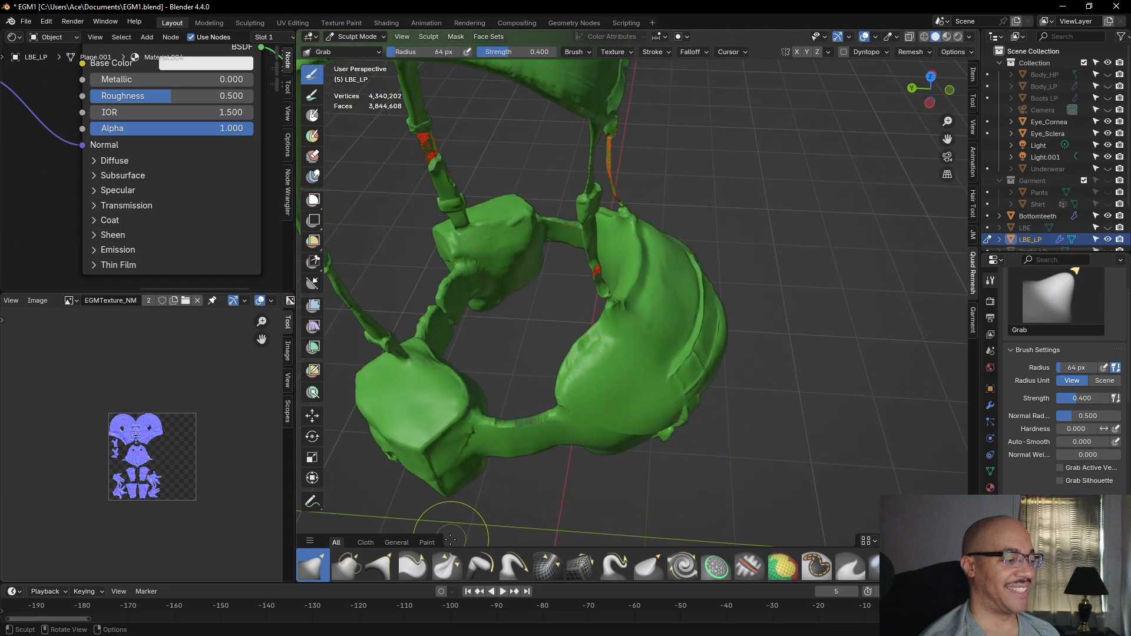
pyautogui.scroll(3, 434, 560)
pyautogui.click(825, 574)
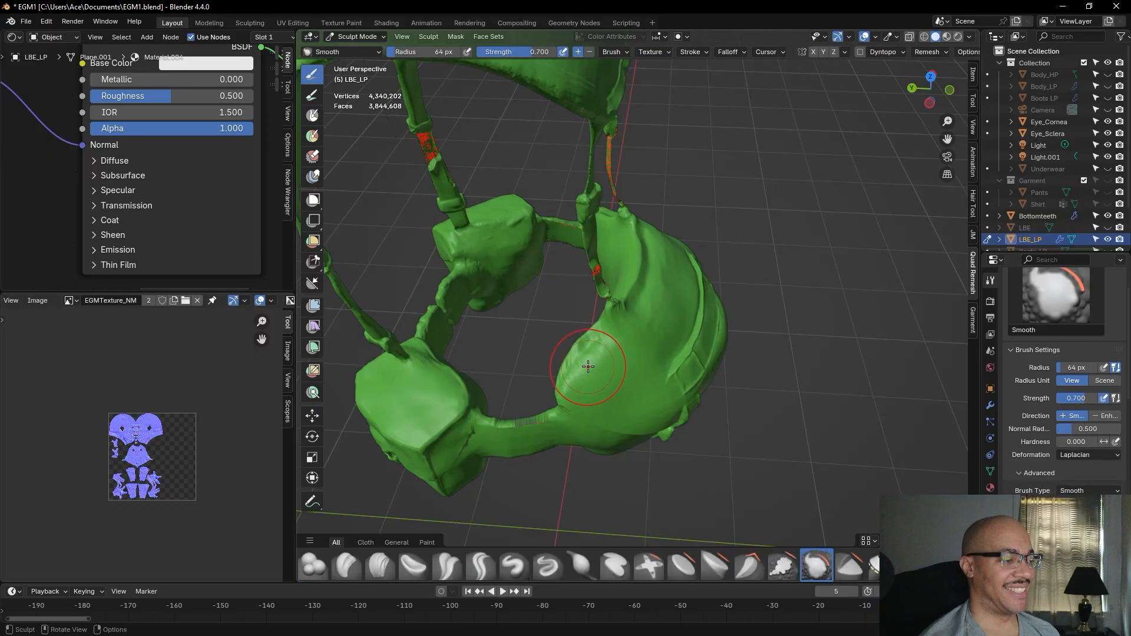
pyautogui.moveTo(568, 363)
pyautogui.mouseDown()
pyautogui.moveTo(601, 349)
pyautogui.moveTo(617, 315)
pyautogui.mouseUp()
pyautogui.moveTo(547, 422)
pyautogui.mouseDown()
pyautogui.moveTo(483, 418)
pyautogui.moveTo(538, 421)
pyautogui.mouseUp()
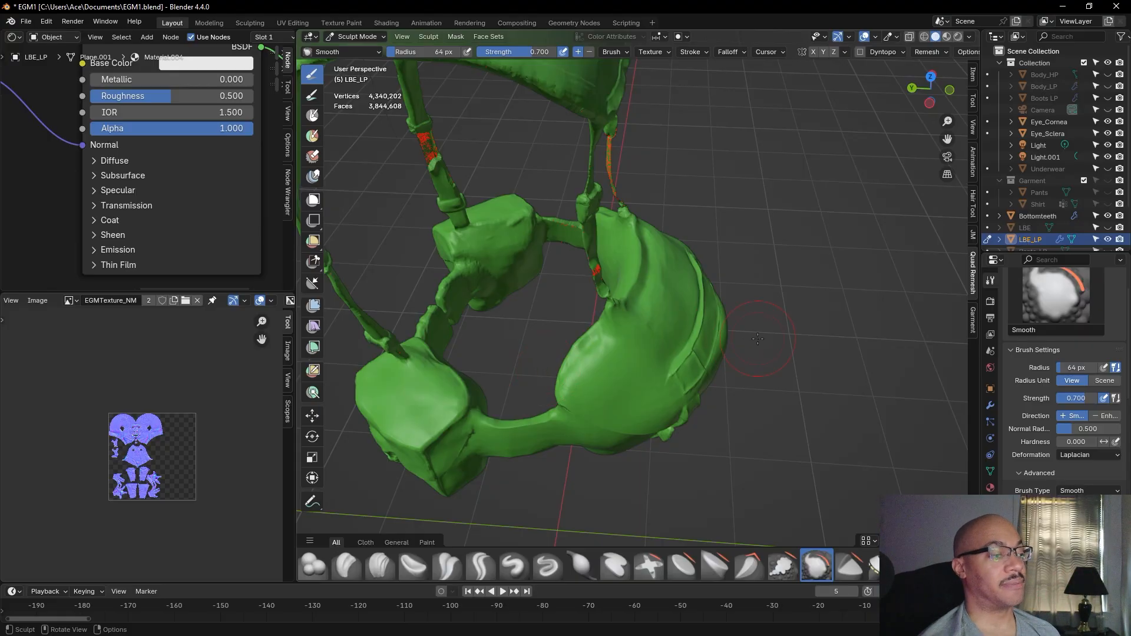
# Build up the large pouch's surface beside a buckle strap with the Clay Strips brush at 41 px radius and 0.500 strength
pyautogui.moveTo(779, 351); pyautogui.dragTo(778, 329, button='middle')
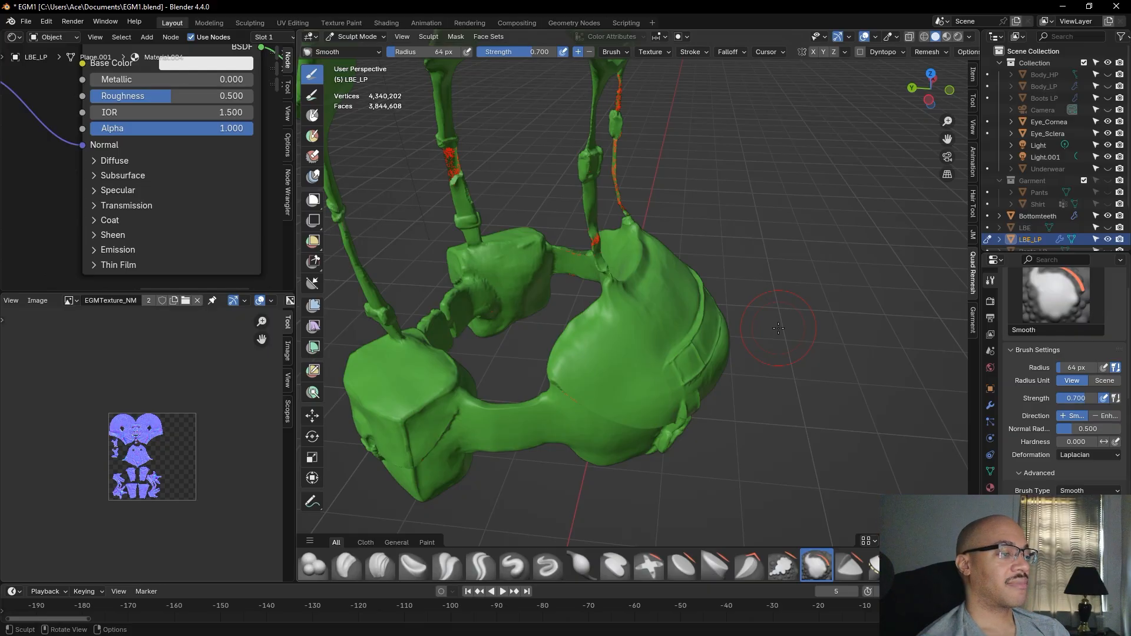
pyautogui.moveTo(779, 328)
pyautogui.mouseDown(button='middle')
pyautogui.moveTo(773, 241)
pyautogui.moveTo(561, 178)
pyautogui.moveTo(571, 392)
pyautogui.mouseUp(button='middle')
pyautogui.scroll(2, 701, 448)
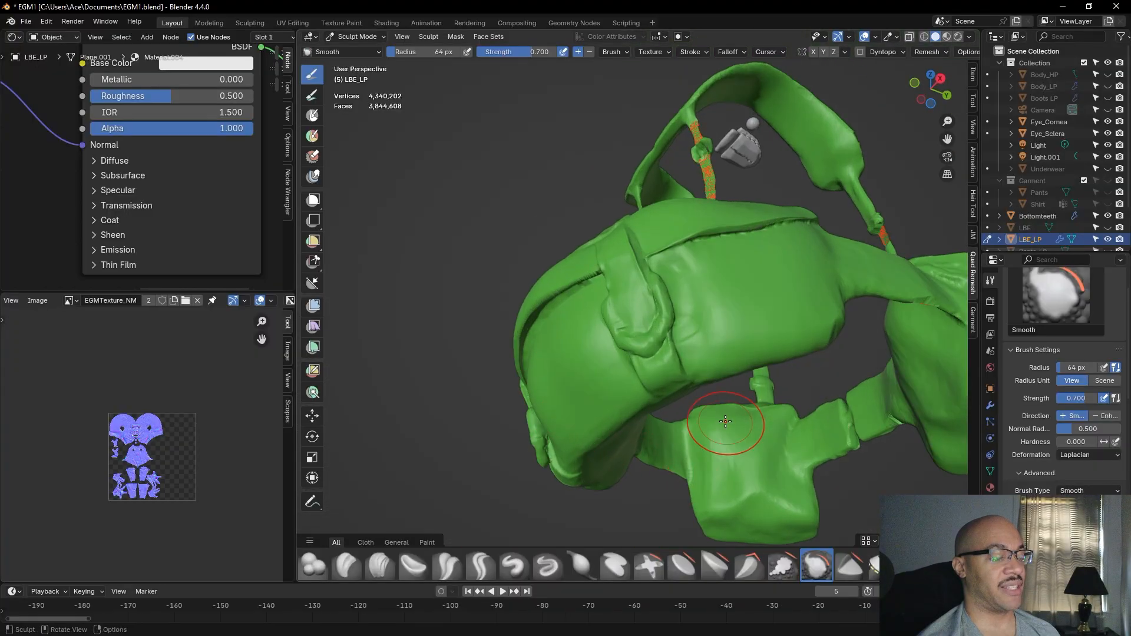
pyautogui.scroll(2, 760, 436)
pyautogui.scroll(2, 771, 436)
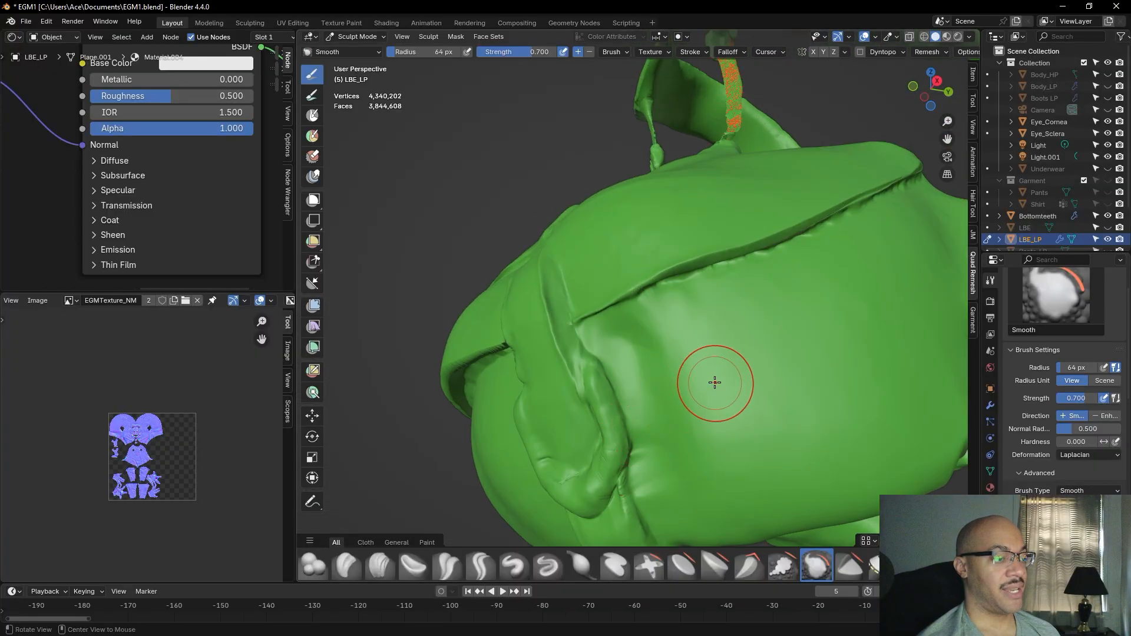
pyautogui.moveTo(715, 381); pyautogui.dragTo(715, 404, button='middle')
pyautogui.keyDown('shift'); pyautogui.moveTo(720, 461); pyautogui.dragTo(731, 425, button='middle'); pyautogui.keyUp('shift')
pyautogui.moveTo(731, 425)
pyautogui.keyDown('alt'); pyautogui.keyDown('shift'); pyautogui.mouseDown()
pyautogui.moveTo(750, 376)
pyautogui.moveTo(790, 419)
pyautogui.mouseUp(); pyautogui.keyUp('shift'); pyautogui.keyUp('alt')
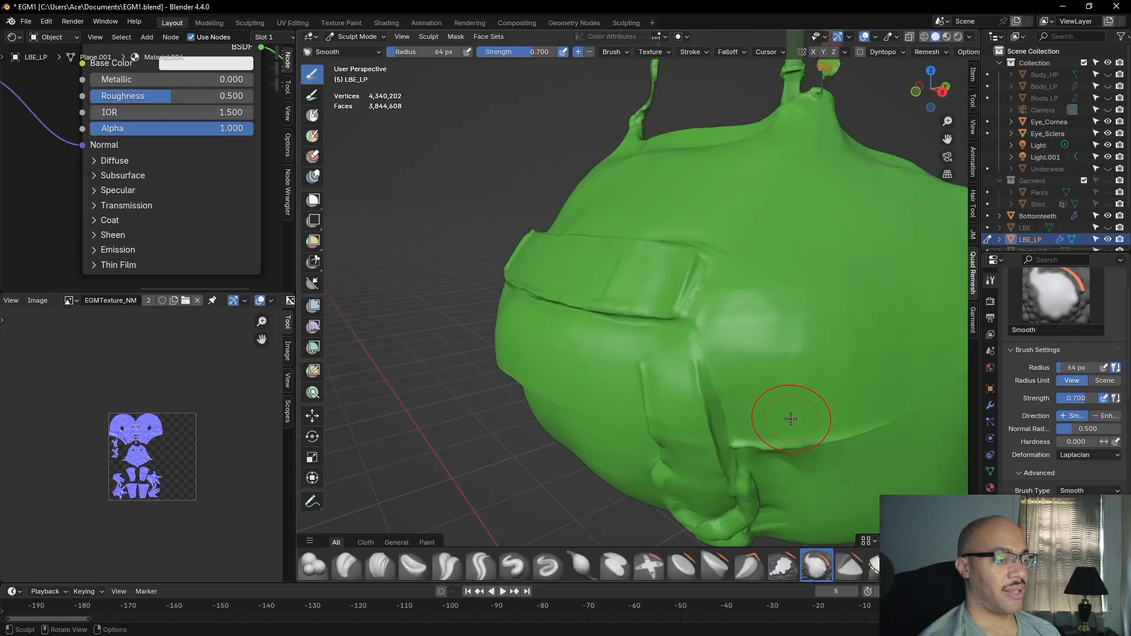
pyautogui.moveTo(811, 501); pyautogui.dragTo(815, 467, button='middle')
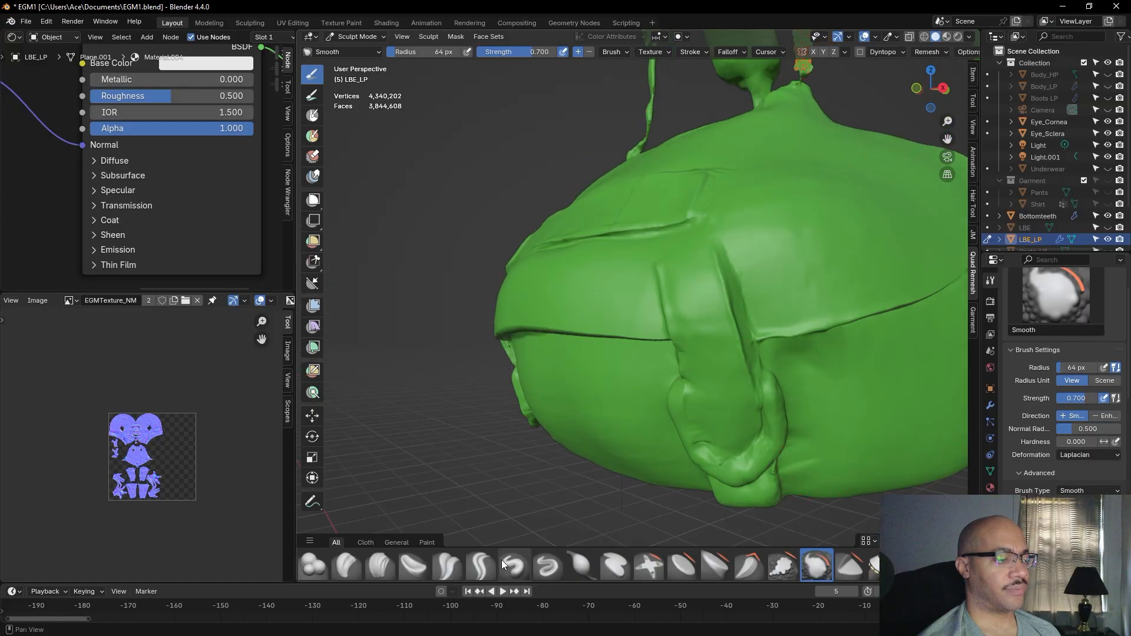
pyautogui.click(380, 566)
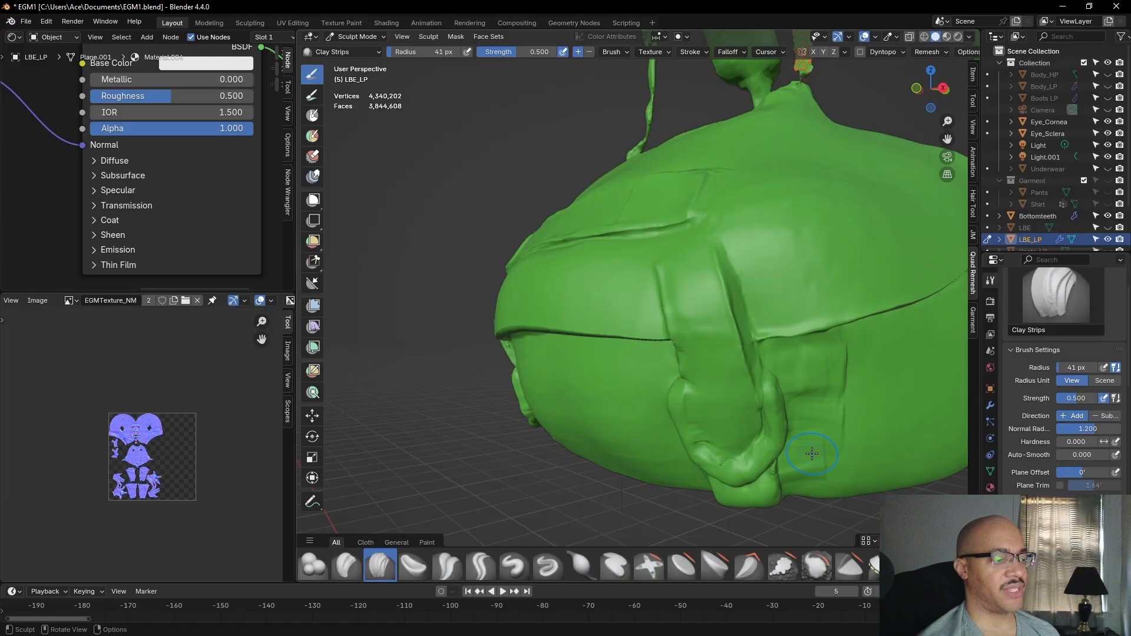
pyautogui.moveTo(808, 457)
pyautogui.mouseDown()
pyautogui.moveTo(820, 392)
pyautogui.moveTo(823, 408)
pyautogui.moveTo(806, 397)
pyautogui.mouseUp()
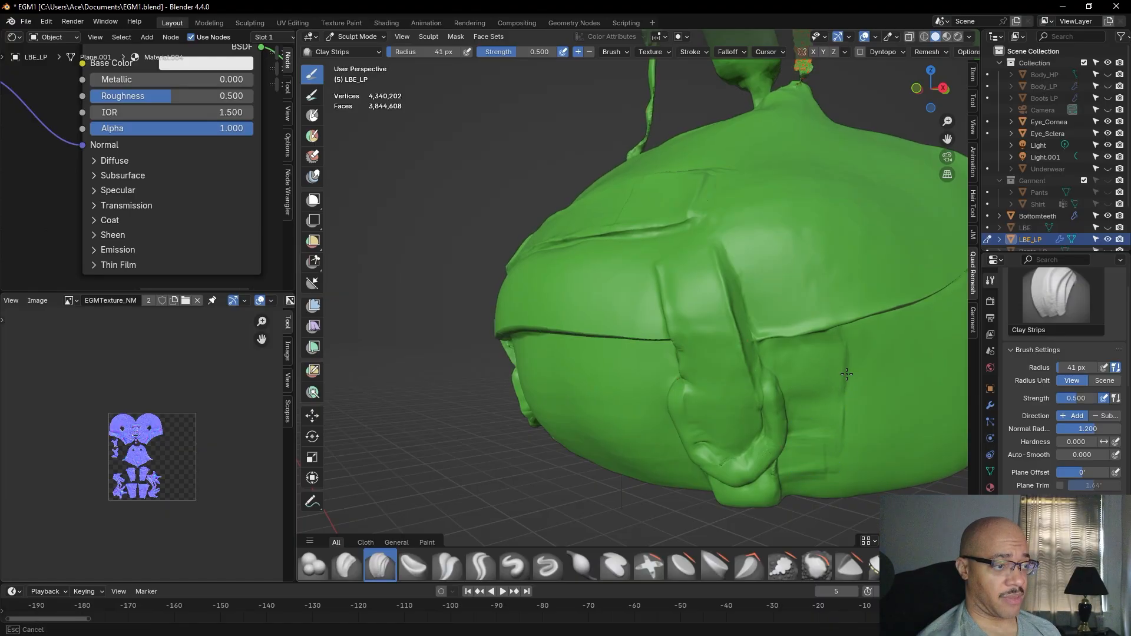
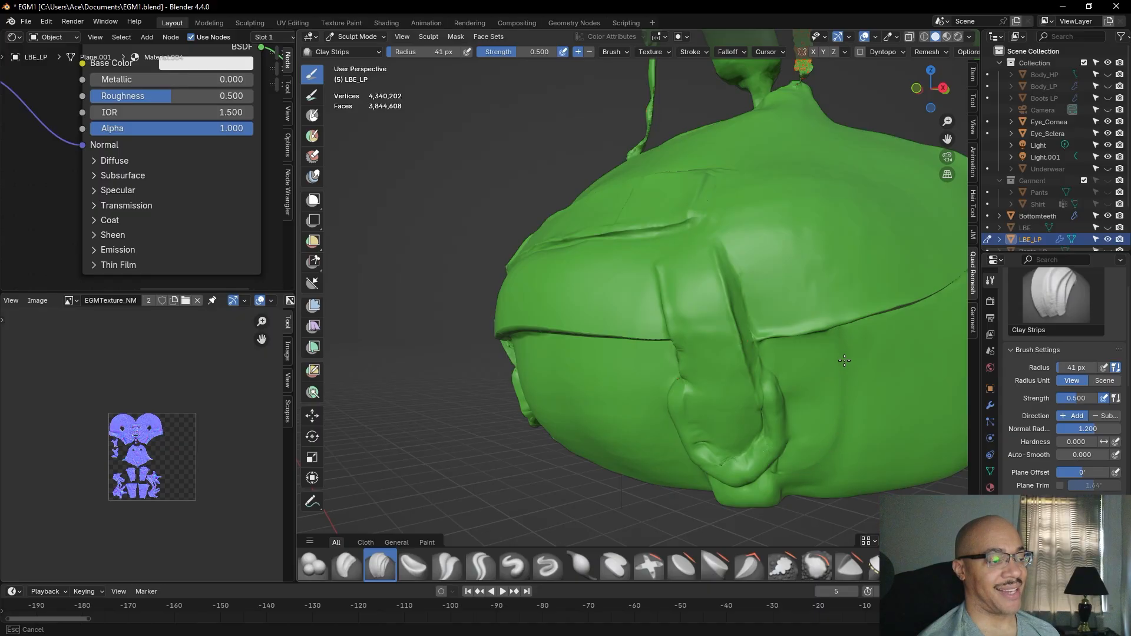
# Add 41 px Clay Strips strokes to the large pouch's front beside the buckle loop on the opposite side
pyautogui.scroll(-4, 824, 448)
pyautogui.moveTo(824, 448); pyautogui.dragTo(779, 386, button='middle')
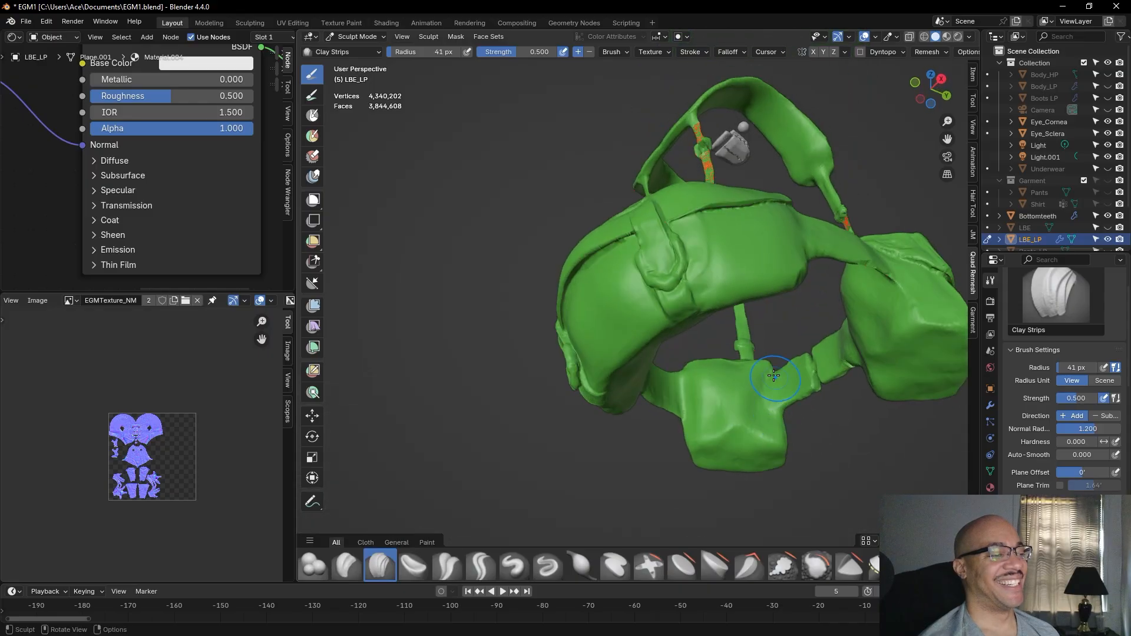
pyautogui.scroll(2, 778, 383)
pyautogui.moveTo(765, 312); pyautogui.dragTo(748, 366, button='middle')
pyautogui.moveTo(707, 326); pyautogui.dragTo(705, 314)
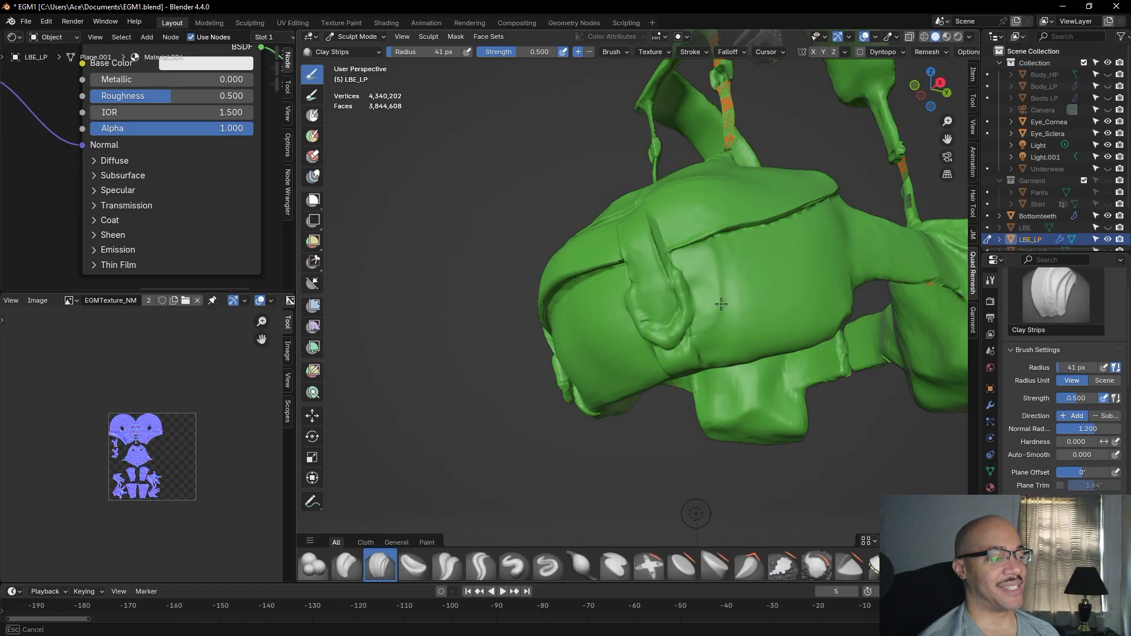
pyautogui.moveTo(718, 270); pyautogui.dragTo(714, 288)
# Flatten the lumpy flap of the small side pouch with the Flatten/Contrast brush at 41 px radius and 0.500 strength
pyautogui.moveTo(715, 288); pyautogui.dragTo(719, 397, button='middle')
pyautogui.keyDown('shift'); pyautogui.moveTo(771, 447); pyautogui.dragTo(572, 450, button='middle'); pyautogui.keyUp('shift')
pyautogui.moveTo(572, 450)
pyautogui.mouseDown(button='middle')
pyautogui.moveTo(518, 442)
pyautogui.moveTo(592, 456)
pyautogui.mouseUp(button='middle')
pyautogui.keyDown('shift'); pyautogui.moveTo(780, 462); pyautogui.dragTo(757, 450, button='middle'); pyautogui.keyUp('shift')
pyautogui.scroll(3, 736, 462)
pyautogui.scroll(1, 757, 443)
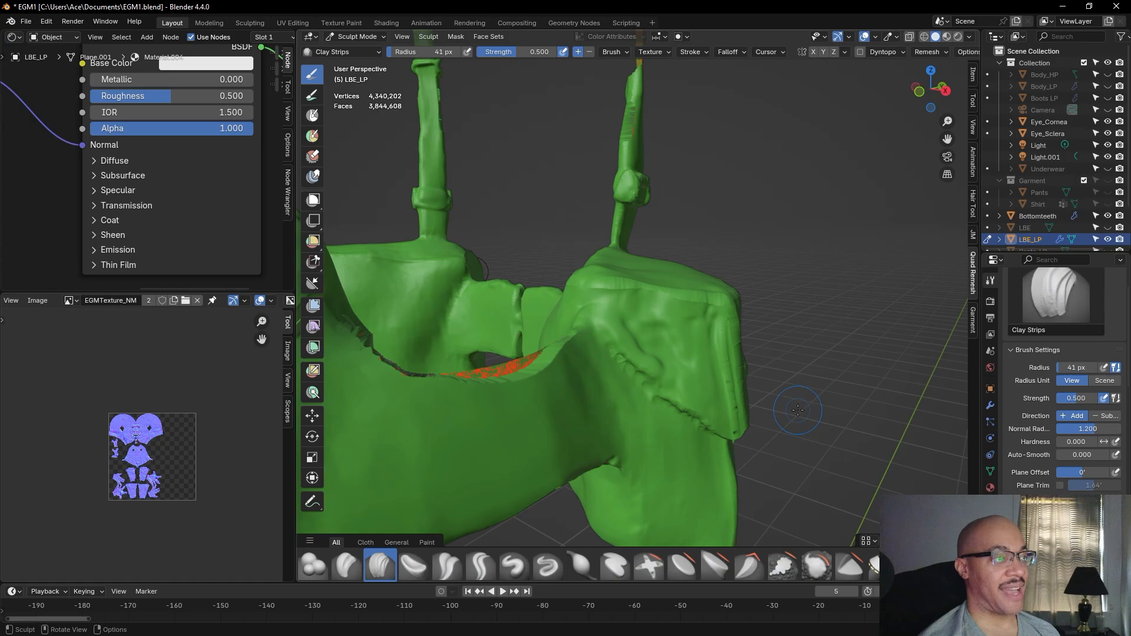
pyautogui.moveTo(802, 377); pyautogui.dragTo(816, 357, button='middle')
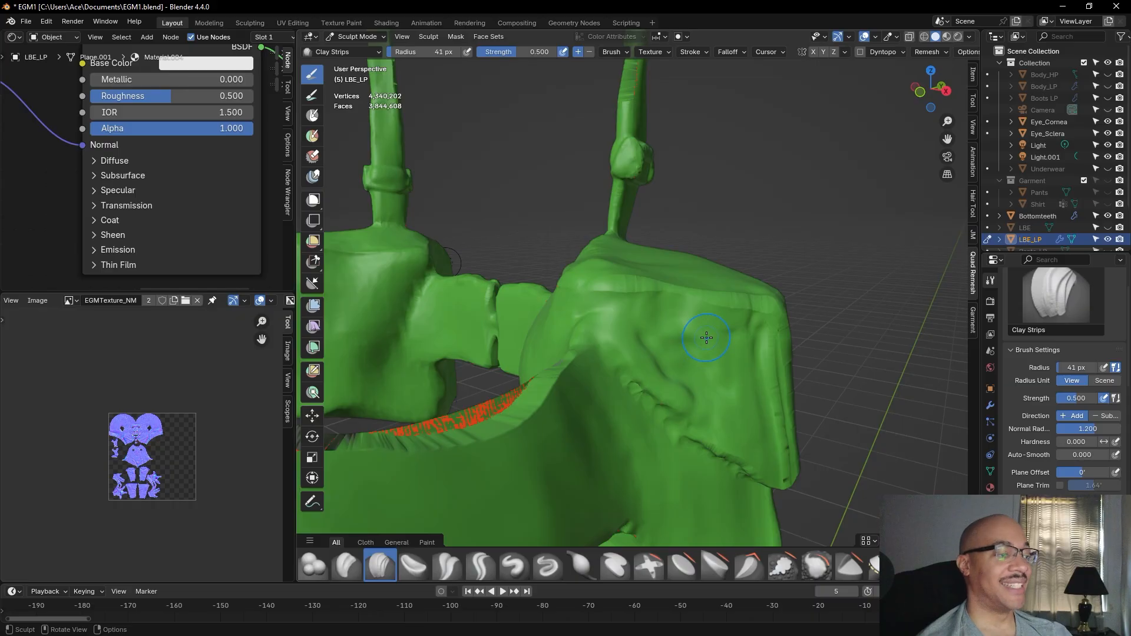
pyautogui.moveTo(601, 333); pyautogui.dragTo(449, 373, button='middle')
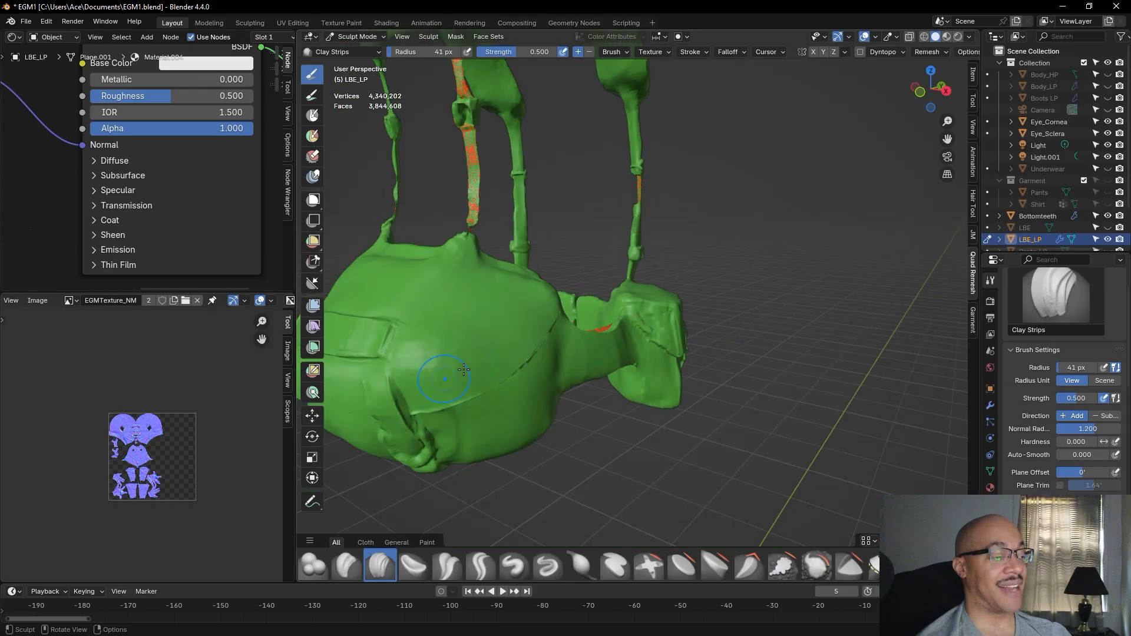
pyautogui.scroll(5, 724, 411)
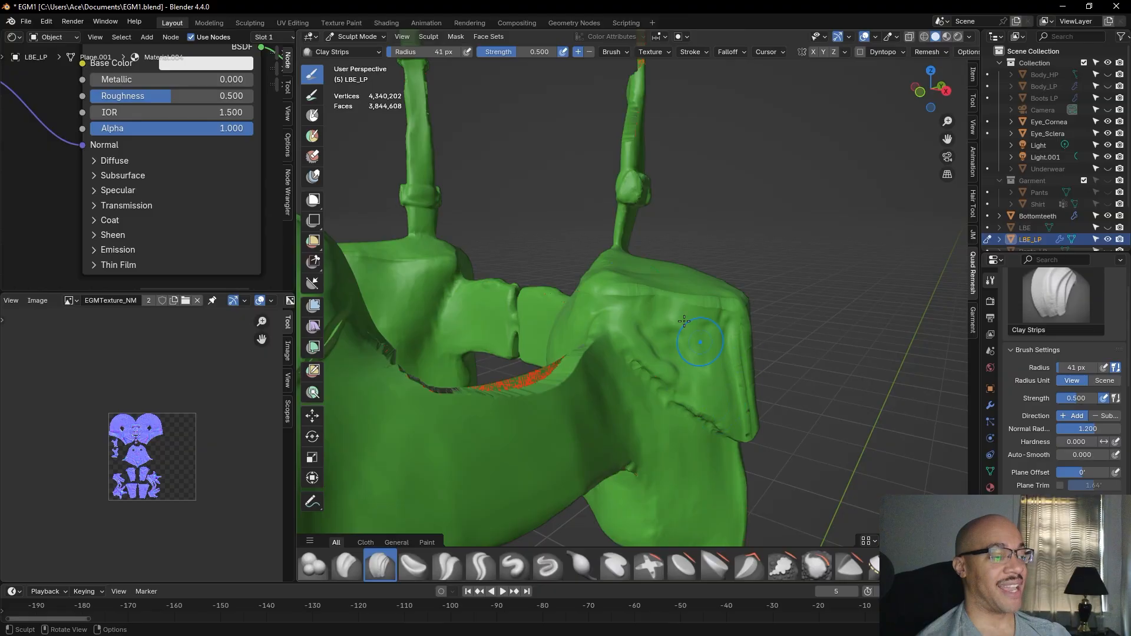
pyautogui.moveTo(754, 348); pyautogui.dragTo(654, 389, button='middle')
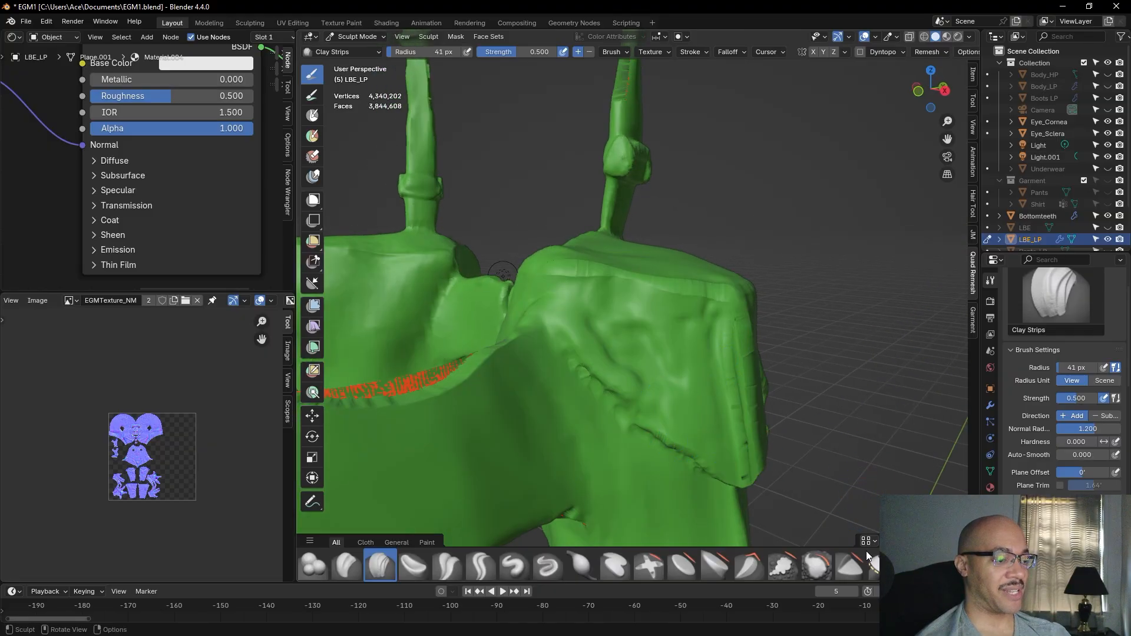
pyautogui.click(684, 564)
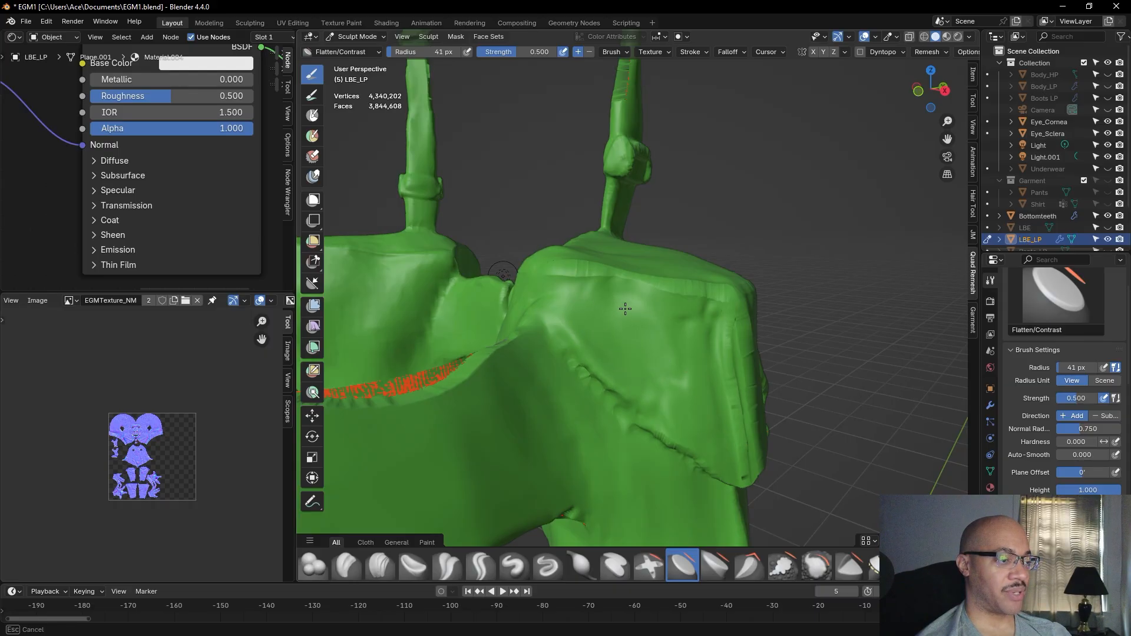
pyautogui.moveTo(594, 289)
pyautogui.mouseDown()
pyautogui.moveTo(623, 277)
pyautogui.moveTo(654, 284)
pyautogui.mouseUp()
pyautogui.moveTo(721, 297); pyautogui.dragTo(732, 389)
pyautogui.moveTo(723, 348)
pyautogui.mouseDown()
pyautogui.moveTo(735, 427)
pyautogui.moveTo(732, 410)
pyautogui.moveTo(660, 397)
pyautogui.moveTo(591, 320)
pyautogui.mouseUp()
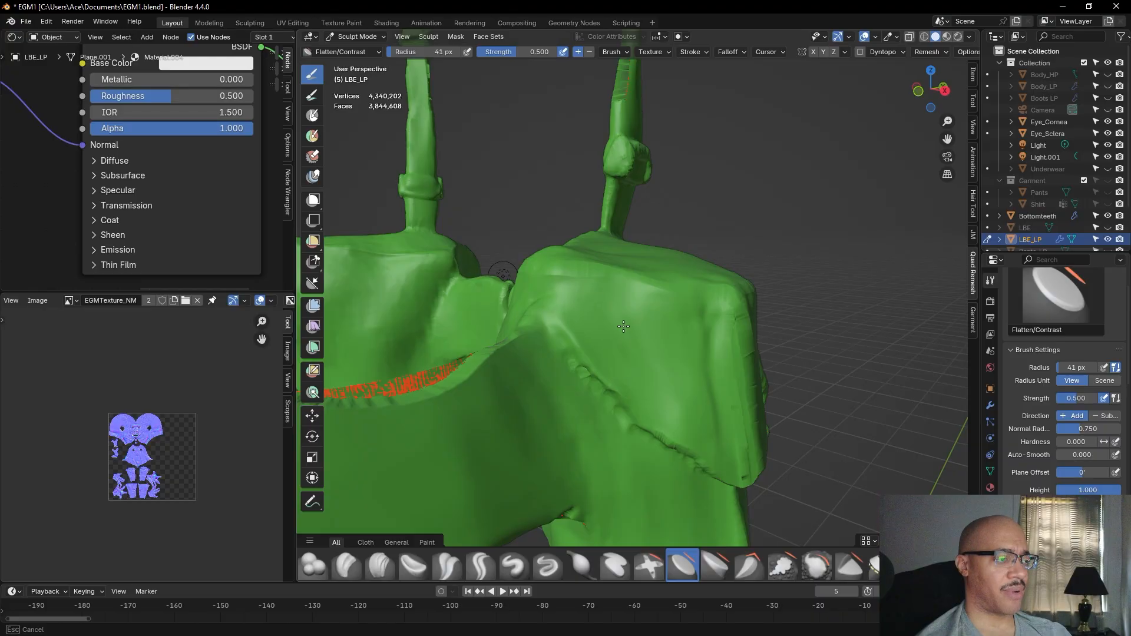
# Flatten the ridged top edge of the belt section between the large and small pouches using the 41 px Flatten/Contrast brush
pyautogui.scroll(-9, 645, 315)
pyautogui.moveTo(730, 250)
pyautogui.mouseDown(button='middle')
pyautogui.moveTo(798, 289)
pyautogui.moveTo(779, 255)
pyautogui.moveTo(868, 249)
pyautogui.moveTo(672, 219)
pyautogui.mouseUp(button='middle')
pyautogui.scroll(6, 798, 288)
pyautogui.scroll(-4, 779, 255)
pyautogui.scroll(3, 624, 355)
pyautogui.moveTo(622, 354)
pyautogui.mouseDown(button='middle')
pyautogui.moveTo(657, 296)
pyautogui.moveTo(652, 368)
pyautogui.mouseUp(button='middle')
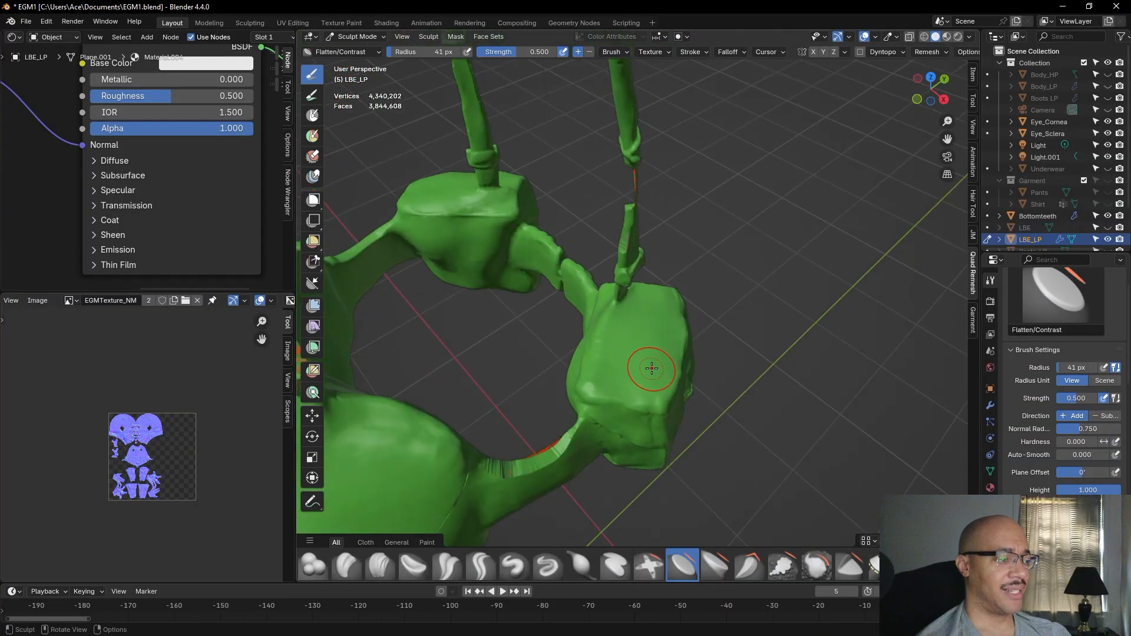
pyautogui.moveTo(492, 463)
pyautogui.mouseDown(button='middle')
pyautogui.moveTo(688, 423)
pyautogui.moveTo(684, 408)
pyautogui.mouseUp(button='middle')
pyautogui.scroll(3, 682, 399)
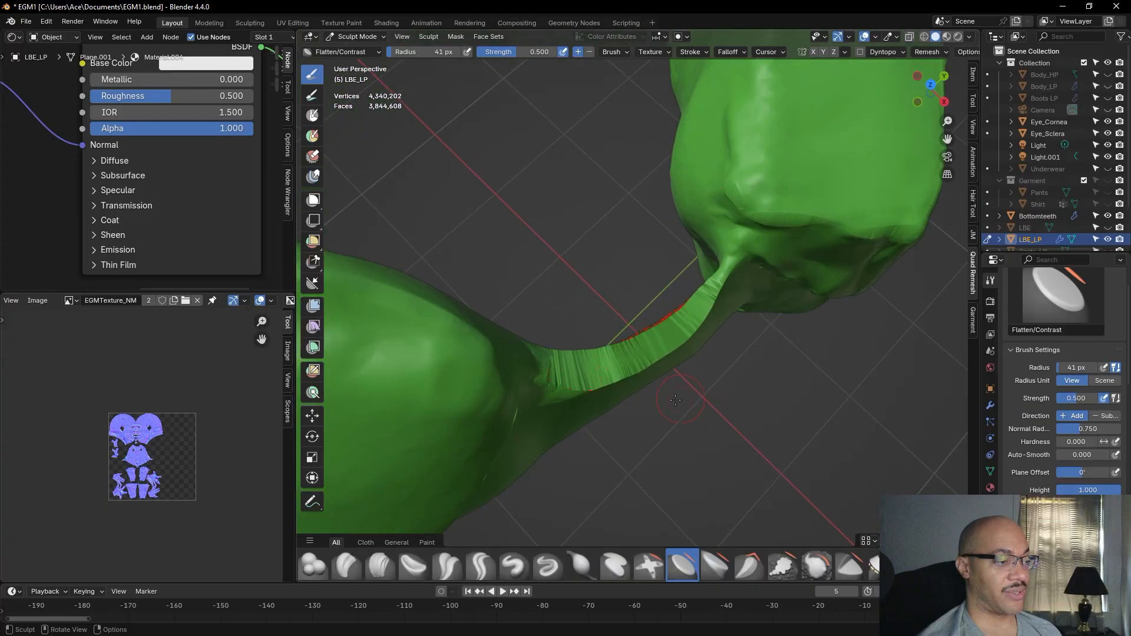
pyautogui.moveTo(641, 358); pyautogui.dragTo(662, 340)
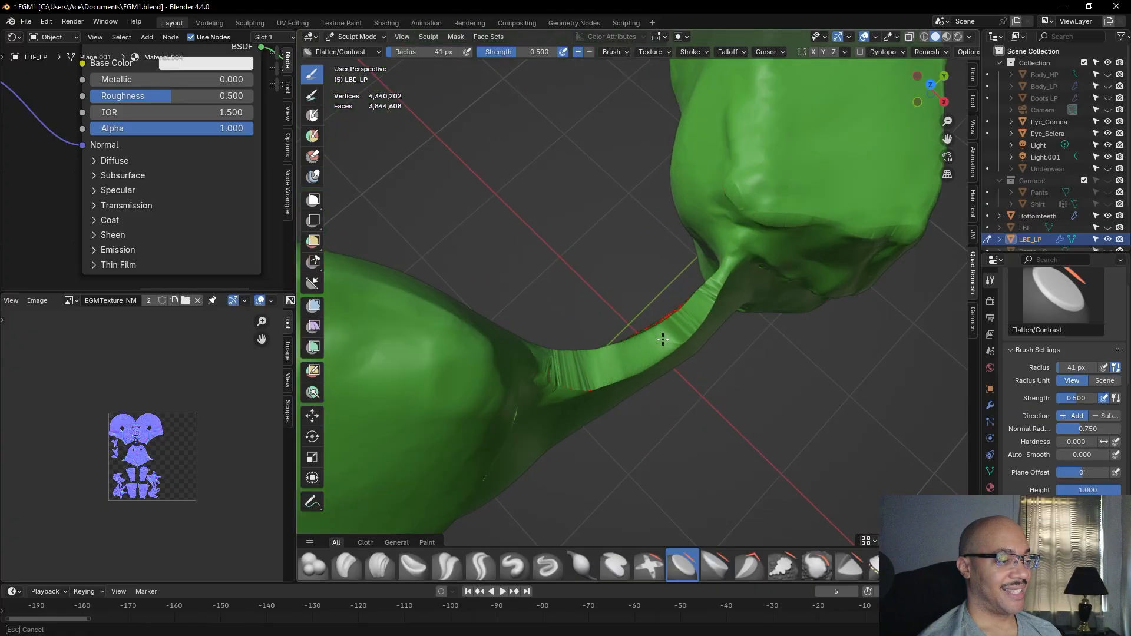
pyautogui.moveTo(710, 292); pyautogui.dragTo(734, 259)
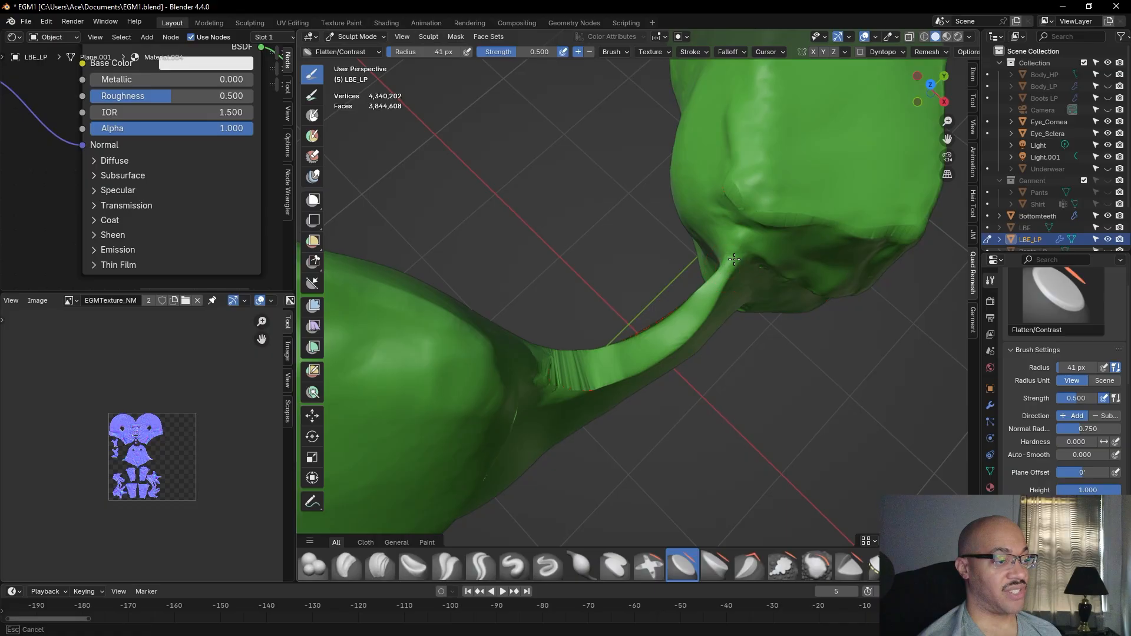
pyautogui.moveTo(666, 326); pyautogui.dragTo(599, 369)
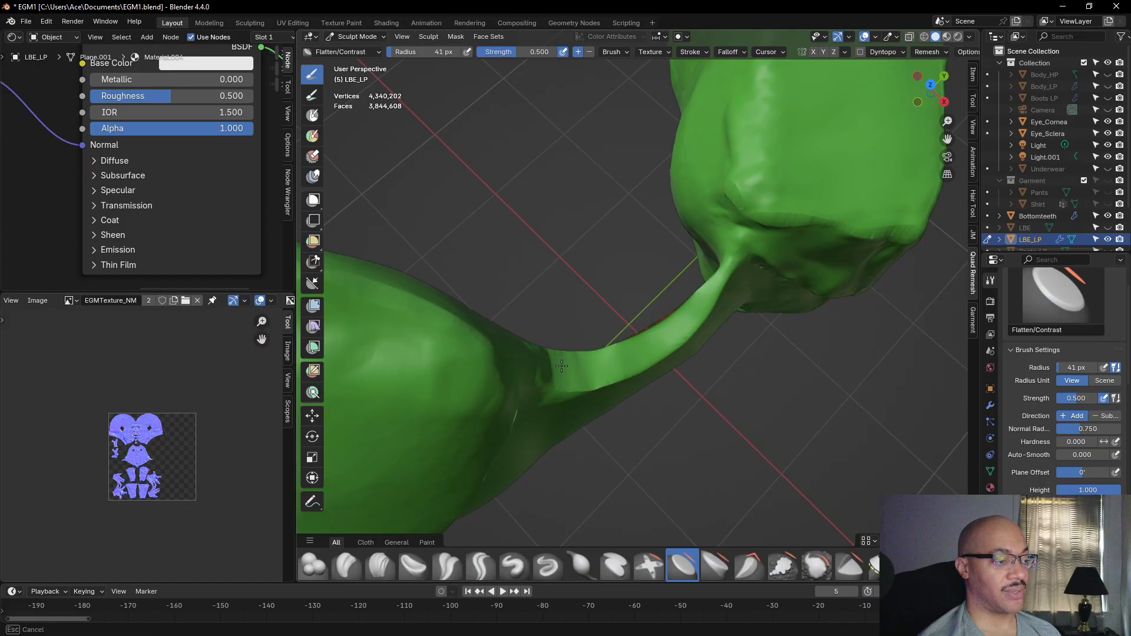
pyautogui.moveTo(561, 366); pyautogui.dragTo(562, 362)
# Reshape the upper edge of the belt section between the pouches with the Grab brush at 57 px radius
pyautogui.moveTo(562, 362)
pyautogui.mouseDown(button='middle')
pyautogui.moveTo(563, 256)
pyautogui.moveTo(593, 116)
pyautogui.mouseUp(button='middle')
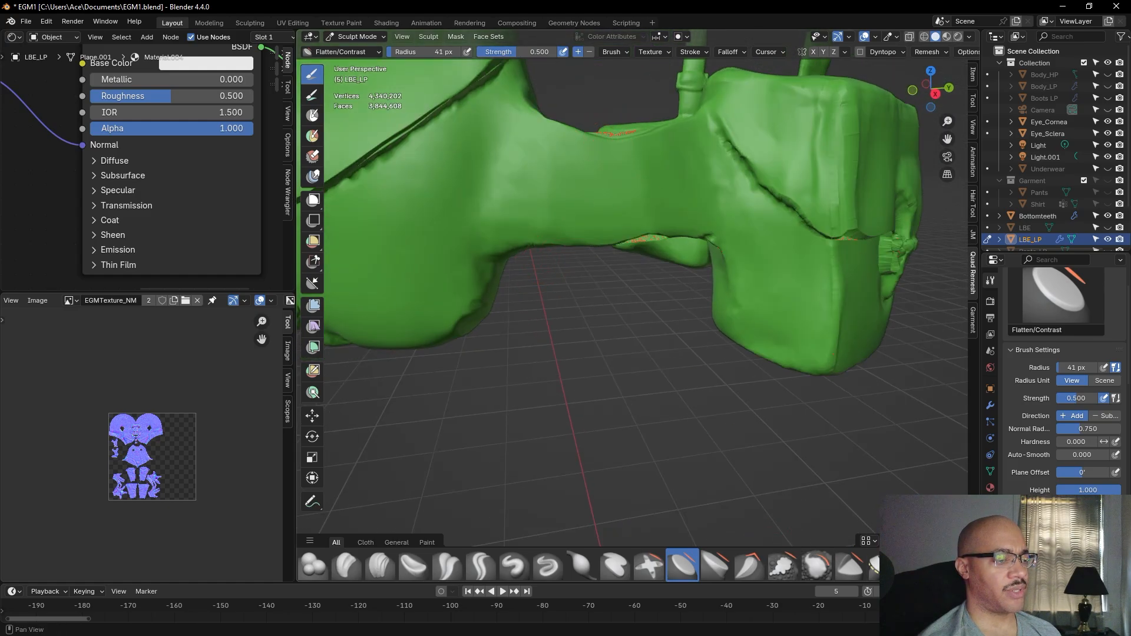
pyautogui.scroll(-3, 312, 564)
pyautogui.click(311, 565)
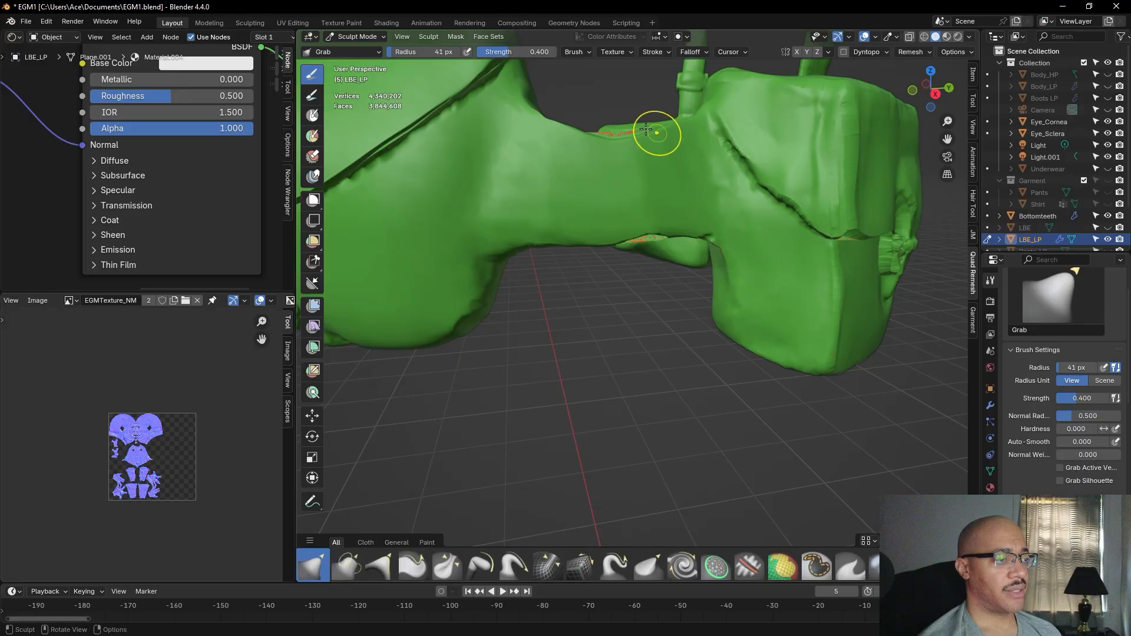
pyautogui.moveTo(422, 51); pyautogui.dragTo(439, 51)
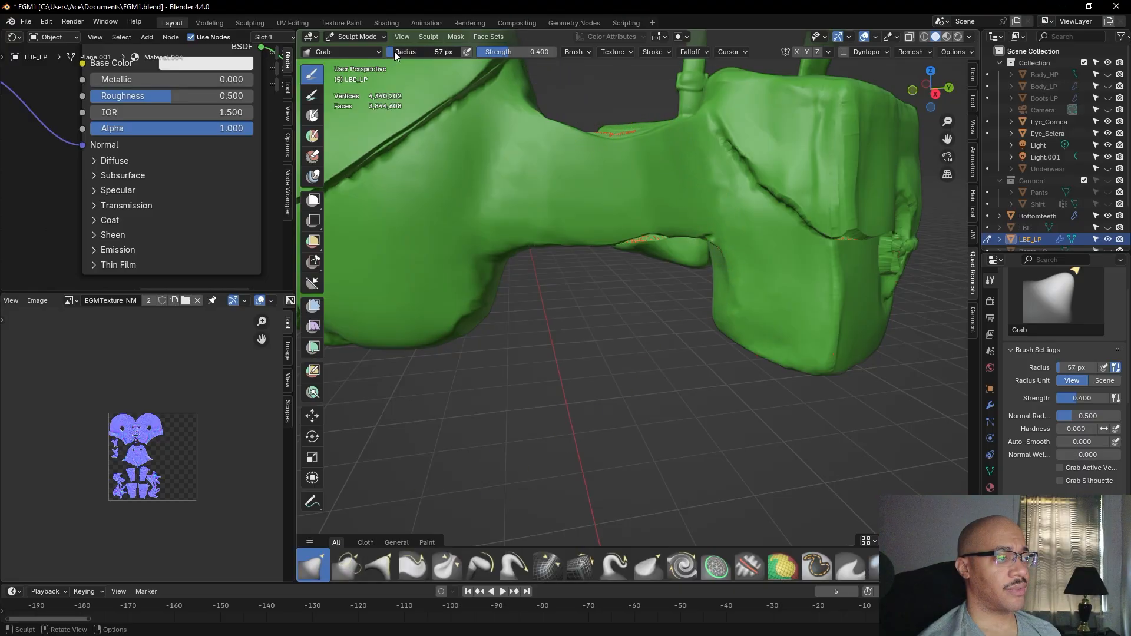
pyautogui.moveTo(602, 144)
pyautogui.mouseDown()
pyautogui.moveTo(602, 134)
pyautogui.moveTo(621, 136)
pyautogui.mouseUp()
pyautogui.moveTo(621, 130); pyautogui.dragTo(649, 223, button='middle')
pyautogui.moveTo(624, 270); pyautogui.dragTo(588, 159, button='middle')
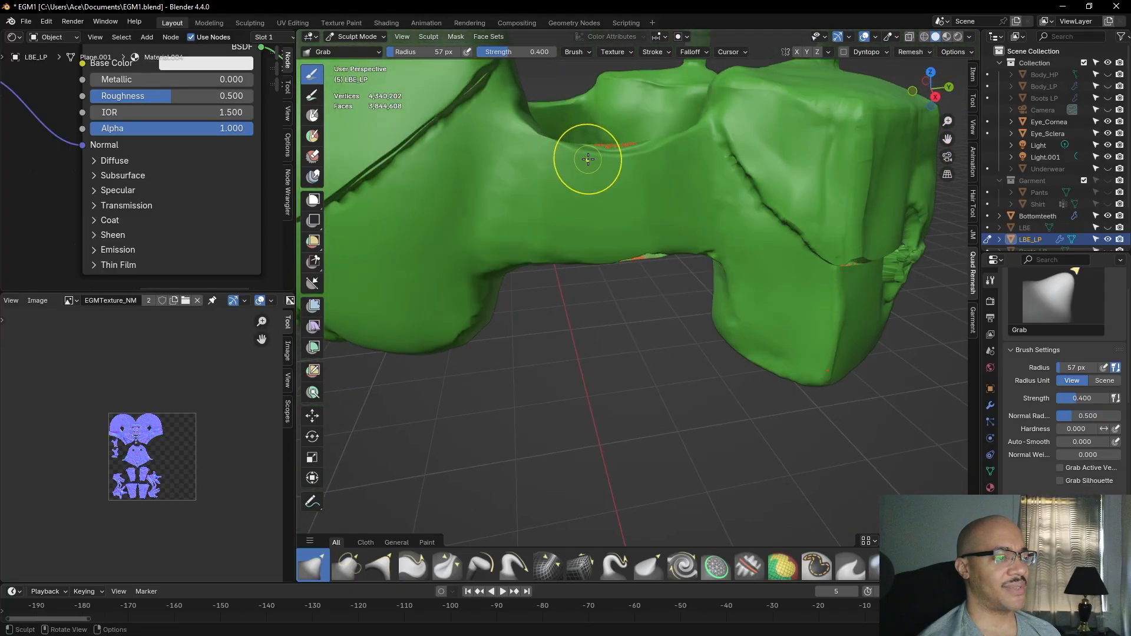
pyautogui.moveTo(609, 153)
pyautogui.mouseDown()
pyautogui.moveTo(587, 152)
pyautogui.moveTo(659, 137)
pyautogui.mouseUp()
# Adjust the lower edge of the connecting belt section near the small pouch with the 57 px Grab brush
pyautogui.moveTo(656, 175); pyautogui.dragTo(652, 197, button='middle')
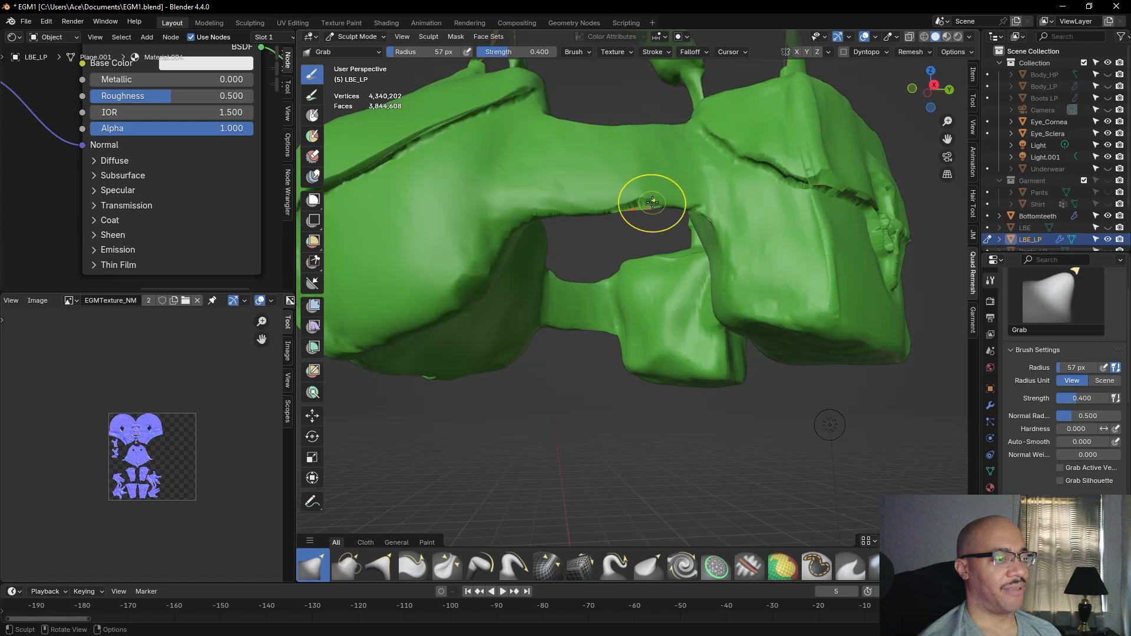
pyautogui.moveTo(650, 203)
pyautogui.mouseDown()
pyautogui.moveTo(642, 209)
pyautogui.moveTo(644, 199)
pyautogui.mouseUp()
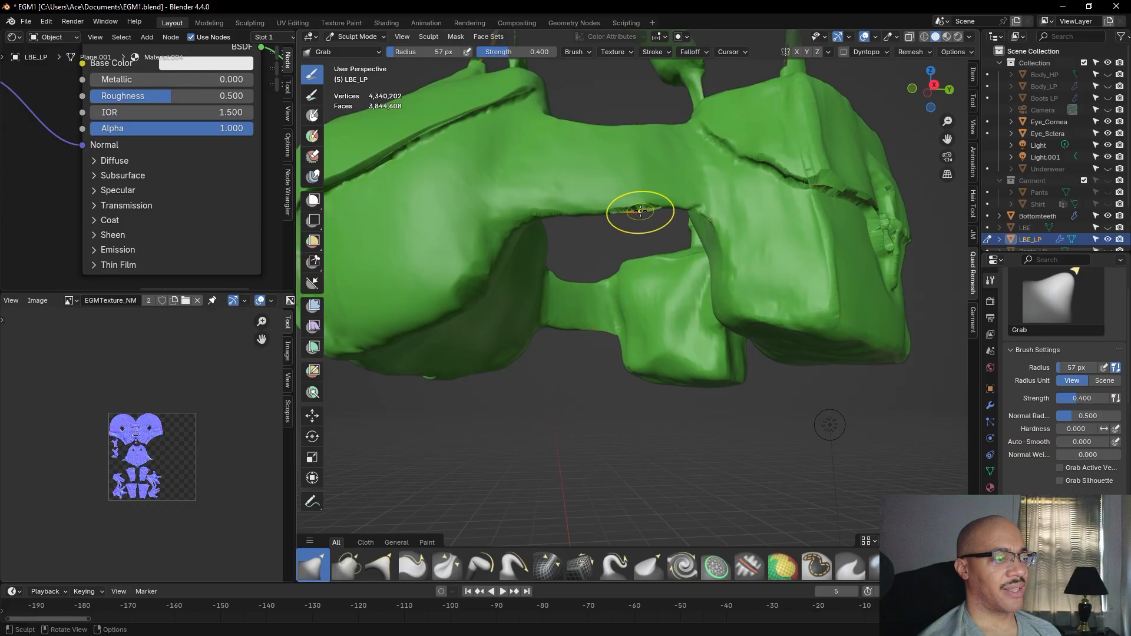
pyautogui.moveTo(640, 204); pyautogui.dragTo(640, 201)
pyautogui.moveTo(640, 201); pyautogui.dragTo(641, 232, button='middle')
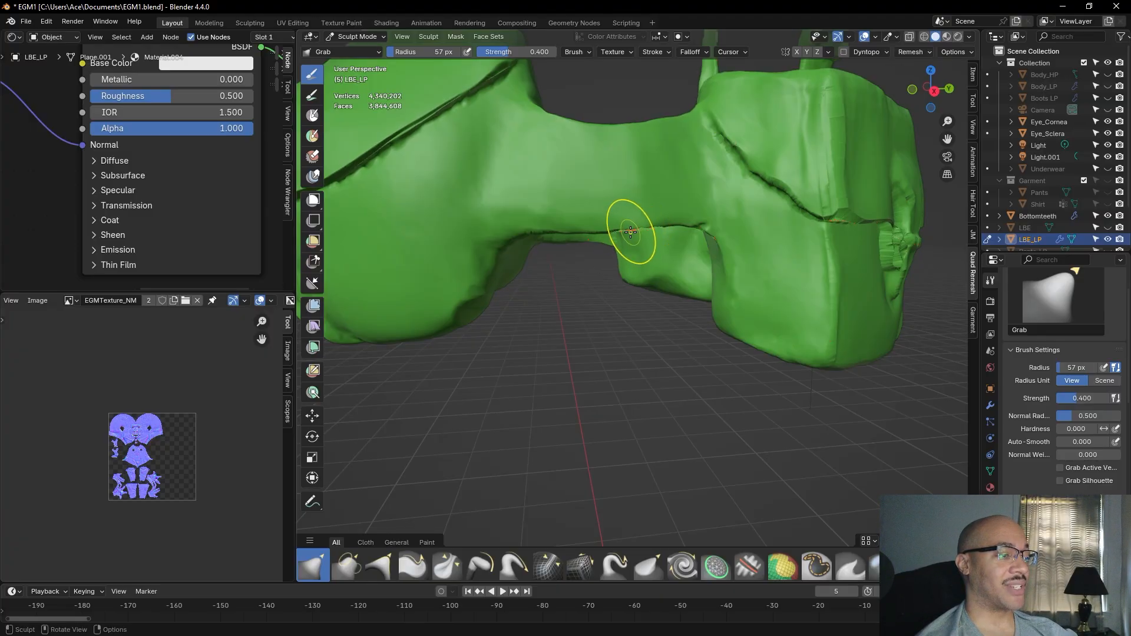
pyautogui.moveTo(634, 225); pyautogui.dragTo(644, 222)
pyautogui.moveTo(661, 232)
pyautogui.mouseDown(button='middle')
pyautogui.moveTo(662, 271)
pyautogui.moveTo(695, 252)
pyautogui.mouseUp(button='middle')
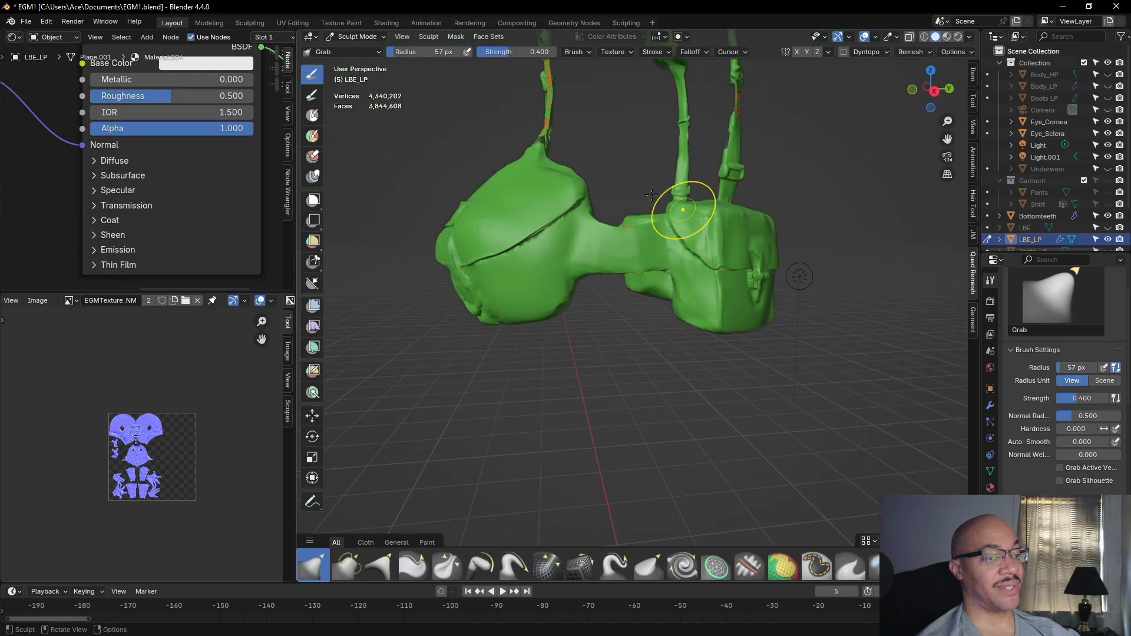
pyautogui.moveTo(625, 162)
pyautogui.mouseDown(button='middle')
pyautogui.moveTo(624, 260)
pyautogui.moveTo(636, 202)
pyautogui.moveTo(630, 271)
pyautogui.moveTo(659, 242)
pyautogui.mouseUp(button='middle')
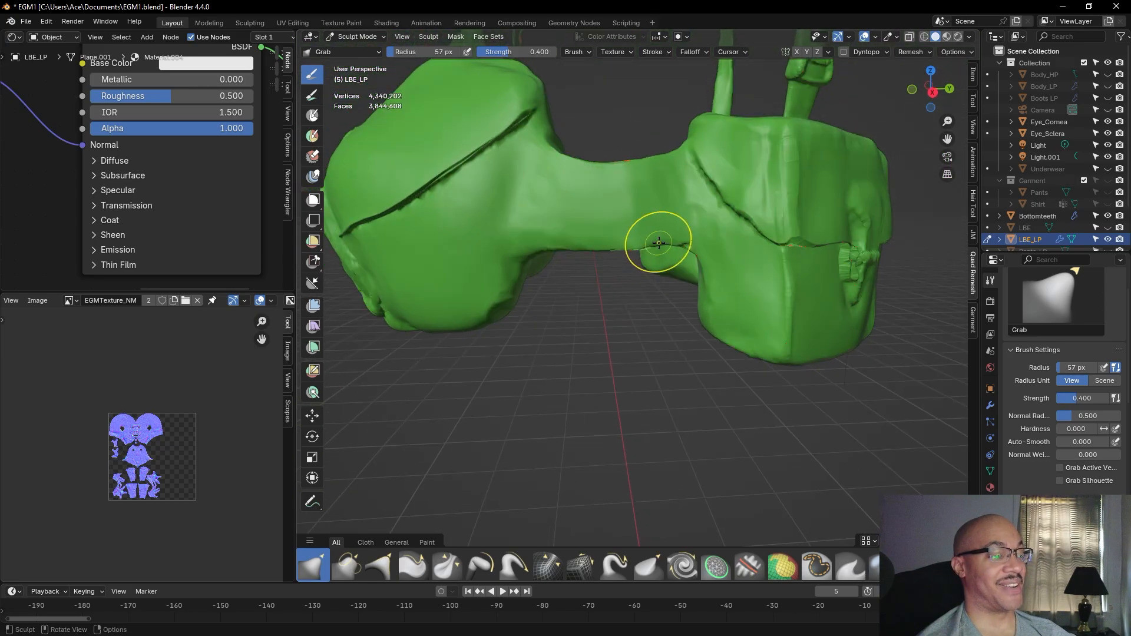
pyautogui.moveTo(659, 242); pyautogui.dragTo(644, 245)
pyautogui.moveTo(644, 245); pyautogui.dragTo(606, 283, button='middle')
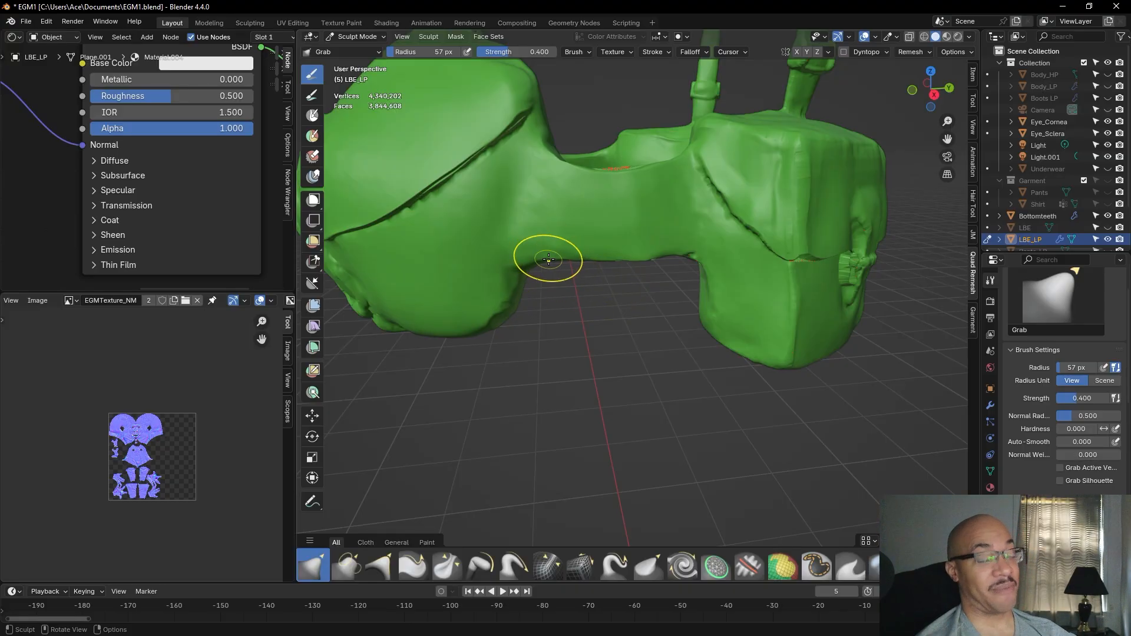
# Nudge the belt's lower edge beside the small pouch and the pouch's front flap corner with the 57 px Grab brush
pyautogui.scroll(-5, 601, 335)
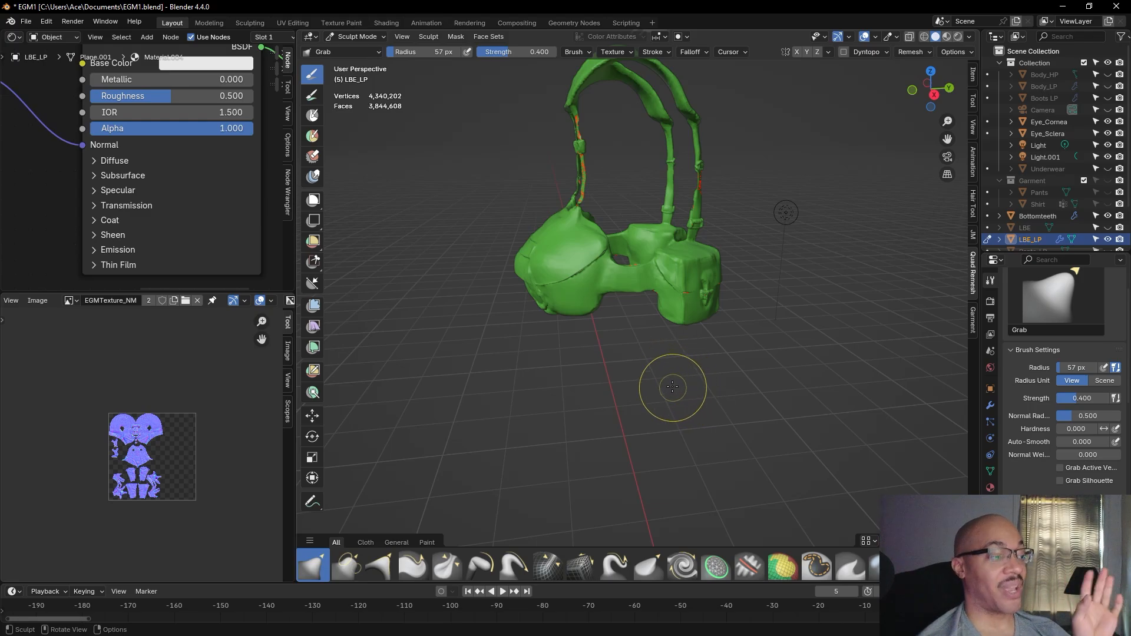
pyautogui.scroll(6, 673, 374)
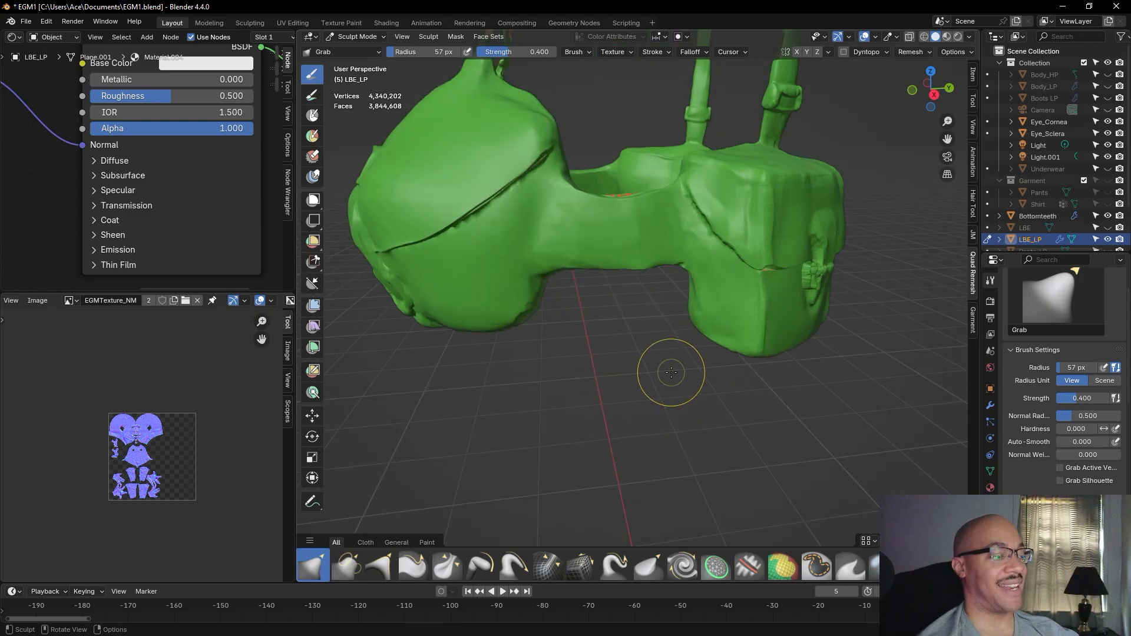
pyautogui.scroll(4, 640, 324)
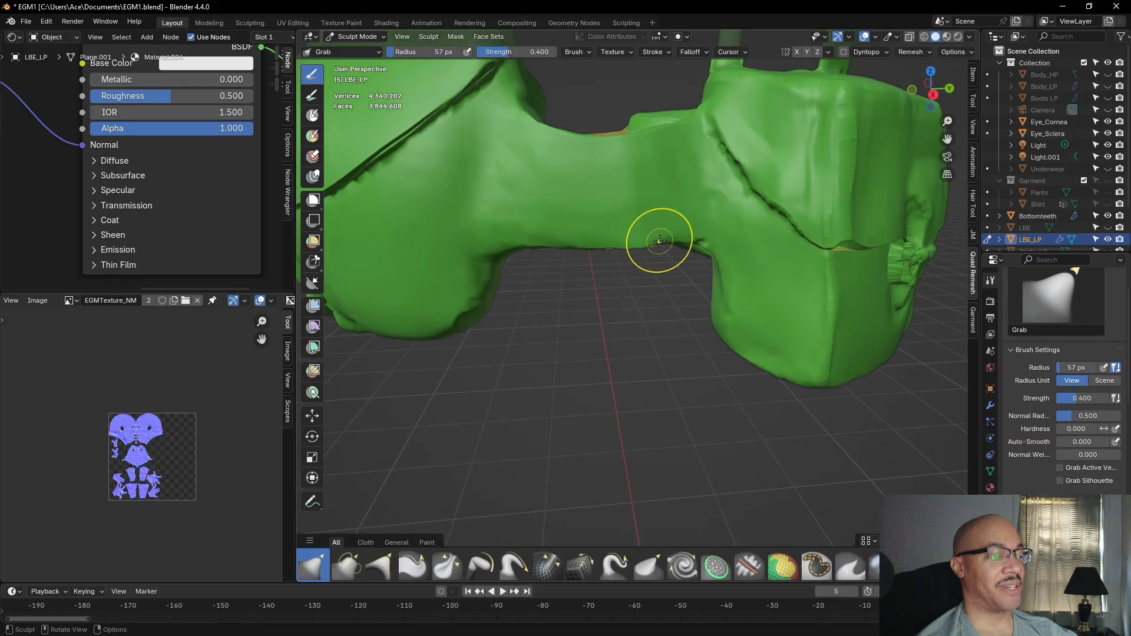
pyautogui.moveTo(672, 244); pyautogui.dragTo(683, 237)
pyautogui.moveTo(679, 250); pyautogui.dragTo(758, 240, button='middle')
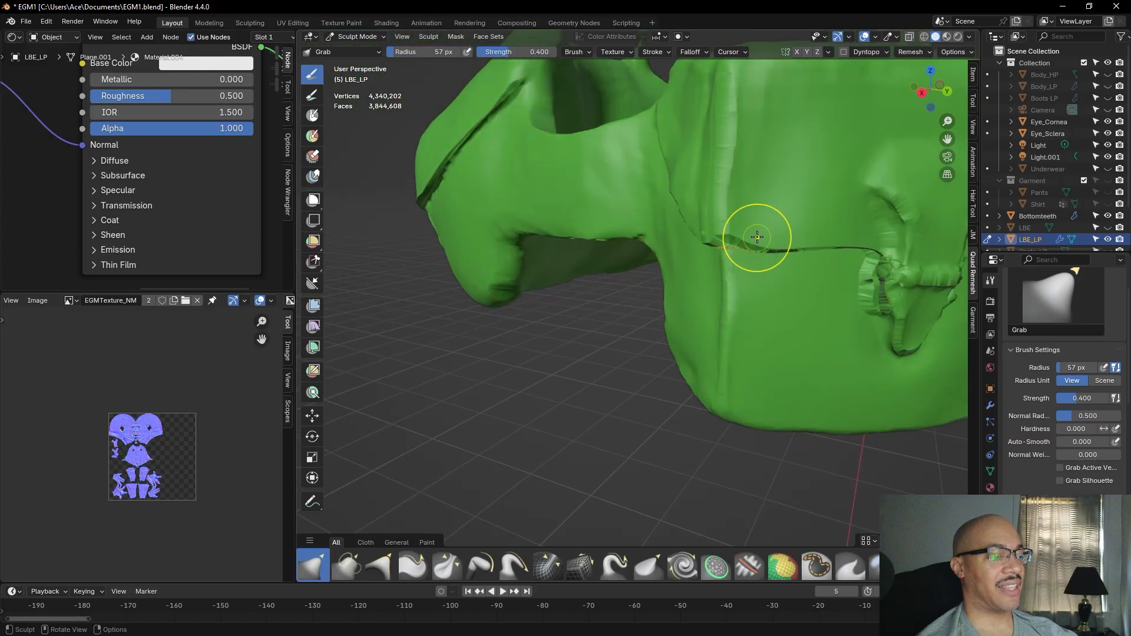
pyautogui.moveTo(732, 235)
pyautogui.mouseDown()
pyautogui.moveTo(732, 253)
pyautogui.moveTo(753, 236)
pyautogui.moveTo(757, 252)
pyautogui.mouseUp()
pyautogui.moveTo(757, 252); pyautogui.dragTo(748, 257)
# Even out the lower edge of the connecting belt on the opposite side of the gear with the 57 px Grab brush
pyautogui.moveTo(730, 268)
pyautogui.mouseDown(button='middle')
pyautogui.moveTo(628, 379)
pyautogui.moveTo(626, 339)
pyautogui.moveTo(610, 373)
pyautogui.moveTo(636, 425)
pyautogui.moveTo(661, 391)
pyautogui.moveTo(783, 349)
pyautogui.moveTo(841, 346)
pyautogui.mouseUp(button='middle')
pyautogui.scroll(-4, 622, 349)
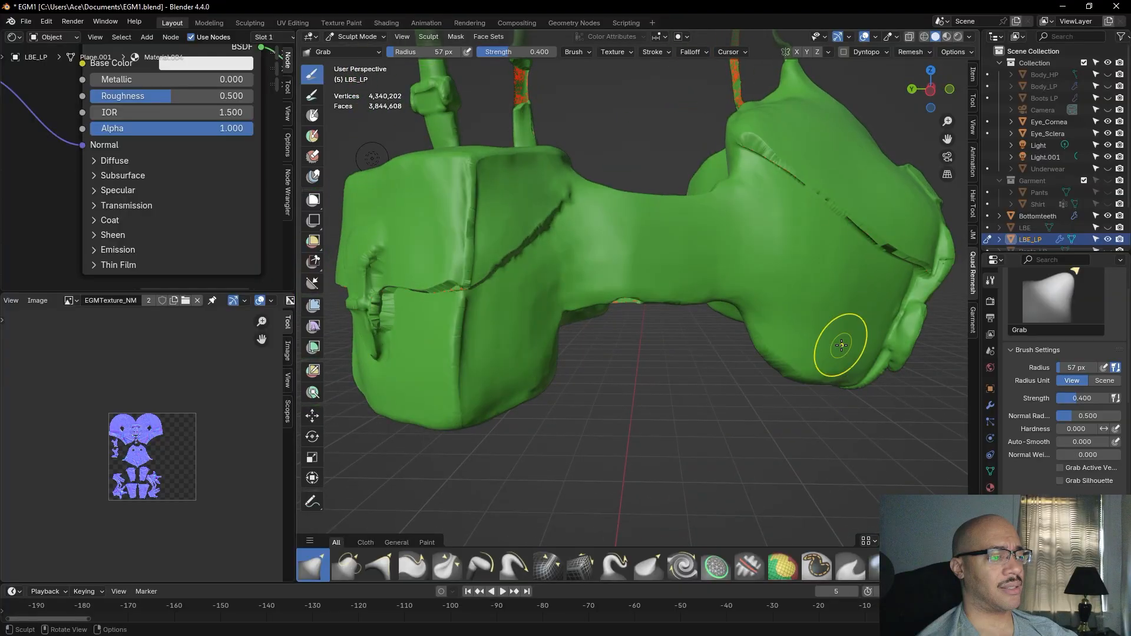
pyautogui.moveTo(625, 294); pyautogui.dragTo(633, 302)
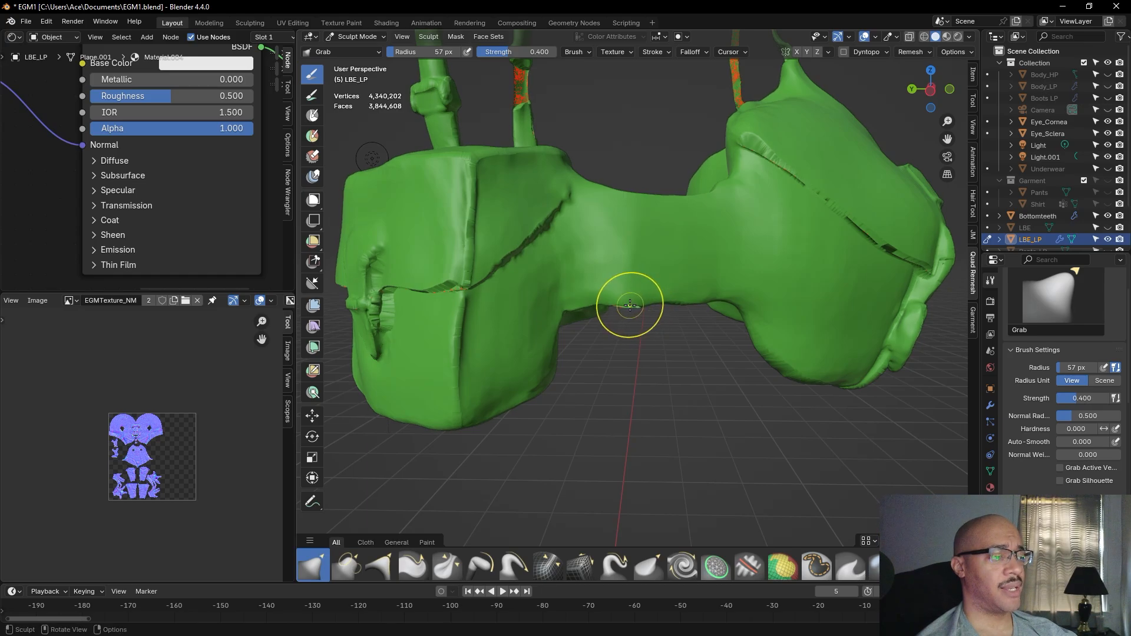
pyautogui.moveTo(622, 305); pyautogui.dragTo(639, 299)
pyautogui.moveTo(638, 299)
pyautogui.mouseDown(button='middle')
pyautogui.moveTo(644, 328)
pyautogui.moveTo(706, 336)
pyautogui.mouseUp(button='middle')
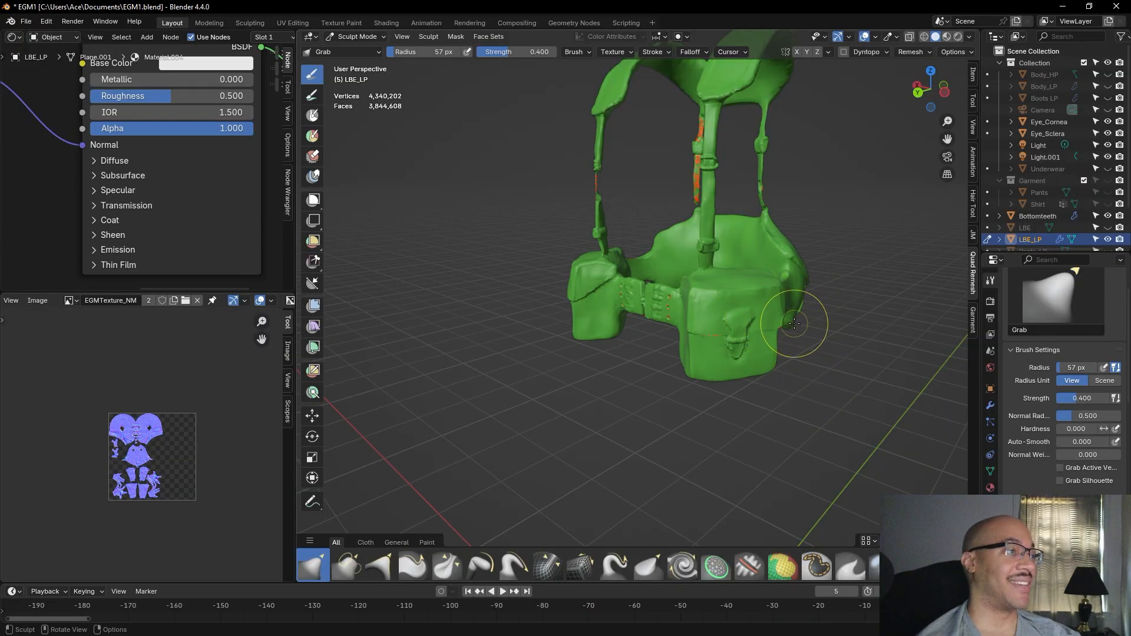
# Inspect the large rear pouch, the connecting belts and the small pouches from all around the gear
pyautogui.scroll(3, 849, 344)
pyautogui.moveTo(856, 339); pyautogui.dragTo(764, 329, button='middle')
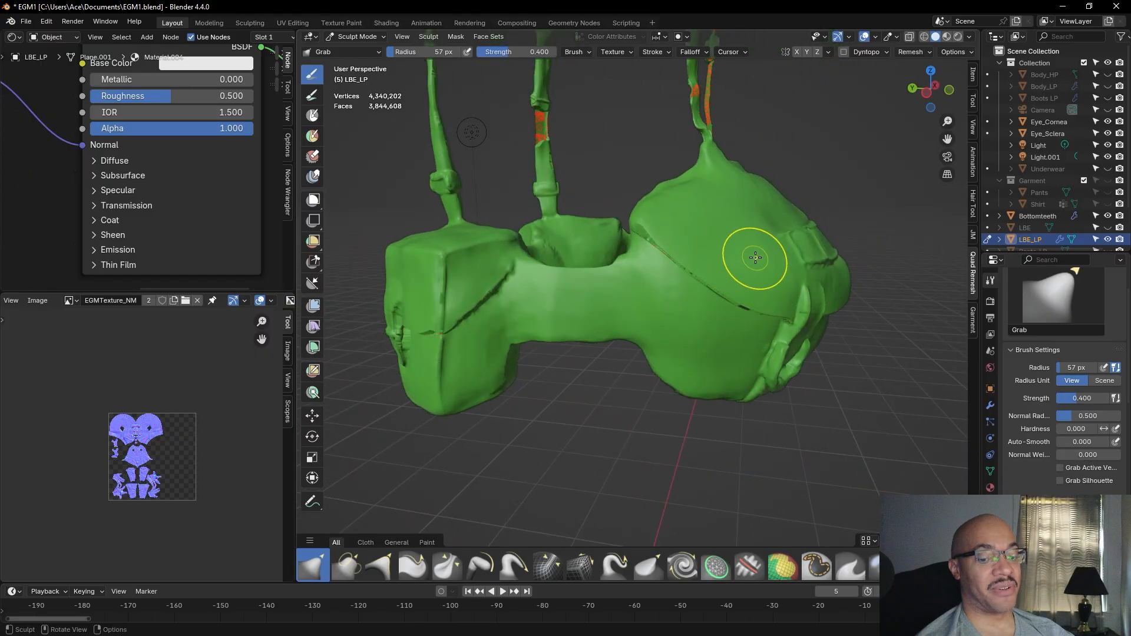
pyautogui.moveTo(778, 329); pyautogui.dragTo(718, 325, button='middle')
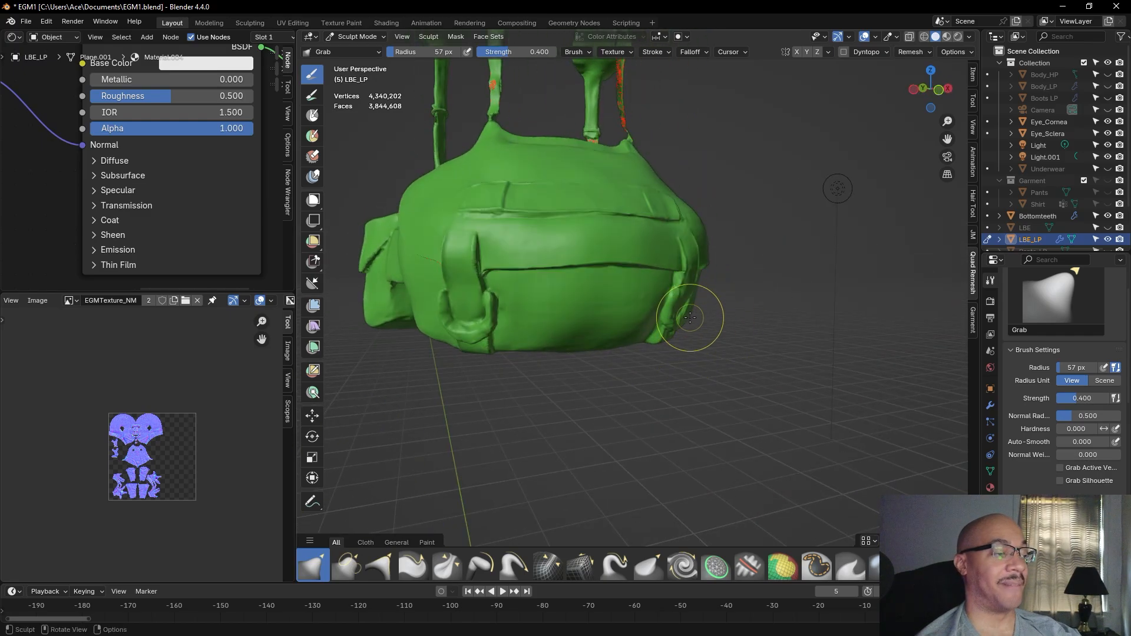
pyautogui.moveTo(812, 280); pyautogui.dragTo(752, 263, button='middle')
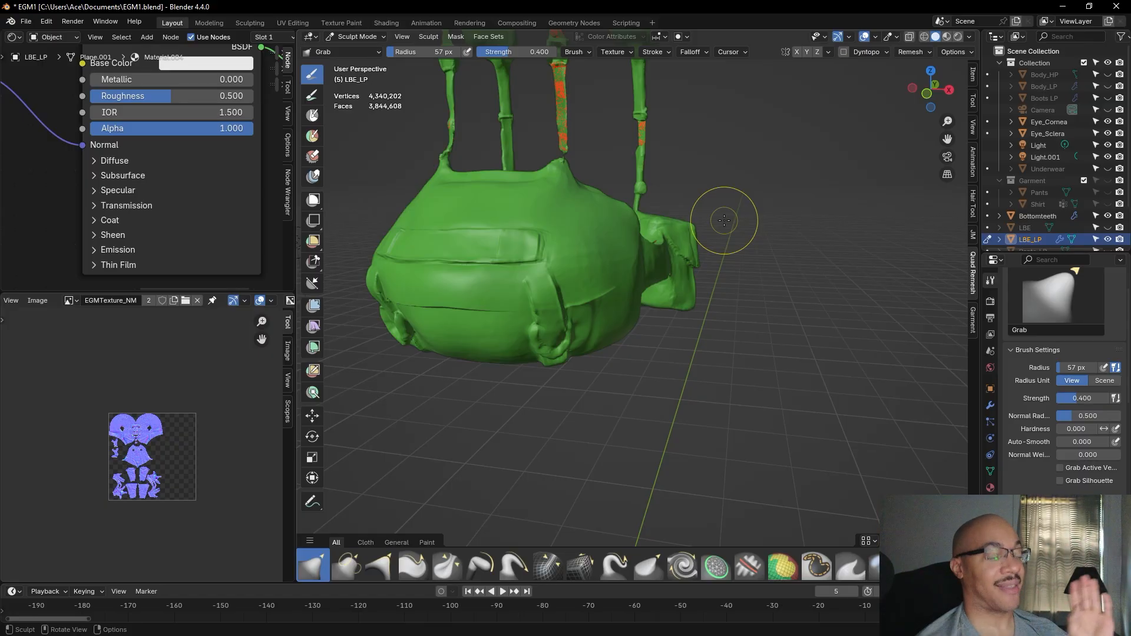
pyautogui.scroll(3, 778, 200)
pyautogui.moveTo(818, 201); pyautogui.dragTo(625, 219, button='middle')
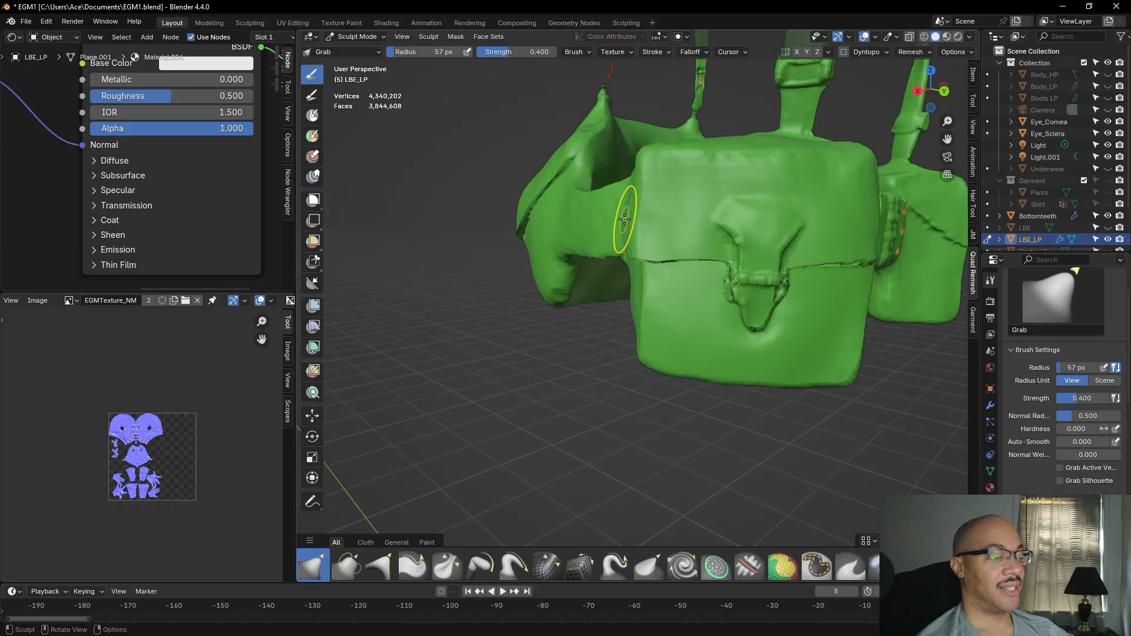
pyautogui.scroll(-3, 619, 248)
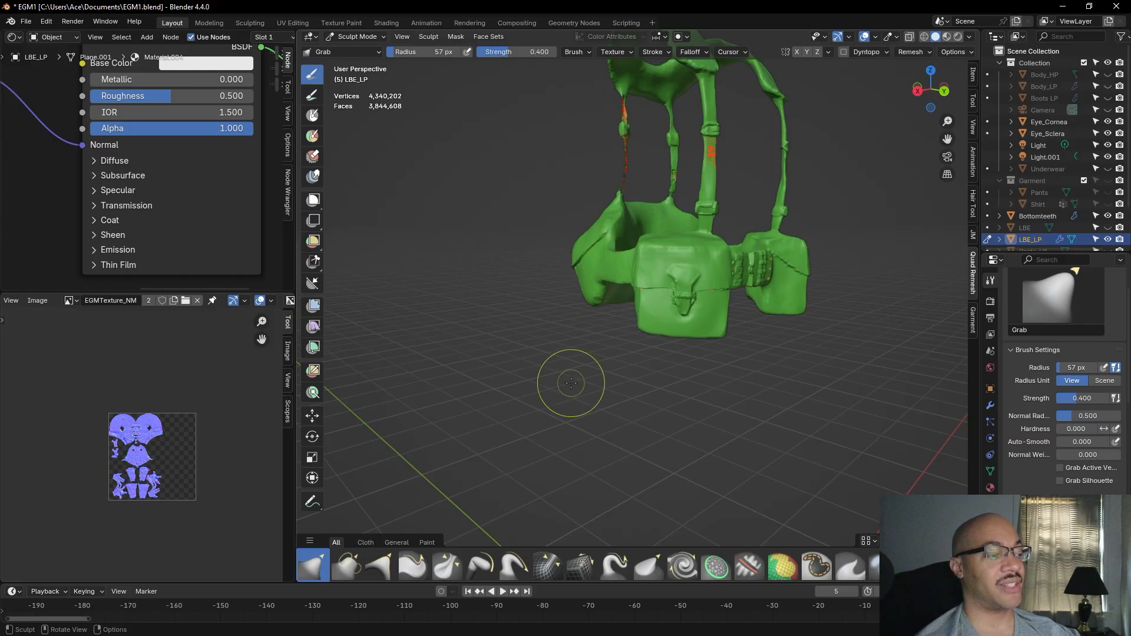
pyautogui.moveTo(571, 372); pyautogui.dragTo(634, 378, button='middle')
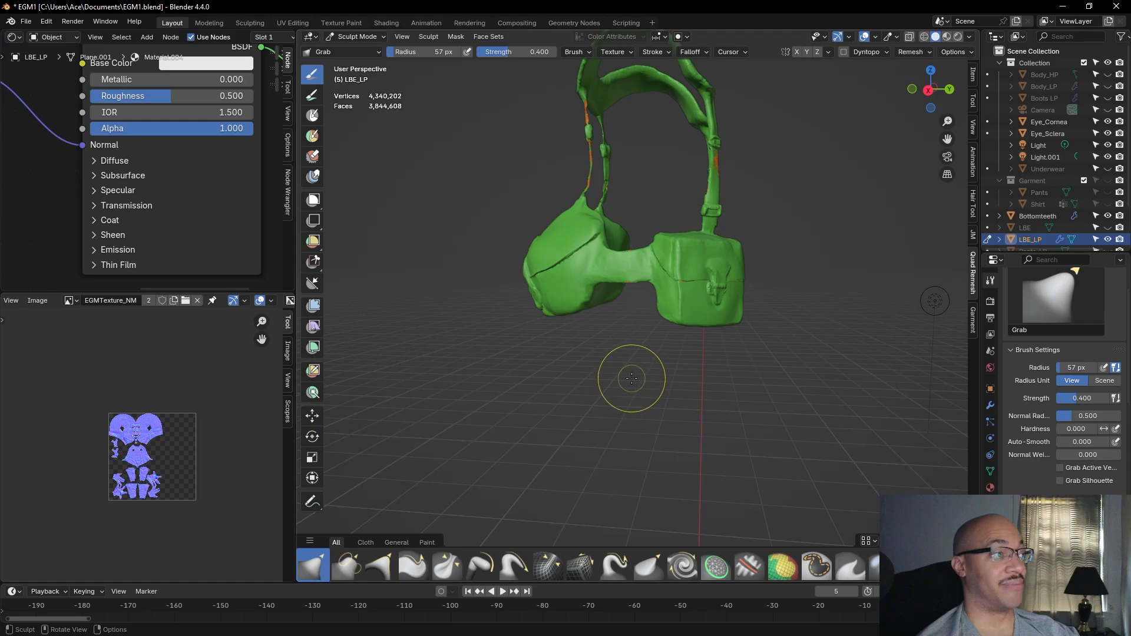
pyautogui.scroll(2, 707, 424)
pyautogui.moveTo(757, 425); pyautogui.dragTo(716, 434, button='middle')
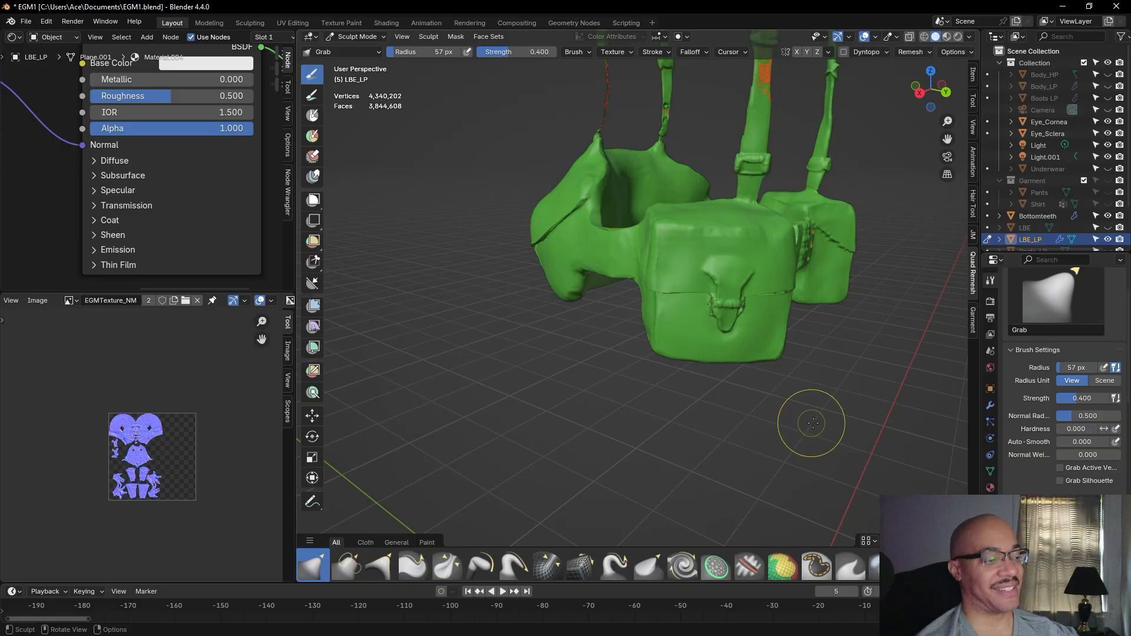
# Examine the small pouches' front flaps, buckles and undersides up close on both sides
pyautogui.scroll(3, 869, 428)
pyautogui.scroll(2, 869, 428)
pyautogui.moveTo(870, 427)
pyautogui.mouseDown(button='middle')
pyautogui.moveTo(859, 412)
pyautogui.moveTo(866, 372)
pyautogui.mouseUp(button='middle')
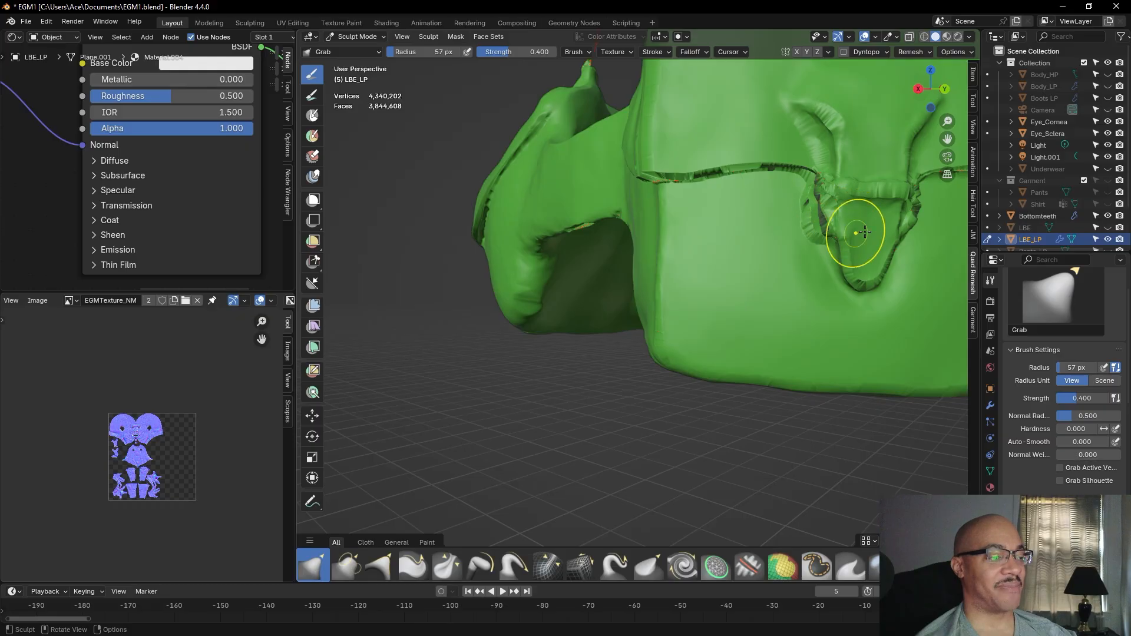
pyautogui.moveTo(853, 239)
pyautogui.mouseDown(button='middle')
pyautogui.moveTo(712, 213)
pyautogui.moveTo(770, 152)
pyautogui.mouseUp(button='middle')
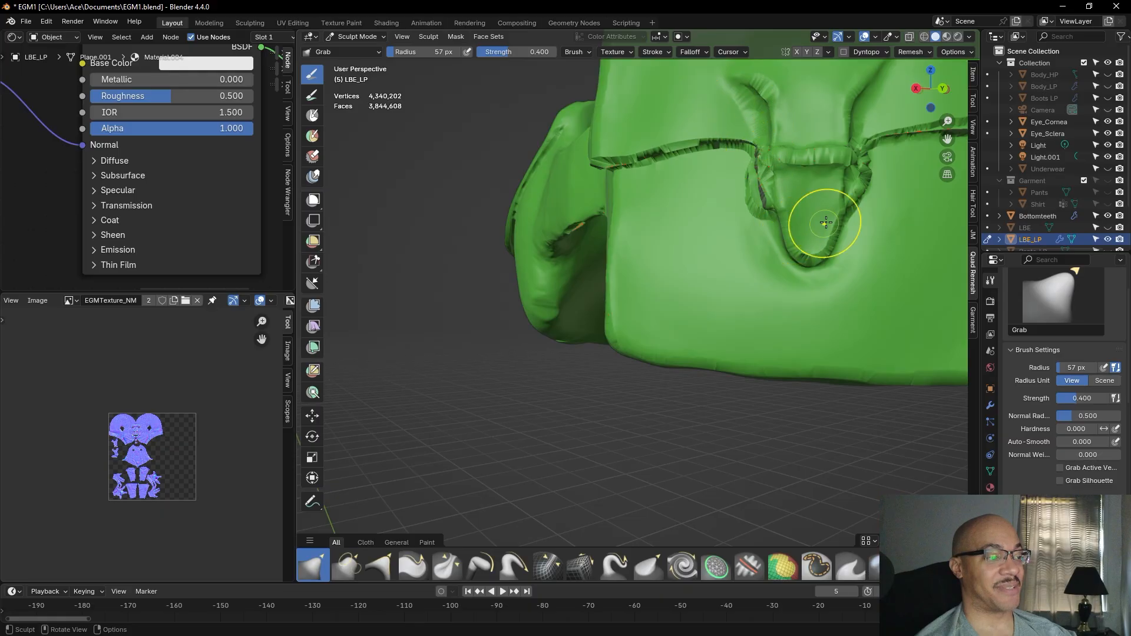
pyautogui.moveTo(858, 189)
pyautogui.mouseDown(button='middle')
pyautogui.moveTo(713, 310)
pyautogui.moveTo(553, 282)
pyautogui.moveTo(716, 270)
pyautogui.mouseUp(button='middle')
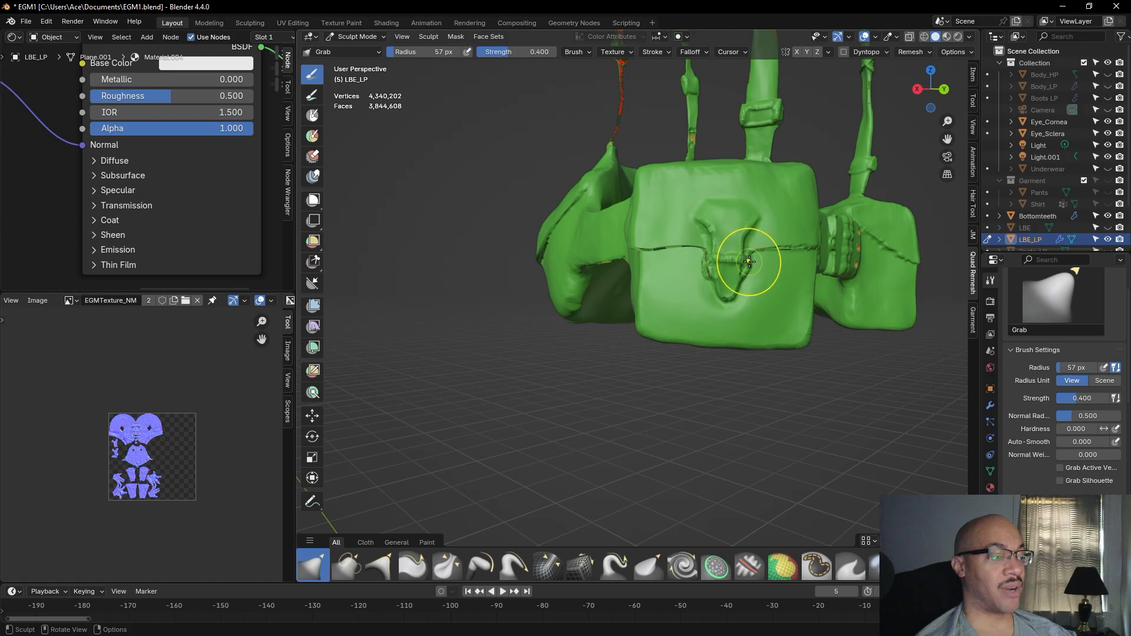
pyautogui.moveTo(735, 257)
pyautogui.mouseDown()
pyautogui.moveTo(724, 229)
pyautogui.moveTo(713, 275)
pyautogui.mouseUp()
pyautogui.moveTo(724, 289)
pyautogui.mouseDown(button='middle')
pyautogui.moveTo(628, 312)
pyautogui.moveTo(510, 305)
pyautogui.moveTo(553, 306)
pyautogui.mouseUp(button='middle')
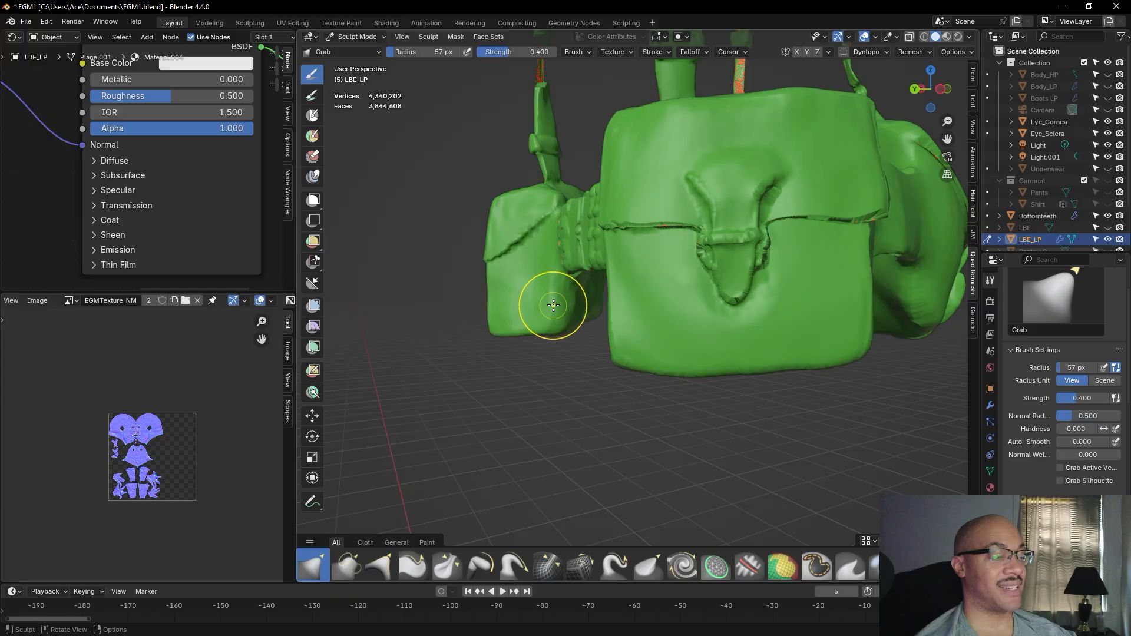
pyautogui.moveTo(553, 302); pyautogui.dragTo(560, 270)
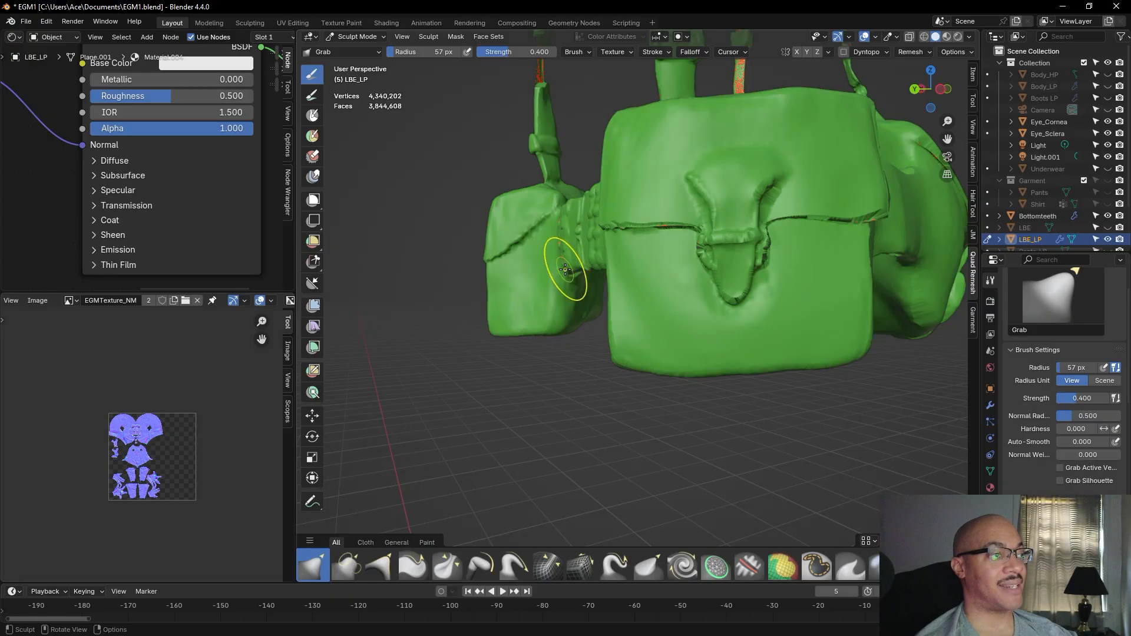
pyautogui.moveTo(576, 272); pyautogui.dragTo(737, 311, button='middle')
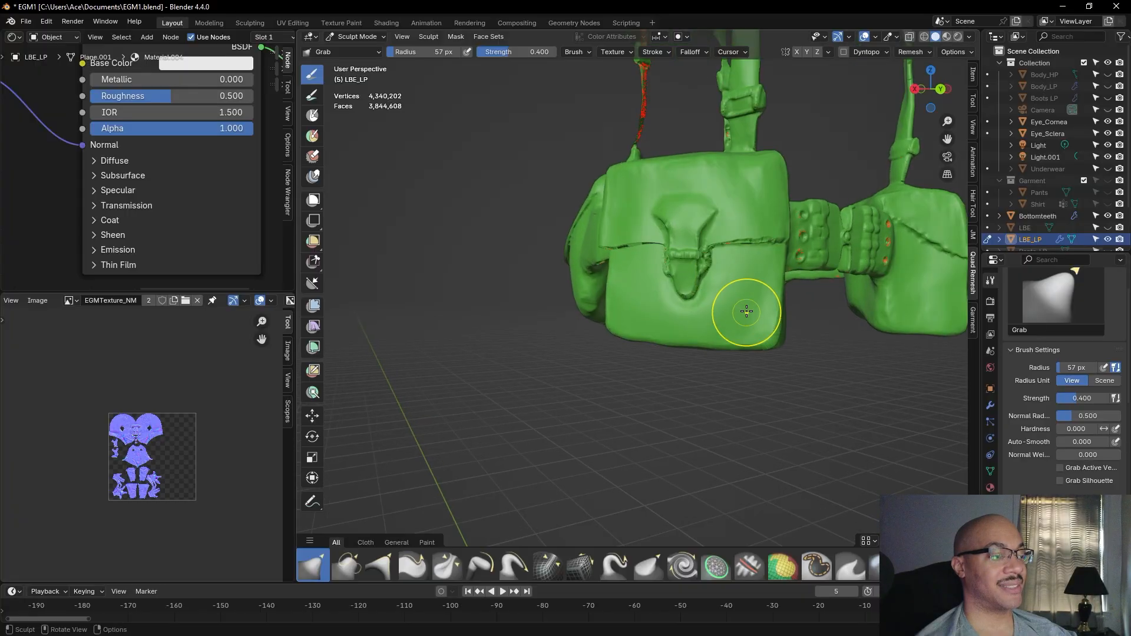
# Check the base mesh topology around the small pouch's buckle in Edit Mode, then return to Sculpt Mode
pyautogui.click(353, 37)
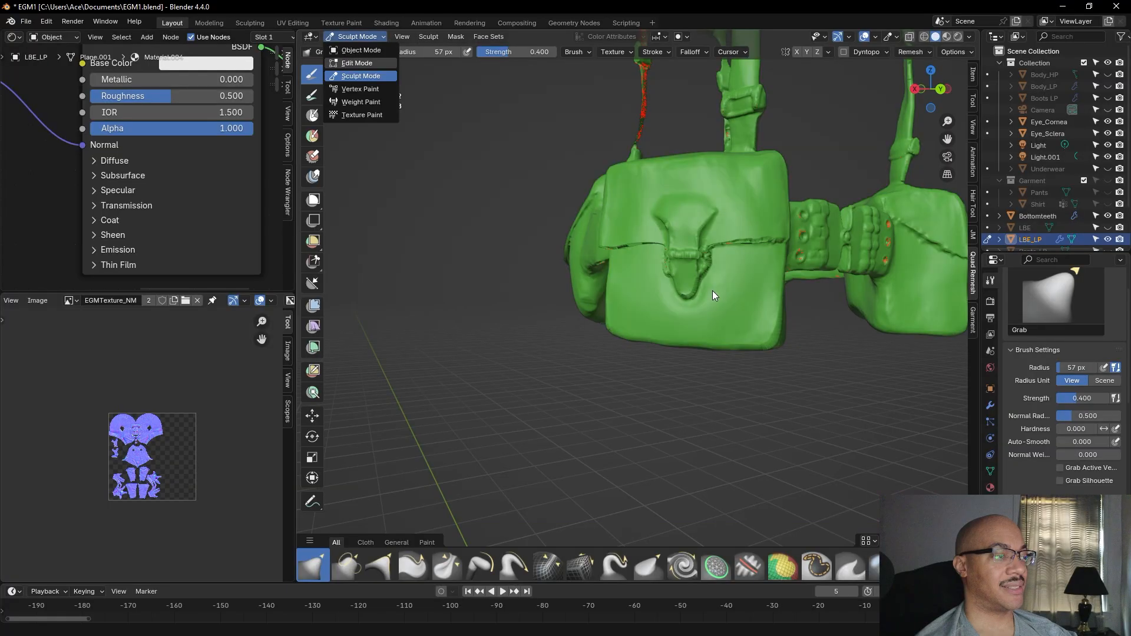
pyautogui.press('Tab')
pyautogui.scroll(4, 715, 288)
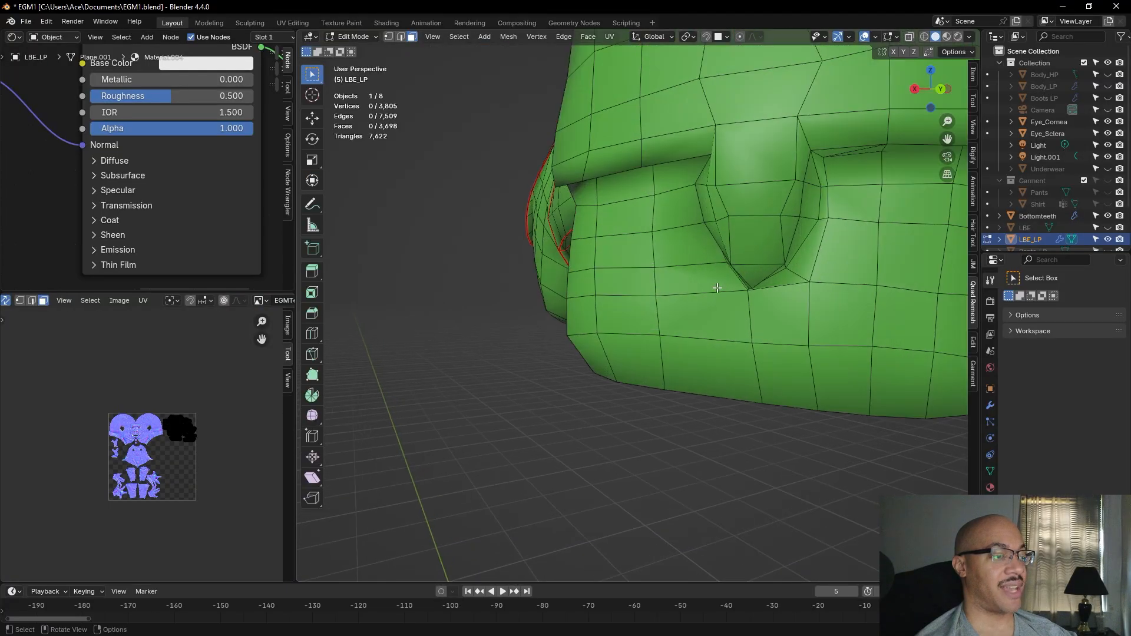
pyautogui.moveTo(717, 288); pyautogui.dragTo(743, 296, button='middle')
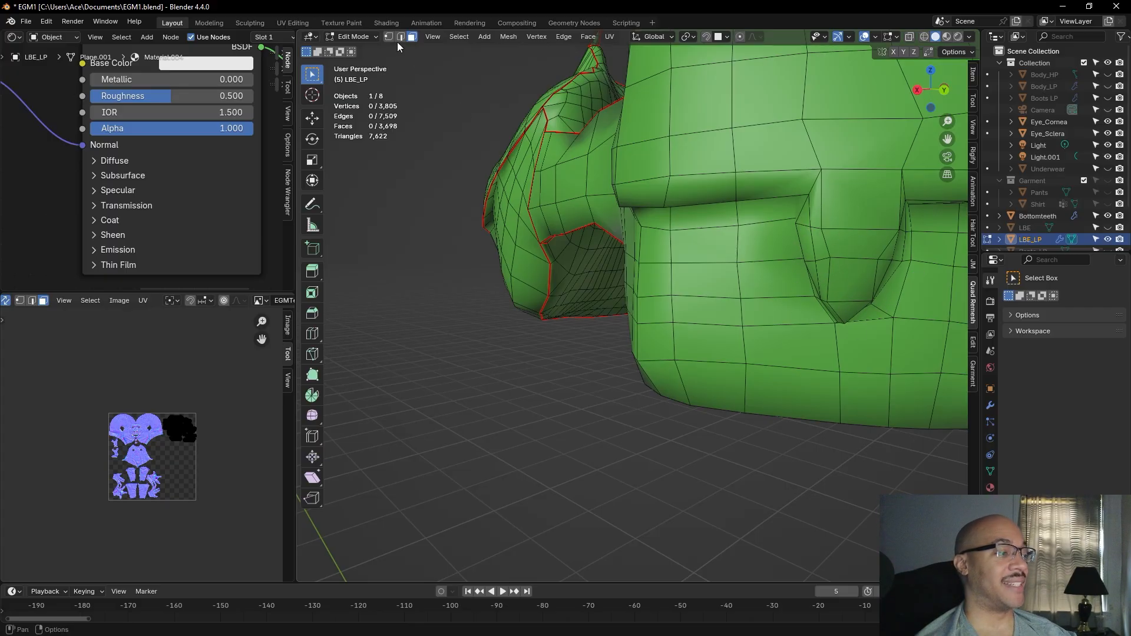
pyautogui.click(345, 38)
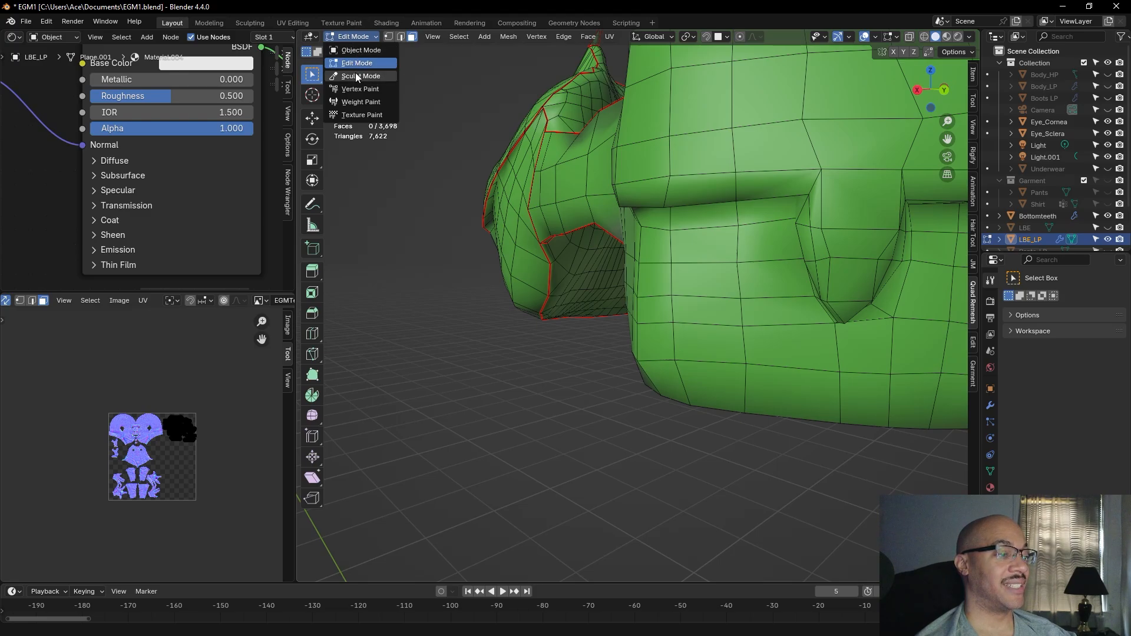
# Reshape the diagonal flap edge on the side of the small pouch with the Grab brush at 57 px radius and 0.400 strength
pyautogui.scroll(-3, 614, 244)
pyautogui.scroll(-2, 616, 264)
pyautogui.moveTo(617, 265)
pyautogui.mouseDown(button='middle')
pyautogui.moveTo(673, 281)
pyautogui.moveTo(712, 275)
pyautogui.mouseUp(button='middle')
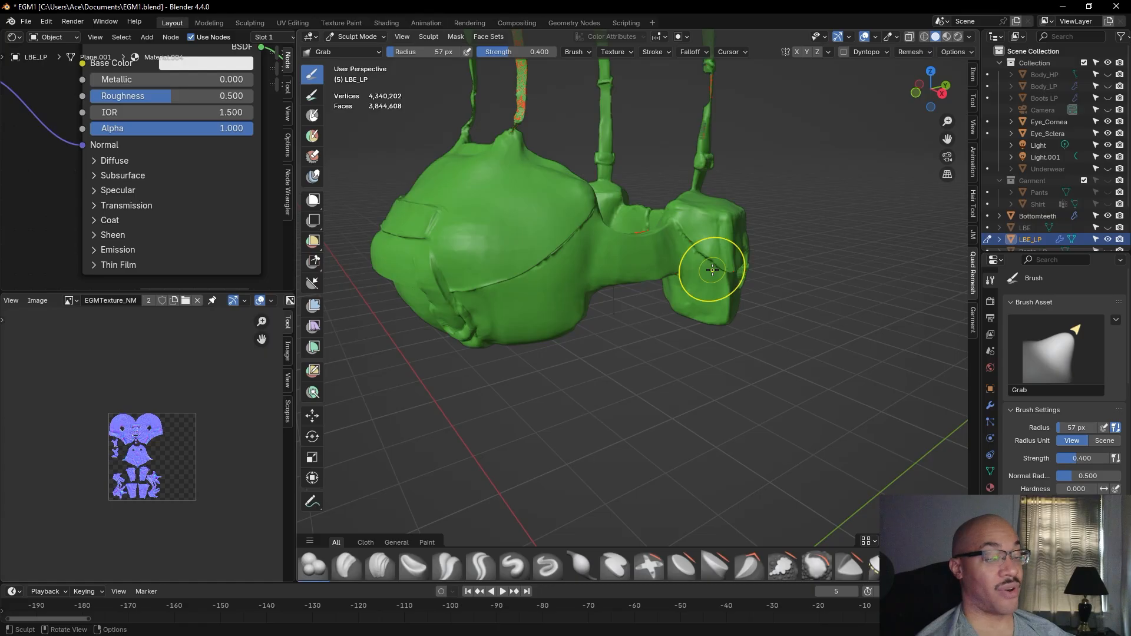
pyautogui.scroll(3, 791, 379)
pyautogui.moveTo(796, 382); pyautogui.dragTo(737, 359, button='middle')
pyautogui.moveTo(752, 251); pyautogui.dragTo(794, 274, button='middle')
pyautogui.moveTo(841, 178); pyautogui.dragTo(862, 222)
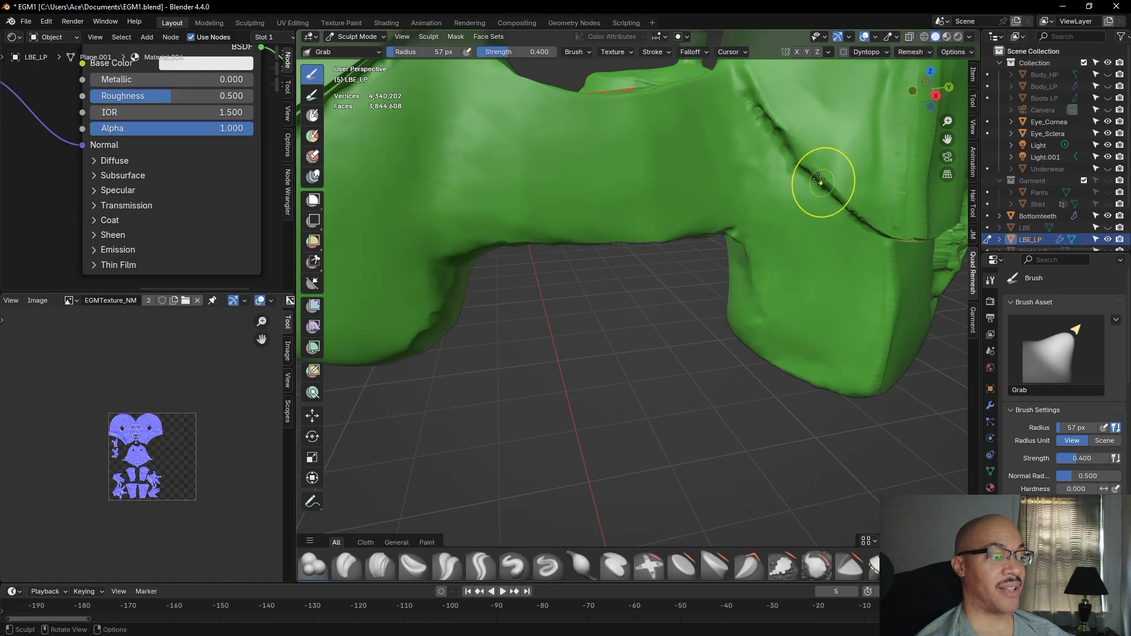
pyautogui.moveTo(807, 153); pyautogui.dragTo(802, 155)
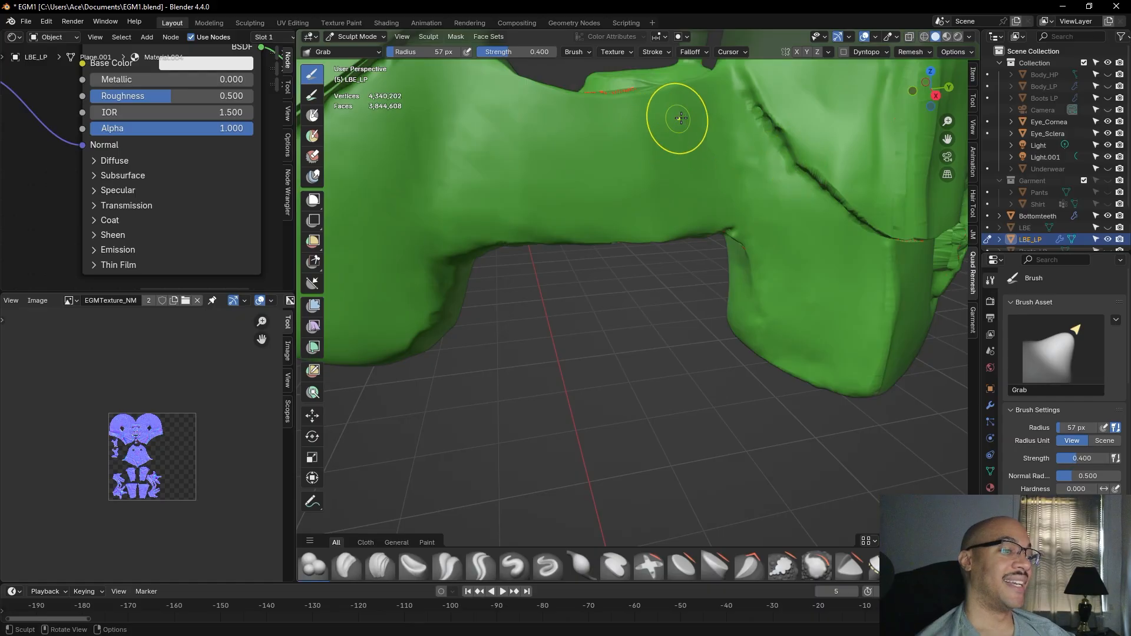
pyautogui.moveTo(784, 133); pyautogui.dragTo(801, 162)
pyautogui.moveTo(802, 162); pyautogui.dragTo(710, 149, button='middle')
pyautogui.scroll(-5, 709, 150)
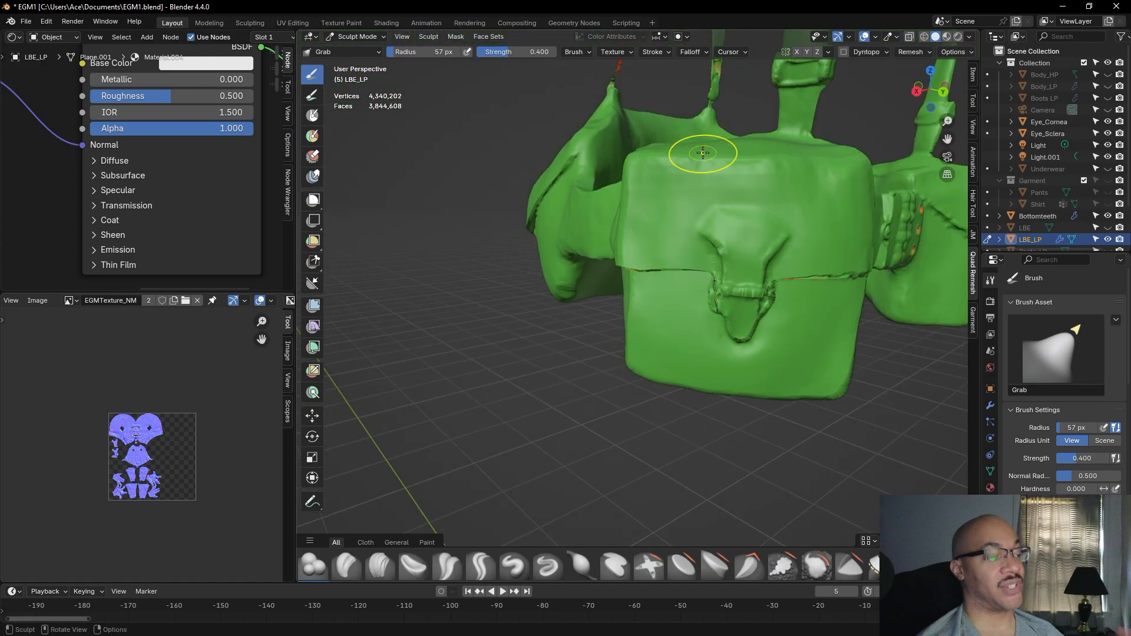
# Smooth the ridged underside of the belt section between the pouches with the Smooth brush at 57 px radius and 0.700 strength
pyautogui.scroll(1, 705, 154)
pyautogui.scroll(-4, 668, 207)
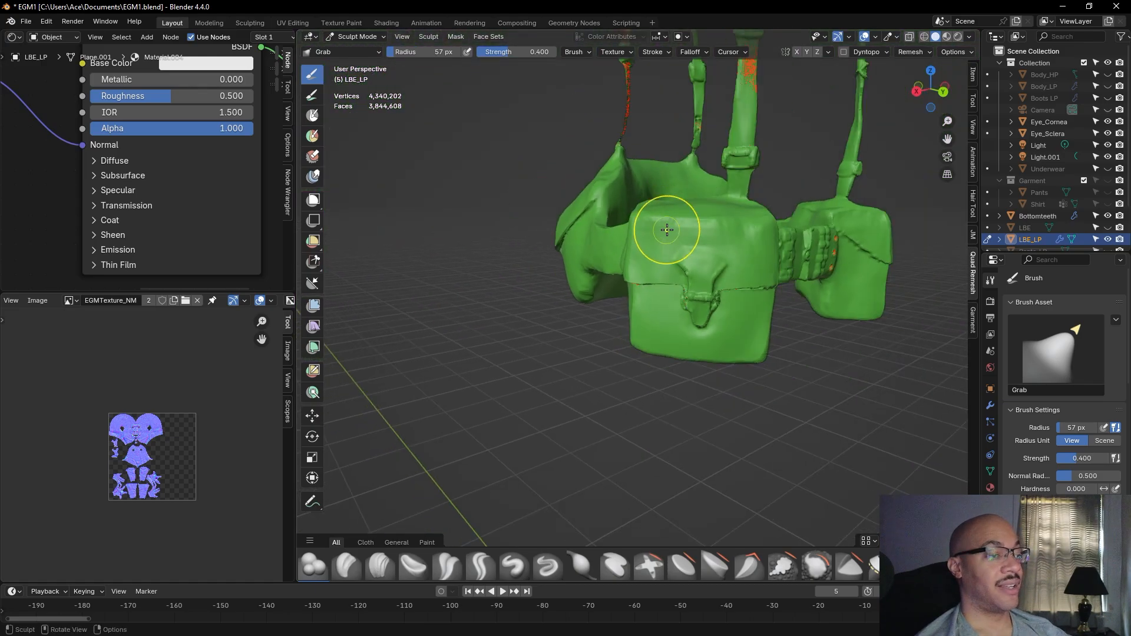
pyautogui.moveTo(667, 230); pyautogui.dragTo(732, 236, button='middle')
pyautogui.scroll(1, 732, 236)
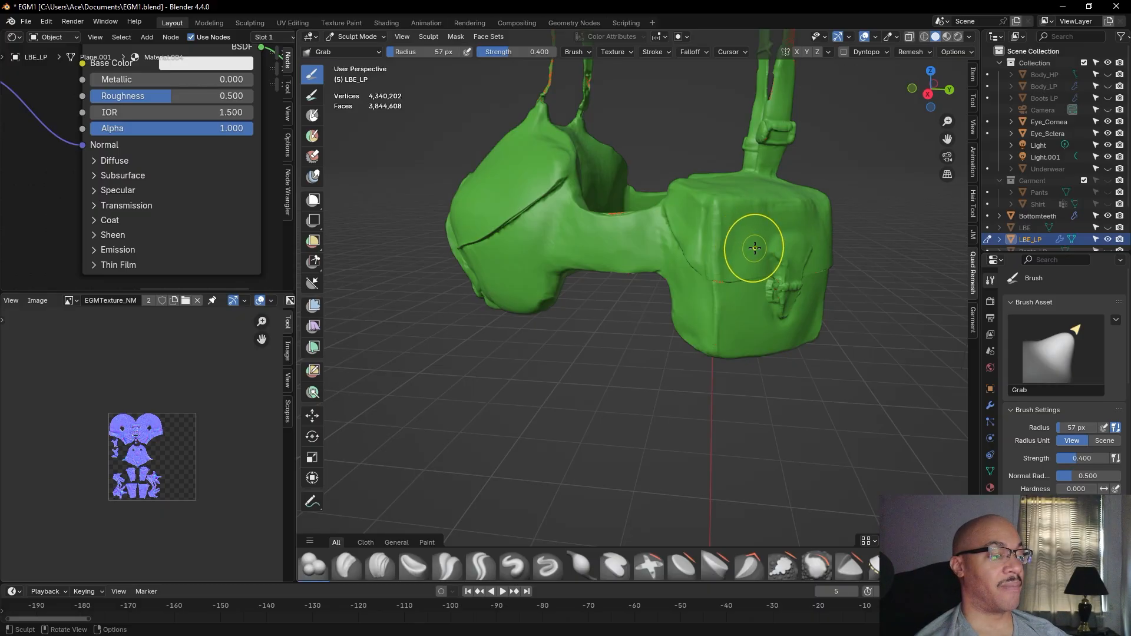
pyautogui.moveTo(929, 278)
pyautogui.mouseDown(button='middle')
pyautogui.moveTo(803, 282)
pyautogui.moveTo(804, 305)
pyautogui.mouseUp(button='middle')
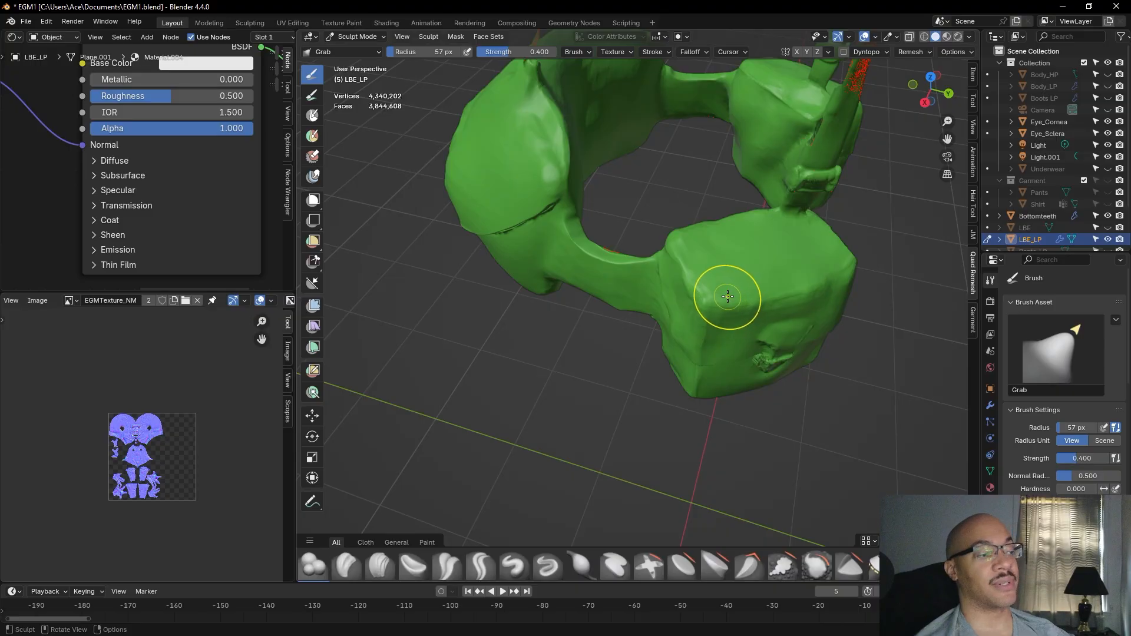
pyautogui.moveTo(735, 277)
pyautogui.mouseDown(button='middle')
pyautogui.moveTo(746, 222)
pyautogui.moveTo(651, 240)
pyautogui.moveTo(682, 227)
pyautogui.moveTo(667, 206)
pyautogui.moveTo(661, 224)
pyautogui.mouseUp(button='middle')
pyautogui.scroll(4, 670, 224)
pyautogui.scroll(3, 670, 211)
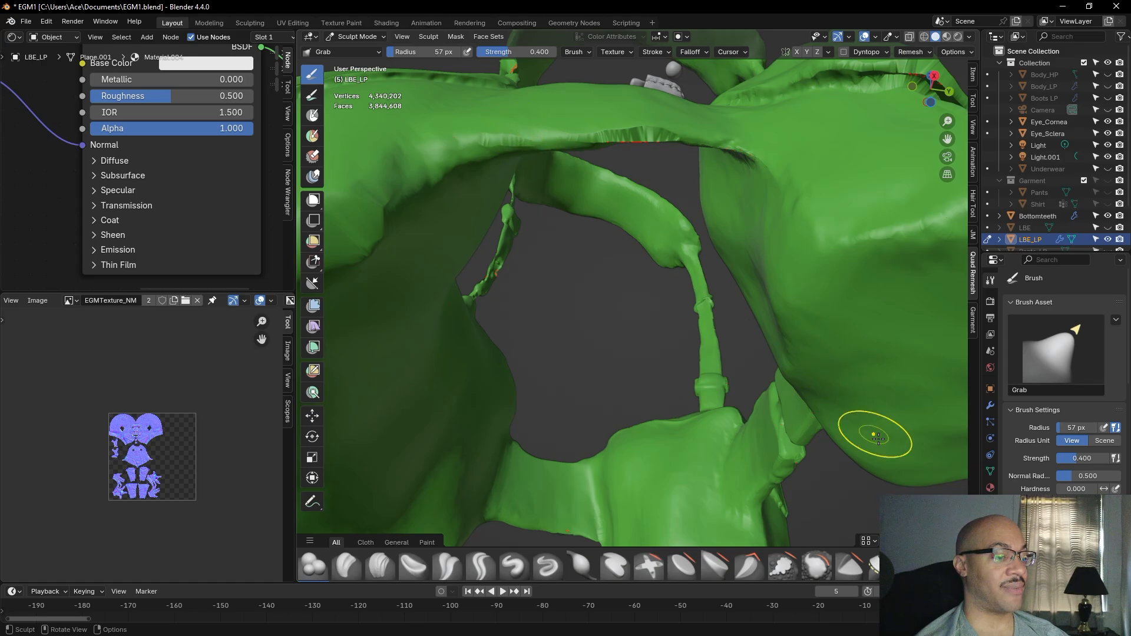
pyautogui.click(816, 566)
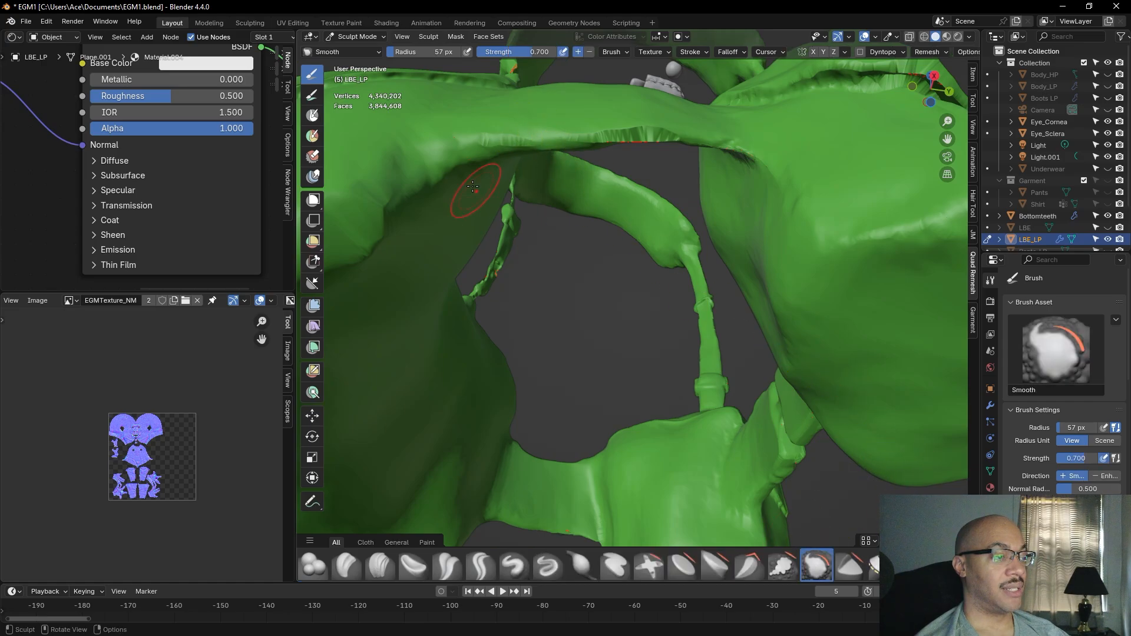
pyautogui.moveTo(498, 131)
pyautogui.mouseDown()
pyautogui.moveTo(575, 142)
pyautogui.moveTo(655, 129)
pyautogui.mouseUp()
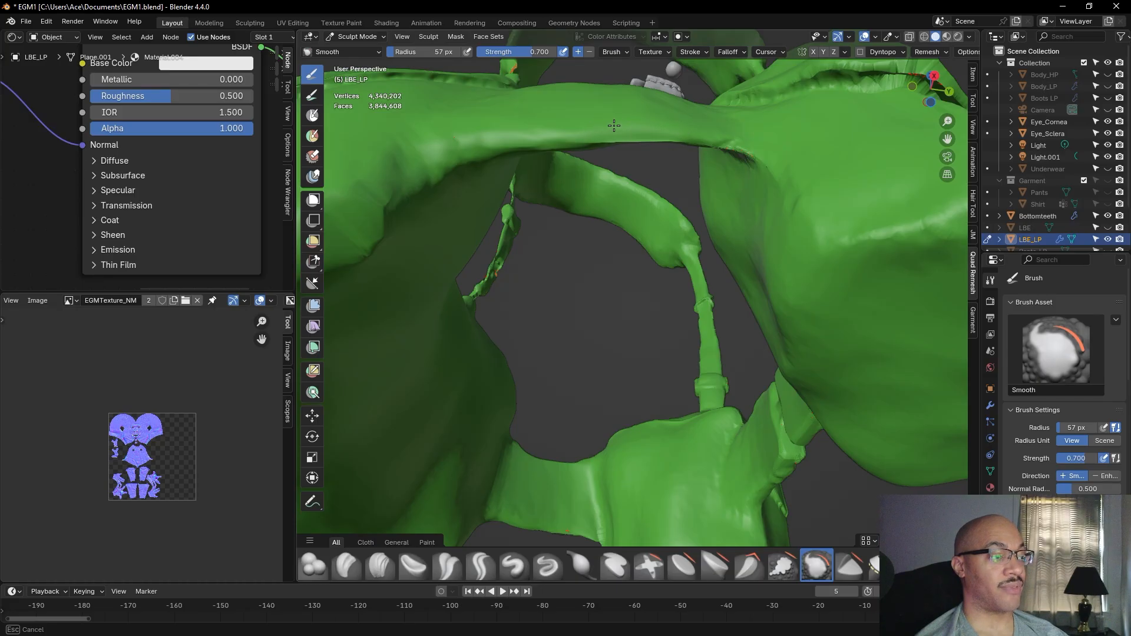
pyautogui.moveTo(459, 136); pyautogui.dragTo(465, 137)
pyautogui.moveTo(563, 132); pyautogui.dragTo(573, 172, button='middle')
pyautogui.scroll(-8, 589, 188)
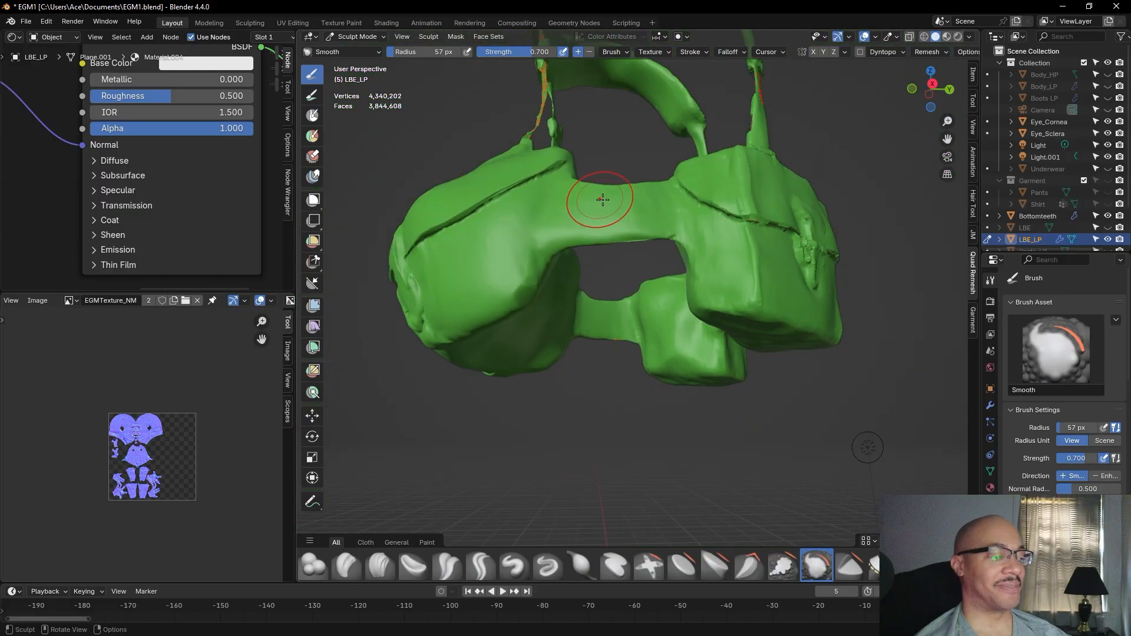
# Examine the small pouch's flap seam, its underside and the connecting belt from below and from the side
pyautogui.moveTo(612, 227)
pyautogui.mouseDown(button='middle')
pyautogui.moveTo(617, 273)
pyautogui.moveTo(860, 335)
pyautogui.mouseUp(button='middle')
pyautogui.moveTo(706, 347)
pyautogui.mouseDown(button='middle')
pyautogui.moveTo(822, 353)
pyautogui.moveTo(781, 353)
pyautogui.moveTo(740, 182)
pyautogui.moveTo(804, 180)
pyautogui.moveTo(754, 191)
pyautogui.mouseUp(button='middle')
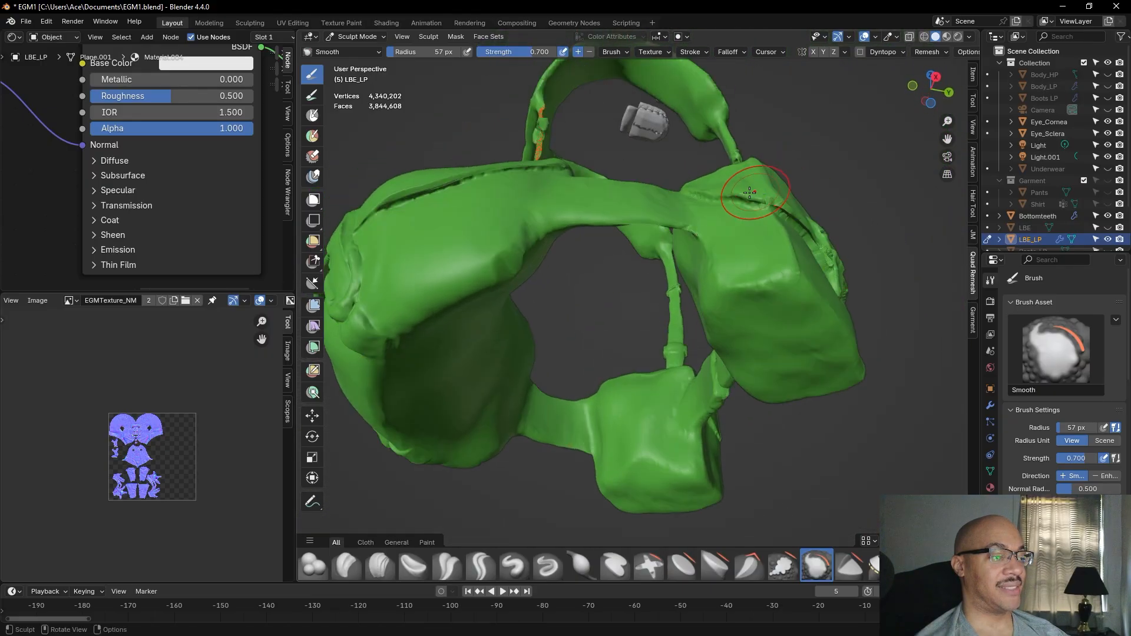
pyautogui.press('[')
pyautogui.press('[')
pyautogui.press('[')
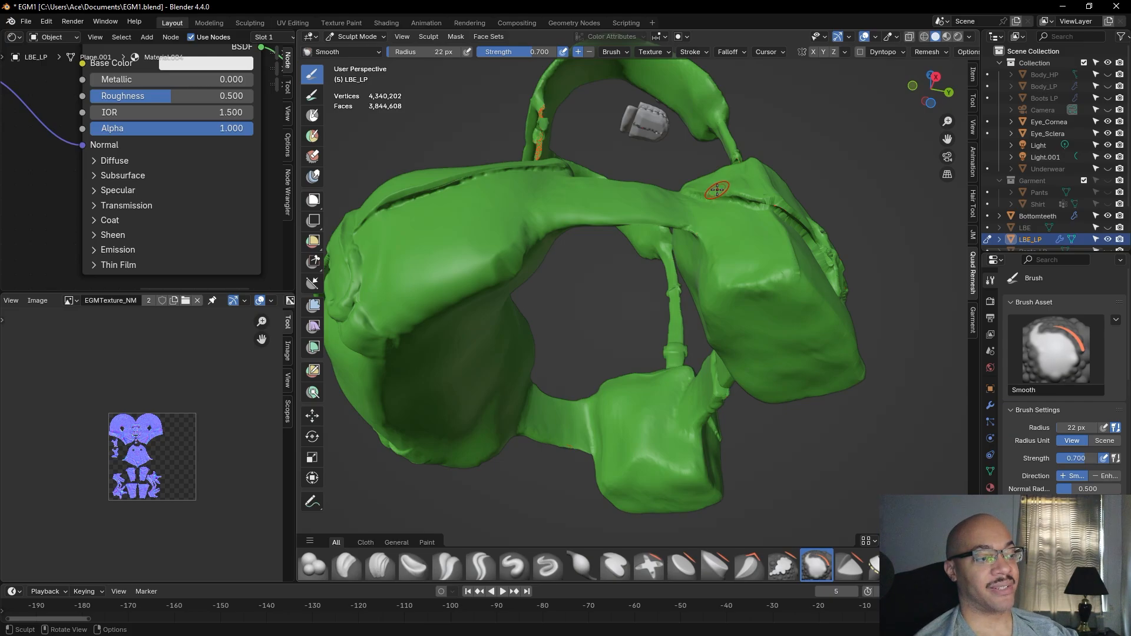
pyautogui.moveTo(717, 189); pyautogui.dragTo(726, 214, button='middle')
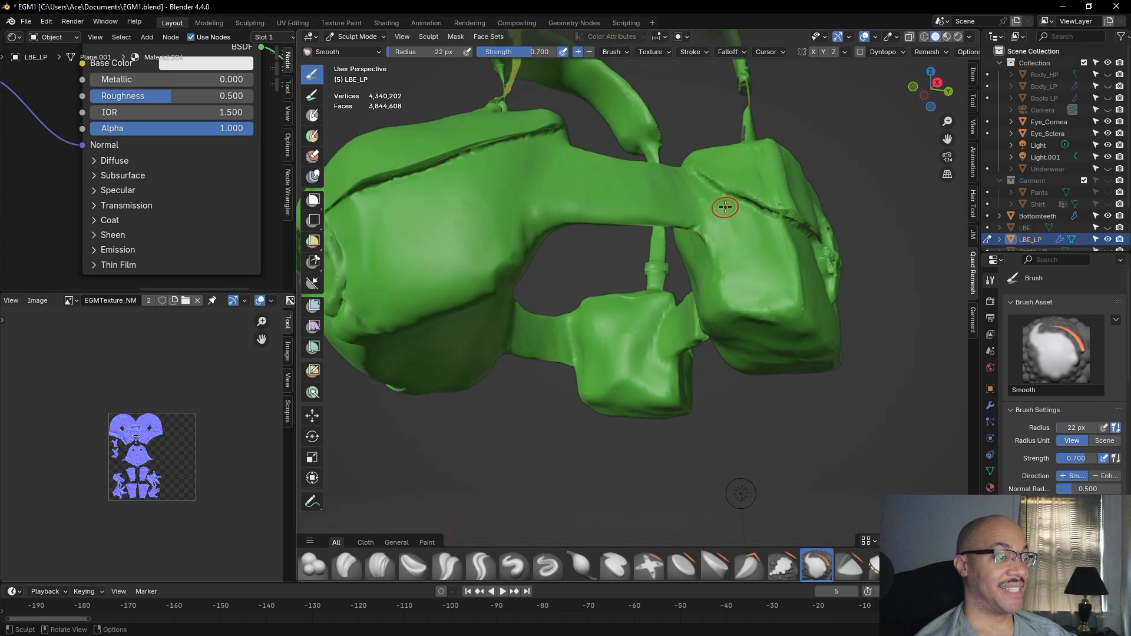
pyautogui.moveTo(724, 176); pyautogui.dragTo(721, 189, button='middle')
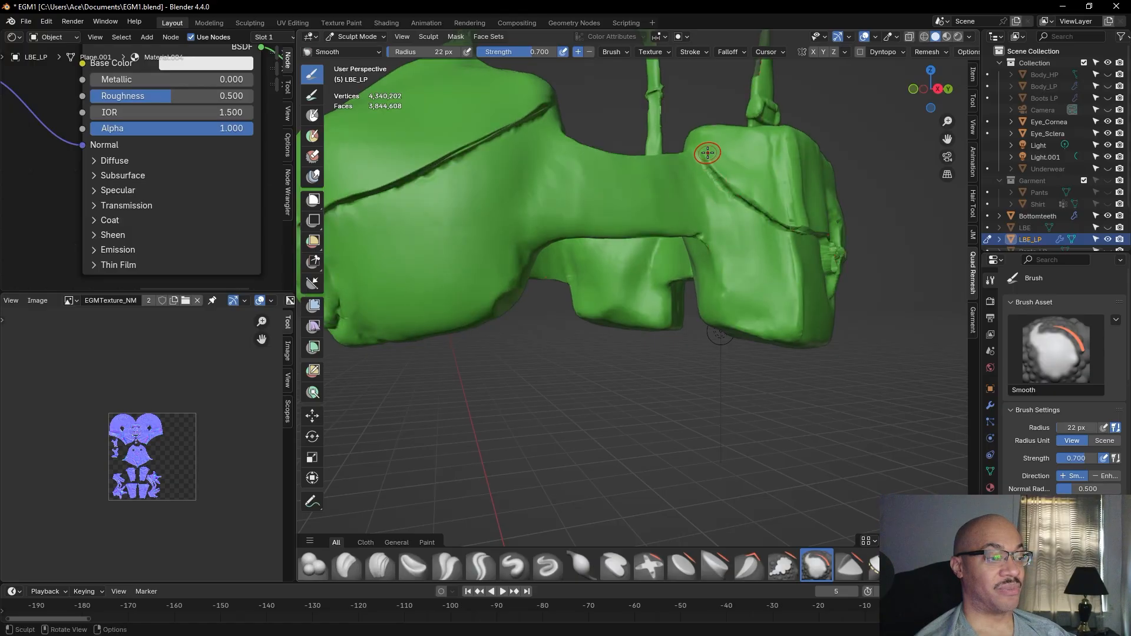
pyautogui.moveTo(766, 216); pyautogui.dragTo(673, 228, button='middle')
# Pull the small pouch's front flap edge into shape on both sides of the buckle with the Grab brush at 69 px radius and 0.400 strength
pyautogui.moveTo(438, 52); pyautogui.dragTo(425, 53)
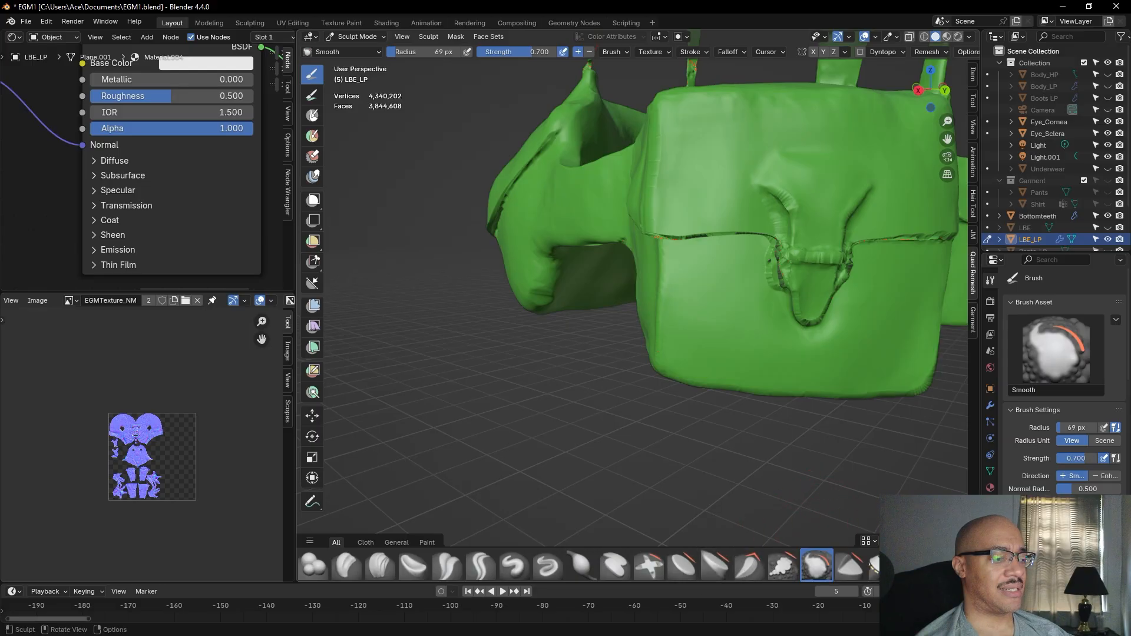
pyautogui.scroll(-2, 589, 566)
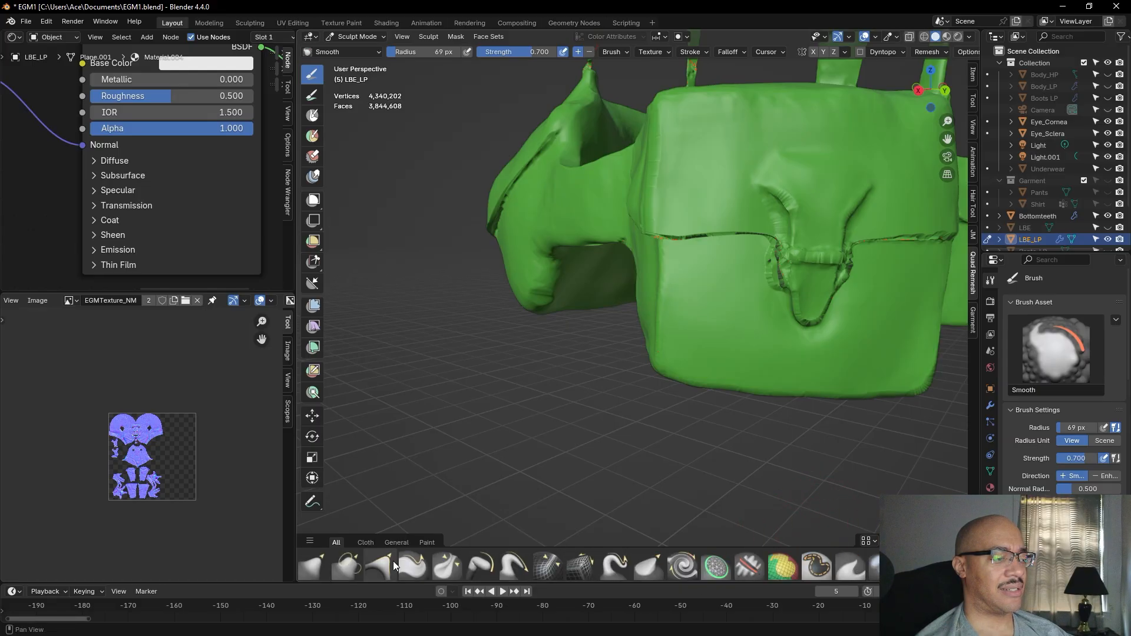
pyautogui.click(313, 566)
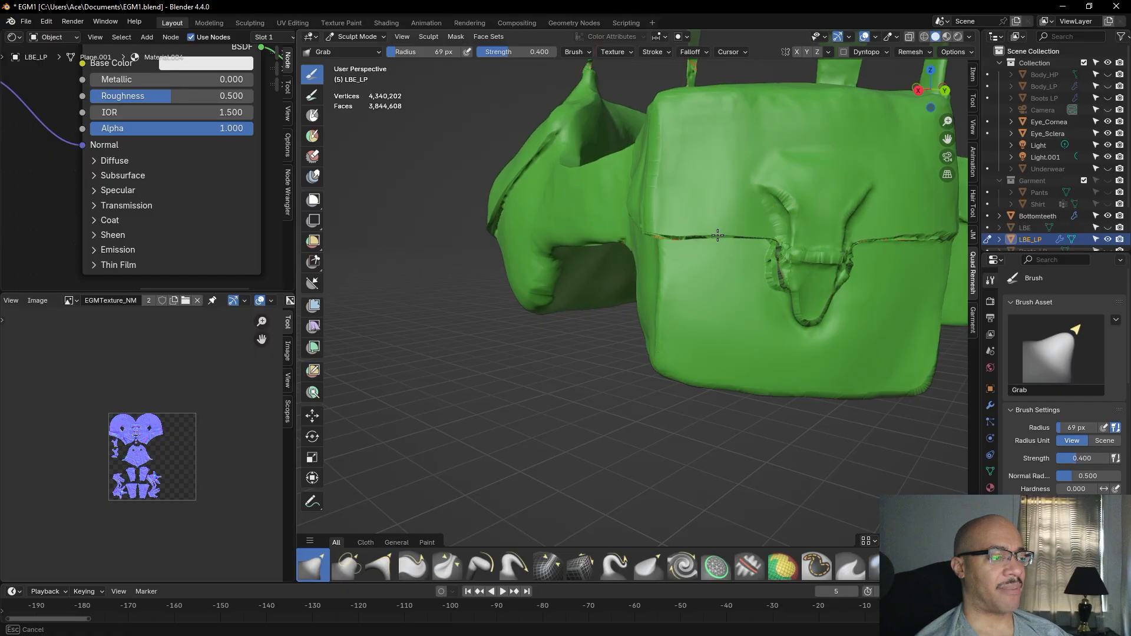
pyautogui.moveTo(717, 237); pyautogui.dragTo(702, 231)
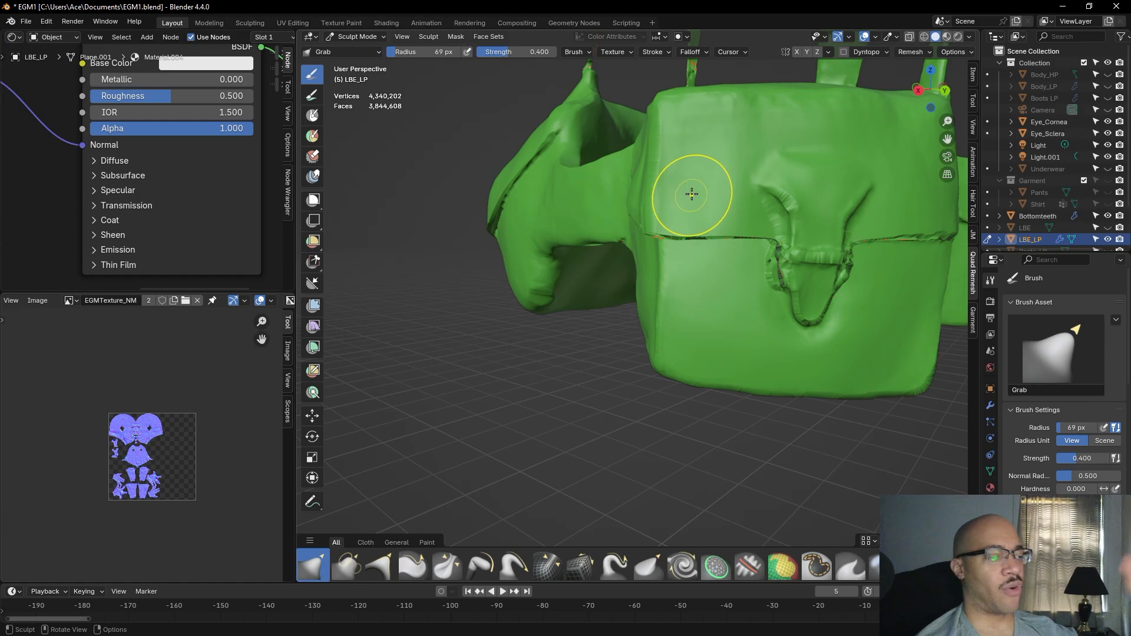
pyautogui.moveTo(866, 254); pyautogui.dragTo(853, 253, button='middle')
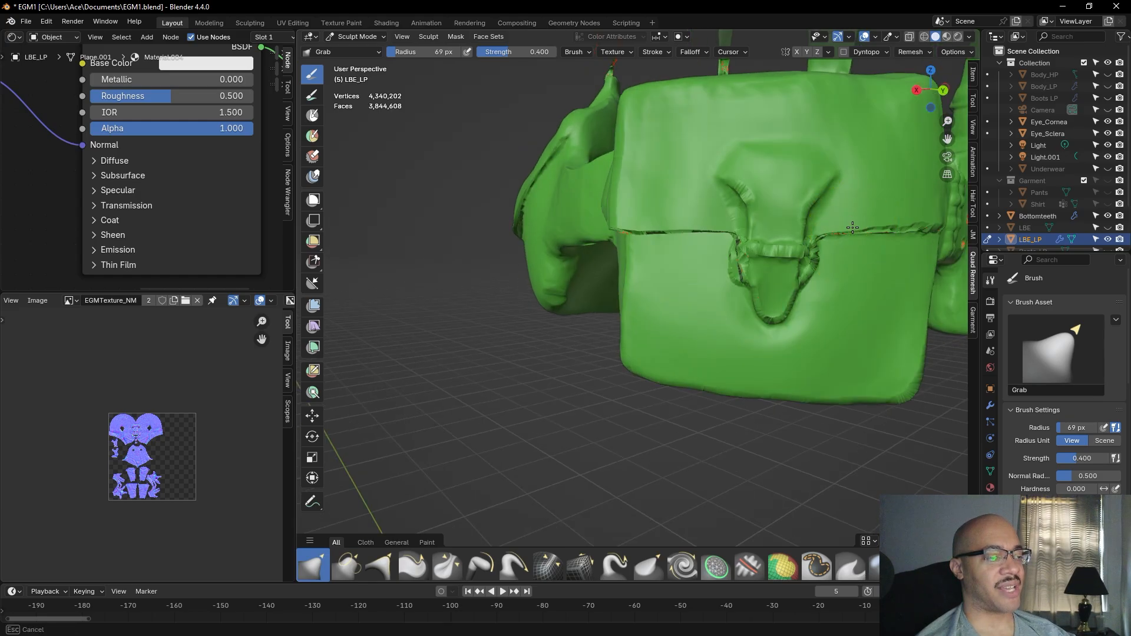
pyautogui.moveTo(898, 217)
pyautogui.mouseDown()
pyautogui.moveTo(886, 231)
pyautogui.moveTo(914, 229)
pyautogui.mouseUp()
pyautogui.moveTo(928, 218)
pyautogui.mouseDown()
pyautogui.moveTo(918, 233)
pyautogui.moveTo(921, 224)
pyautogui.mouseUp()
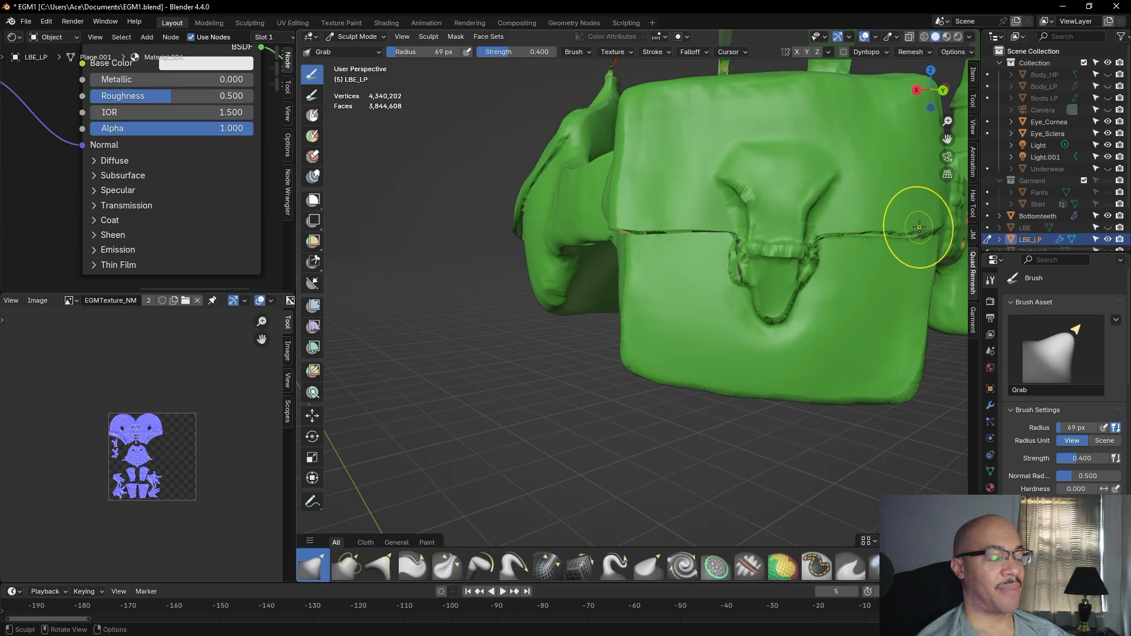
# Adjust the diagonal flap edge on the small pouch's side with the Grab brush at 69 px radius
pyautogui.moveTo(833, 283)
pyautogui.mouseDown(button='middle')
pyautogui.moveTo(732, 232)
pyautogui.moveTo(753, 174)
pyautogui.moveTo(740, 182)
pyautogui.mouseUp(button='middle')
pyautogui.moveTo(823, 228)
pyautogui.mouseDown(button='middle')
pyautogui.moveTo(808, 252)
pyautogui.moveTo(850, 234)
pyautogui.mouseUp(button='middle')
pyautogui.moveTo(851, 114)
pyautogui.mouseDown(button='middle')
pyautogui.moveTo(820, 139)
pyautogui.moveTo(857, 101)
pyautogui.mouseUp(button='middle')
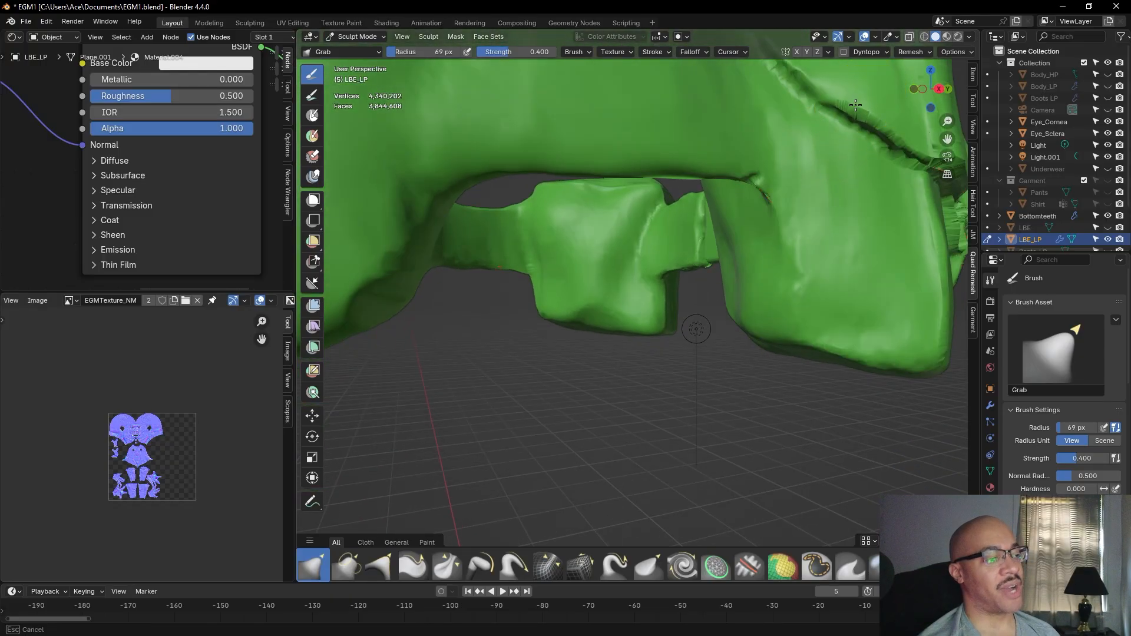
pyautogui.moveTo(853, 106); pyautogui.dragTo(893, 124)
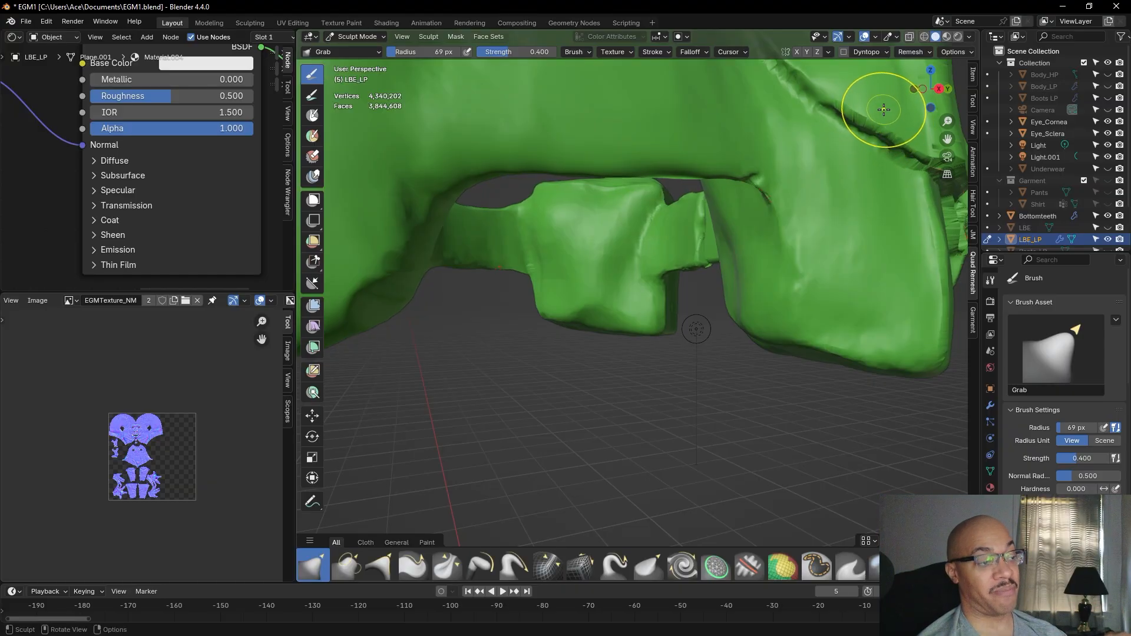
# Smooth the rough diagonal flap seam on the small pouch's side with a 46 px brush radius
pyautogui.scroll(-3, 795, 253)
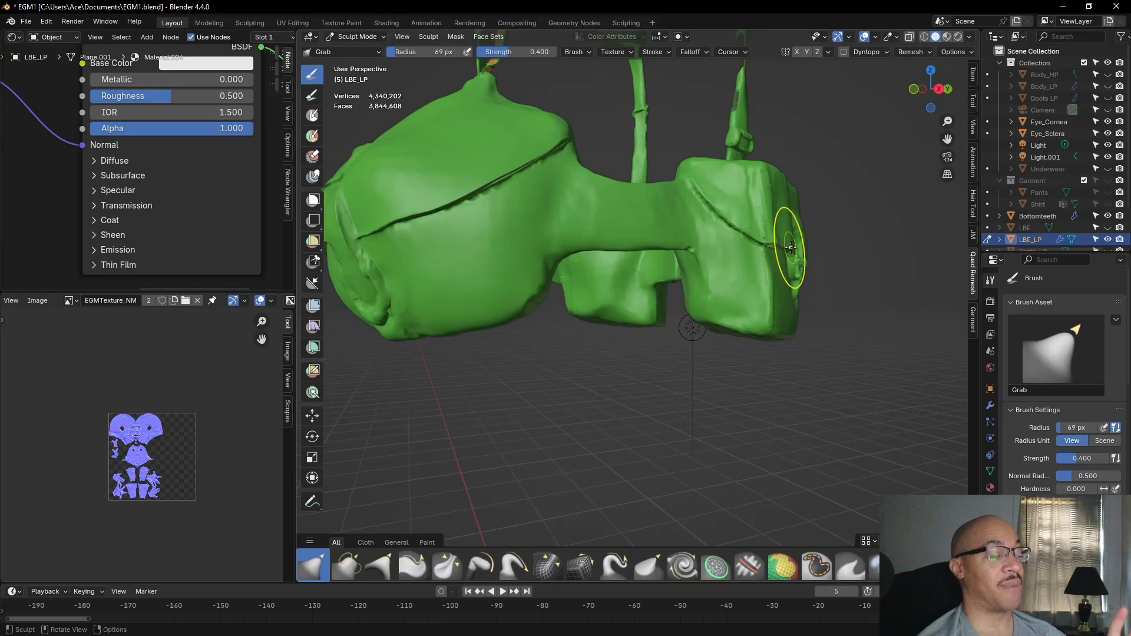
pyautogui.moveTo(909, 285)
pyautogui.mouseDown(button='middle')
pyautogui.moveTo(916, 293)
pyautogui.moveTo(935, 265)
pyautogui.mouseUp(button='middle')
pyautogui.scroll(6, 896, 252)
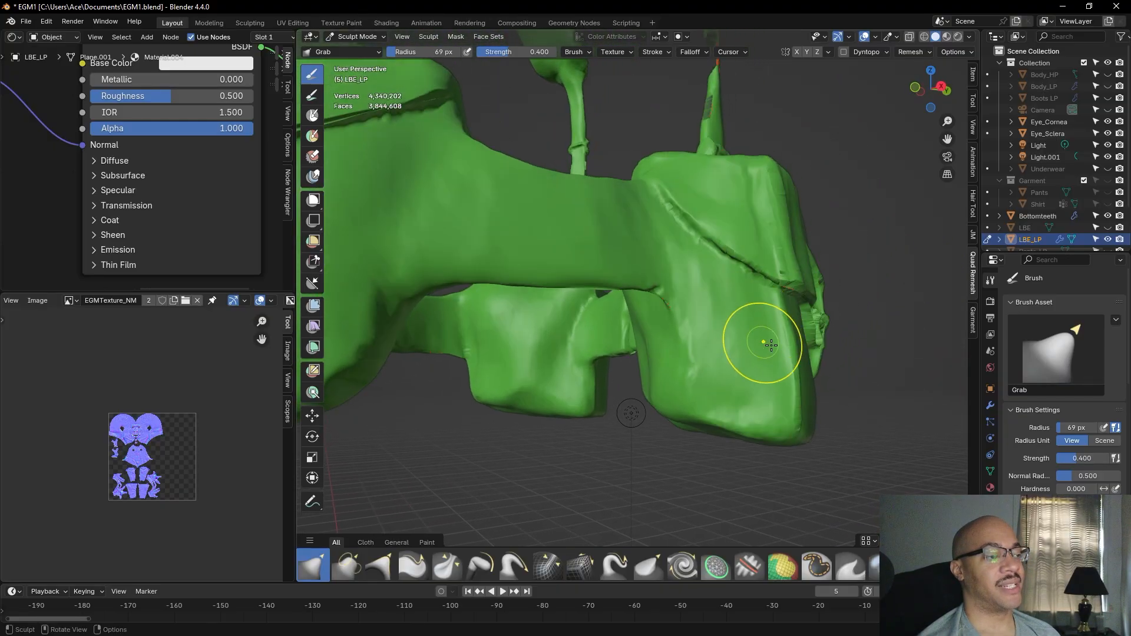
pyautogui.moveTo(775, 331); pyautogui.dragTo(781, 289, button='middle')
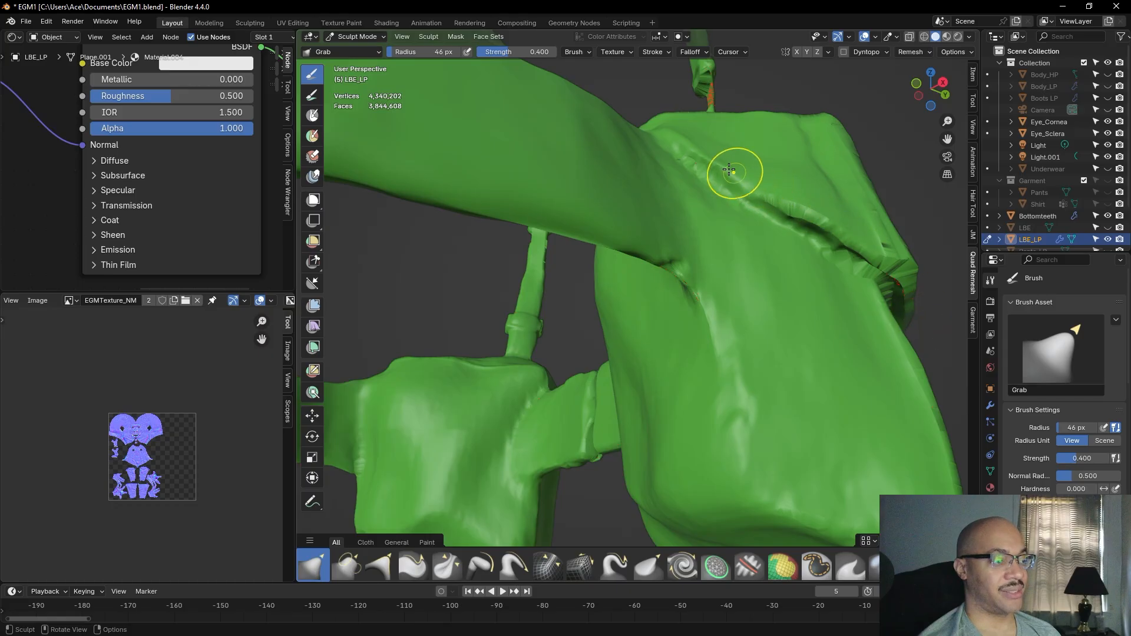
pyautogui.moveTo(688, 161)
pyautogui.keyDown('shift'); pyautogui.mouseDown()
pyautogui.moveTo(755, 208)
pyautogui.moveTo(785, 205)
pyautogui.moveTo(876, 259)
pyautogui.mouseUp(); pyautogui.keyUp('shift')
pyautogui.moveTo(876, 260); pyautogui.dragTo(835, 153, button='middle')
pyautogui.keyDown('shift'); pyautogui.moveTo(872, 119); pyautogui.dragTo(896, 132); pyautogui.keyUp('shift')
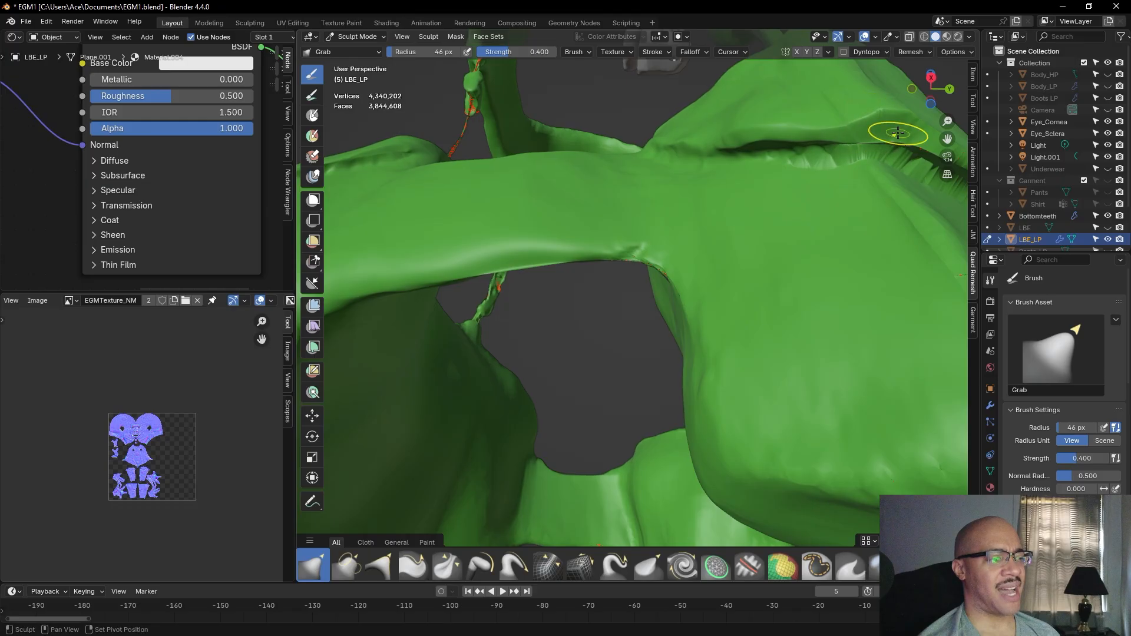
# Smooth the ridges under the small pouch's front flap edge and its corner with a 34 px brush radius
pyautogui.moveTo(806, 222)
pyautogui.mouseDown(button='middle')
pyautogui.moveTo(752, 216)
pyautogui.moveTo(747, 196)
pyautogui.mouseUp(button='middle')
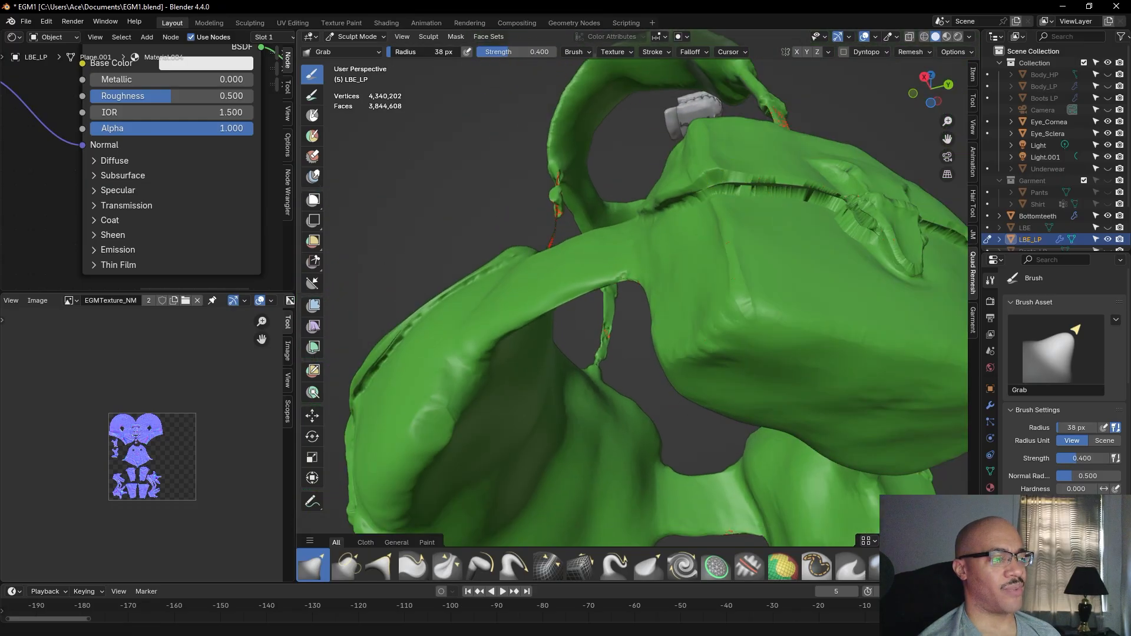
pyautogui.press('[')
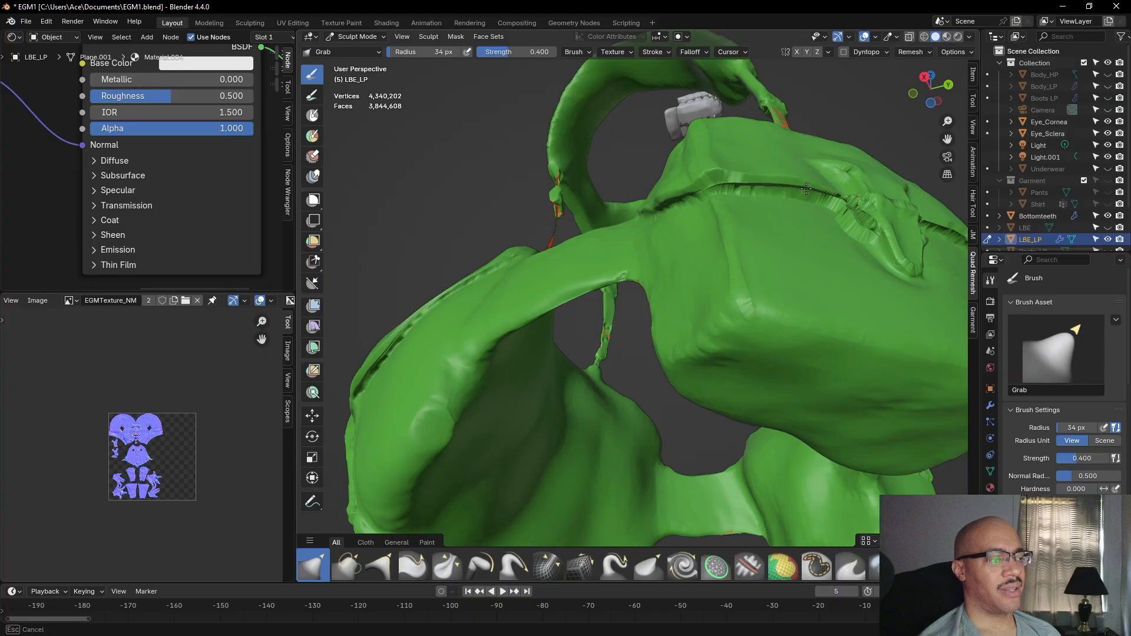
pyautogui.moveTo(826, 201); pyautogui.dragTo(749, 193)
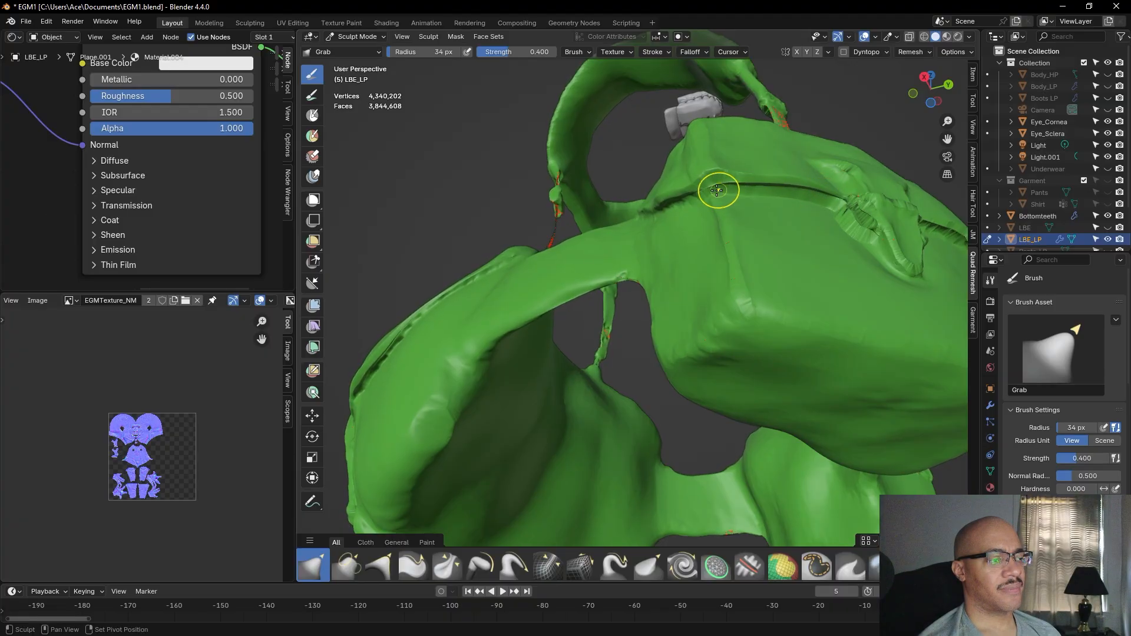
pyautogui.moveTo(700, 177); pyautogui.dragTo(717, 175)
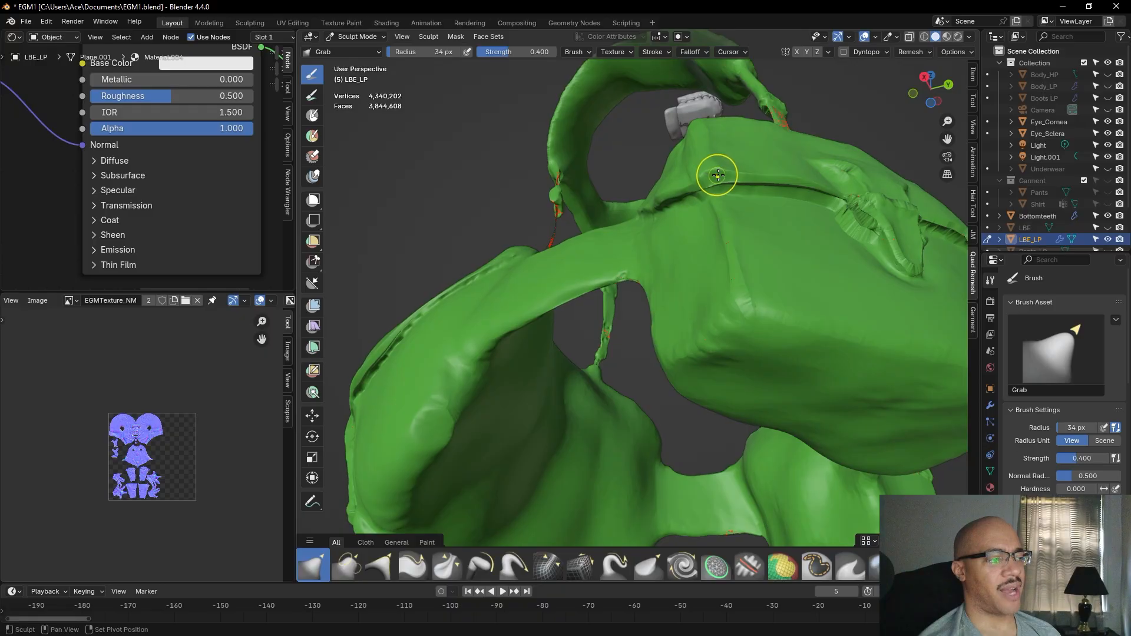
# Smooth the small pouch's vertical corner edge from below the flap down to the bottom corner
pyautogui.moveTo(661, 206); pyautogui.dragTo(694, 239, button='middle')
pyautogui.moveTo(740, 245); pyautogui.dragTo(753, 279)
pyautogui.moveTo(762, 328)
pyautogui.mouseDown()
pyautogui.moveTo(777, 321)
pyautogui.moveTo(775, 334)
pyautogui.mouseUp()
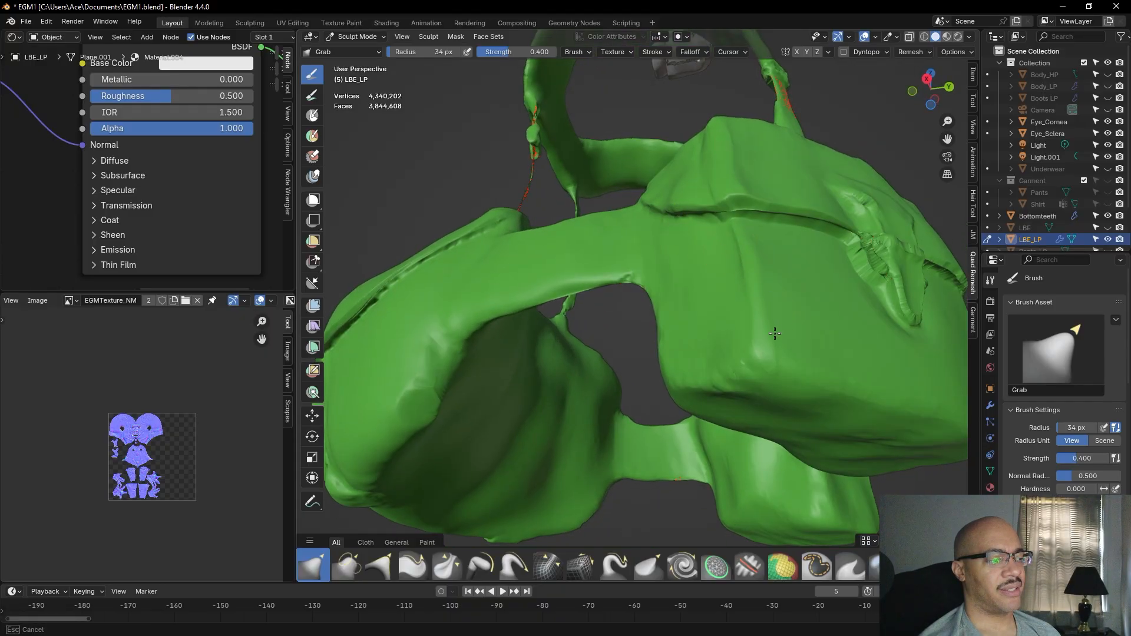
pyautogui.moveTo(762, 275); pyautogui.dragTo(746, 244)
# Smooth the bulging side and lower corner of the large pouch beside the belt with a 34 px brush radius
pyautogui.moveTo(748, 247)
pyautogui.mouseDown(button='middle')
pyautogui.moveTo(692, 273)
pyautogui.moveTo(698, 315)
pyautogui.mouseUp(button='middle')
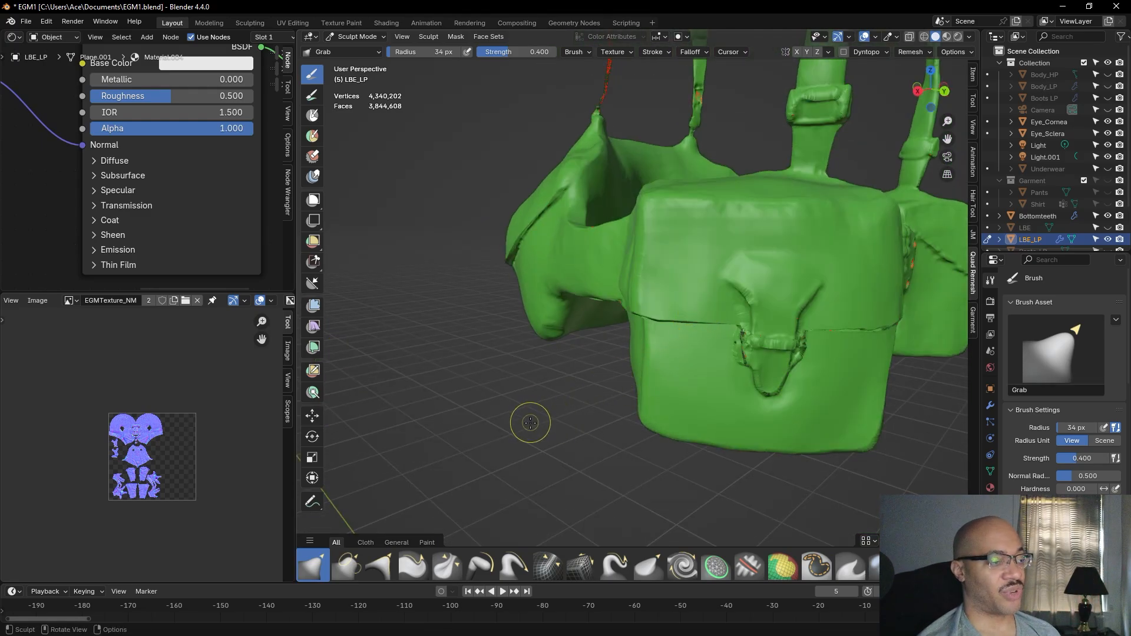
pyautogui.scroll(4, 524, 440)
pyautogui.moveTo(525, 441)
pyautogui.mouseDown(button='middle')
pyautogui.moveTo(530, 416)
pyautogui.moveTo(668, 392)
pyautogui.mouseUp(button='middle')
pyautogui.scroll(3, 669, 391)
pyautogui.moveTo(563, 348)
pyautogui.mouseDown()
pyautogui.moveTo(534, 397)
pyautogui.moveTo(566, 399)
pyautogui.moveTo(606, 324)
pyautogui.moveTo(620, 327)
pyautogui.moveTo(586, 326)
pyautogui.mouseUp()
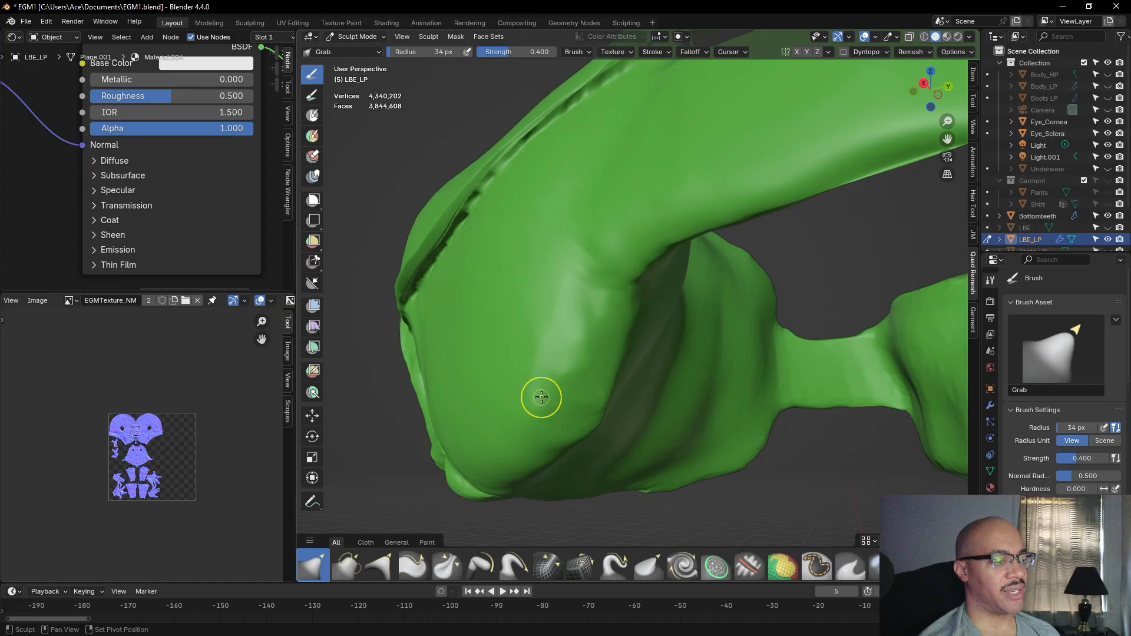
pyautogui.moveTo(561, 421)
pyautogui.mouseDown()
pyautogui.moveTo(601, 405)
pyautogui.moveTo(591, 404)
pyautogui.moveTo(593, 316)
pyautogui.moveTo(573, 261)
pyautogui.mouseUp()
pyautogui.moveTo(561, 340); pyautogui.dragTo(567, 311)
pyautogui.moveTo(522, 391); pyautogui.dragTo(535, 394)
pyautogui.moveTo(581, 360); pyautogui.dragTo(595, 336)
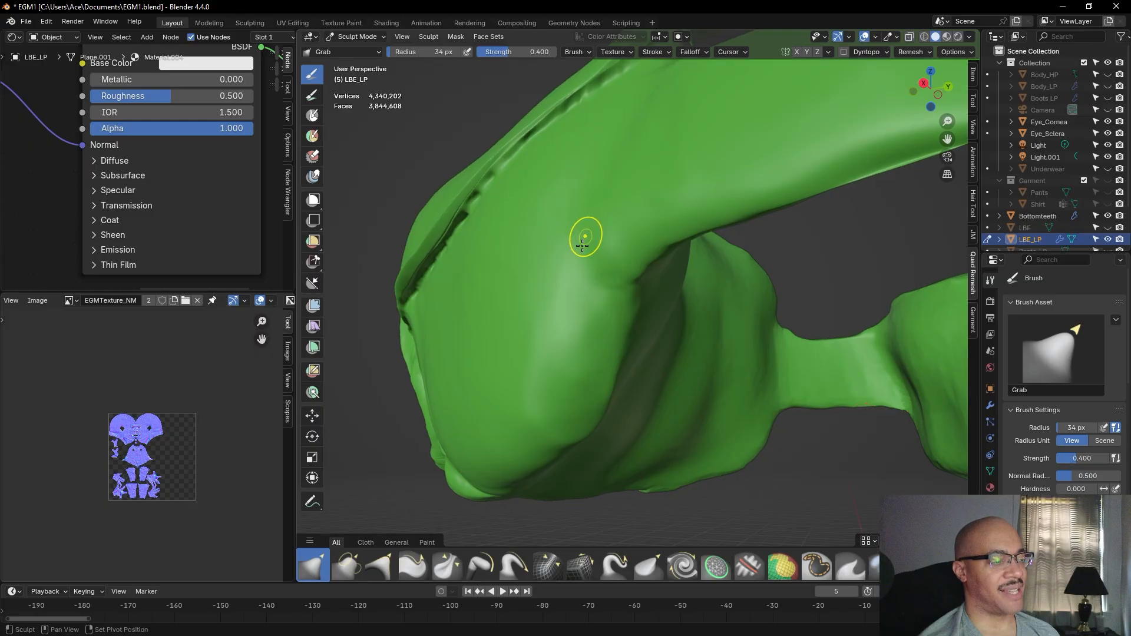
# Smooth the crease where the connecting belt meets the small pouch and the adjoining flap edge
pyautogui.scroll(-1, 554, 277)
pyautogui.moveTo(552, 276); pyautogui.dragTo(601, 330, button='middle')
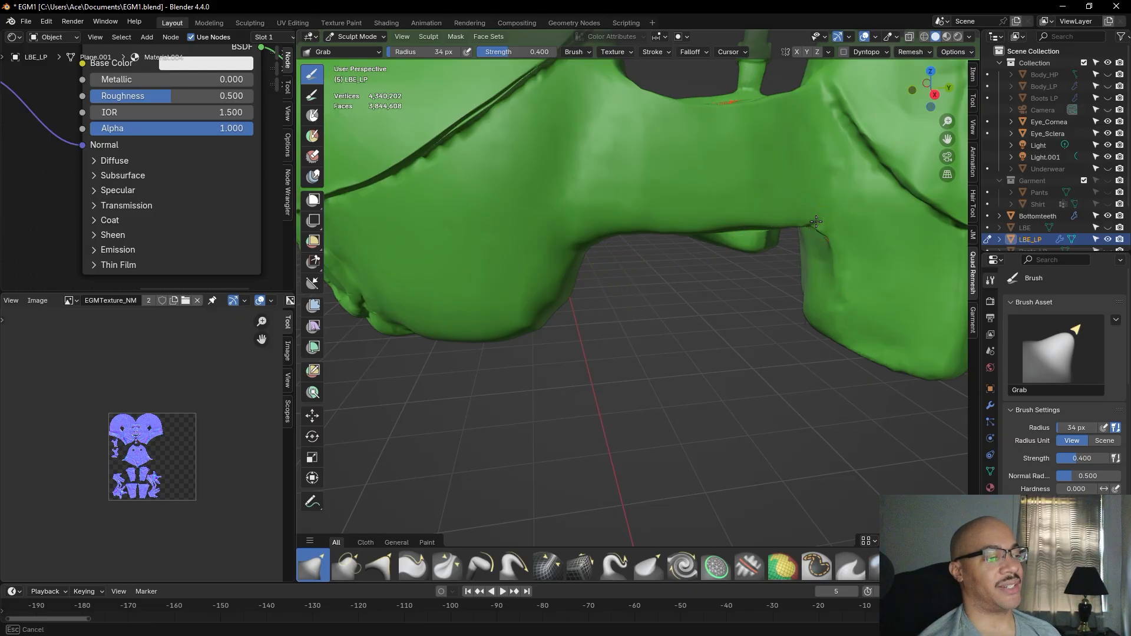
pyautogui.moveTo(839, 106); pyautogui.dragTo(867, 166)
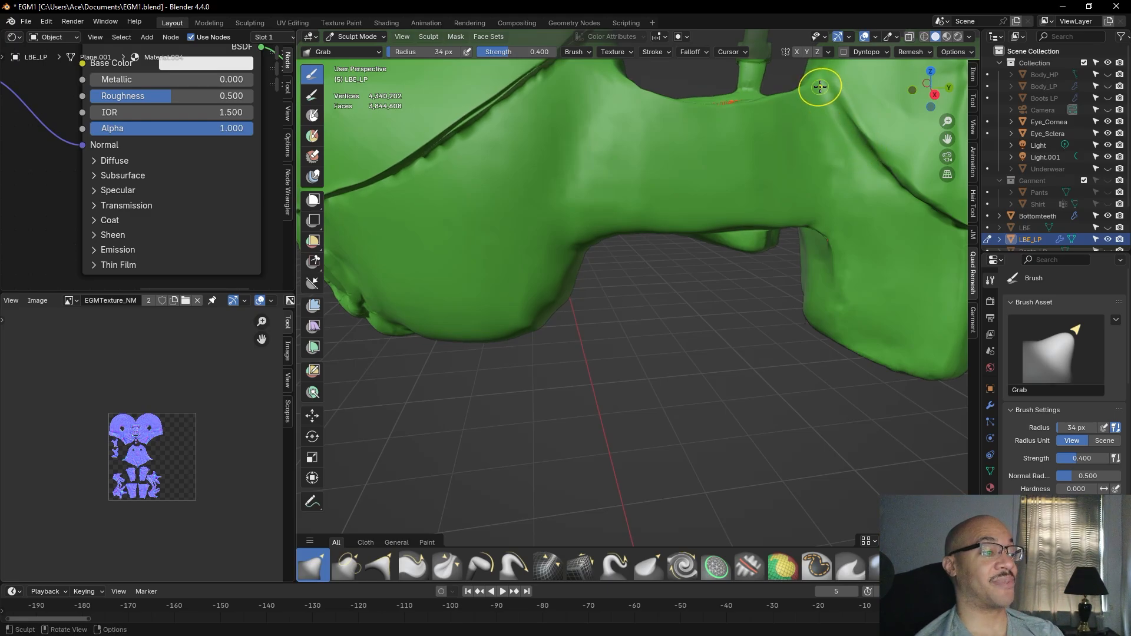
# Smooth the vertical folds on the side of the small pouch's flap and along its front corner with a 34 px brush radius
pyautogui.scroll(-4, 597, 152)
pyautogui.moveTo(598, 151); pyautogui.dragTo(674, 195, button='middle')
pyautogui.moveTo(878, 273); pyautogui.dragTo(730, 404, button='middle')
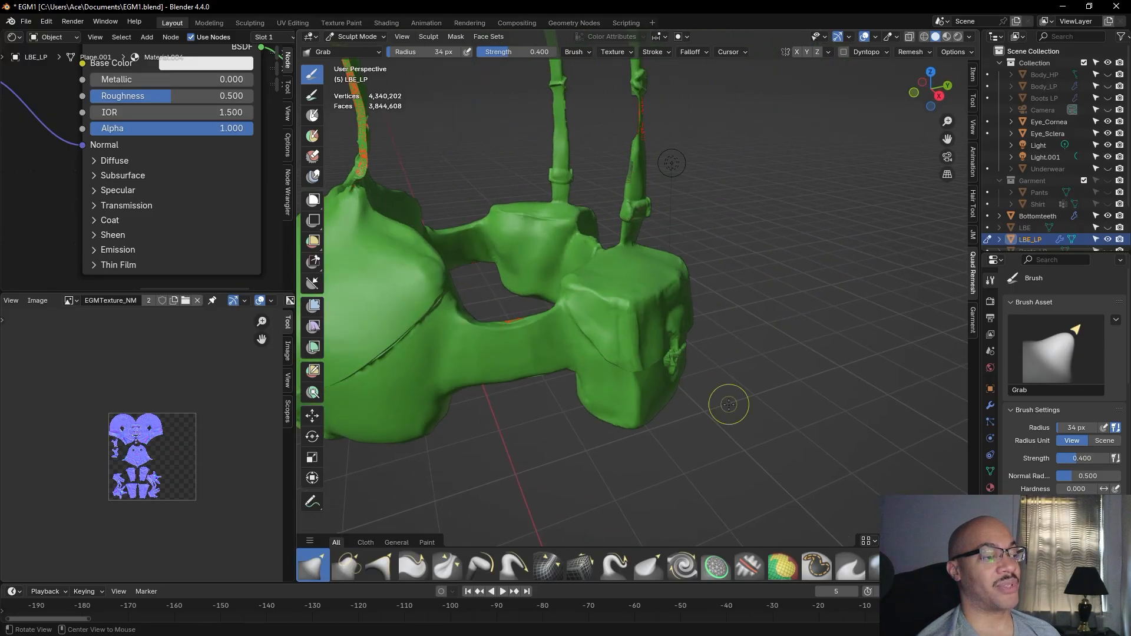
pyautogui.scroll(5, 766, 404)
pyautogui.keyDown('shift'); pyautogui.moveTo(556, 352); pyautogui.dragTo(591, 282, button='middle'); pyautogui.keyUp('shift')
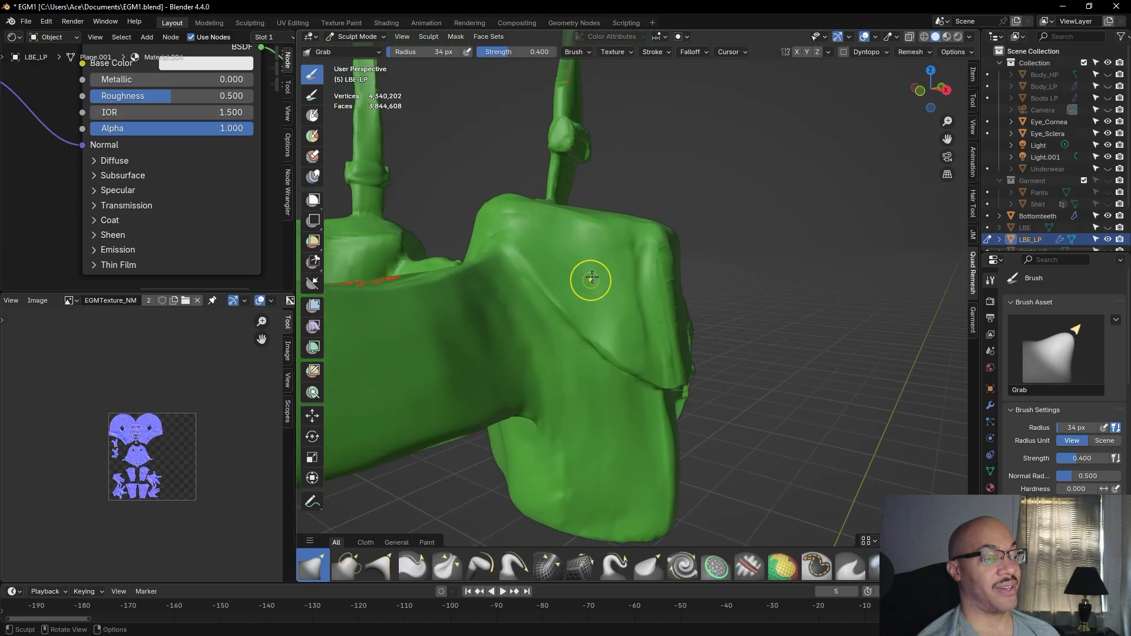
pyautogui.moveTo(628, 255); pyautogui.dragTo(630, 330)
pyautogui.moveTo(633, 257); pyautogui.dragTo(639, 320)
pyautogui.moveTo(639, 276); pyautogui.dragTo(639, 351)
pyautogui.moveTo(638, 299)
pyautogui.mouseDown()
pyautogui.moveTo(623, 235)
pyautogui.moveTo(635, 279)
pyautogui.moveTo(640, 251)
pyautogui.moveTo(620, 258)
pyautogui.moveTo(615, 321)
pyautogui.mouseUp()
pyautogui.moveTo(598, 245); pyautogui.dragTo(566, 230)
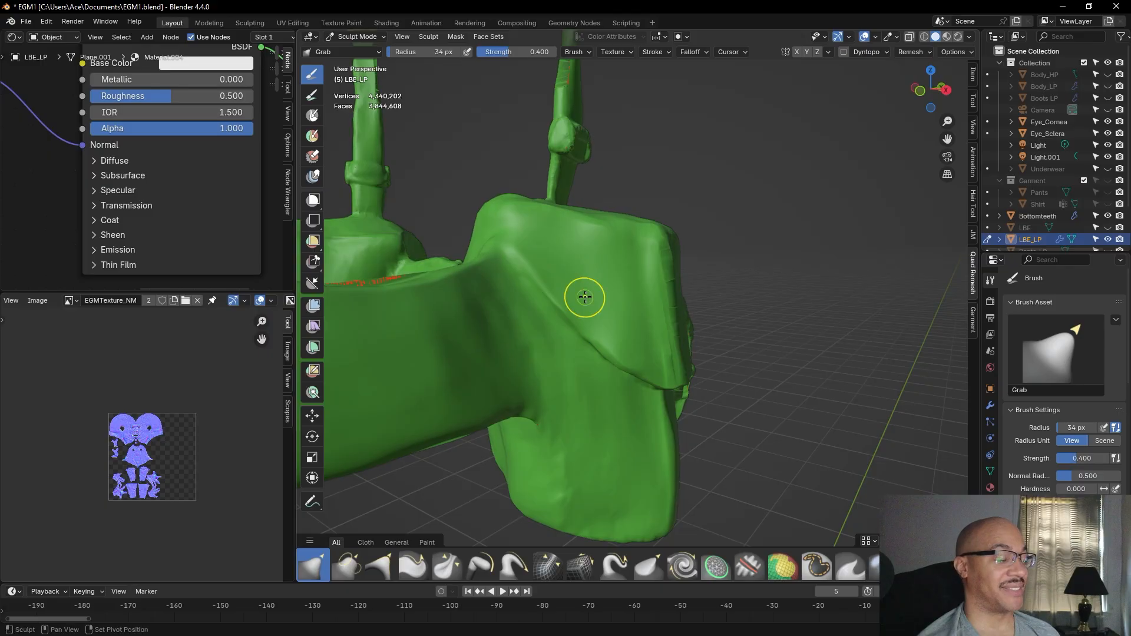
pyautogui.moveTo(628, 246); pyautogui.dragTo(655, 242)
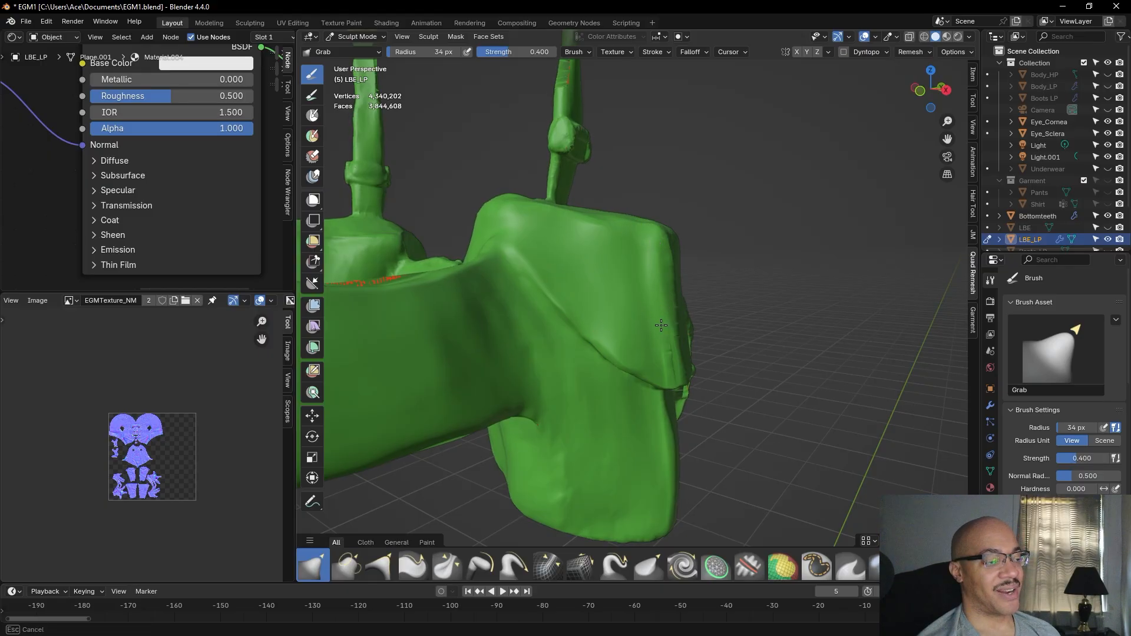
pyautogui.moveTo(660, 377); pyautogui.dragTo(659, 371)
# Even out the front face of the large pouch's flap around and above the buckle strap with a 34 px brush radius
pyautogui.moveTo(659, 371); pyautogui.dragTo(615, 291, button='middle')
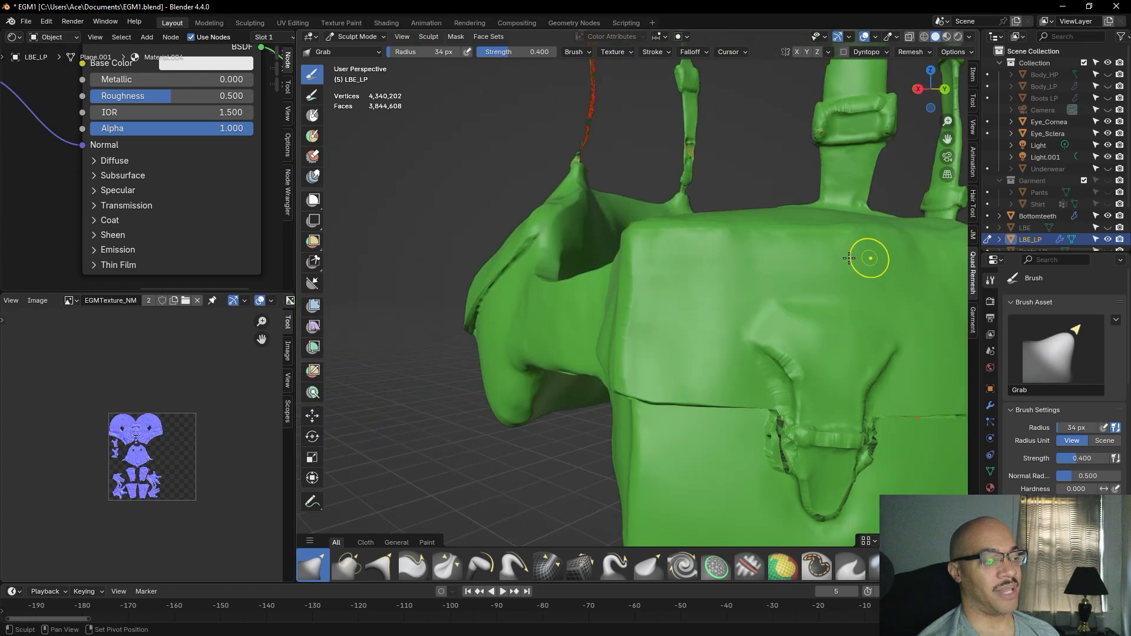
pyautogui.moveTo(711, 258); pyautogui.dragTo(710, 258)
pyautogui.moveTo(659, 289); pyautogui.dragTo(659, 289)
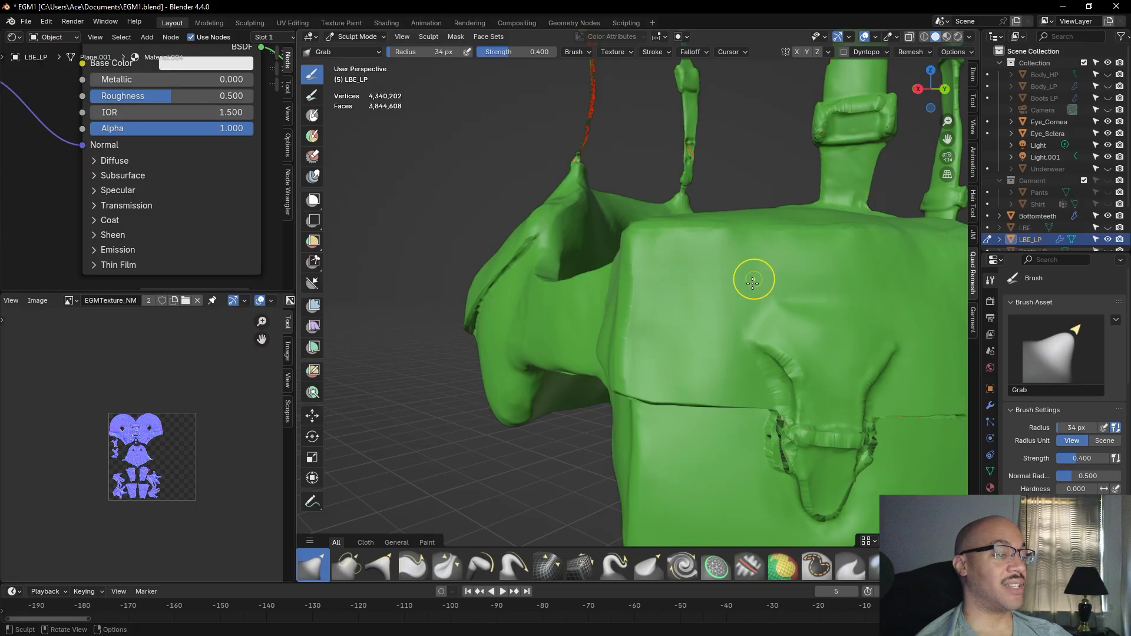
pyautogui.moveTo(771, 302); pyautogui.dragTo(804, 314)
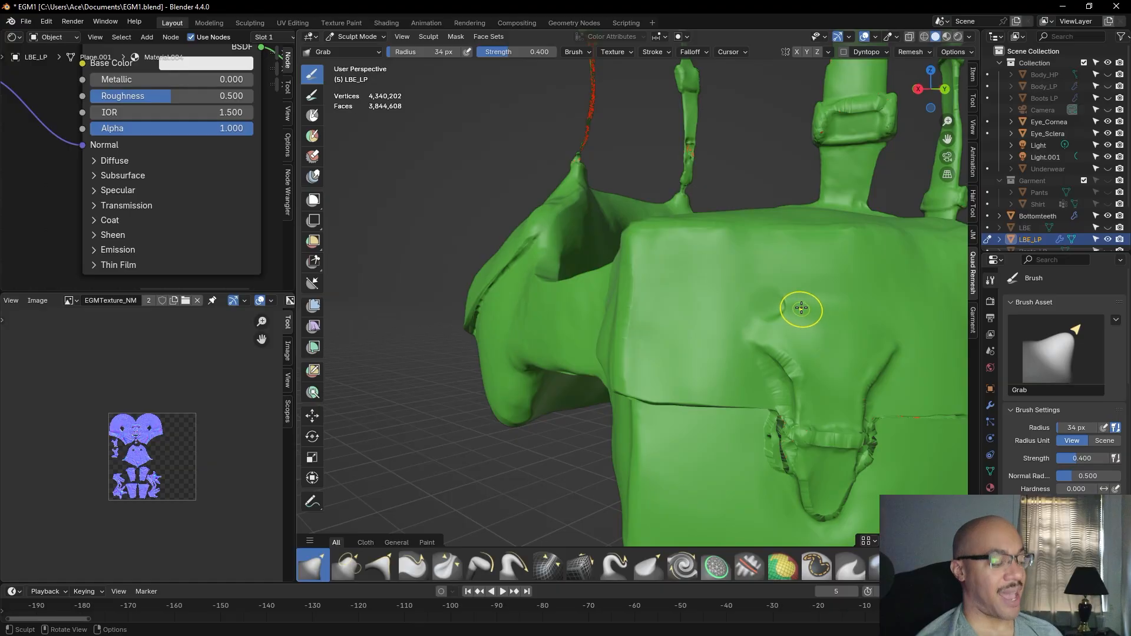
# Smooth the upper front edge of the large pouch's flap from one corner to the other
pyautogui.moveTo(803, 298)
pyautogui.mouseDown(button='middle')
pyautogui.moveTo(760, 280)
pyautogui.moveTo(821, 319)
pyautogui.mouseUp(button='middle')
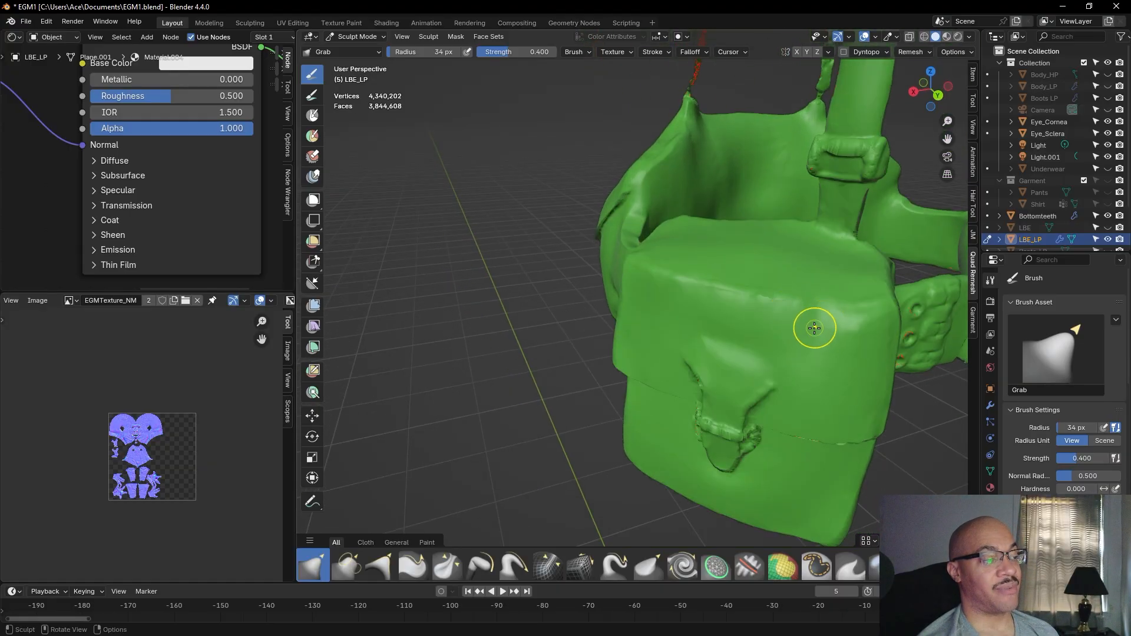
pyautogui.keyDown('shift'); pyautogui.moveTo(670, 255); pyautogui.dragTo(658, 261, button='middle'); pyautogui.keyUp('shift')
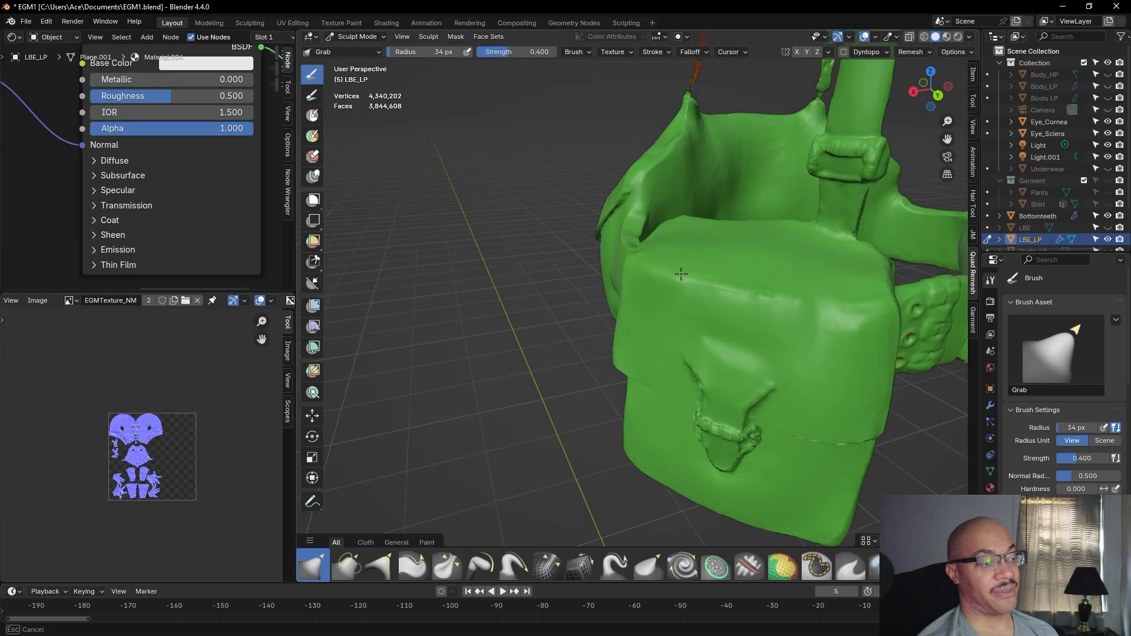
pyautogui.moveTo(800, 290)
pyautogui.keyDown('shift'); pyautogui.mouseDown()
pyautogui.moveTo(836, 302)
pyautogui.moveTo(786, 293)
pyautogui.mouseUp(); pyautogui.keyUp('shift')
# Reshape the large pouch's lower corners and bottom edge with the Grab brush, increasing its radius to 69 px
pyautogui.moveTo(843, 295); pyautogui.dragTo(785, 323, button='middle')
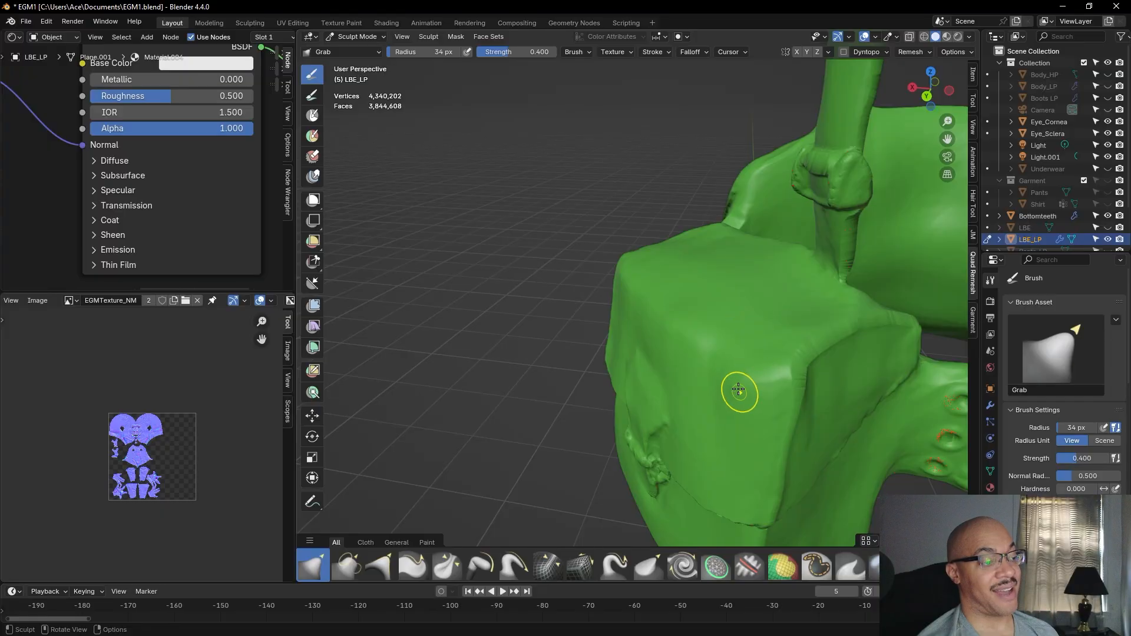
pyautogui.moveTo(683, 331); pyautogui.dragTo(734, 235, button='middle')
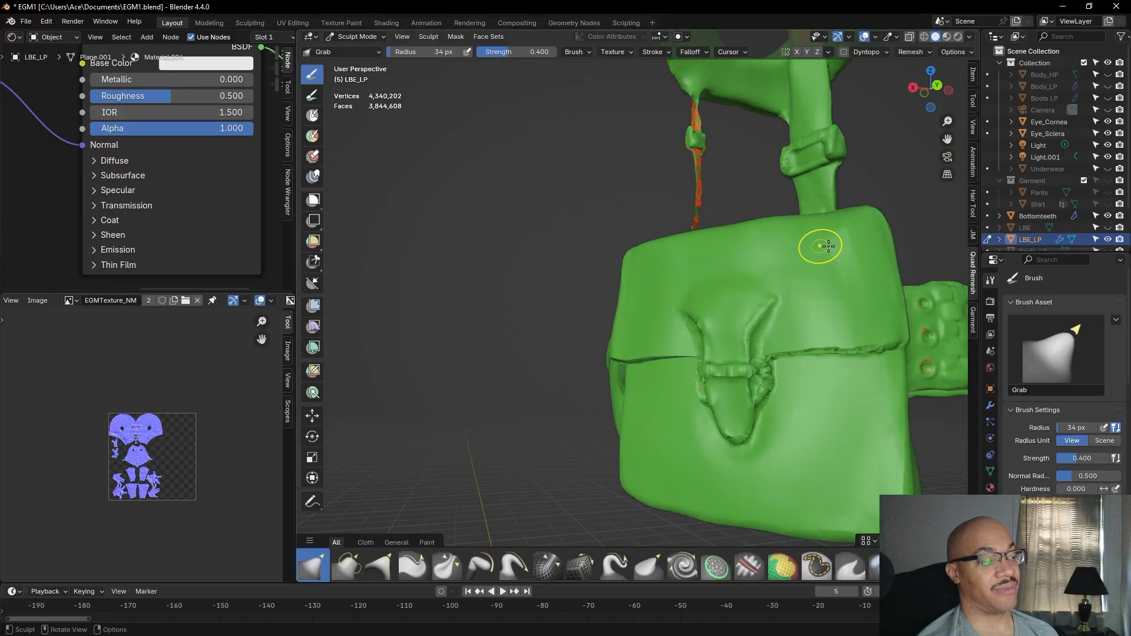
pyautogui.moveTo(811, 237); pyautogui.dragTo(710, 352, button='middle')
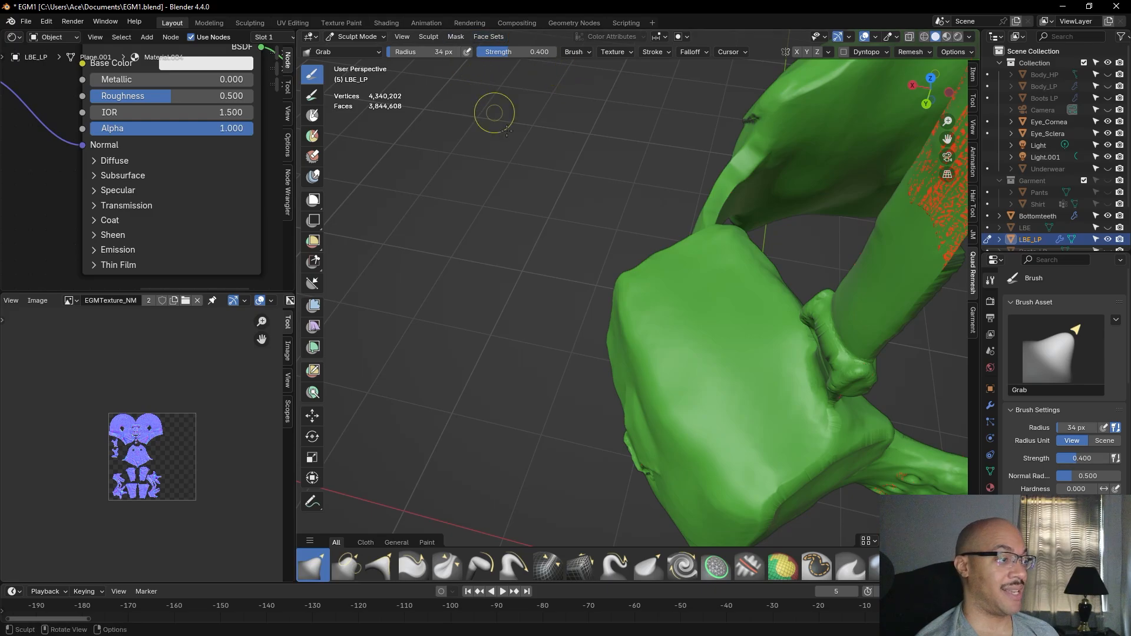
pyautogui.moveTo(733, 470); pyautogui.dragTo(811, 336, button='middle')
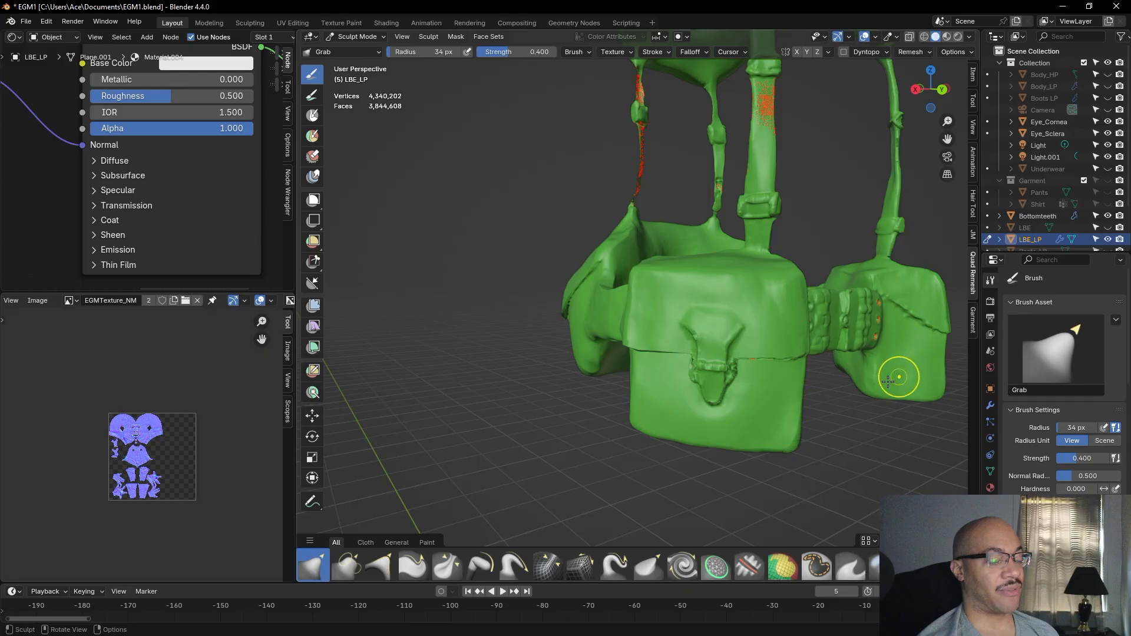
pyautogui.moveTo(818, 477); pyautogui.dragTo(800, 436, button='middle')
pyautogui.moveTo(799, 409); pyautogui.dragTo(796, 373)
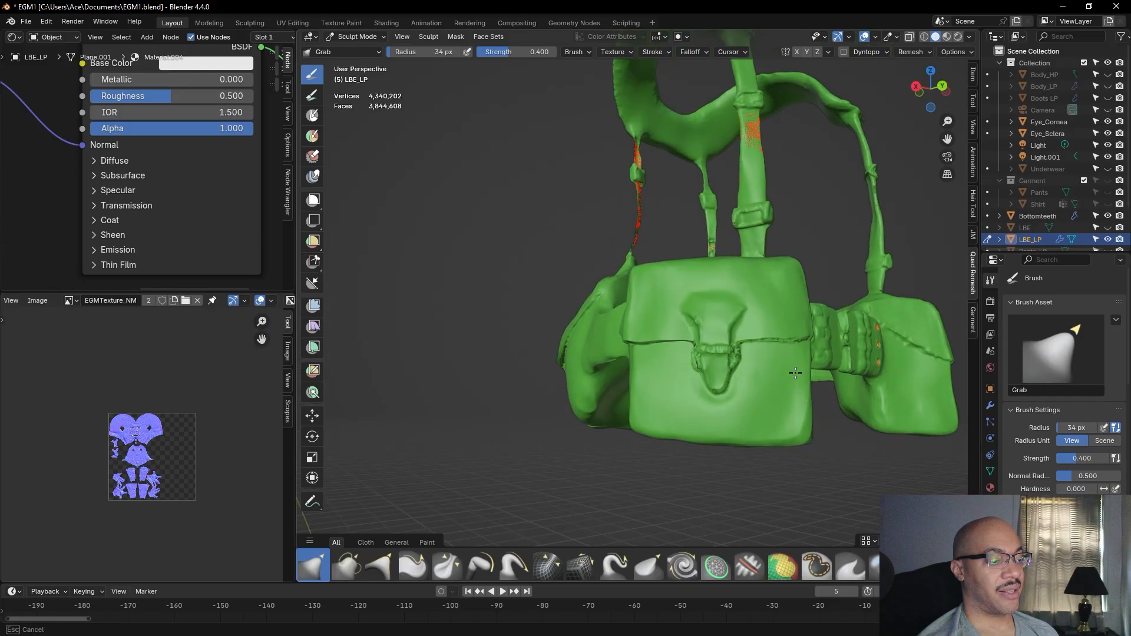
pyautogui.moveTo(787, 432); pyautogui.dragTo(796, 433)
pyautogui.moveTo(796, 433); pyautogui.dragTo(783, 432)
pyautogui.moveTo(782, 432); pyautogui.dragTo(678, 423)
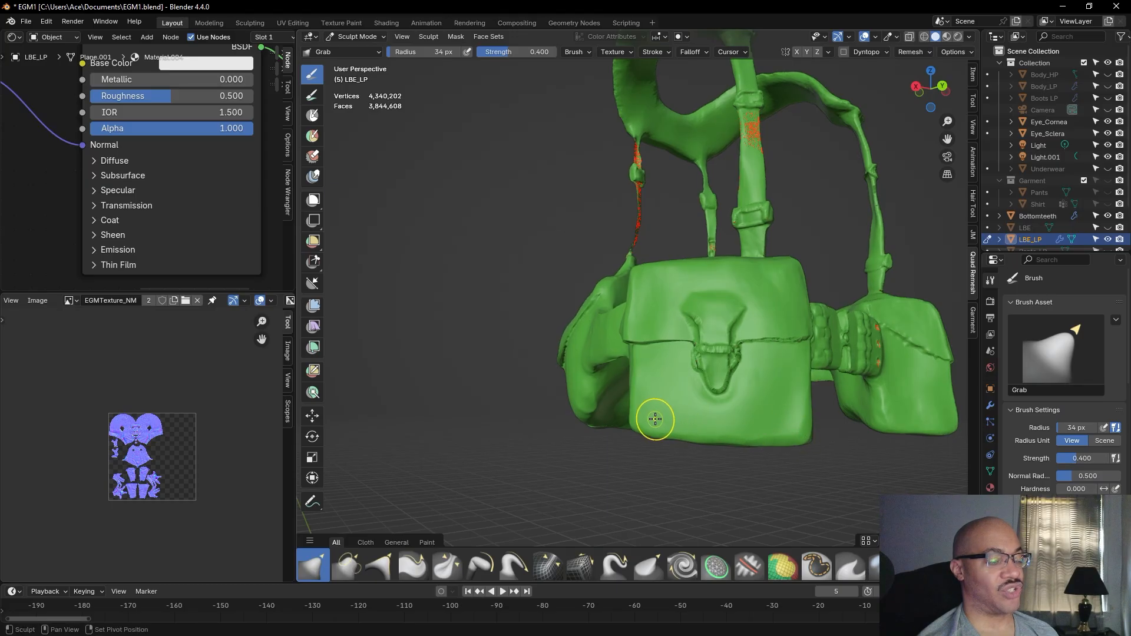
pyautogui.moveTo(396, 52); pyautogui.dragTo(425, 53)
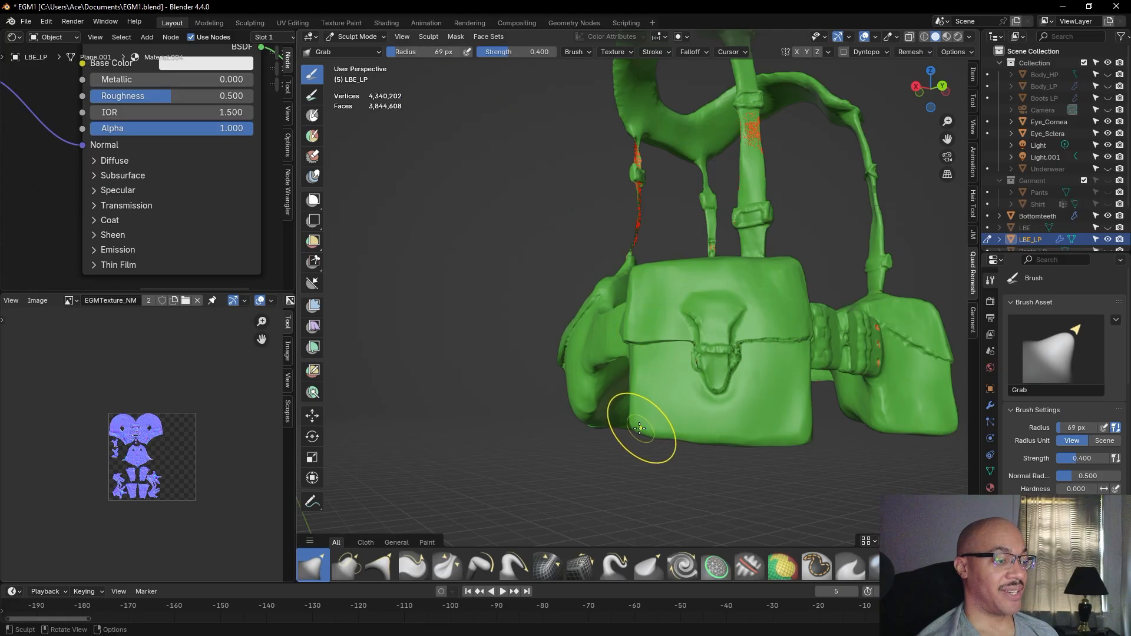
pyautogui.moveTo(644, 418)
pyautogui.mouseDown()
pyautogui.moveTo(648, 443)
pyautogui.moveTo(805, 440)
pyautogui.moveTo(749, 445)
pyautogui.mouseUp()
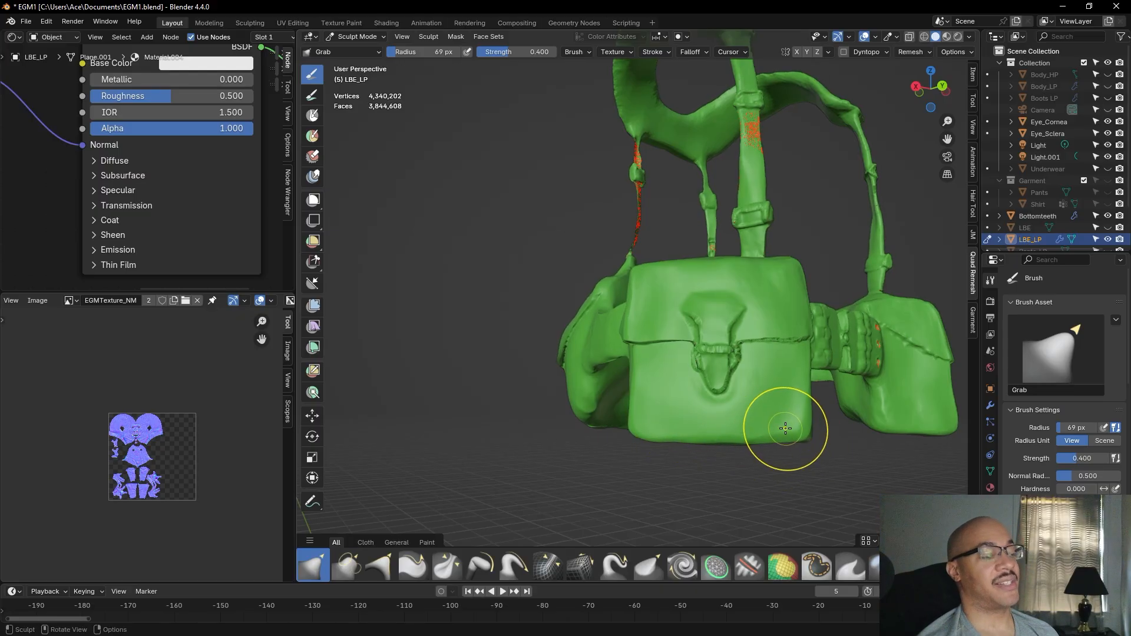
# Adjust the top and upper corner of the large pouch's flap near the shoulder strap using the Grab brush at 69 px
pyautogui.moveTo(795, 366); pyautogui.dragTo(780, 419, button='middle')
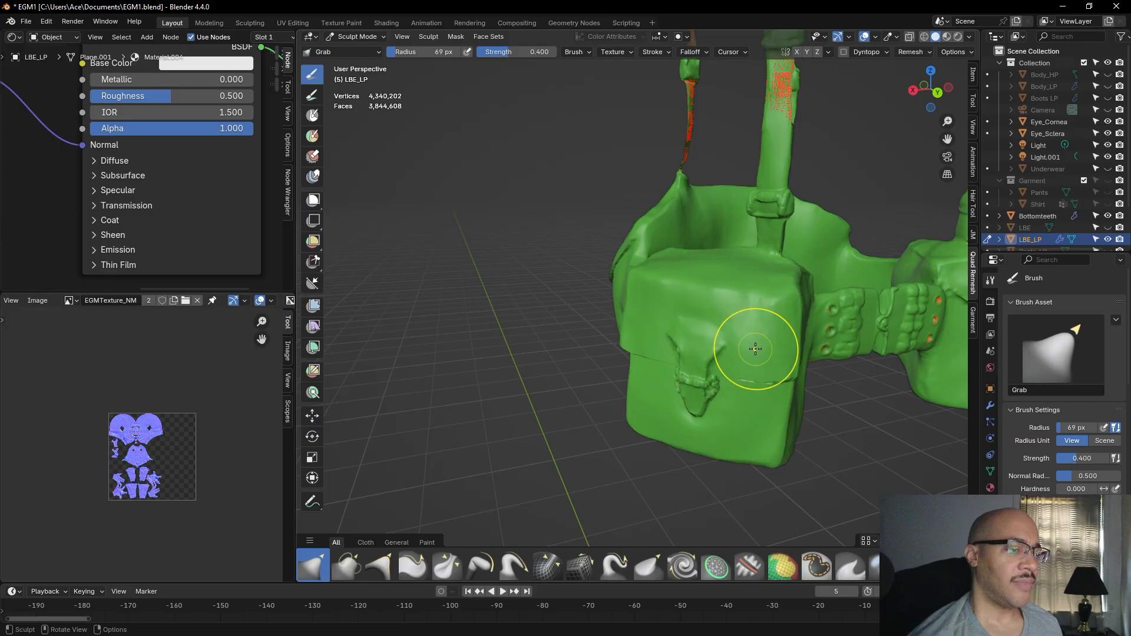
pyautogui.moveTo(796, 328); pyautogui.dragTo(729, 404, button='middle')
pyautogui.moveTo(729, 404); pyautogui.dragTo(699, 420)
pyautogui.moveTo(724, 414); pyautogui.dragTo(735, 408)
pyautogui.moveTo(735, 410); pyautogui.dragTo(721, 419)
pyautogui.moveTo(719, 422)
pyautogui.mouseDown(button='middle')
pyautogui.moveTo(679, 434)
pyautogui.moveTo(701, 387)
pyautogui.mouseUp(button='middle')
pyautogui.moveTo(712, 337); pyautogui.dragTo(698, 351)
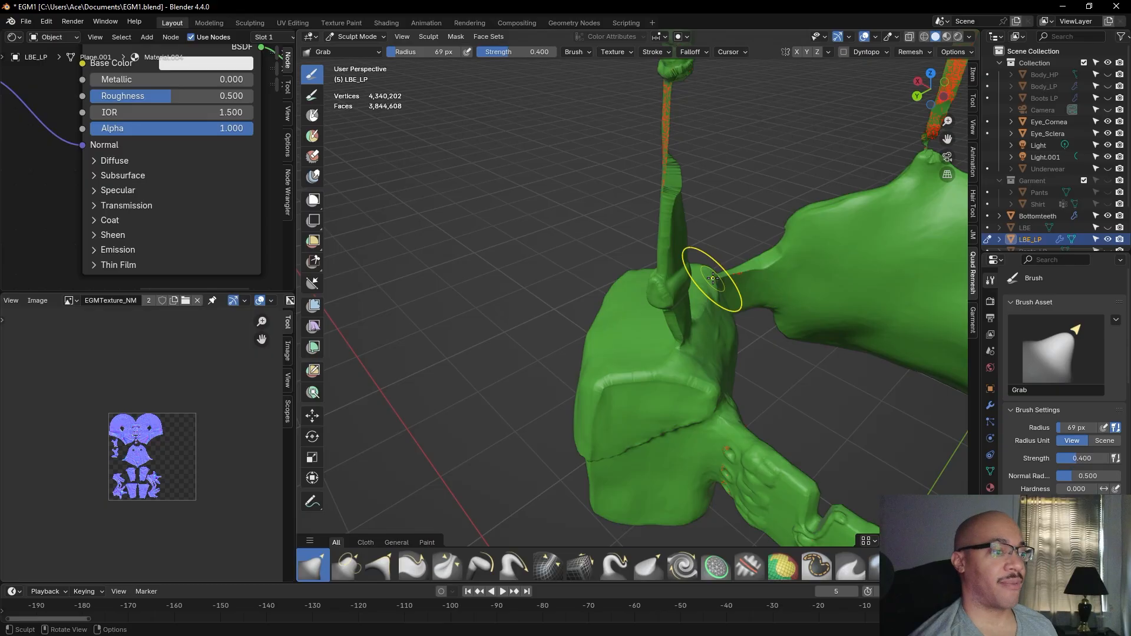
# Examine the back of the large pouch and where the connecting belts join it
pyautogui.moveTo(720, 316); pyautogui.dragTo(643, 291, button='middle')
pyautogui.moveTo(550, 214)
pyautogui.mouseDown(button='middle')
pyautogui.moveTo(605, 315)
pyautogui.moveTo(599, 303)
pyautogui.mouseUp(button='middle')
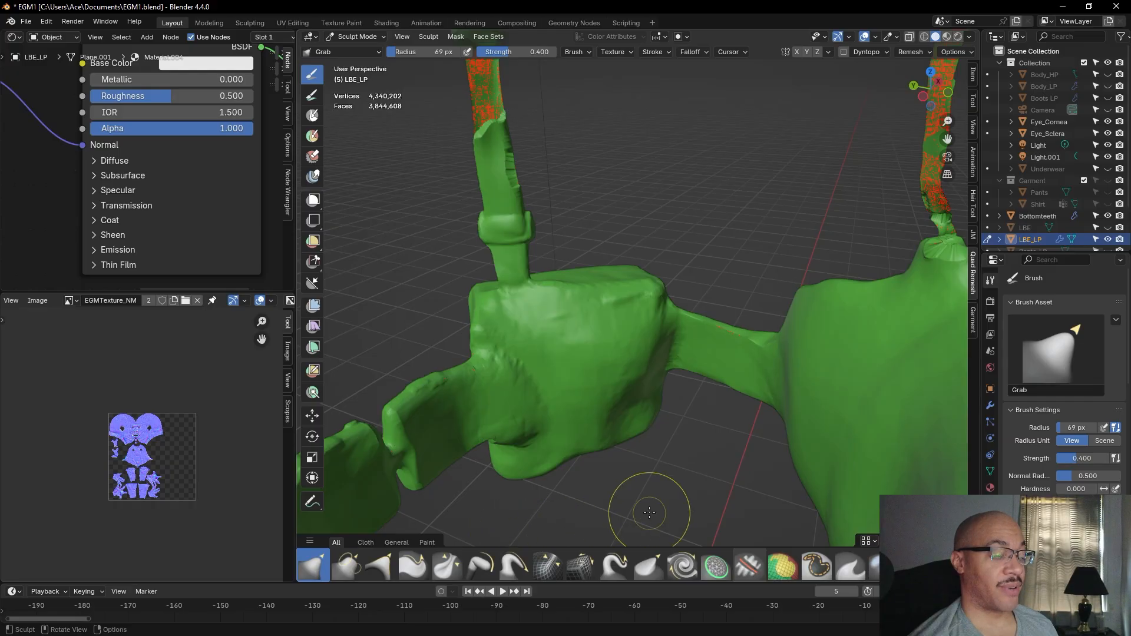
pyautogui.moveTo(650, 513); pyautogui.dragTo(649, 481, button='middle')
pyautogui.scroll(2, 622, 424)
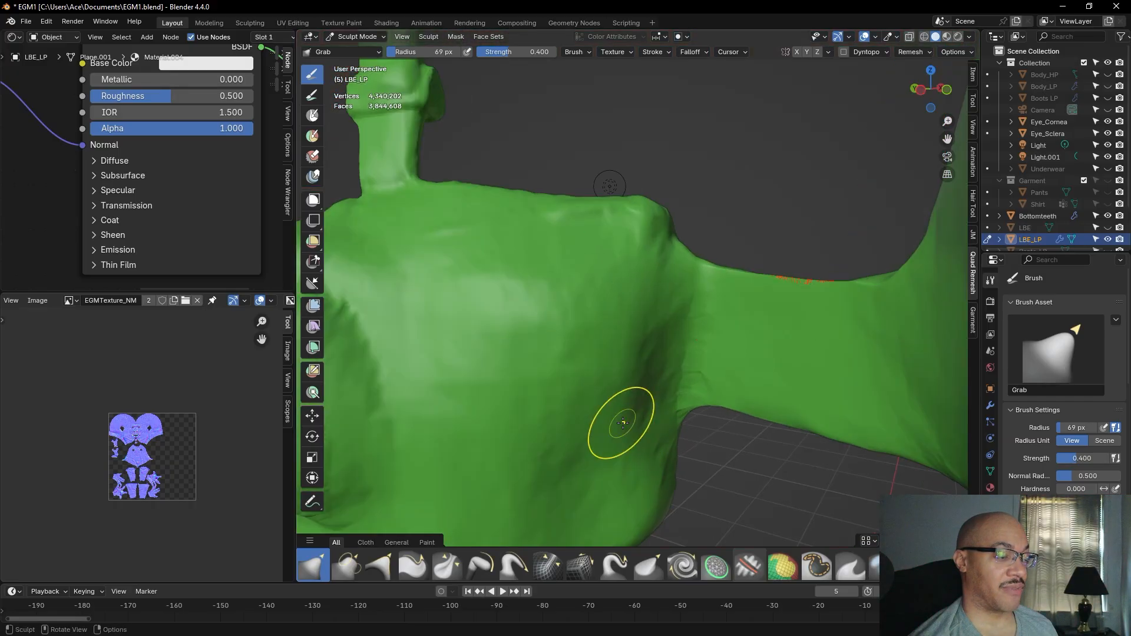
pyautogui.scroll(-3, 625, 423)
pyautogui.moveTo(646, 425); pyautogui.dragTo(674, 430, button='middle')
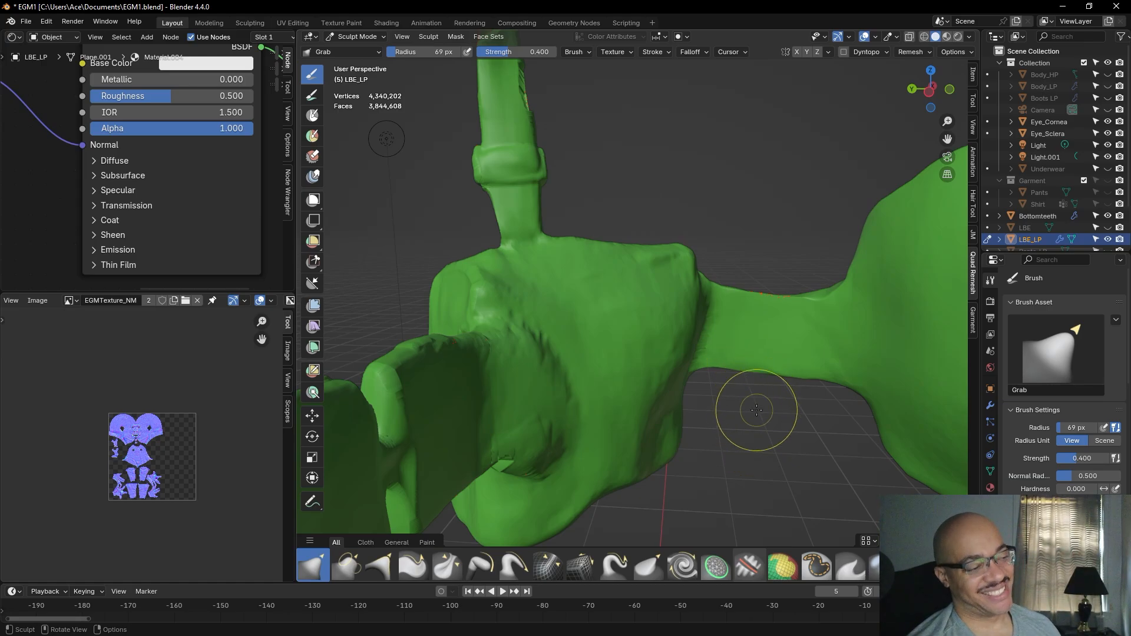
pyautogui.moveTo(757, 401)
pyautogui.mouseDown(button='middle')
pyautogui.moveTo(678, 379)
pyautogui.moveTo(712, 396)
pyautogui.mouseUp(button='middle')
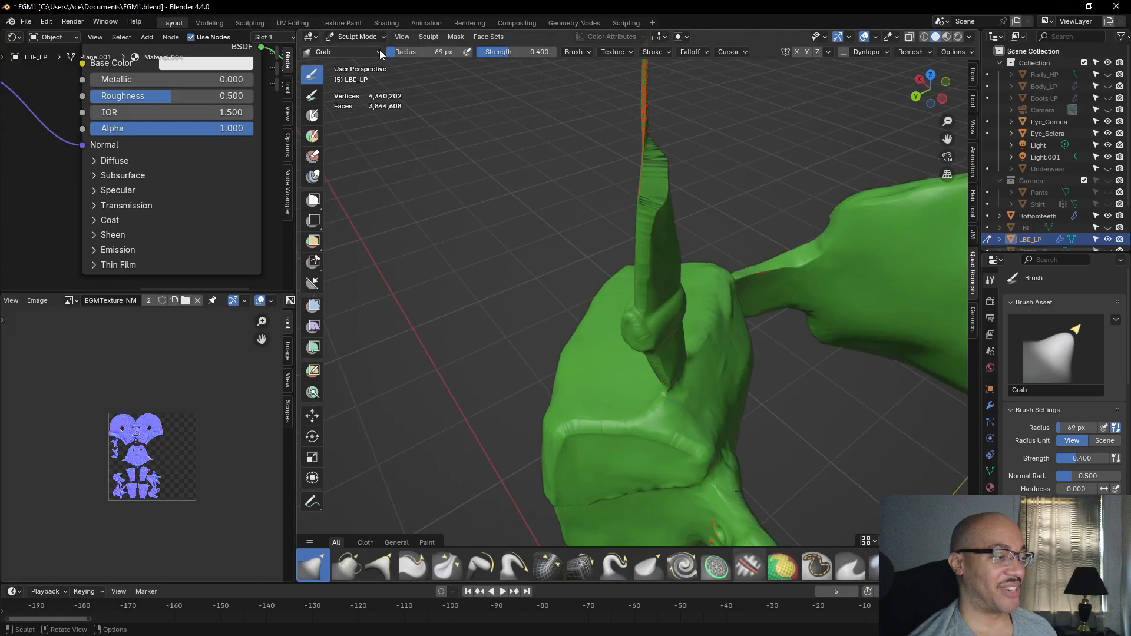
# Reshape the large pouch flap's top, front corner and side edge with the Grab brush at a 112 px radius
pyautogui.moveTo(426, 51); pyautogui.dragTo(451, 51)
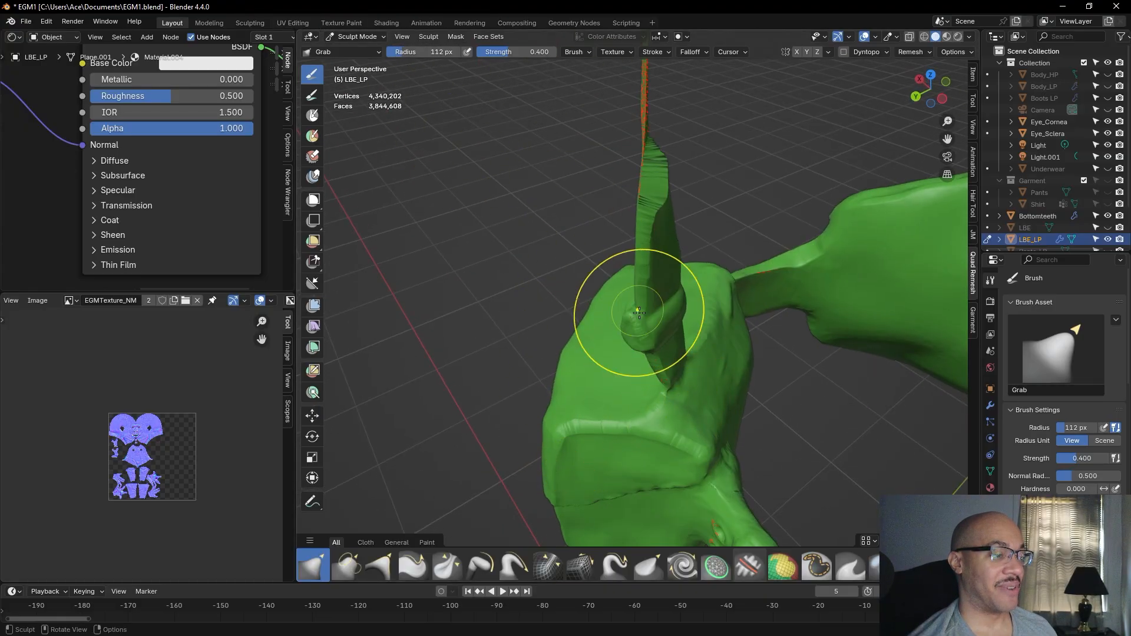
pyautogui.moveTo(691, 405)
pyautogui.mouseDown()
pyautogui.moveTo(674, 392)
pyautogui.moveTo(684, 400)
pyautogui.moveTo(671, 419)
pyautogui.mouseUp()
pyautogui.moveTo(689, 457); pyautogui.dragTo(701, 439)
pyautogui.moveTo(701, 442); pyautogui.dragTo(754, 334, button='middle')
pyautogui.moveTo(690, 213); pyautogui.dragTo(687, 209)
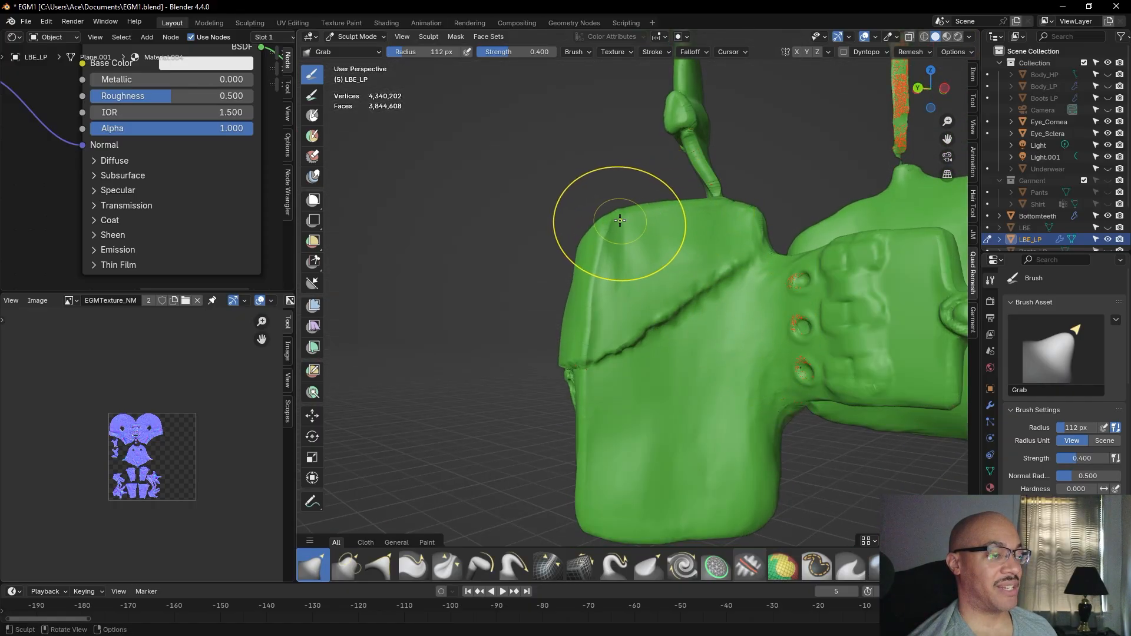
pyautogui.moveTo(613, 222); pyautogui.dragTo(610, 220)
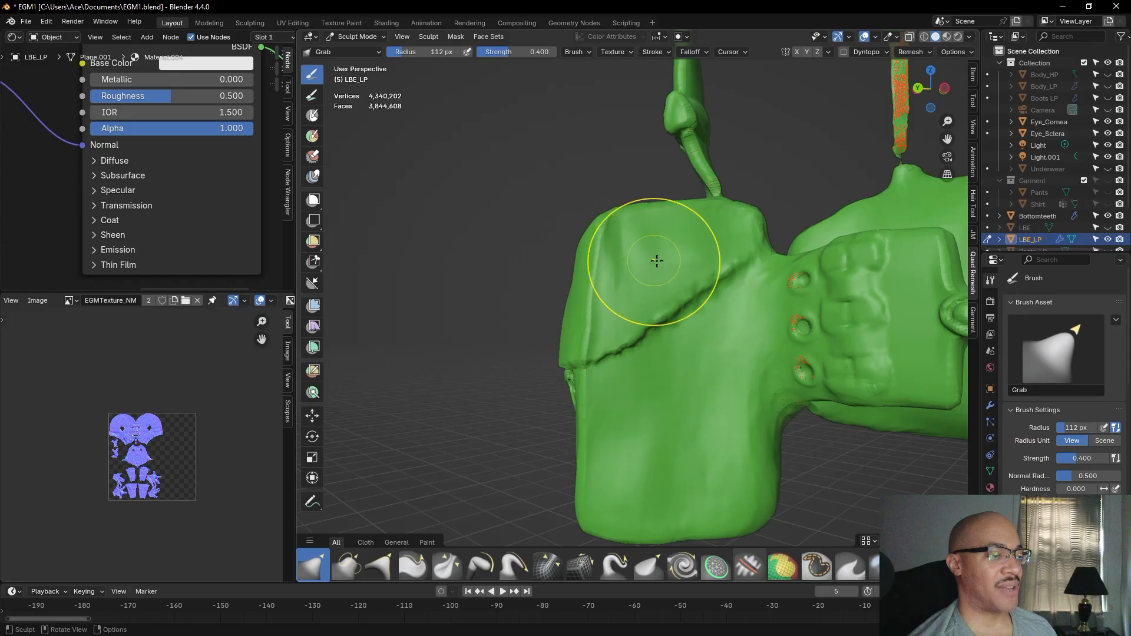
pyautogui.moveTo(648, 326); pyautogui.dragTo(596, 323)
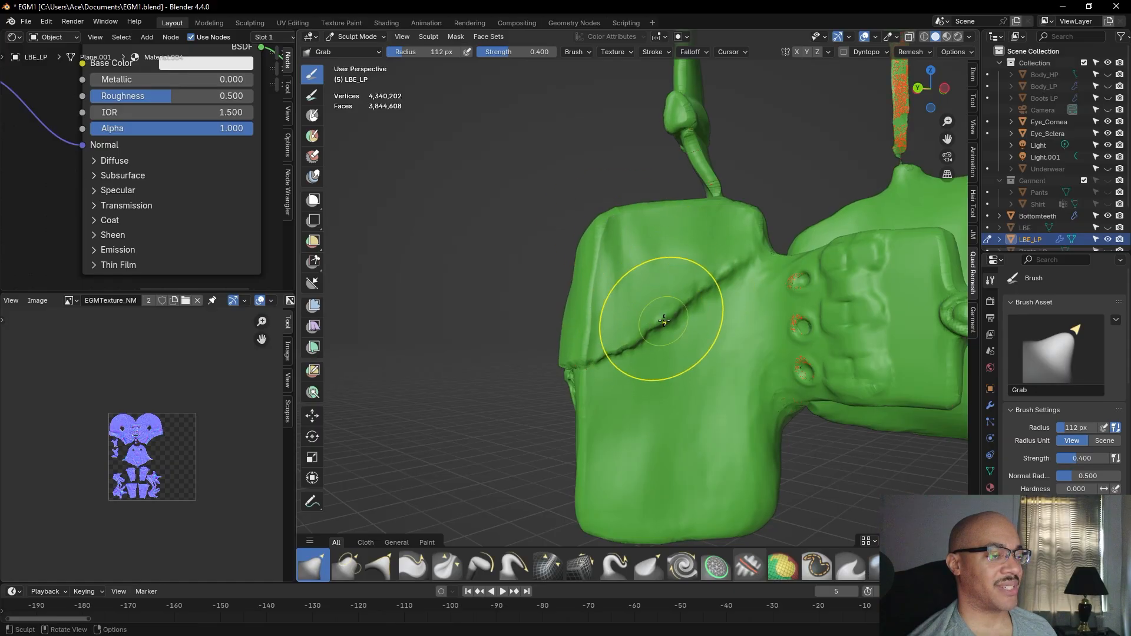
# Examine the overall shape of both front pouches and the belt from the front and sides
pyautogui.moveTo(652, 271); pyautogui.dragTo(765, 306, button='middle')
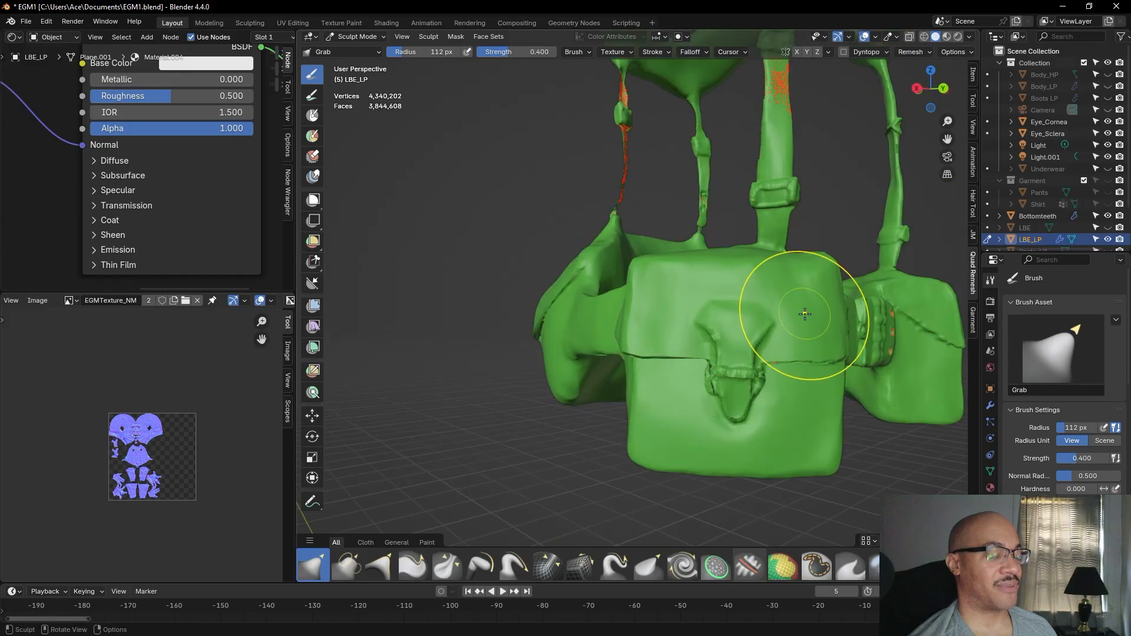
pyautogui.moveTo(760, 383); pyautogui.dragTo(807, 366, button='middle')
pyautogui.moveTo(637, 336); pyautogui.dragTo(628, 304, button='middle')
pyautogui.scroll(-4, 628, 306)
pyautogui.moveTo(841, 350); pyautogui.dragTo(807, 361, button='middle')
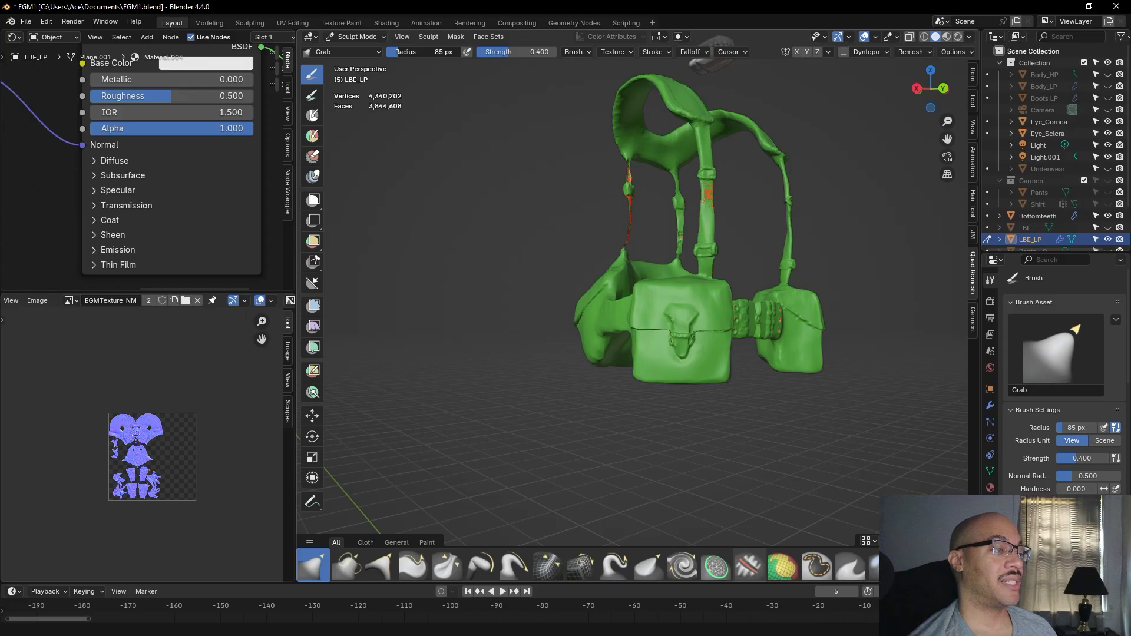
pyautogui.moveTo(593, 302); pyautogui.dragTo(531, 319, button='middle')
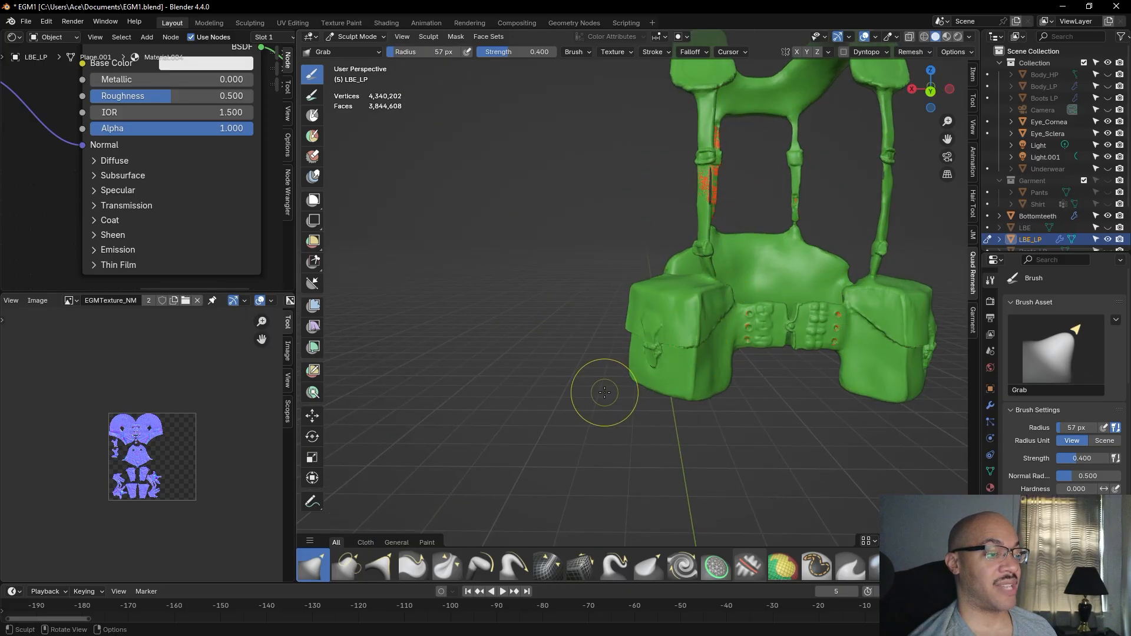
pyautogui.moveTo(803, 434)
pyautogui.mouseDown(button='middle')
pyautogui.moveTo(409, 416)
pyautogui.moveTo(962, 422)
pyautogui.moveTo(866, 429)
pyautogui.moveTo(670, 233)
pyautogui.moveTo(623, 165)
pyautogui.moveTo(591, 149)
pyautogui.mouseUp(button='middle')
pyautogui.scroll(5, 778, 417)
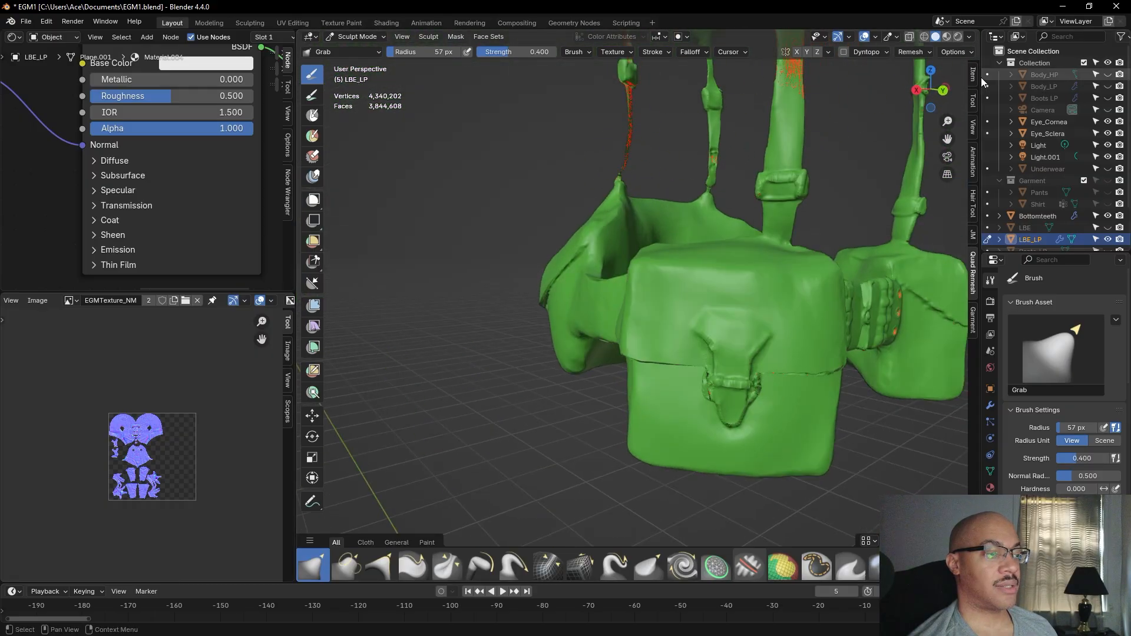
# Flatten the top surface of the large pouch's flap with the Flatten/Contrast brush at 57 px radius and 0.500 strength
pyautogui.moveTo(920, 109)
pyautogui.mouseDown(button='middle')
pyautogui.moveTo(909, 135)
pyautogui.moveTo(890, 130)
pyautogui.moveTo(871, 162)
pyautogui.moveTo(758, 222)
pyautogui.moveTo(745, 244)
pyautogui.mouseUp(button='middle')
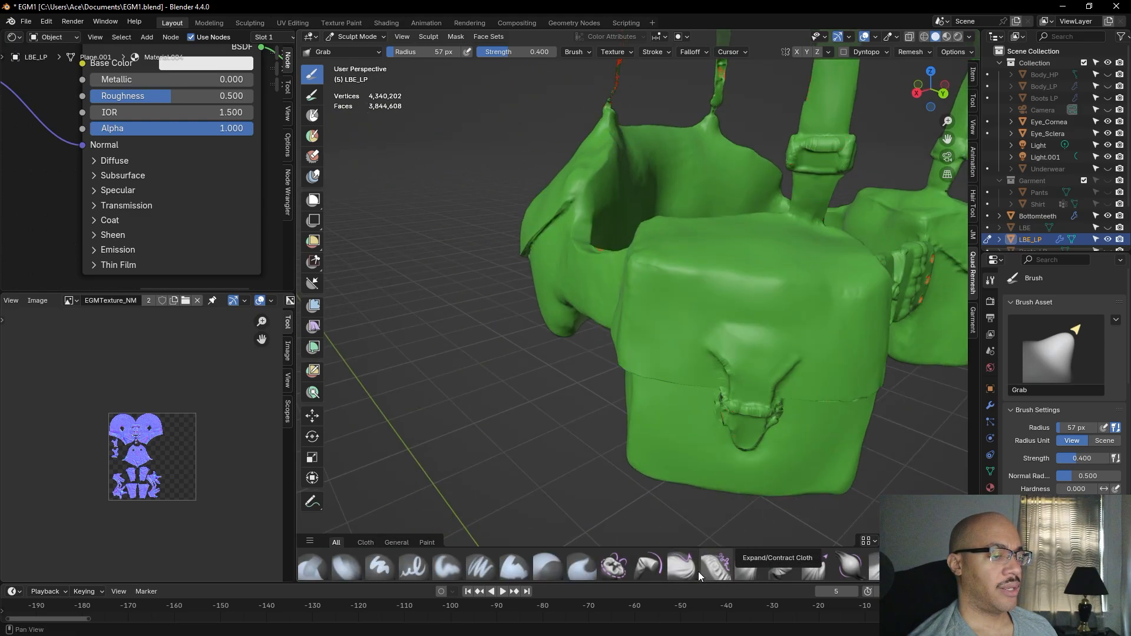
pyautogui.scroll(-1, 661, 574)
pyautogui.click(683, 567)
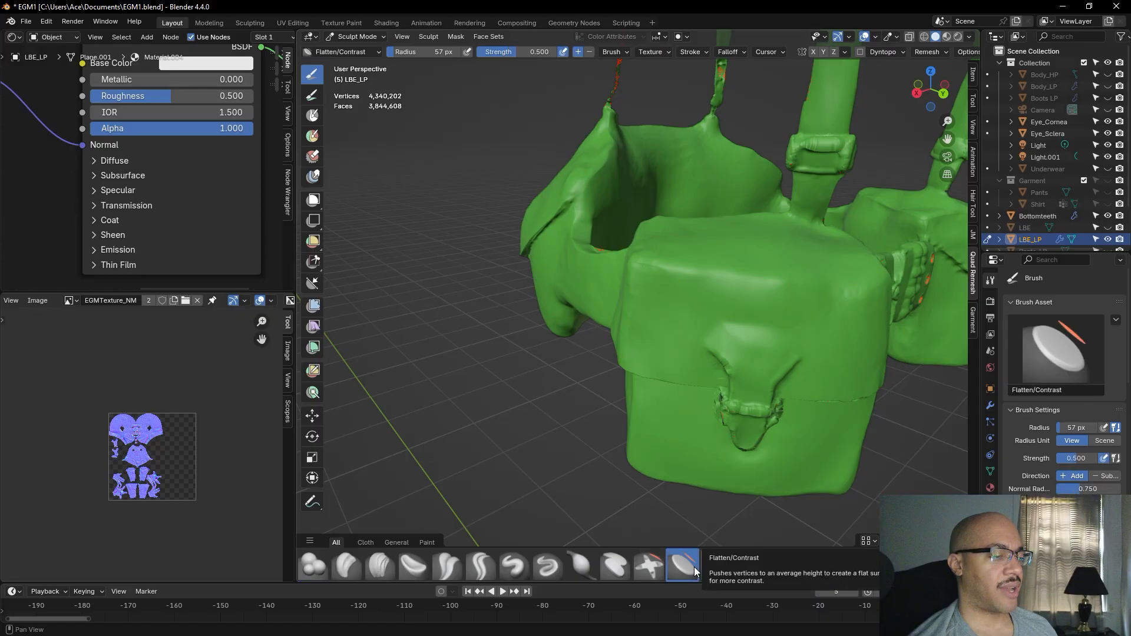
pyautogui.moveTo(691, 241); pyautogui.dragTo(735, 237)
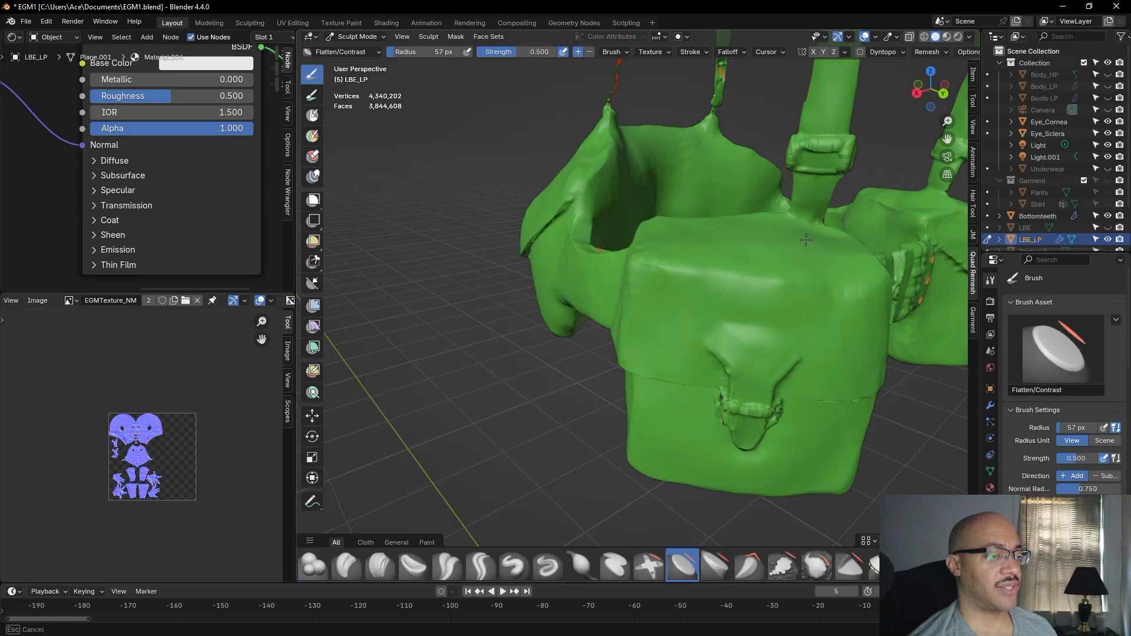
pyautogui.moveTo(788, 245); pyautogui.dragTo(687, 286)
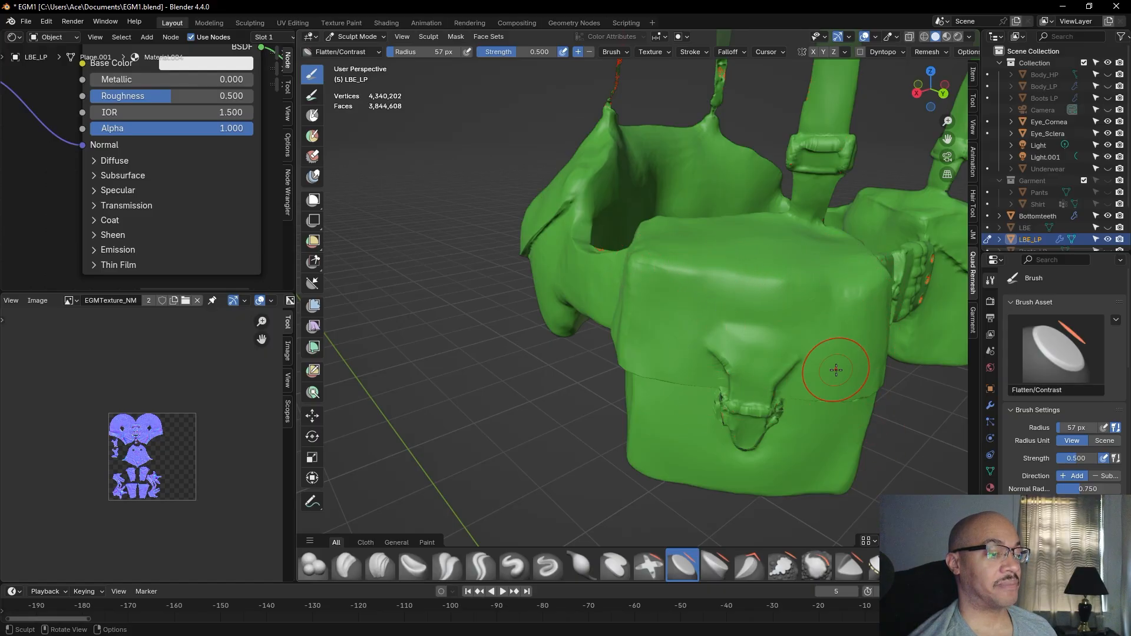
pyautogui.moveTo(665, 249); pyautogui.dragTo(635, 249)
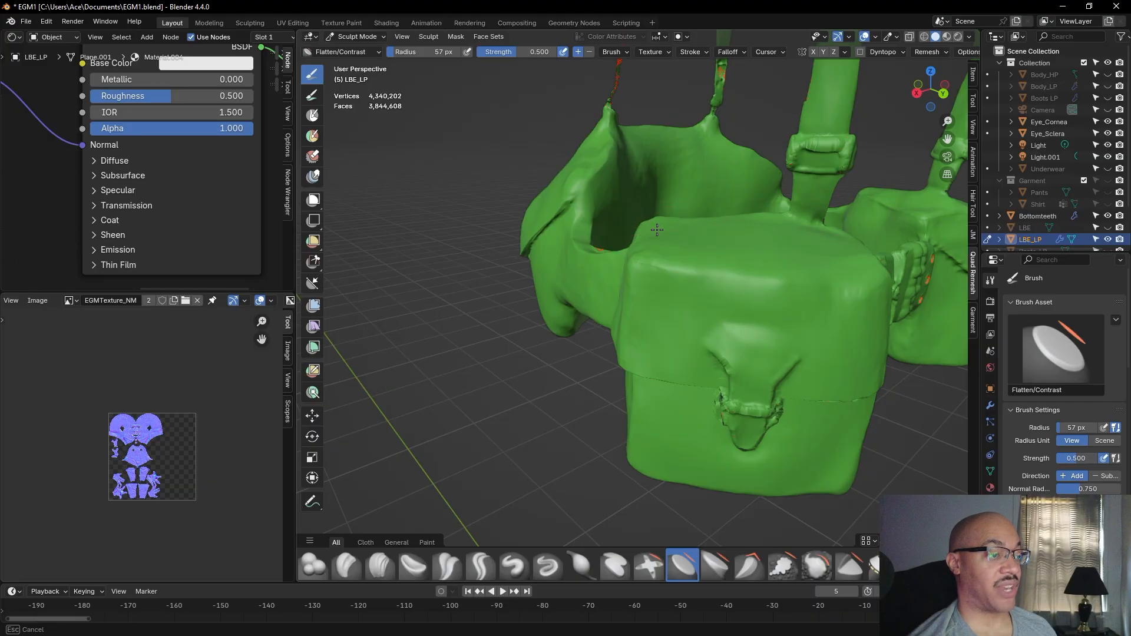
pyautogui.moveTo(837, 248); pyautogui.dragTo(816, 258)
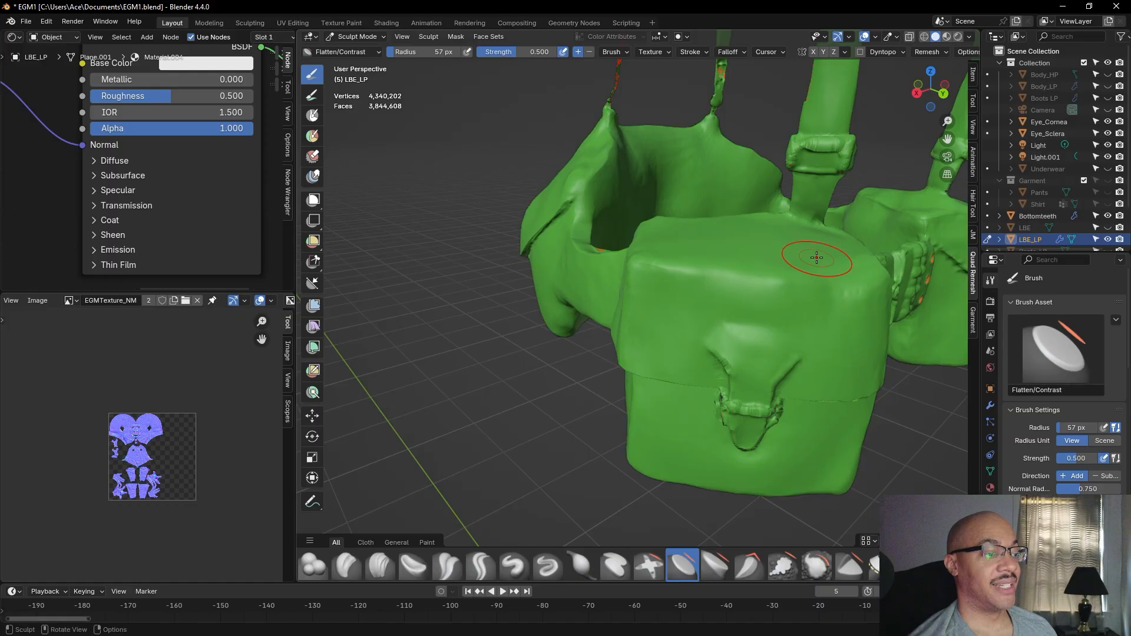
# Flatten the front face and top front edge of the large pouch's flap with the Flatten/Contrast brush
pyautogui.moveTo(851, 335); pyautogui.dragTo(848, 295, button='middle')
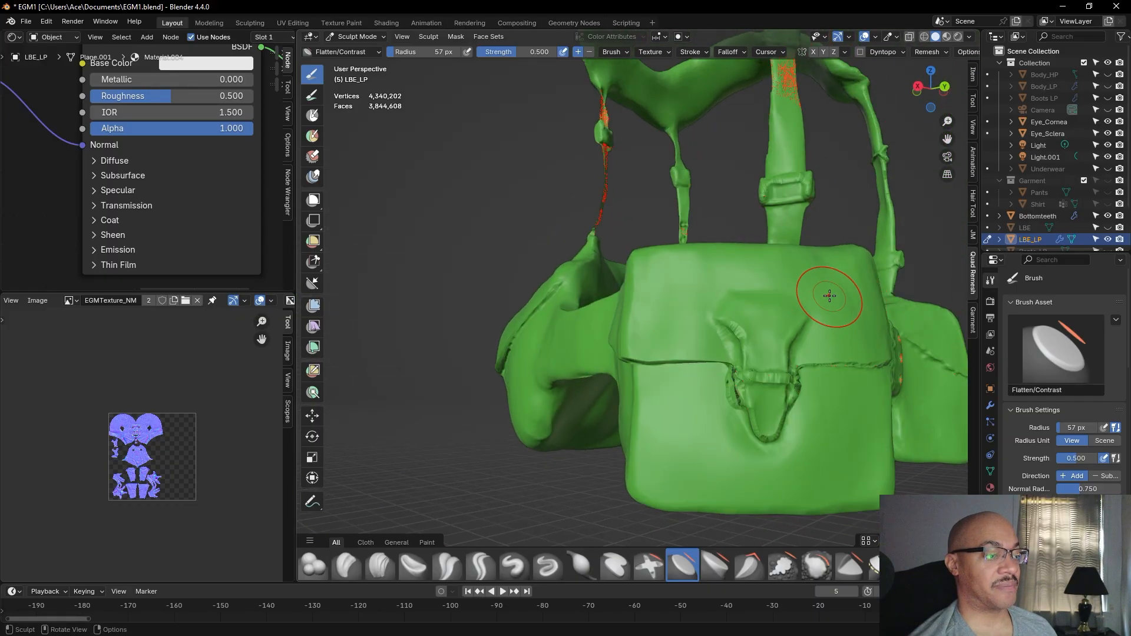
pyautogui.moveTo(814, 283); pyautogui.dragTo(812, 275)
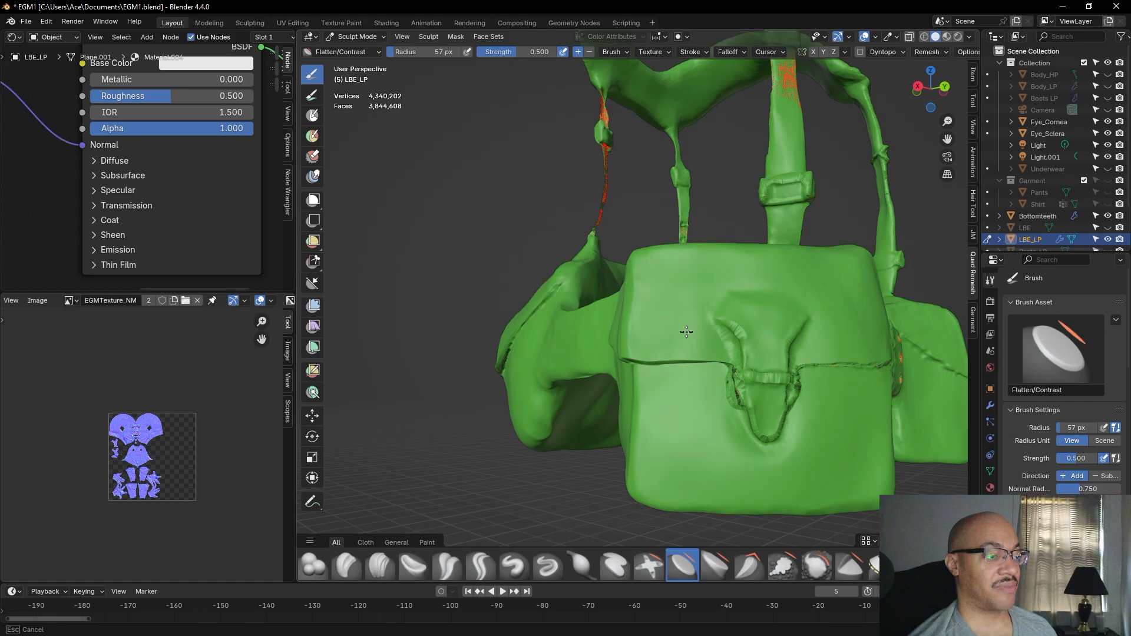
pyautogui.moveTo(695, 337)
pyautogui.mouseDown(button='middle')
pyautogui.moveTo(757, 313)
pyautogui.moveTo(803, 265)
pyautogui.mouseUp(button='middle')
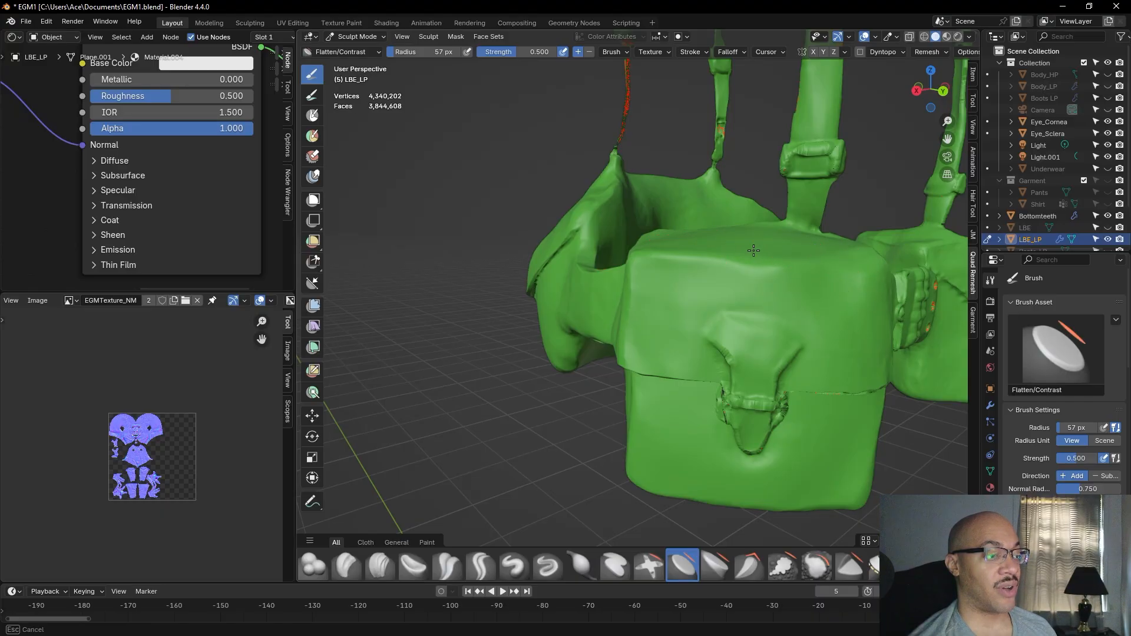
pyautogui.moveTo(727, 246); pyautogui.dragTo(764, 241)
# Examine the large pouch's flap, sides and top along with the neighbouring pouch and belt from several angles
pyautogui.moveTo(715, 237)
pyautogui.mouseDown(button='middle')
pyautogui.moveTo(733, 277)
pyautogui.moveTo(755, 240)
pyautogui.moveTo(763, 329)
pyautogui.moveTo(607, 326)
pyautogui.mouseUp(button='middle')
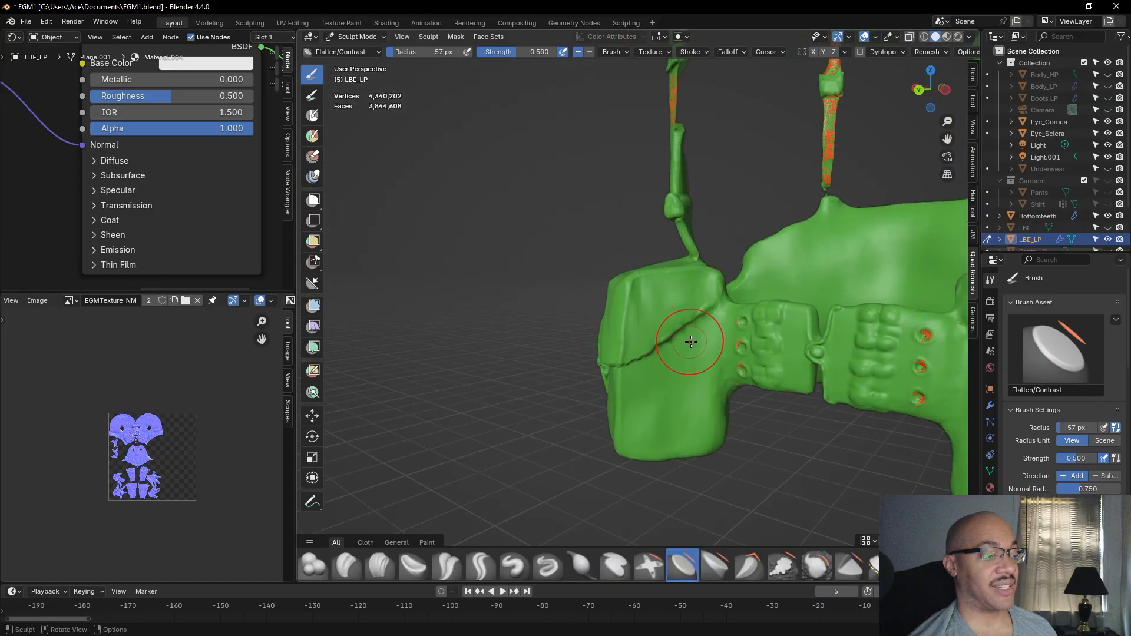
pyautogui.moveTo(589, 372); pyautogui.dragTo(731, 411, button='middle')
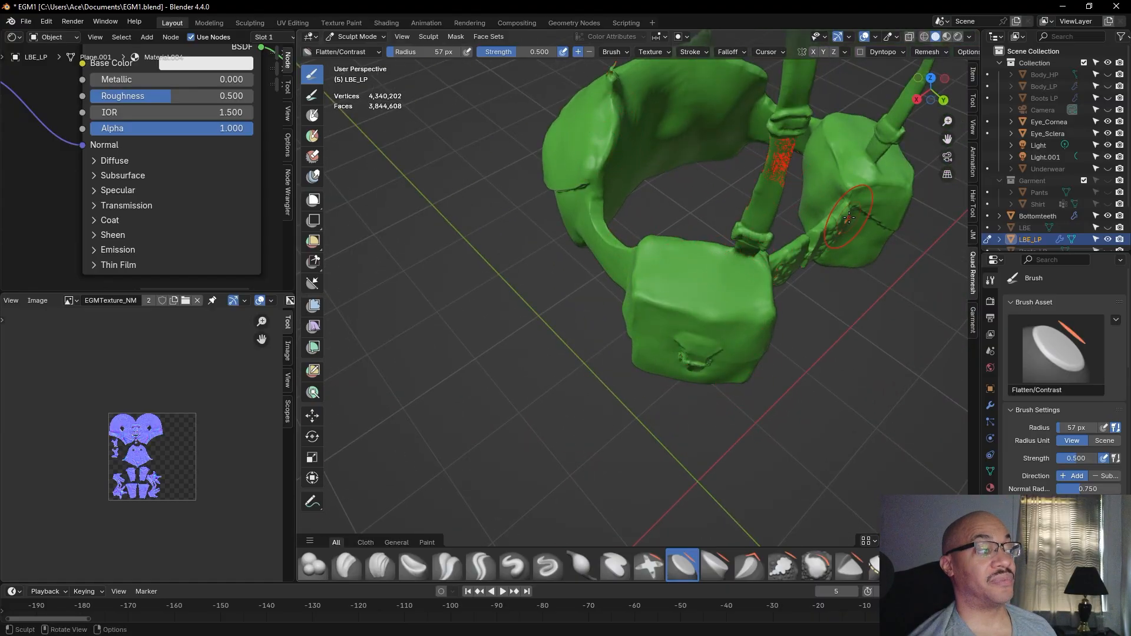
pyautogui.scroll(1, 849, 218)
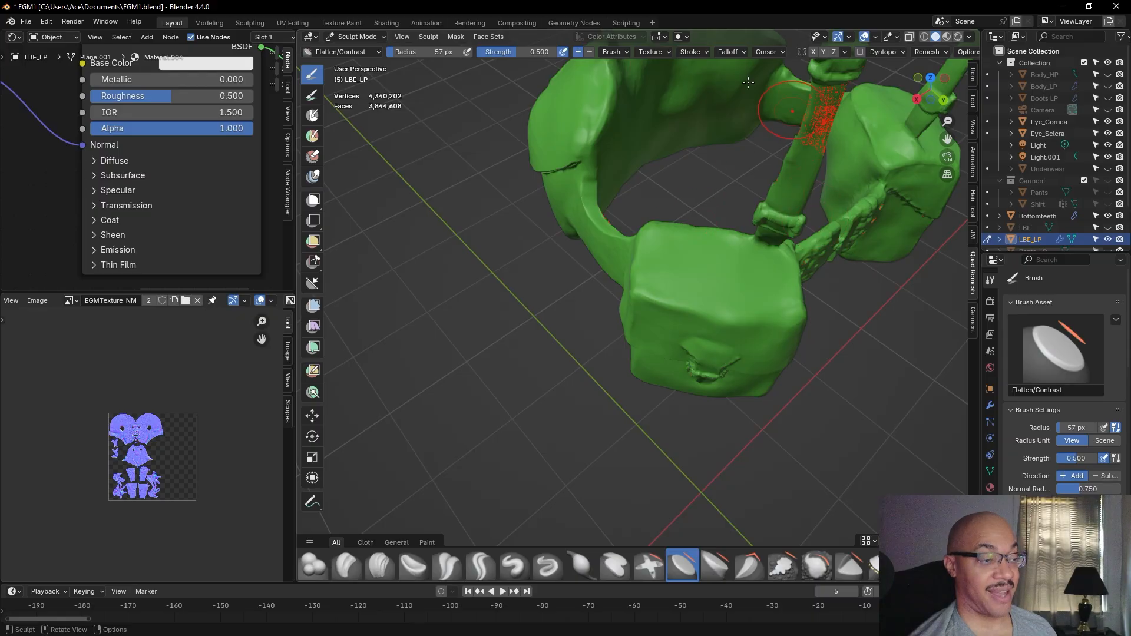
pyautogui.moveTo(710, 227); pyautogui.dragTo(895, 293, button='middle')
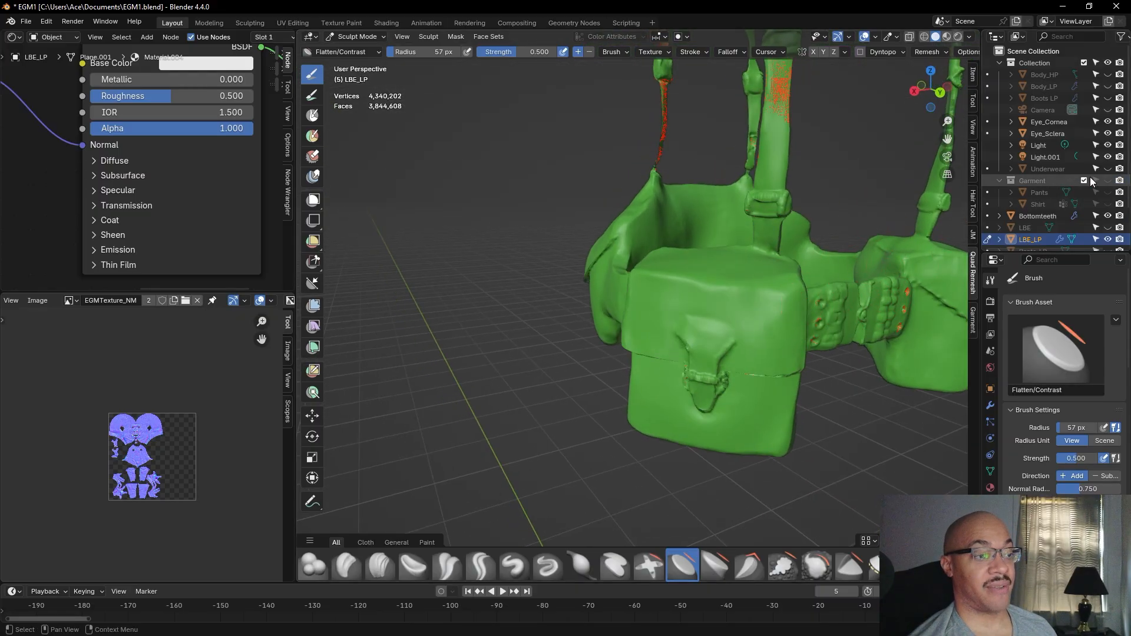
pyautogui.moveTo(880, 255); pyautogui.dragTo(804, 292, button='middle')
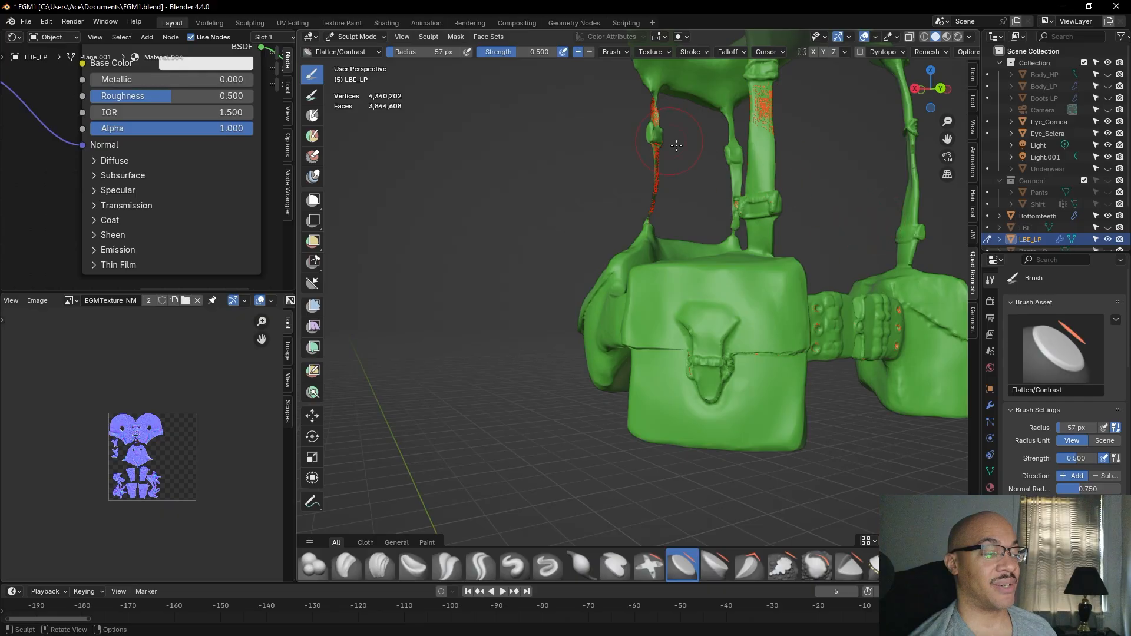
pyautogui.moveTo(763, 250); pyautogui.dragTo(833, 222, button='middle')
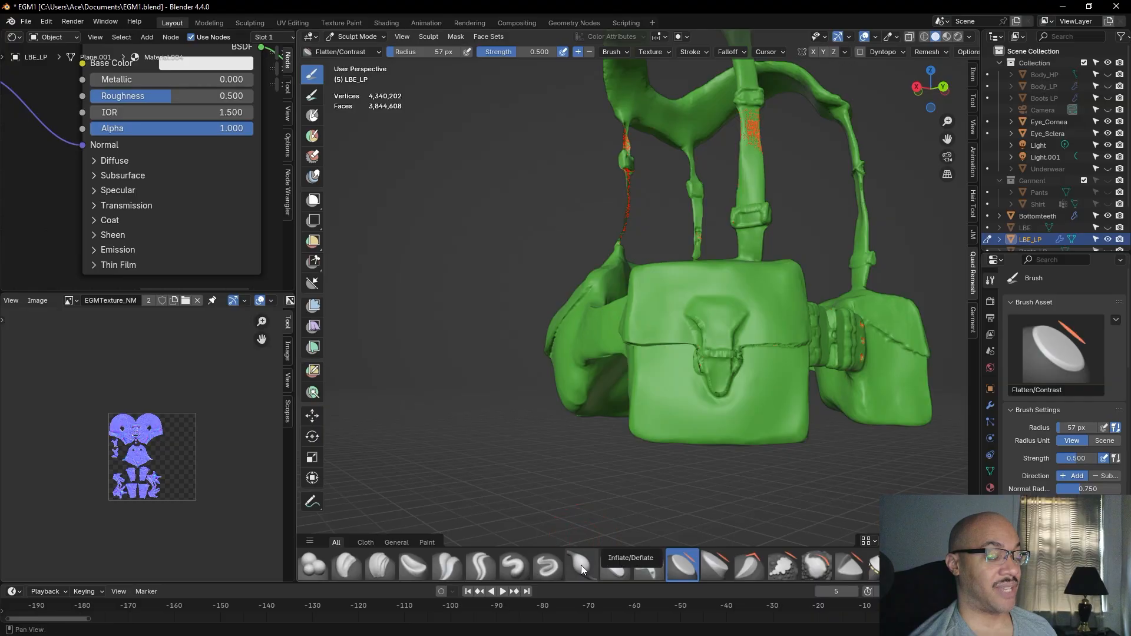
pyautogui.moveTo(840, 428); pyautogui.dragTo(809, 493, button='middle')
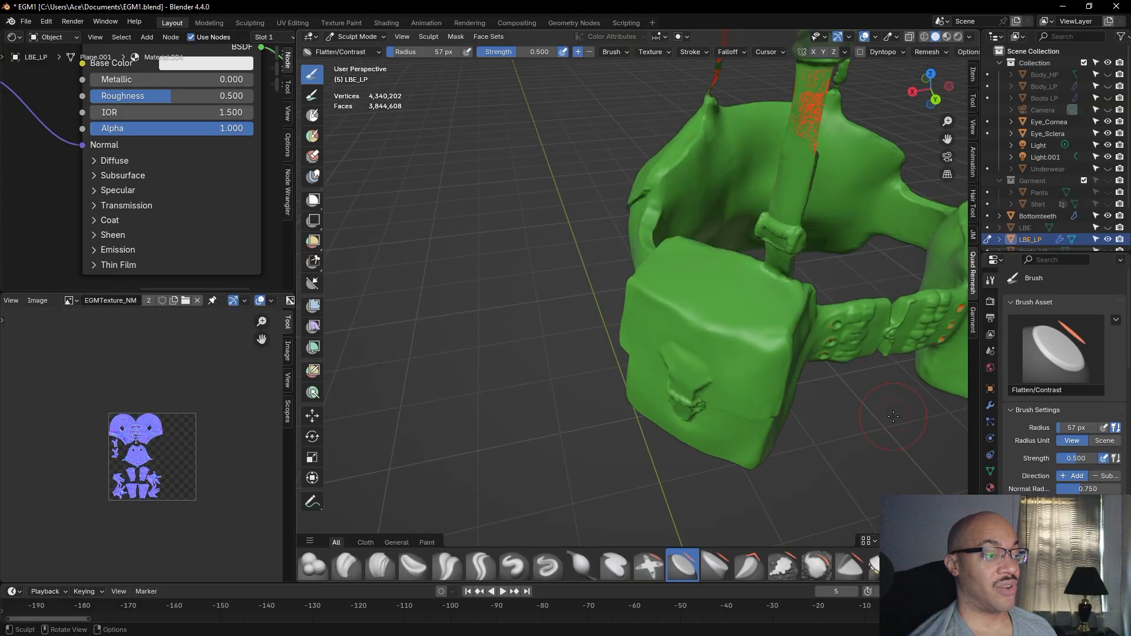
pyautogui.moveTo(829, 352); pyautogui.dragTo(757, 458, button='middle')
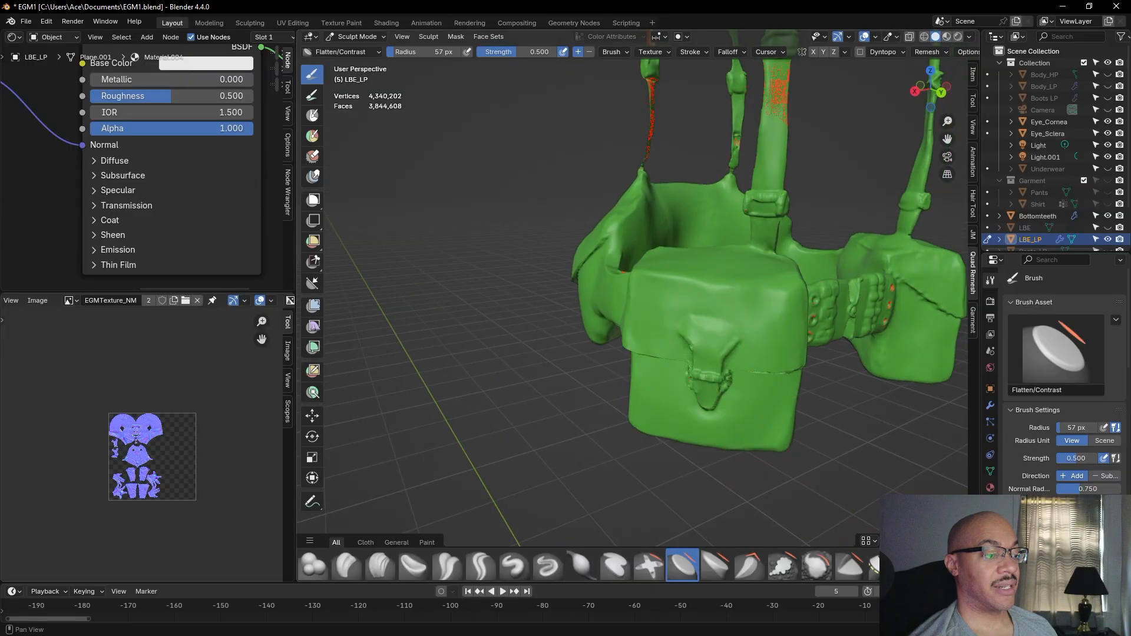
# Reshape the top surface and front corner of the large pouch's flap with the Grab brush at 112 px radius and 0.400 strength
pyautogui.scroll(-5, 589, 566)
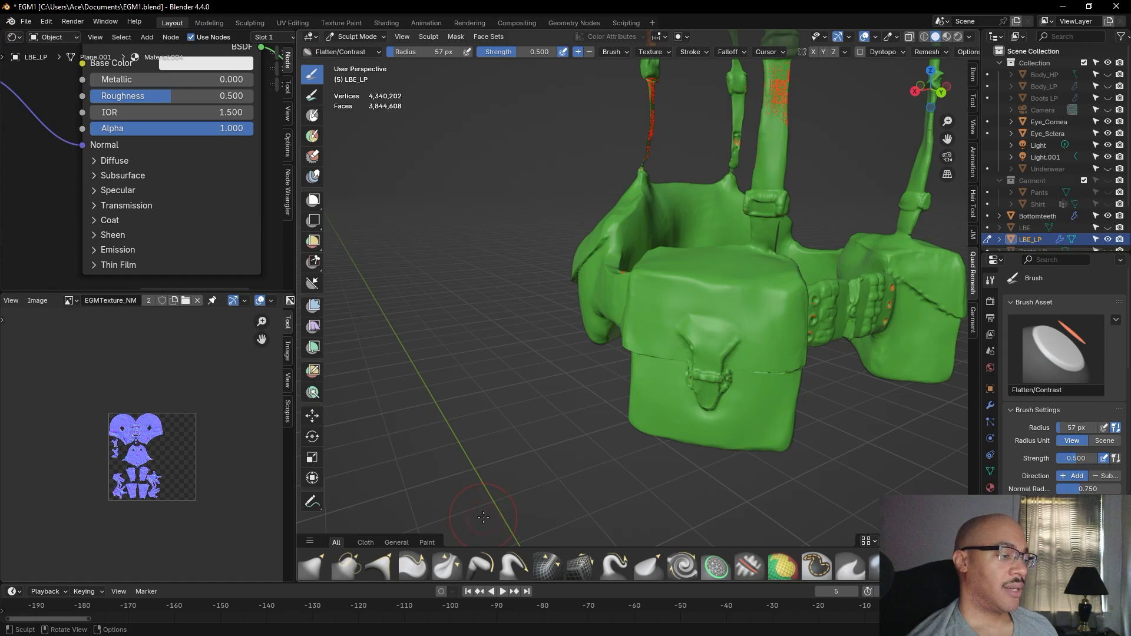
pyautogui.click(313, 565)
pyautogui.moveTo(415, 52); pyautogui.dragTo(448, 52)
pyautogui.moveTo(760, 263)
pyautogui.mouseDown()
pyautogui.moveTo(778, 266)
pyautogui.moveTo(768, 259)
pyautogui.moveTo(770, 271)
pyautogui.moveTo(715, 282)
pyautogui.mouseUp()
pyautogui.moveTo(741, 292); pyautogui.dragTo(744, 288)
pyautogui.moveTo(774, 270); pyautogui.dragTo(679, 306, button='middle')
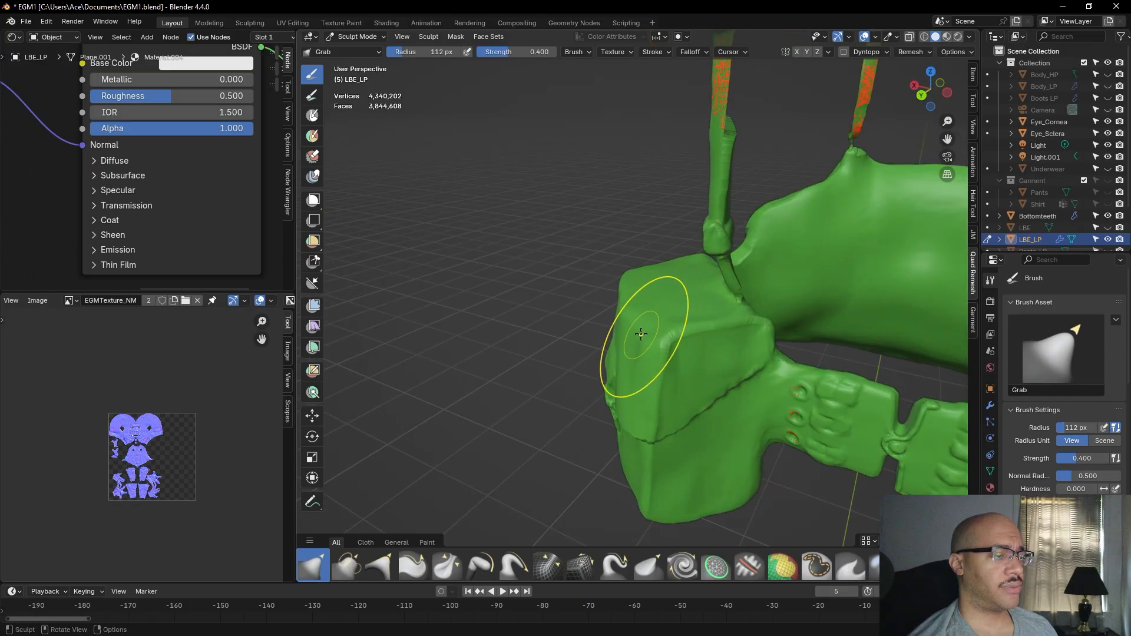
pyautogui.moveTo(644, 353)
pyautogui.mouseDown()
pyautogui.moveTo(630, 336)
pyautogui.moveTo(660, 349)
pyautogui.mouseUp()
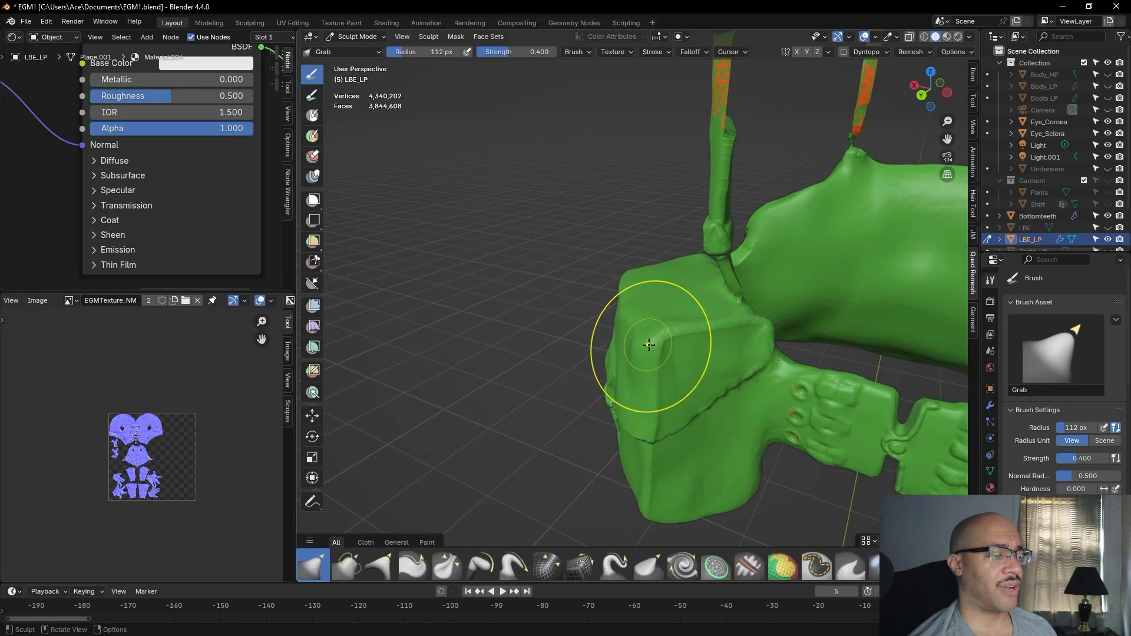
pyautogui.moveTo(644, 341); pyautogui.dragTo(681, 303, button='middle')
pyautogui.moveTo(732, 277); pyautogui.dragTo(721, 315, button='middle')
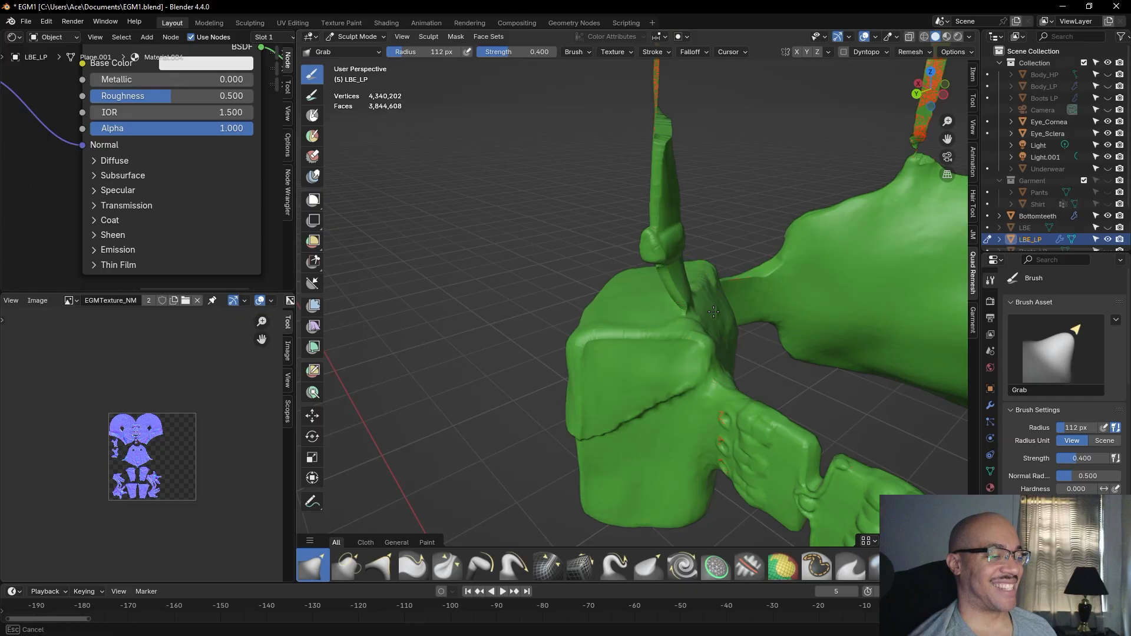
# Nudge the large pouch's side near its front edge below the flap with the Grab brush at 42 px radius
pyautogui.moveTo(672, 336); pyautogui.dragTo(803, 323, button='middle')
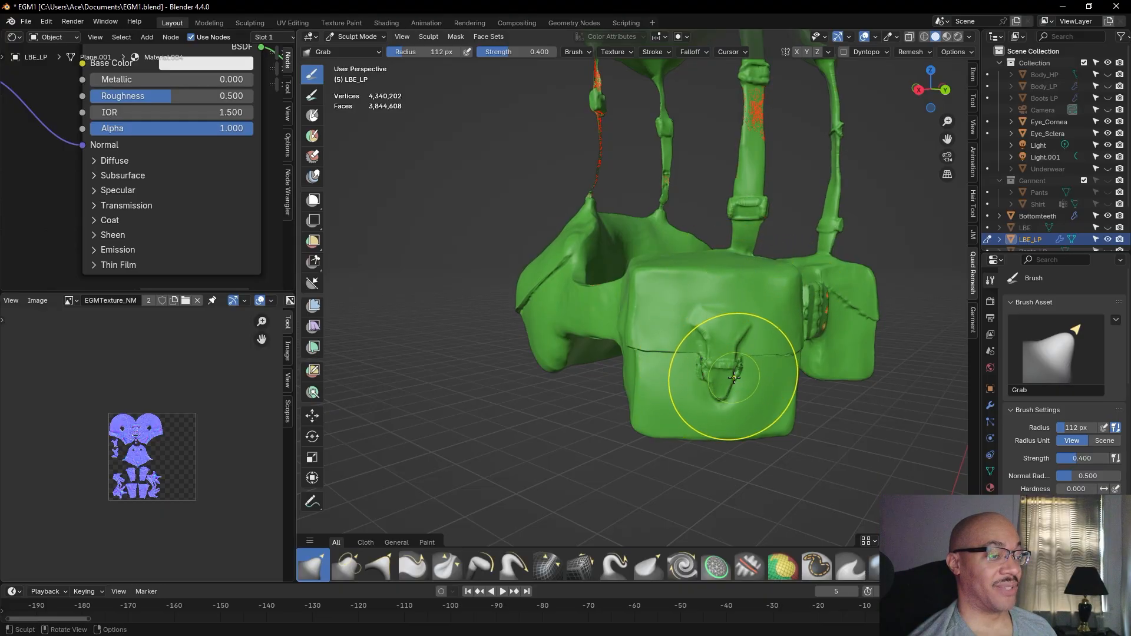
pyautogui.moveTo(664, 424); pyautogui.dragTo(695, 235, button='middle')
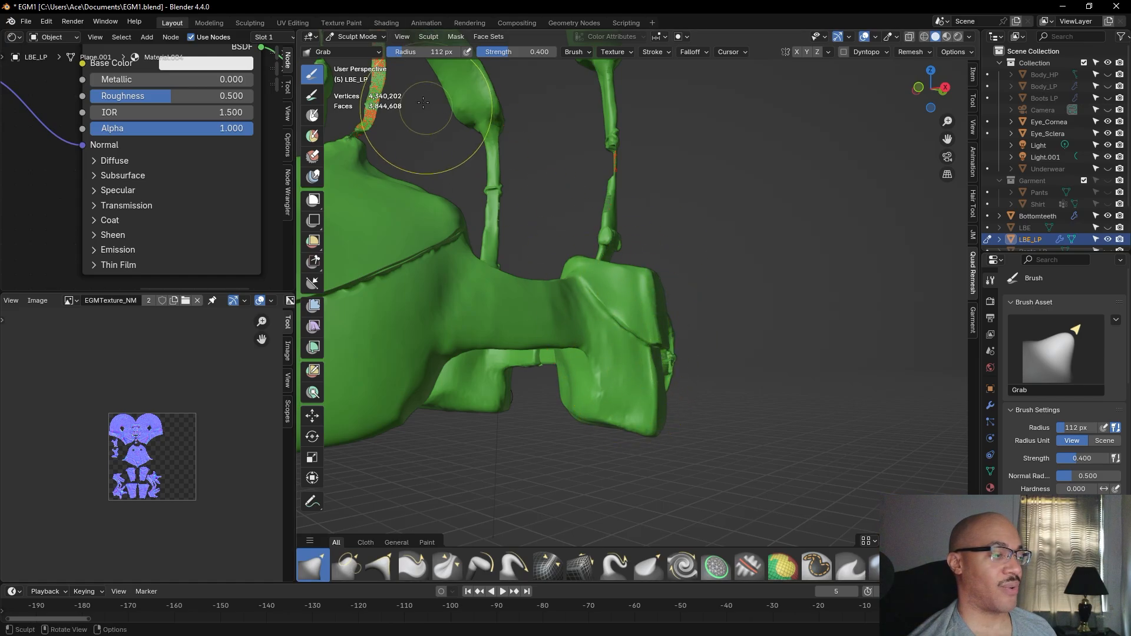
pyautogui.moveTo(434, 52); pyautogui.dragTo(427, 52)
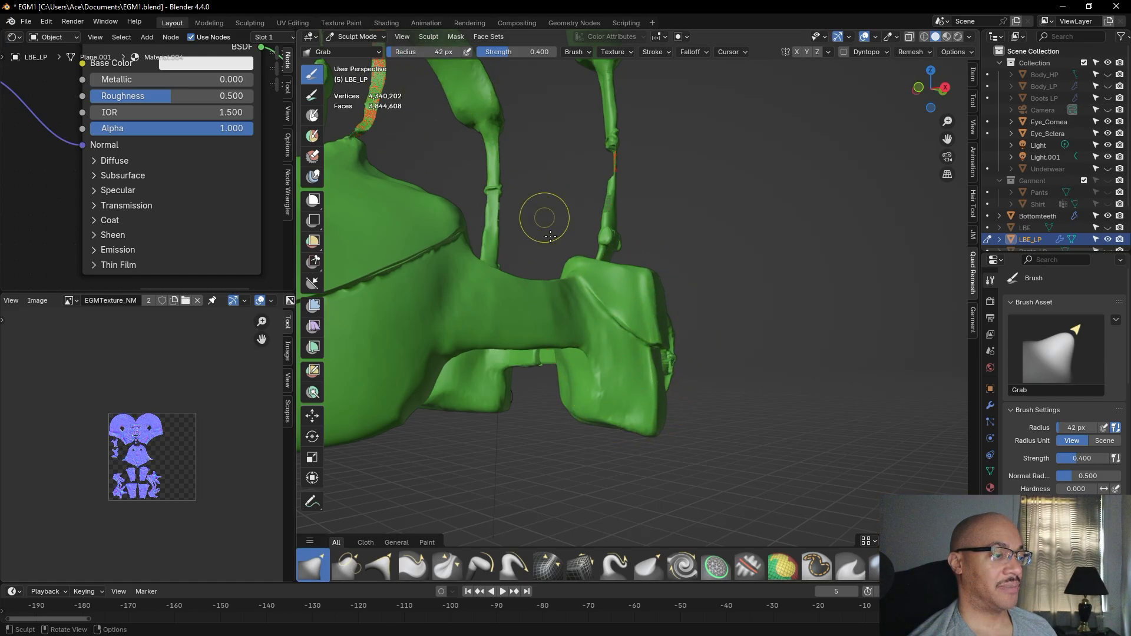
pyautogui.moveTo(648, 352); pyautogui.dragTo(651, 352)
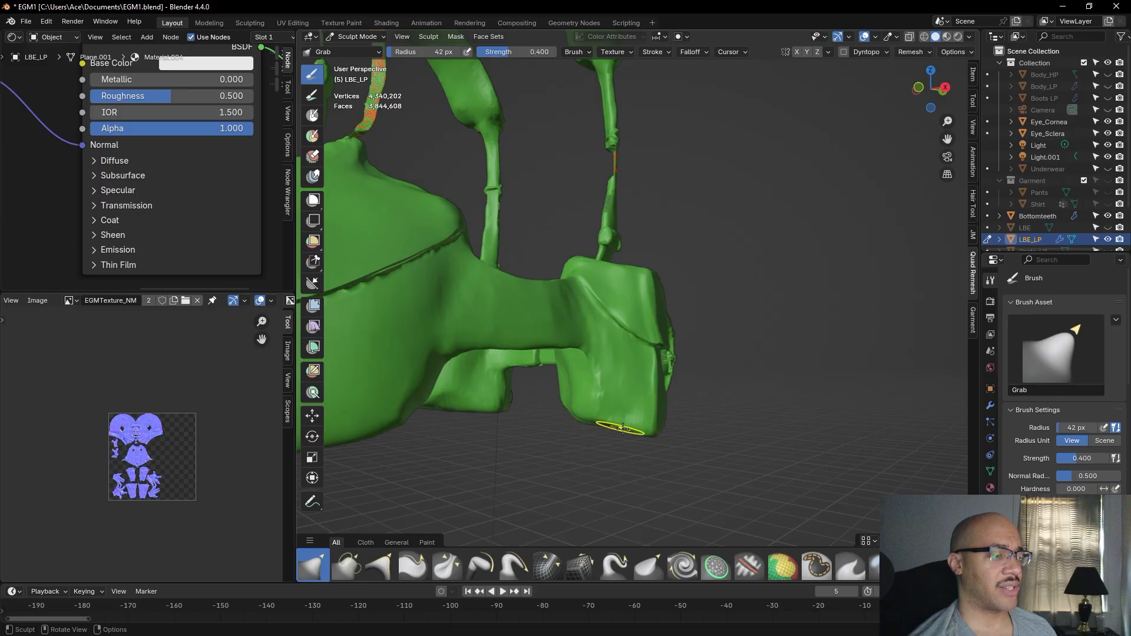
# Push up the large pouch's bottom edge with the Grab brush at 190 px radius and inspect its sides
pyautogui.moveTo(430, 58); pyautogui.dragTo(507, 56)
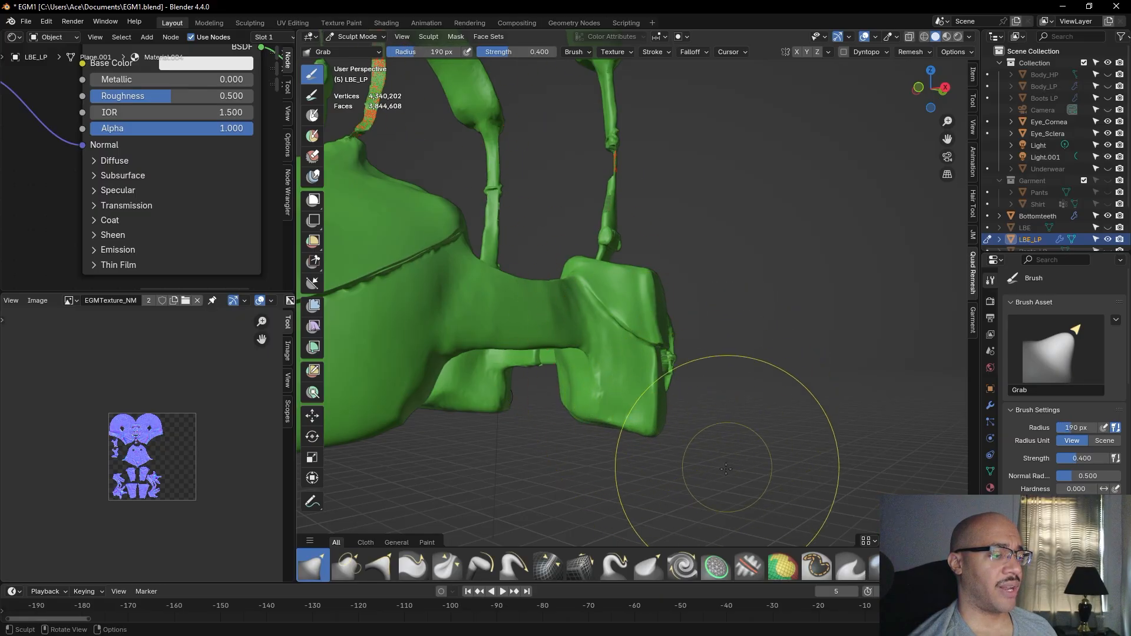
pyautogui.moveTo(671, 483)
pyautogui.mouseDown(button='middle')
pyautogui.moveTo(631, 455)
pyautogui.moveTo(601, 475)
pyautogui.mouseUp(button='middle')
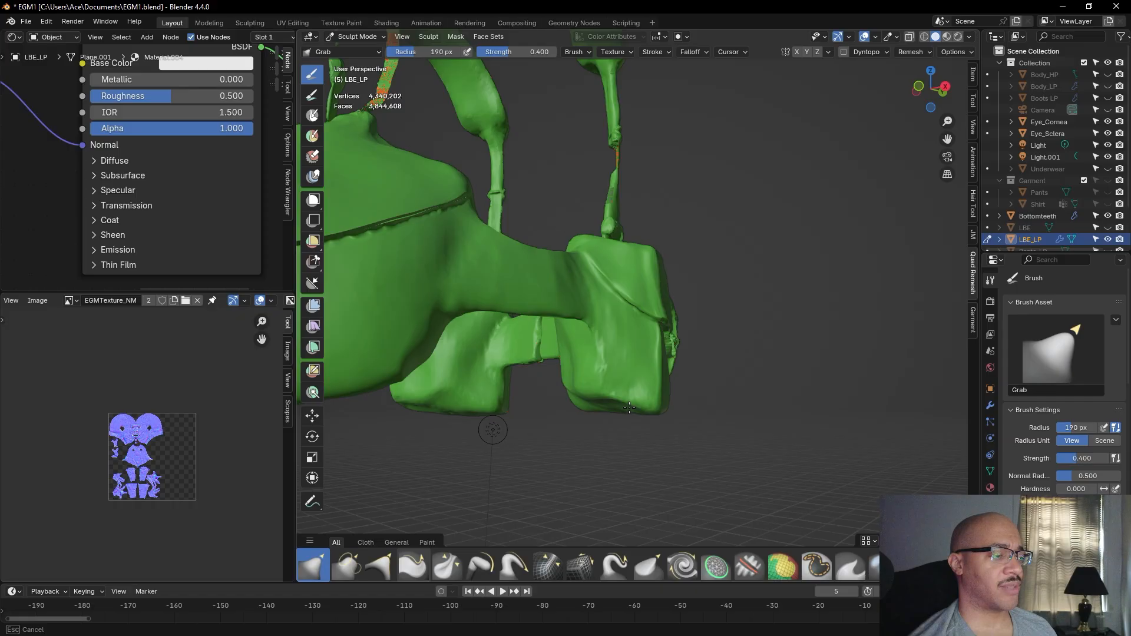
pyautogui.moveTo(592, 396); pyautogui.dragTo(592, 393)
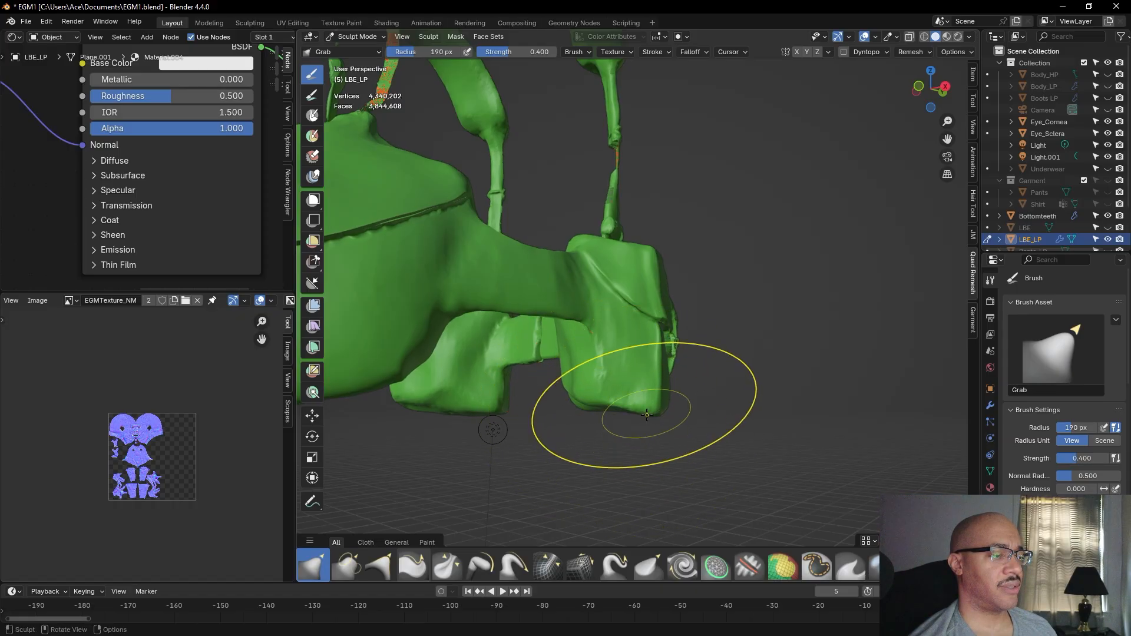
pyautogui.moveTo(635, 408); pyautogui.dragTo(642, 402, button='middle')
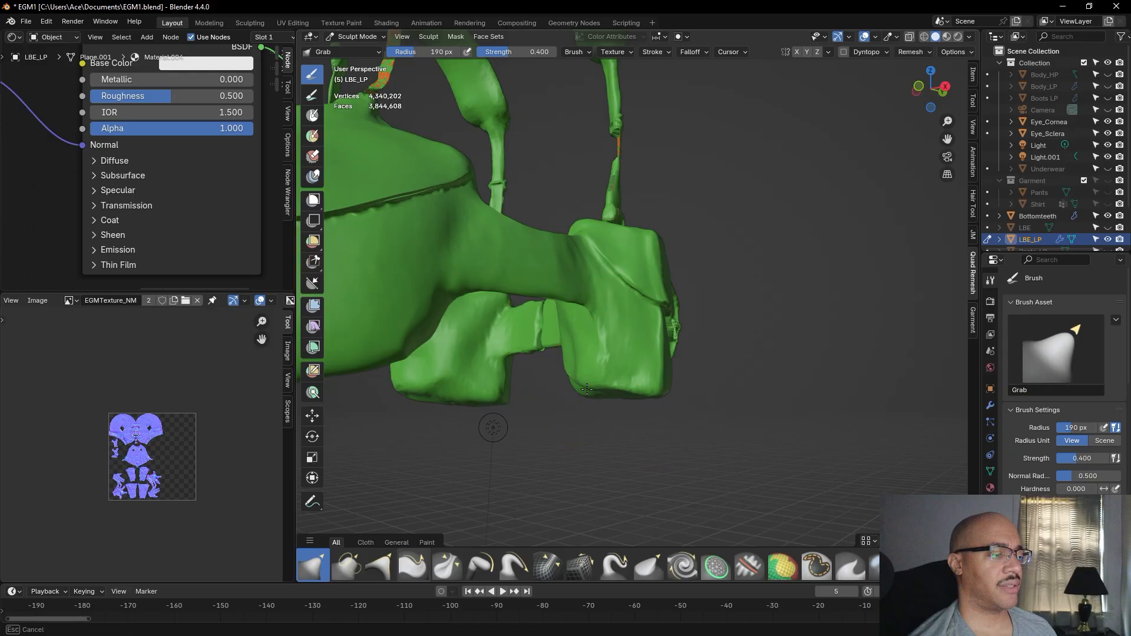
pyautogui.moveTo(590, 392); pyautogui.dragTo(560, 396, button='middle')
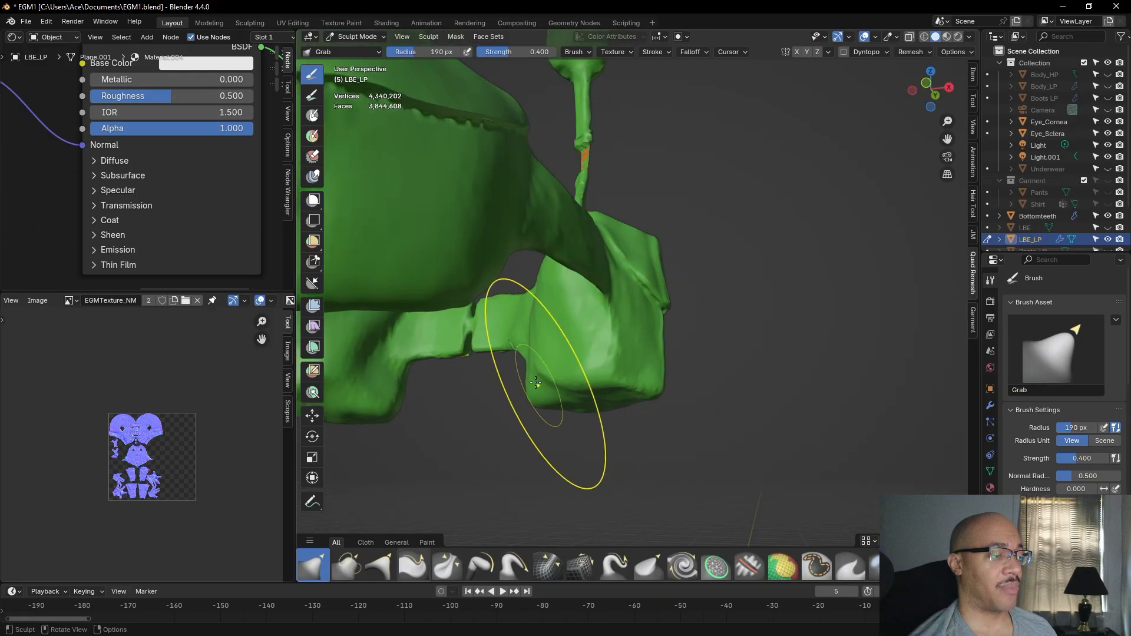
pyautogui.moveTo(551, 400); pyautogui.dragTo(662, 418, button='middle')
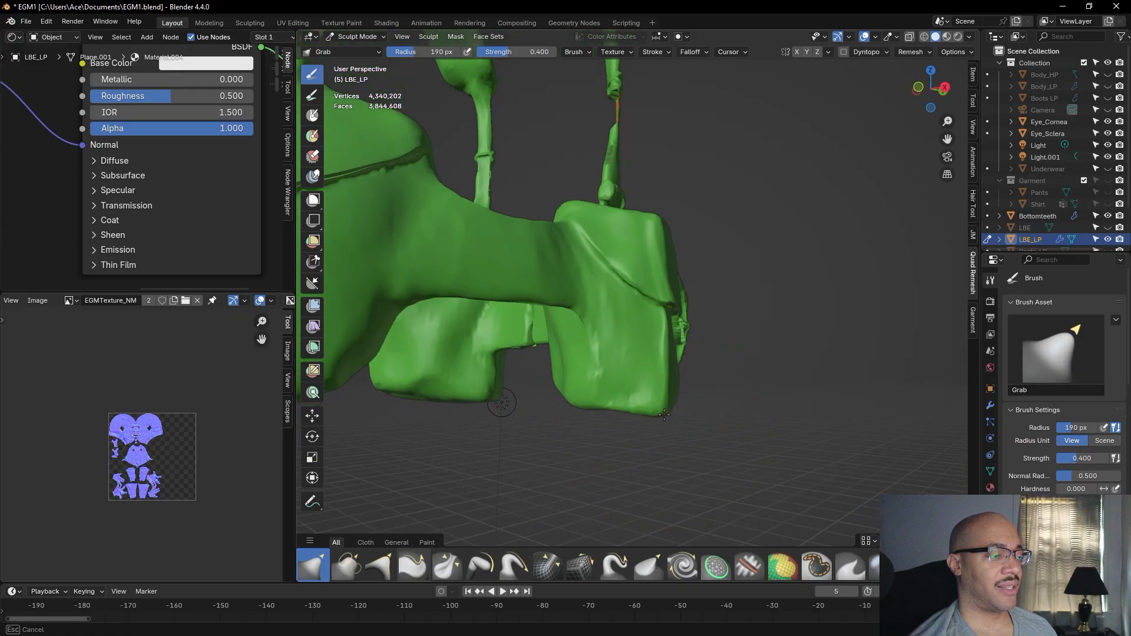
pyautogui.moveTo(732, 480)
pyautogui.mouseDown(button='middle')
pyautogui.moveTo(689, 489)
pyautogui.moveTo(652, 479)
pyautogui.moveTo(656, 419)
pyautogui.moveTo(619, 447)
pyautogui.moveTo(571, 454)
pyautogui.moveTo(593, 426)
pyautogui.moveTo(669, 505)
pyautogui.mouseUp(button='middle')
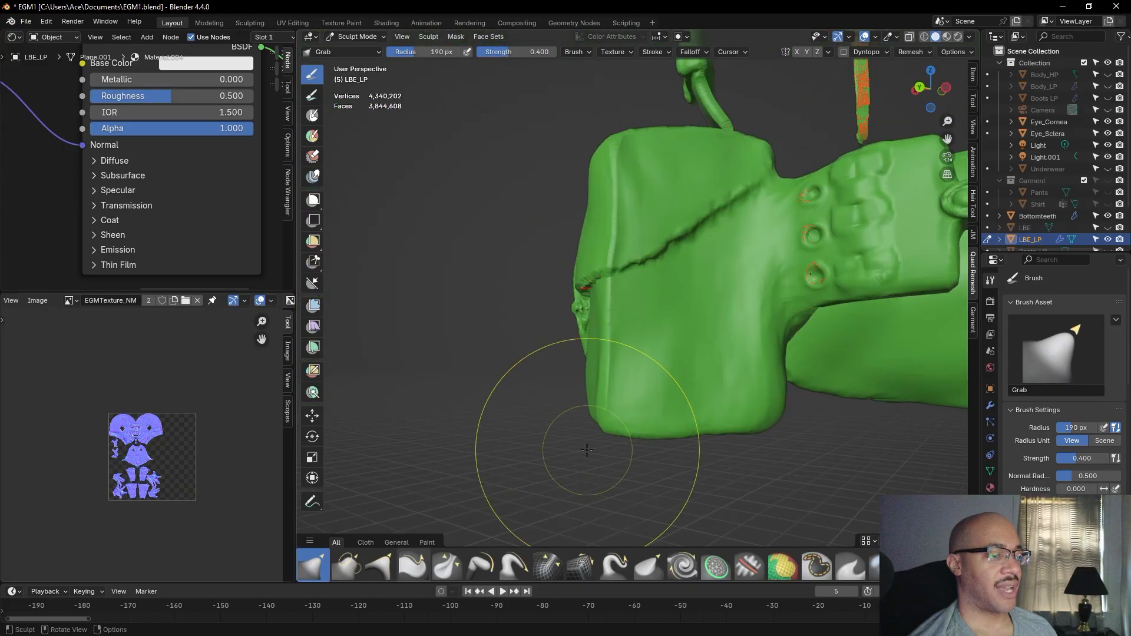
# Even out the back edge of the large pouch's underside with the 190 px Grab brush
pyautogui.moveTo(618, 366)
pyautogui.mouseDown(button='middle')
pyautogui.moveTo(676, 469)
pyautogui.moveTo(609, 383)
pyautogui.moveTo(625, 378)
pyautogui.mouseUp(button='middle')
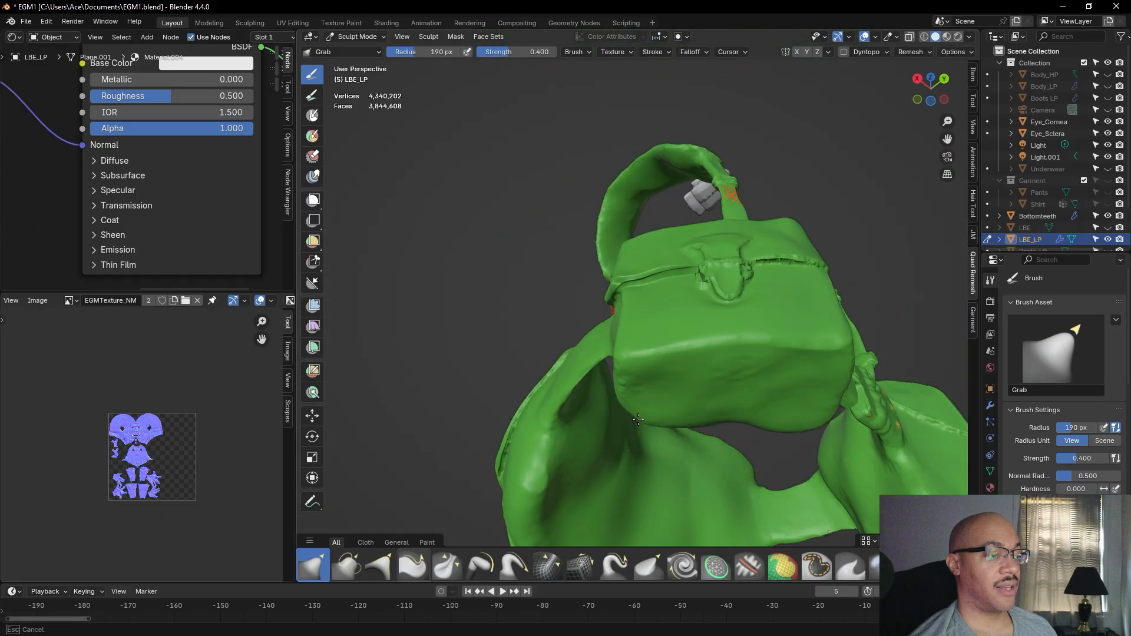
pyautogui.moveTo(645, 416); pyautogui.dragTo(654, 400, button='middle')
pyautogui.moveTo(655, 400); pyautogui.dragTo(654, 395)
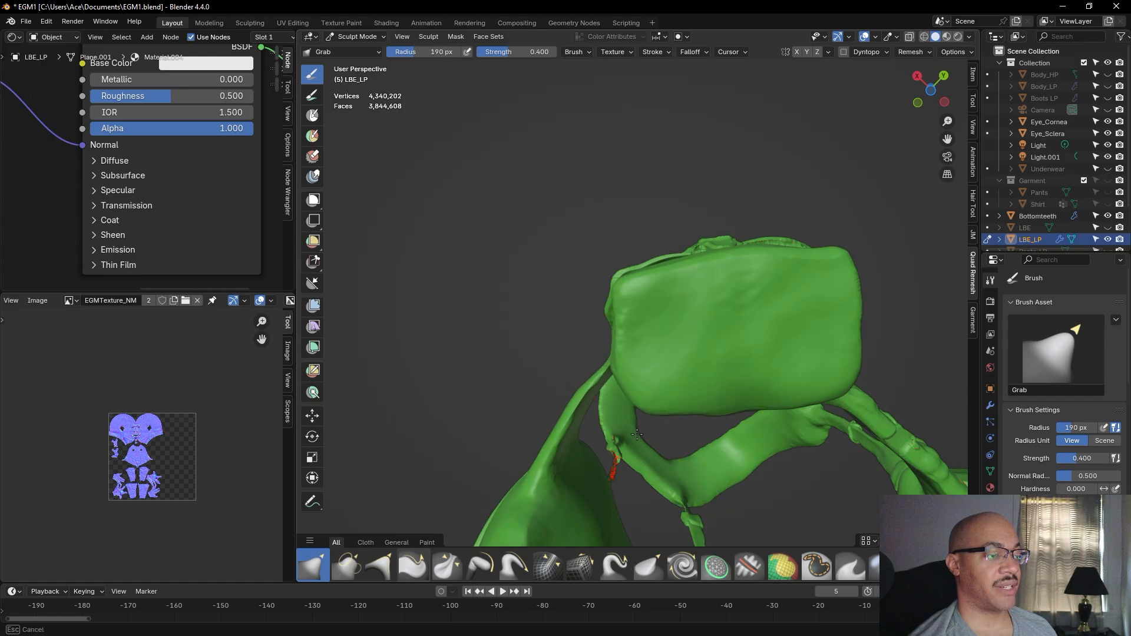
pyautogui.moveTo(635, 441); pyautogui.dragTo(638, 441)
pyautogui.moveTo(726, 411); pyautogui.dragTo(689, 403)
# Pull out the large pouch's lower back corner with the Grab brush at 116 px radius
pyautogui.moveTo(689, 403)
pyautogui.mouseDown(button='middle')
pyautogui.moveTo(674, 486)
pyautogui.moveTo(531, 421)
pyautogui.mouseUp(button='middle')
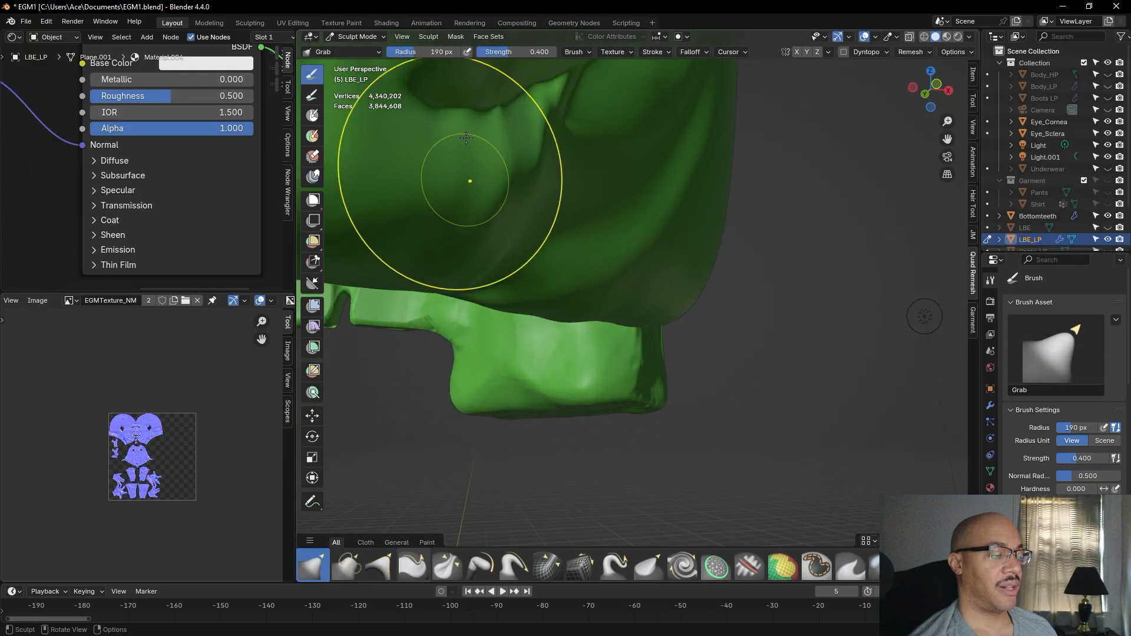
pyautogui.moveTo(436, 52); pyautogui.dragTo(423, 52)
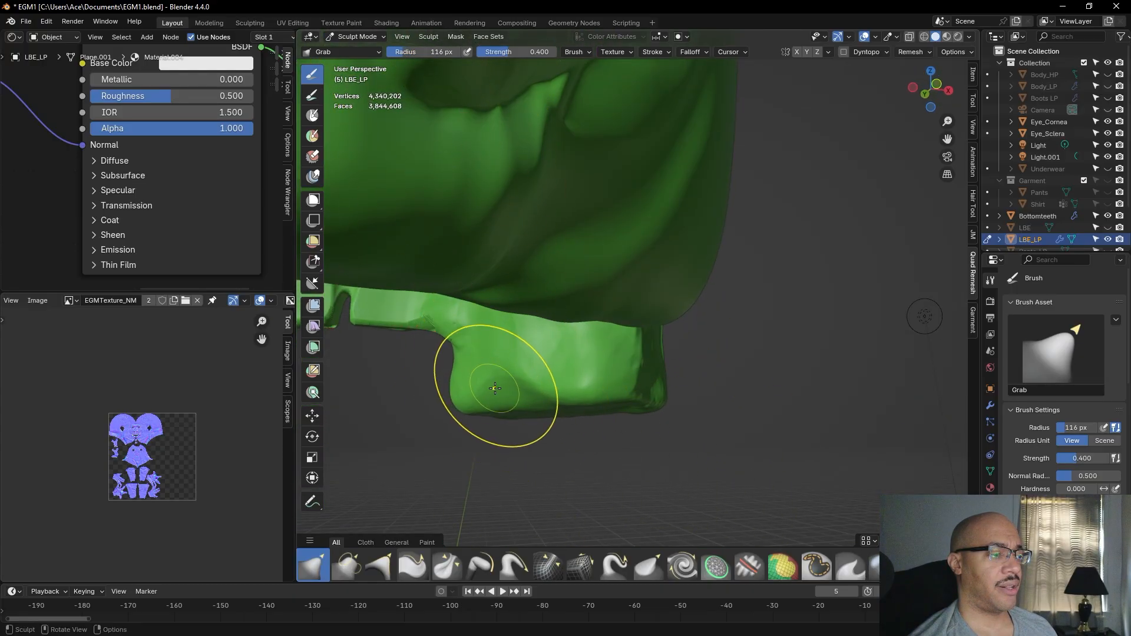
pyautogui.moveTo(517, 394); pyautogui.dragTo(475, 402)
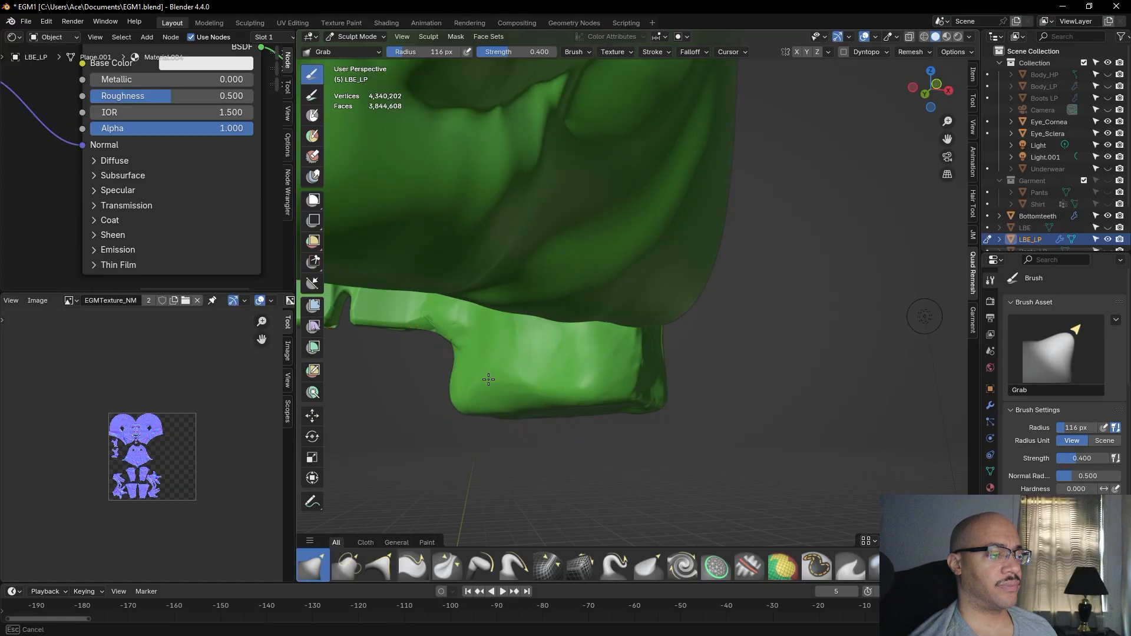
pyautogui.moveTo(488, 414); pyautogui.dragTo(500, 391, button='middle')
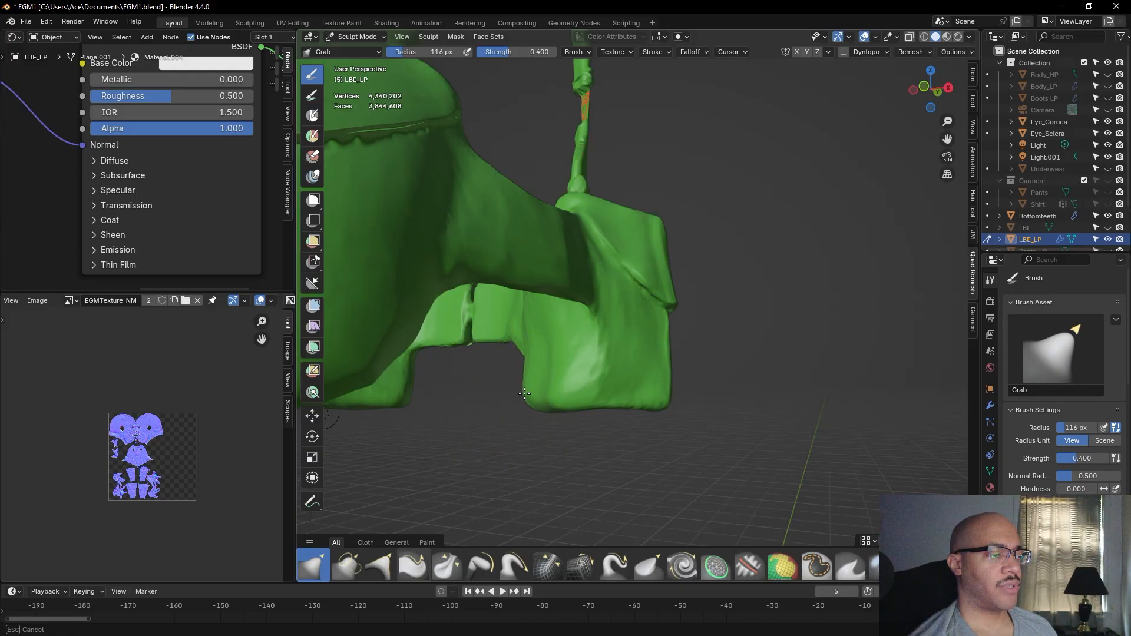
pyautogui.moveTo(535, 397)
pyautogui.mouseDown()
pyautogui.moveTo(560, 354)
pyautogui.moveTo(536, 417)
pyautogui.mouseUp()
# Reshape the opposite lower back corner of the large pouch with the 116 px Grab brush and review both front pouches
pyautogui.moveTo(535, 416)
pyautogui.mouseDown(button='middle')
pyautogui.moveTo(715, 422)
pyautogui.moveTo(682, 328)
pyautogui.mouseUp(button='middle')
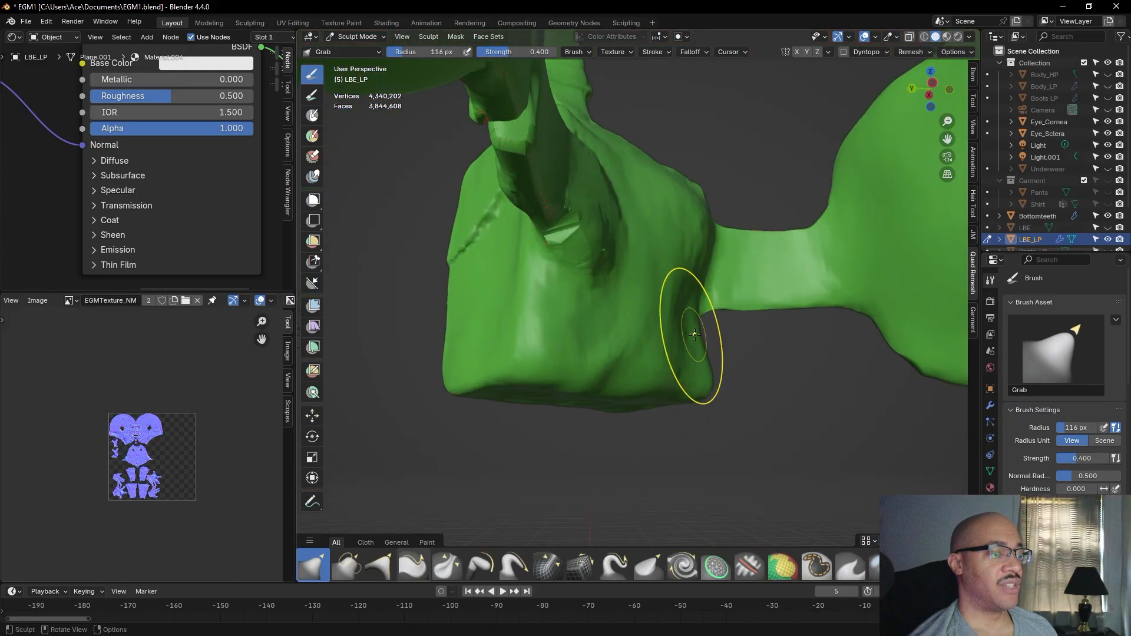
pyautogui.scroll(3, 713, 399)
pyautogui.moveTo(712, 399)
pyautogui.mouseDown(button='middle')
pyautogui.moveTo(662, 353)
pyautogui.moveTo(533, 294)
pyautogui.mouseUp(button='middle')
pyautogui.moveTo(532, 295)
pyautogui.mouseDown()
pyautogui.moveTo(518, 308)
pyautogui.moveTo(450, 253)
pyautogui.moveTo(467, 283)
pyautogui.mouseUp()
pyautogui.moveTo(467, 283)
pyautogui.mouseDown(button='middle')
pyautogui.moveTo(690, 312)
pyautogui.moveTo(699, 356)
pyautogui.mouseUp(button='middle')
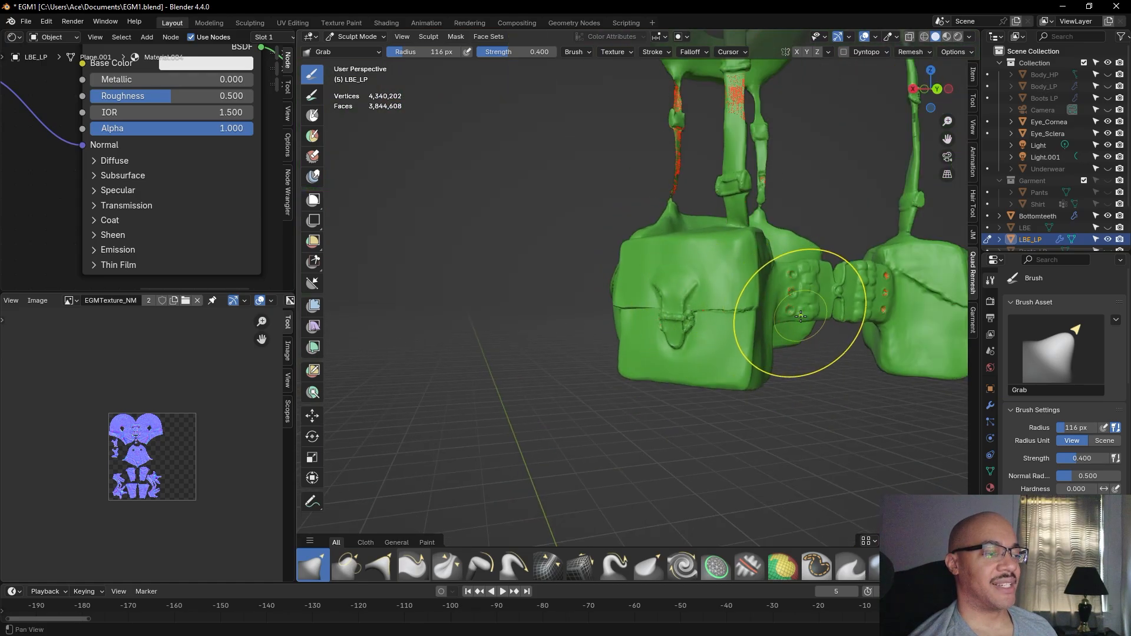
pyautogui.moveTo(775, 323); pyautogui.dragTo(675, 395, button='middle')
pyautogui.moveTo(683, 325)
pyautogui.mouseDown()
pyautogui.moveTo(692, 323)
pyautogui.moveTo(665, 308)
pyautogui.mouseUp()
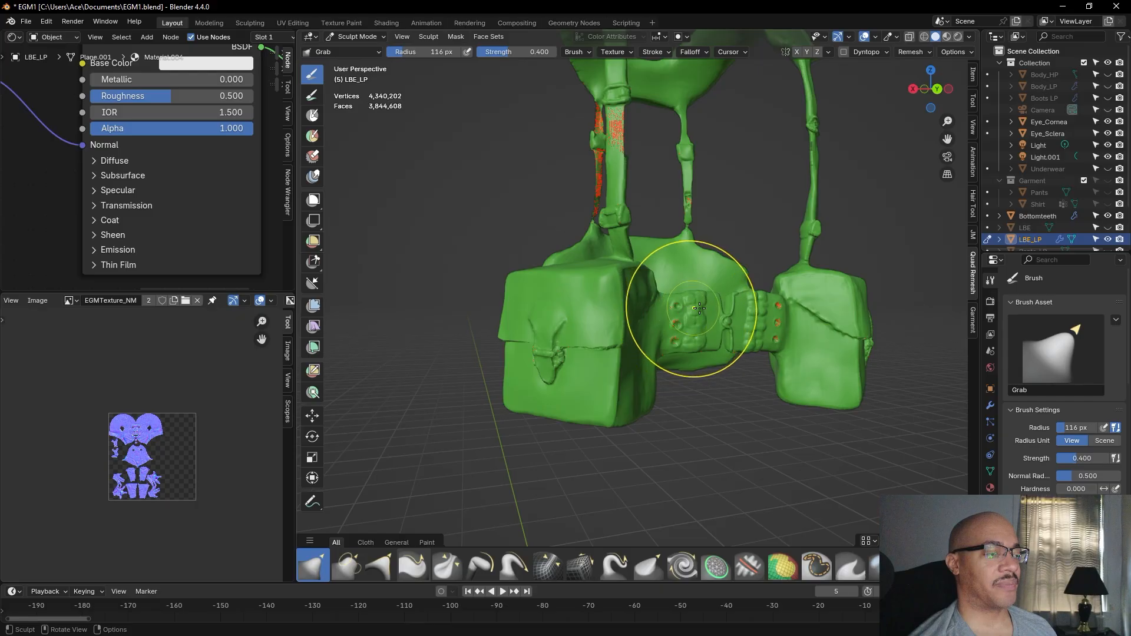
# Reshape the back of the front pouch where the buckle belt joins it, using the 116 px Grab brush
pyautogui.moveTo(591, 288); pyautogui.dragTo(359, 315, button='middle')
pyautogui.scroll(8, 568, 326)
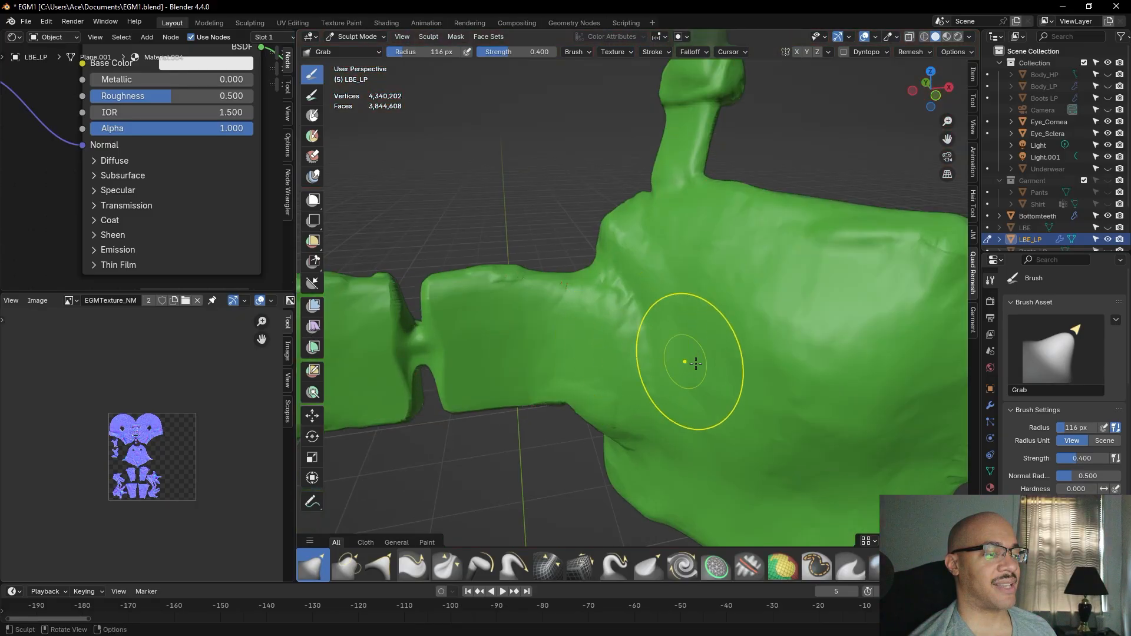
pyautogui.moveTo(422, 369); pyautogui.dragTo(590, 314, button='middle')
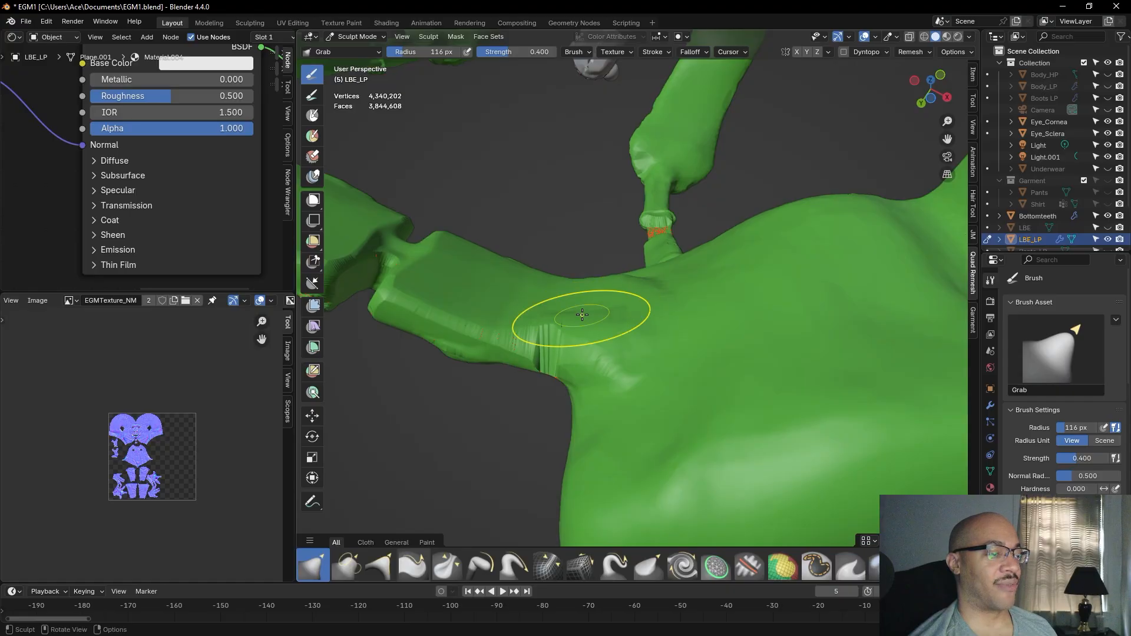
pyautogui.moveTo(577, 320)
pyautogui.mouseDown()
pyautogui.moveTo(558, 339)
pyautogui.moveTo(602, 343)
pyautogui.mouseUp()
pyautogui.moveTo(642, 311); pyautogui.dragTo(634, 282)
pyautogui.moveTo(607, 290)
pyautogui.mouseDown(button='middle')
pyautogui.moveTo(612, 353)
pyautogui.moveTo(641, 419)
pyautogui.mouseUp(button='middle')
pyautogui.scroll(-4, 611, 356)
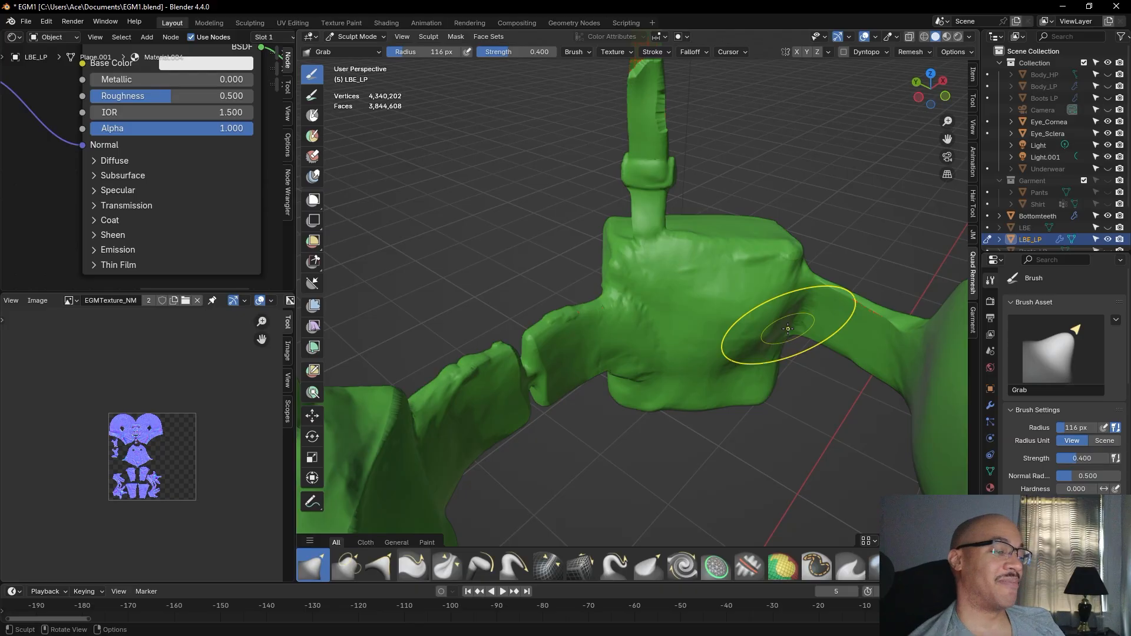
# Push in the bulging upper back edge of the front pouch with the 116 px Grab brush
pyautogui.moveTo(681, 374); pyautogui.dragTo(694, 359, button='middle')
pyautogui.moveTo(821, 378)
pyautogui.mouseDown(button='middle')
pyautogui.moveTo(678, 307)
pyautogui.moveTo(664, 287)
pyautogui.moveTo(713, 194)
pyautogui.mouseUp(button='middle')
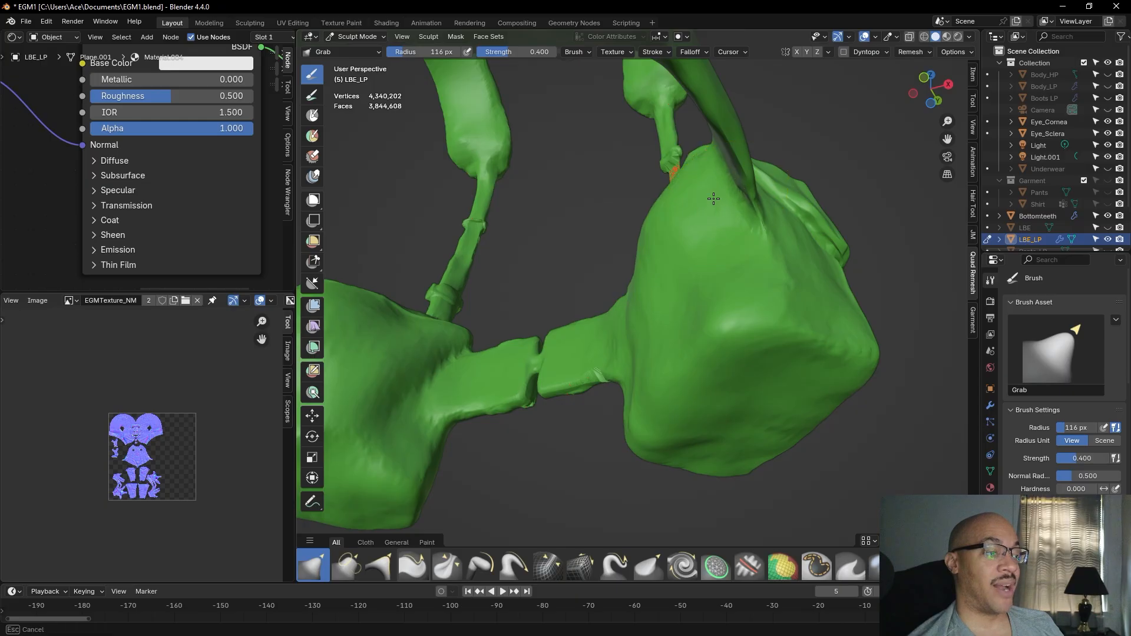
pyautogui.moveTo(647, 230)
pyautogui.mouseDown()
pyautogui.moveTo(657, 244)
pyautogui.moveTo(648, 256)
pyautogui.mouseUp()
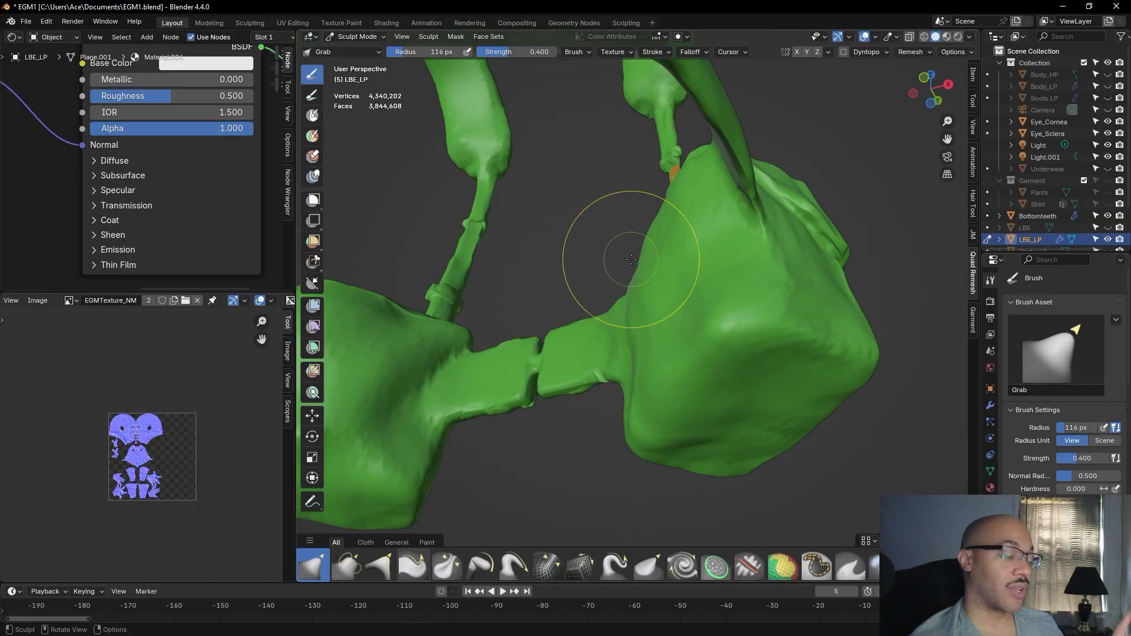
pyautogui.moveTo(613, 341); pyautogui.dragTo(664, 369, button='middle')
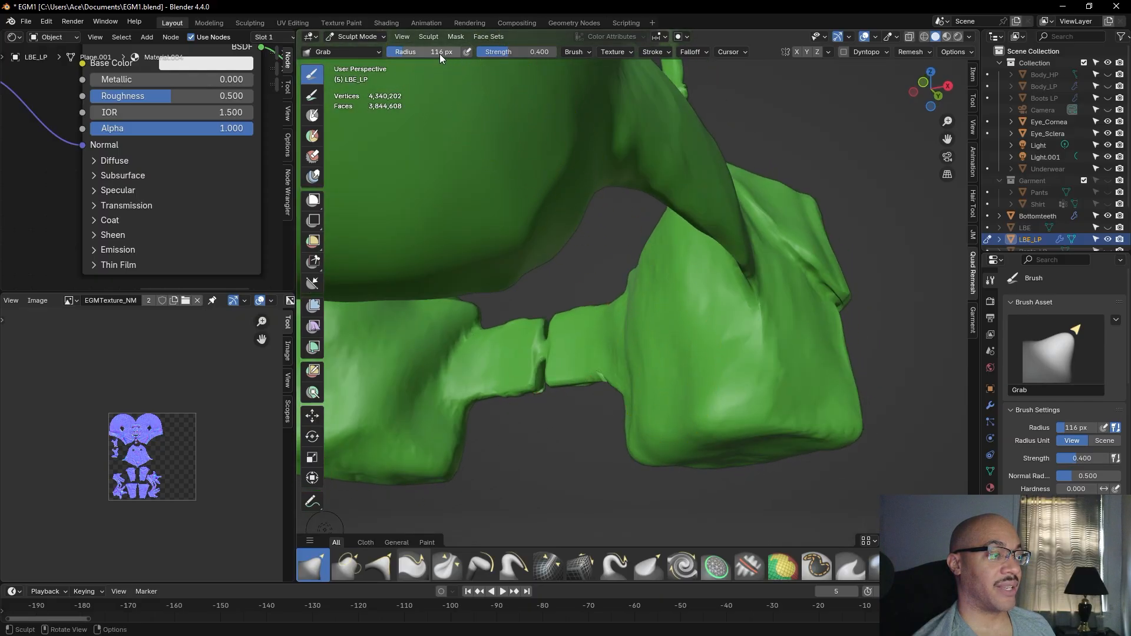
# Even out the back edge of the front pouch's underside with the Grab brush at 77 px and 116 px radius
pyautogui.moveTo(429, 52); pyautogui.dragTo(427, 52)
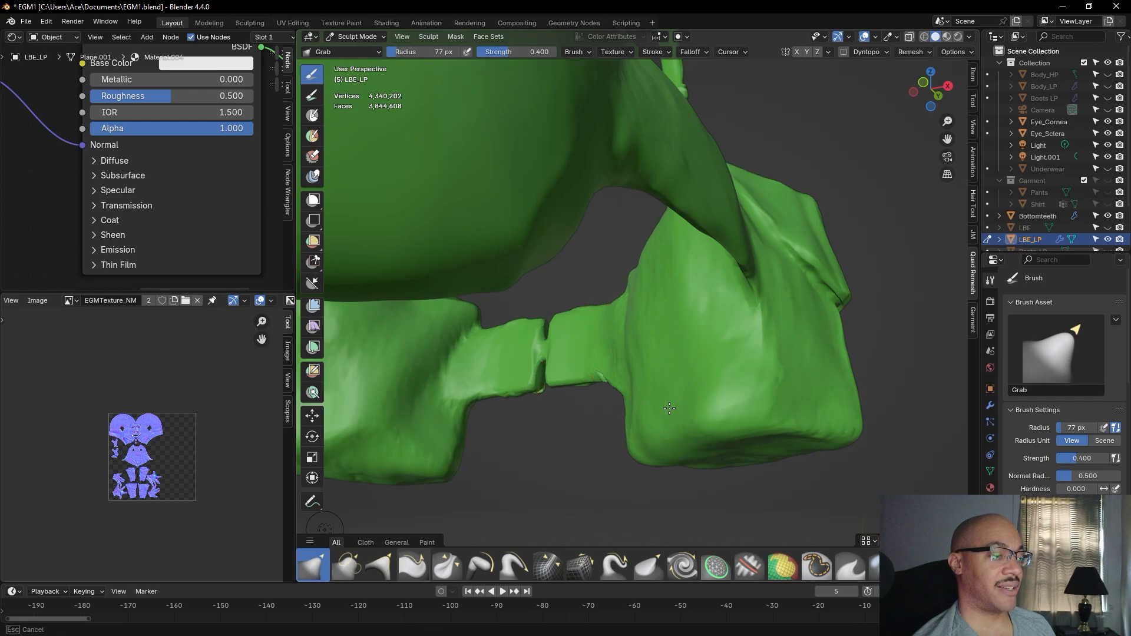
pyautogui.moveTo(715, 391); pyautogui.dragTo(699, 384, button='middle')
pyautogui.moveTo(660, 420); pyautogui.dragTo(648, 361, button='middle')
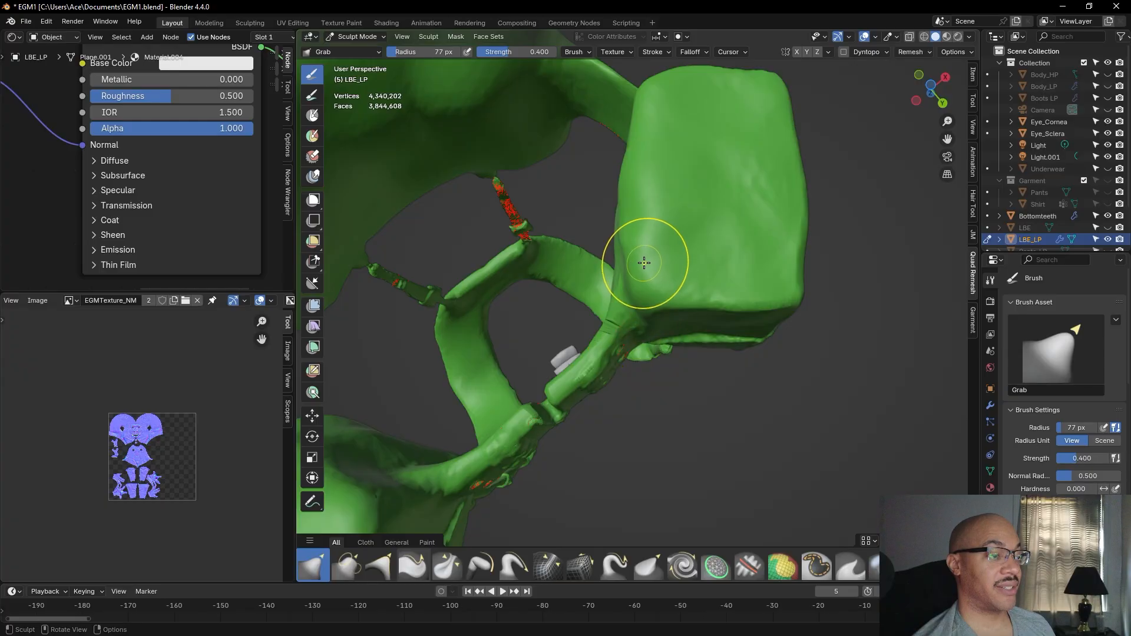
pyautogui.moveTo(436, 51); pyautogui.dragTo(465, 51)
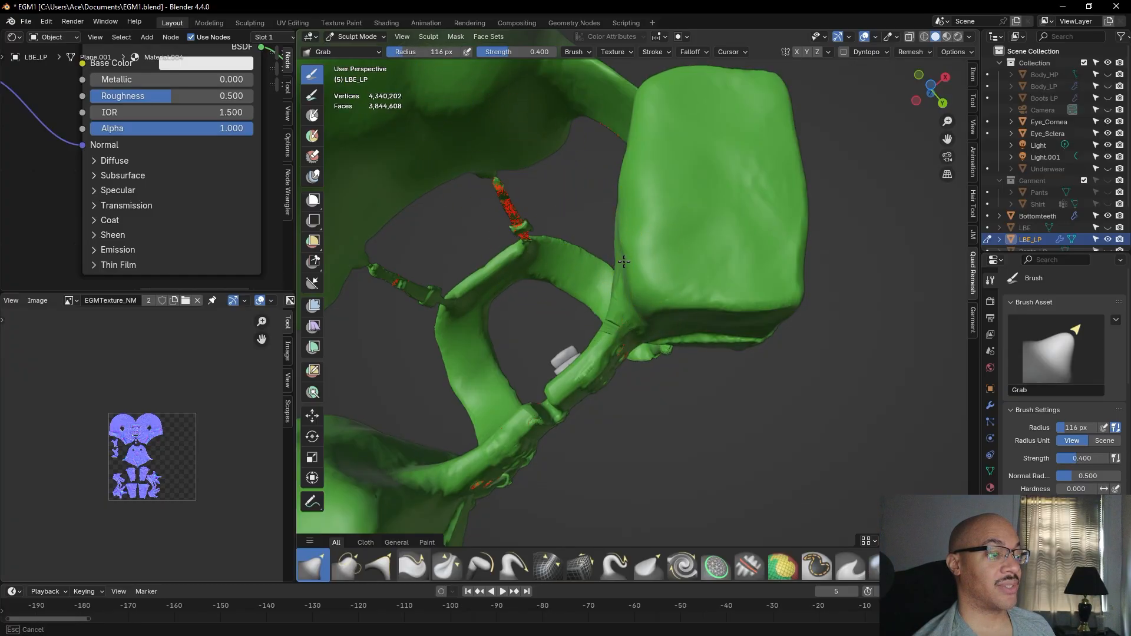
pyautogui.moveTo(619, 260); pyautogui.dragTo(617, 286)
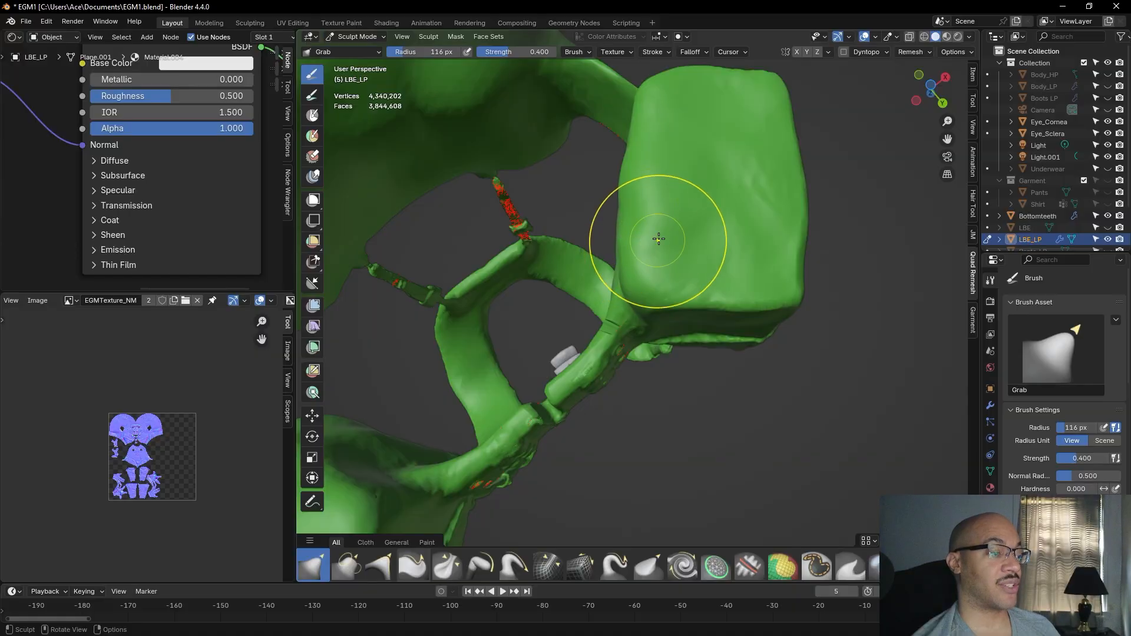
# Adjust the front pouch's lower back corner and its joint with the side belt using the 116 px Grab brush
pyautogui.moveTo(656, 217)
pyautogui.mouseDown(button='middle')
pyautogui.moveTo(656, 197)
pyautogui.moveTo(699, 192)
pyautogui.moveTo(694, 252)
pyautogui.moveTo(700, 227)
pyautogui.mouseUp(button='middle')
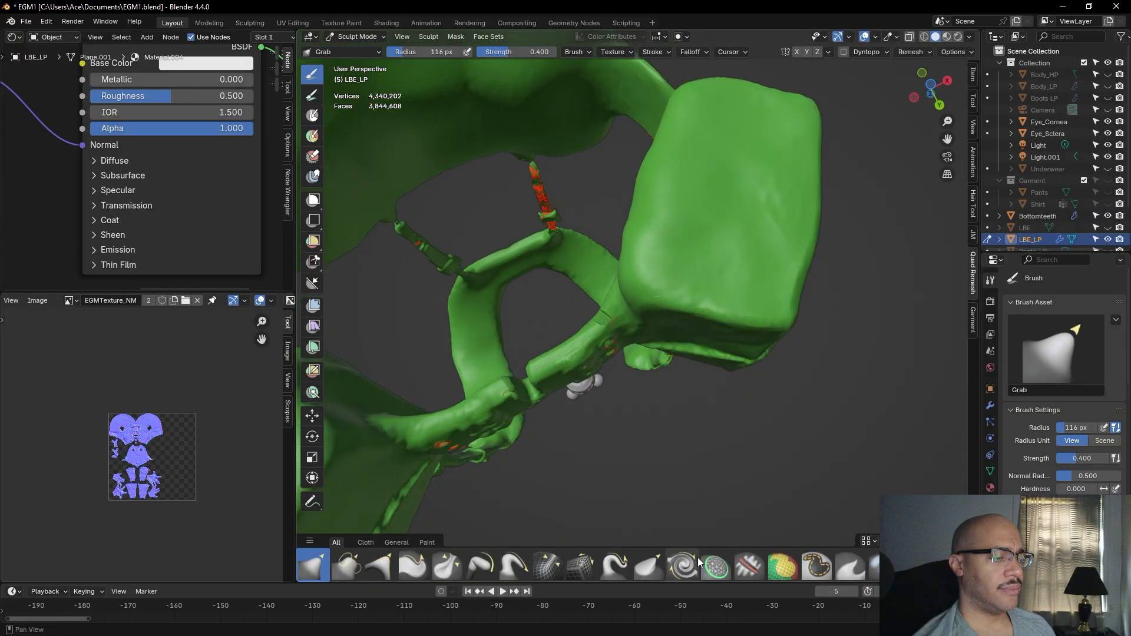
pyautogui.moveTo(694, 379)
pyautogui.mouseDown(button='middle')
pyautogui.moveTo(672, 569)
pyautogui.moveTo(669, 429)
pyautogui.mouseUp(button='middle')
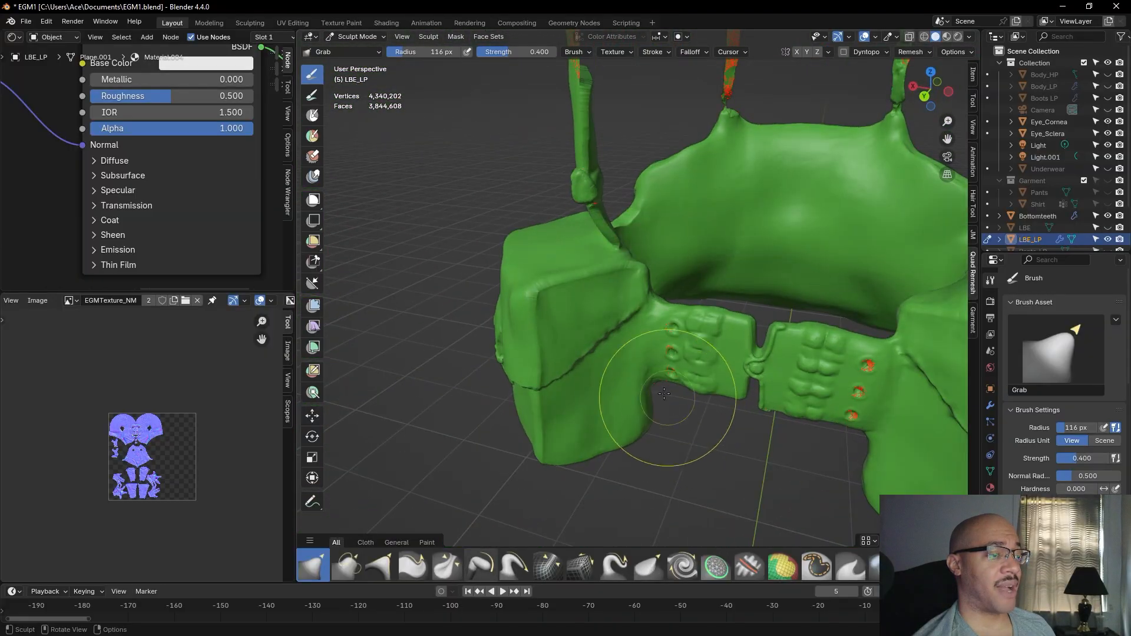
pyautogui.moveTo(807, 271)
pyautogui.mouseDown(button='middle')
pyautogui.moveTo(745, 316)
pyautogui.moveTo(611, 295)
pyautogui.moveTo(642, 284)
pyautogui.moveTo(732, 399)
pyautogui.moveTo(725, 367)
pyautogui.moveTo(723, 391)
pyautogui.mouseUp(button='middle')
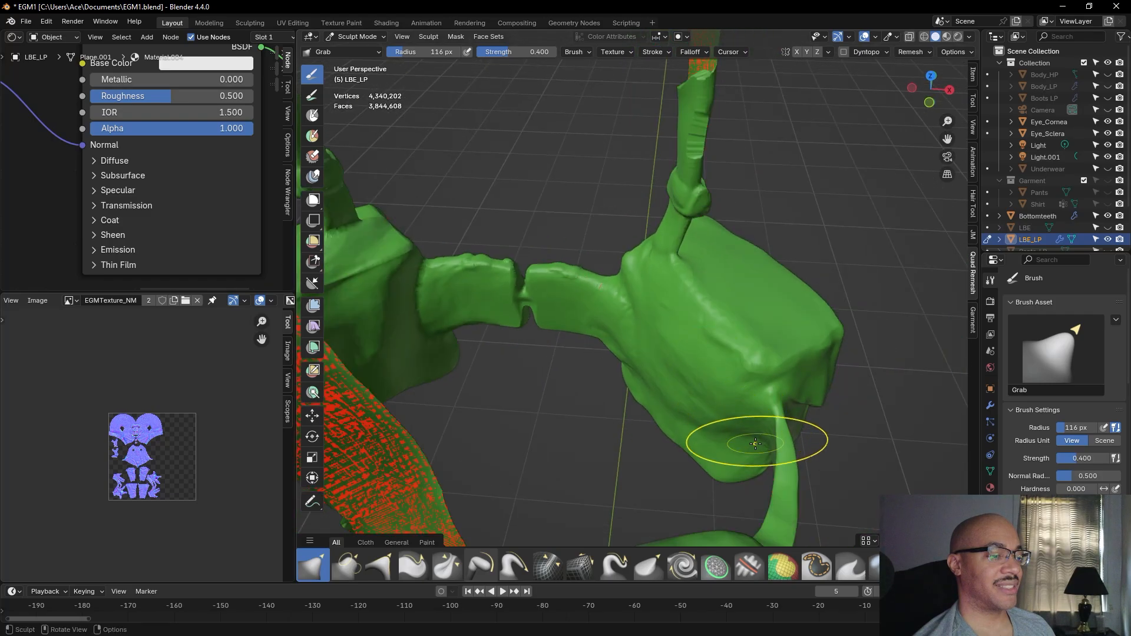
pyautogui.moveTo(778, 452); pyautogui.dragTo(824, 390, button='middle')
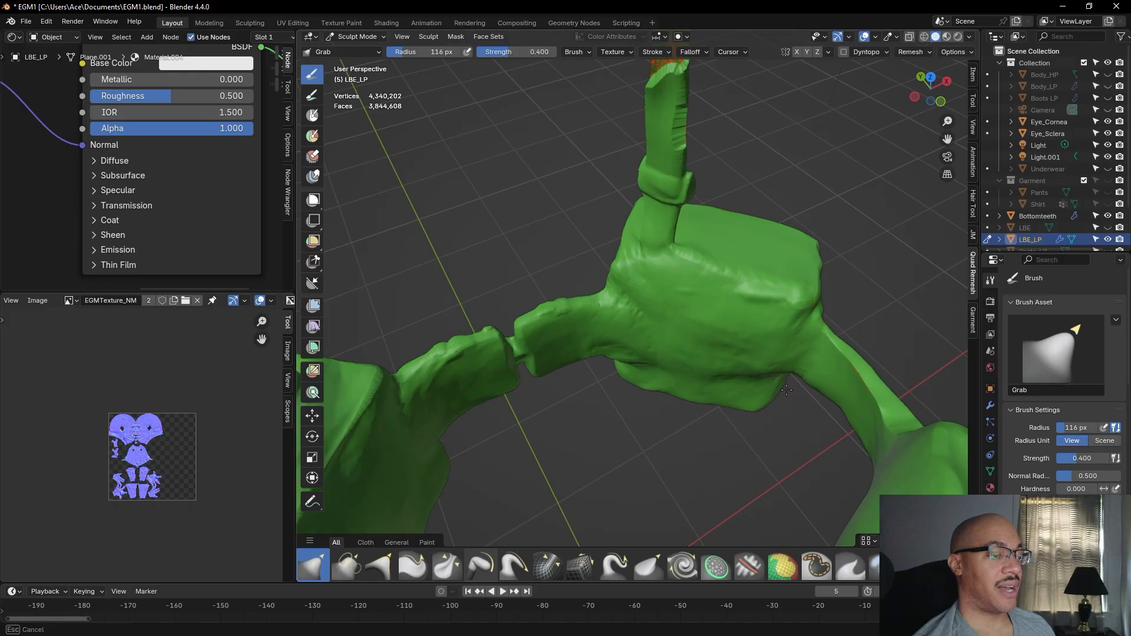
pyautogui.moveTo(782, 407)
pyautogui.mouseDown(button='middle')
pyautogui.moveTo(790, 335)
pyautogui.moveTo(836, 338)
pyautogui.mouseUp(button='middle')
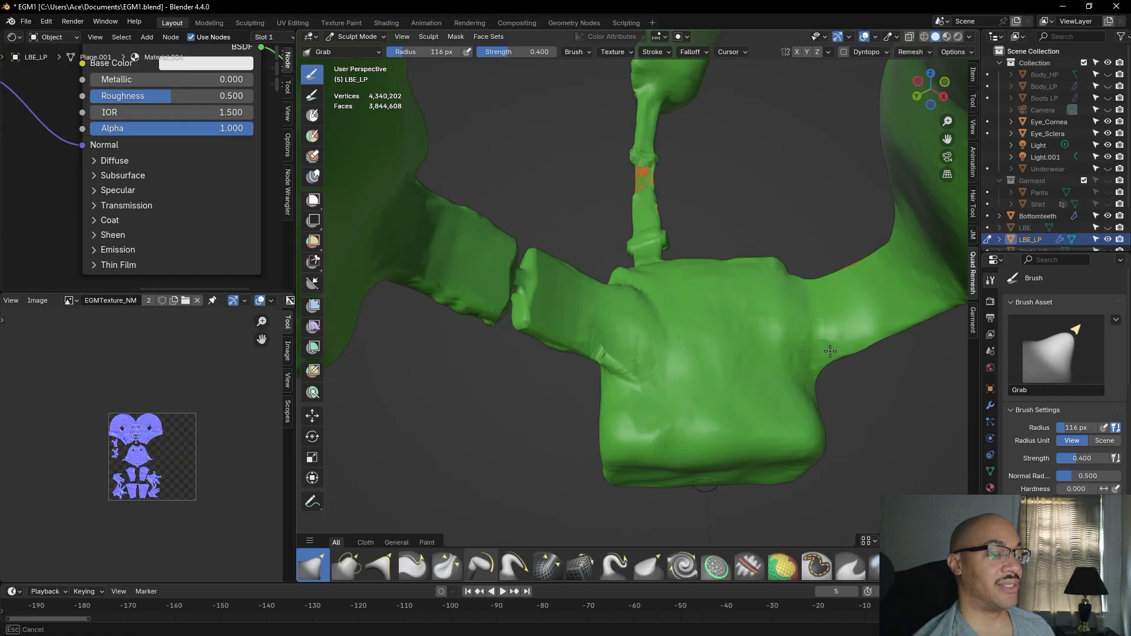
pyautogui.moveTo(831, 361)
pyautogui.mouseDown(button='middle')
pyautogui.moveTo(853, 399)
pyautogui.moveTo(801, 407)
pyautogui.mouseUp(button='middle')
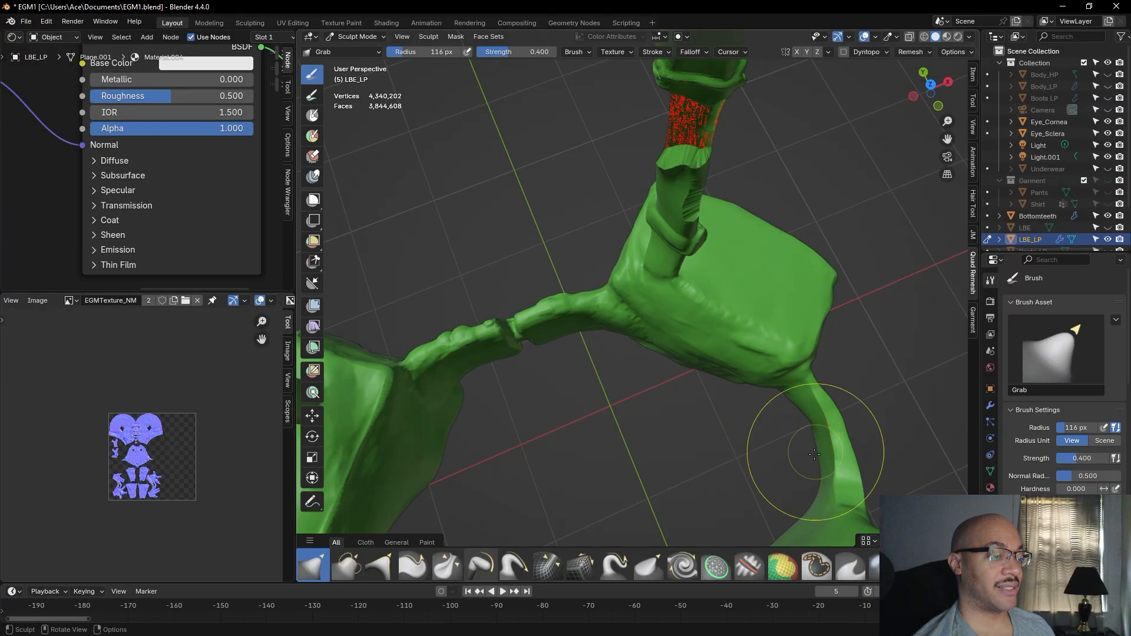
pyautogui.moveTo(819, 455)
pyautogui.mouseDown(button='middle')
pyautogui.moveTo(833, 449)
pyautogui.moveTo(725, 384)
pyautogui.moveTo(699, 396)
pyautogui.moveTo(721, 357)
pyautogui.moveTo(721, 370)
pyautogui.mouseUp(button='middle')
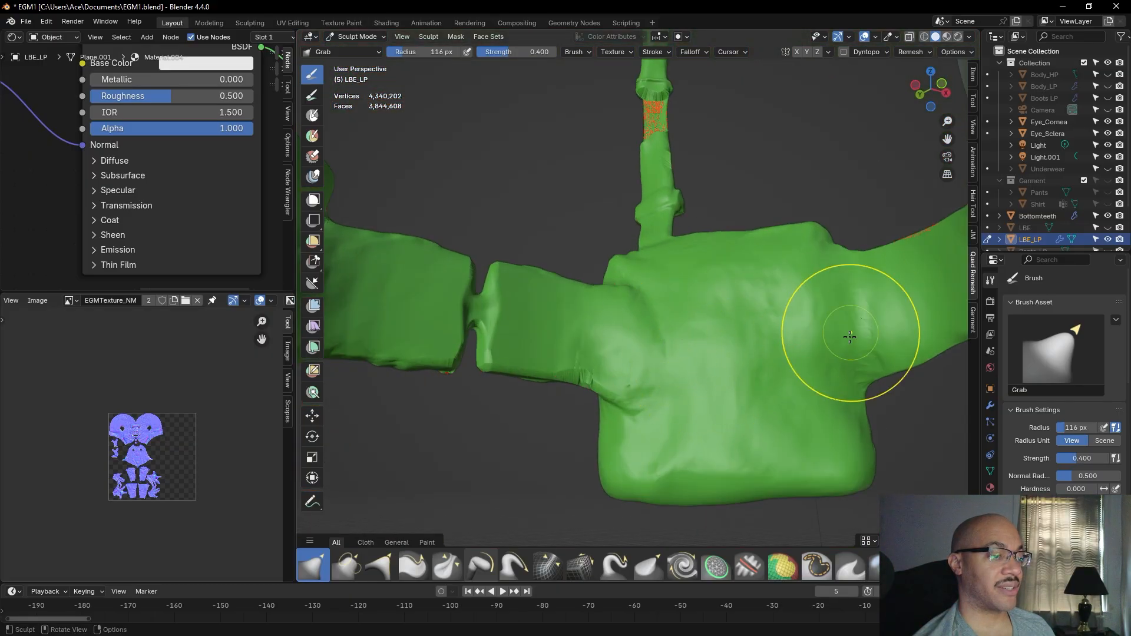
# Straighten the front pouch's back edge below the side belt with short 116 px Grab strokes
pyautogui.moveTo(808, 430)
pyautogui.mouseDown(button='middle')
pyautogui.moveTo(802, 372)
pyautogui.moveTo(674, 417)
pyautogui.moveTo(683, 406)
pyautogui.moveTo(651, 379)
pyautogui.mouseUp(button='middle')
pyautogui.moveTo(617, 368)
pyautogui.mouseDown()
pyautogui.moveTo(621, 348)
pyautogui.moveTo(601, 348)
pyautogui.moveTo(613, 349)
pyautogui.mouseUp()
pyautogui.moveTo(591, 475)
pyautogui.mouseDown()
pyautogui.moveTo(603, 475)
pyautogui.moveTo(593, 465)
pyautogui.mouseUp()
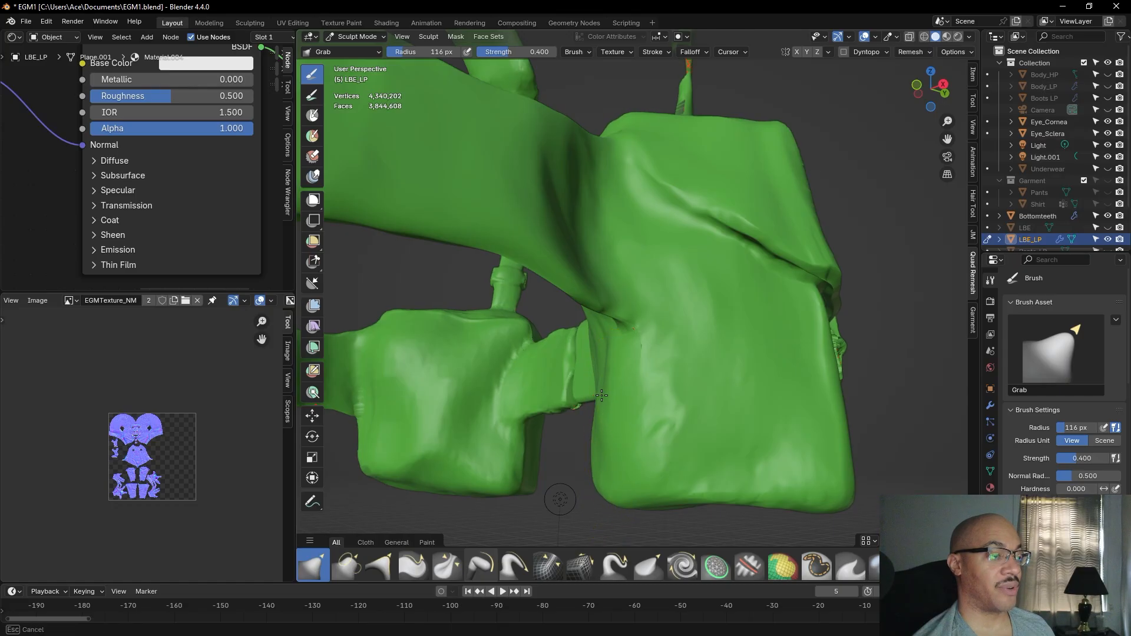
pyautogui.moveTo(601, 395); pyautogui.dragTo(601, 394)
# Show Shirt_LP to check how the gear sits against it from the side and front, and hide it again
pyautogui.scroll(-8, 601, 391)
pyautogui.moveTo(601, 392)
pyautogui.mouseDown(button='middle')
pyautogui.moveTo(624, 446)
pyautogui.moveTo(640, 406)
pyautogui.mouseUp(button='middle')
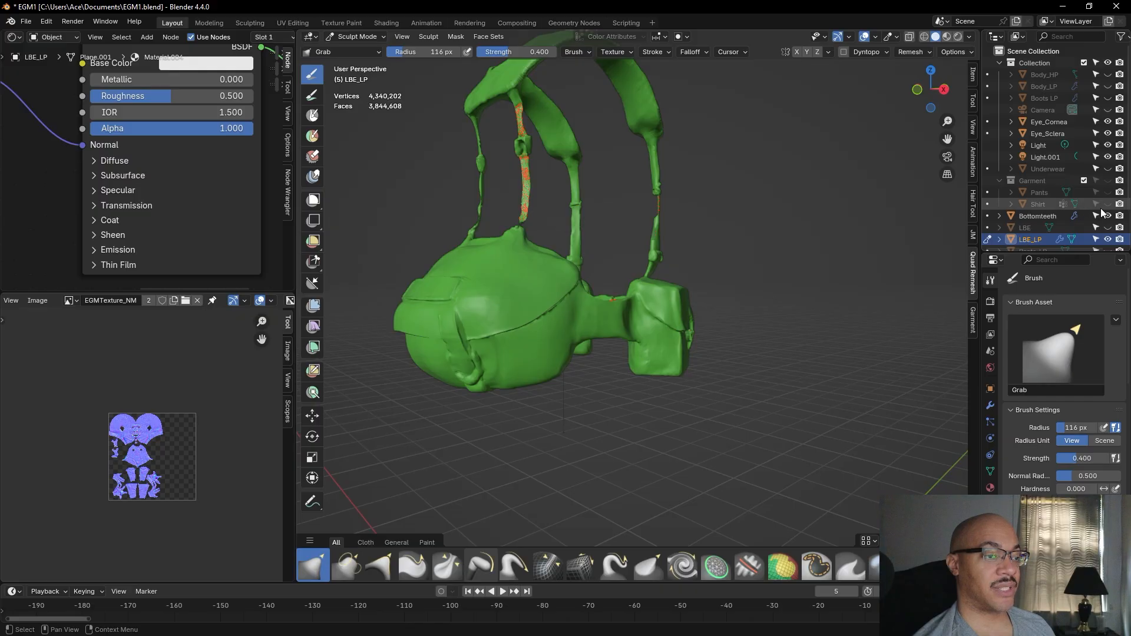
pyautogui.scroll(-2, 1109, 209)
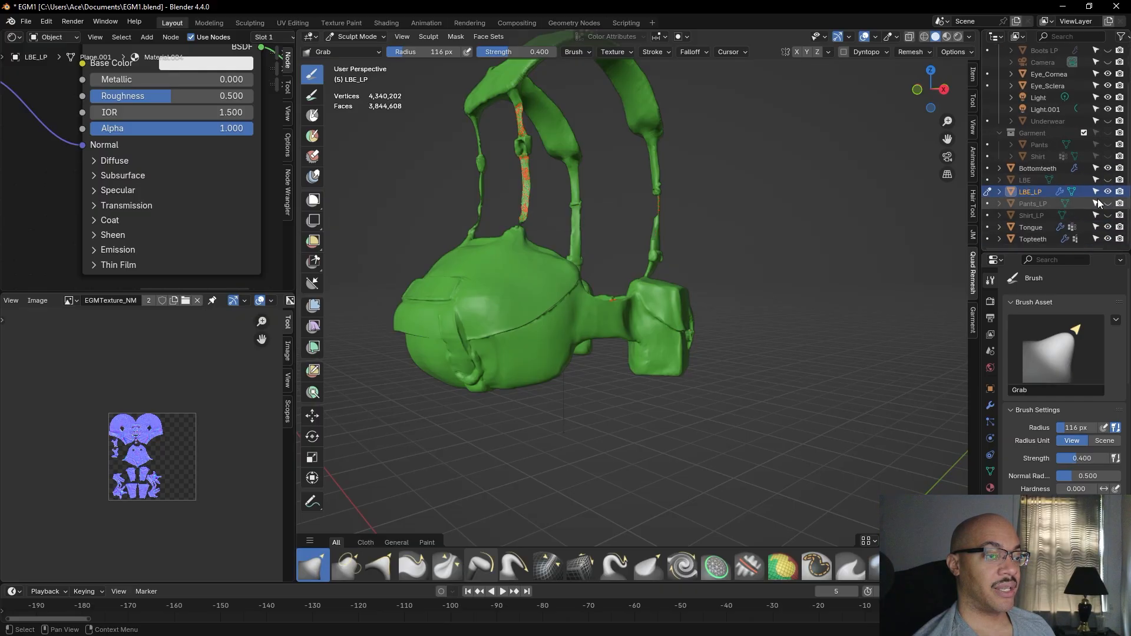
pyautogui.click(1108, 215)
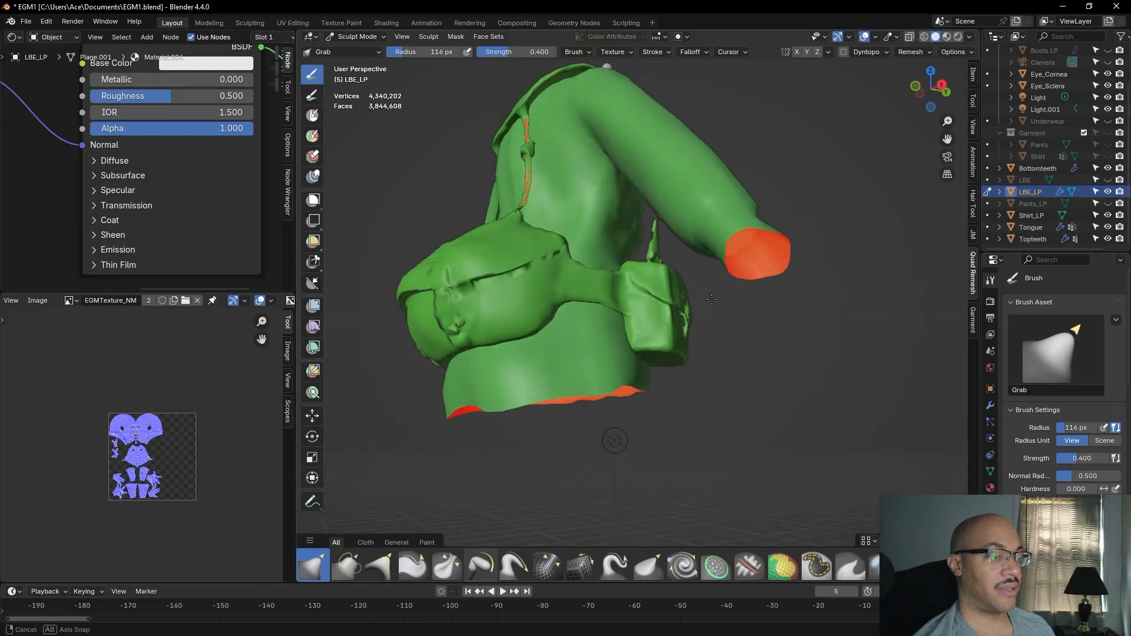
pyautogui.scroll(4, 717, 370)
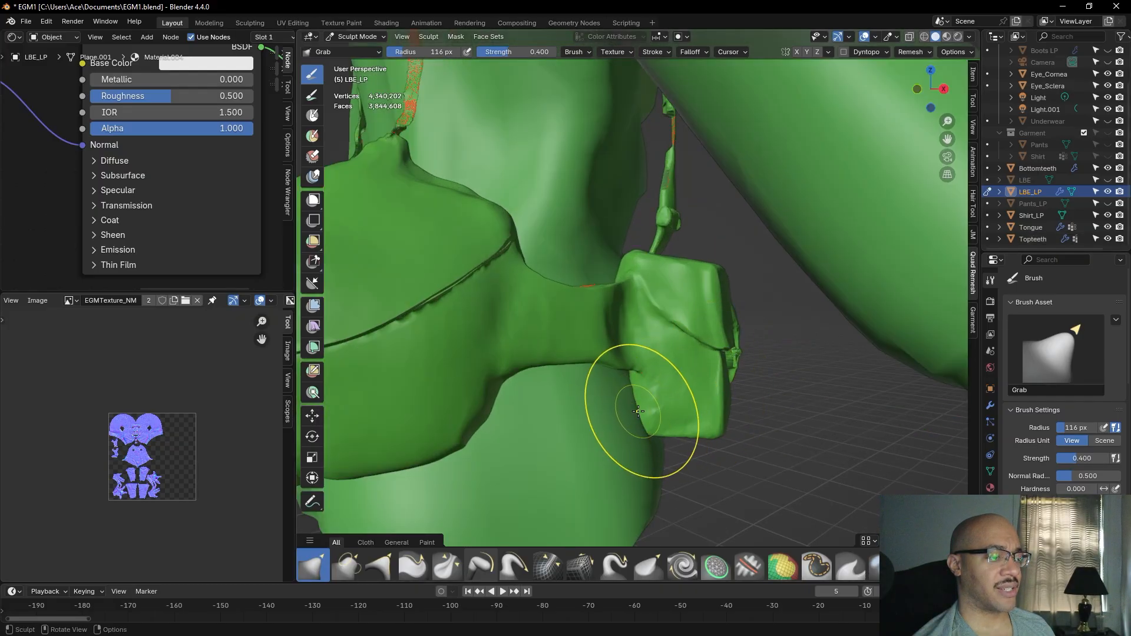
pyautogui.scroll(-6, 642, 420)
pyautogui.moveTo(642, 420); pyautogui.dragTo(866, 430, button='middle')
pyautogui.scroll(-4, 843, 423)
pyautogui.moveTo(748, 394); pyautogui.dragTo(677, 396, button='middle')
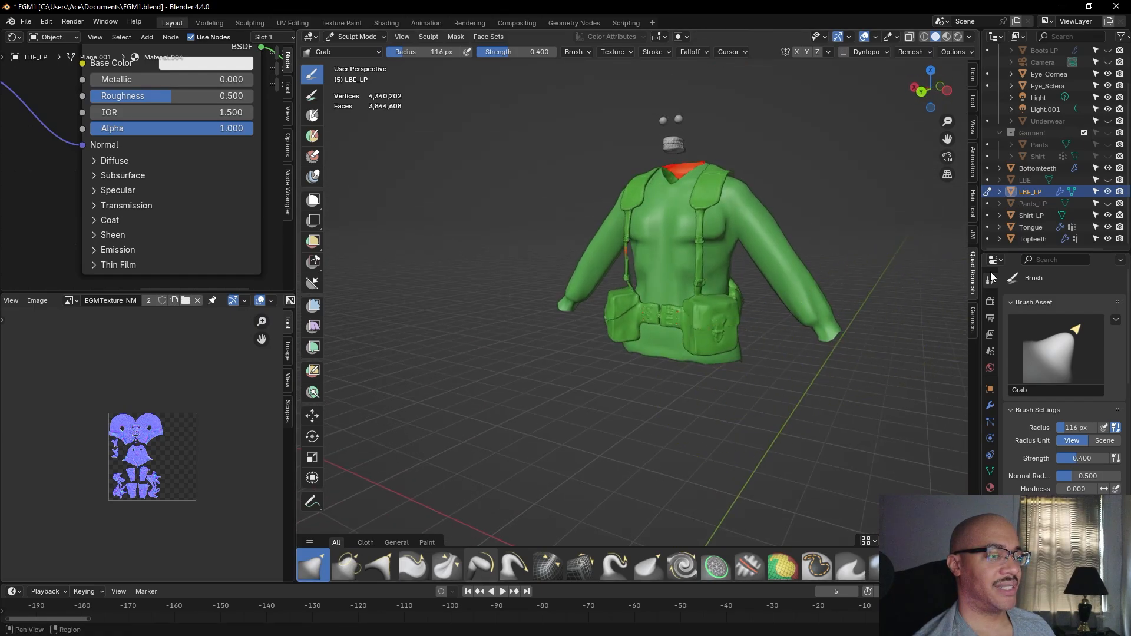
pyautogui.click(1108, 216)
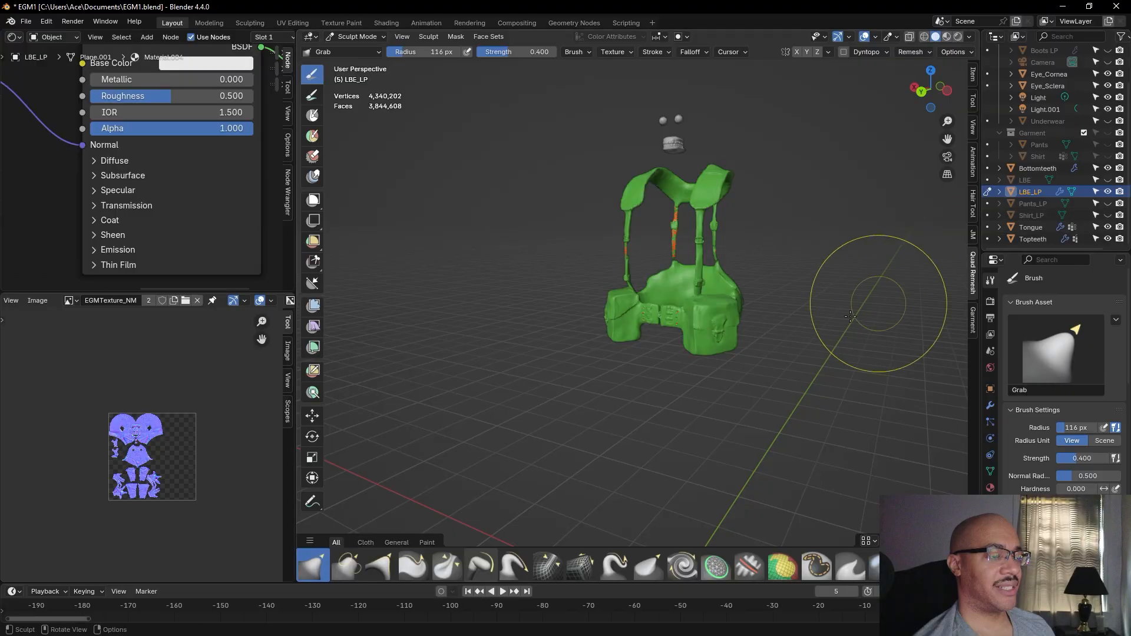
# Nudge the front pouch's upper corner beside the buckle belt with the 116 px Grab brush and compare both front pouches
pyautogui.scroll(5, 757, 353)
pyautogui.moveTo(741, 412); pyautogui.dragTo(624, 466, button='middle')
pyautogui.scroll(-3, 624, 466)
pyautogui.moveTo(716, 426); pyautogui.dragTo(948, 353, button='middle')
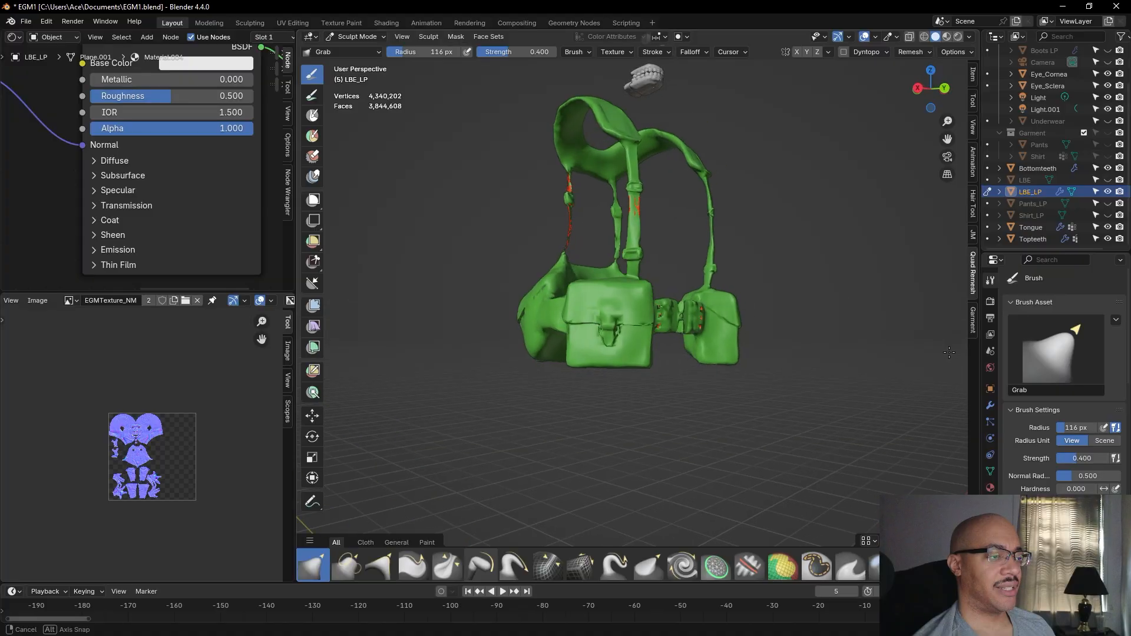
pyautogui.scroll(2, 664, 422)
pyautogui.moveTo(665, 408); pyautogui.dragTo(667, 278, button='middle')
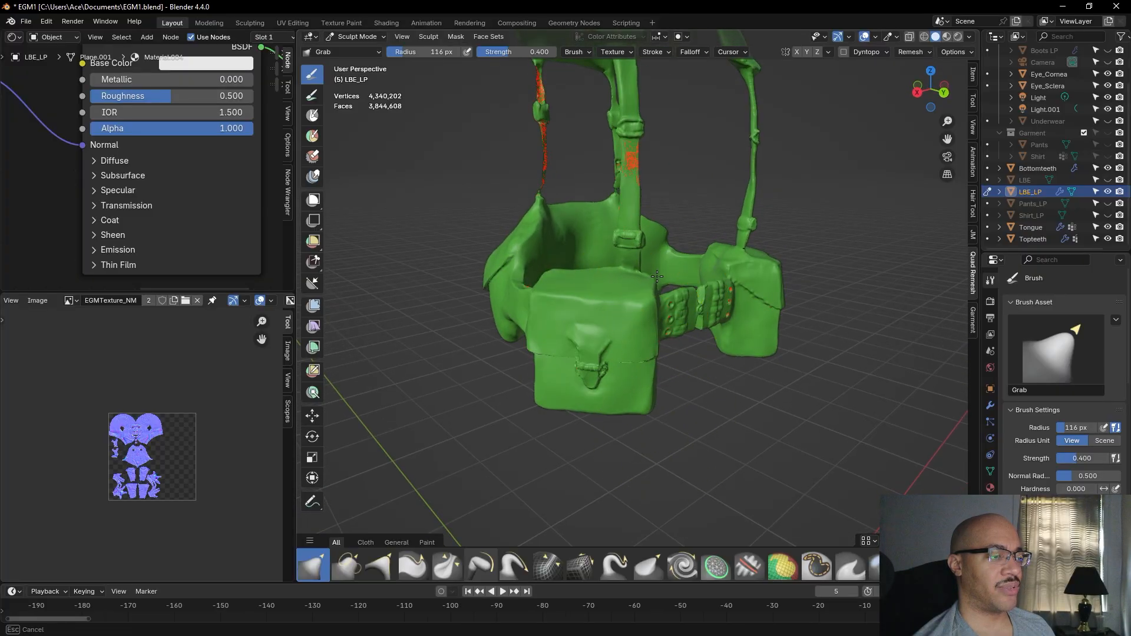
pyautogui.moveTo(648, 321); pyautogui.dragTo(555, 352, button='middle')
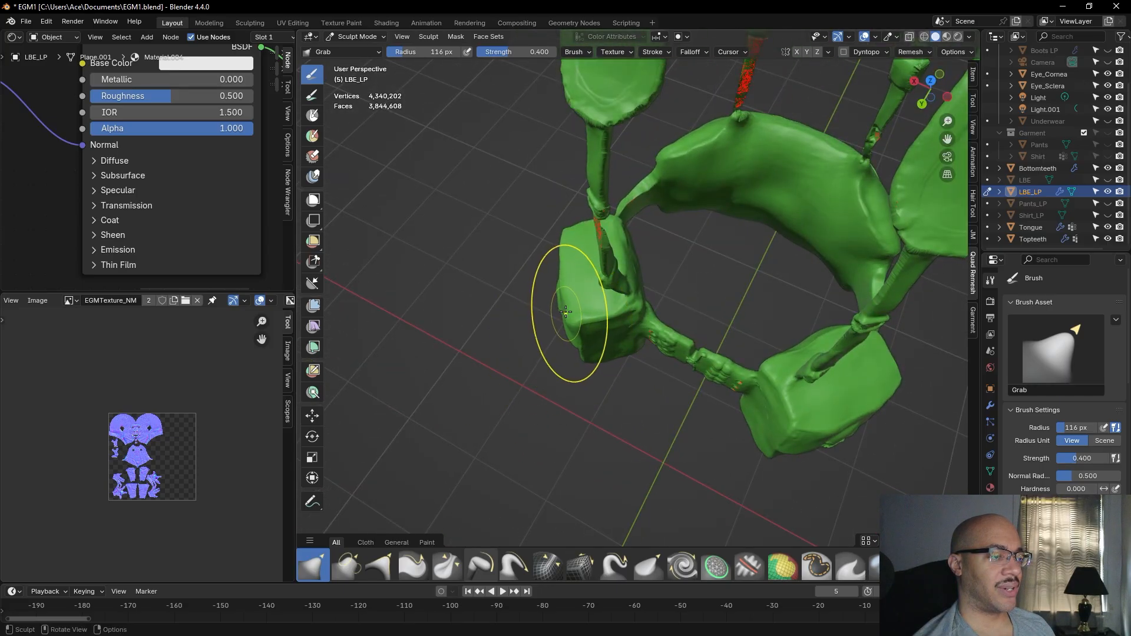
pyautogui.moveTo(551, 380); pyautogui.dragTo(559, 294, button='middle')
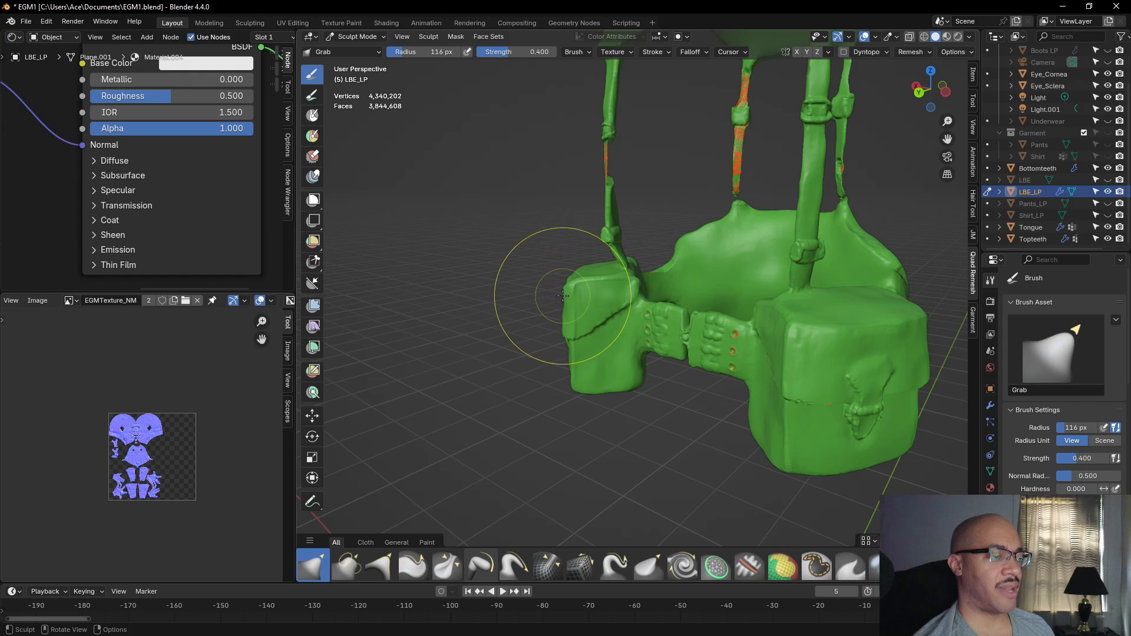
# Refine the front pouch's lower and upper corners with the 116 px Grab brush and review the whole harness around to the rear pack
pyautogui.moveTo(585, 336)
pyautogui.mouseDown(button='middle')
pyautogui.moveTo(697, 343)
pyautogui.moveTo(730, 371)
pyautogui.moveTo(724, 381)
pyautogui.mouseUp(button='middle')
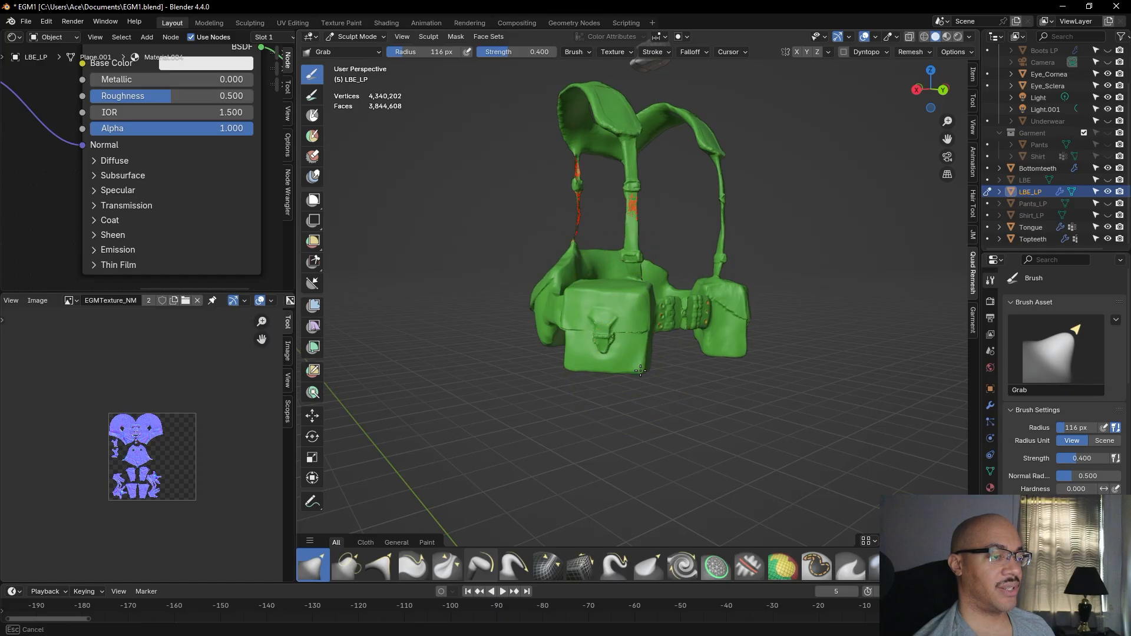
pyautogui.moveTo(642, 368); pyautogui.dragTo(610, 408, button='middle')
pyautogui.scroll(6, 559, 427)
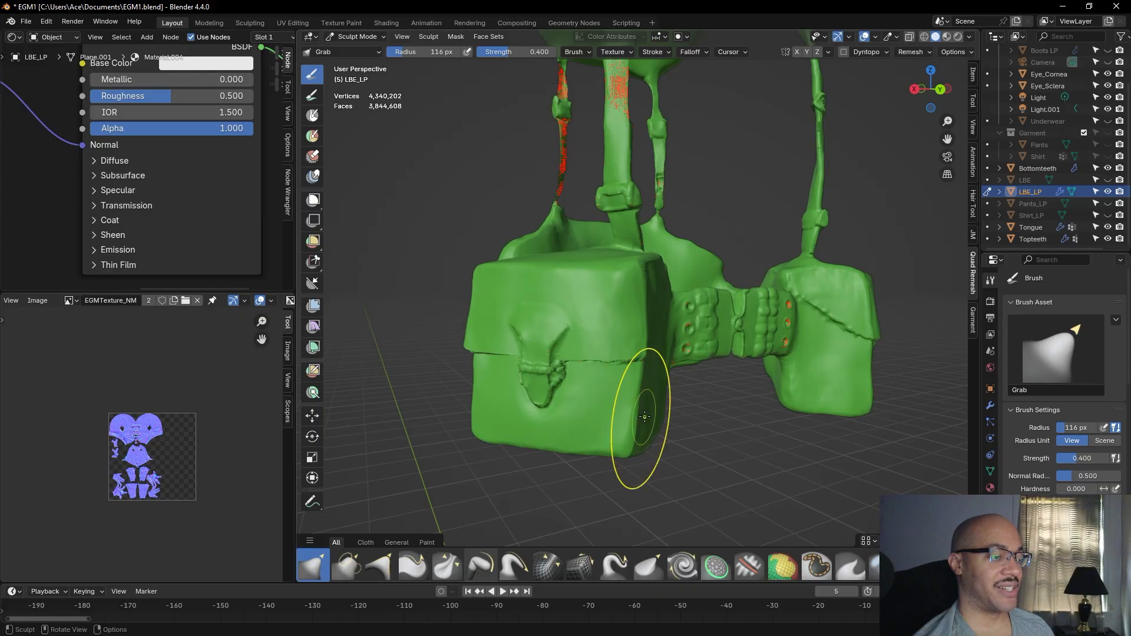
pyautogui.moveTo(647, 427); pyautogui.dragTo(677, 440, button='middle')
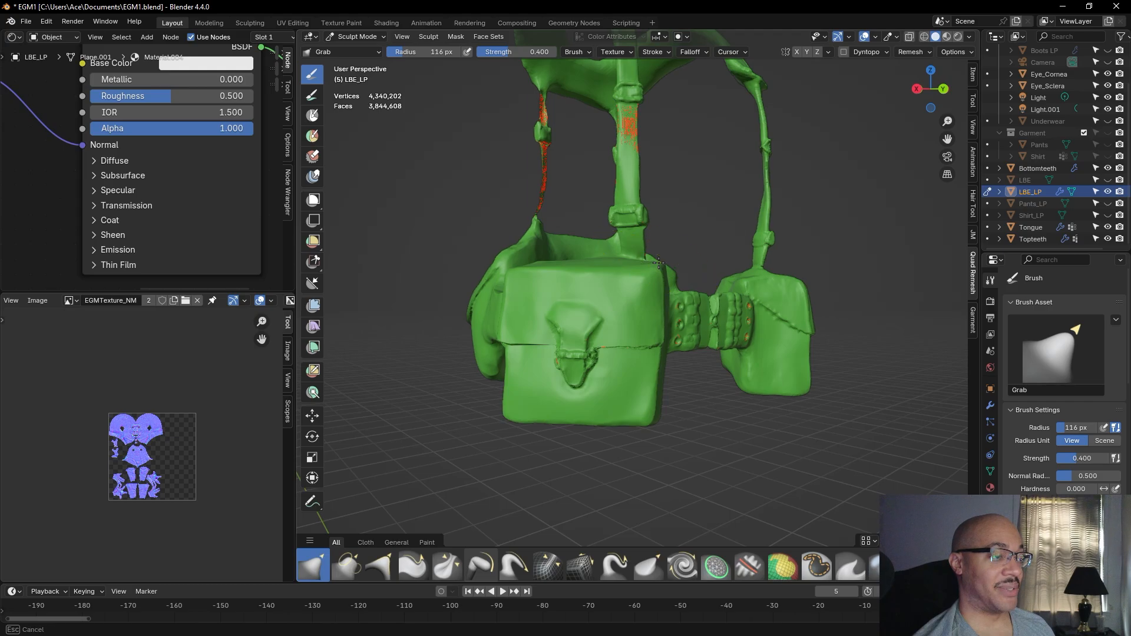
pyautogui.scroll(-4, 659, 275)
pyautogui.moveTo(782, 289)
pyautogui.mouseDown(button='middle')
pyautogui.moveTo(663, 287)
pyautogui.moveTo(761, 287)
pyautogui.mouseUp(button='middle')
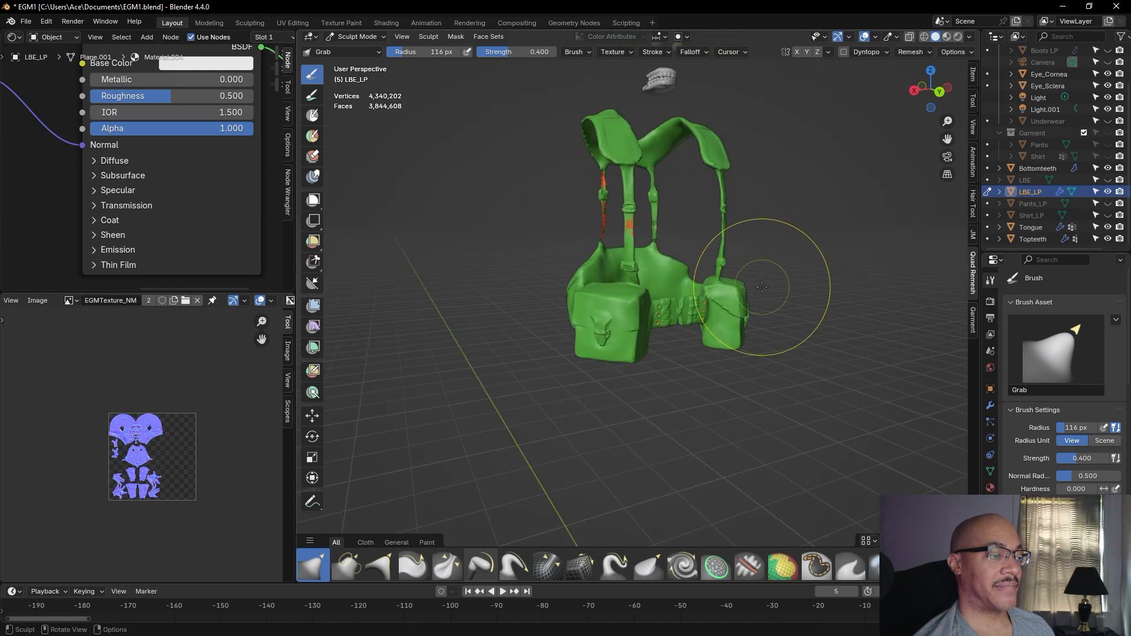
pyautogui.moveTo(565, 387)
pyautogui.mouseDown(button='middle')
pyautogui.moveTo(517, 347)
pyautogui.moveTo(554, 329)
pyautogui.moveTo(618, 354)
pyautogui.mouseUp(button='middle')
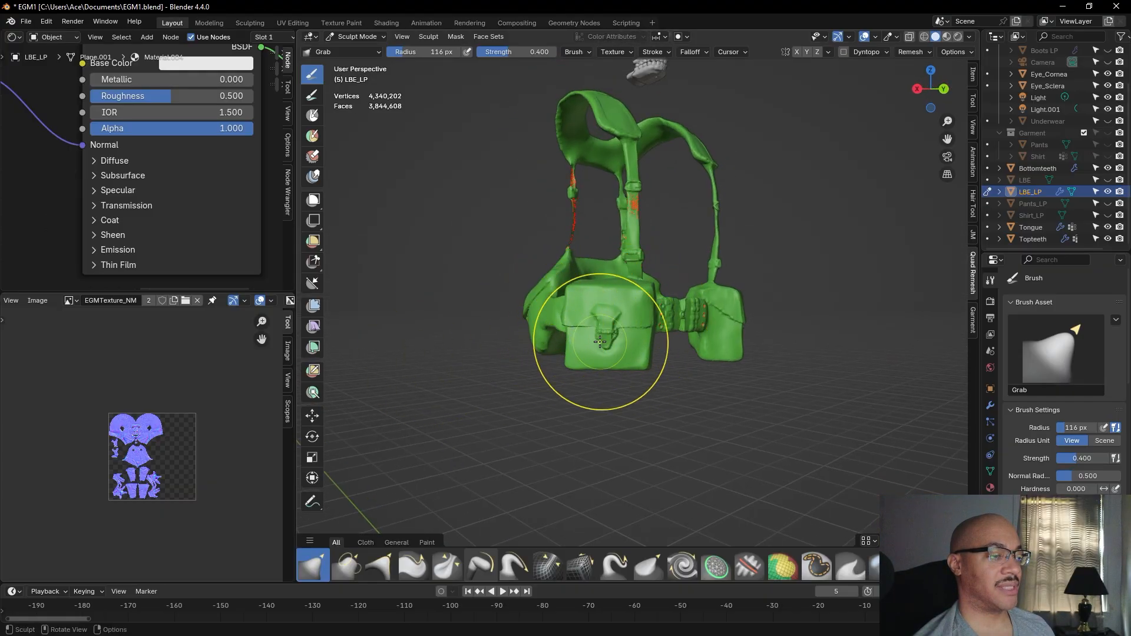
pyautogui.moveTo(481, 366)
pyautogui.mouseDown(button='middle')
pyautogui.moveTo(531, 351)
pyautogui.moveTo(589, 405)
pyautogui.mouseUp(button='middle')
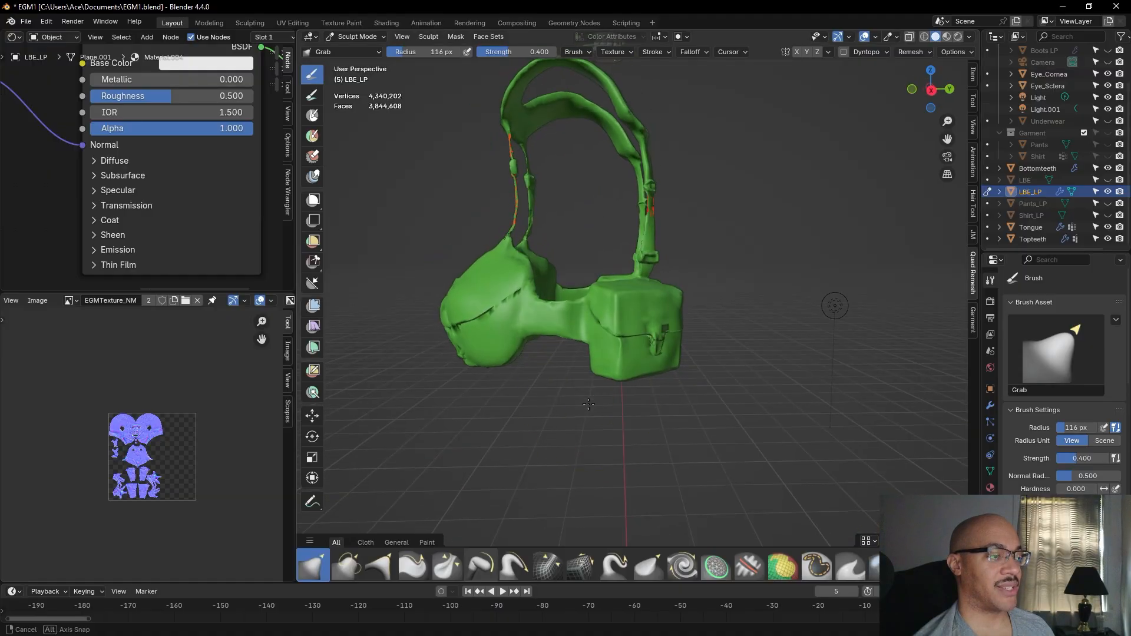
pyautogui.moveTo(459, 359); pyautogui.dragTo(500, 361, button='middle')
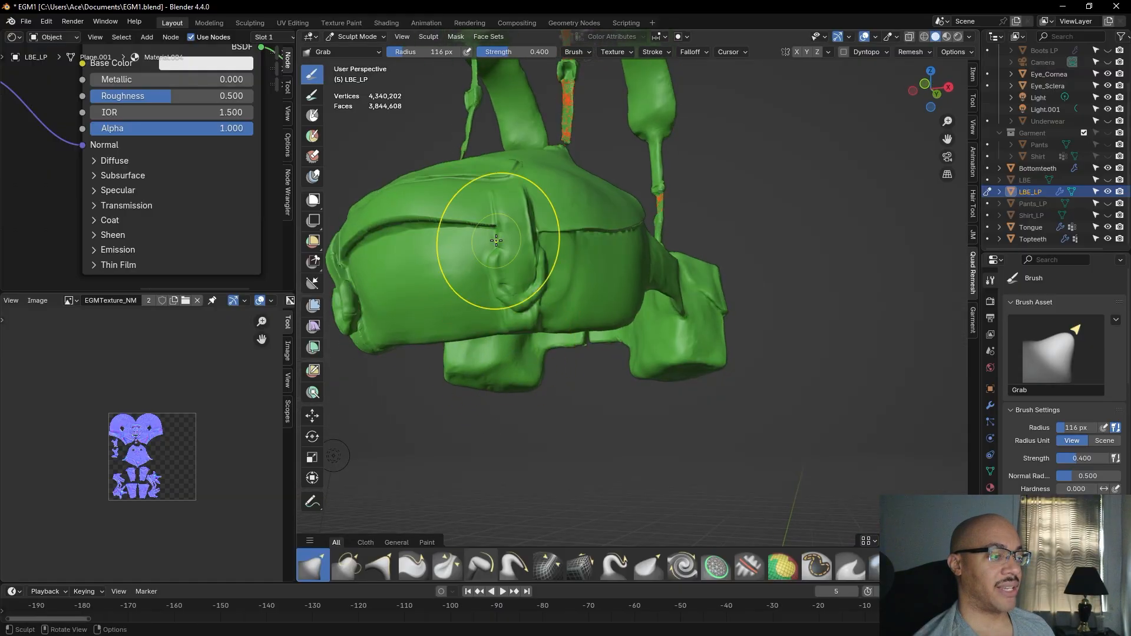
# Nudge the rear pack's upper corner at the thin strap's attachment with a short 116 px Grab stroke
pyautogui.moveTo(526, 266); pyautogui.dragTo(470, 231, button='middle')
pyautogui.moveTo(432, 236); pyautogui.dragTo(426, 240)
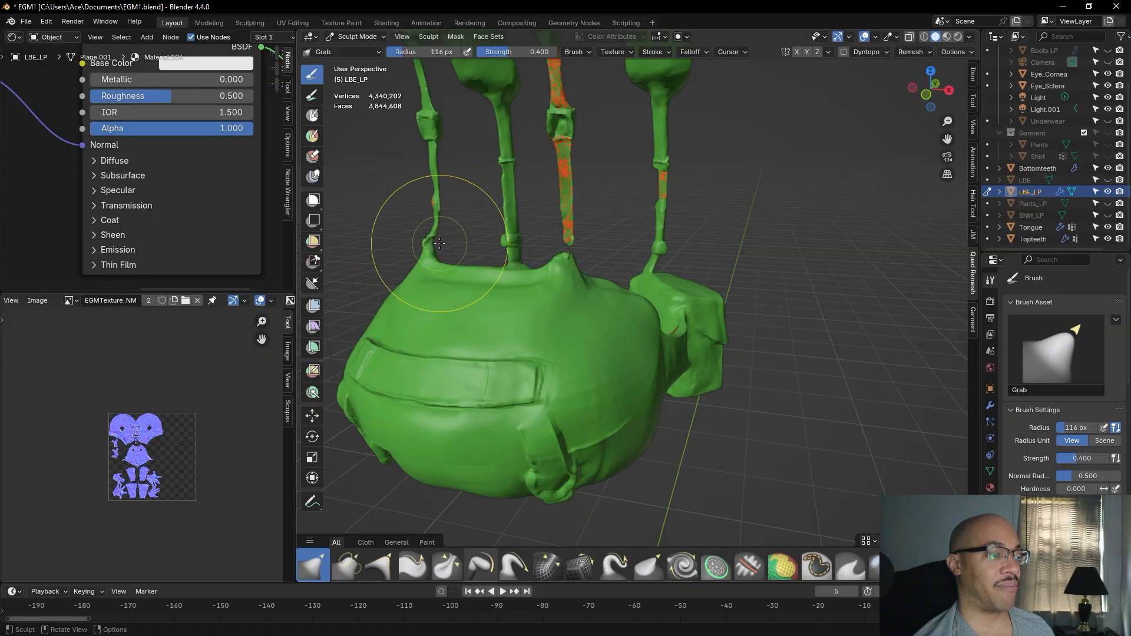
pyautogui.moveTo(633, 257); pyautogui.dragTo(417, 240, button='middle')
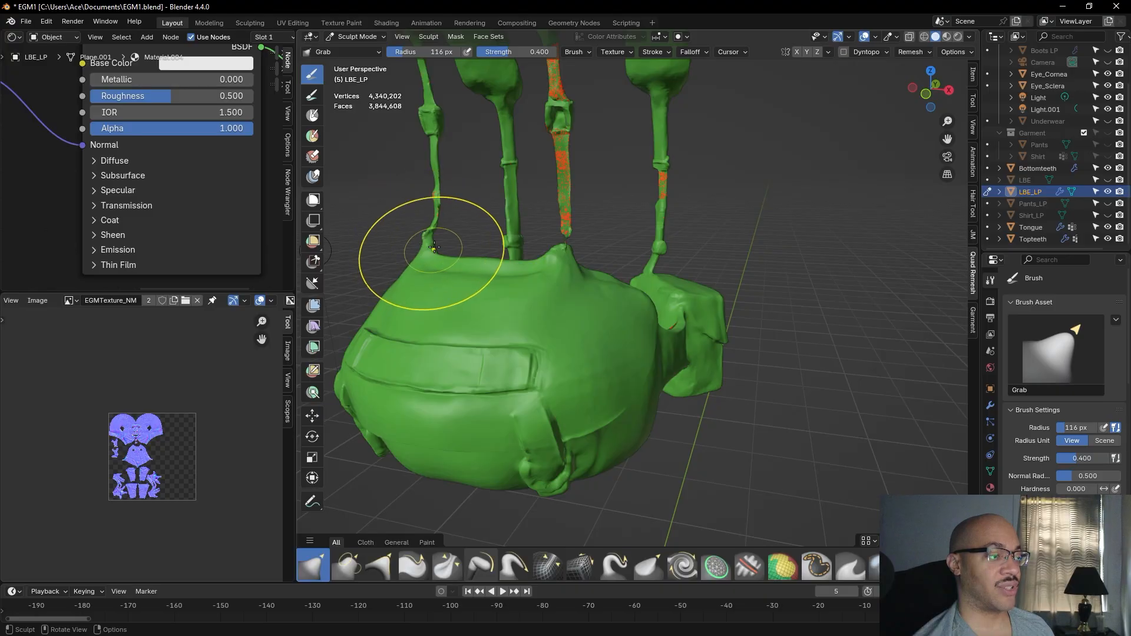
# Examine the front pouches, buckle belt and shoulder straps from the front and both sides for remaining shape problems
pyautogui.moveTo(480, 259)
pyautogui.mouseDown(button='middle')
pyautogui.moveTo(585, 145)
pyautogui.moveTo(480, 214)
pyautogui.mouseUp(button='middle')
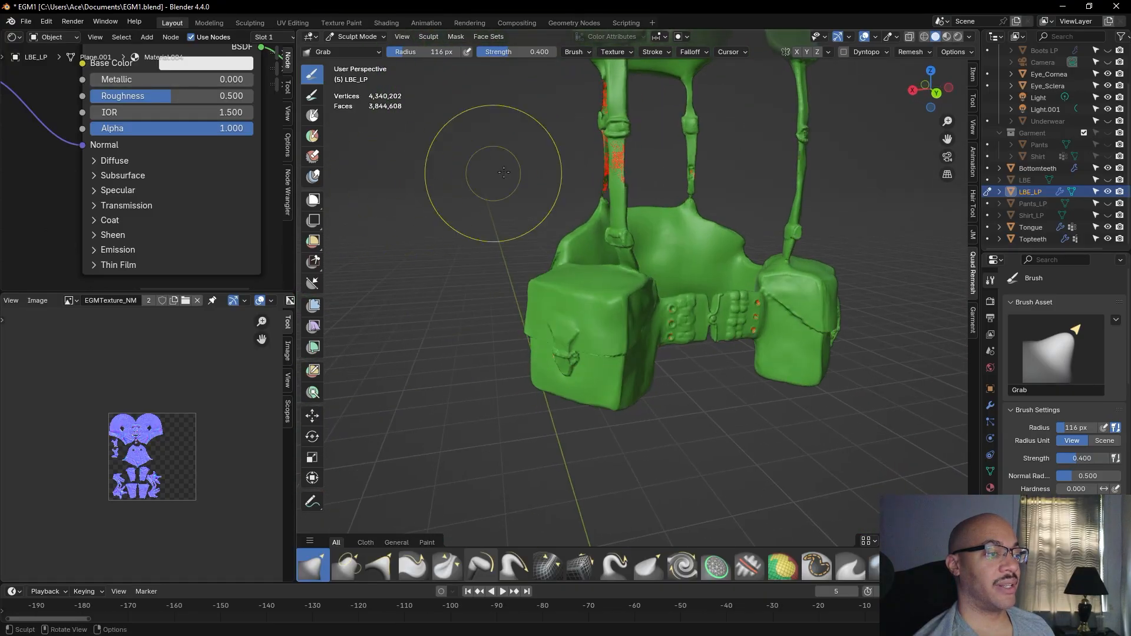
pyautogui.moveTo(606, 151); pyautogui.dragTo(556, 139, button='middle')
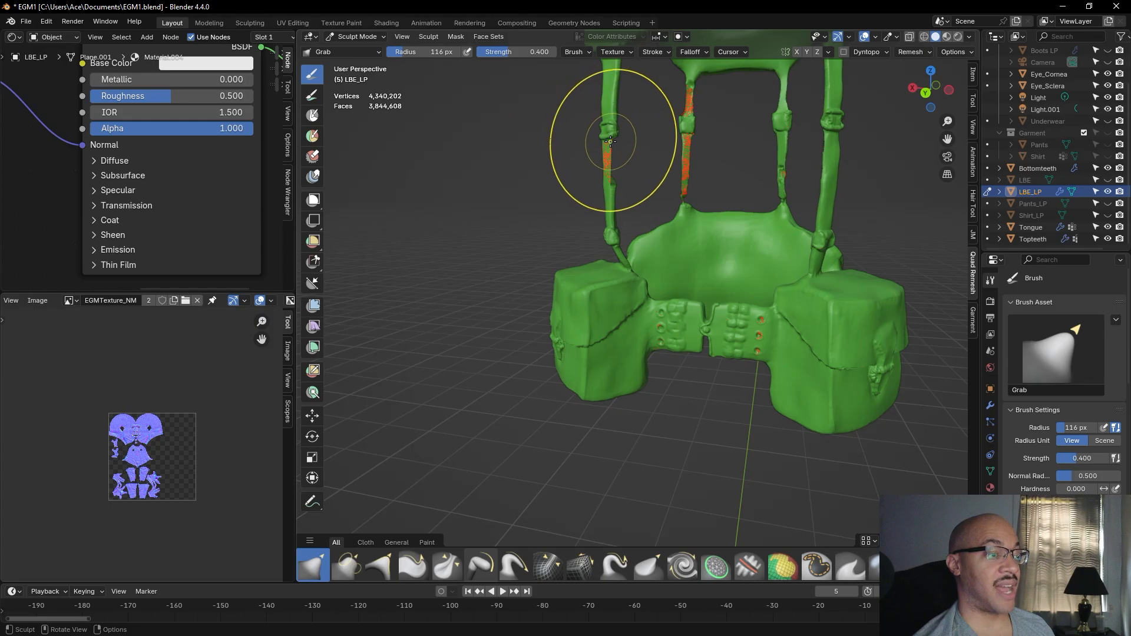
pyautogui.moveTo(854, 177)
pyautogui.mouseDown(button='middle')
pyautogui.moveTo(808, 206)
pyautogui.moveTo(701, 203)
pyautogui.mouseUp(button='middle')
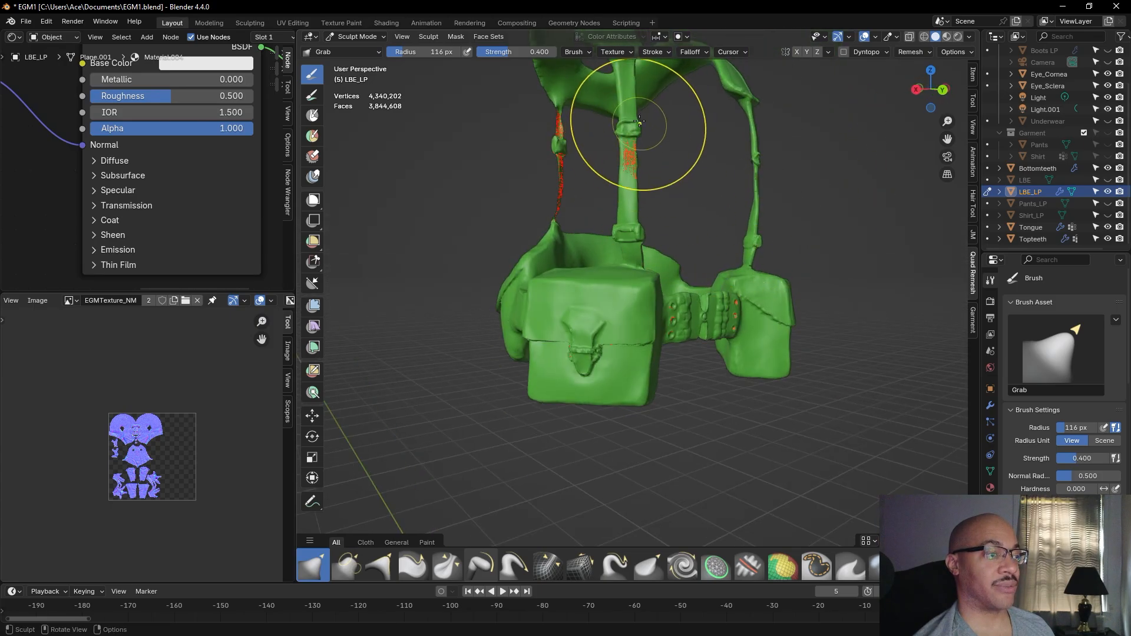
pyautogui.scroll(2, 658, 239)
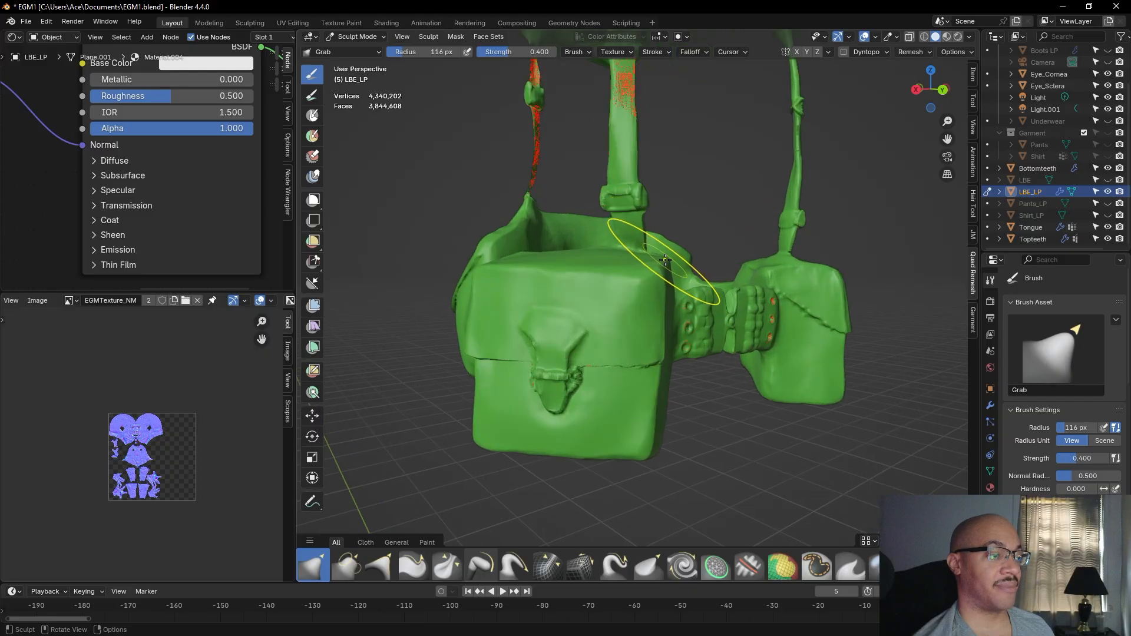
pyautogui.moveTo(681, 349); pyautogui.dragTo(681, 369, button='middle')
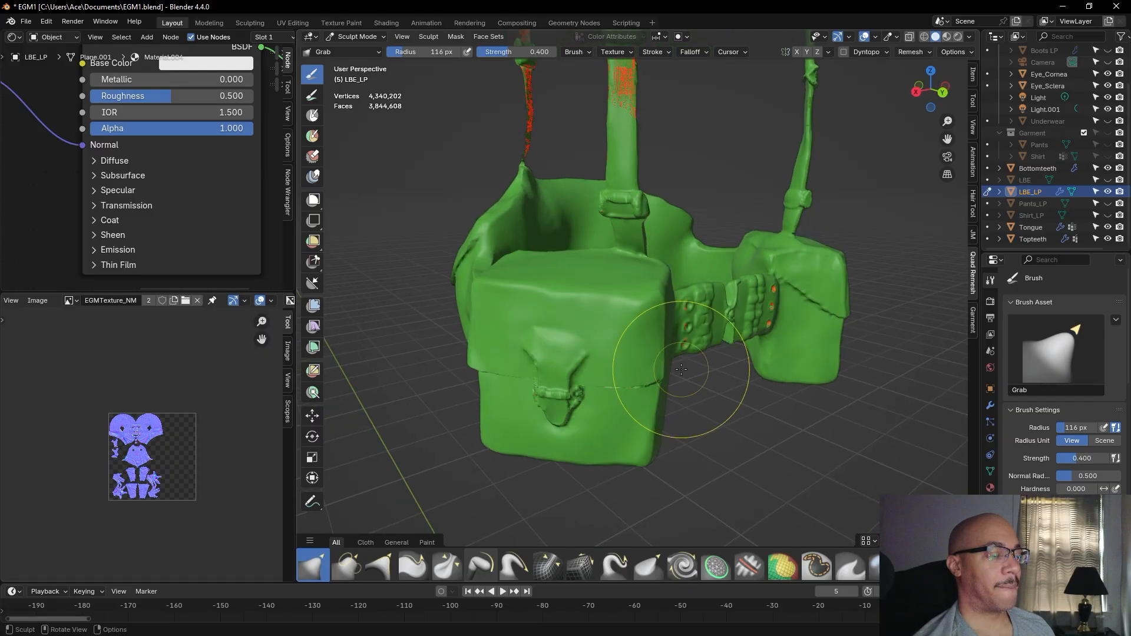
pyautogui.scroll(-3, 679, 368)
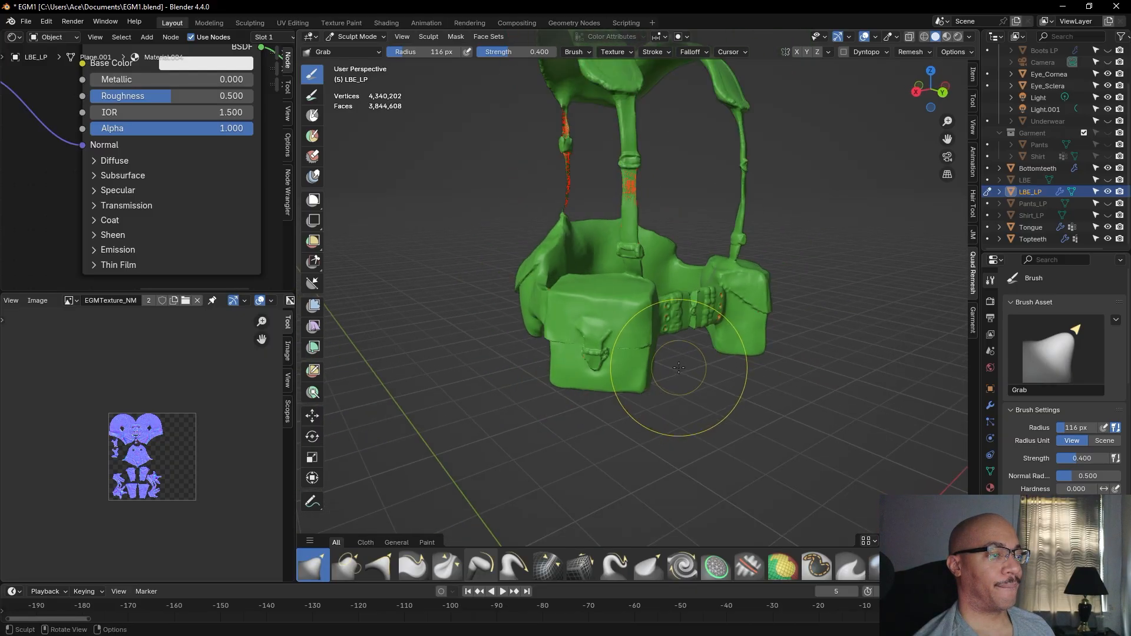
pyautogui.moveTo(678, 367); pyautogui.dragTo(651, 160, button='middle')
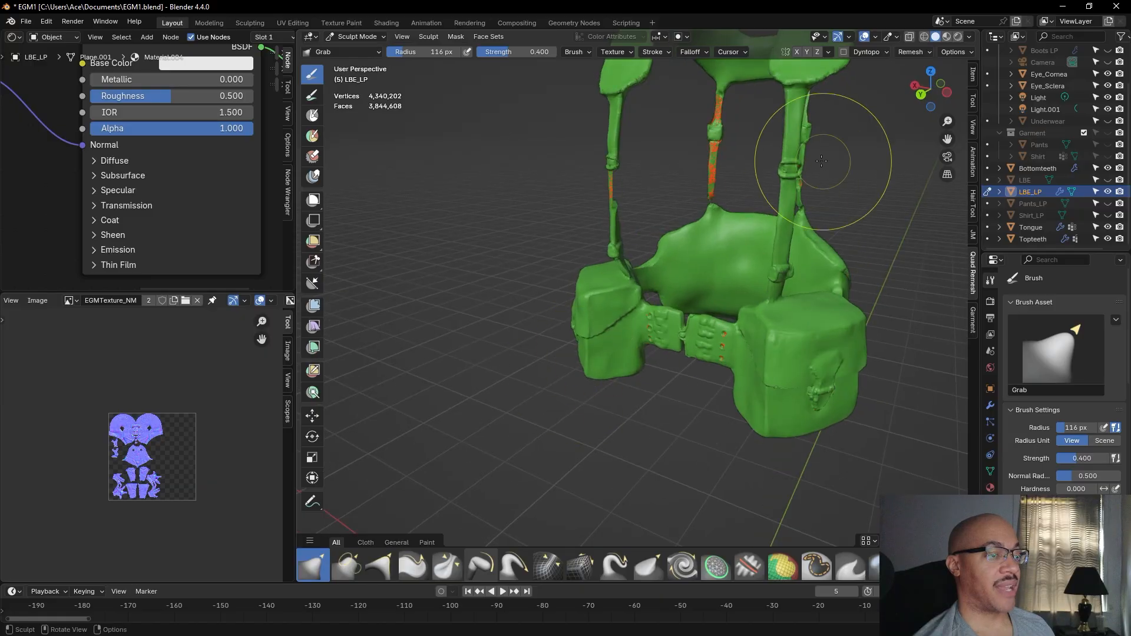
pyautogui.moveTo(690, 252)
pyautogui.mouseDown(button='middle')
pyautogui.moveTo(695, 362)
pyautogui.moveTo(714, 307)
pyautogui.mouseUp(button='middle')
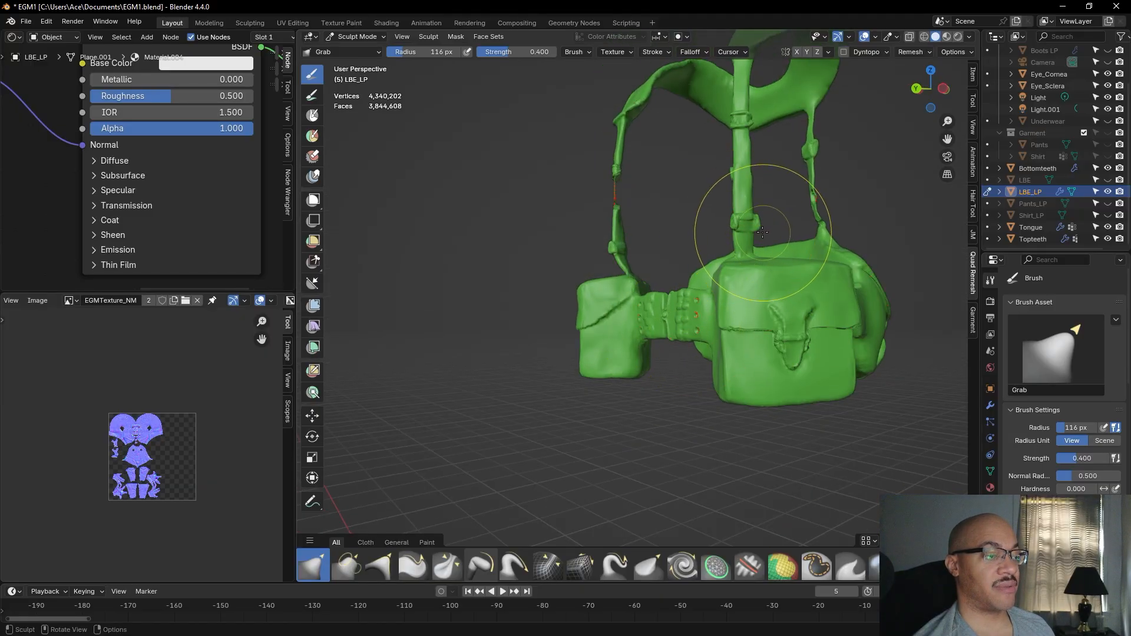
pyautogui.moveTo(736, 234)
pyautogui.mouseDown(button='middle')
pyautogui.moveTo(623, 366)
pyautogui.moveTo(728, 386)
pyautogui.moveTo(707, 348)
pyautogui.mouseUp(button='middle')
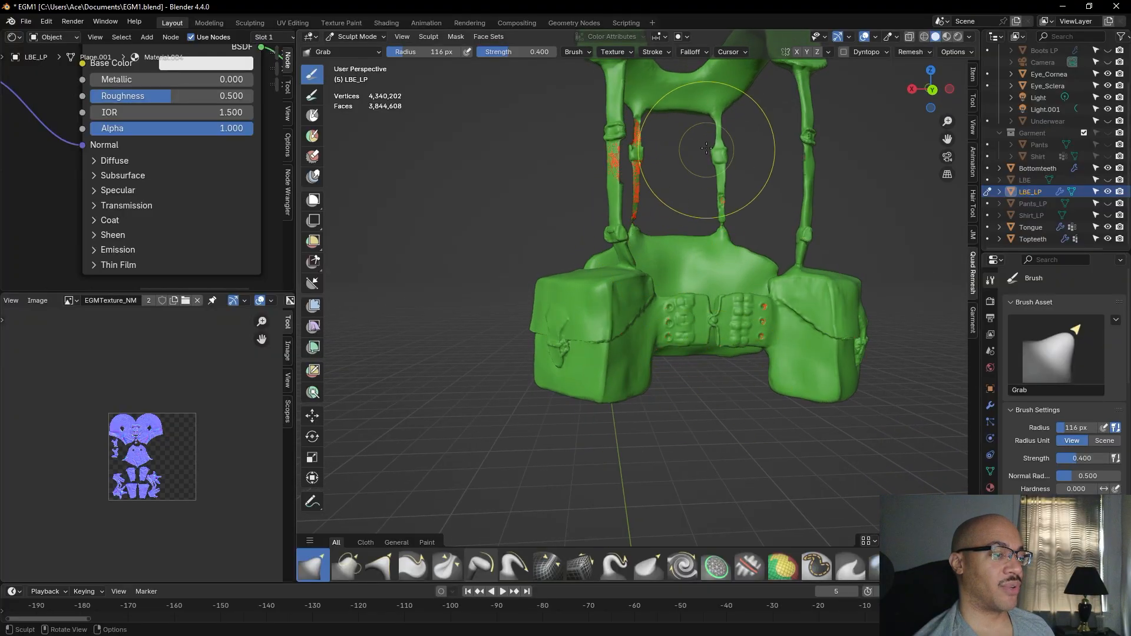
pyautogui.moveTo(660, 319); pyautogui.dragTo(673, 405, button='middle')
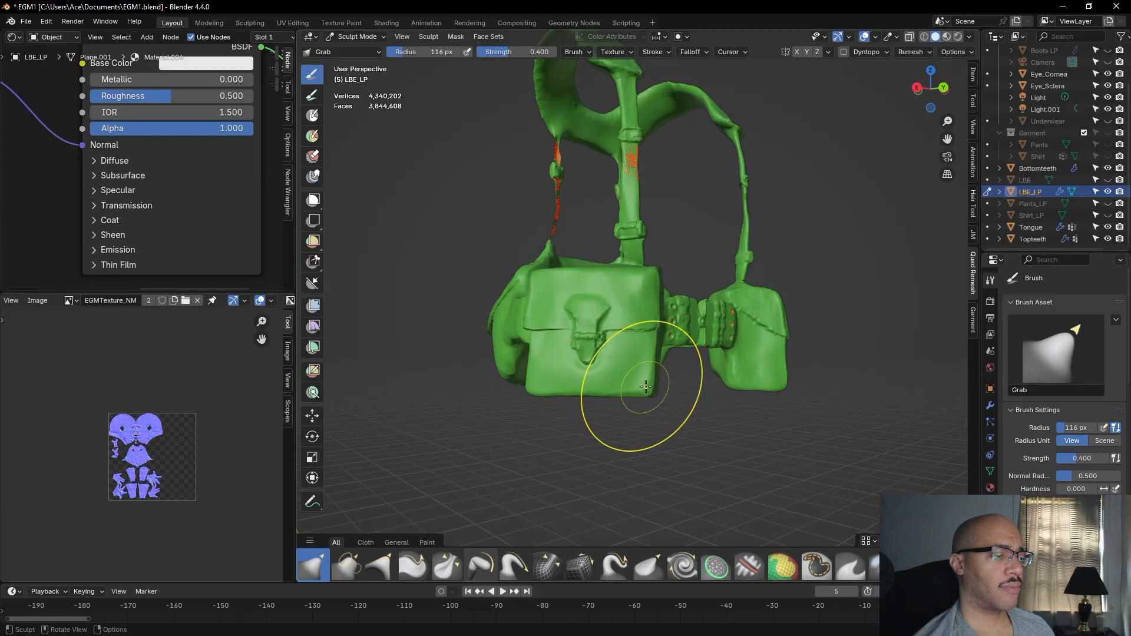
pyautogui.moveTo(688, 373); pyautogui.dragTo(754, 421, button='middle')
# Adjust the front pouch's top edge below the strap with the 116 px Grab brush, and undo the extra stroke around its flap buckle
pyautogui.scroll(5, 631, 416)
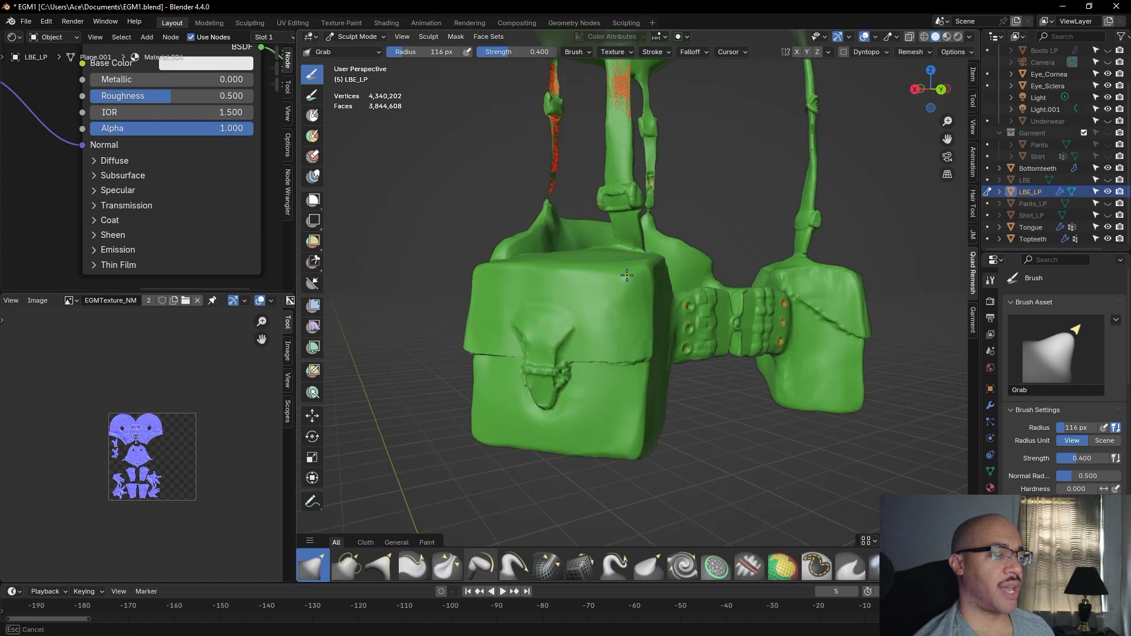
pyautogui.moveTo(615, 267)
pyautogui.mouseDown()
pyautogui.moveTo(635, 257)
pyautogui.moveTo(594, 252)
pyautogui.mouseUp()
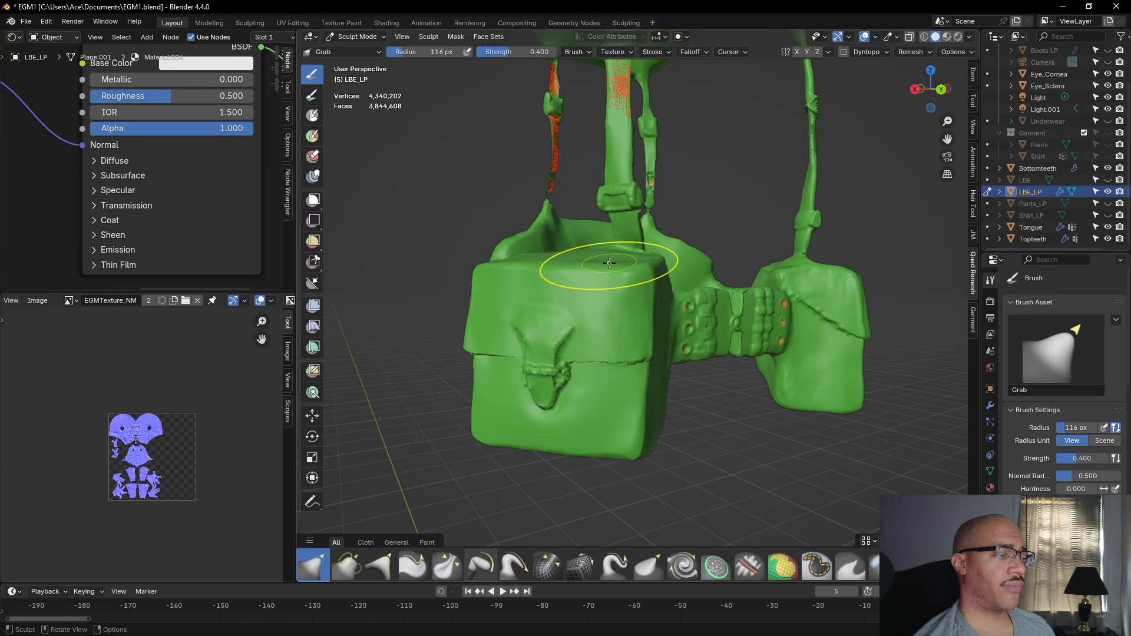
pyautogui.moveTo(594, 303)
pyautogui.mouseDown(button='middle')
pyautogui.moveTo(634, 292)
pyautogui.moveTo(662, 340)
pyautogui.moveTo(560, 373)
pyautogui.mouseUp(button='middle')
pyautogui.moveTo(564, 371); pyautogui.dragTo(595, 346)
pyautogui.hotkey('ctrl', 'z')
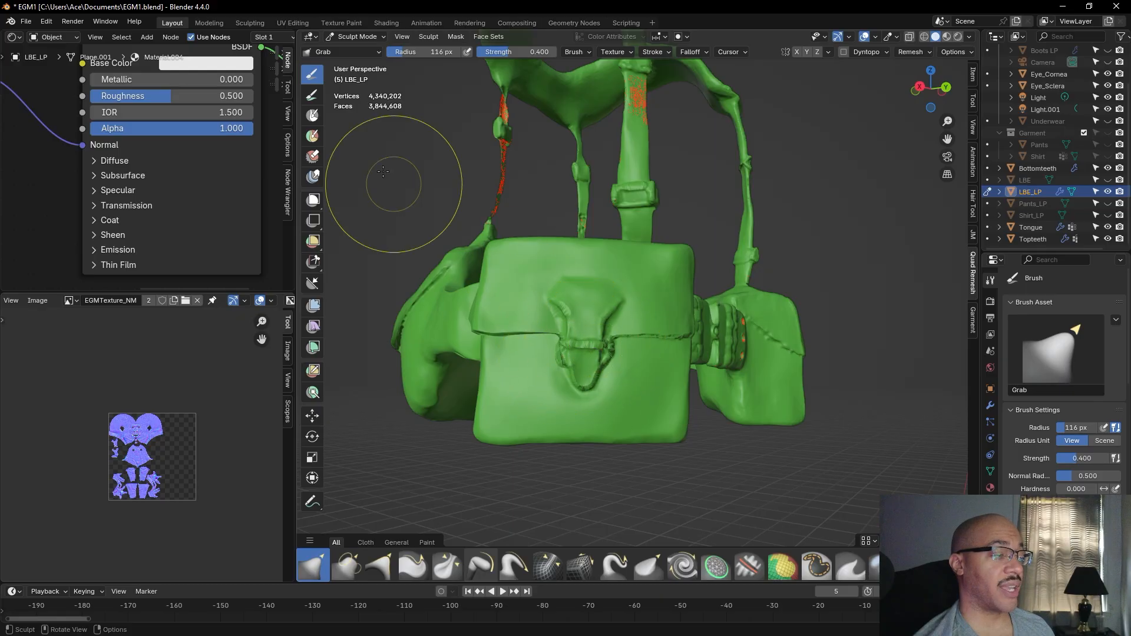
# Save the sculpted gear in the existing EGM1.blend file
pyautogui.click(26, 21)
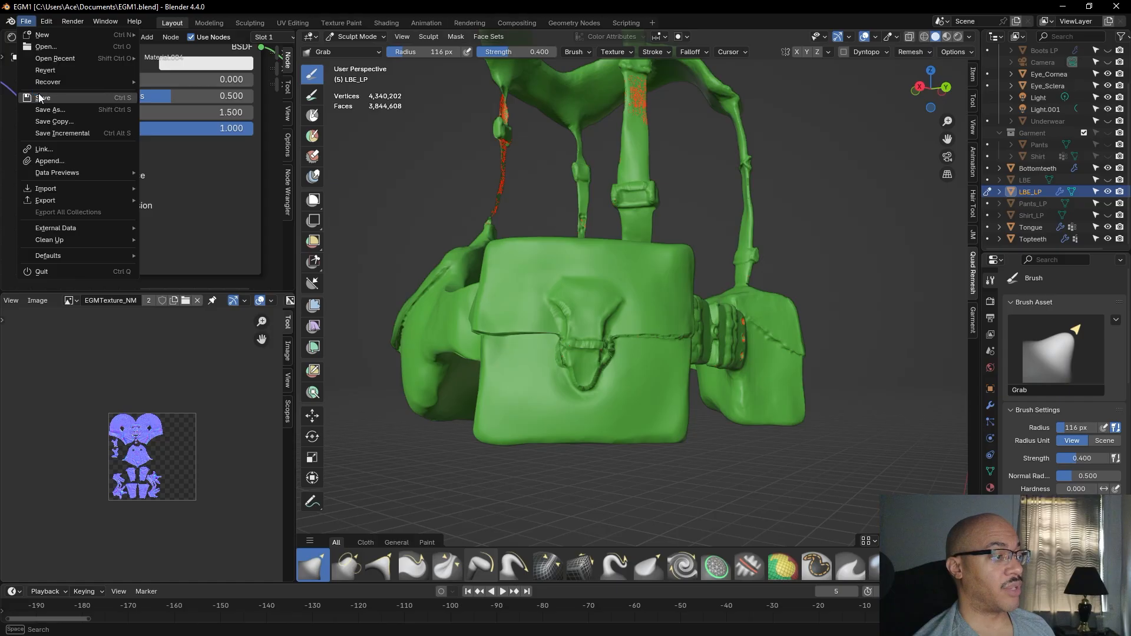
pyautogui.click(40, 98)
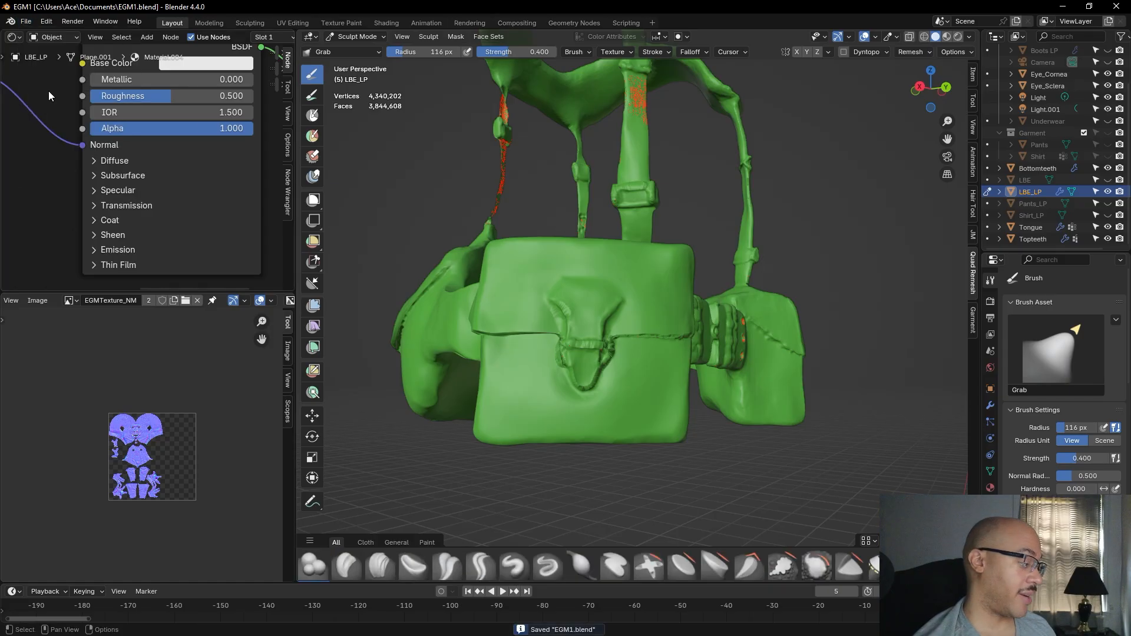